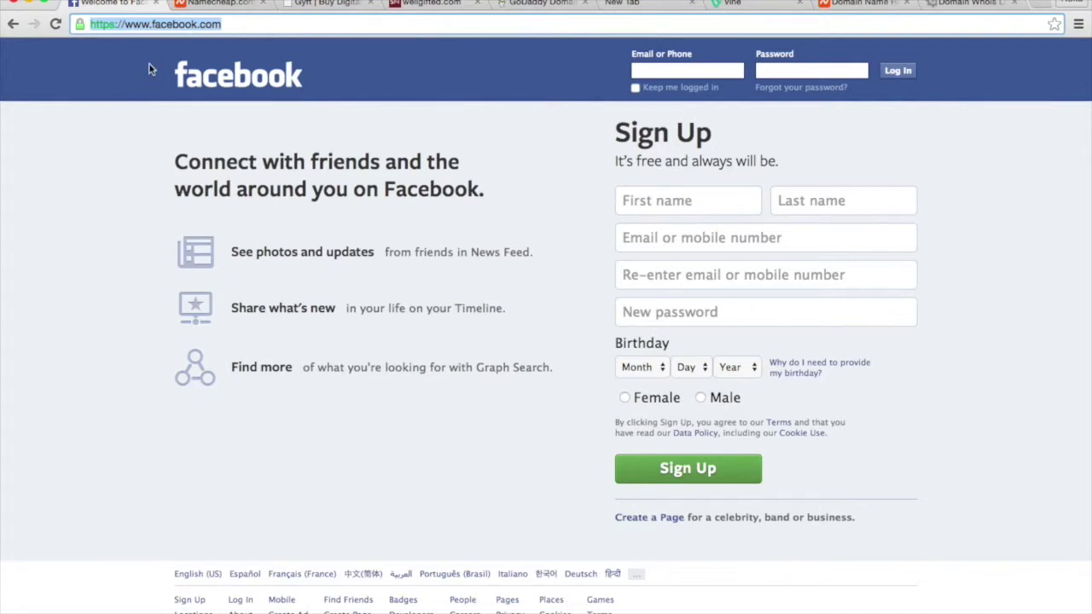
Close the Facebook page and search Namecheap for the domain hokuswebsite.com.
key("super+w")
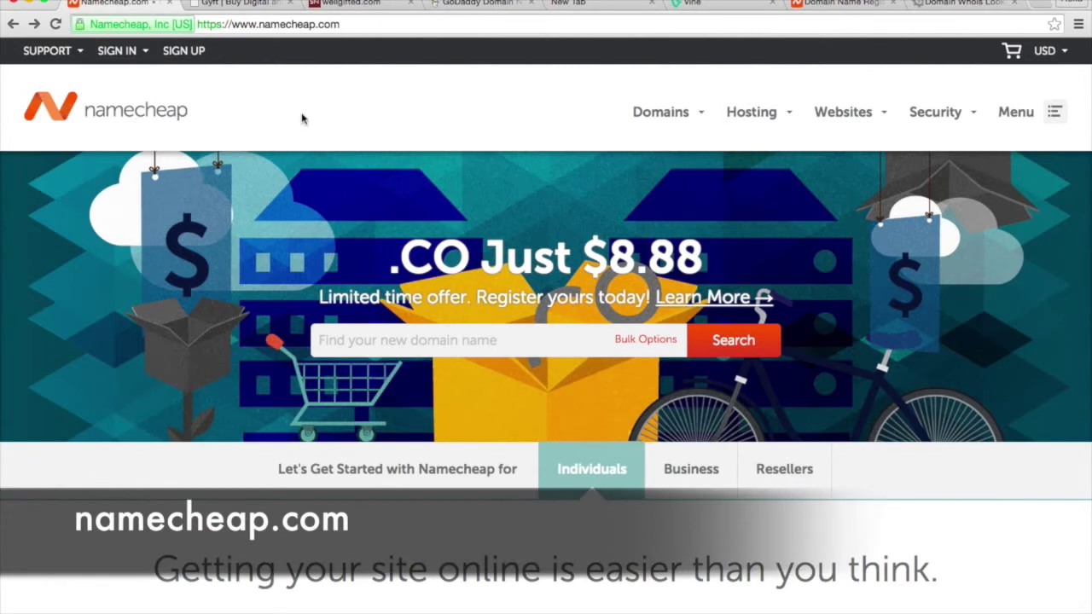
left_click(369, 338)
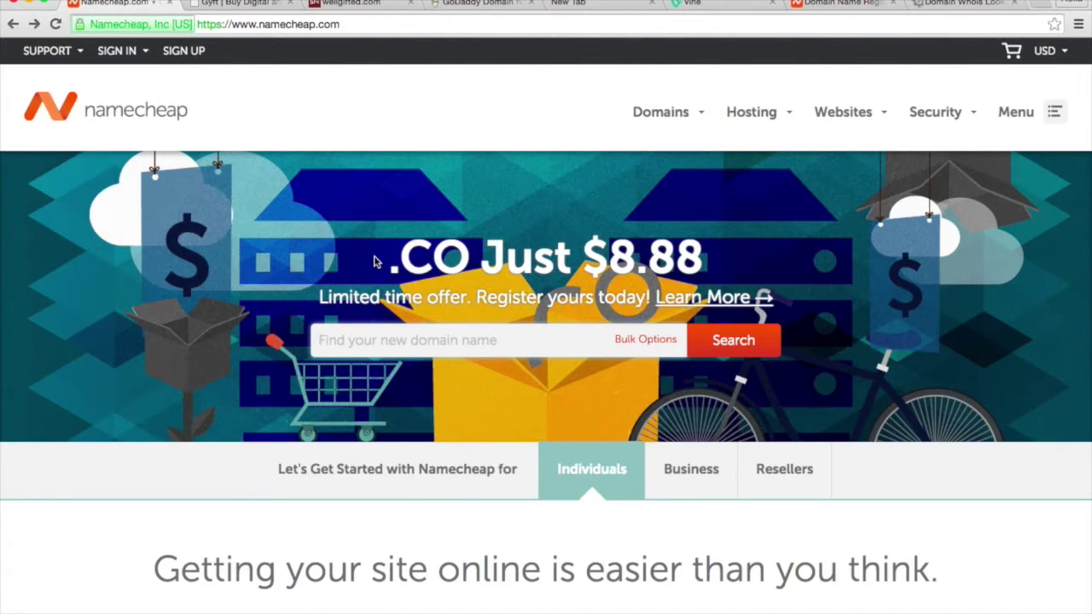
type("hokuswebsite.com")
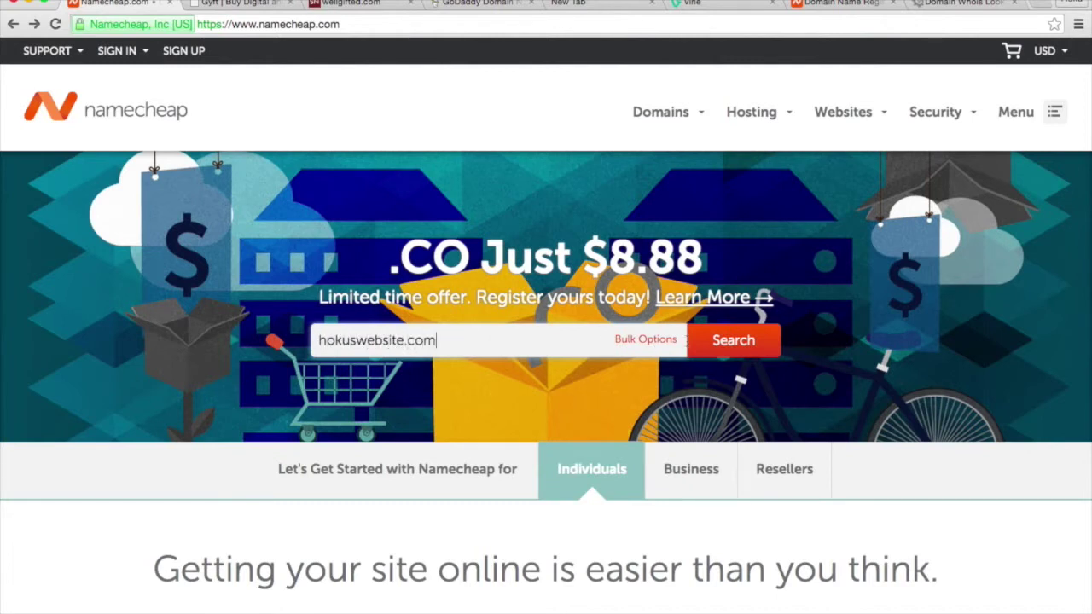
left_click(718, 343)
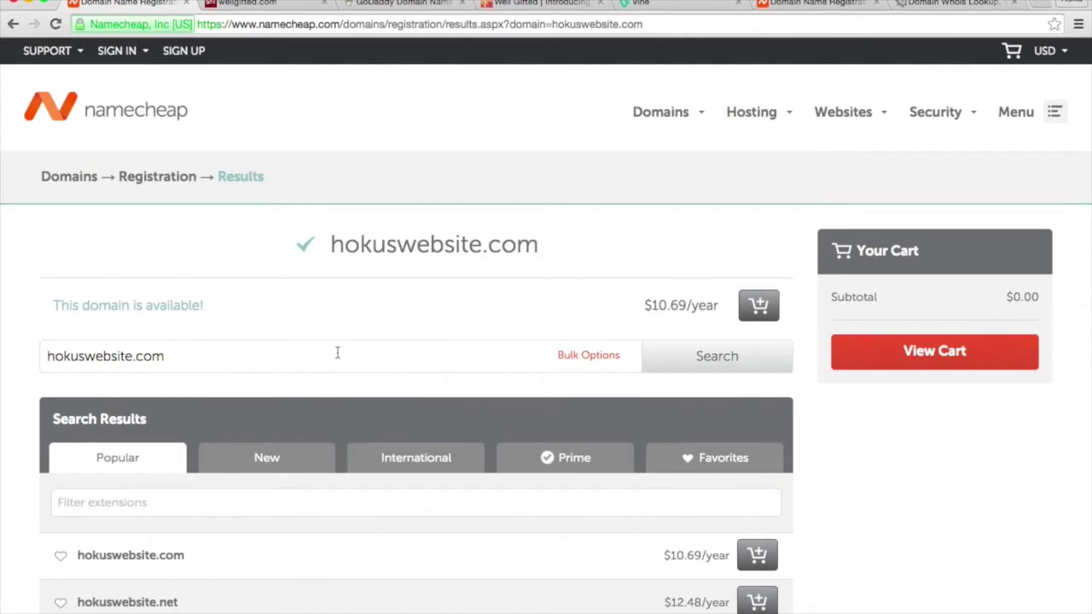
Try the variants hokusnewawesomewebsite.com and hokus-website.com in the domain search field, removing each insertion again.
left_click(87, 356)
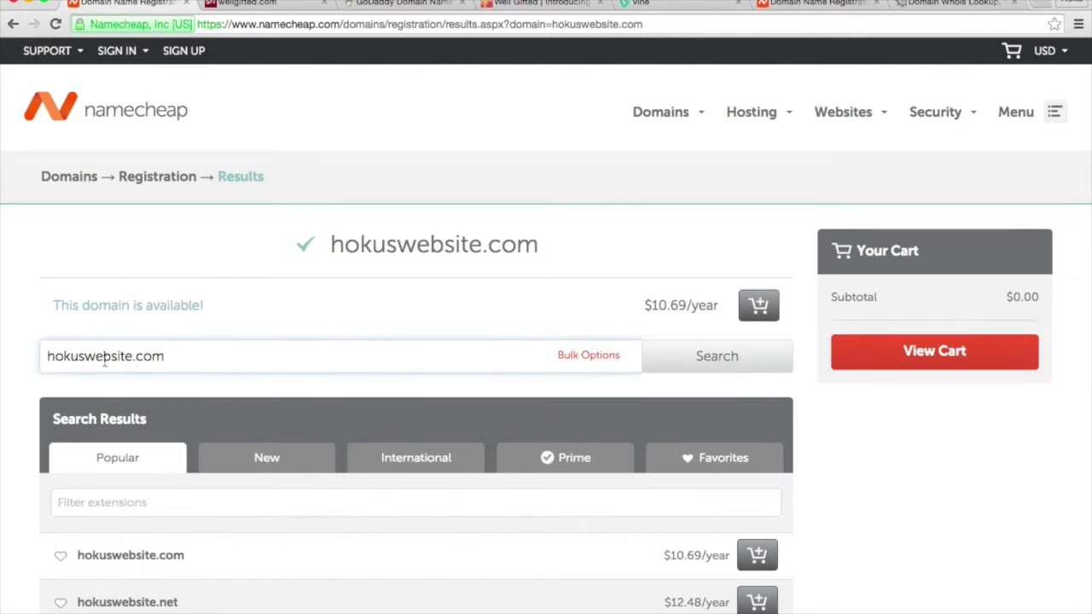
type("newawesome")
left_click_drag(171, 355, 84, 357)
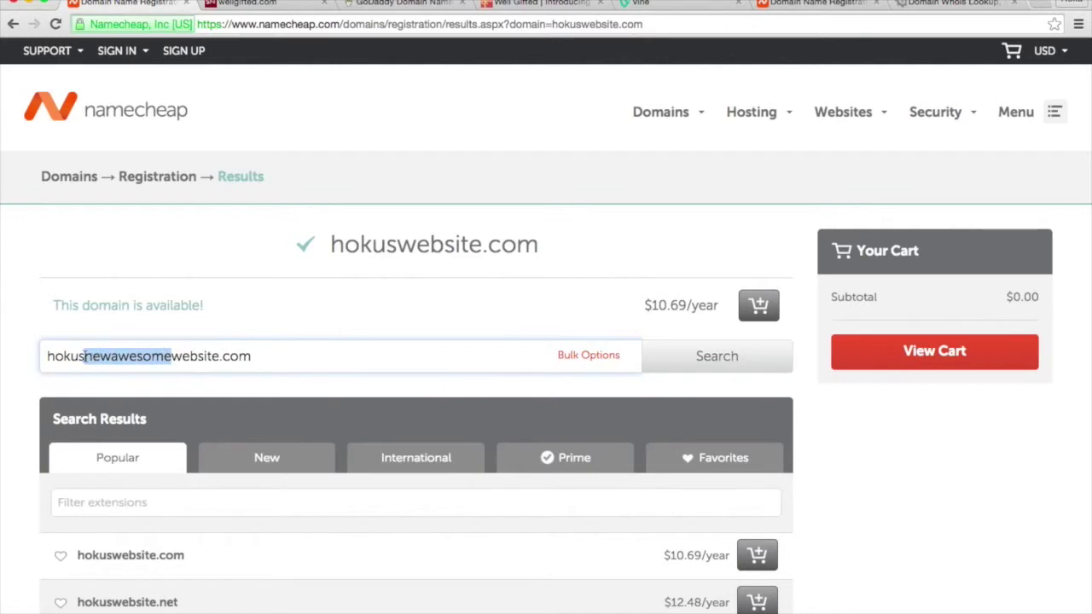
key("BackSpace")
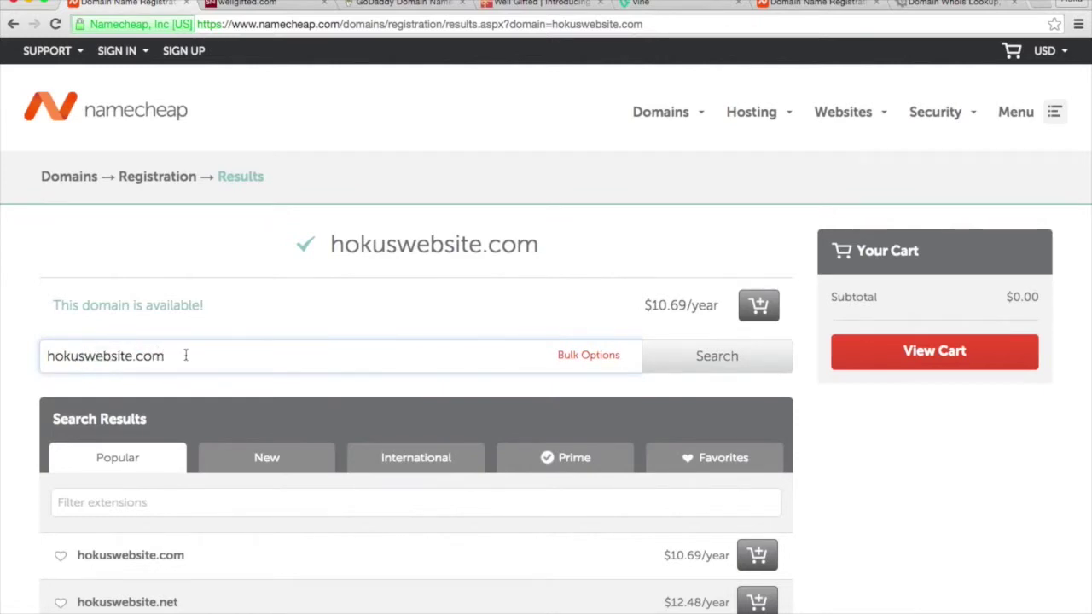
type("-")
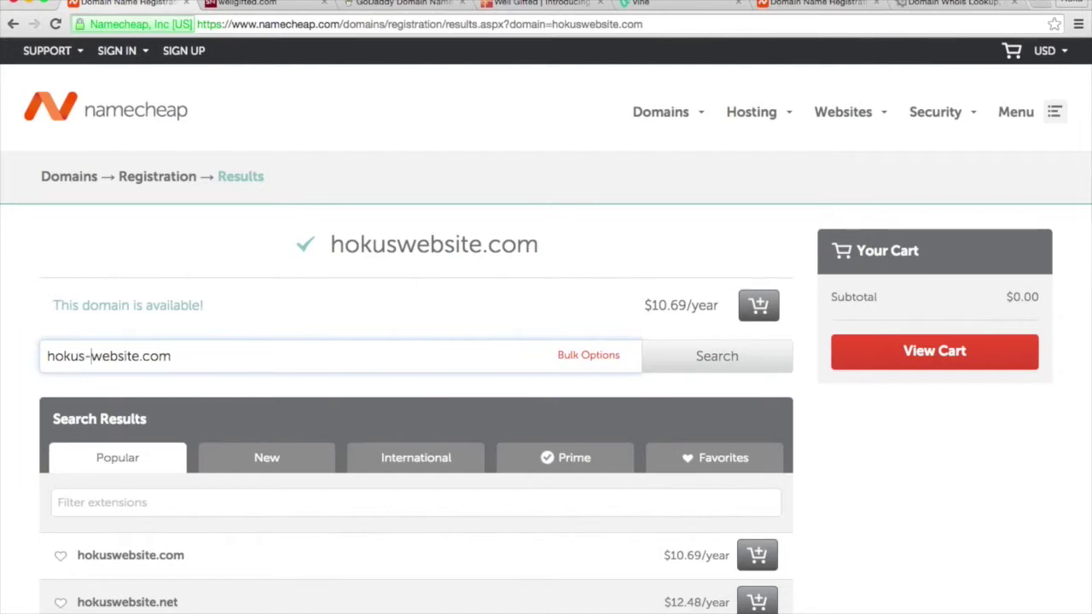
key("BackSpace")
Highlight the com extension of hokuswebsite.com in the domain search field.
left_click(171, 359)
left_click_drag(170, 359, 131, 356)
left_click(170, 358)
left_click_drag(169, 357, 134, 355)
left_click(137, 355)
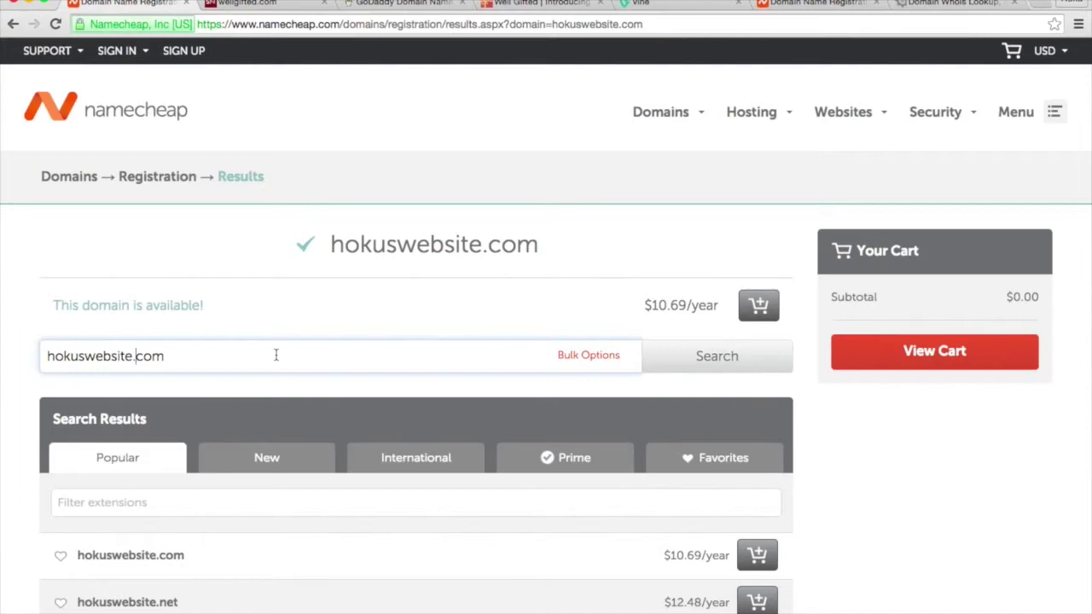
Examine the wellgifted.com page and its GoDaddy auction listing, highlighting the current bid and the com extension.
key("ctrl+Tab")
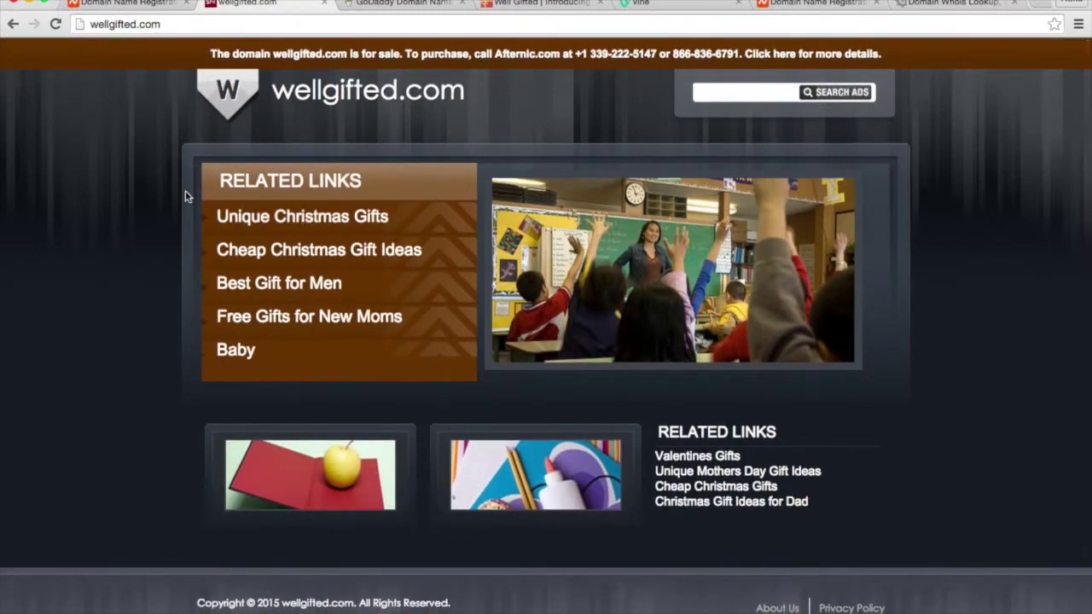
left_click(417, 9)
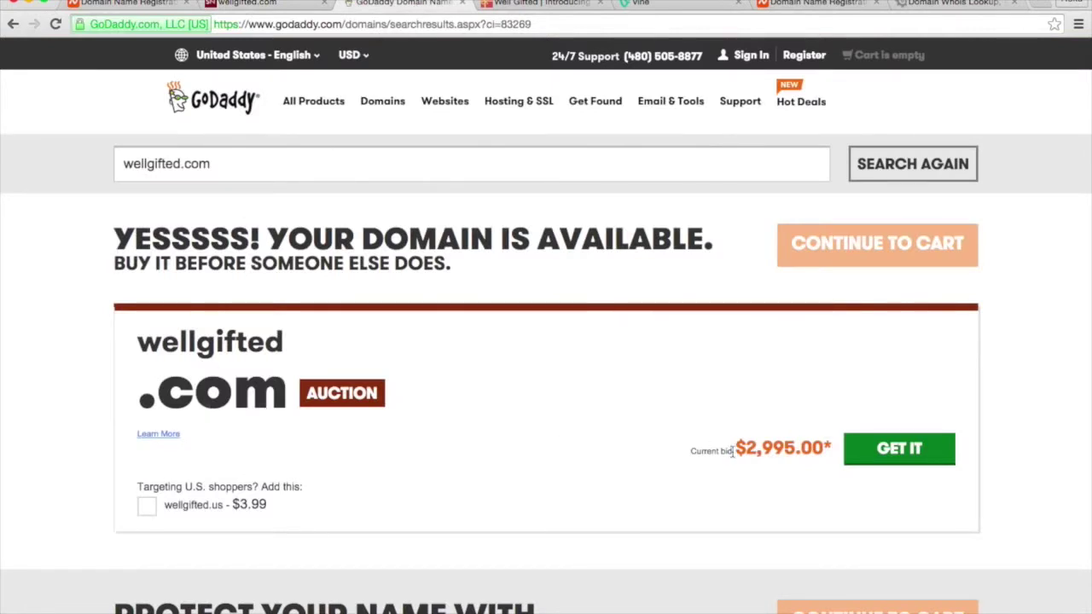
left_click_drag(738, 449, 819, 443)
left_click(786, 447)
left_click(206, 395)
left_click_drag(206, 395, 159, 394)
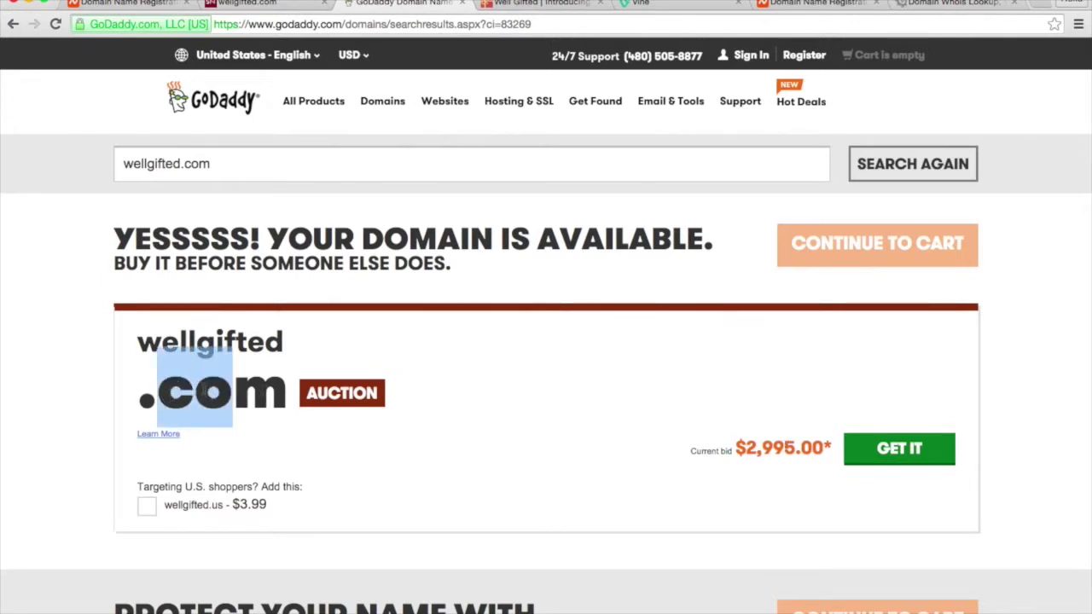
left_click(440, 397)
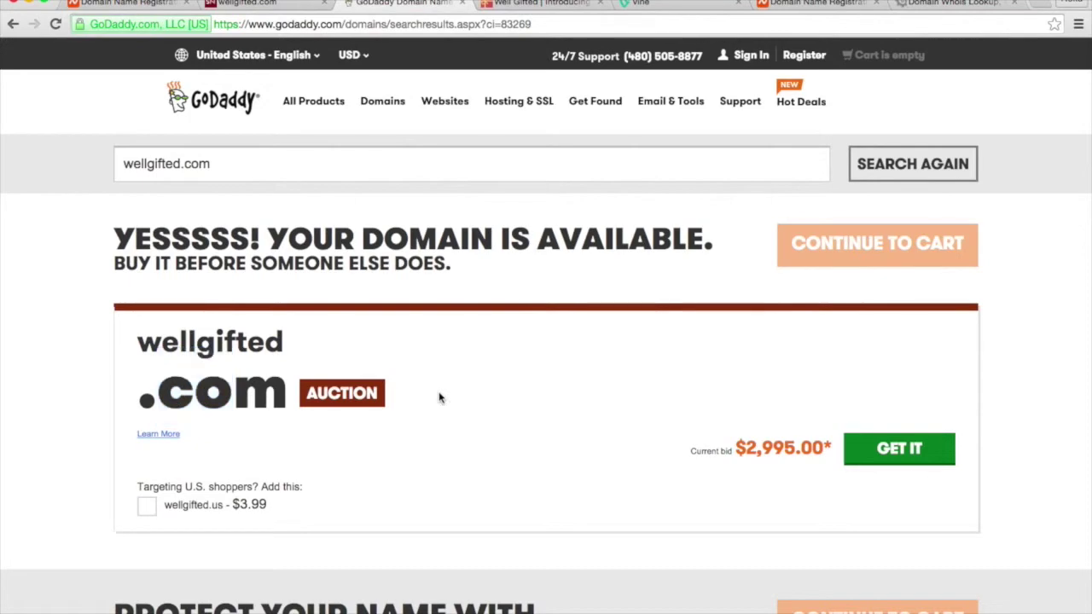
Compare the GoDaddy listing with the wellgifted.co site, and view vine.co as another .co example.
key("ctrl+Tab")
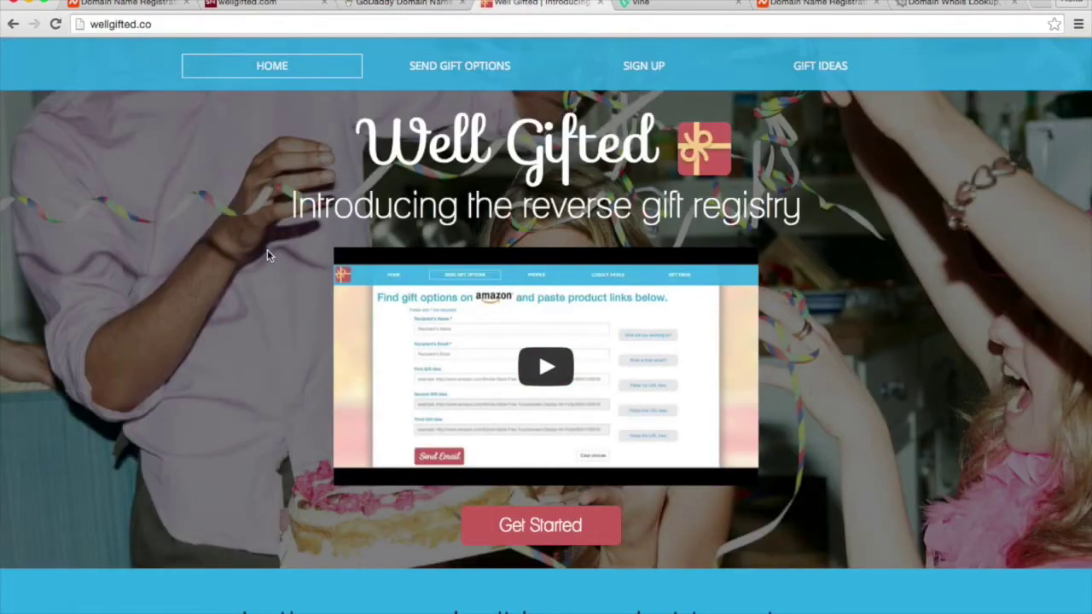
key("ctrl+shift+Tab")
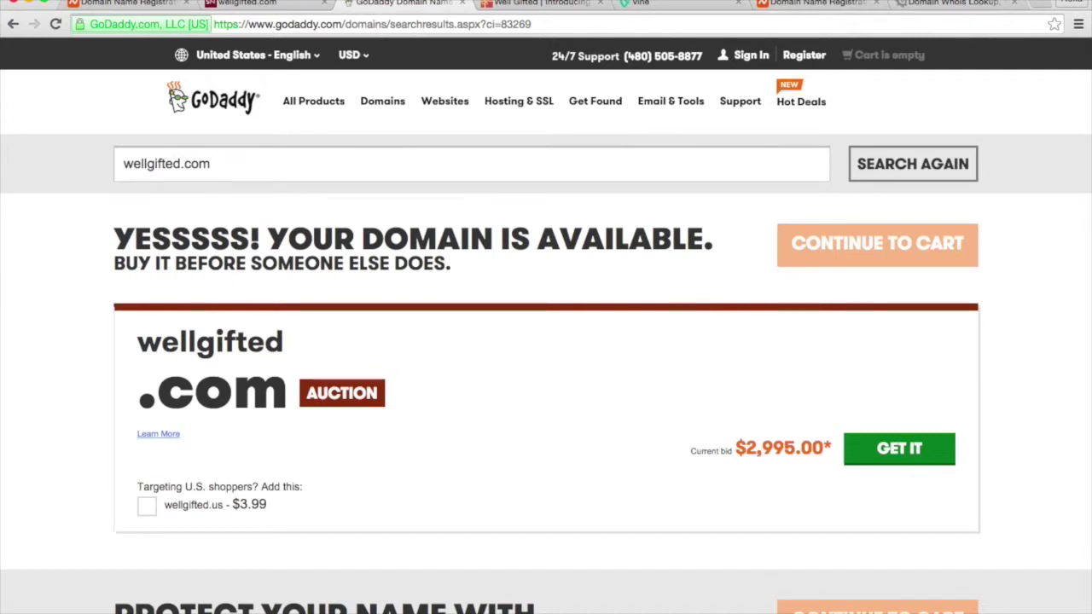
key("ctrl+Tab")
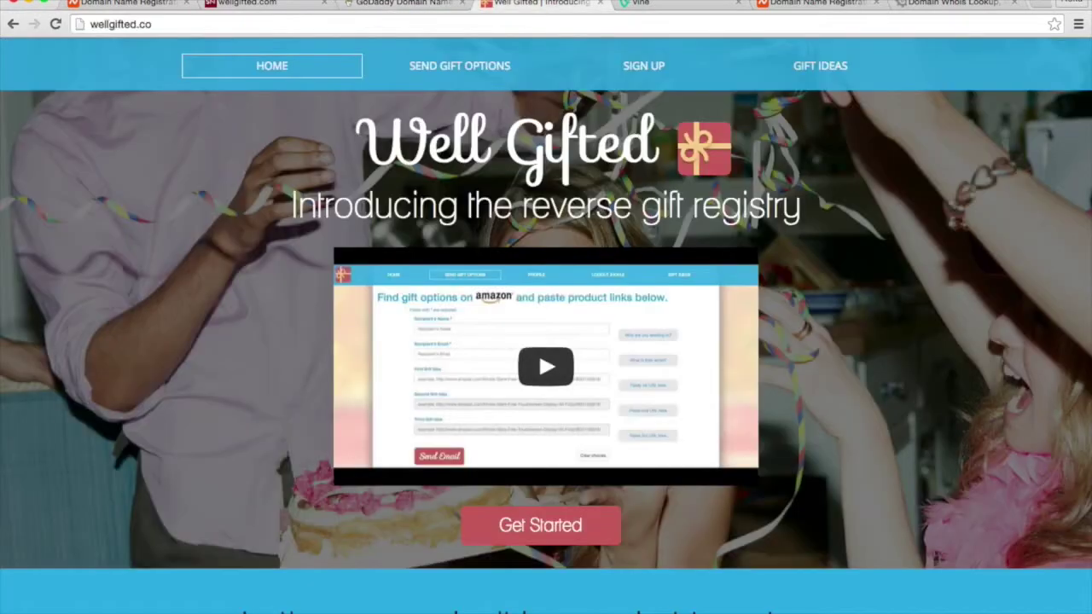
key("ctrl+Tab")
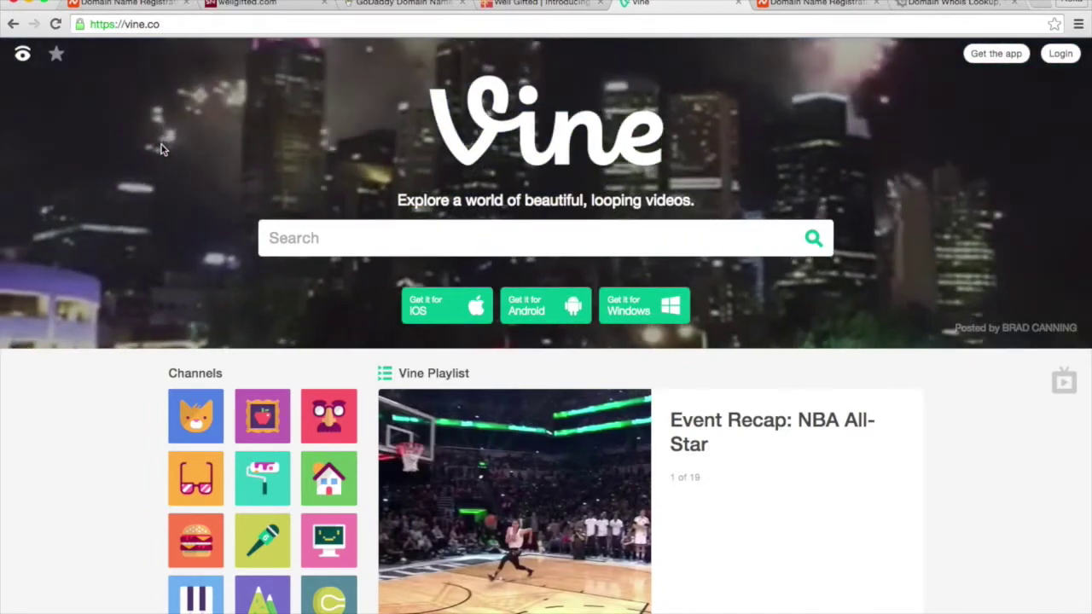
Return to the Namecheap results for hokuswebsite.com and change the domain in the search field to learnwordpress.com.
key("ctrl+shift+Tab")
key("ctrl+shift+Tab")
key("ctrl+shift+Tab")
key("ctrl+shift+Tab")
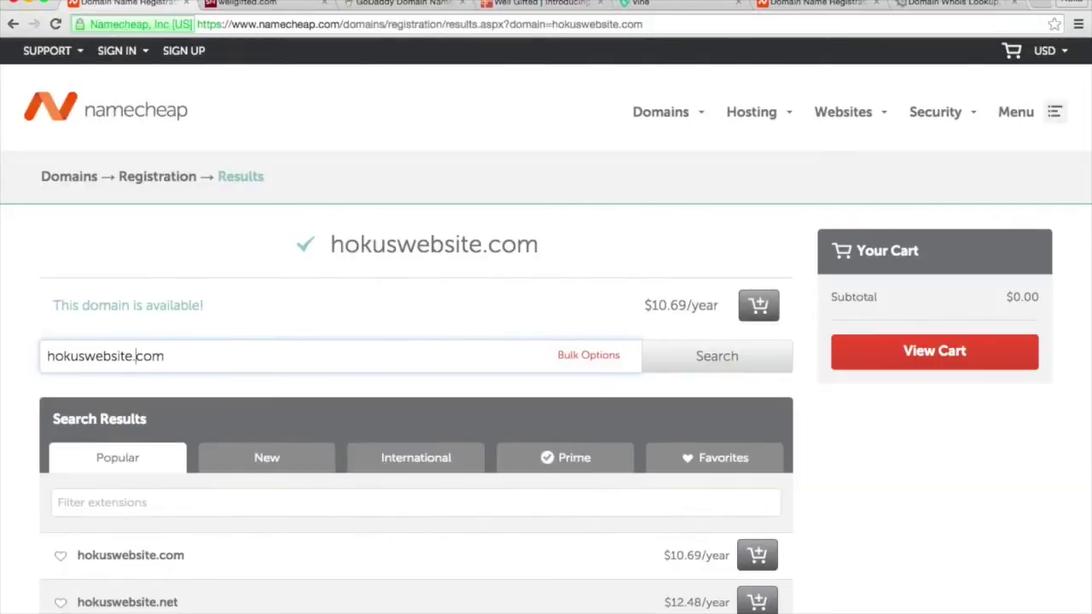
left_click(131, 358)
left_click_drag(131, 358, 34, 353)
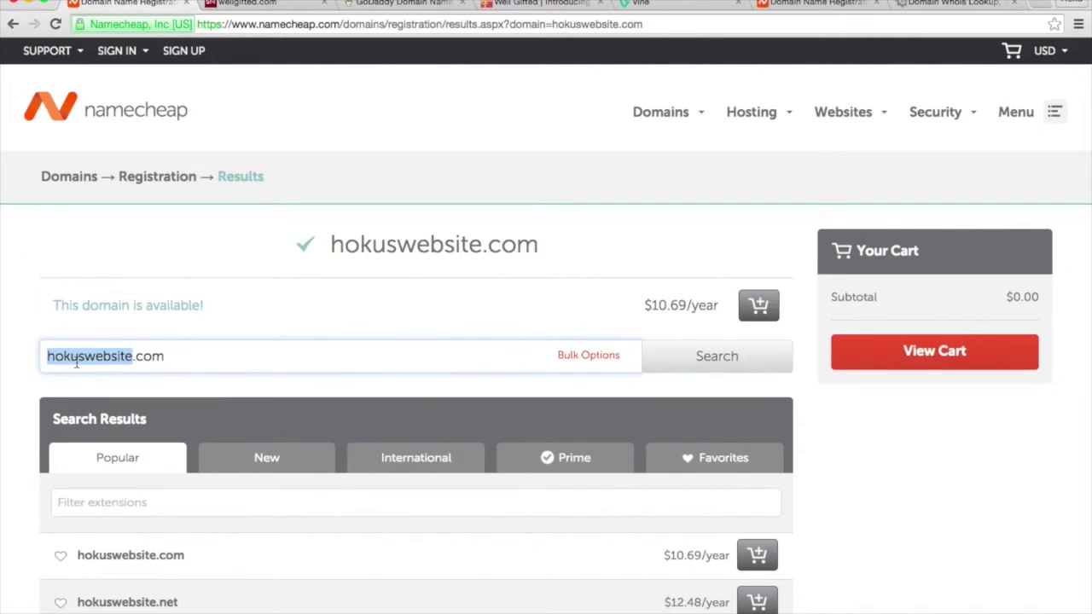
type("wordpres")
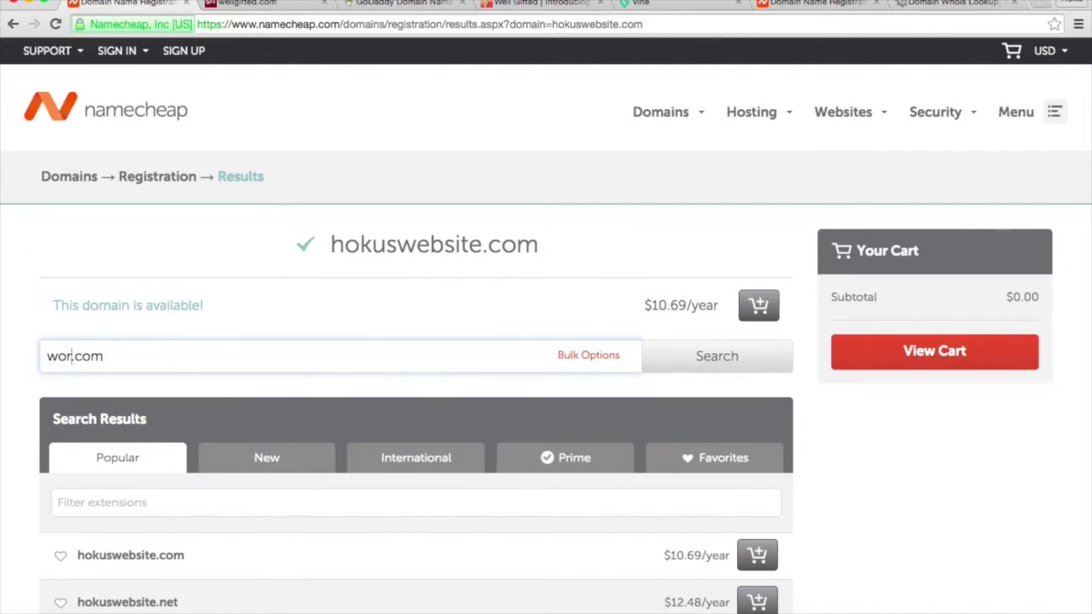
type("s")
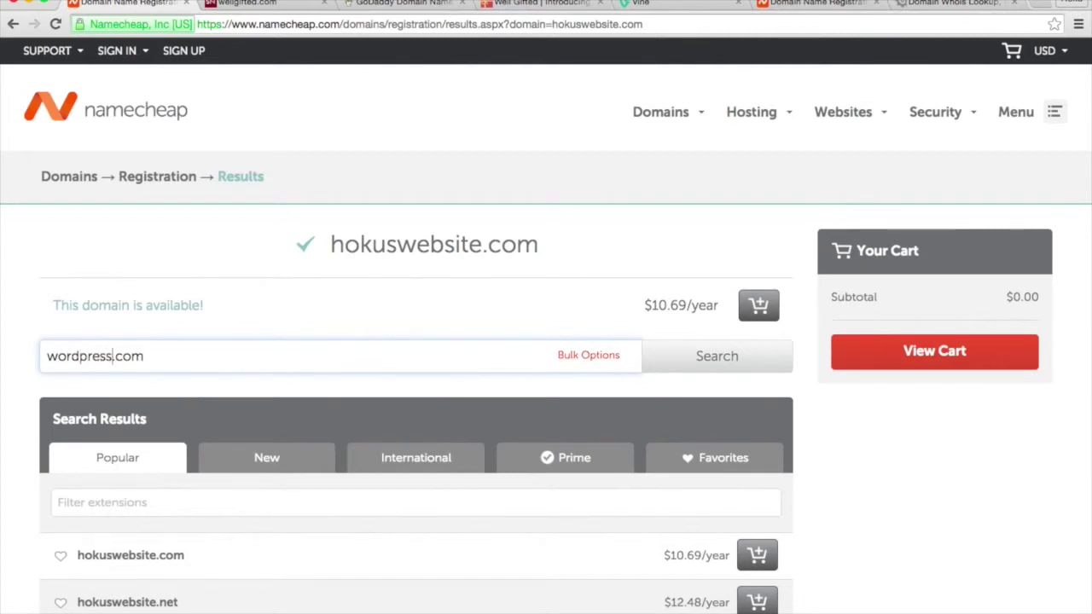
key("super+Left")
type("learn")
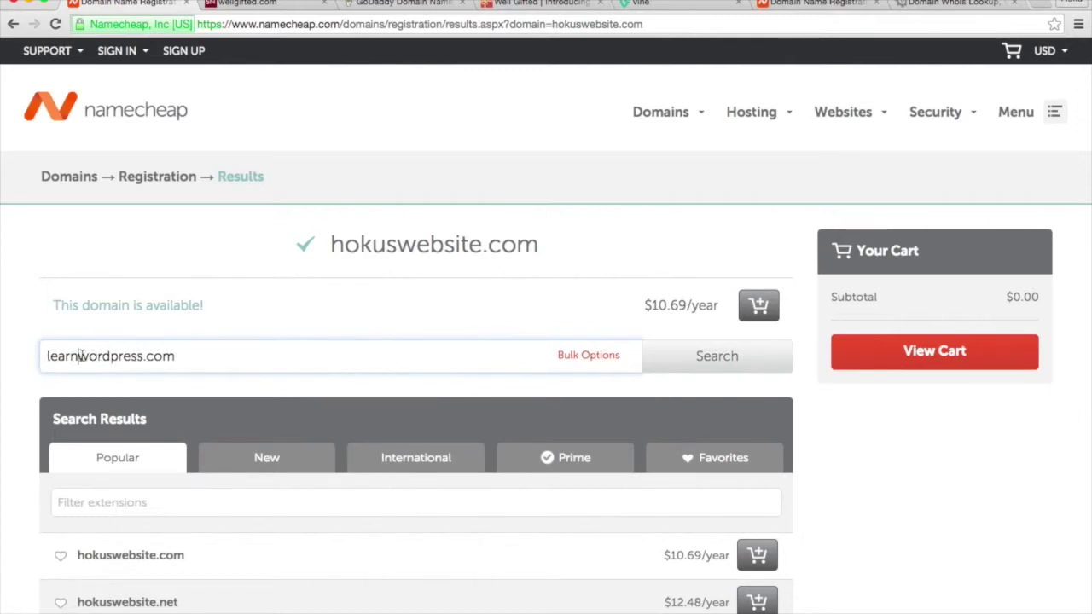
Highlight the keyword wordpress and the whole name learnwordpress in the domain search field.
left_click_drag(79, 356, 137, 355)
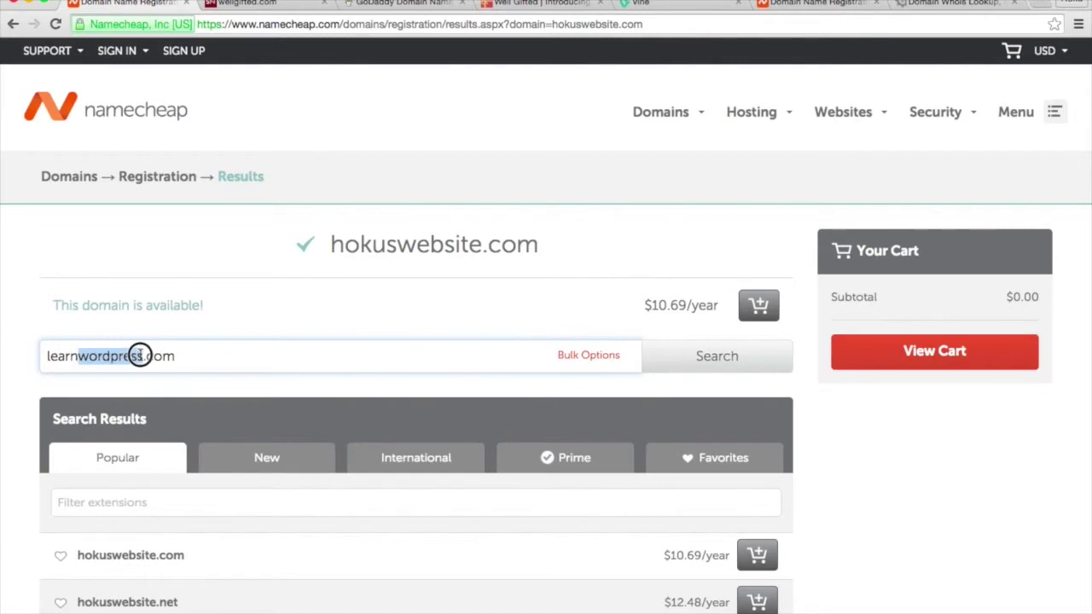
left_click(142, 355)
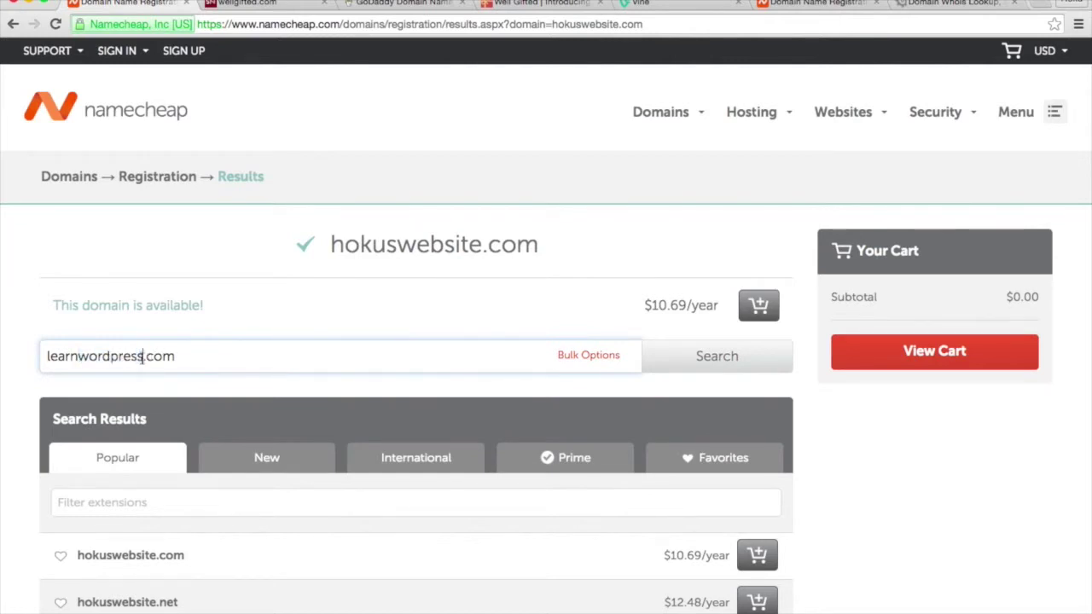
left_click_drag(141, 356, 44, 358)
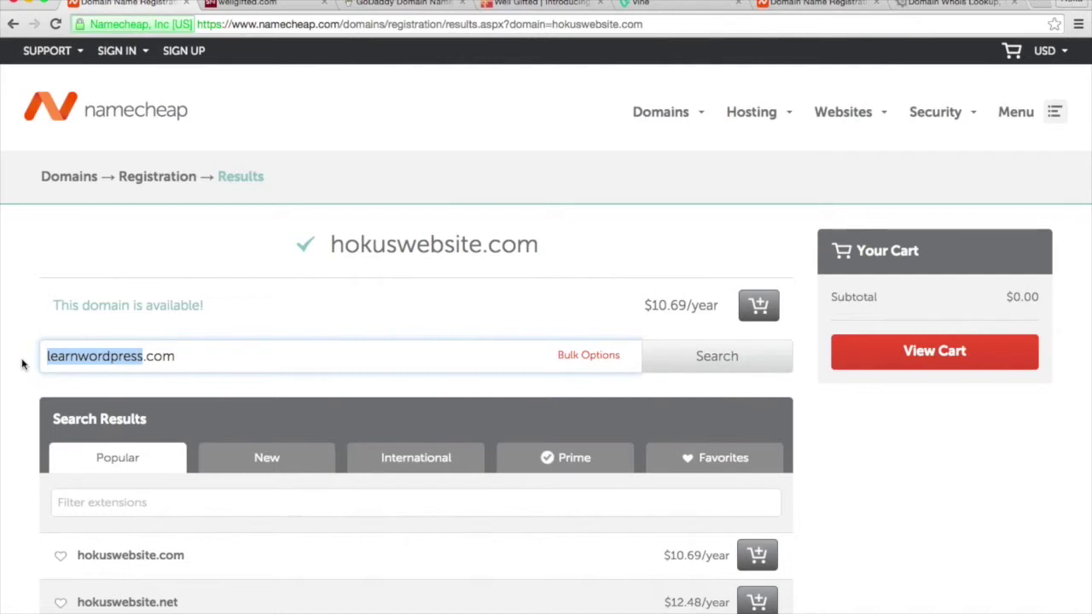
left_click(23, 365)
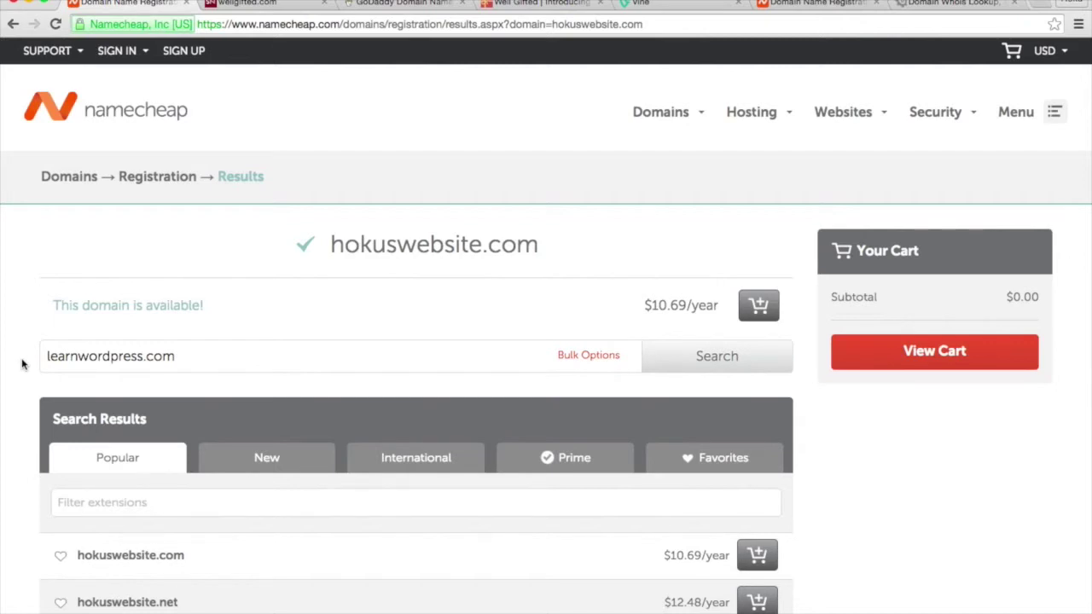
View the wellgifted.com page again and highlight the name part of its web address, leaving the address as it was.
left_click(234, 5)
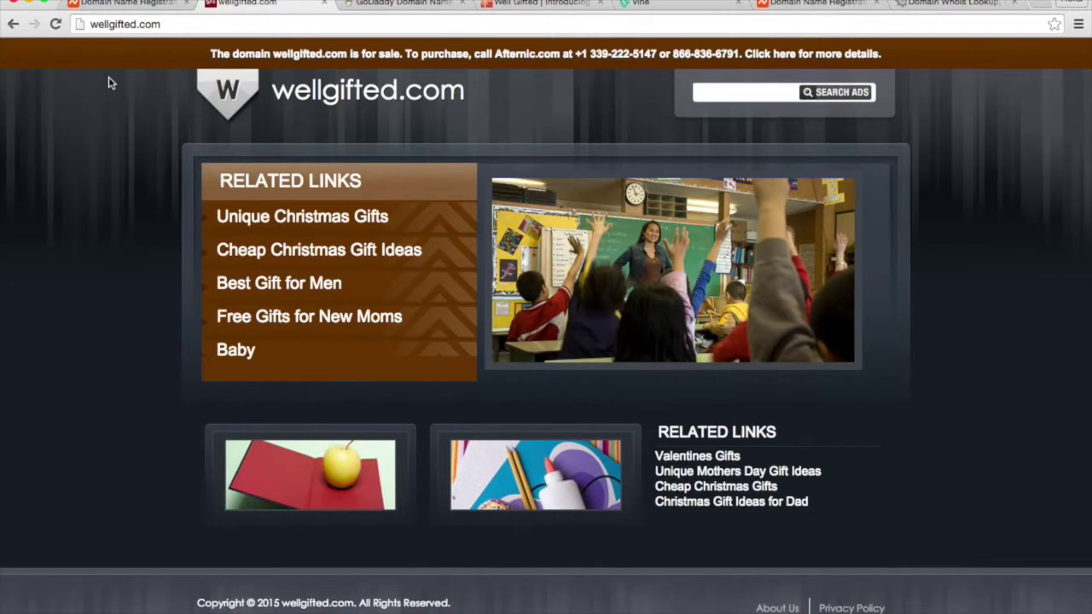
left_click(170, 25)
left_click(170, 25)
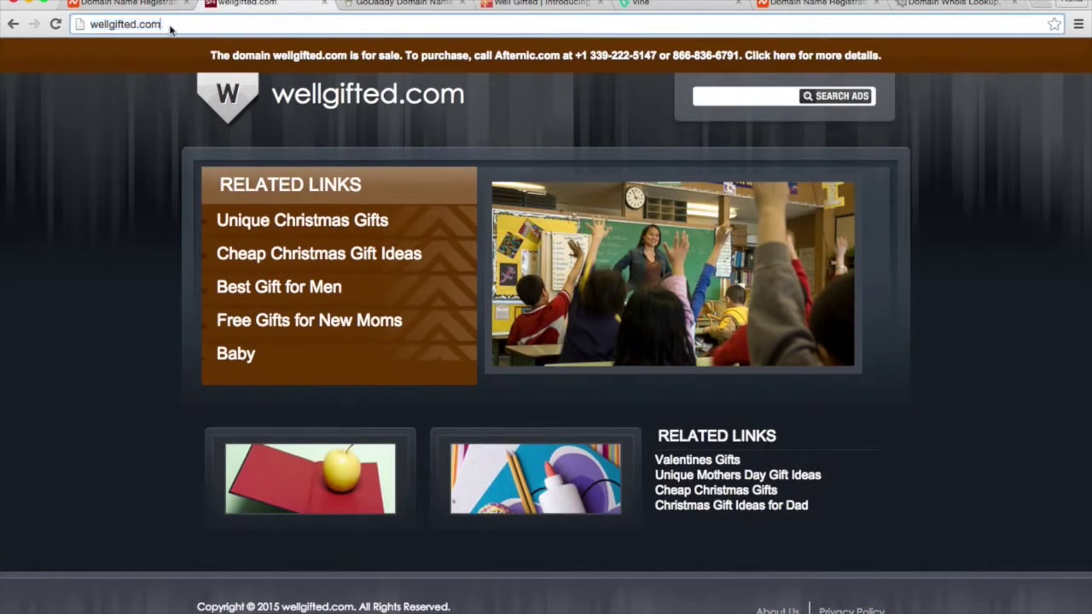
left_click(134, 24)
left_click_drag(134, 24, 90, 24)
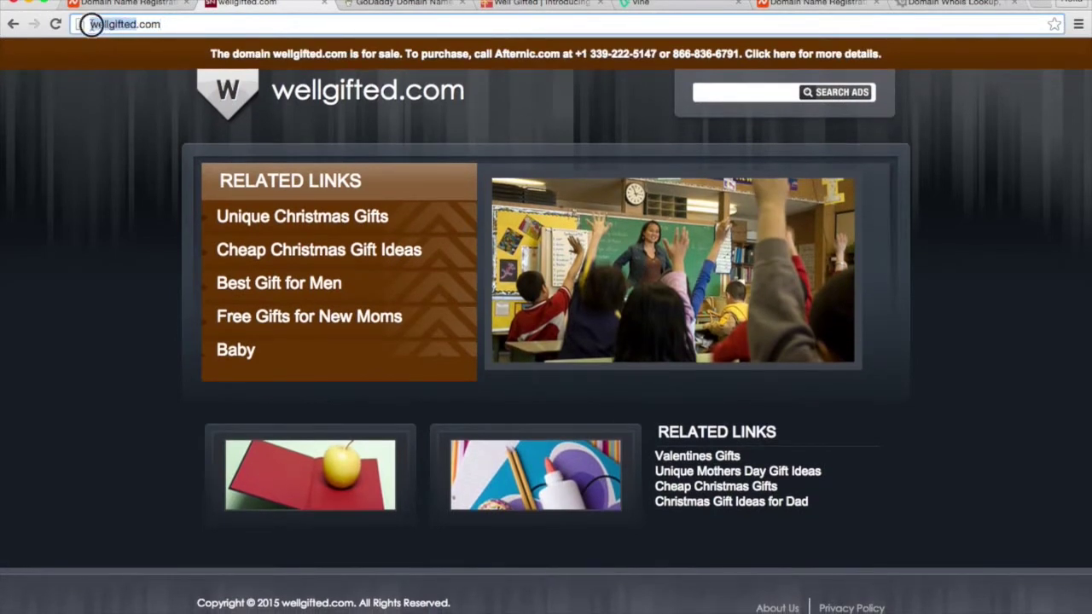
left_click(161, 26)
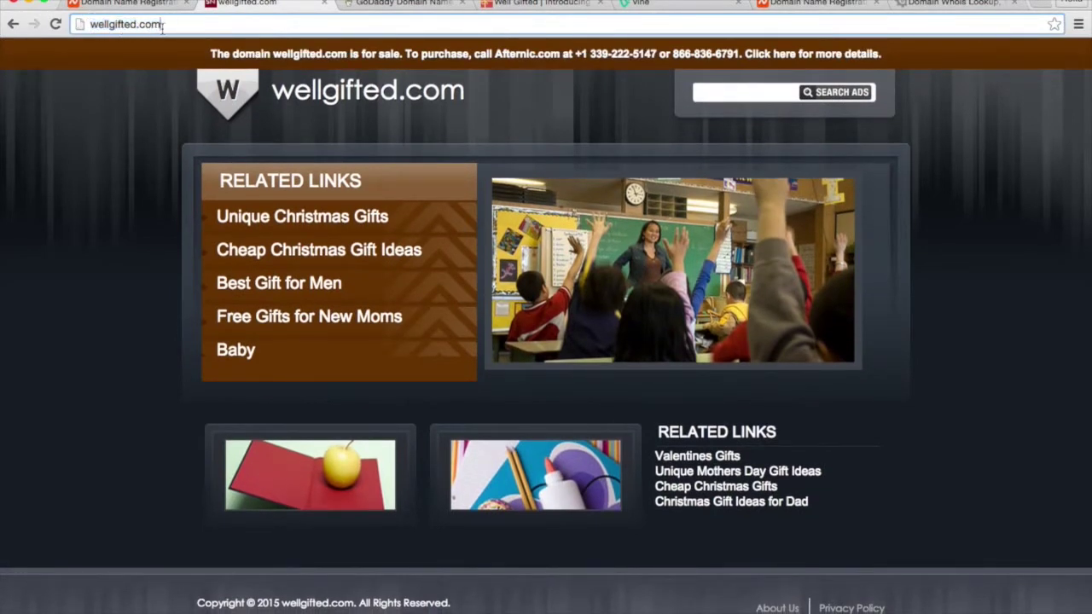
key("BackSpace")
key("Escape")
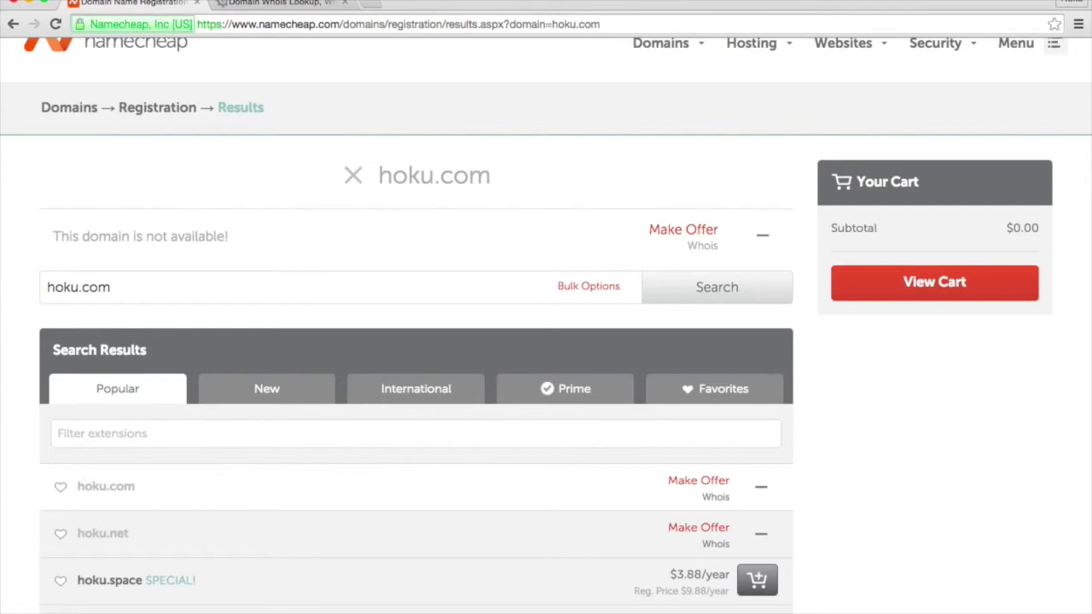
Open the Make Offer page for the taken domain hoku.com and examine its offer amount field and negotiation fee.
left_click(674, 230)
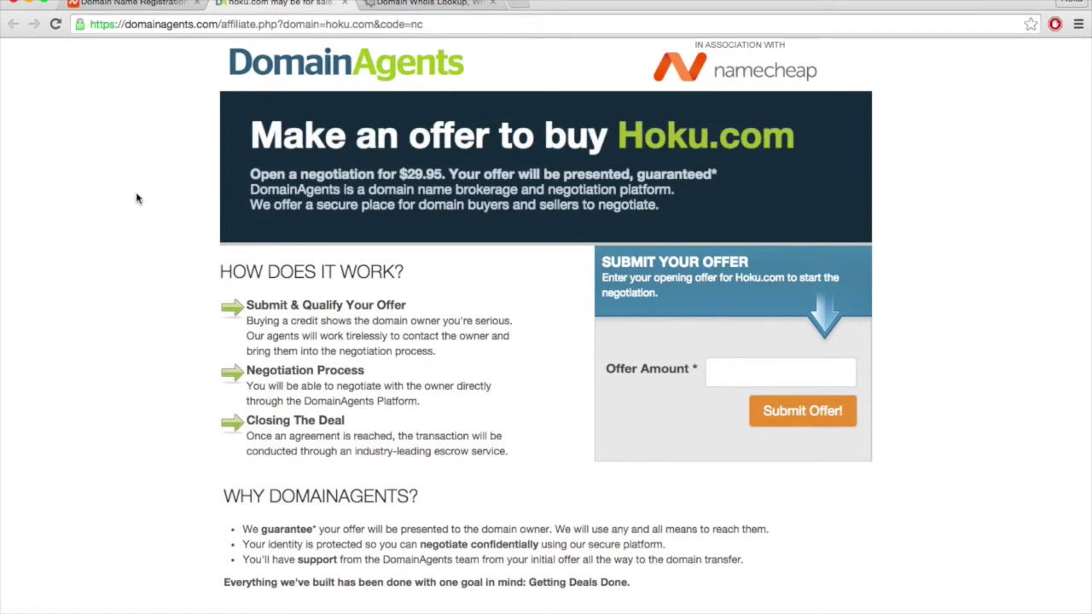
left_click(721, 376)
left_click_drag(400, 174, 441, 174)
left_click(214, 186)
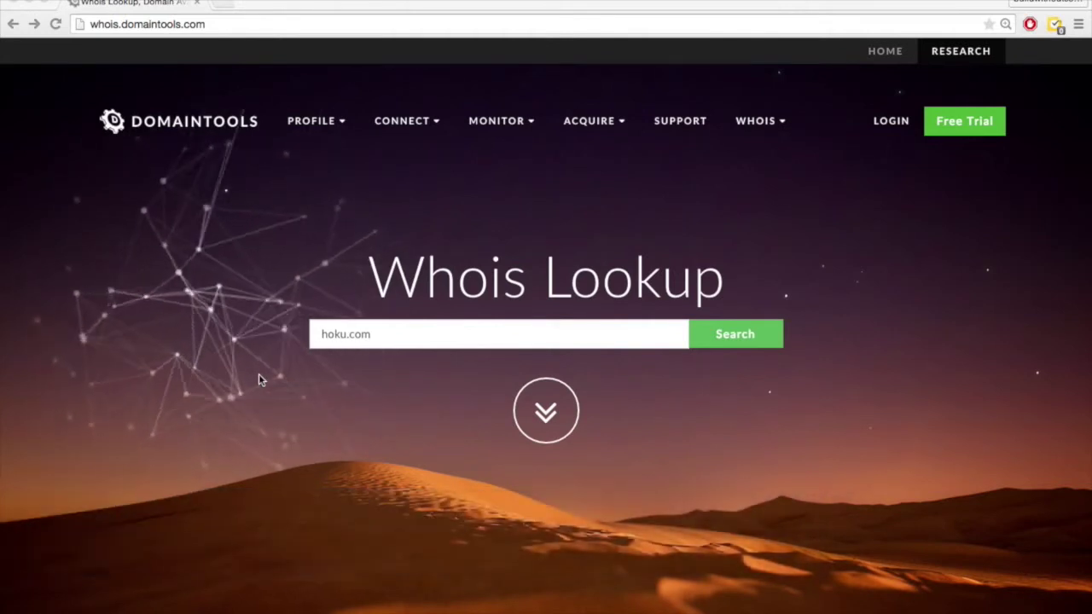
Look up hoku.com in the DomainTools Whois Lookup and examine the contact, registrar and date details in its record.
scroll(259, 376, "down", 1)
scroll(258, 376, "up", 1)
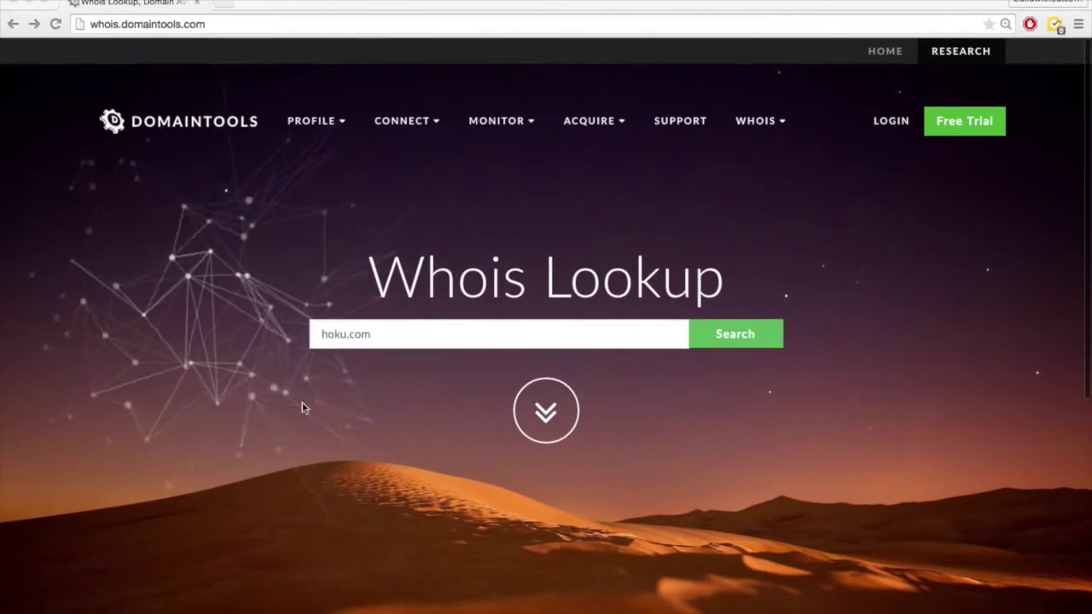
left_click(426, 334)
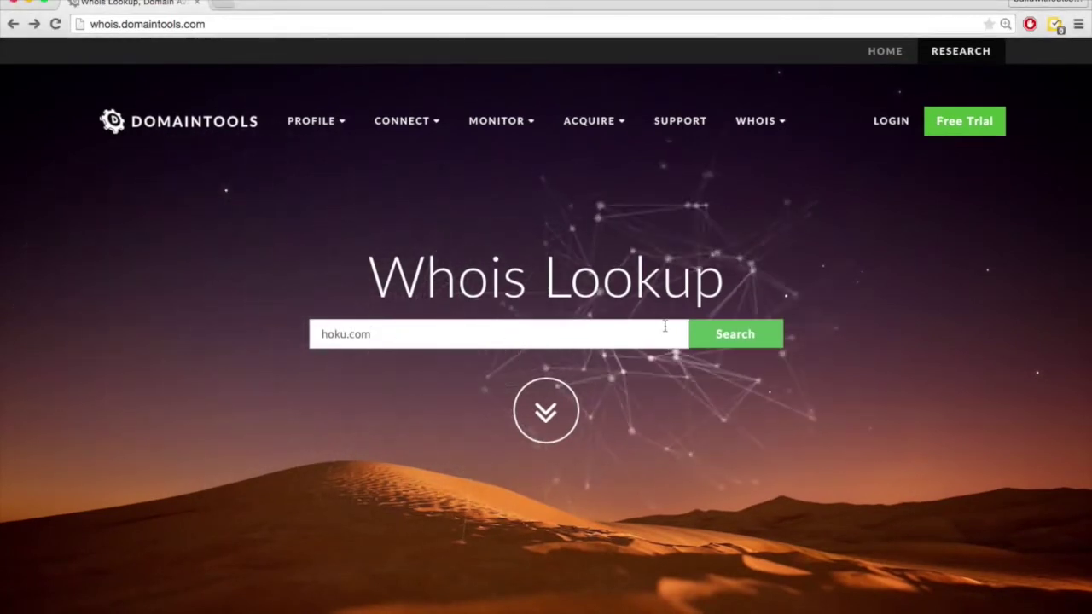
left_click(719, 335)
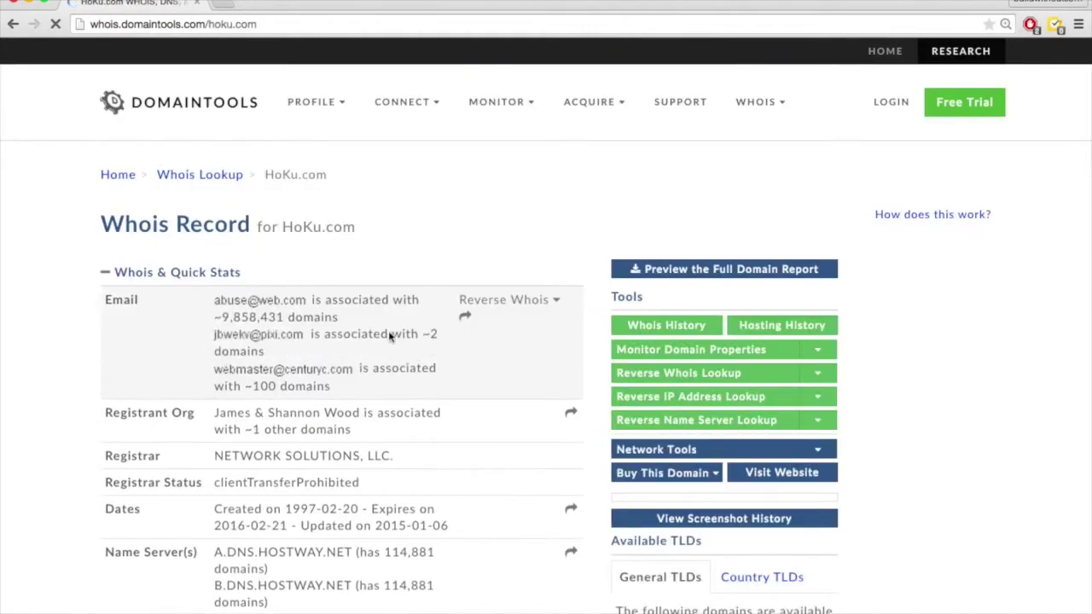
scroll(29, 390, "down", 1)
mouse_move(231, 319)
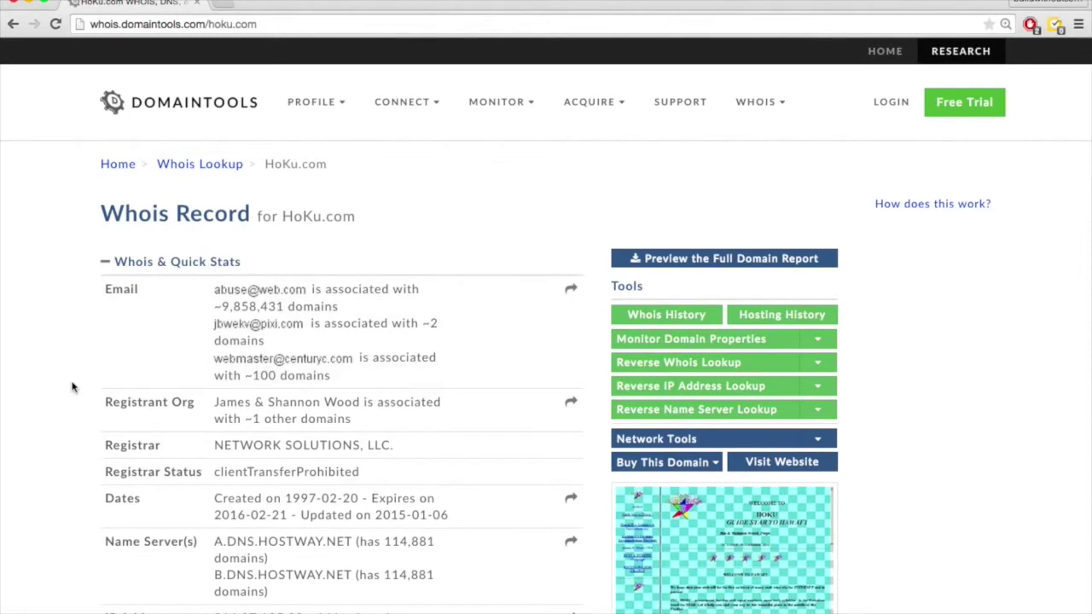
scroll(71, 388, "up", 1)
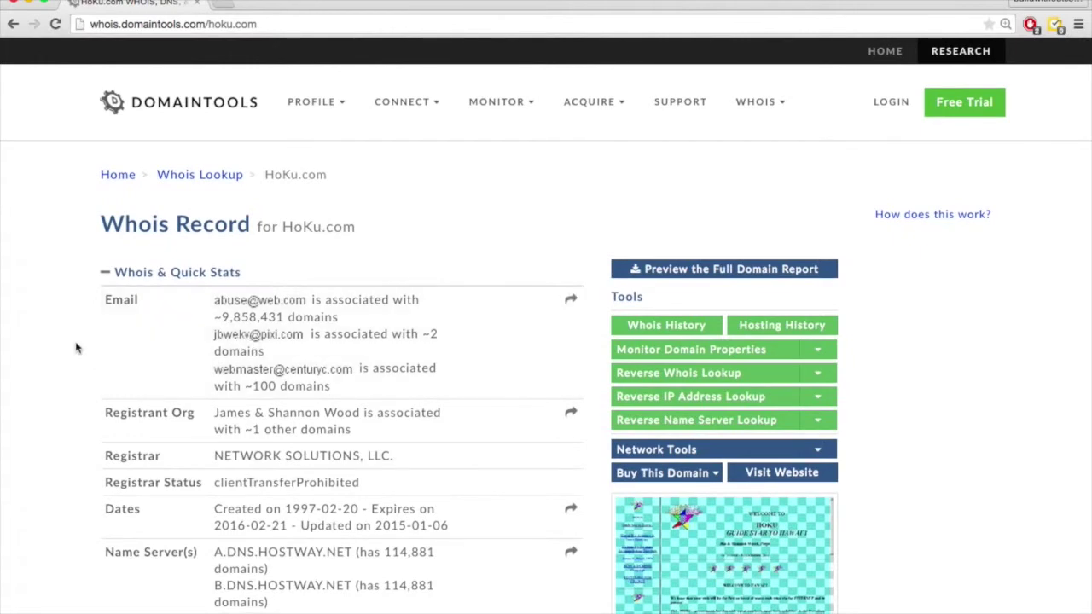
scroll(75, 347, "down", 1)
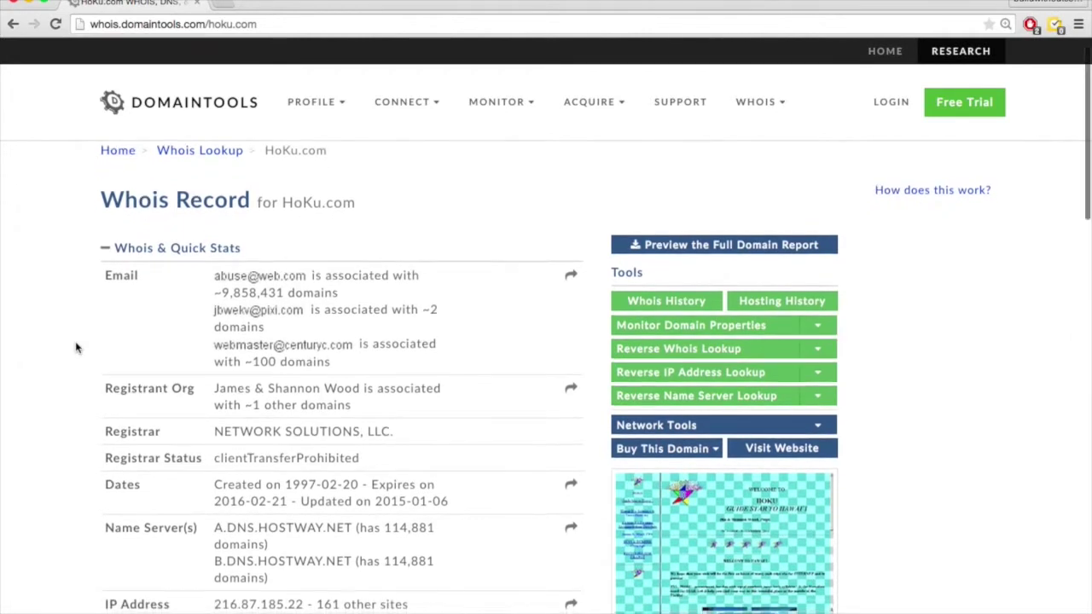
scroll(76, 347, "up", 1)
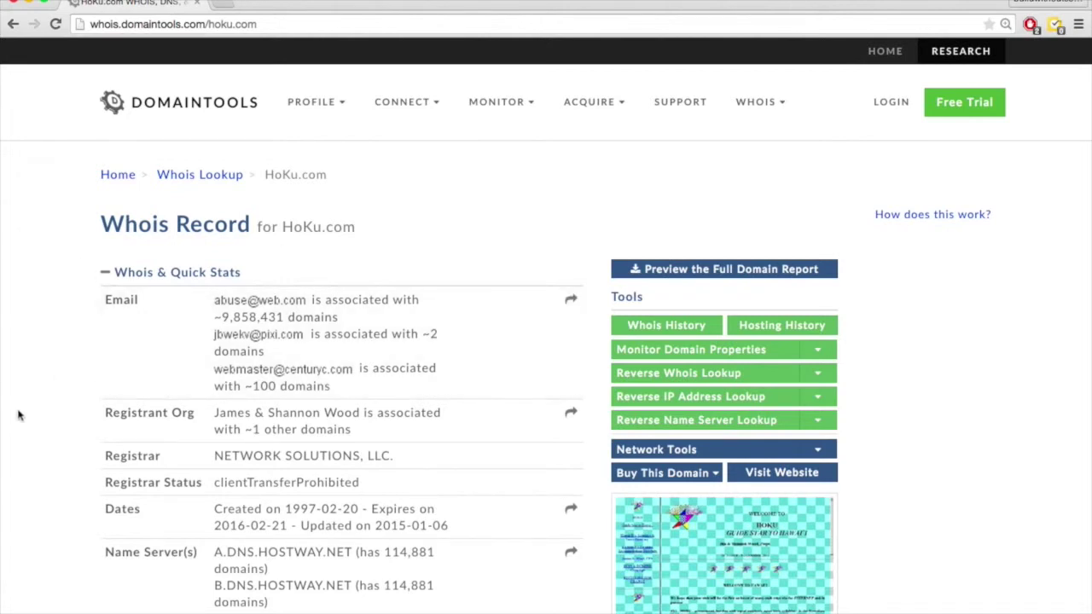
scroll(18, 416, "up", 1)
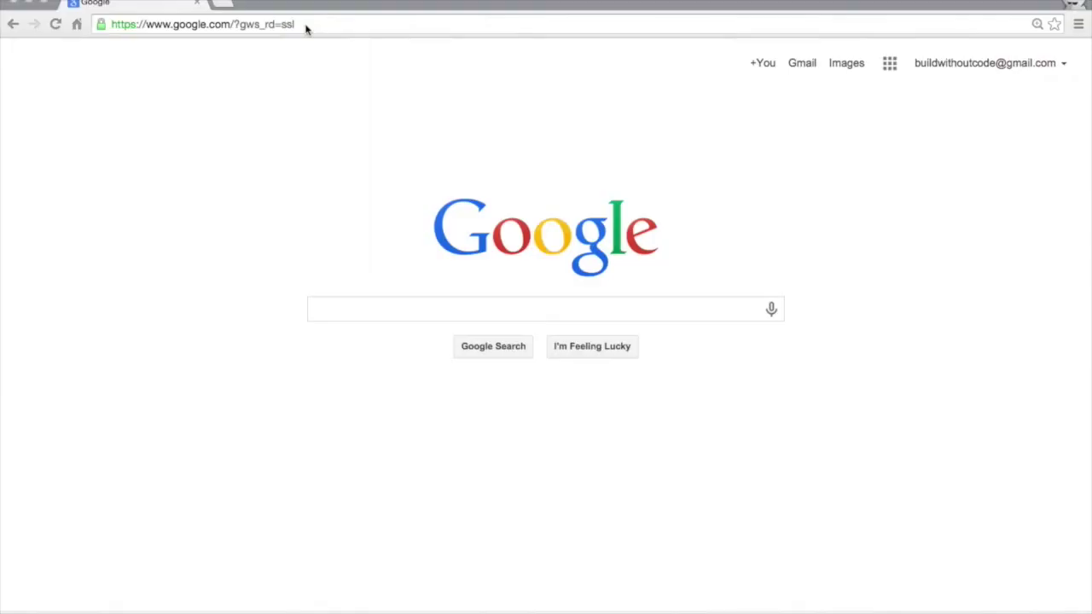
Go to the namecheap.com website from the Google page.
left_click(305, 28)
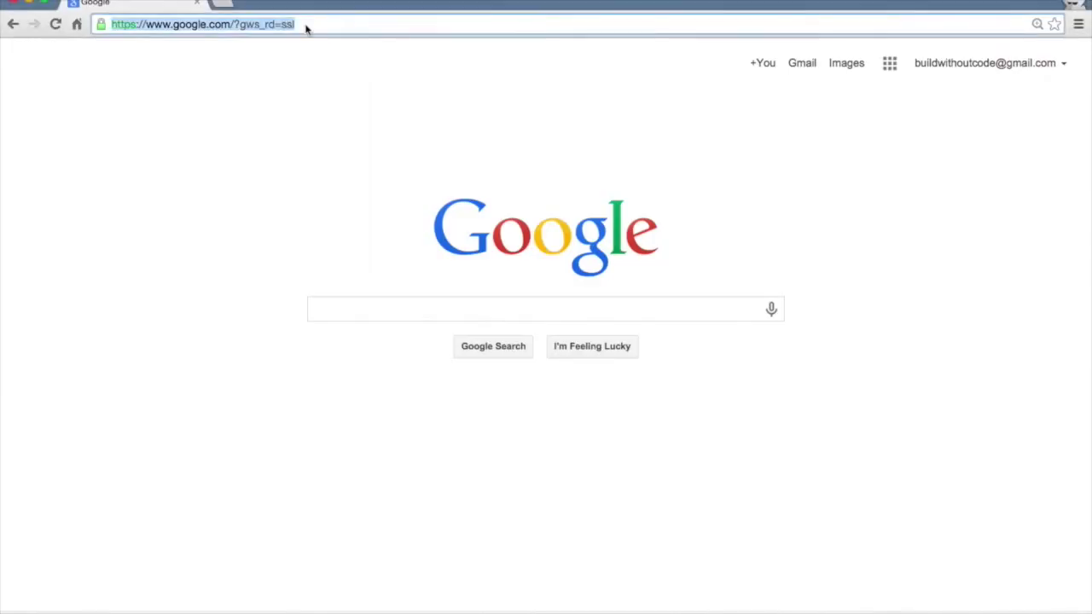
type("namecheap.co")
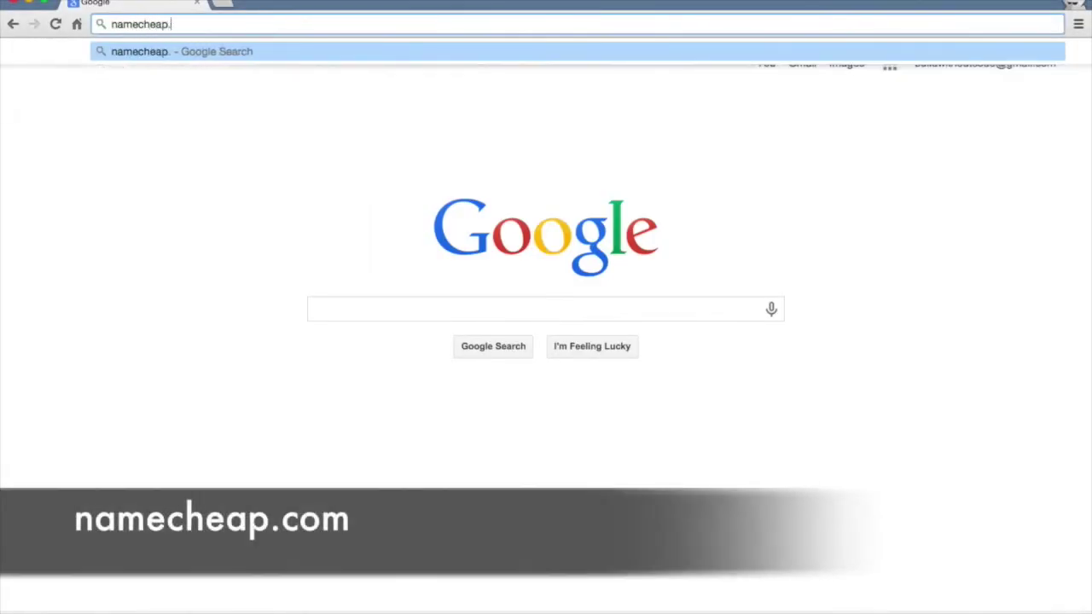
type("m")
key("Return")
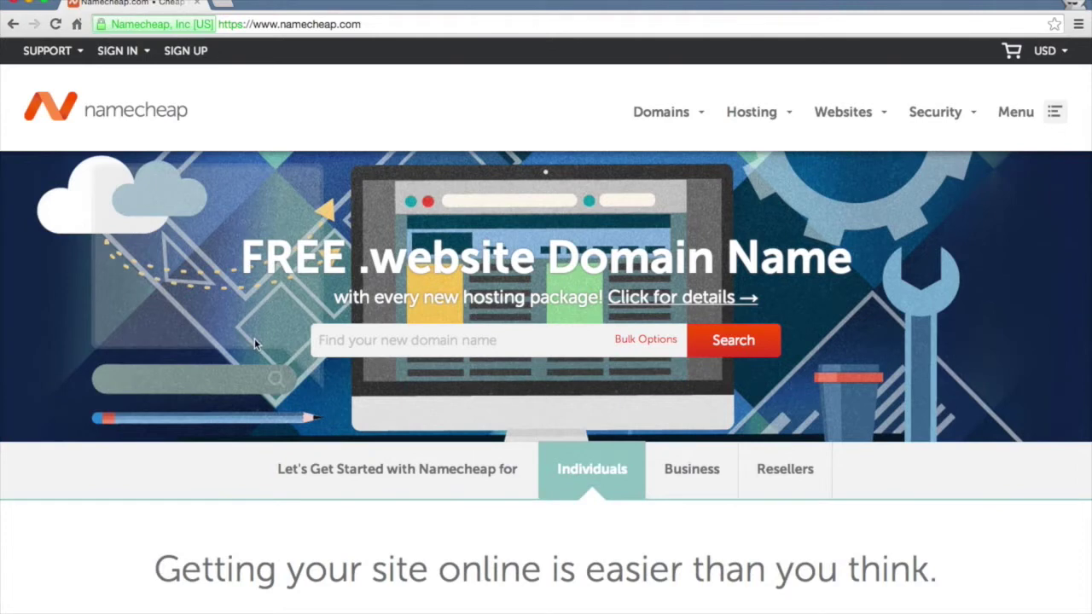
Search Namecheap for the domain buildwithoutcode.com and add it to the cart.
scroll(254, 338, "down", 1)
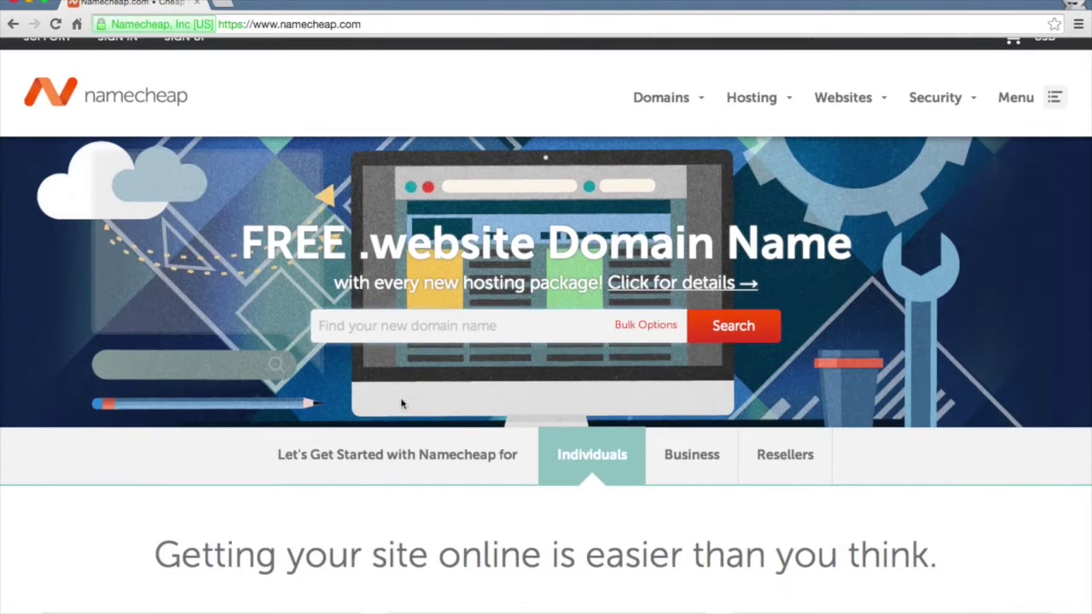
type("buildwithc")
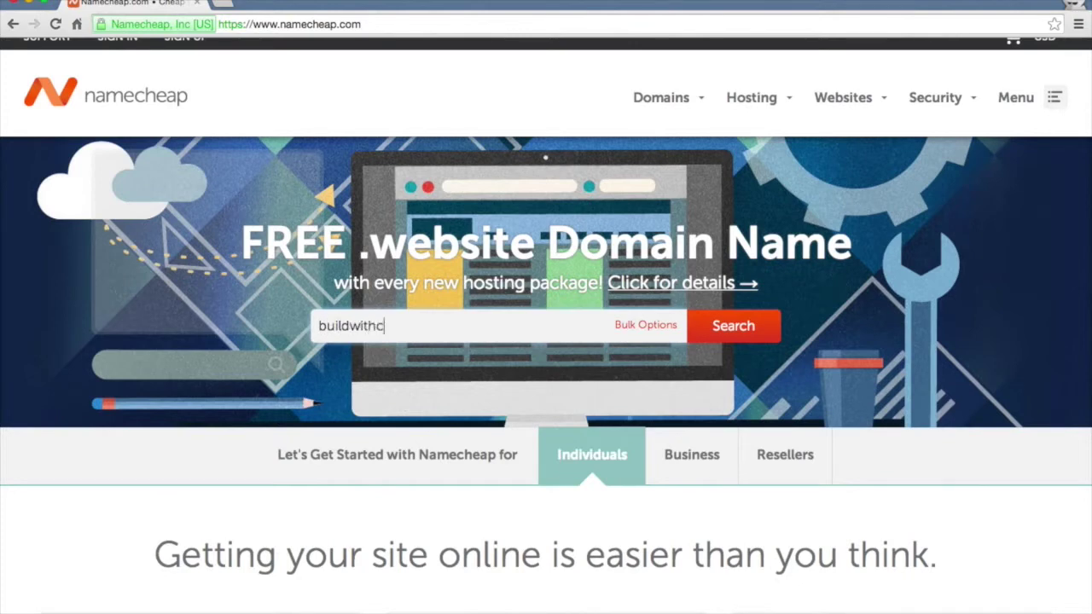
key("BackSpace")
type("outcode.com")
left_click(731, 329)
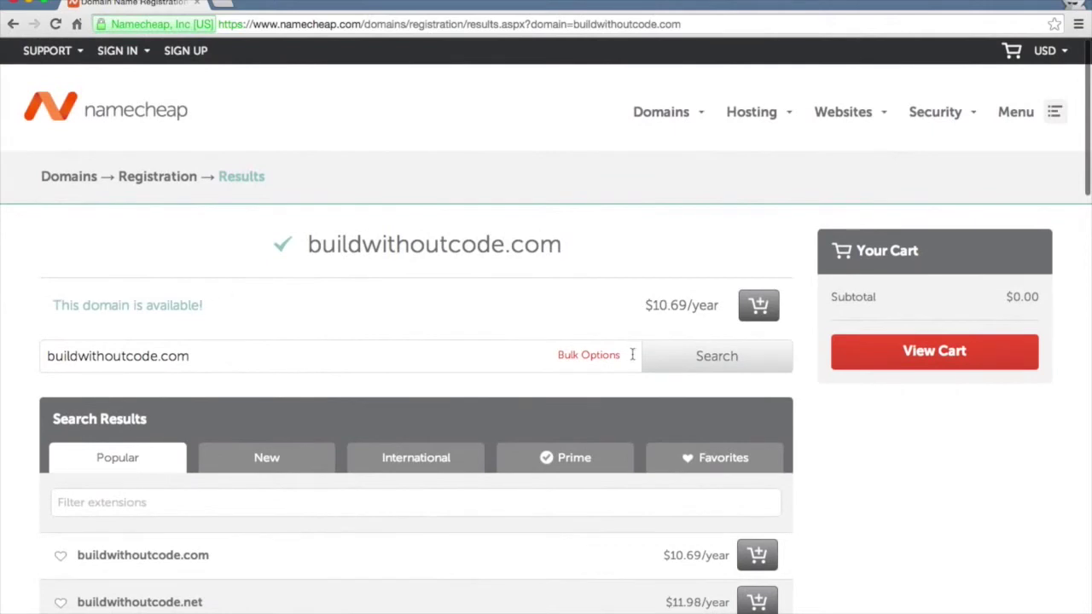
left_click(759, 306)
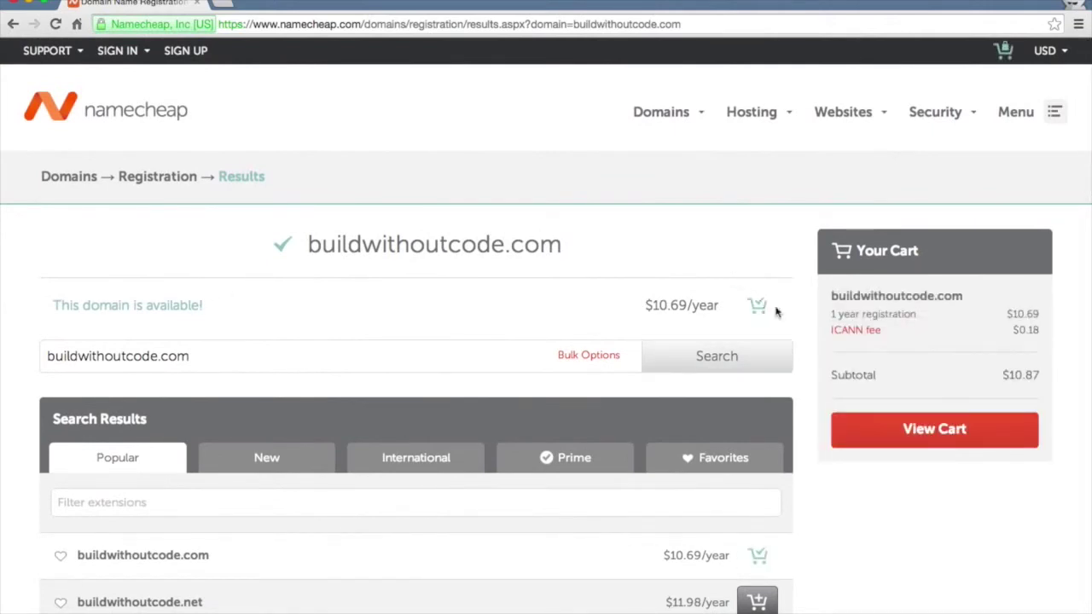
Open the shopping cart, keep the 1 Year registration term and turn on autorenew for the buildwithoutcode.com registration.
left_click(927, 442)
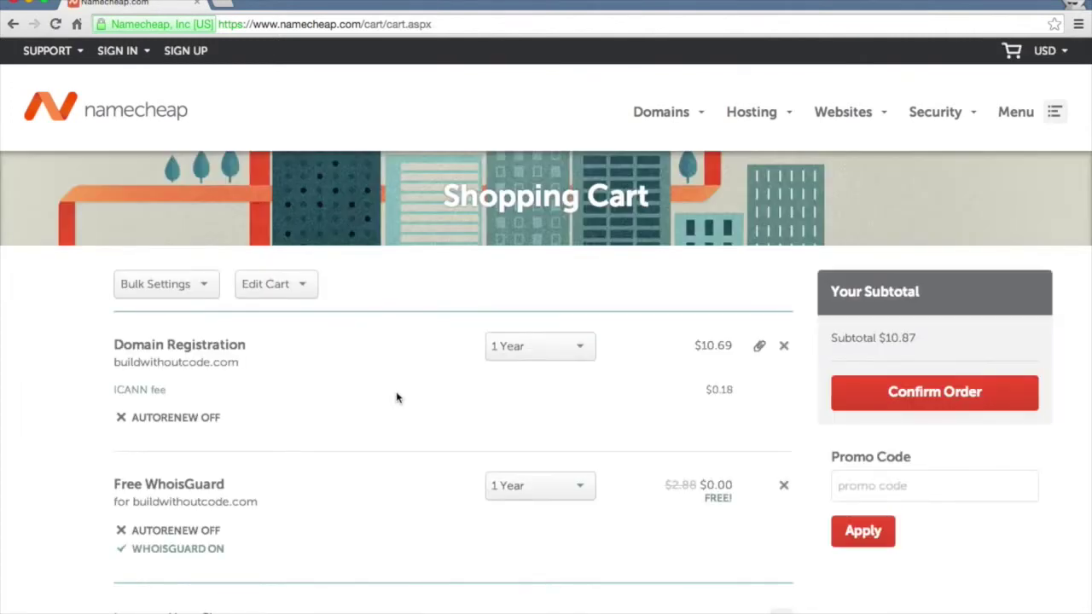
left_click(532, 344)
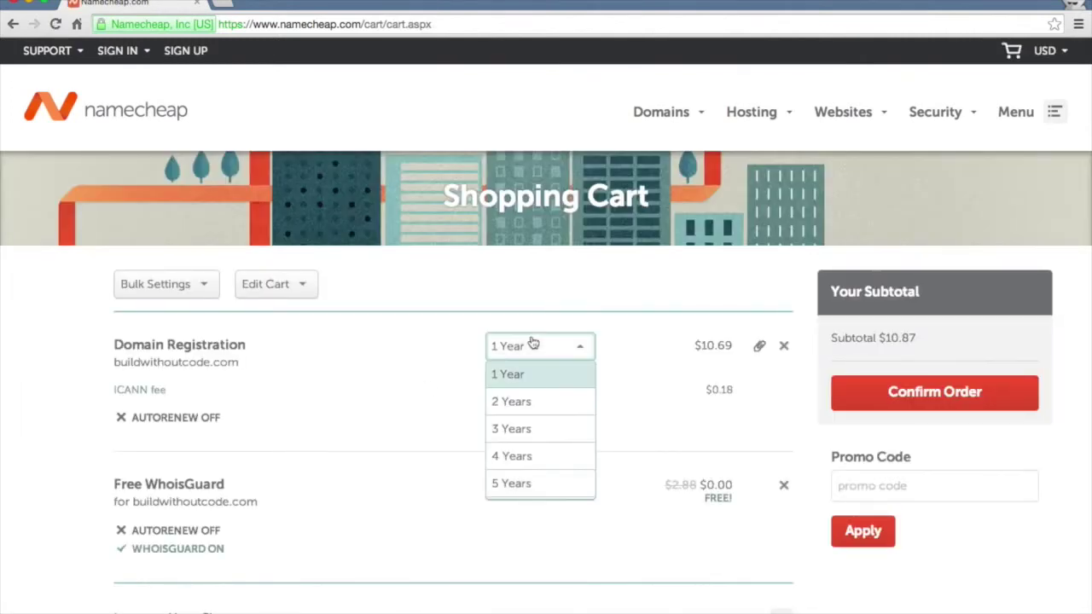
left_click(532, 343)
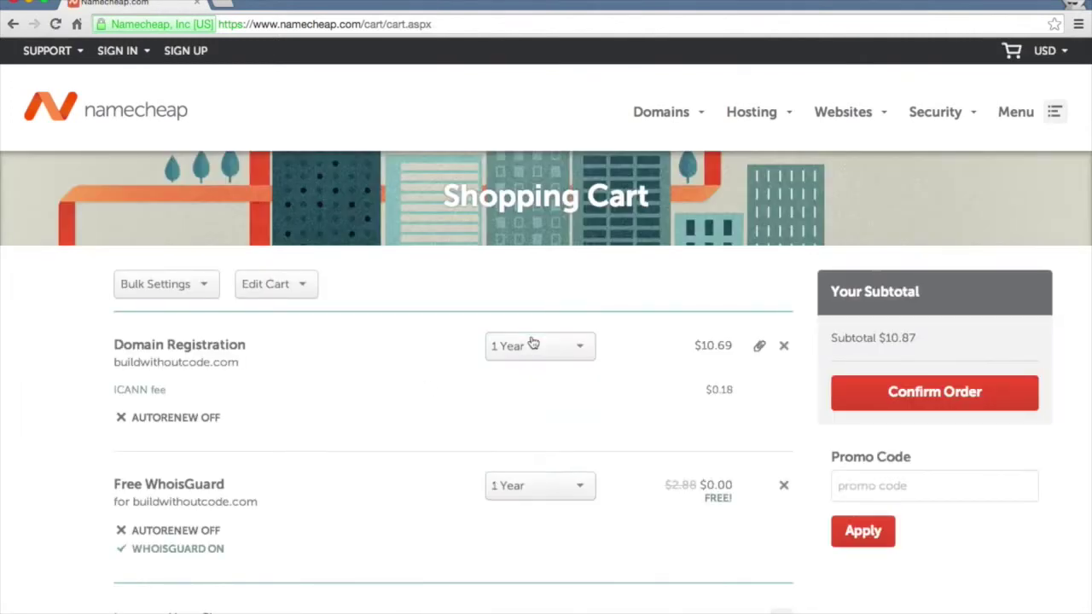
left_click(173, 423)
Review the Free WhoisGuard item and the add-on offers under Improve Your Site in the shopping cart.
scroll(2, 471, "down", 2)
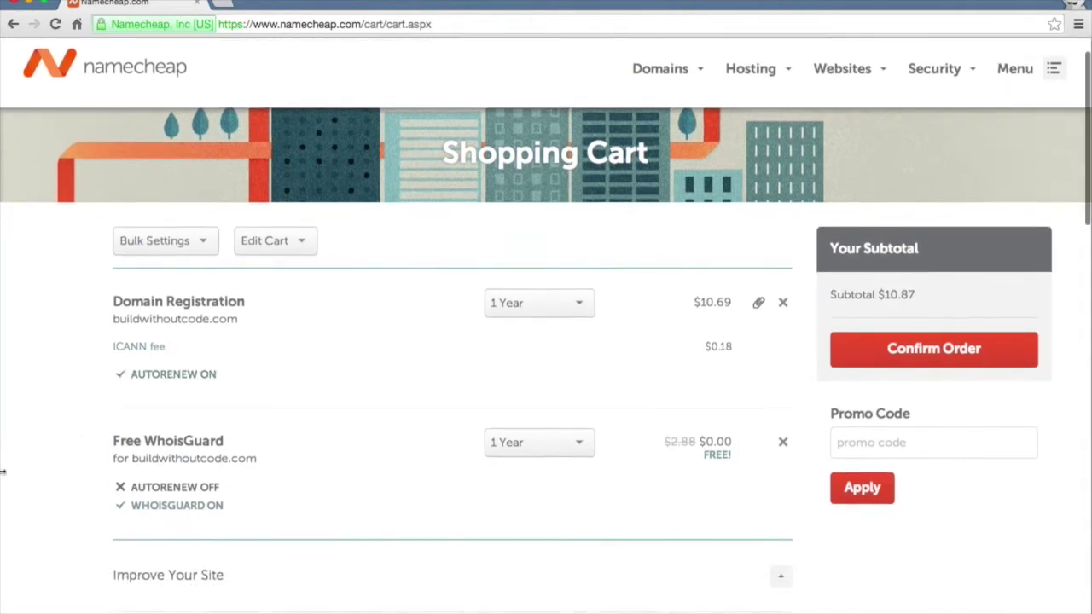
scroll(2, 472, "down", 1)
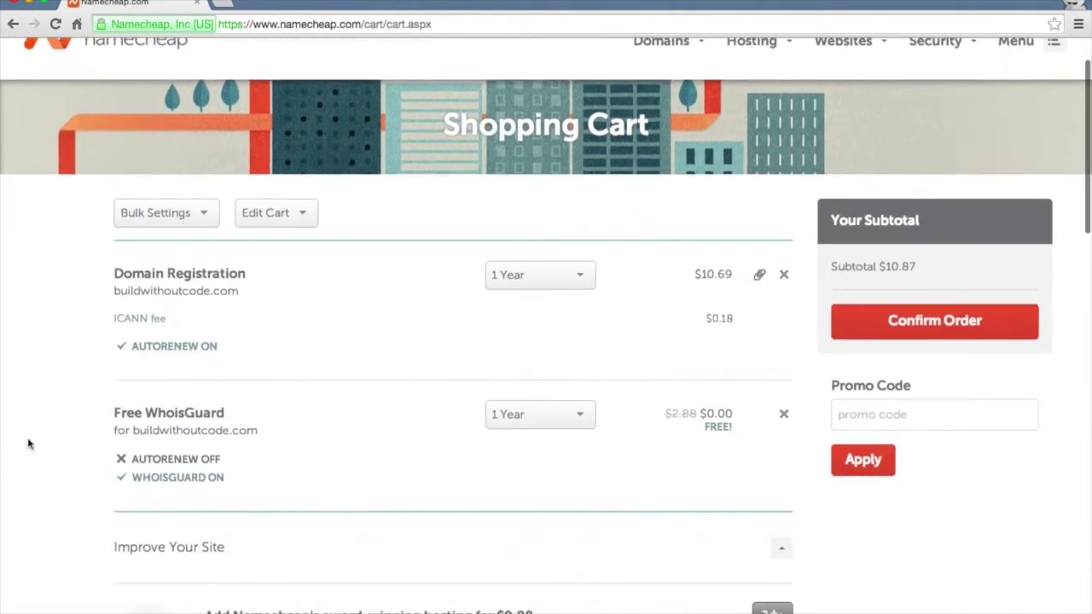
scroll(28, 444, "down", 5)
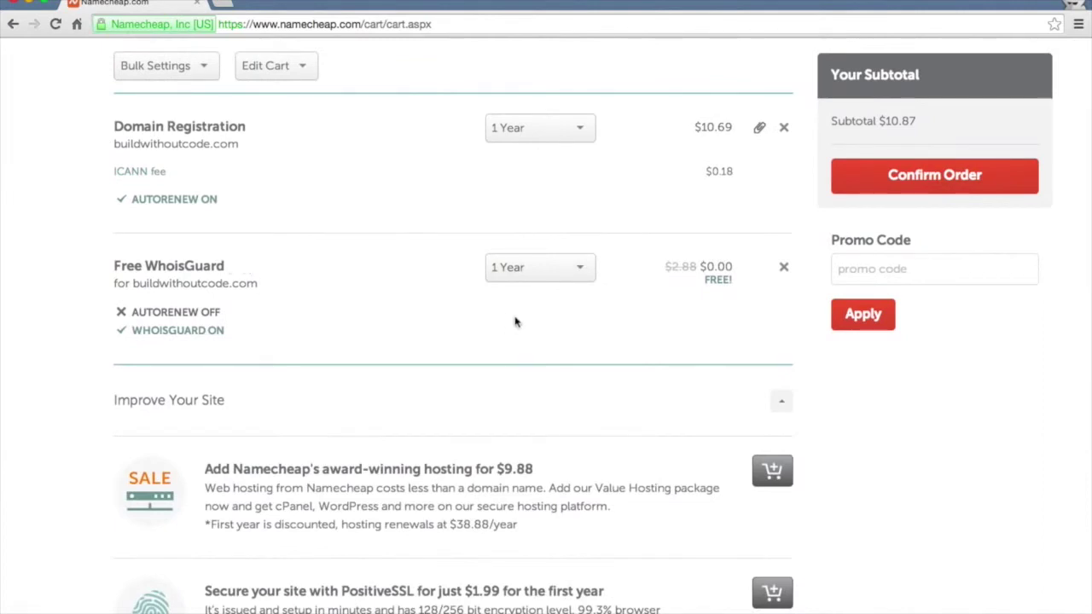
scroll(49, 370, "down", 4)
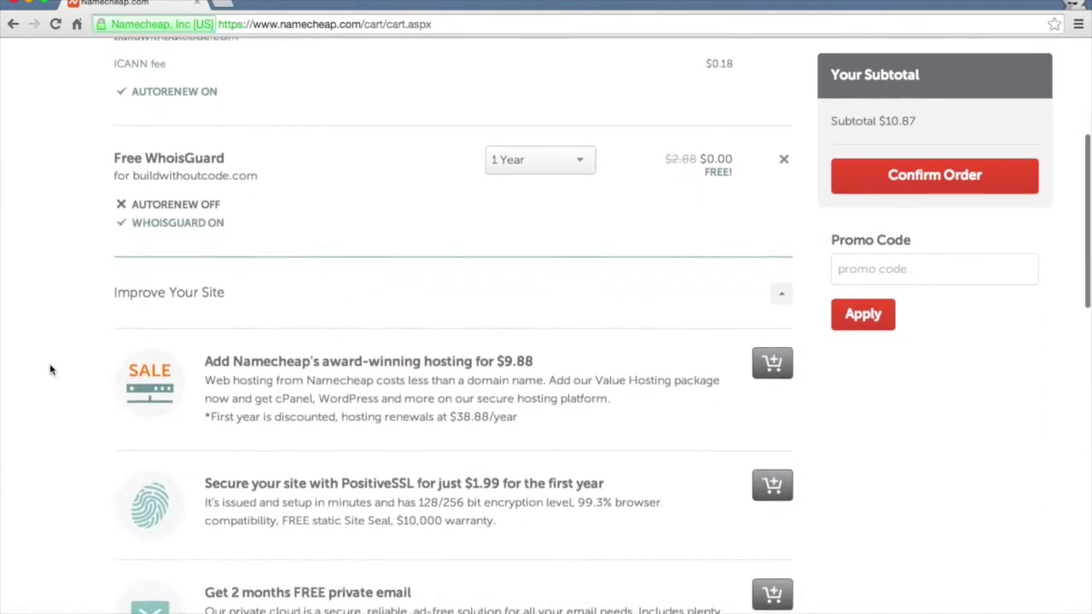
scroll(92, 427, "down", 8)
scroll(386, 520, "down", 6)
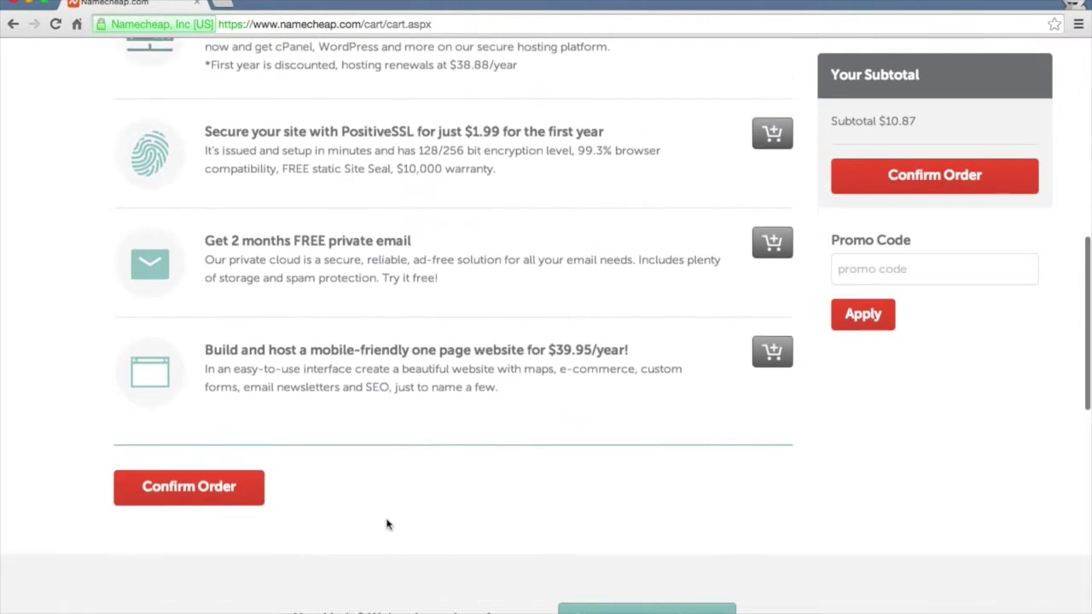
scroll(386, 524, "up", 20)
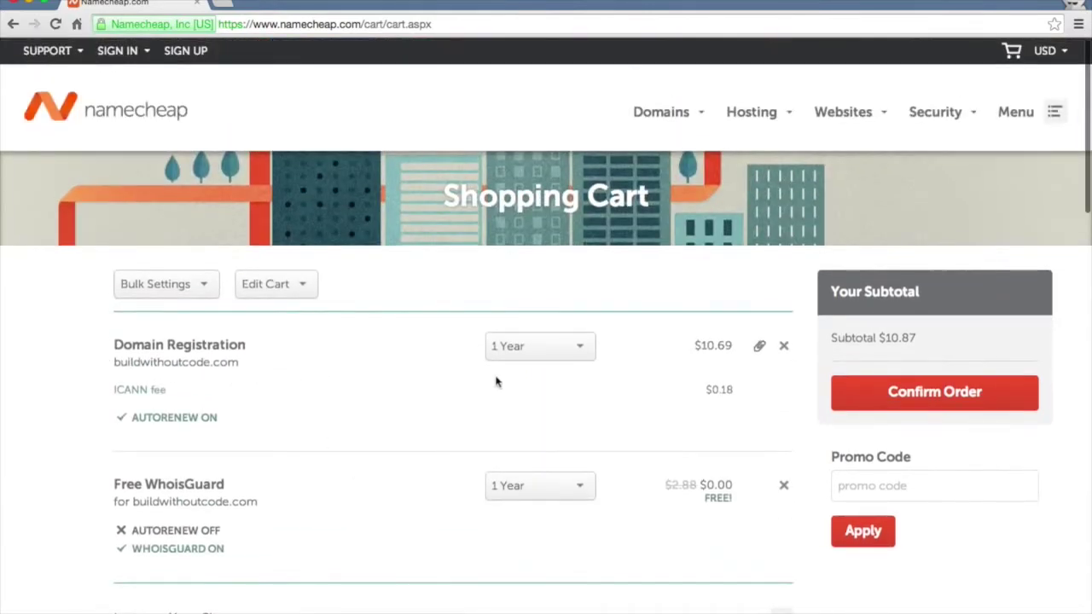
Confirm the cart order and opt out of Namecheap's newsletter in the Create An Account form.
left_click(860, 399)
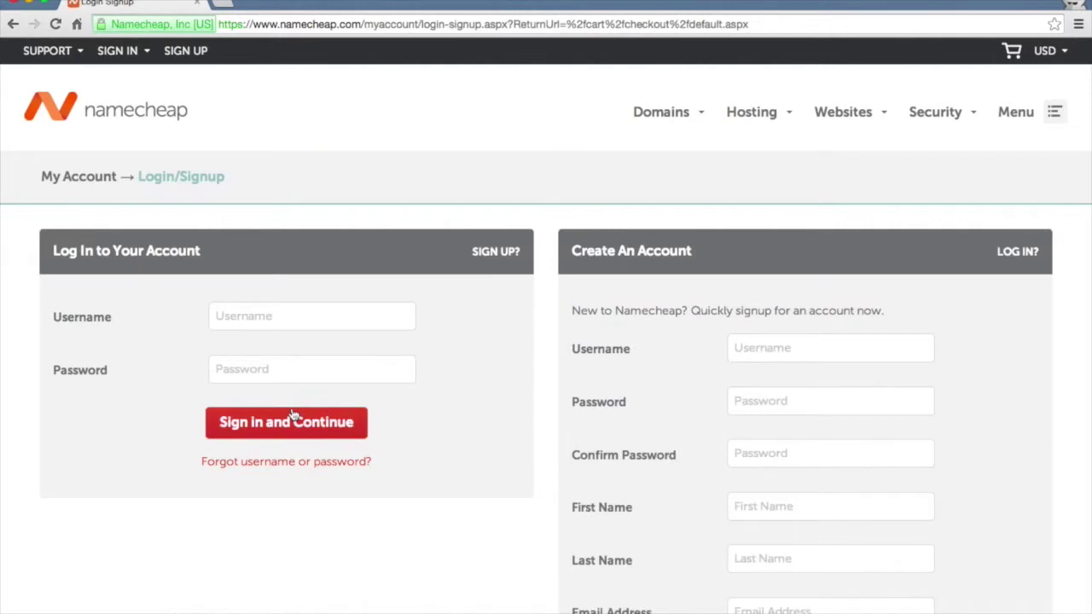
scroll(580, 422, "down", 2)
scroll(782, 367, "down", 3)
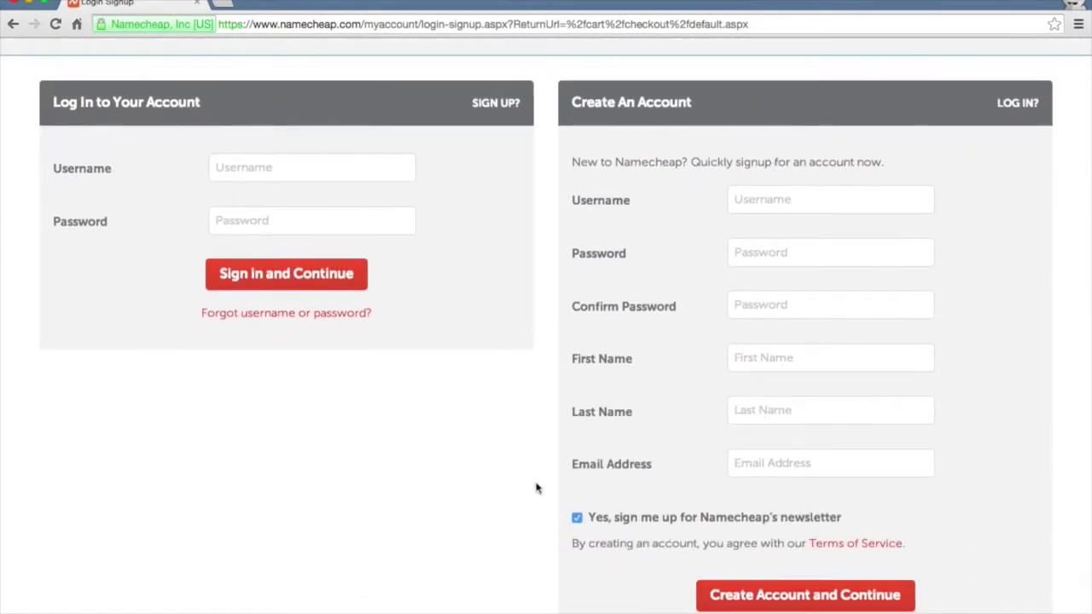
left_click(577, 518)
scroll(704, 480, "up", 2)
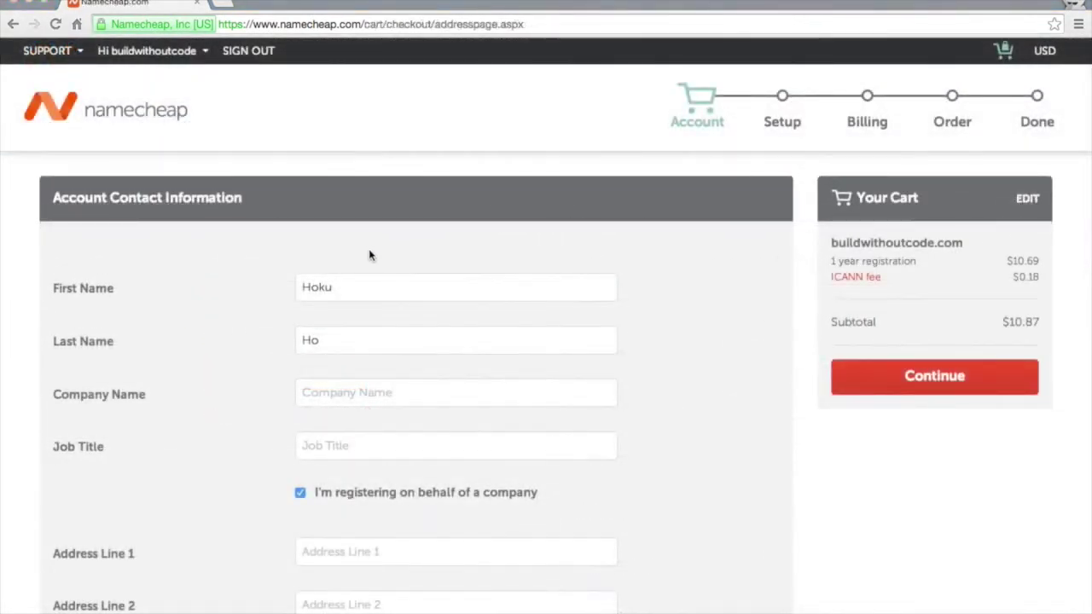
Deselect registering on behalf of a company in the account contact information and look over the address and phone fields.
scroll(366, 384, "down", 2)
scroll(365, 385, "down", 2)
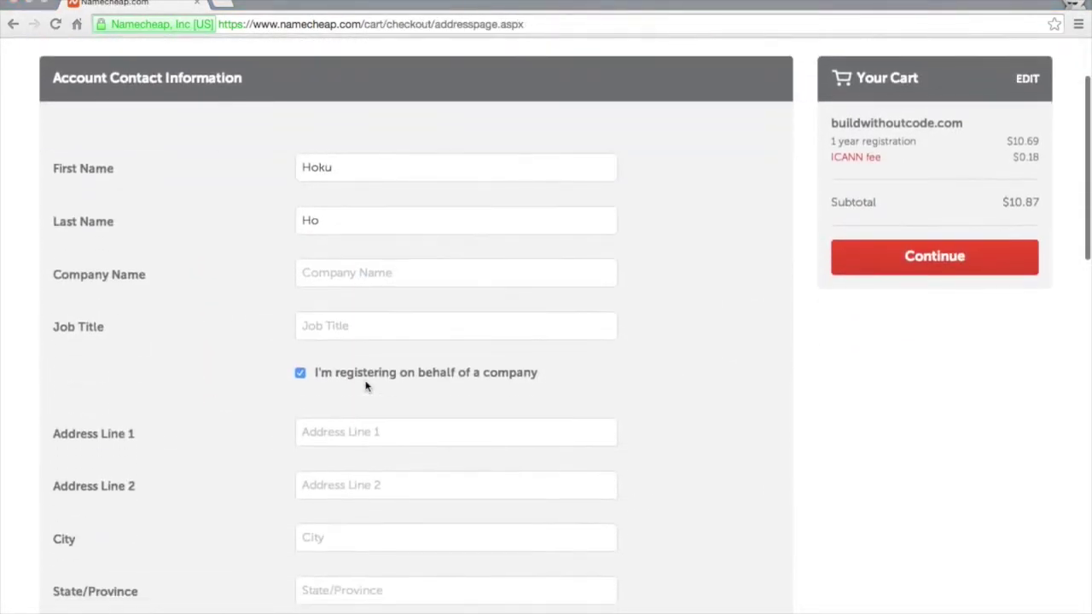
left_click(302, 374)
scroll(251, 349, "down", 4)
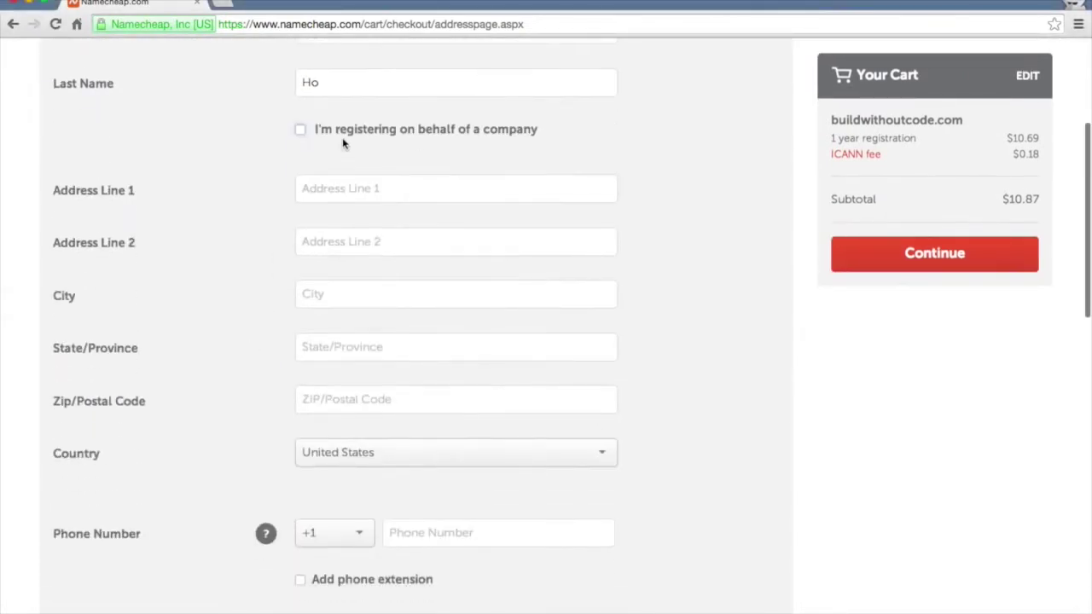
scroll(342, 448, "down", 5)
scroll(341, 444, "up", 3)
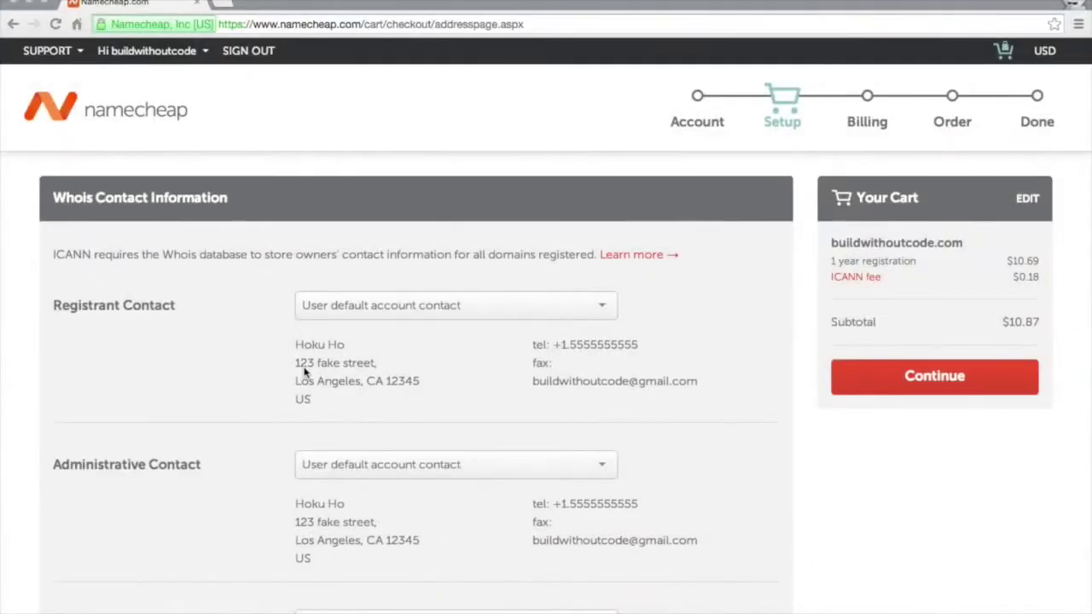
Review the registrant, administrative, technical and billing Whois contacts and the WhoisGuard privacy setting for the domain order.
scroll(305, 375, "down", 1)
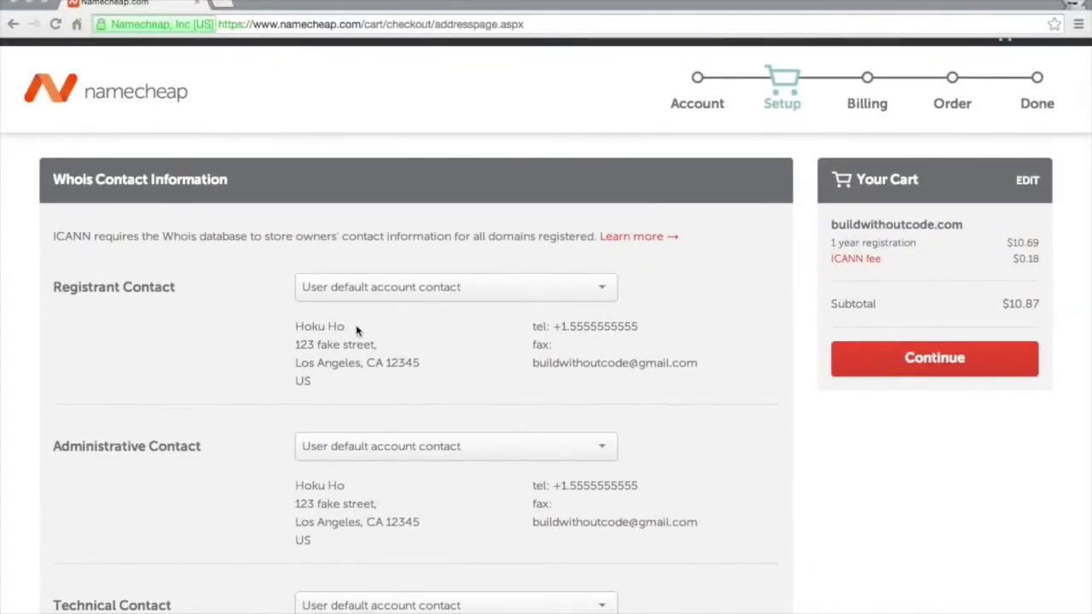
scroll(378, 307, "down", 2)
scroll(307, 444, "down", 1)
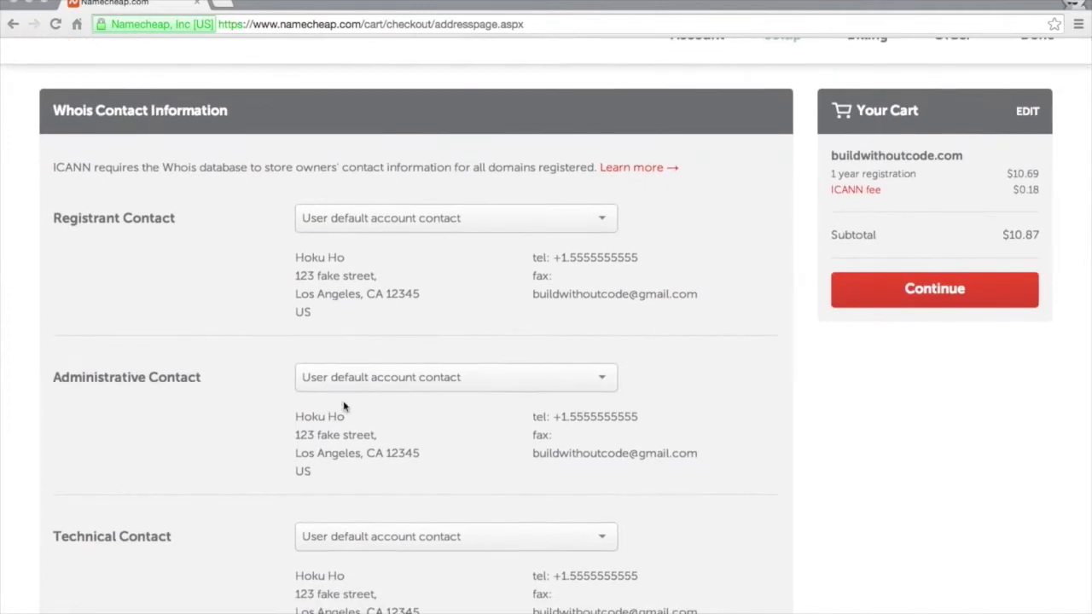
scroll(359, 361, "down", 2)
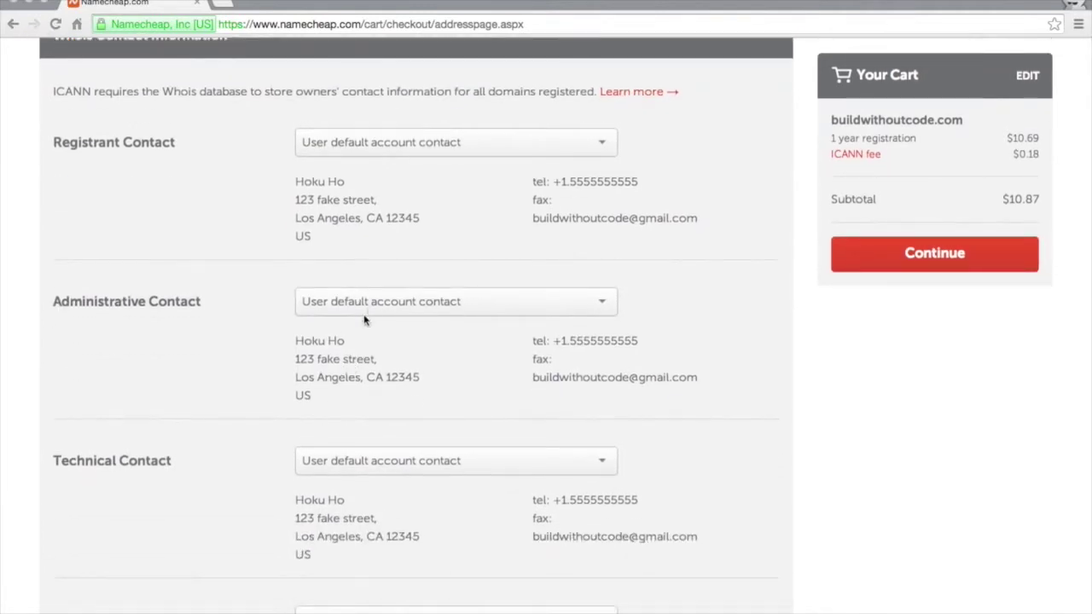
scroll(324, 390, "down", 3)
scroll(341, 418, "up", 2)
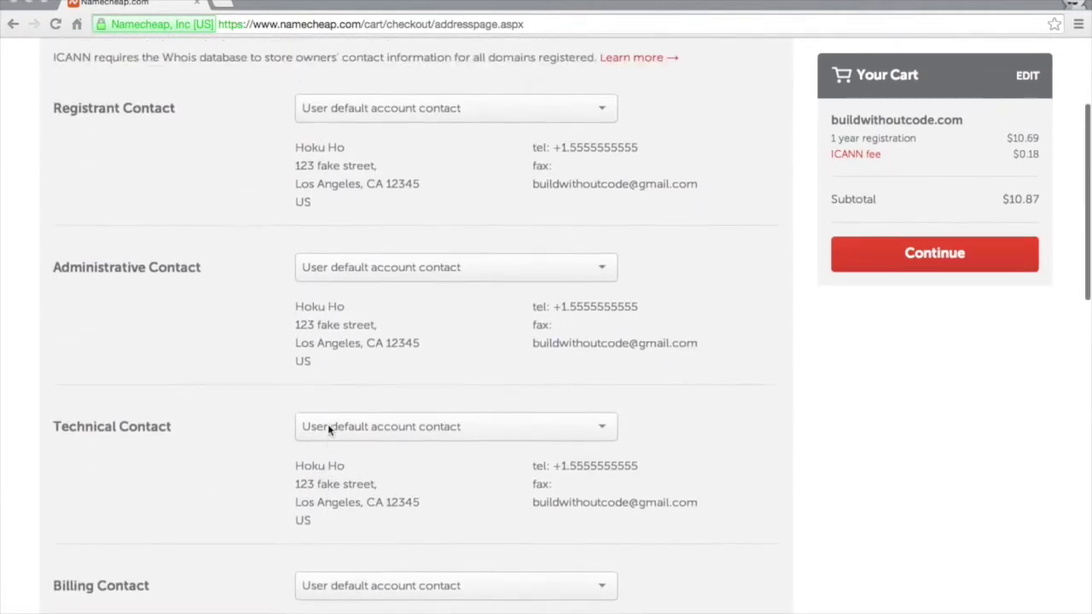
scroll(328, 424, "down", 10)
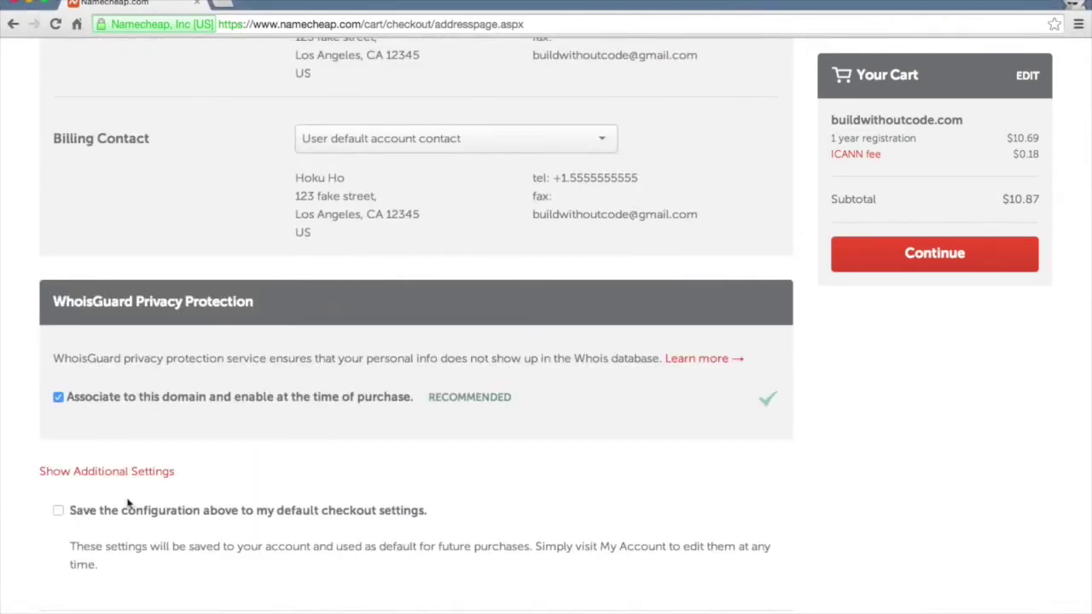
Continue the domain order to the billing stage and look over the card payment options and receipt details.
scroll(237, 444, "up", 10)
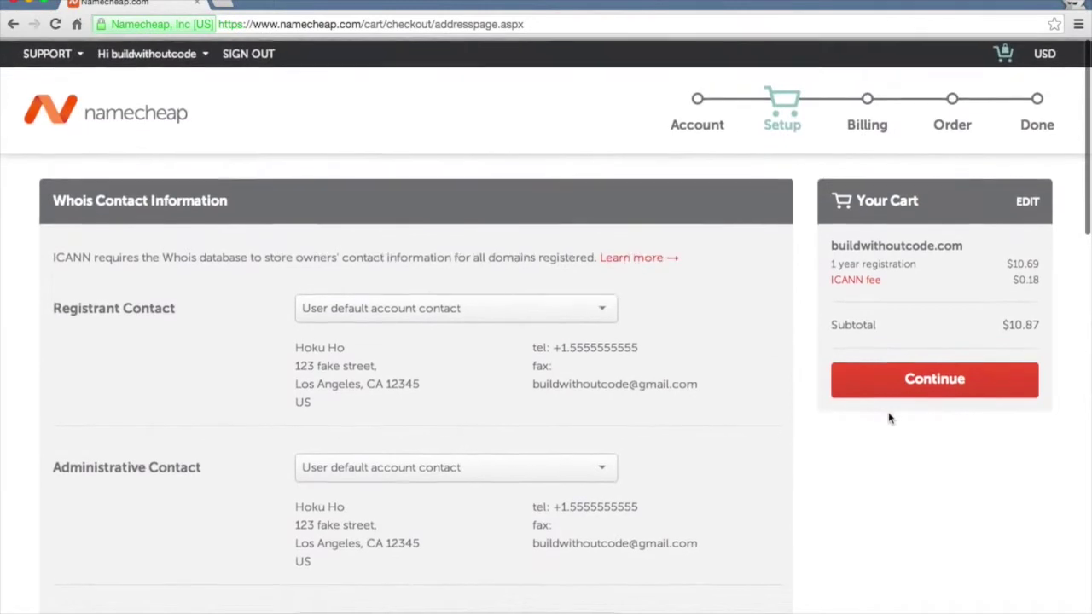
left_click(904, 379)
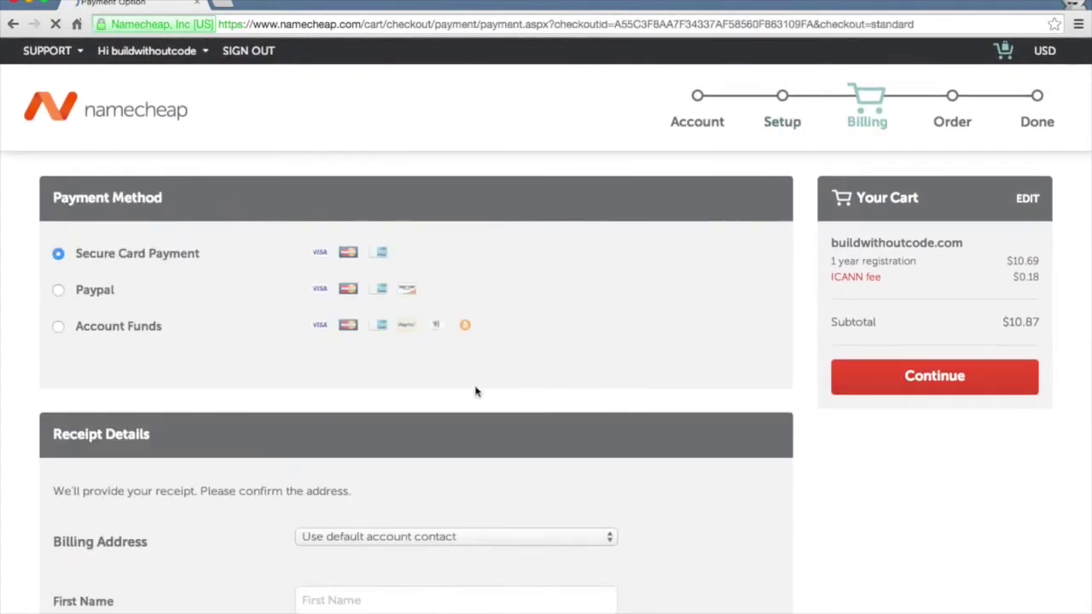
scroll(461, 343, "down", 8)
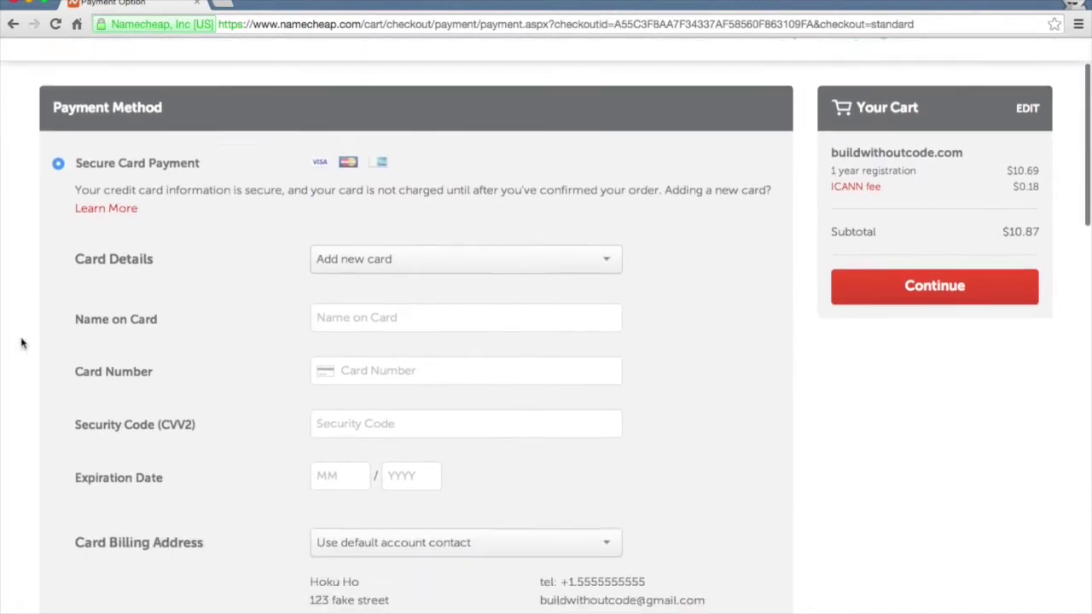
scroll(460, 342, "down", 1)
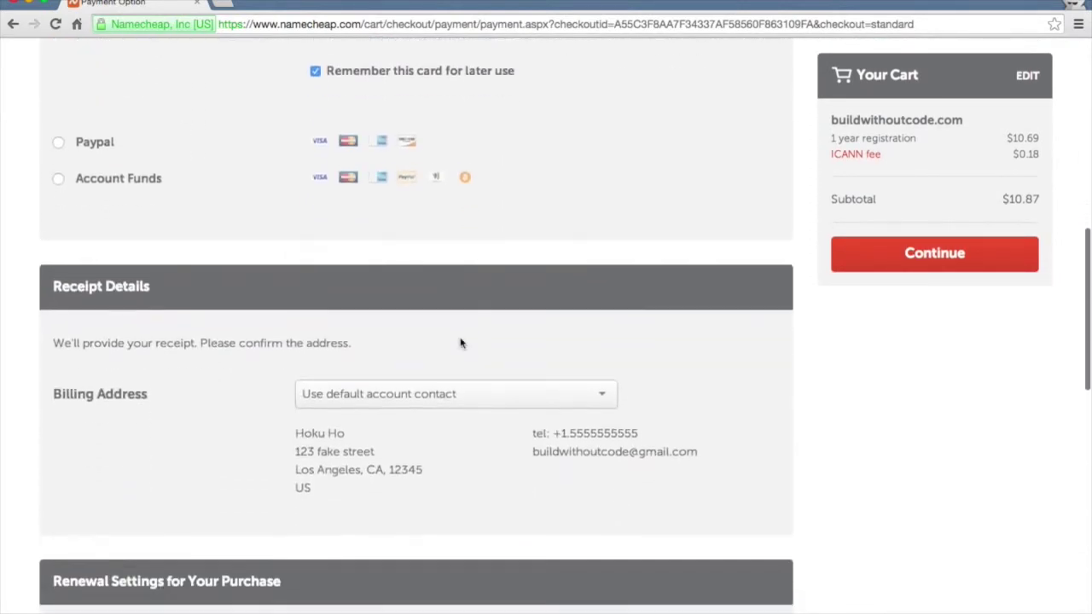
scroll(347, 455, "down", 8)
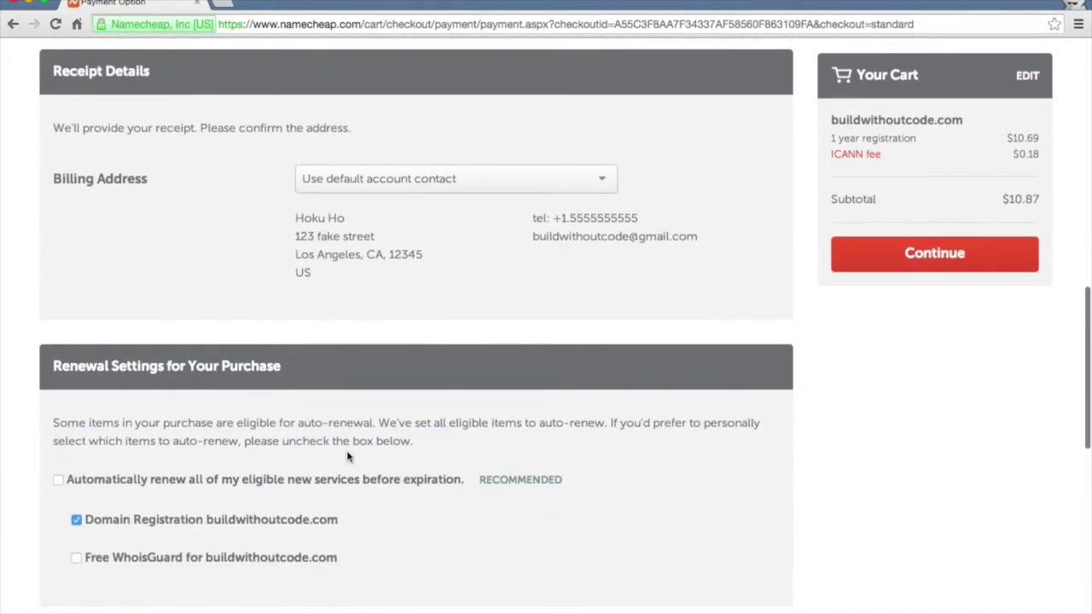
Look over the renewal settings, save the configuration as the default payment settings and continue to the order review.
scroll(347, 457, "down", 1)
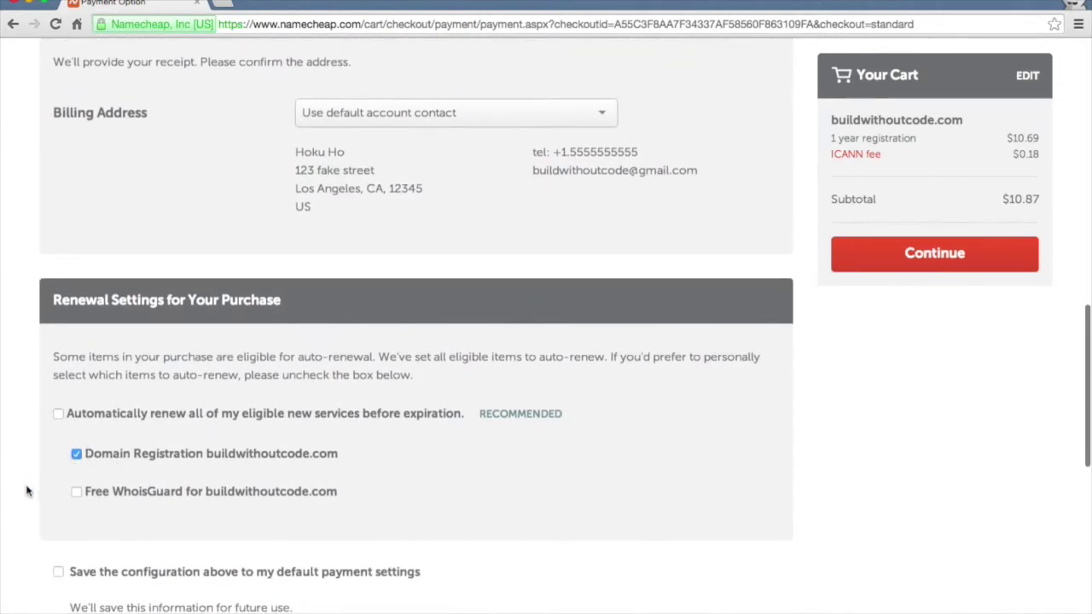
scroll(26, 491, "down", 4)
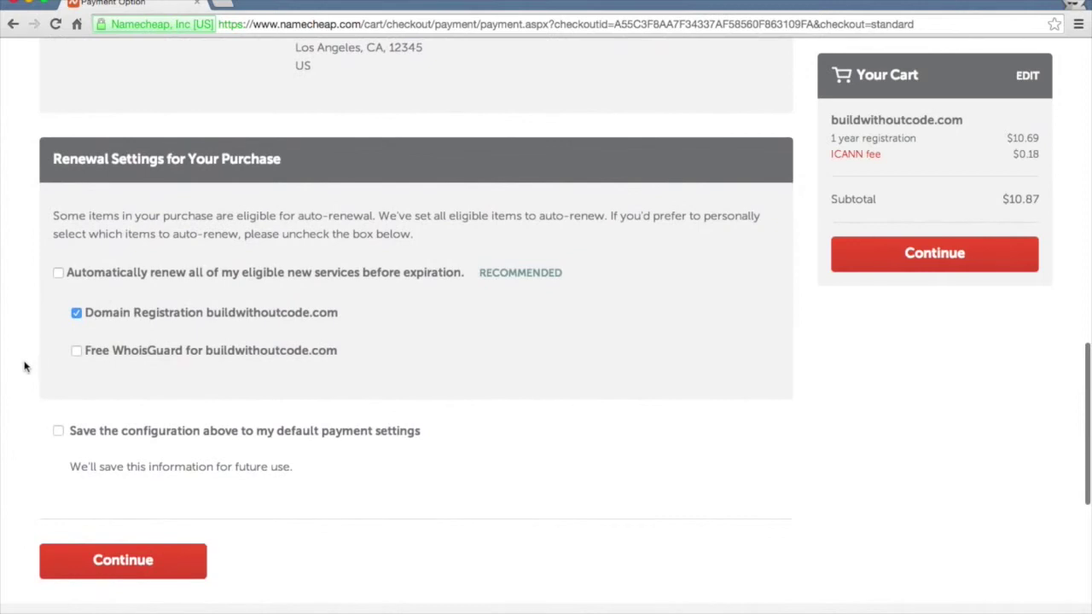
scroll(34, 384, "down", 1)
left_click(57, 398)
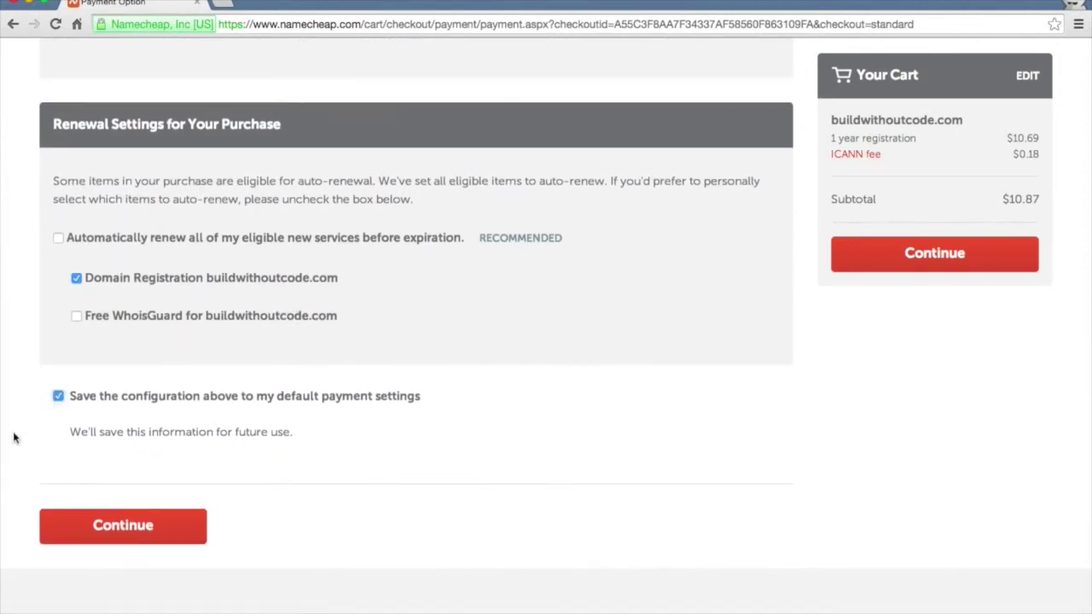
scroll(69, 474, "down", 1)
left_click(132, 516)
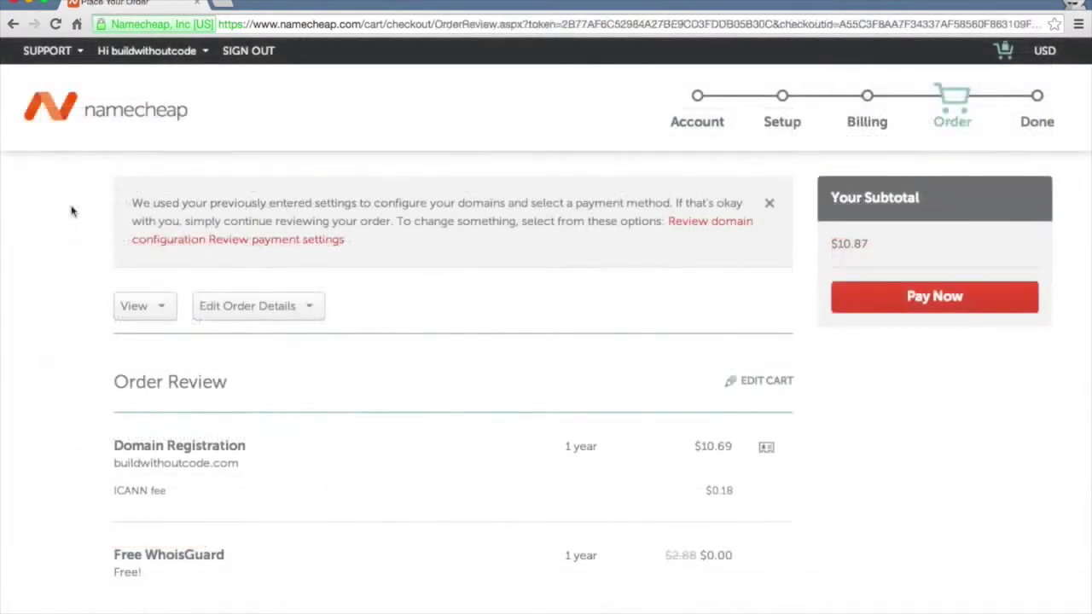
Review the order items, payment method, renewal settings and receipt address before paying for buildwithoutcode.com.
scroll(72, 211, "down", 5)
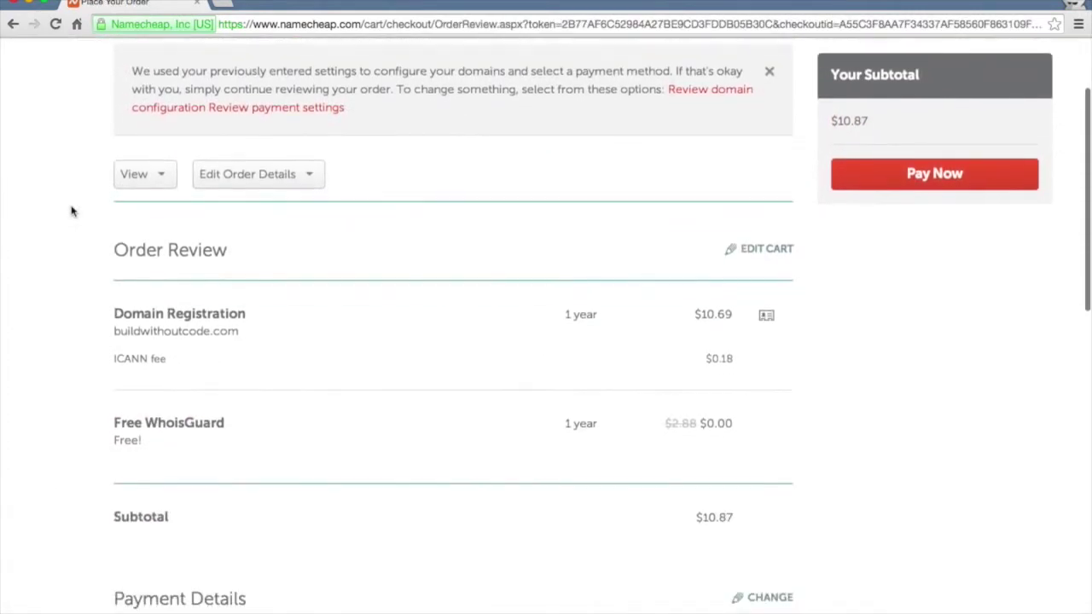
scroll(72, 212, "down", 9)
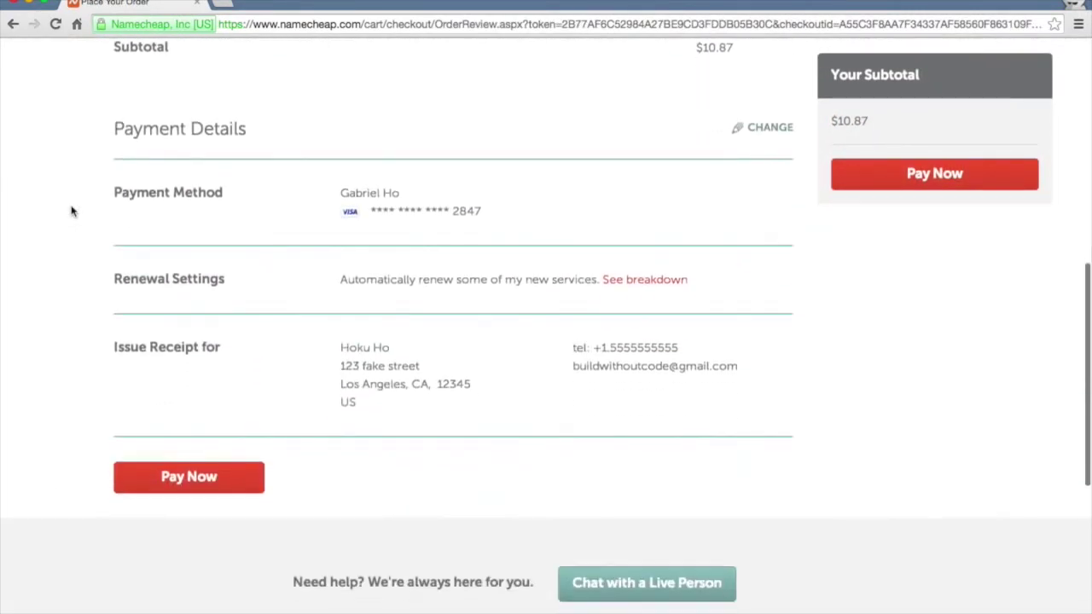
scroll(71, 212, "up", 1)
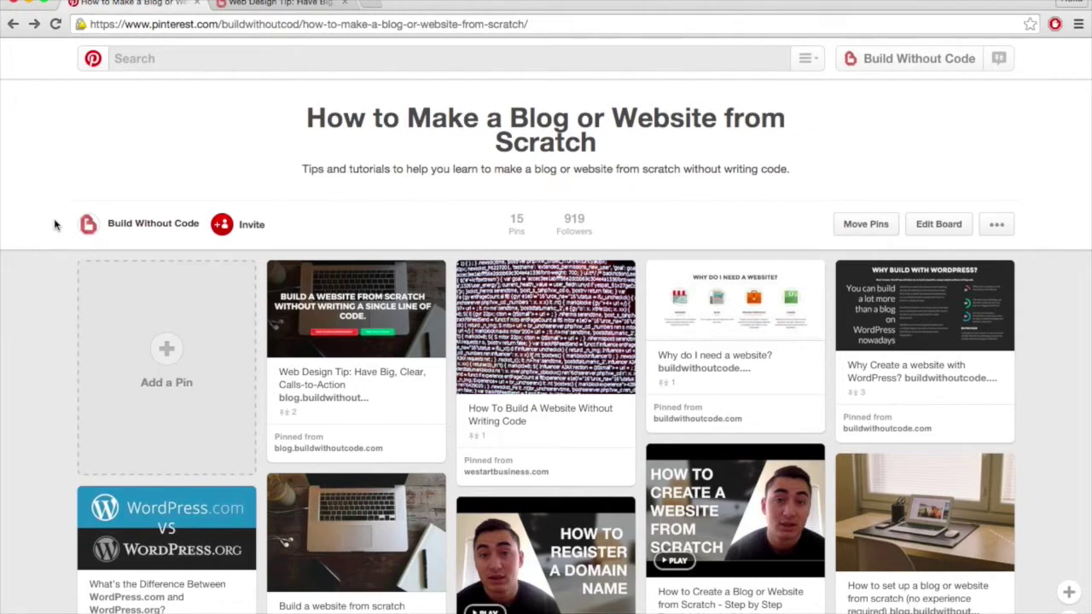
View the website setup and Beginner's Guide to Web Hosting pins on the Pinterest board, and visit the BuildWithoutCode blog.
left_click(881, 516)
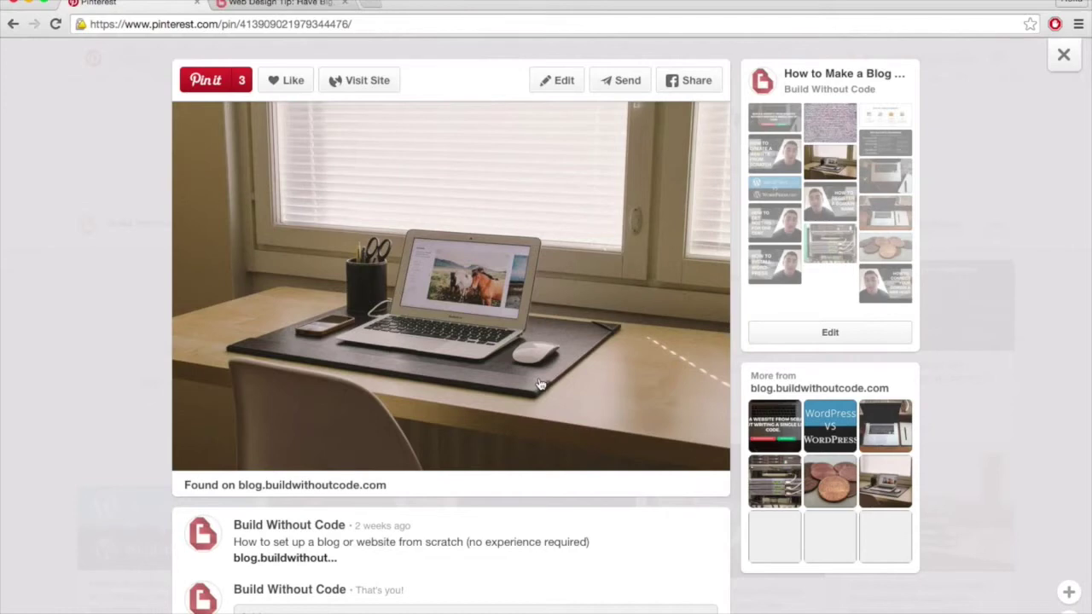
left_click(6, 284)
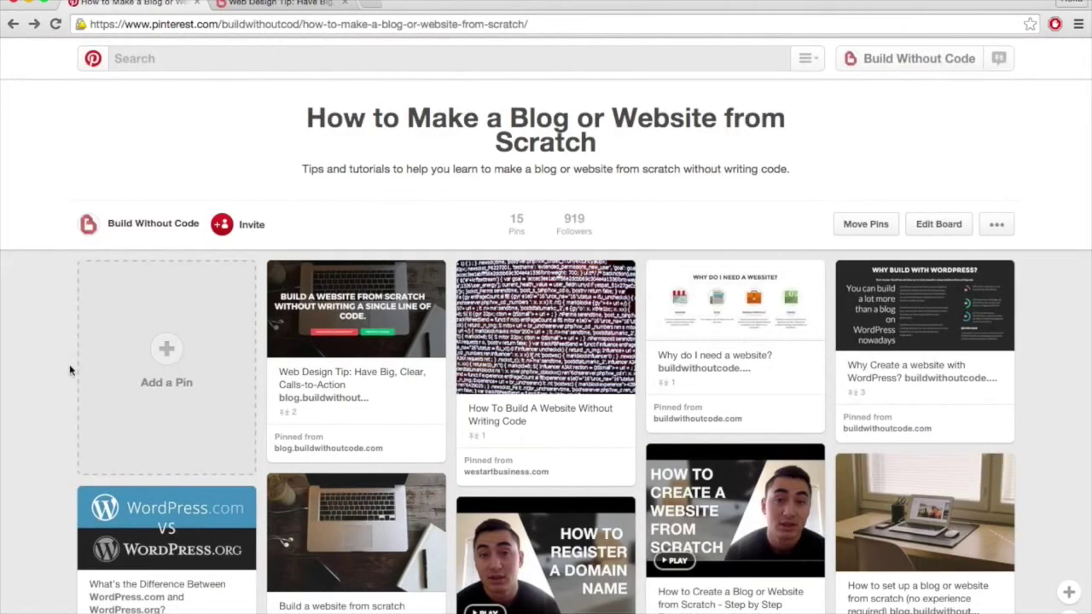
scroll(70, 369, "down", 5)
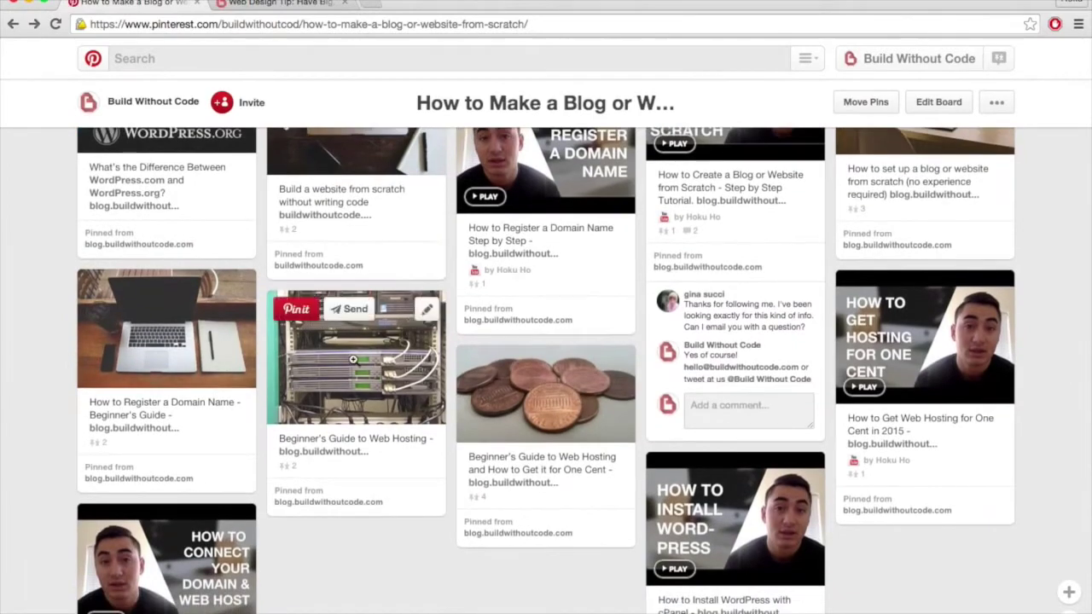
left_click(352, 359)
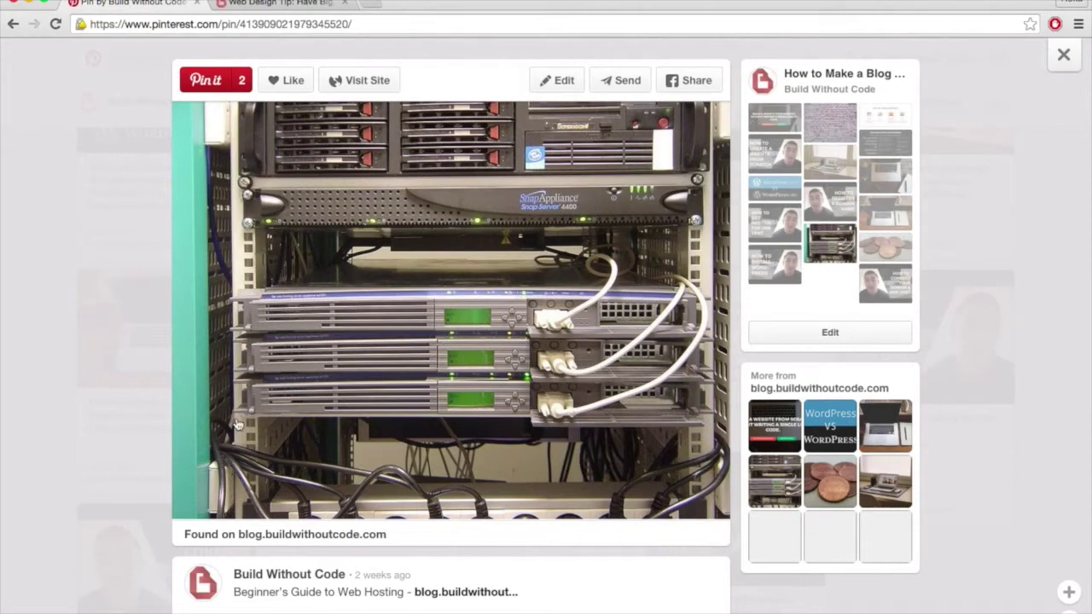
left_click(279, 6)
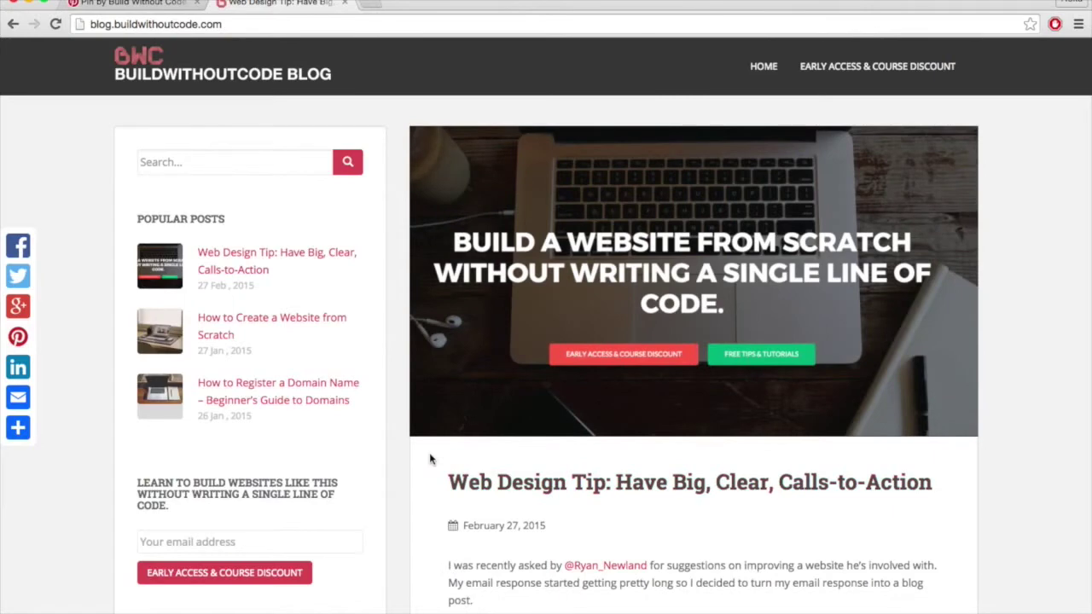
left_click(136, 5)
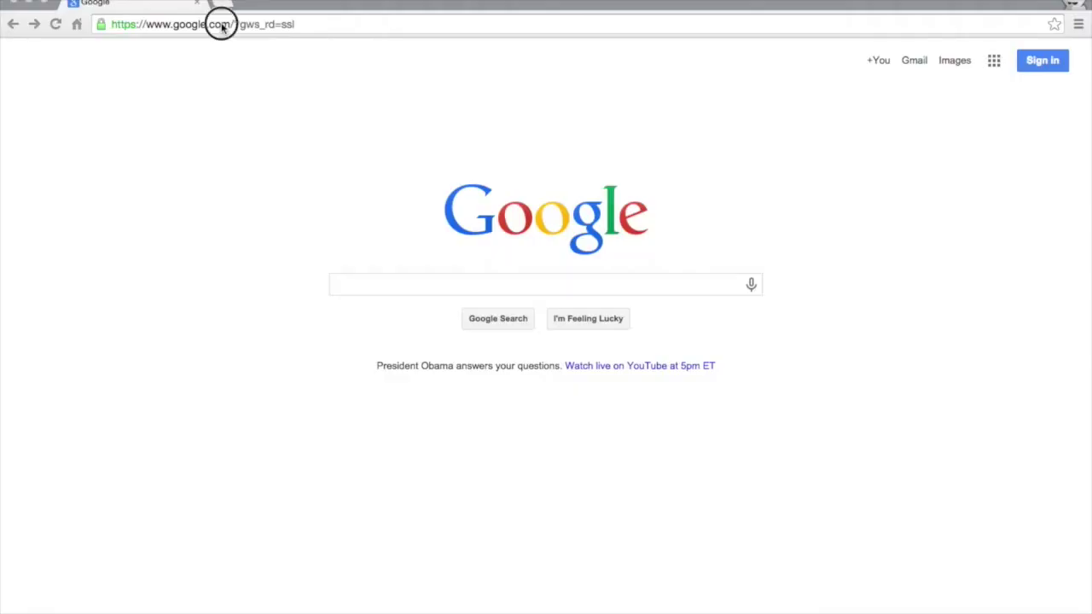
Go to hostgator.com in the browser and look over the web hosting offer on its home page.
left_click(228, 24)
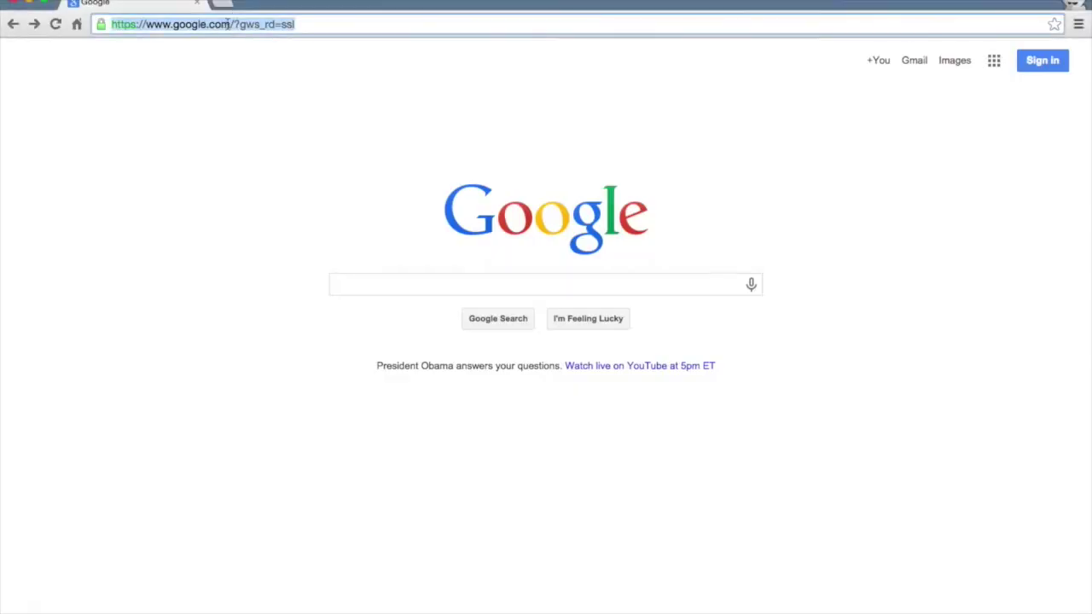
type("hostga")
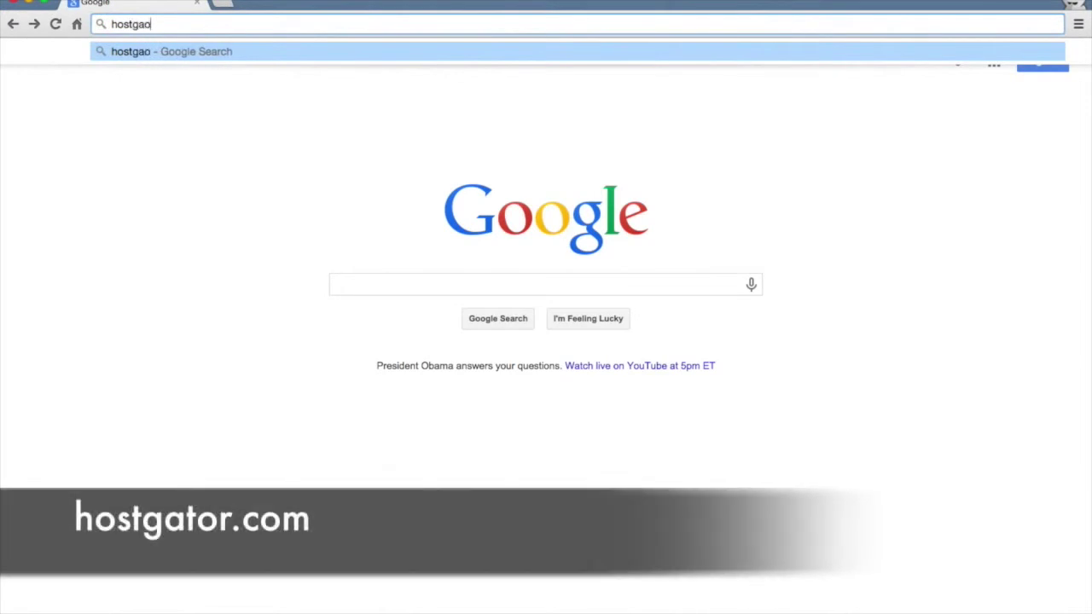
type("tor.com")
key("Return")
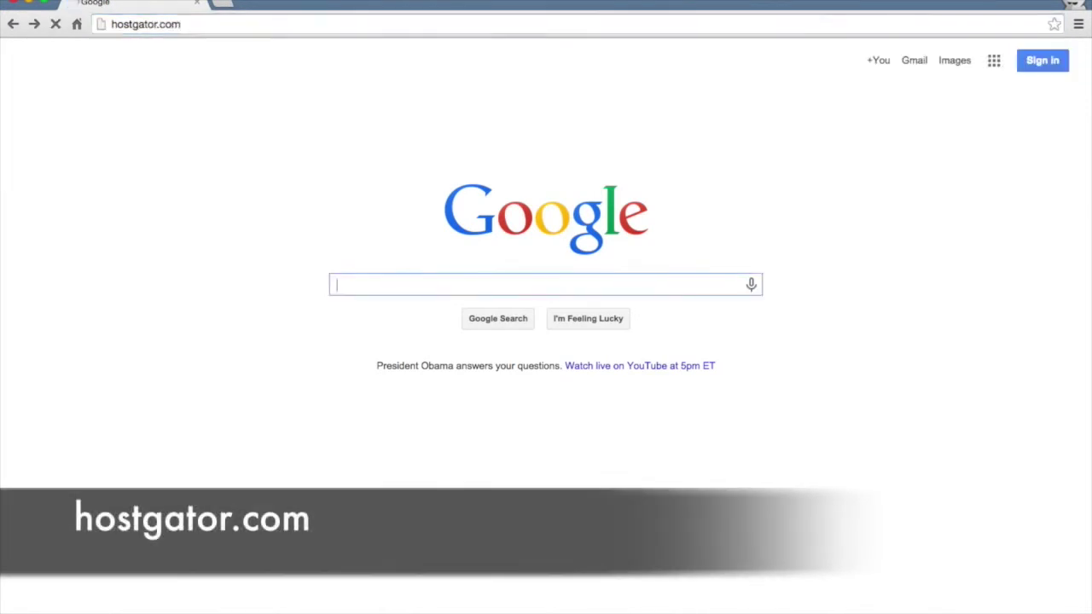
scroll(231, 246, "down", 2)
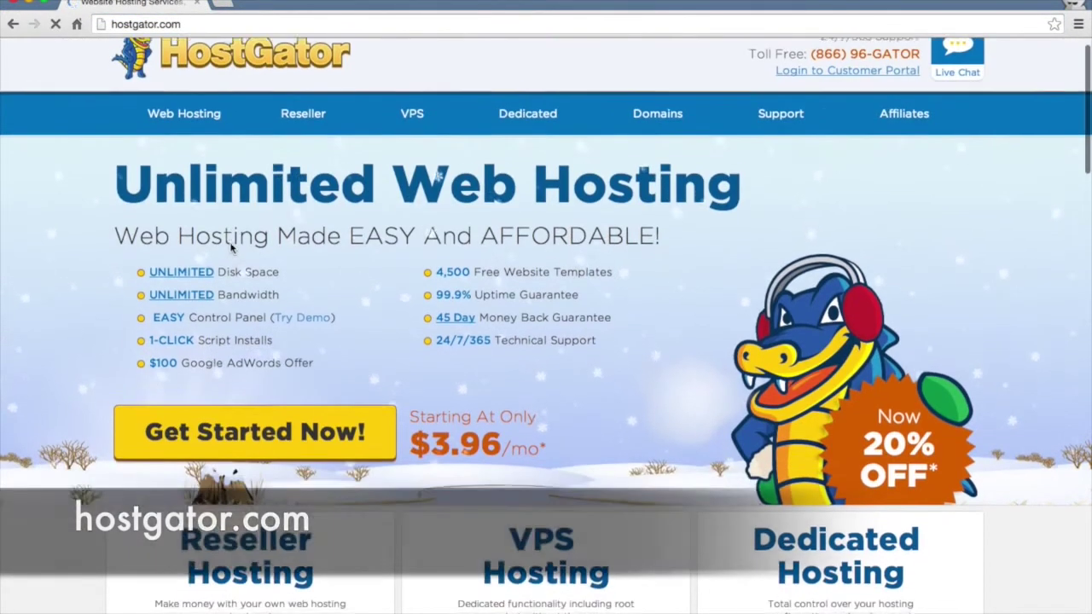
scroll(230, 248, "up", 2)
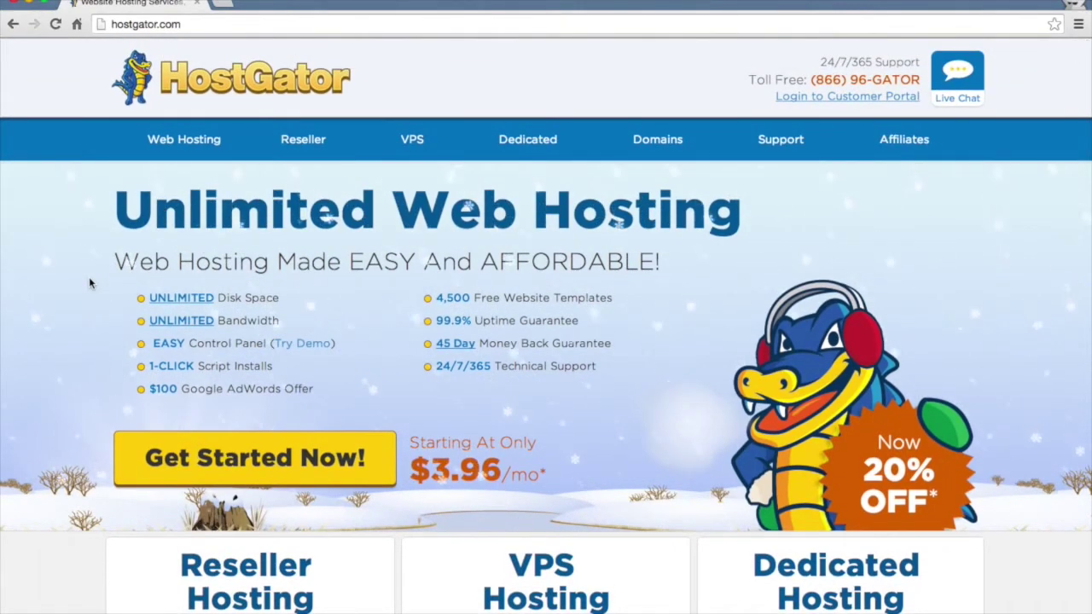
Compare HostGator's web hosting plans and choose the Baby plan with Monthly billing at $7.96/mo.
left_click(226, 456)
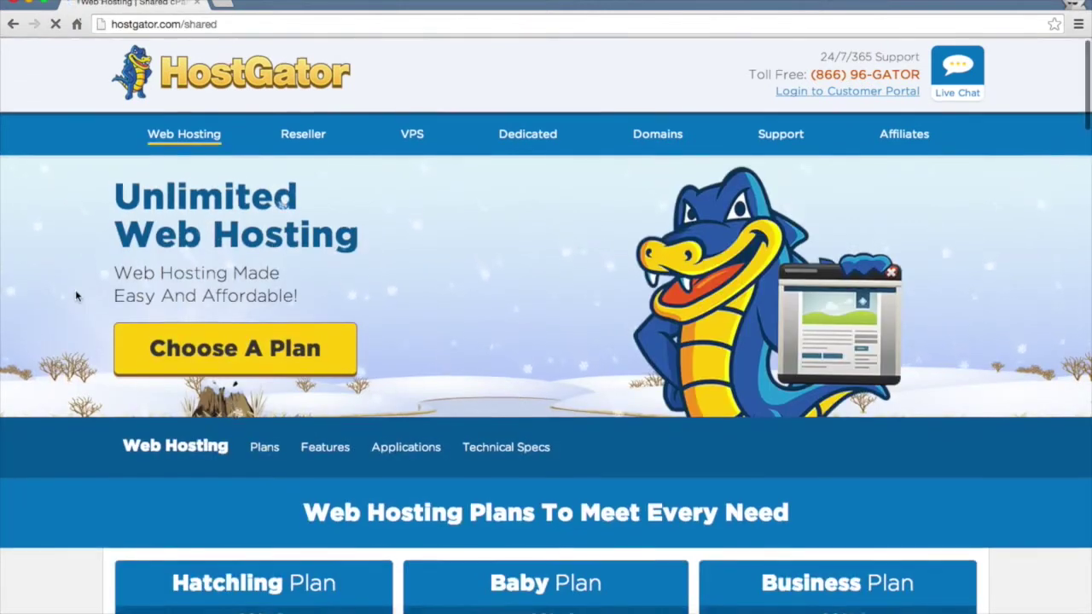
scroll(77, 295, "down", 5)
scroll(75, 295, "down", 2)
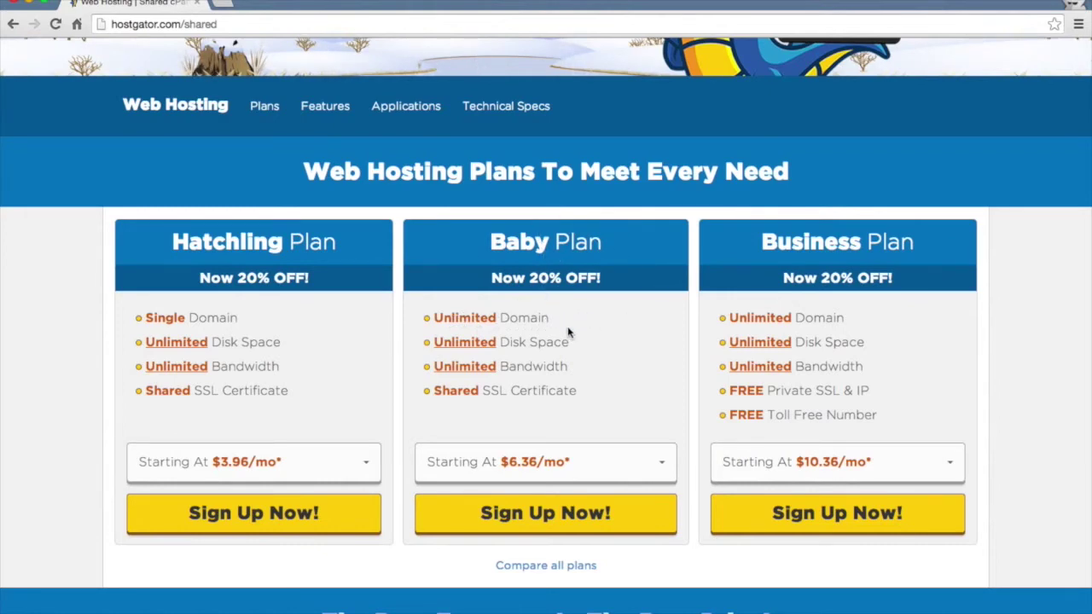
scroll(569, 332, "down", 3)
left_click(574, 350)
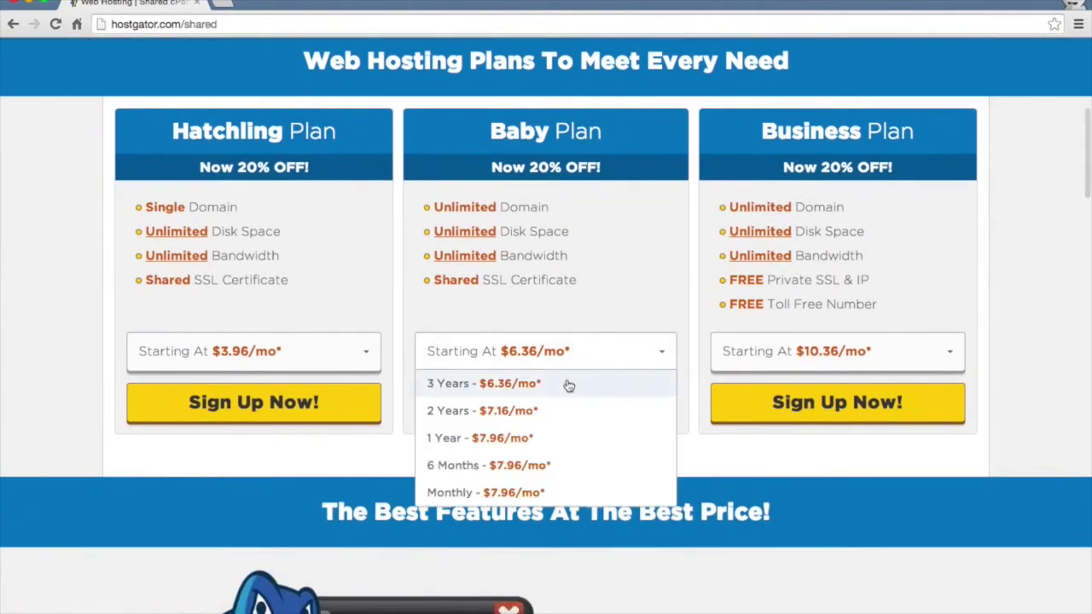
left_click(546, 494)
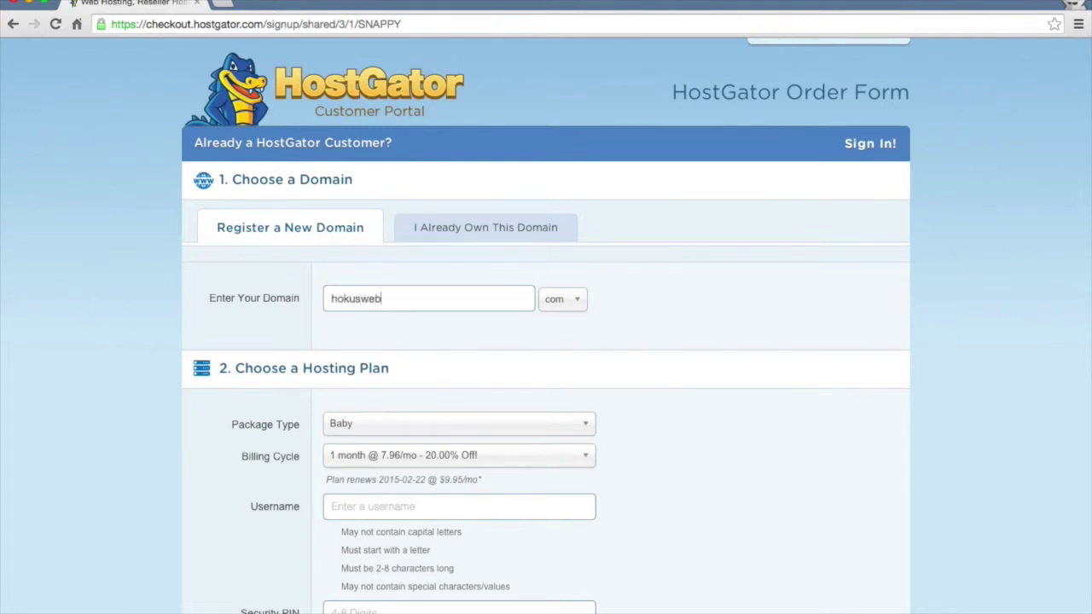
Enter hokuswebsite with the com extension as the new domain in the HostGator order form and check its availability.
left_click(583, 307)
left_click(556, 353)
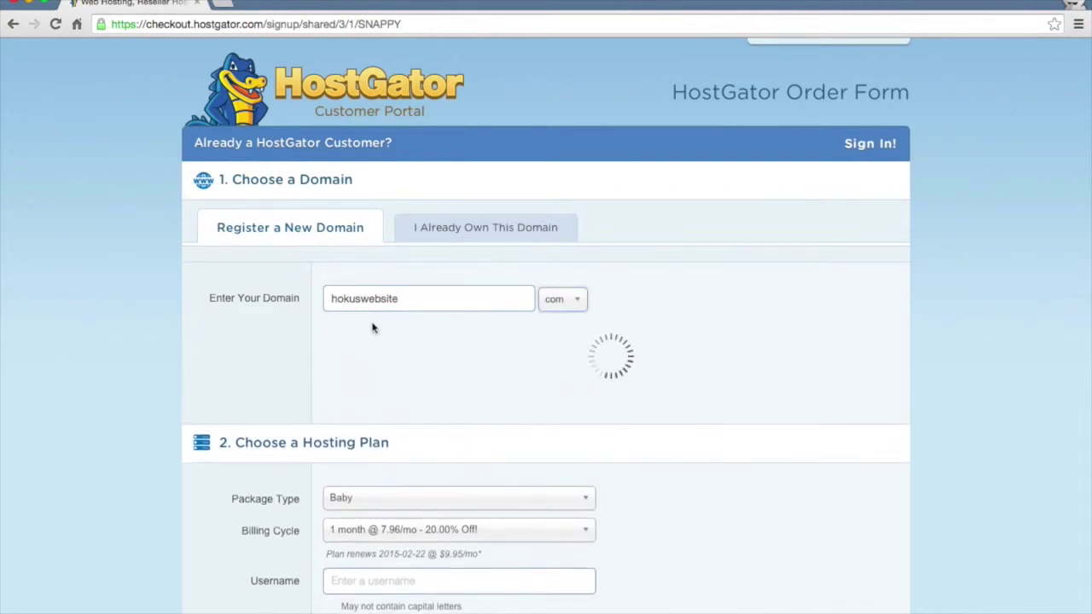
scroll(166, 341, "down", 1)
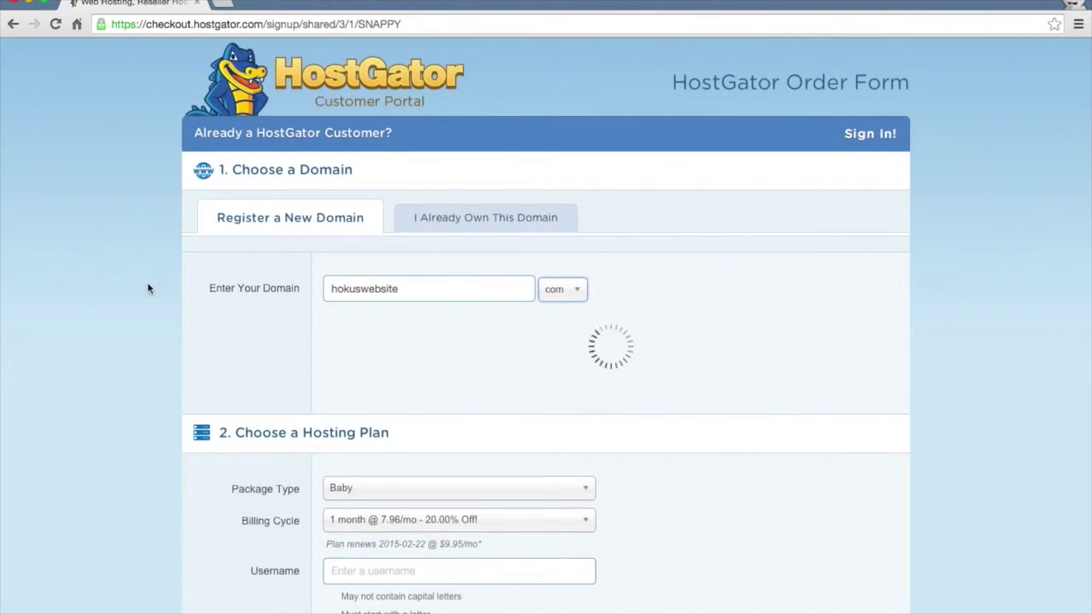
scroll(148, 288, "down", 1)
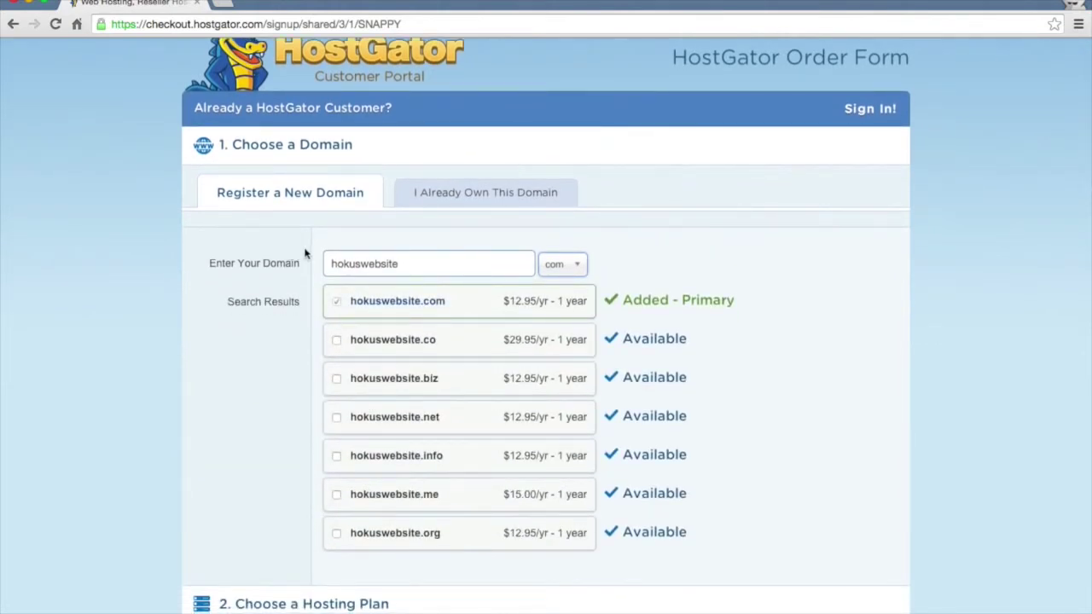
Switch the order to an already owned domain for hokuswebsite.com and look through the hosting plan and billing info sections.
left_click(448, 199)
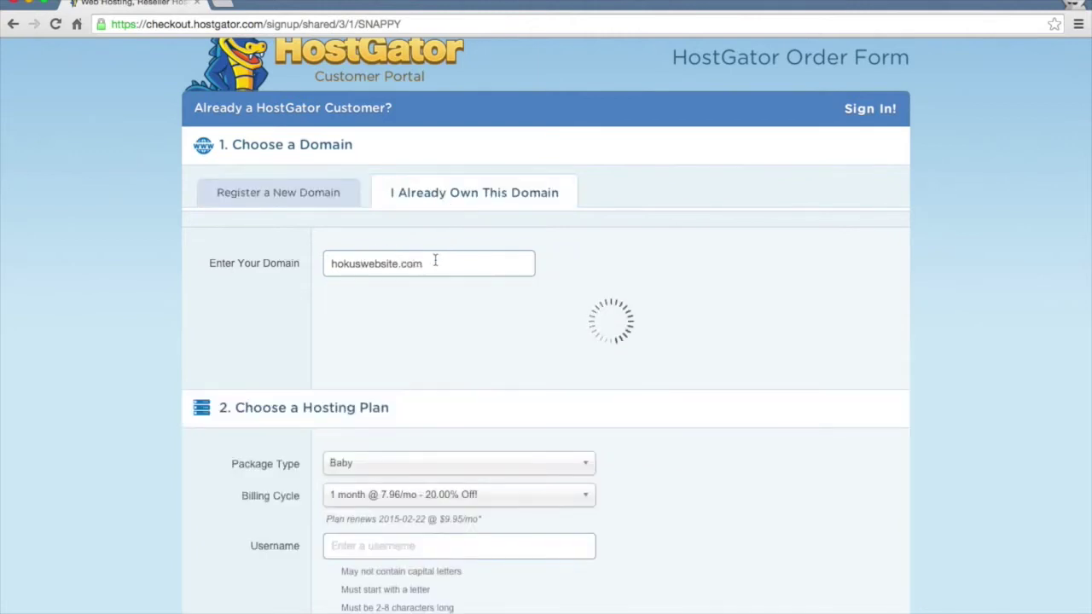
scroll(117, 300, "down", 3)
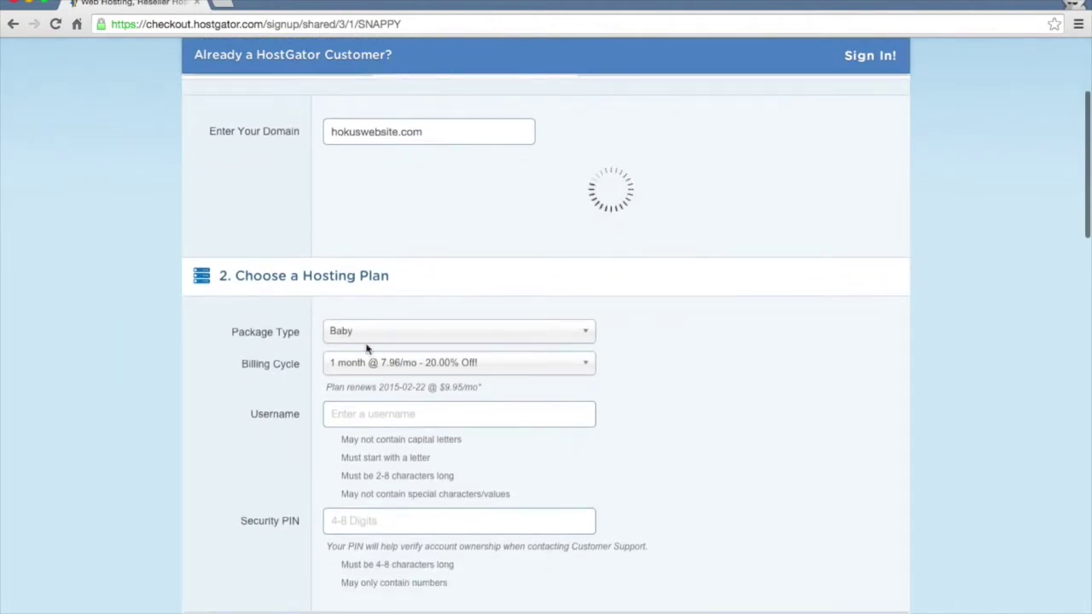
scroll(366, 409, "down", 4)
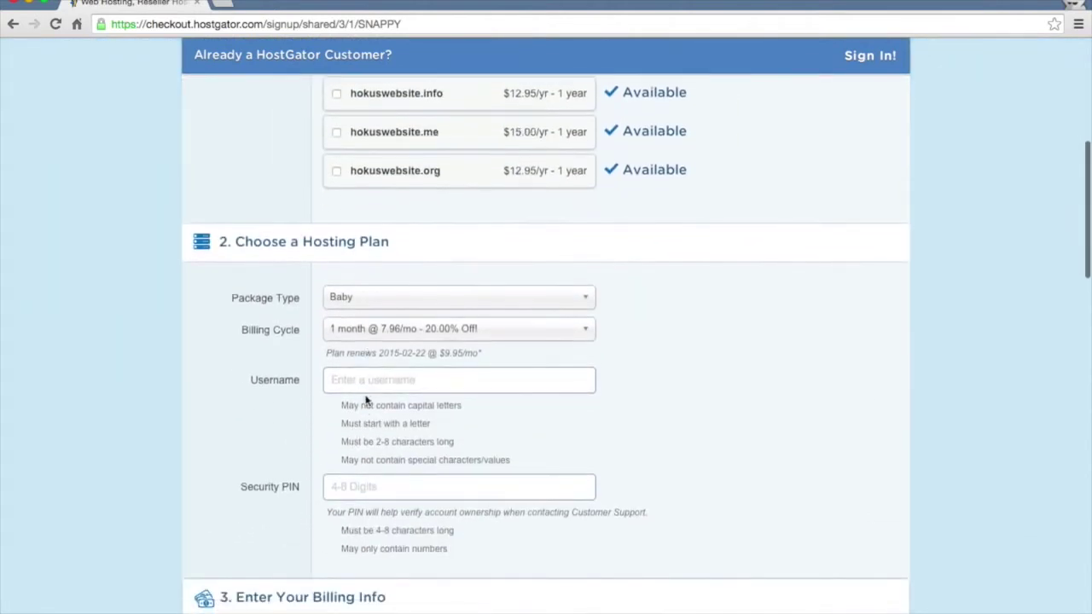
scroll(388, 341, "up", 6)
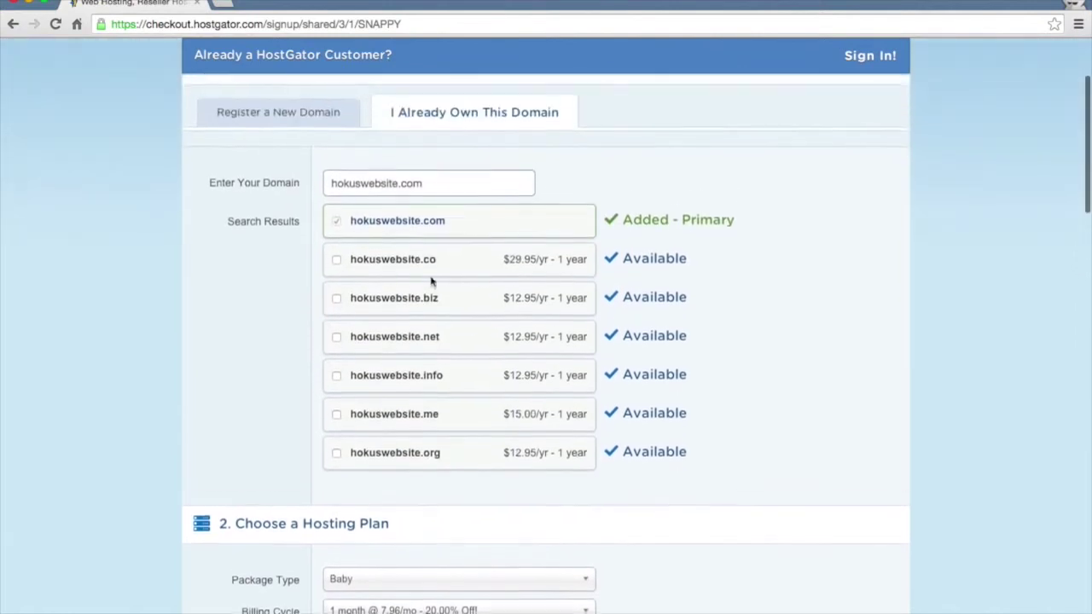
scroll(103, 359, "down", 9)
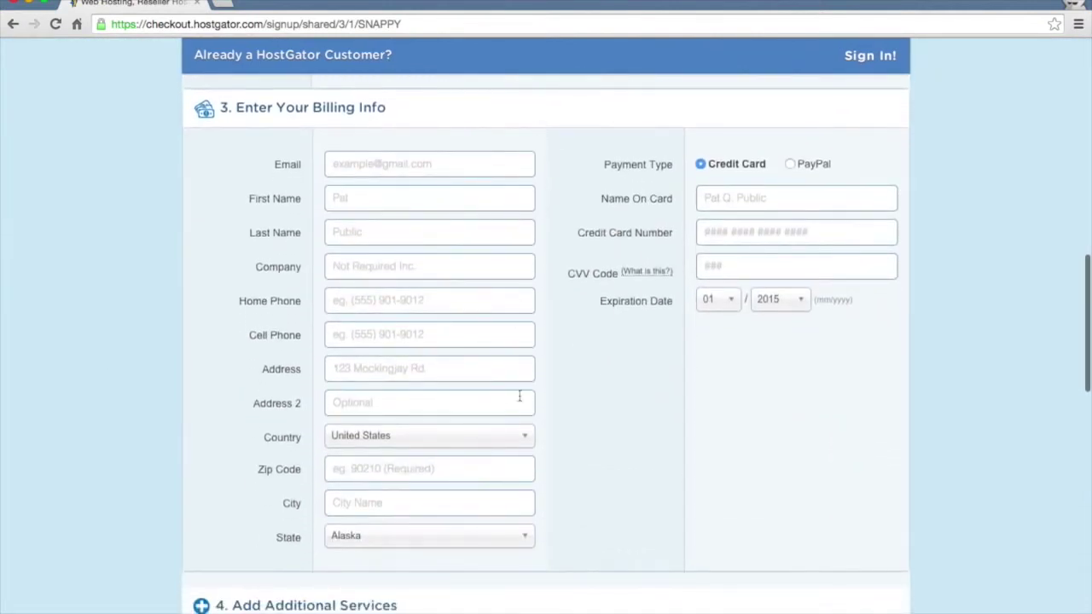
Remove the SiteLock security and CodeGuard site backup services from the order and review the order details.
scroll(681, 404, "down", 5)
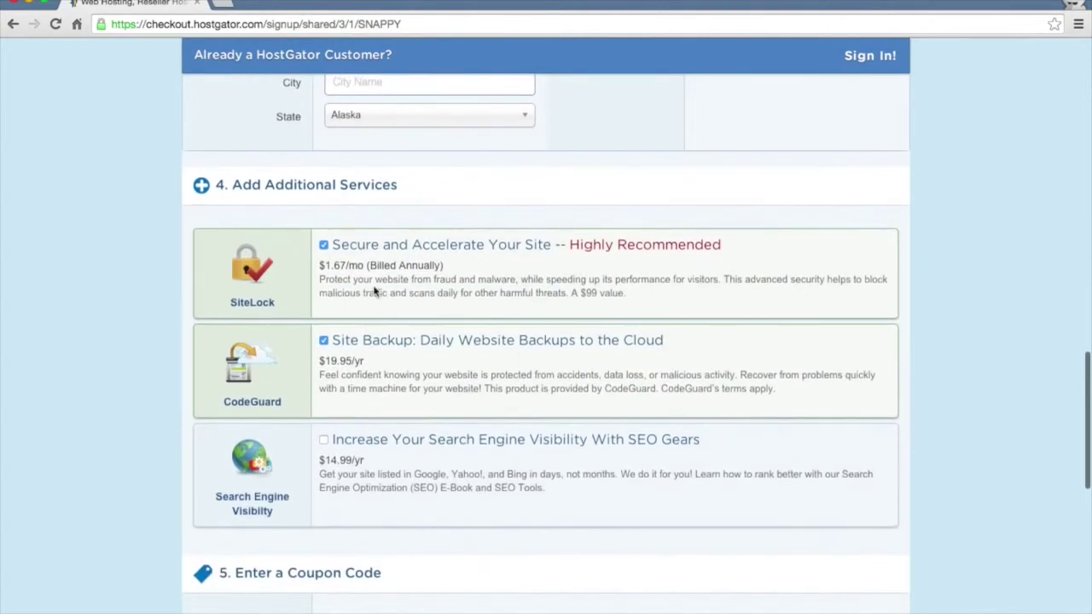
left_click(323, 246)
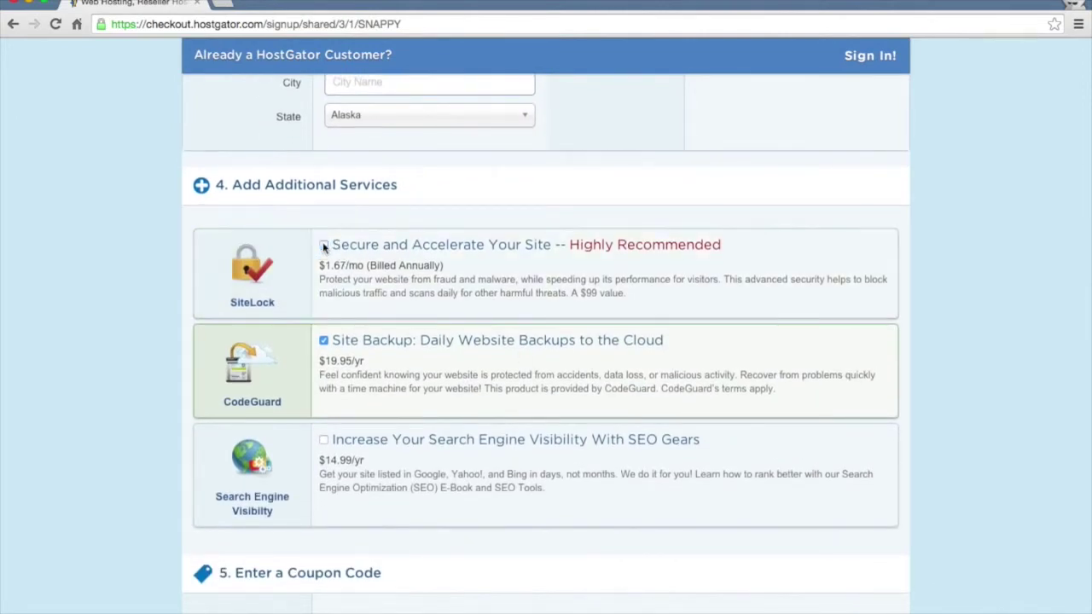
left_click(324, 341)
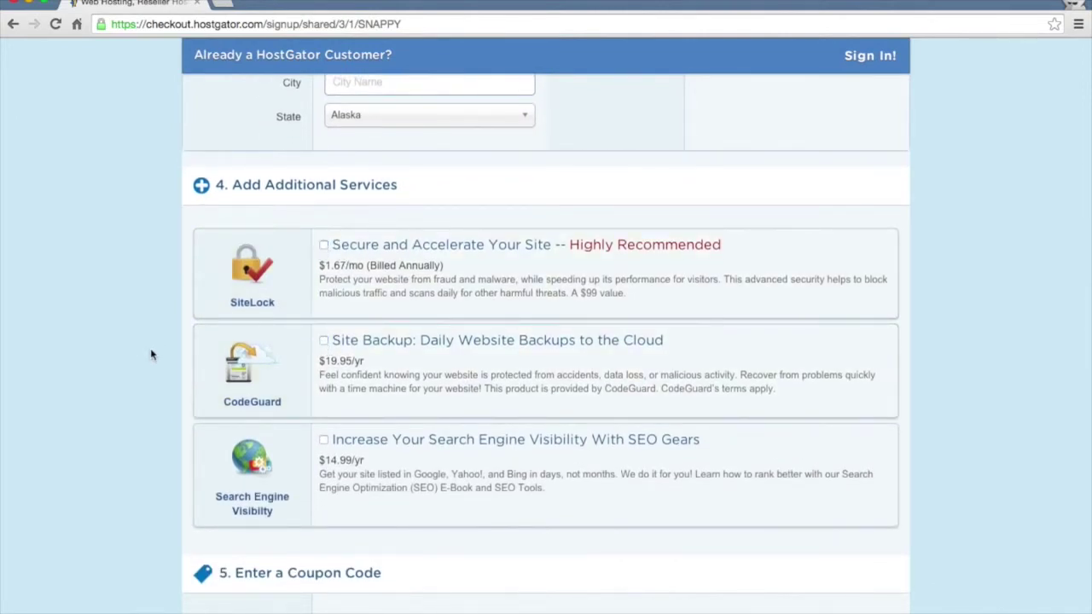
scroll(157, 378, "down", 3)
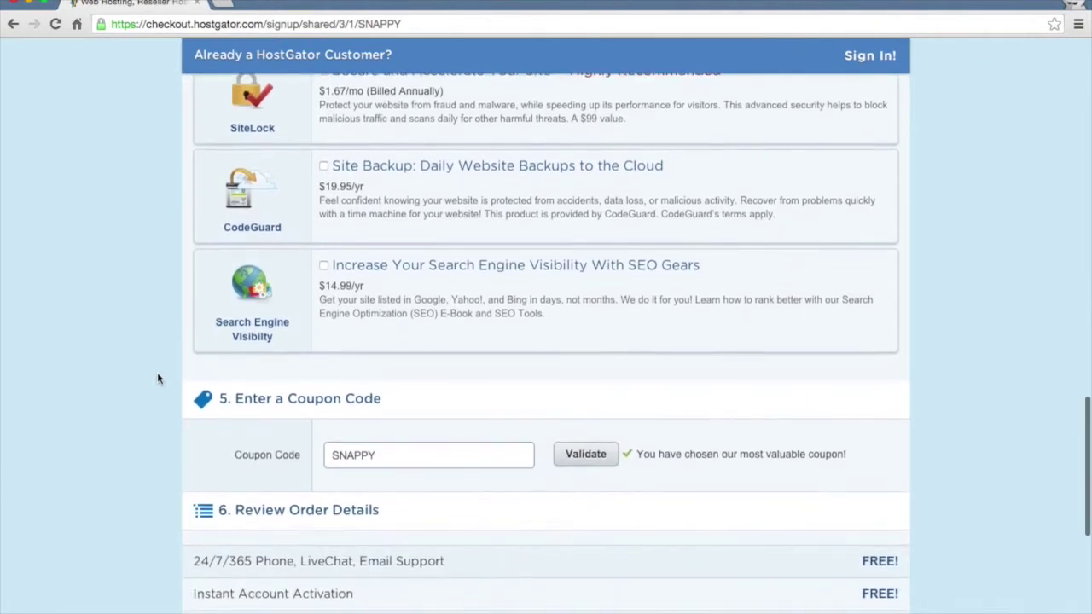
scroll(157, 378, "down", 4)
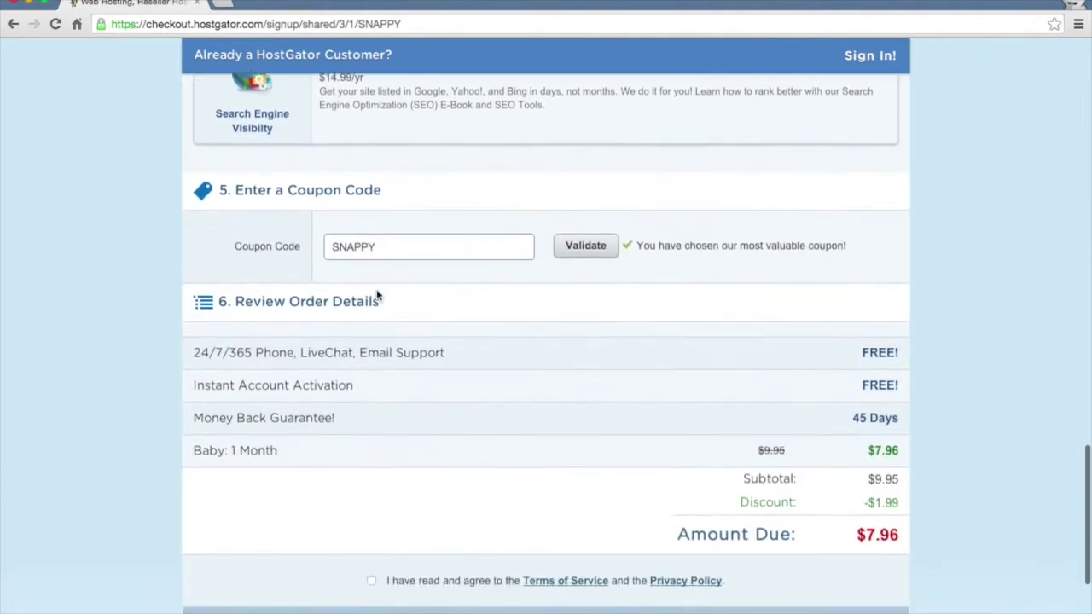
scroll(397, 275, "down", 1)
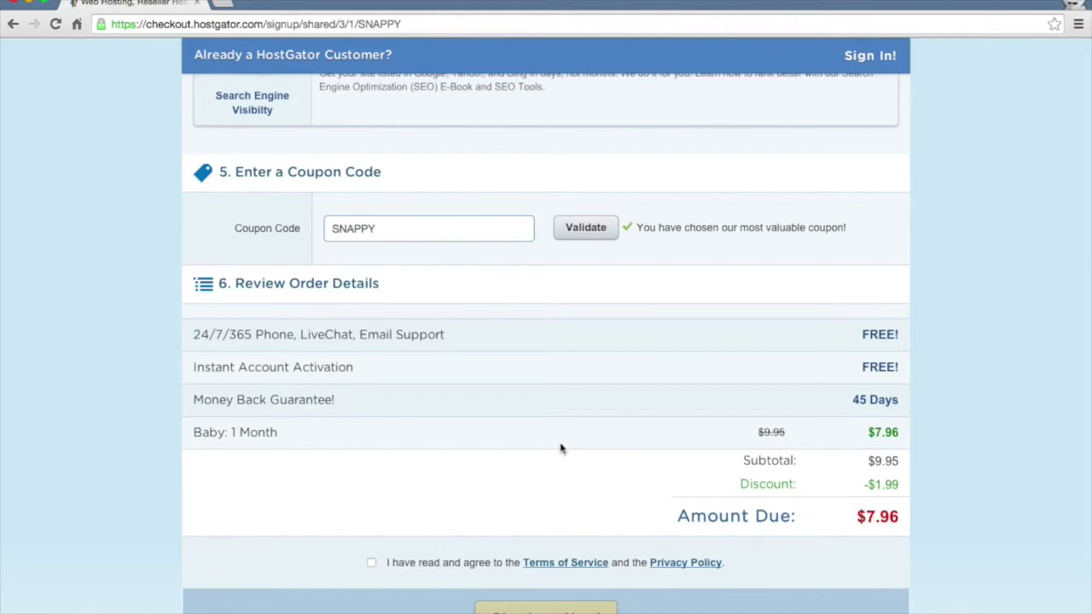
Replace the coupon code with buildwithoutcode1, validate it, and check the amount due for the one-month Baby plan.
scroll(560, 446, "up", 15)
scroll(560, 446, "up", 10)
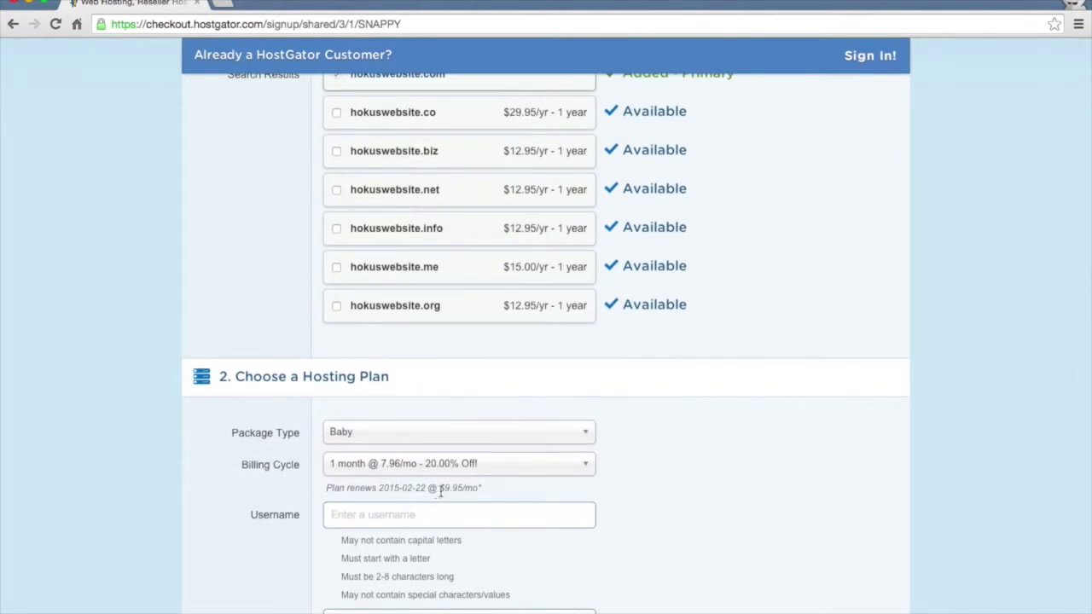
scroll(487, 506, "down", 10)
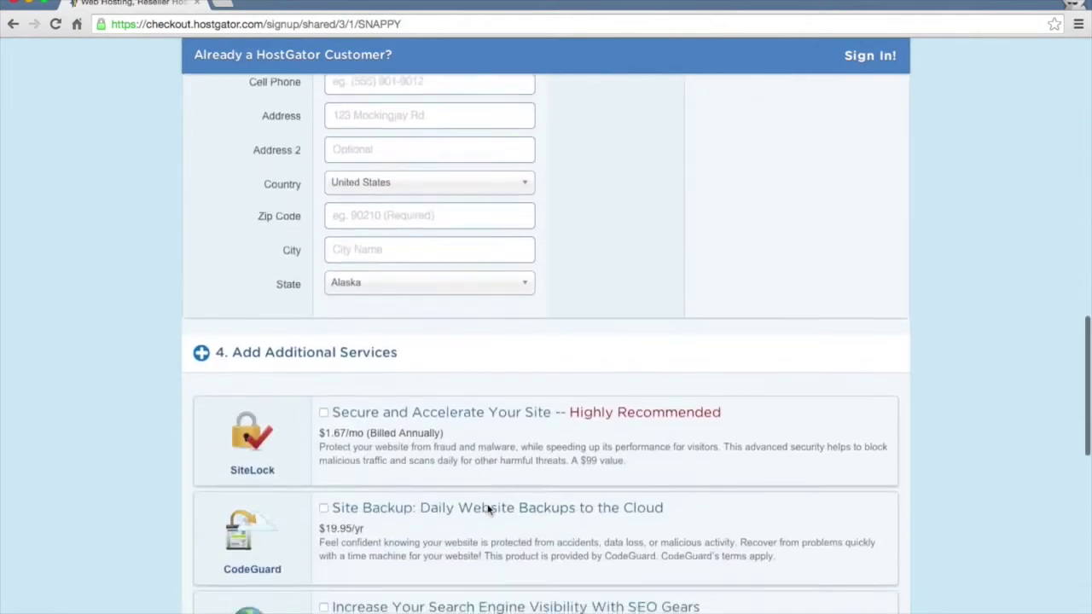
scroll(487, 508, "down", 6)
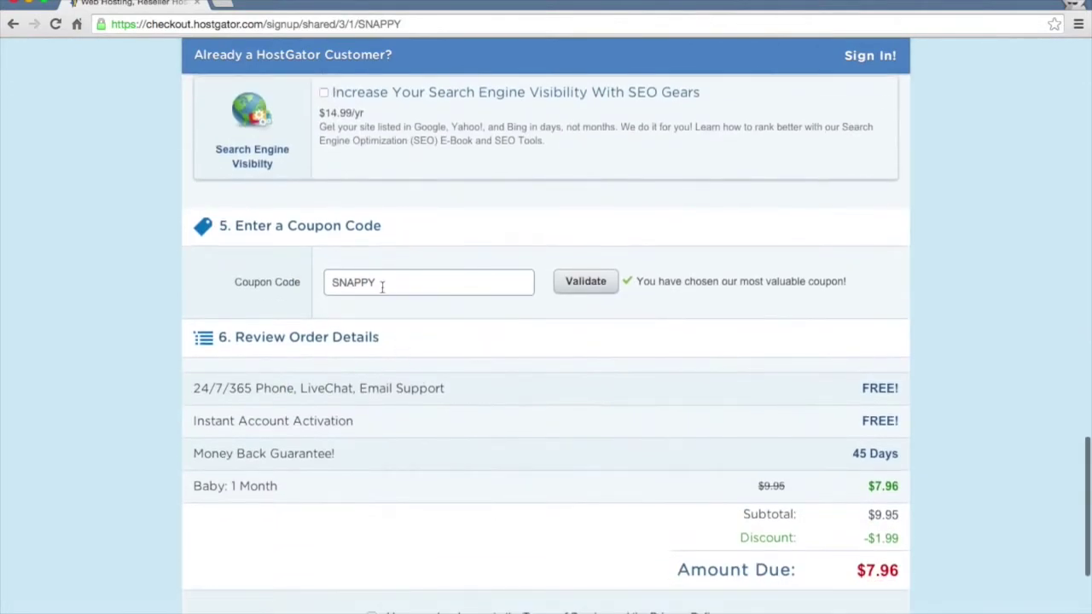
double_click(381, 285)
type("db")
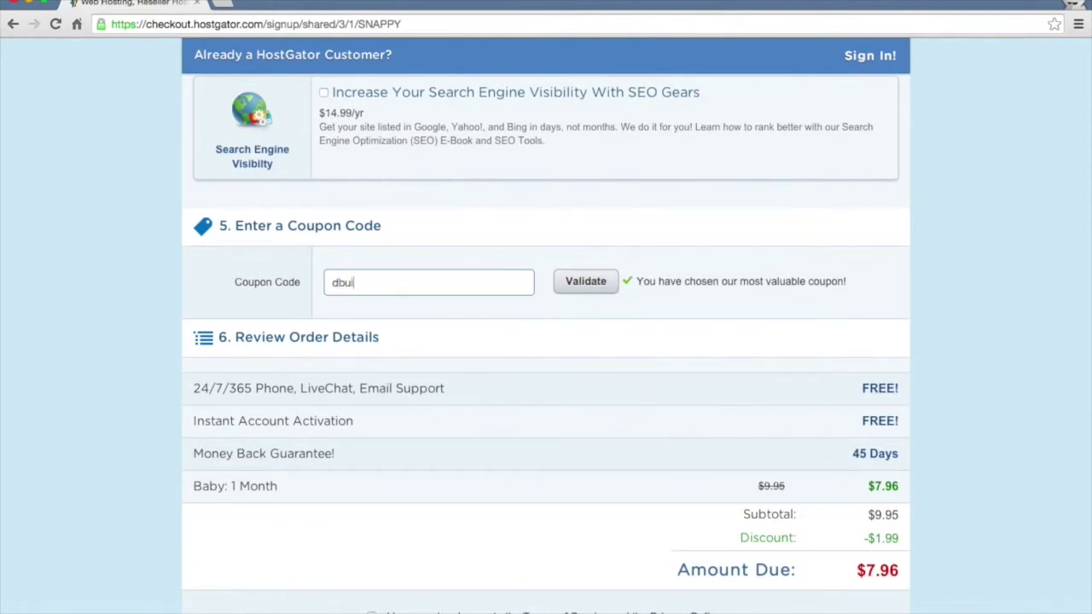
type("ui")
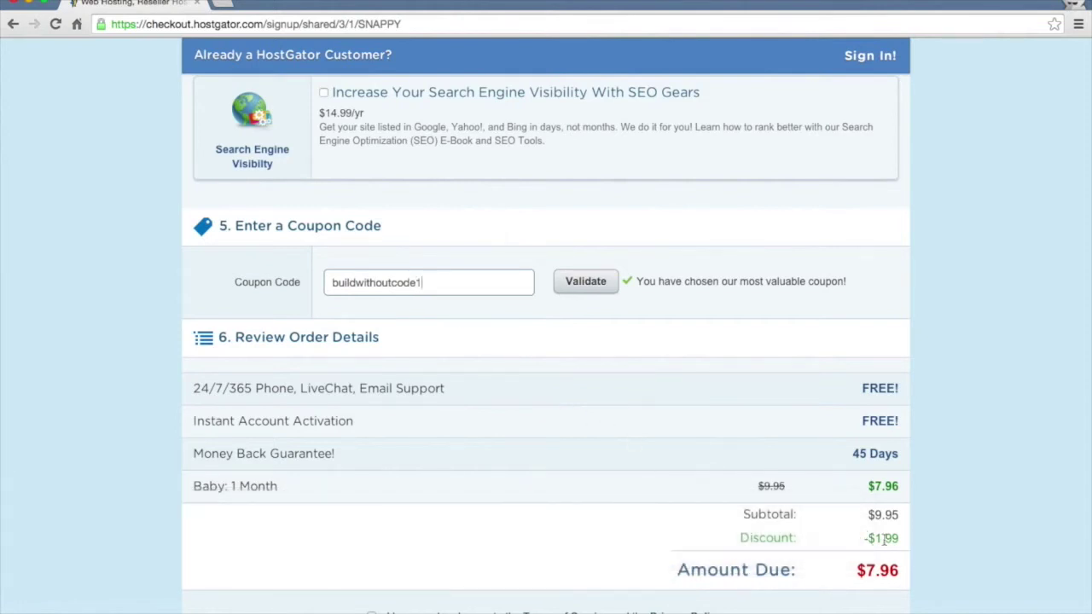
left_click(592, 287)
scroll(750, 368, "down", 1)
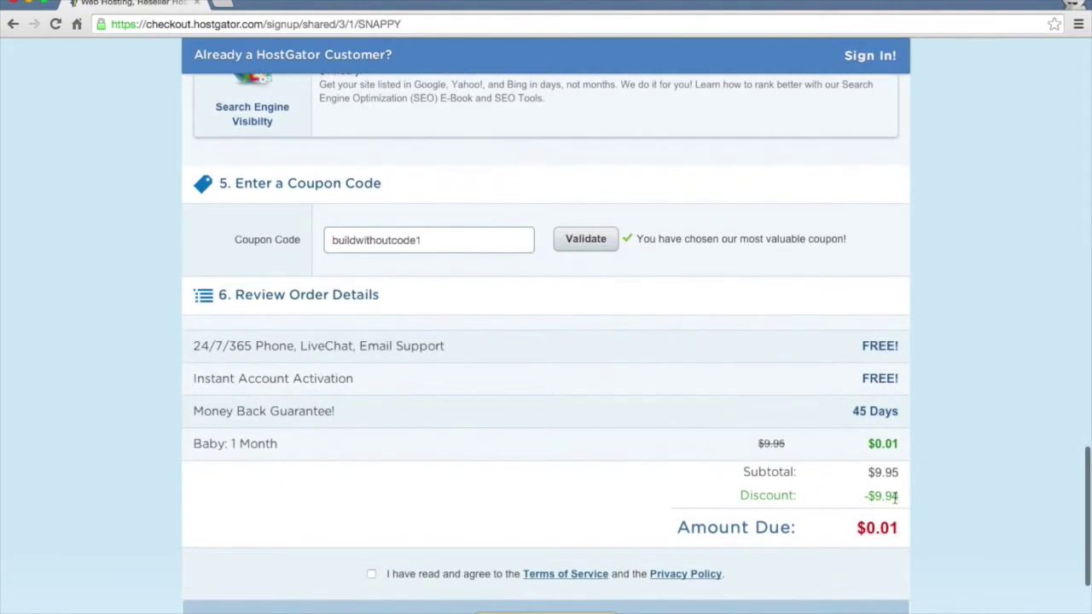
left_click_drag(901, 533, 856, 529)
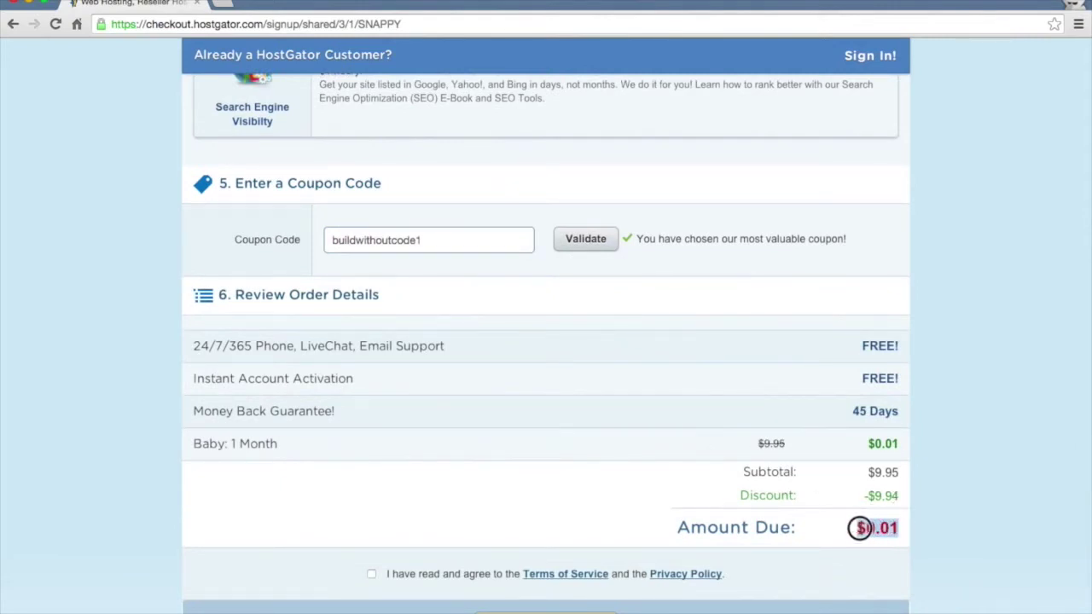
left_click(634, 526)
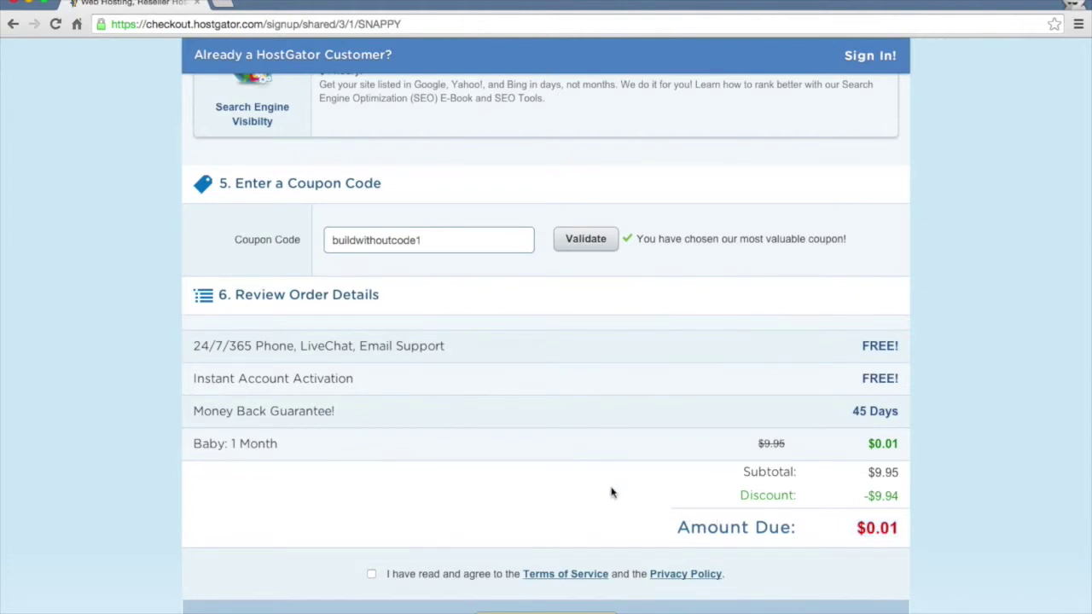
Set the hosting plan's billing cycle to 12 months and check the discount in the order details.
scroll(463, 425, "up", 10)
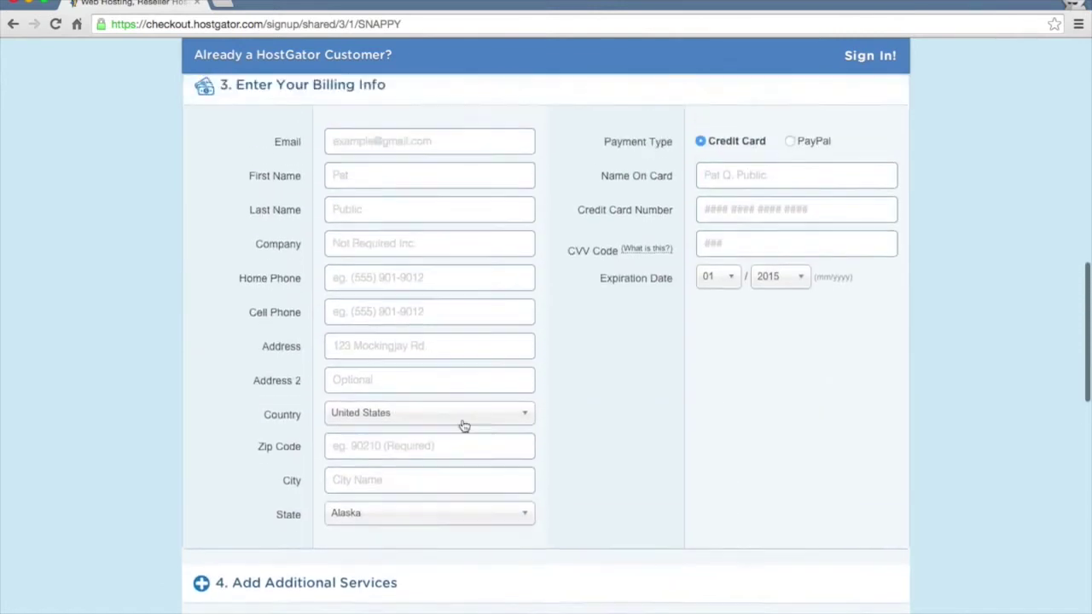
scroll(464, 425, "up", 5)
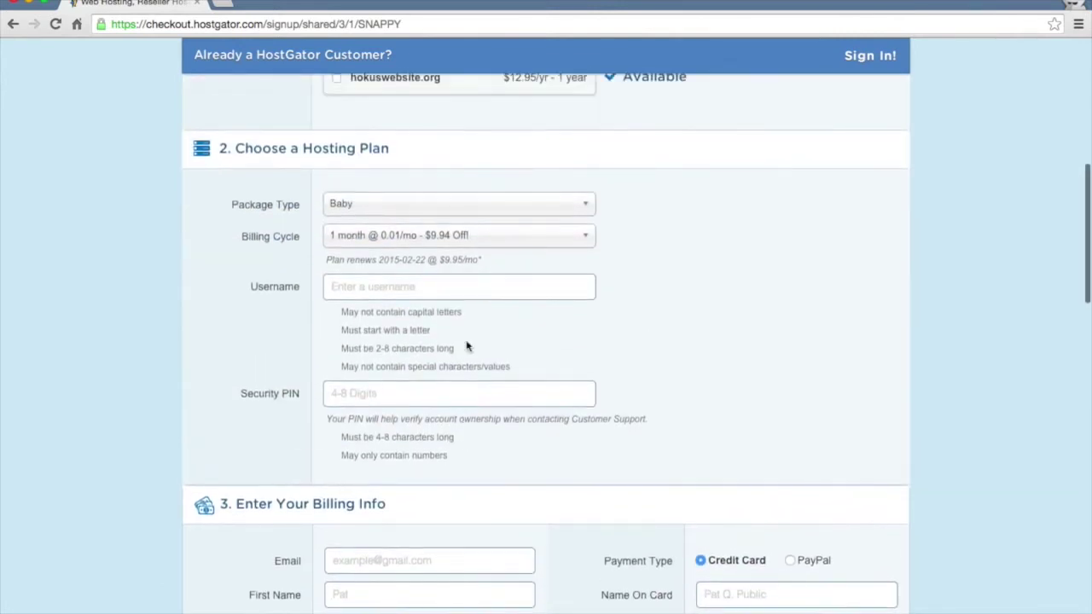
scroll(463, 388, "up", 1)
left_click(505, 264)
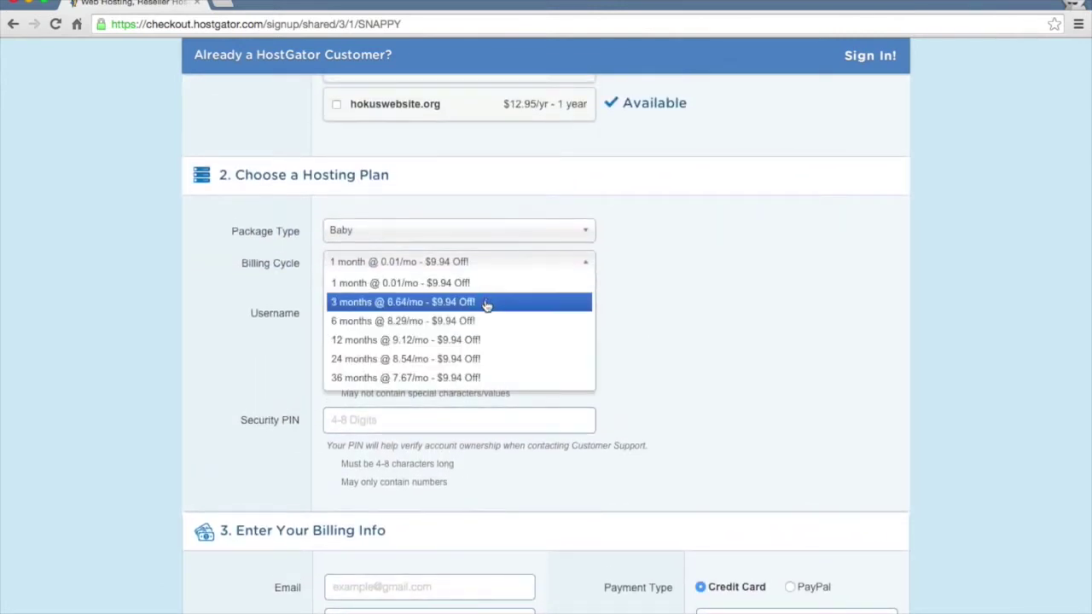
left_click(475, 341)
scroll(213, 448, "down", 5)
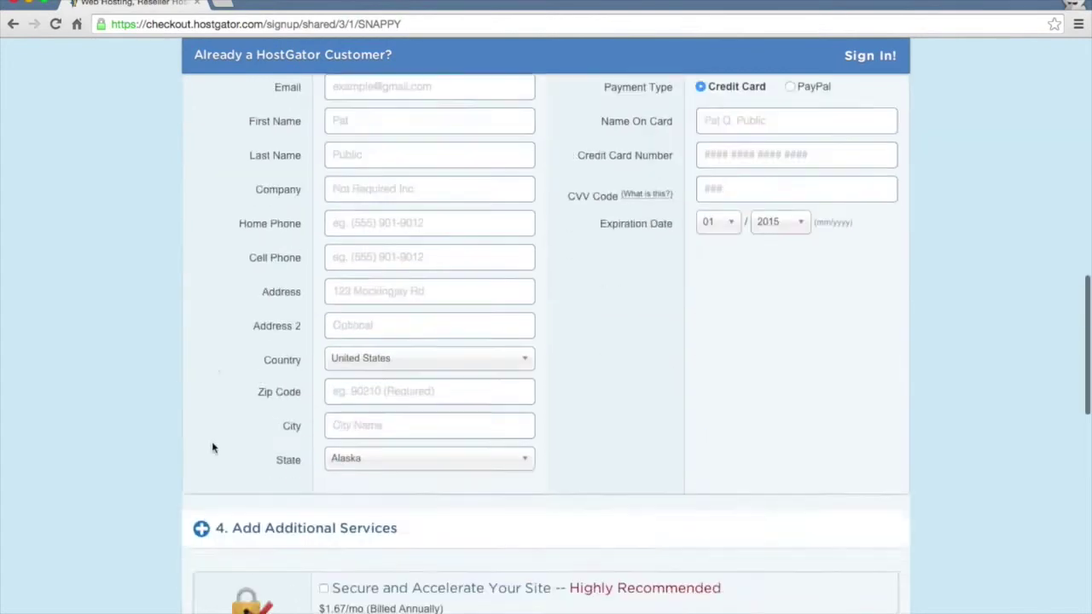
scroll(213, 448, "down", 10)
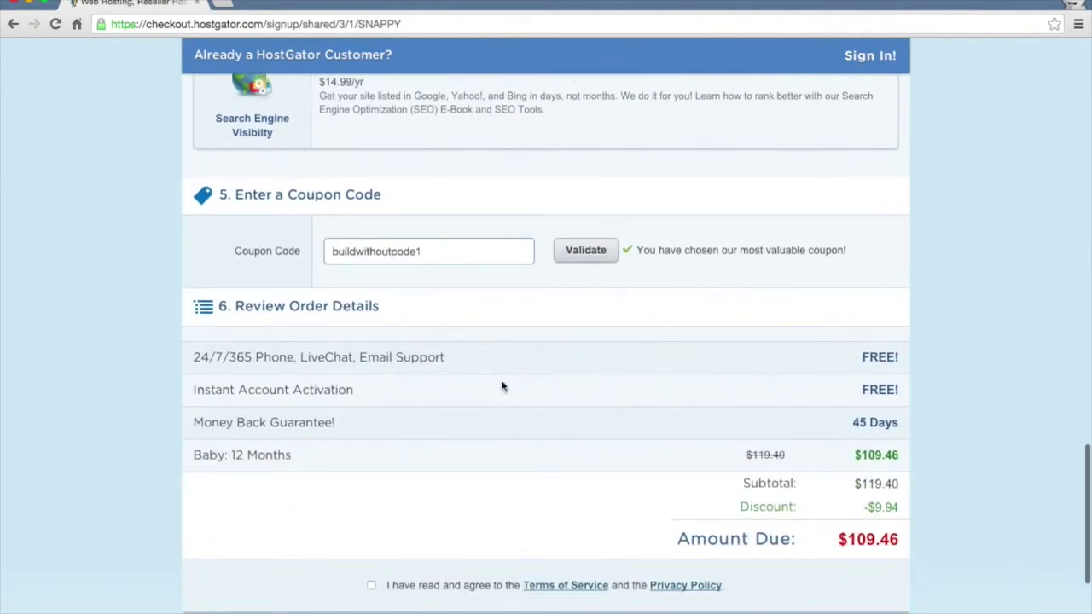
left_click(868, 507)
Change the coupon code to buildwithoutcode and validate it.
left_click(432, 252)
key("BackSpace")
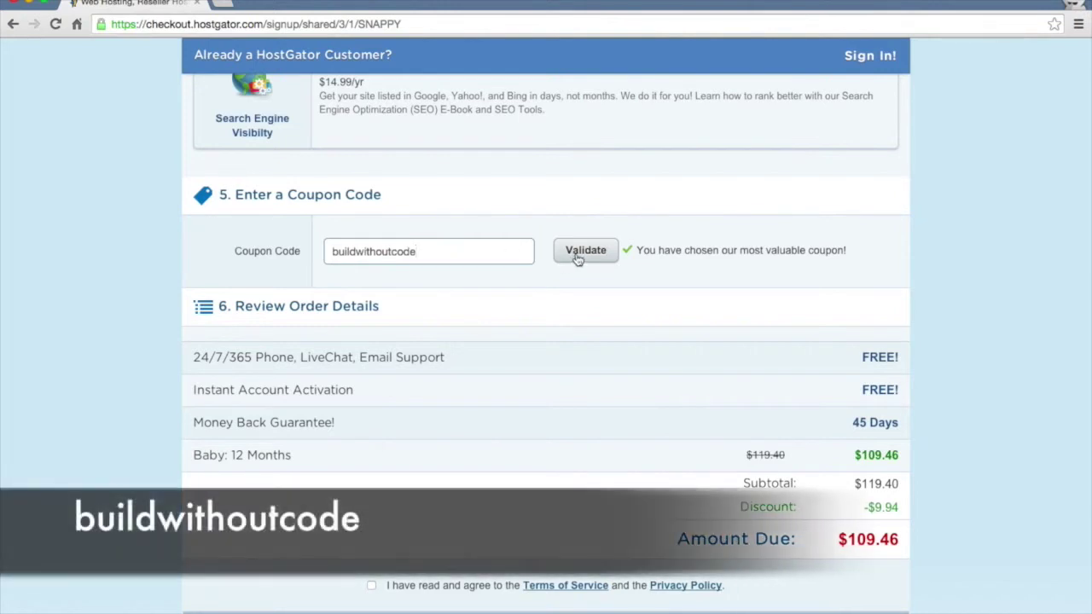
left_click(577, 259)
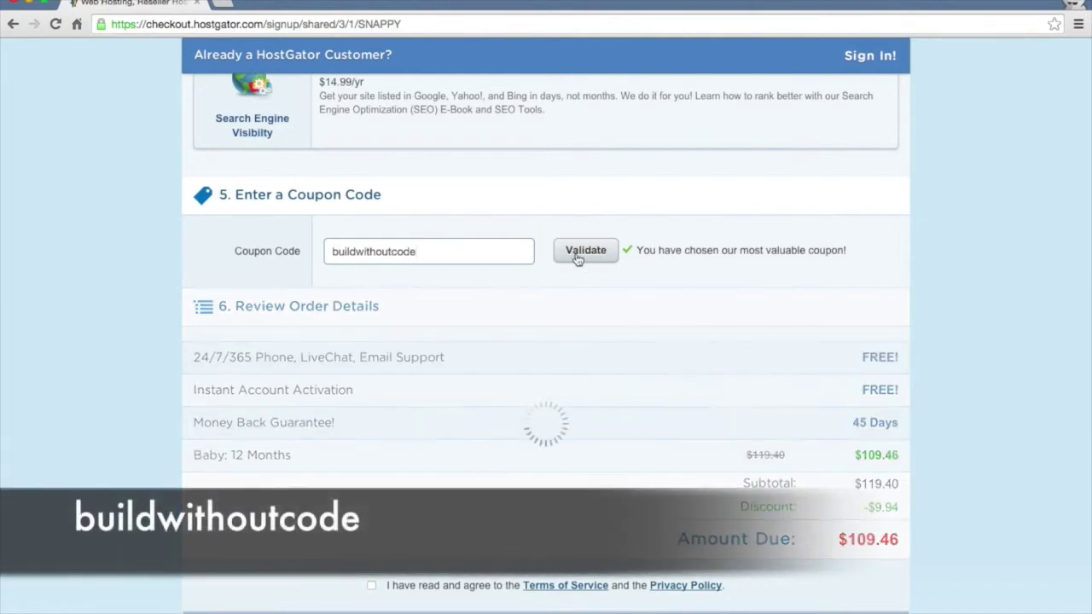
double_click(442, 248)
left_click(432, 248)
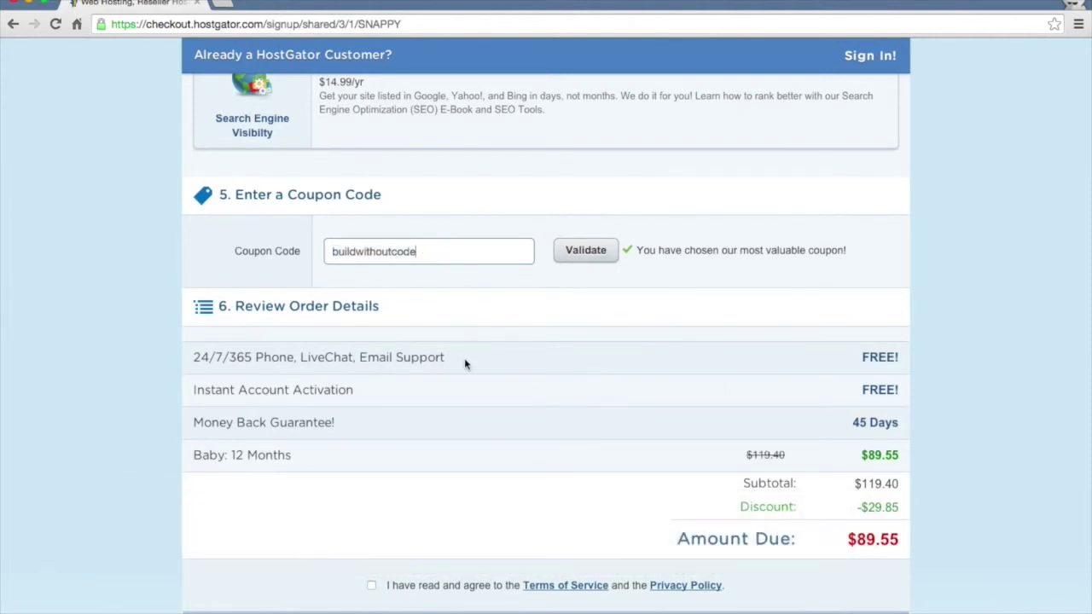
Examine the original price and discount of the 12-month order and the renewal date of the hosting plan.
scroll(480, 451, "down", 2)
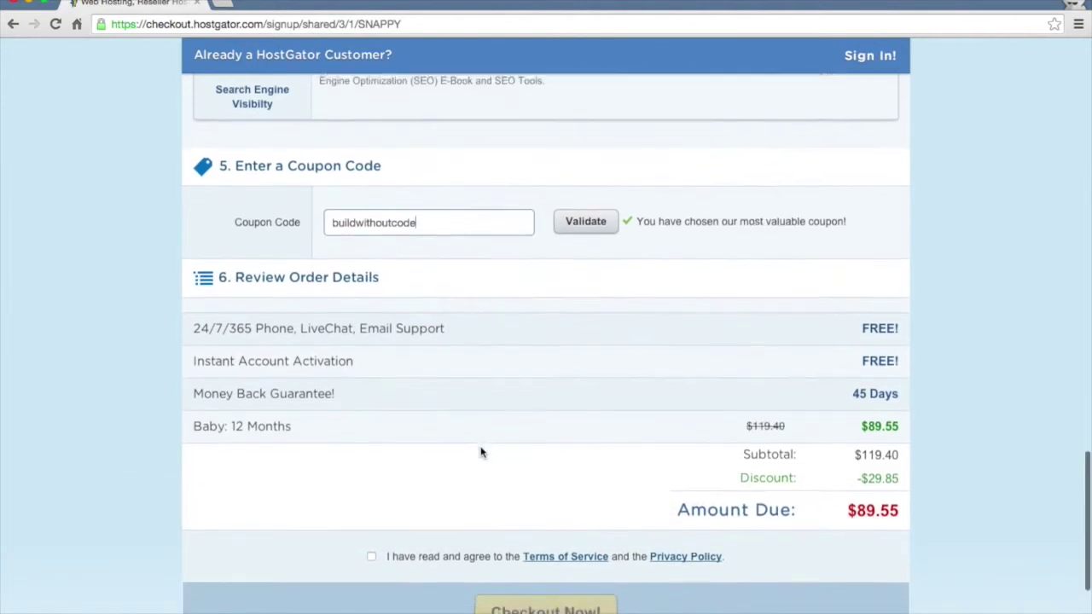
left_click_drag(785, 418, 755, 420)
left_click(754, 421)
left_click_drag(856, 471, 899, 471)
left_click(901, 474)
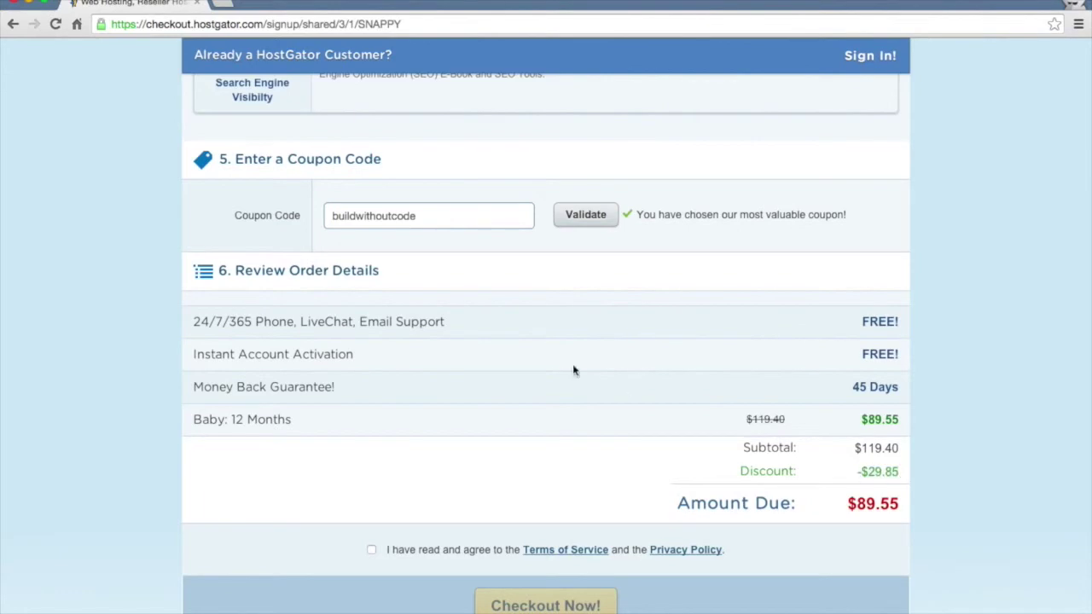
scroll(573, 370, "up", 10)
scroll(573, 370, "down", 6)
scroll(573, 370, "down", 1)
scroll(428, 523, "up", 10)
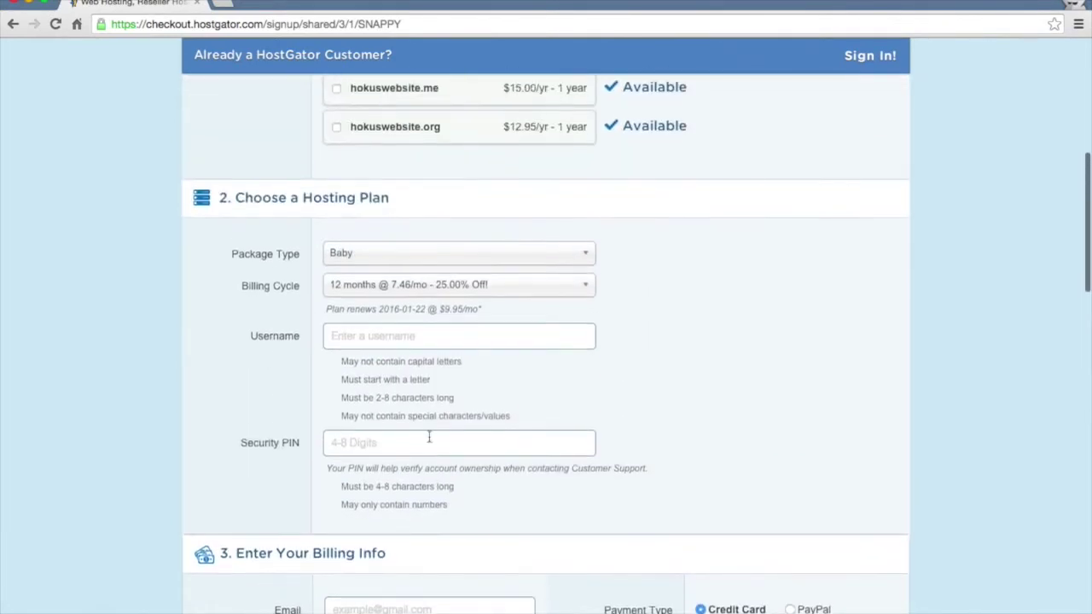
scroll(430, 427, "up", 1)
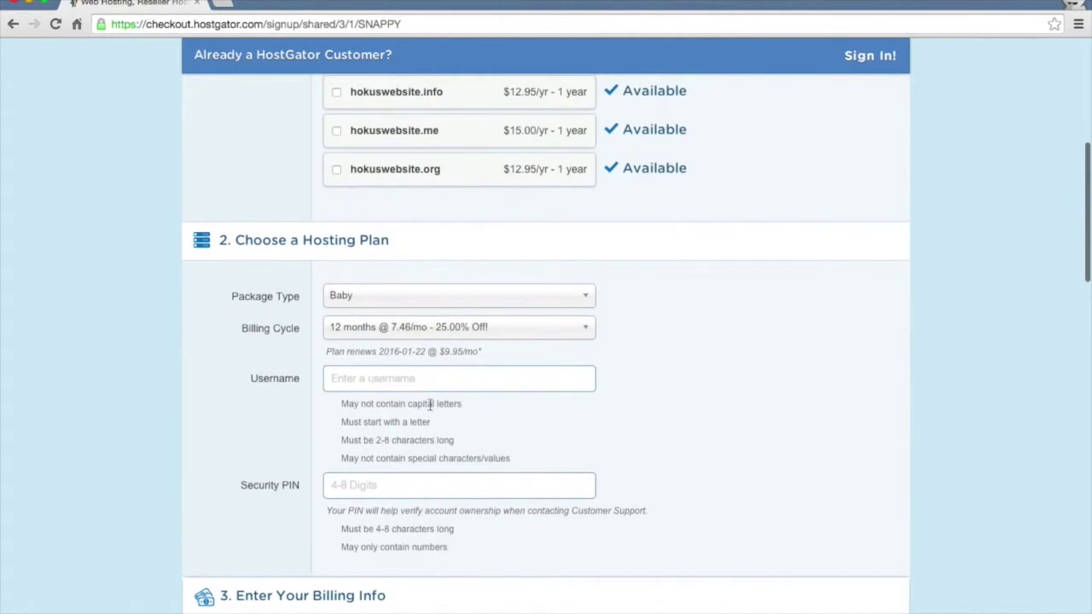
left_click_drag(388, 355, 425, 353)
left_click(465, 352)
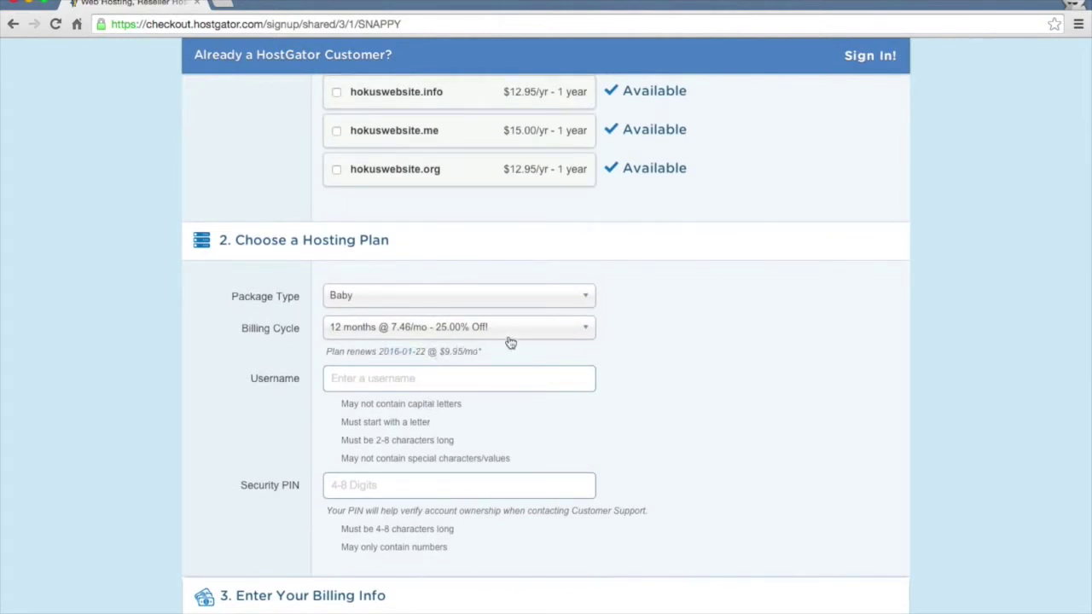
Set the hosting plan's billing cycle to 36 months and check the price in the order details.
left_click(511, 339)
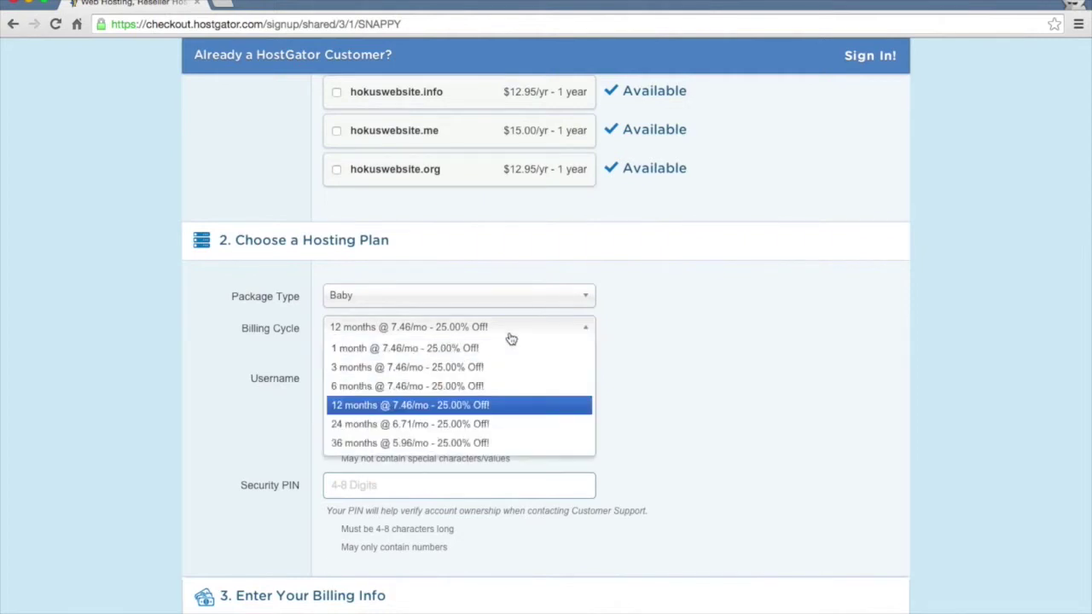
left_click(488, 444)
scroll(183, 402, "down", 15)
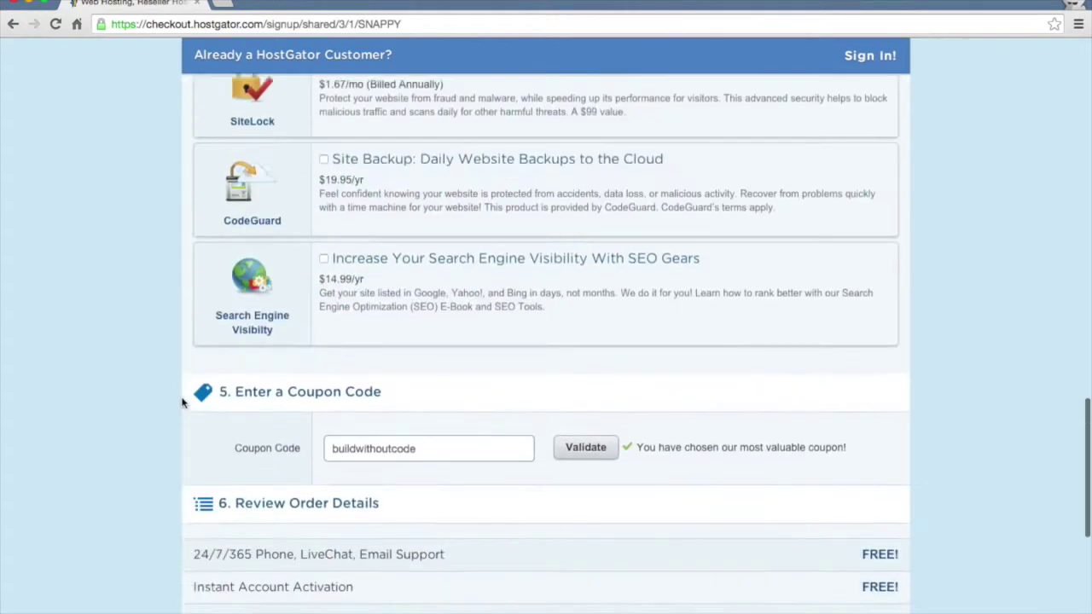
scroll(183, 403, "down", 5)
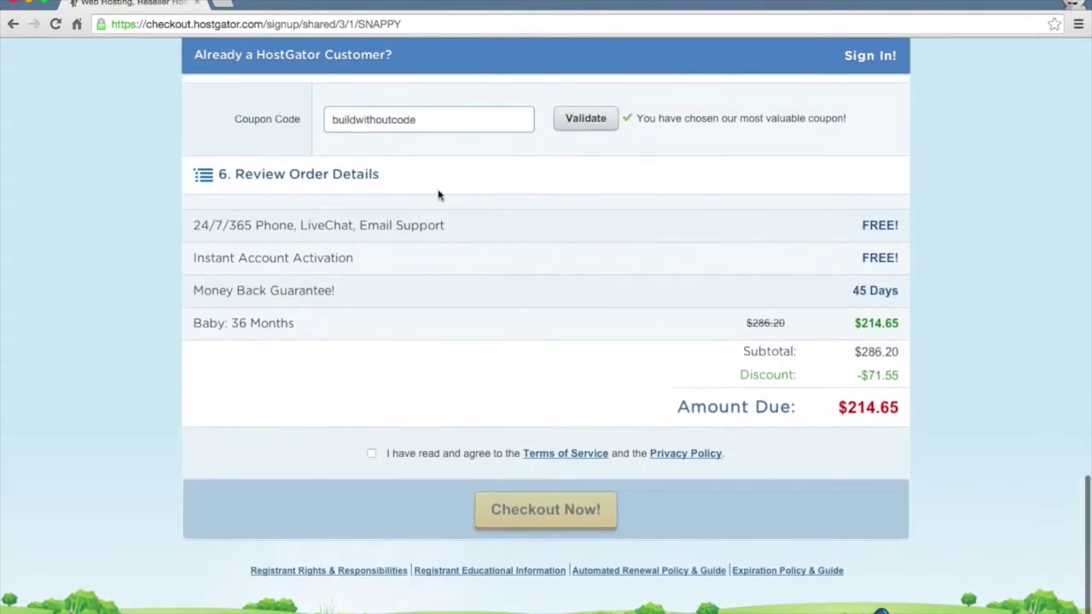
left_click(783, 320)
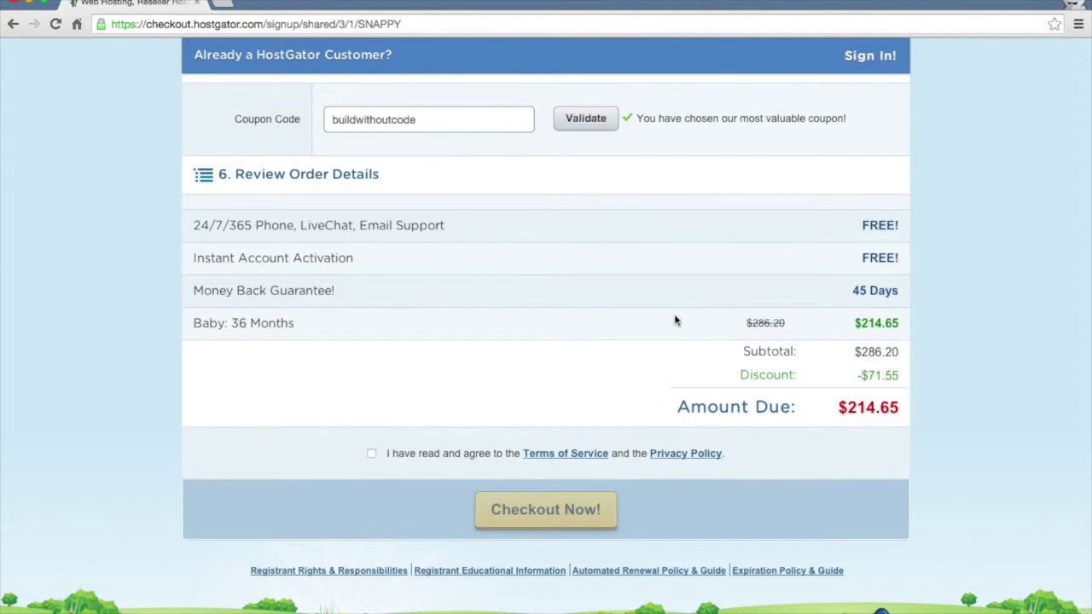
Validate the coupon buildwithoutcode1 again, set the billing cycle to 1 month, and review the order total.
scroll(675, 320, "down", 1)
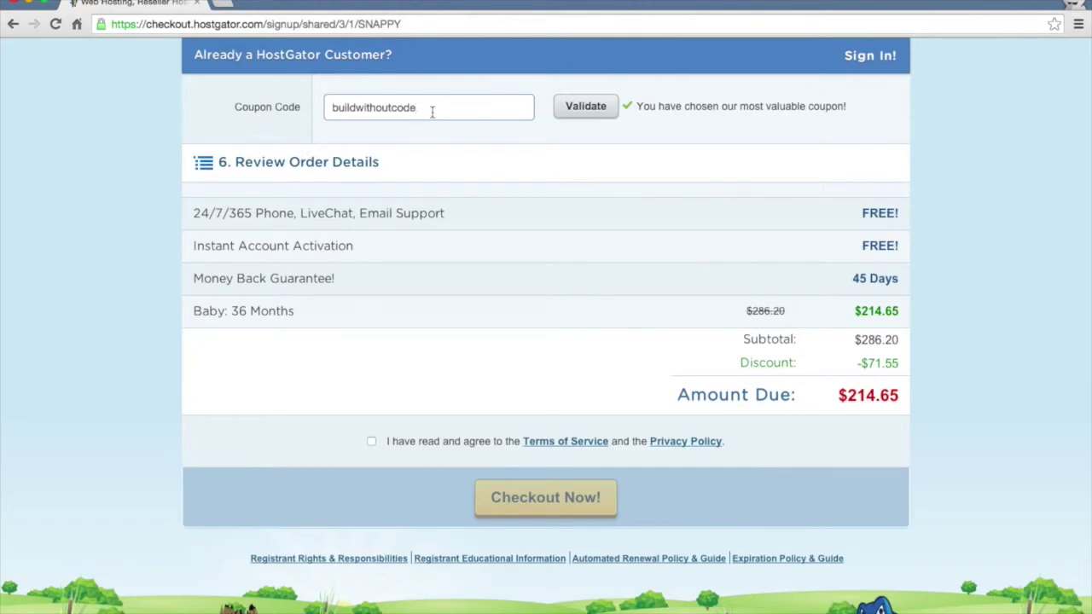
left_click(567, 107)
scroll(477, 183, "up", 10)
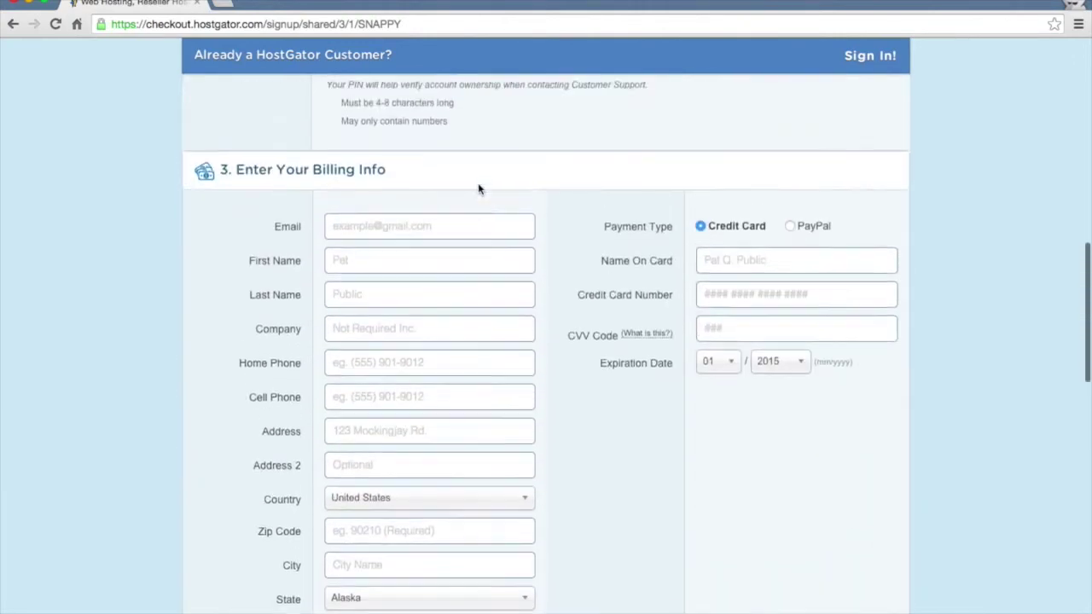
left_click(490, 154)
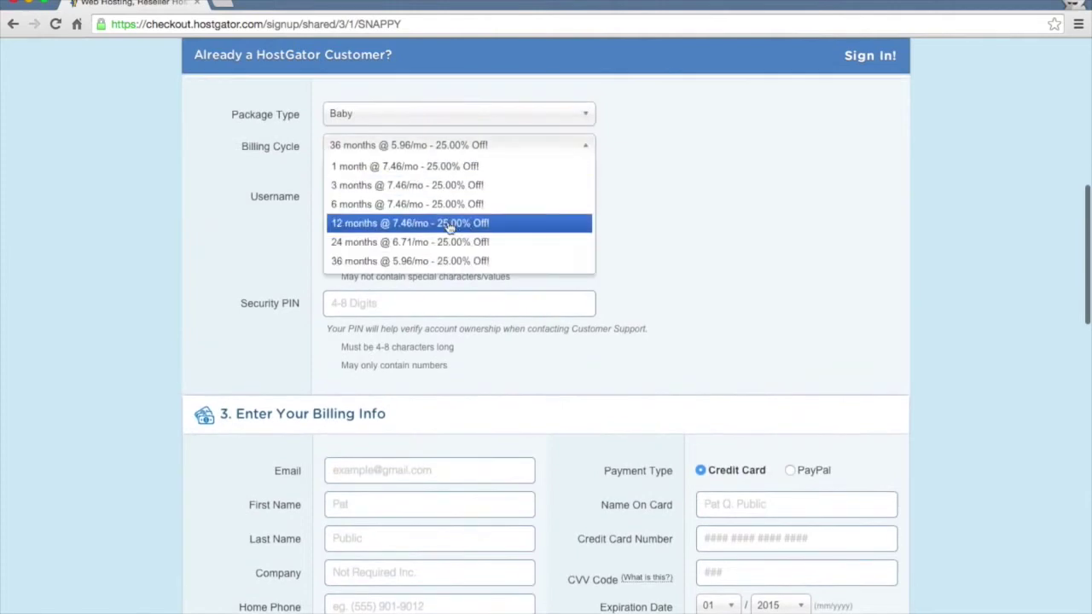
left_click(444, 168)
scroll(447, 342, "down", 15)
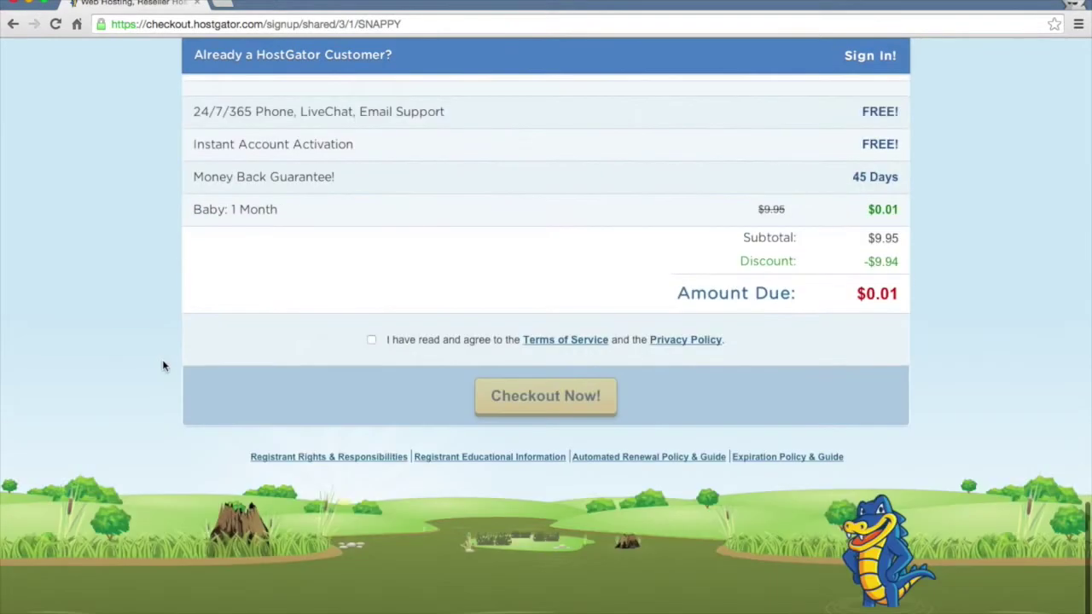
Change the coupon code from the order's coupon field to buildwithoutcode.
scroll(450, 362, "up", 2)
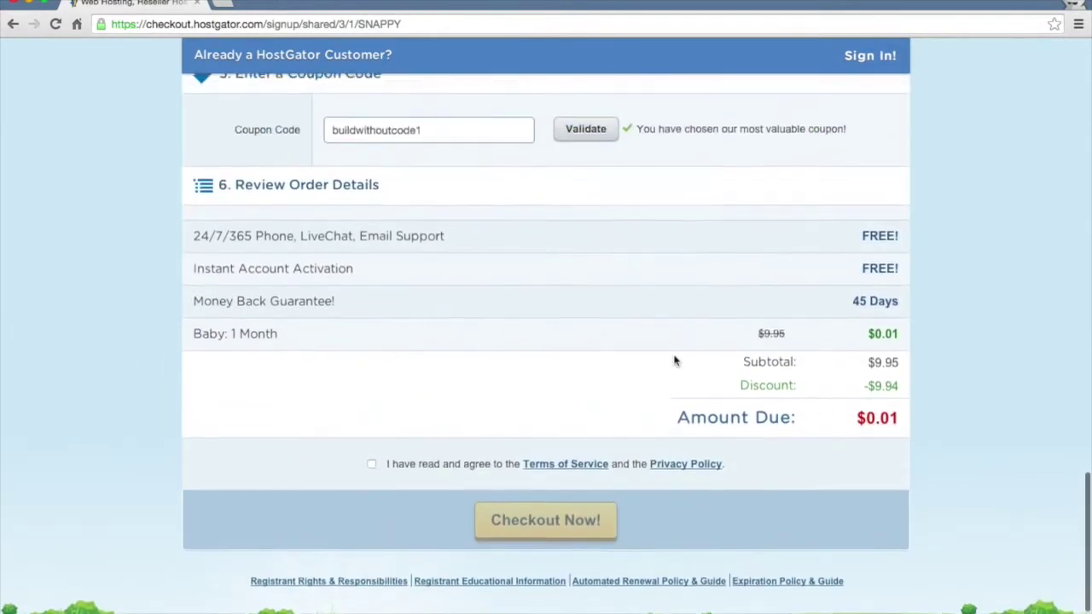
scroll(674, 359, "up", 6)
scroll(527, 372, "down", 4)
double_click(434, 285)
key("End")
key("BackSpace")
Set the Baby plan's billing cycle to 36 months and review the amount due in the order details.
scroll(198, 262, "up", 15)
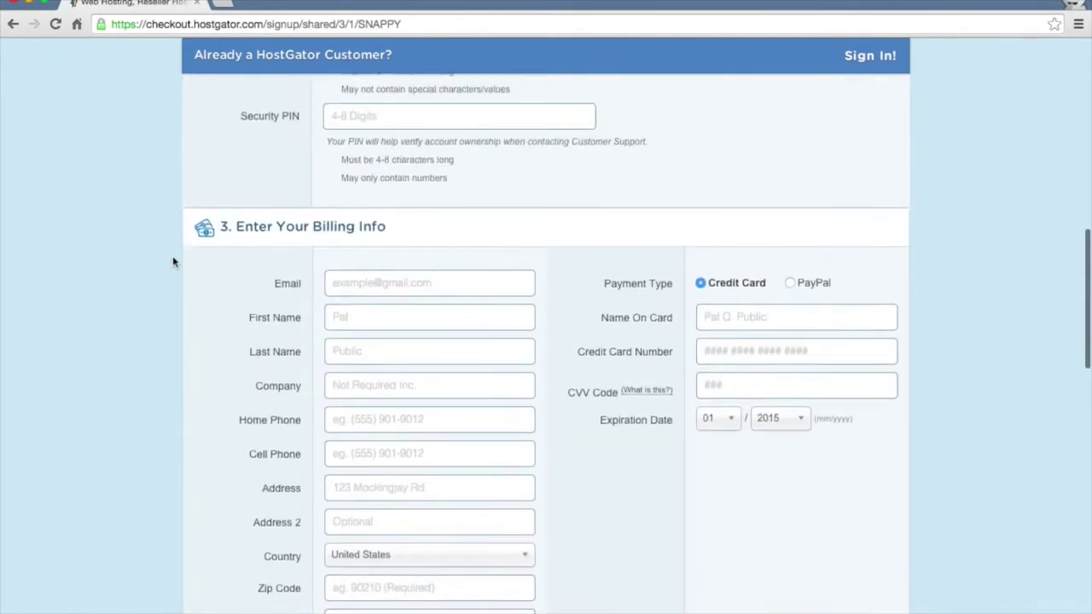
left_click(462, 190)
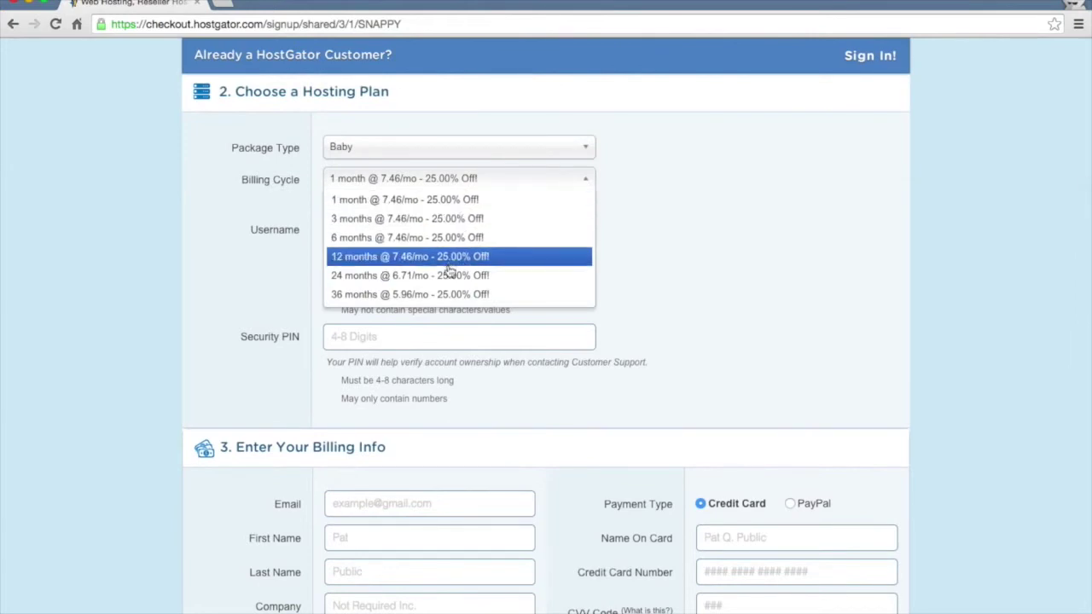
left_click(443, 300)
scroll(206, 374, "down", 15)
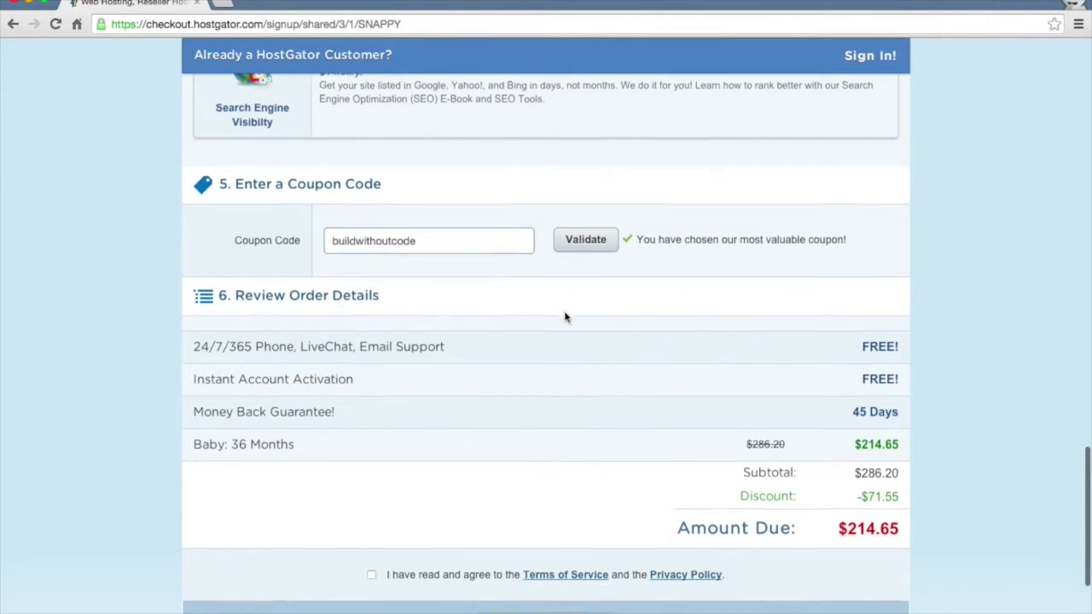
scroll(565, 315, "down", 1)
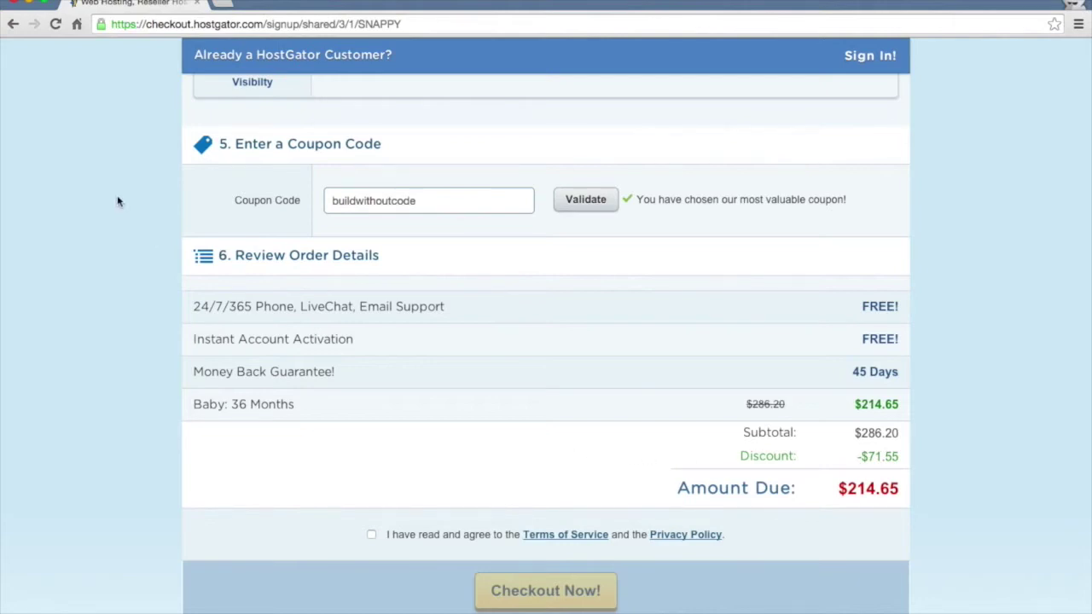
Return to the shared hosting page and examine the technical specifications, including the money back guarantee and included features.
left_click(13, 25)
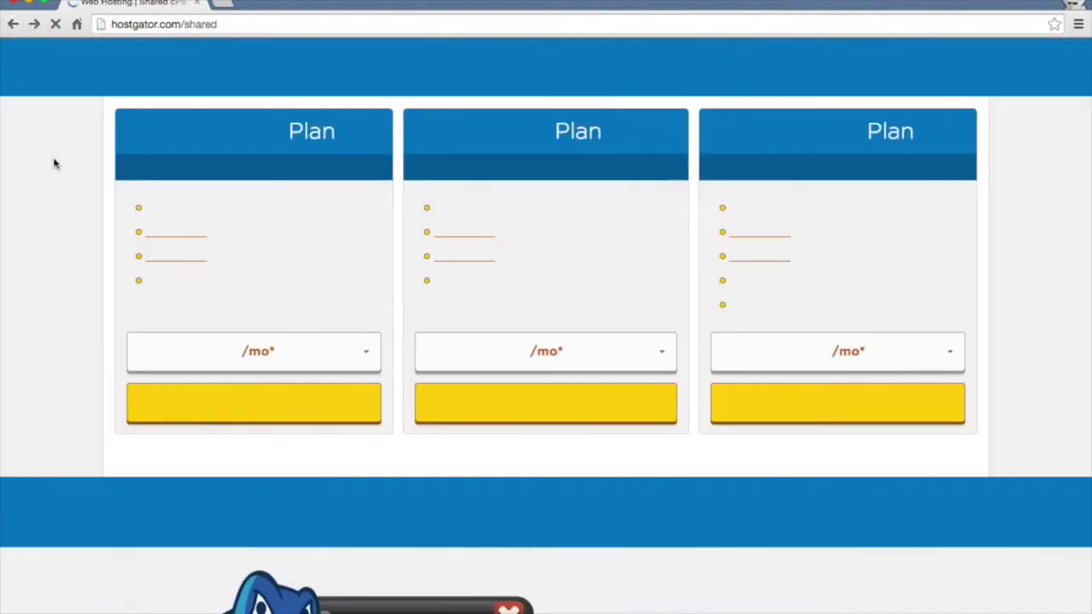
scroll(61, 179, "down", 2)
scroll(64, 256, "down", 4)
scroll(63, 256, "down", 10)
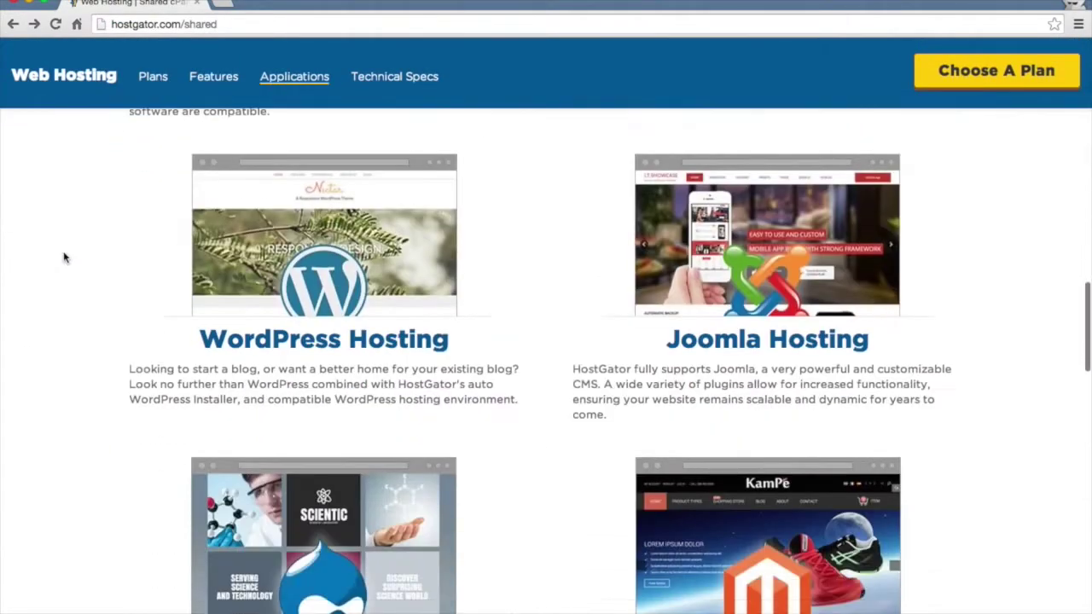
scroll(63, 257, "down", 6)
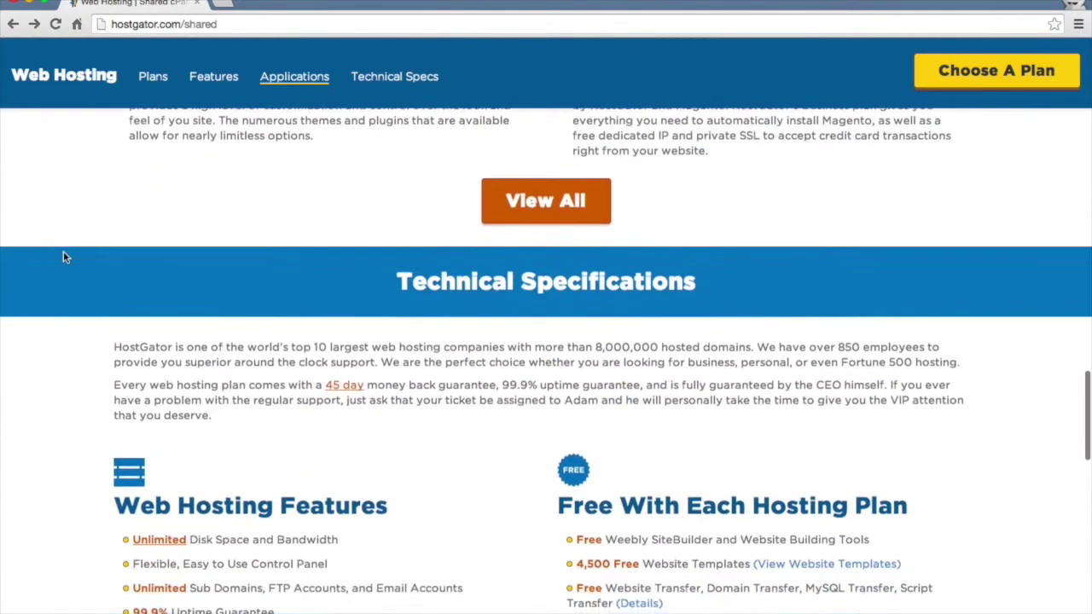
scroll(63, 256, "down", 5)
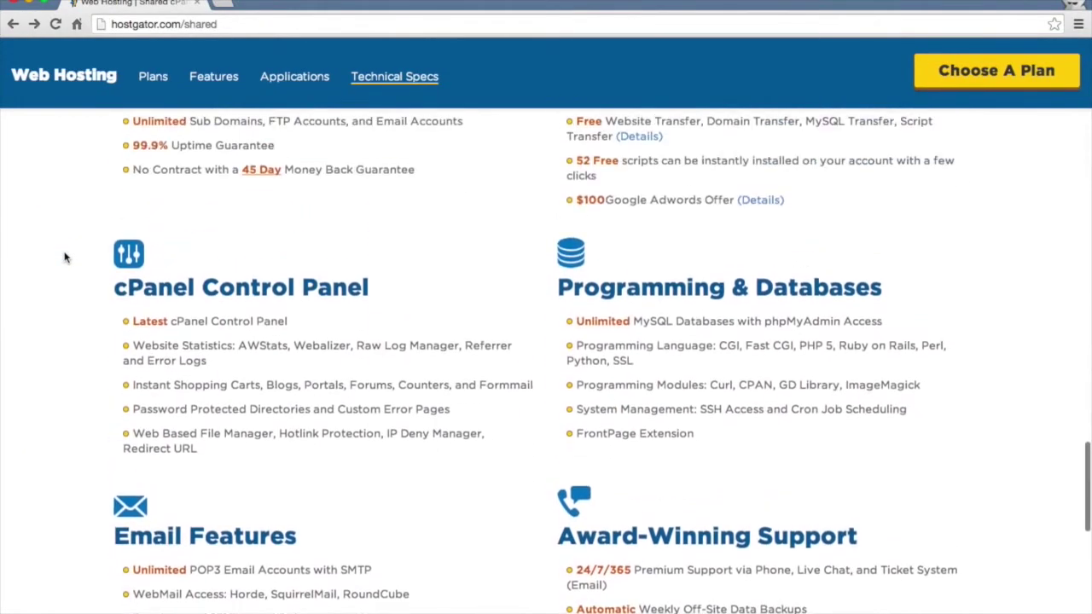
scroll(64, 257, "up", 4)
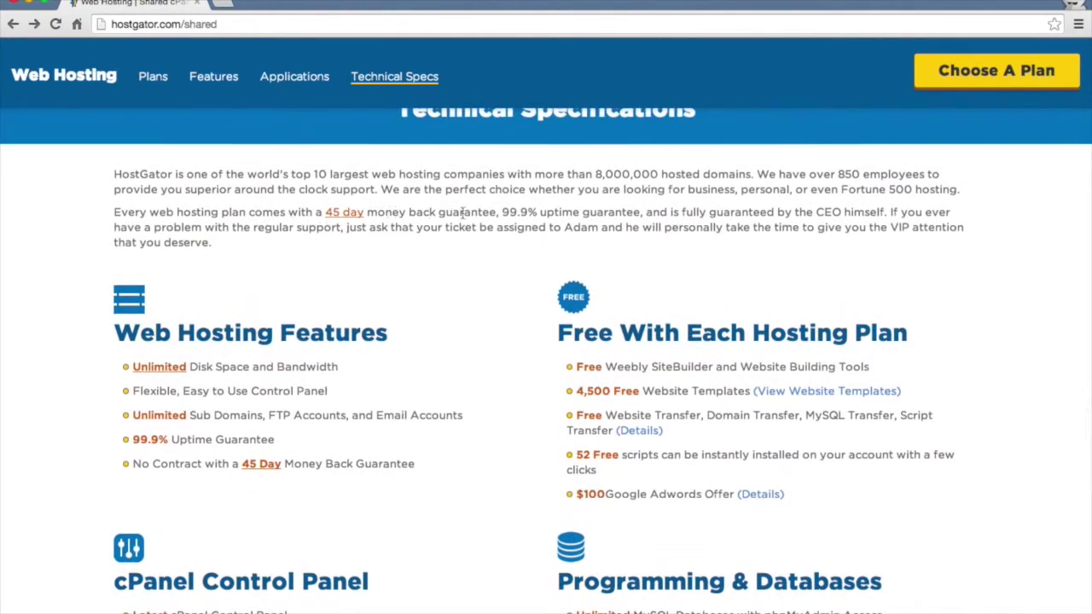
scroll(463, 214, "up", 3)
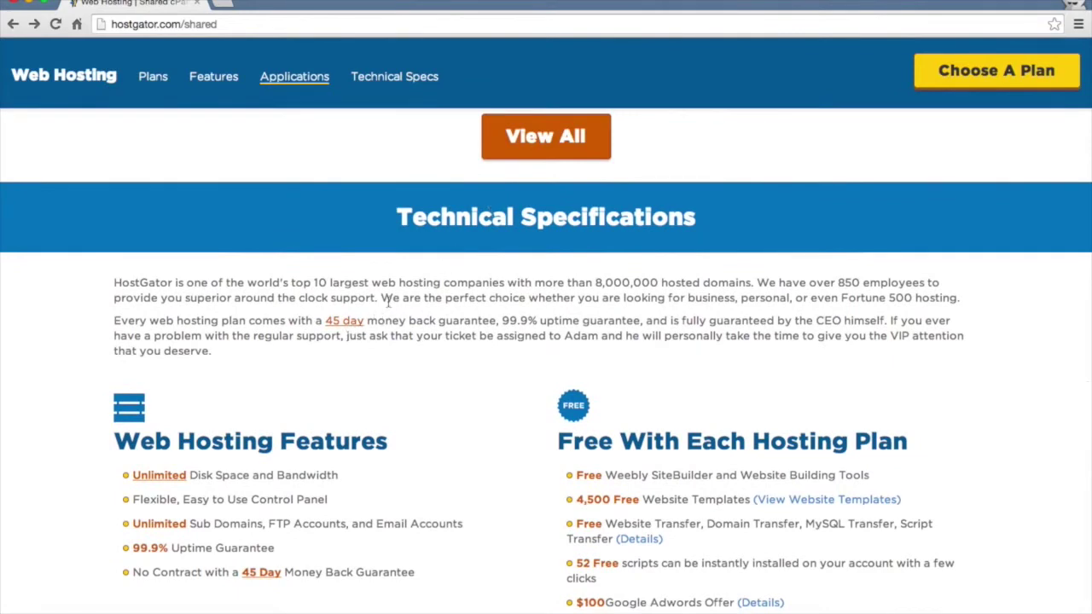
scroll(388, 301, "up", 3)
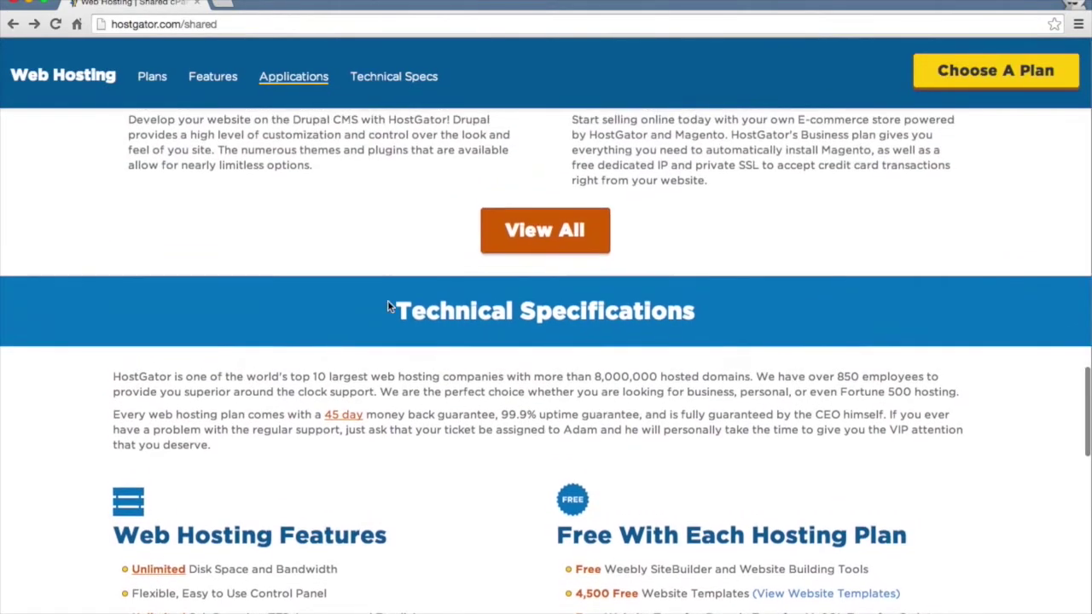
scroll(374, 261, "up", 10)
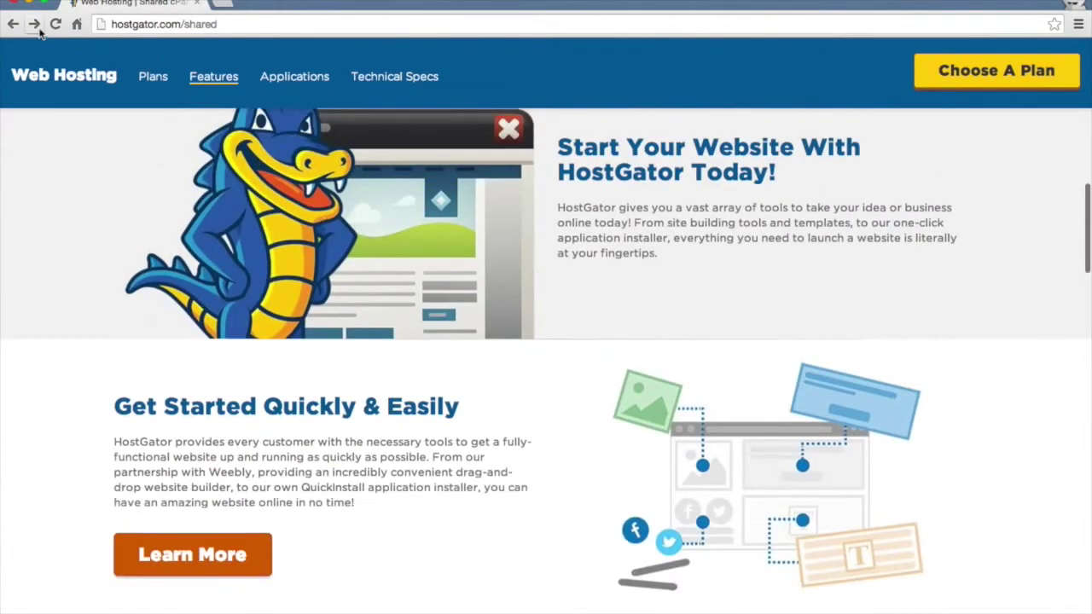
Go back to the hosting checkout form and agree to the Terms of Service and Privacy Policy.
left_click(34, 24)
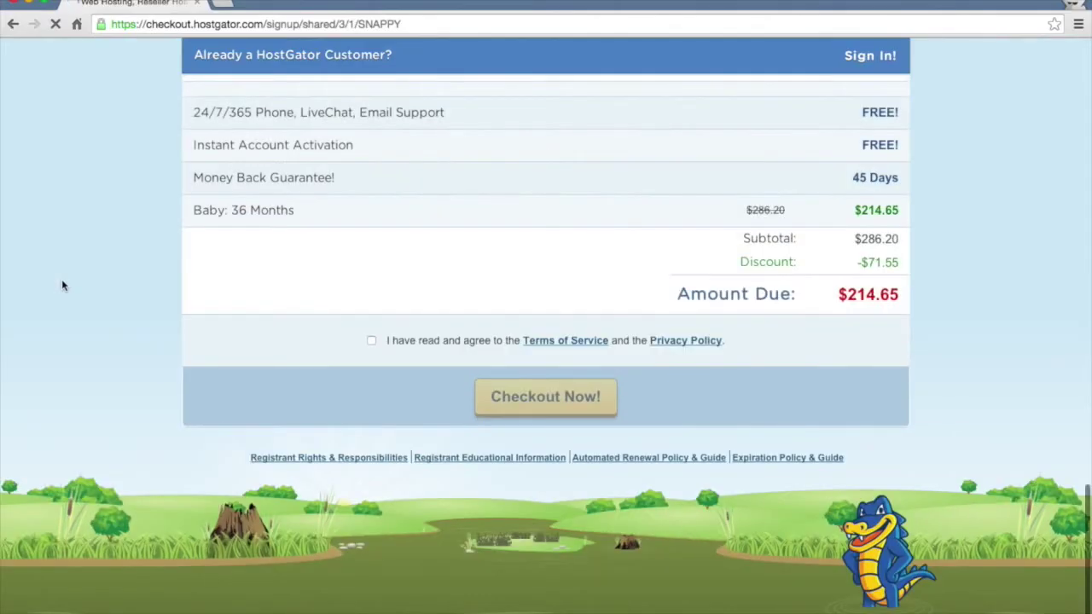
scroll(101, 283, "up", 1)
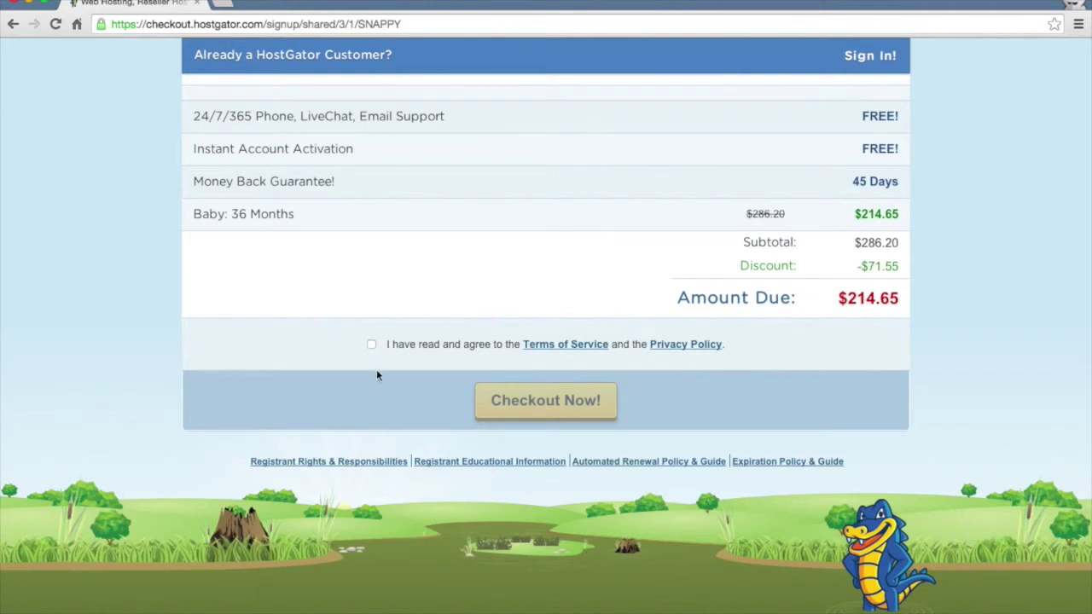
left_click(372, 345)
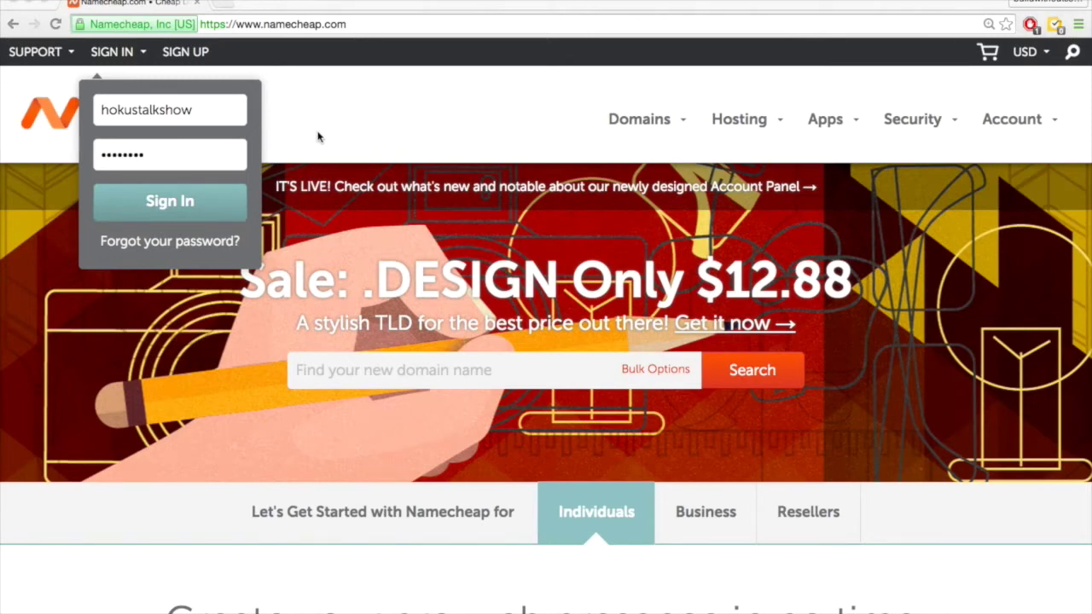
Sign in to the Namecheap account and open the Advanced DNS settings of buildwithoutcode.com.
left_click(192, 204)
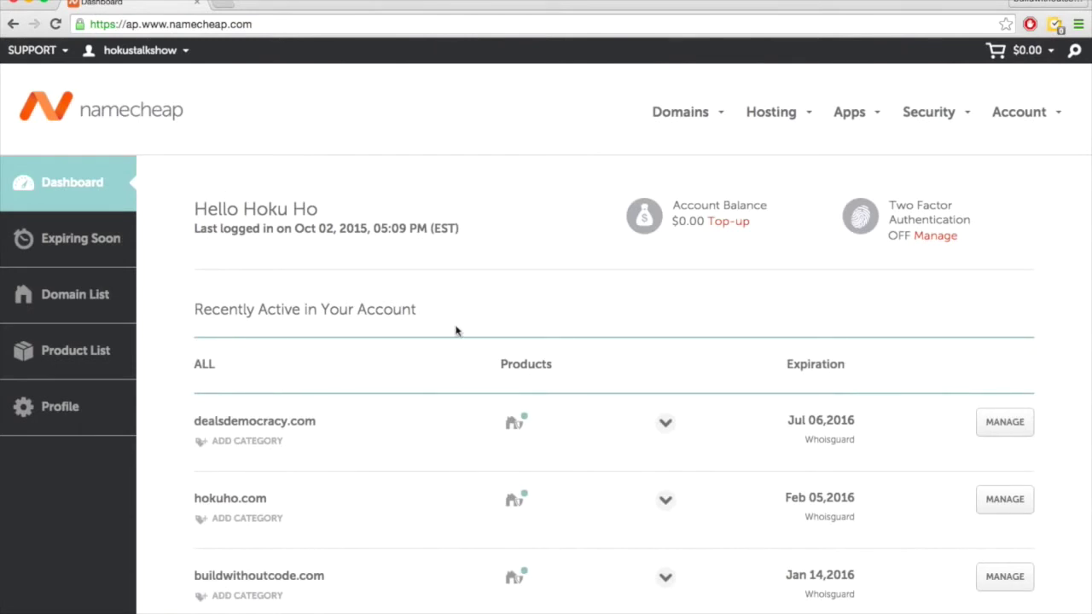
scroll(489, 359, "down", 2)
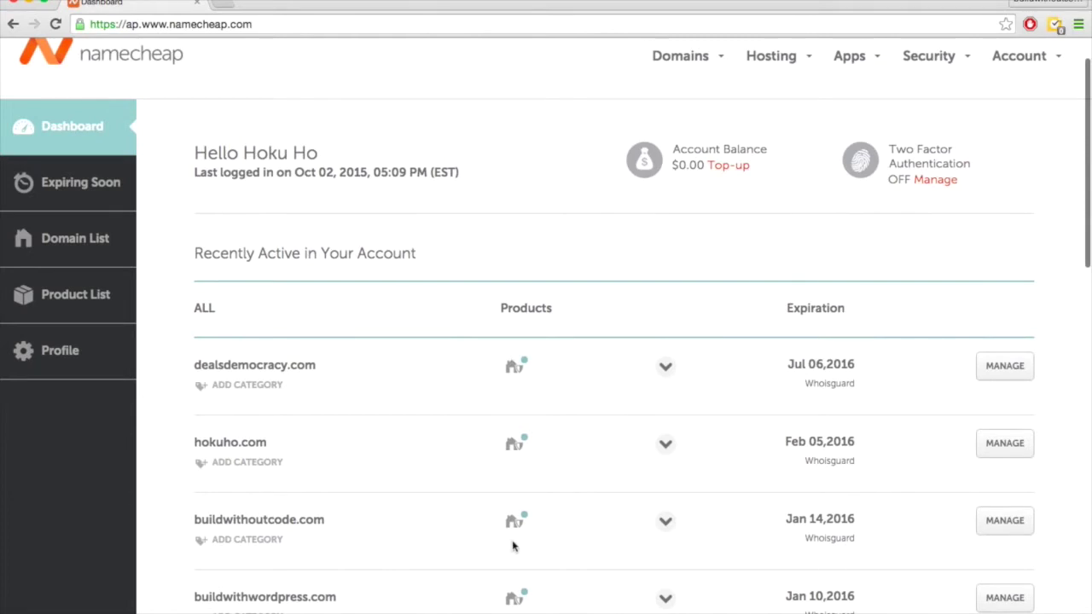
left_click(996, 528)
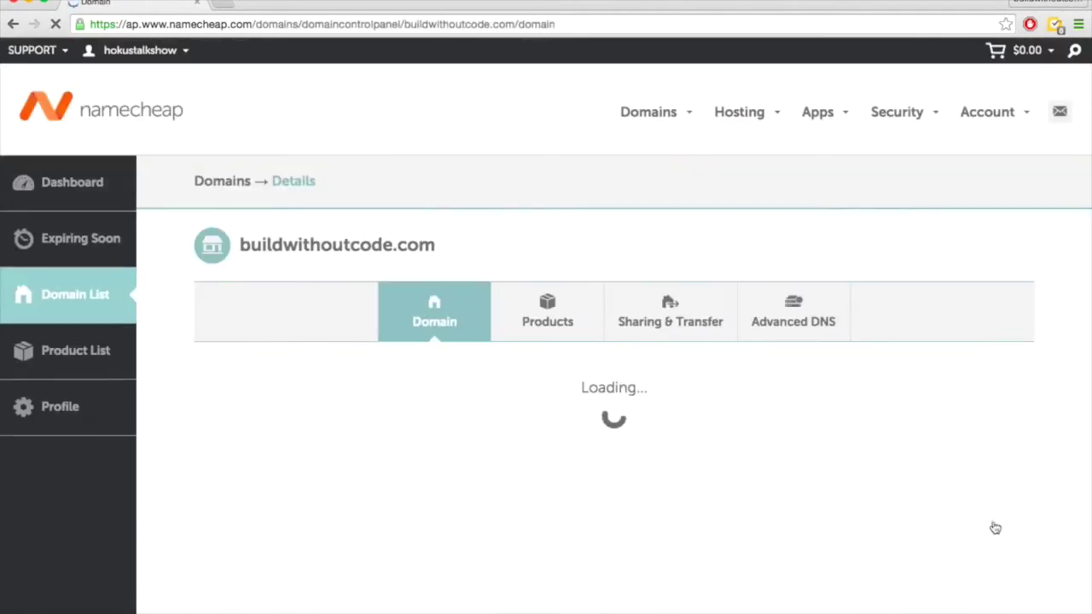
left_click(791, 325)
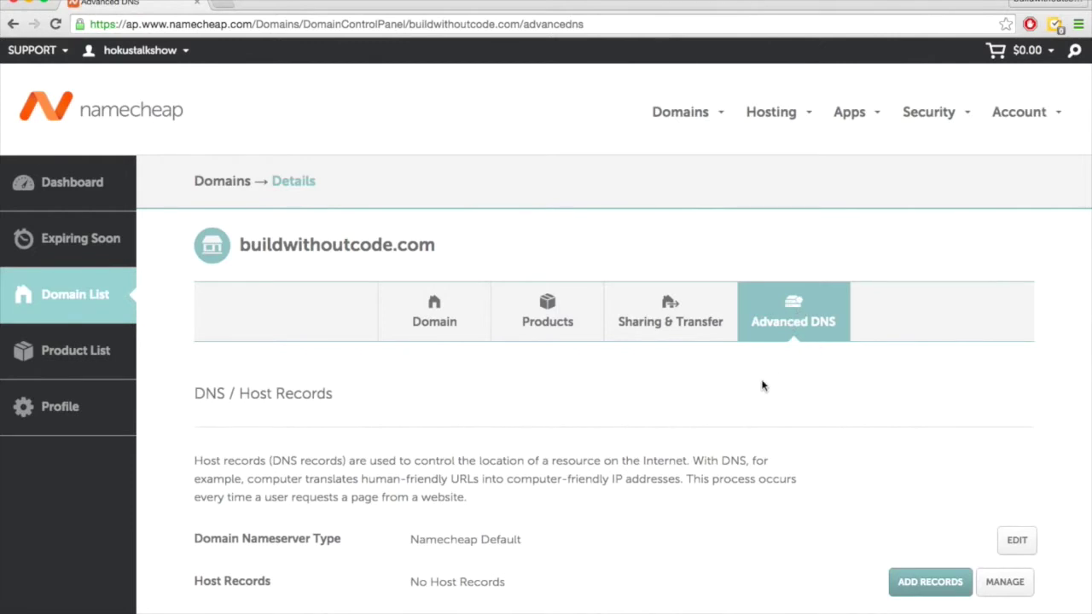
Open the domain nameserver type for editing and choose the Custom server type.
scroll(763, 383, "down", 5)
triple_click(291, 357)
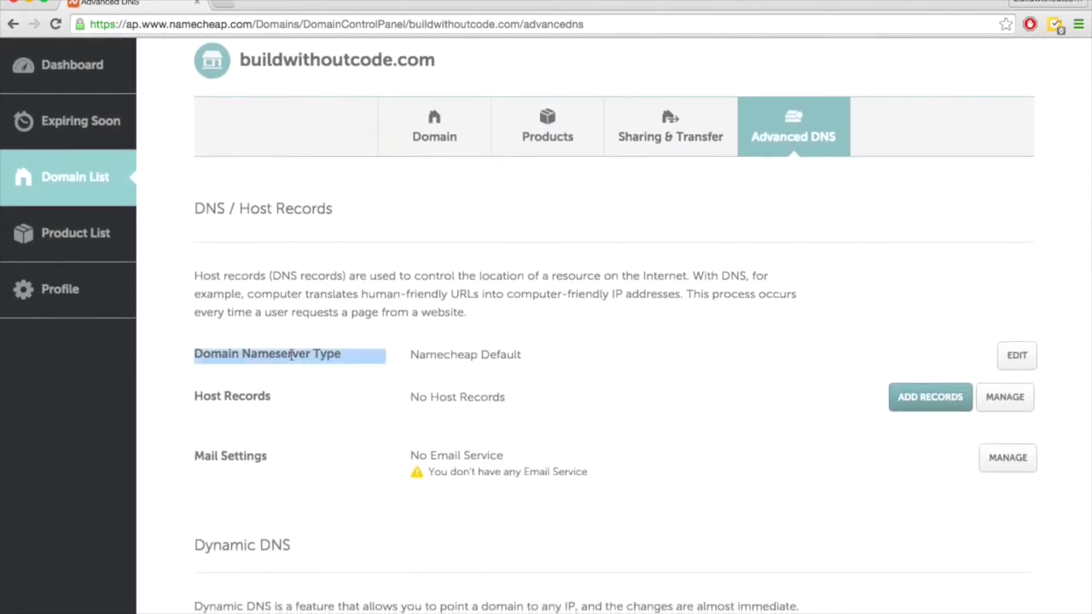
left_click(657, 359)
triple_click(484, 353)
left_click(678, 357)
left_click(1012, 354)
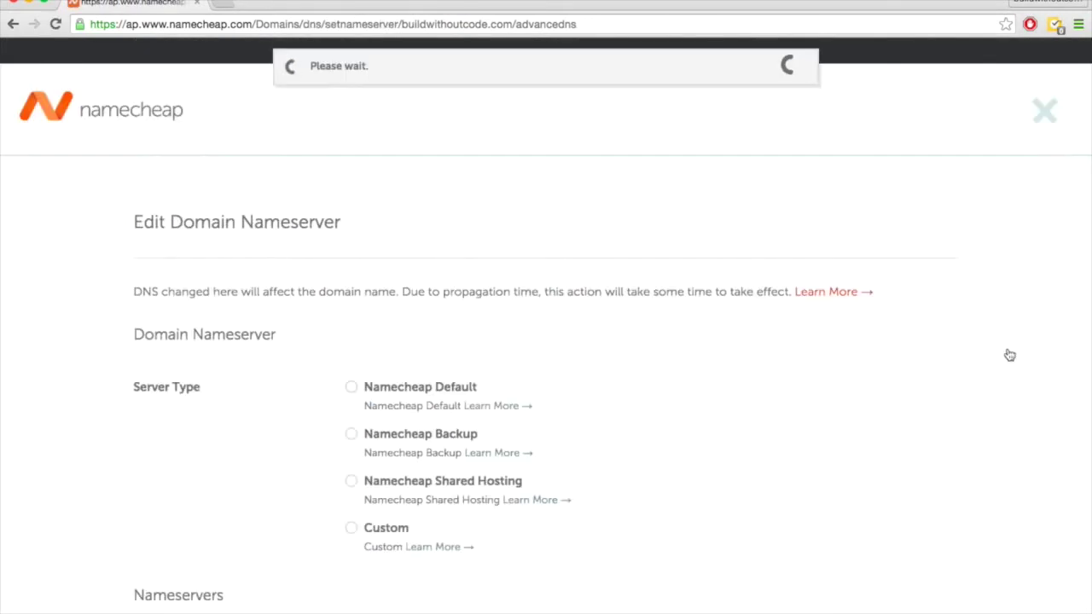
left_click(351, 523)
scroll(618, 484, "down", 3)
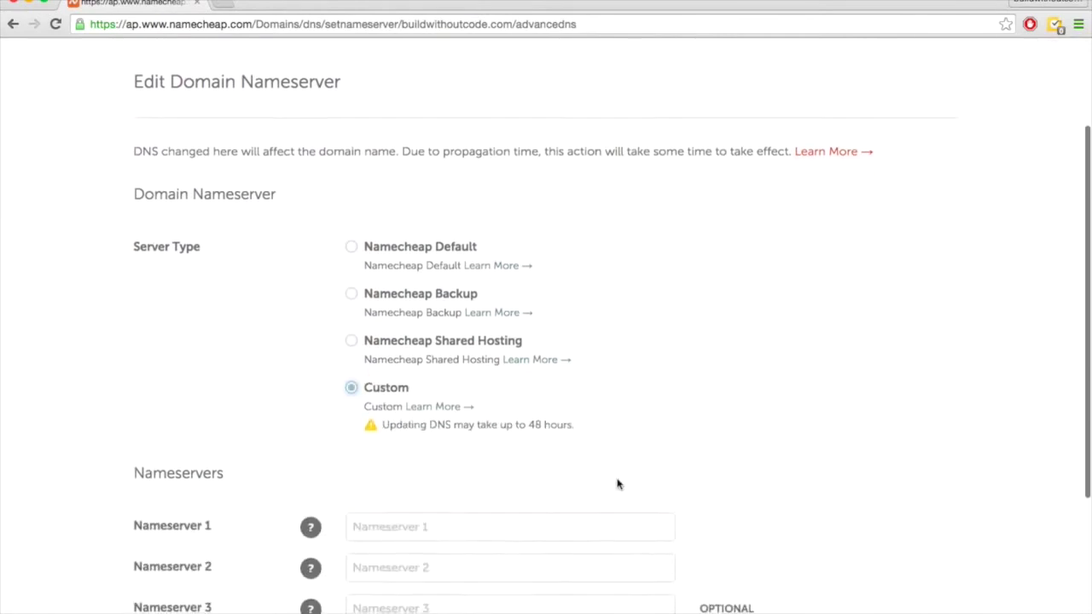
scroll(618, 484, "down", 3)
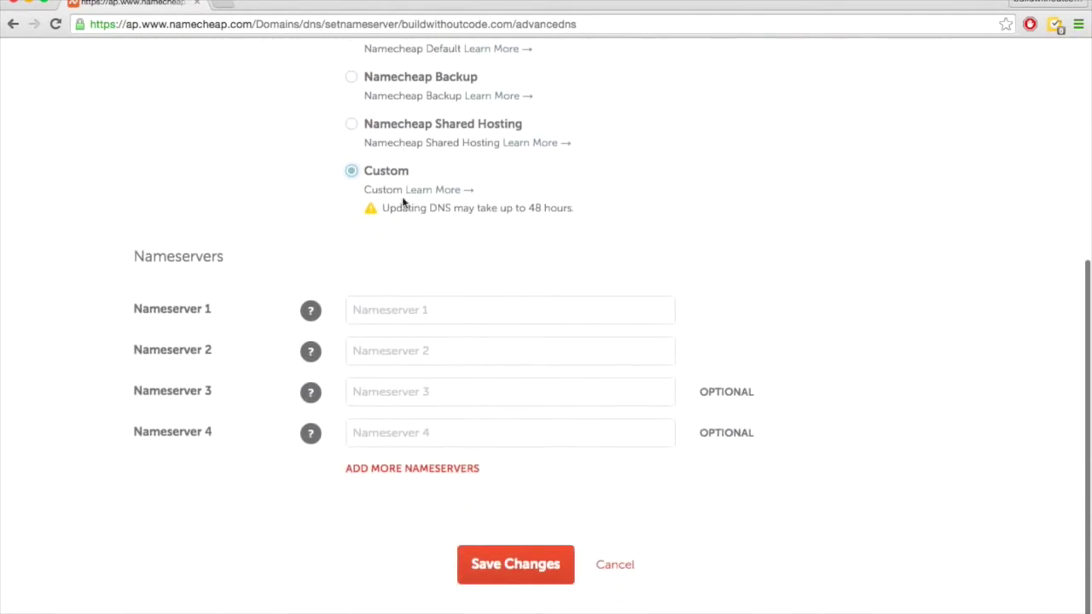
scroll(375, 256, "down", 1)
Copy the 1st nameserver, ns8405.hostgator.com, from the HostGator account info email into Namecheap's Nameserver 1.
left_click(412, 300)
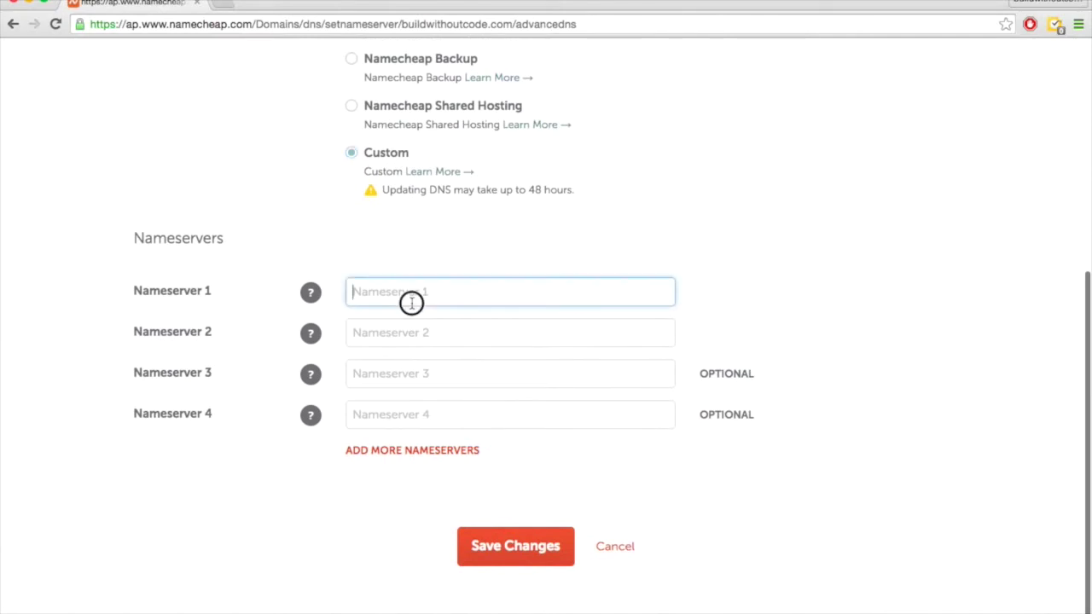
left_click(408, 344)
left_click(407, 254)
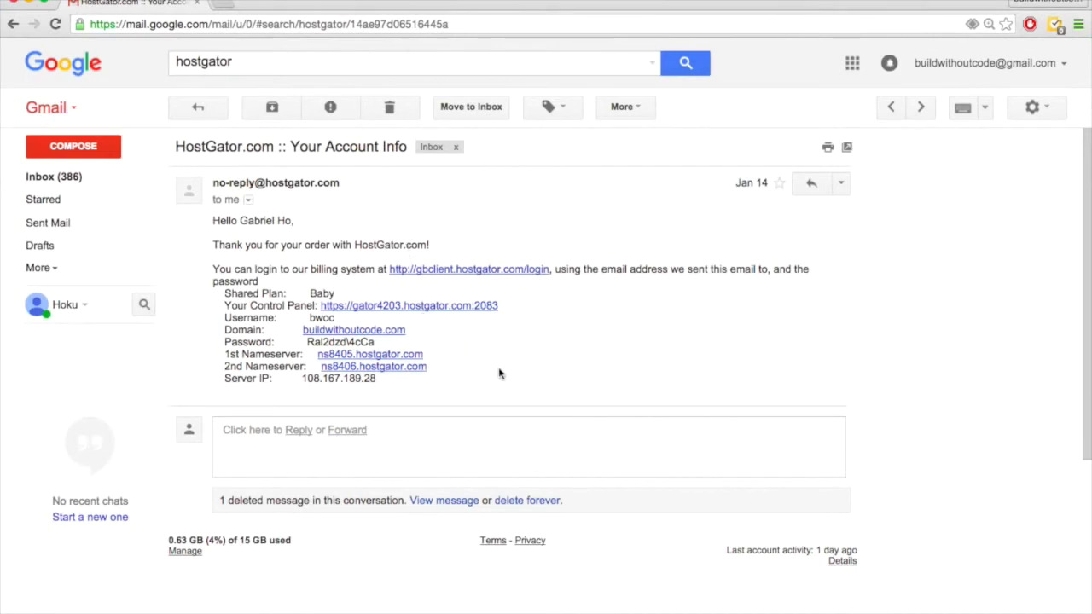
left_click_drag(427, 355, 320, 360)
key("super+c")
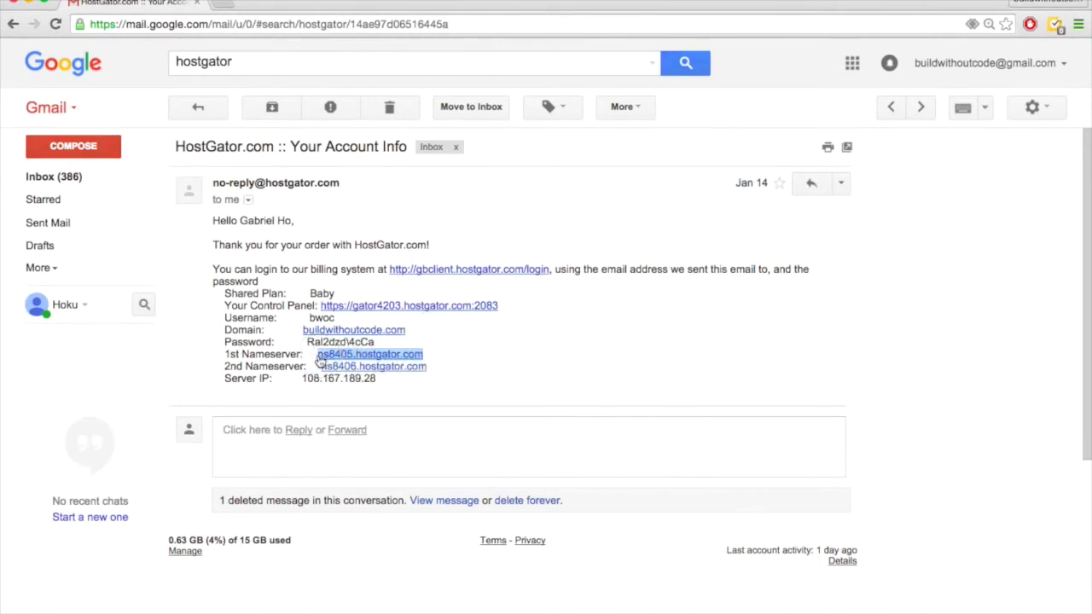
key("super+grave")
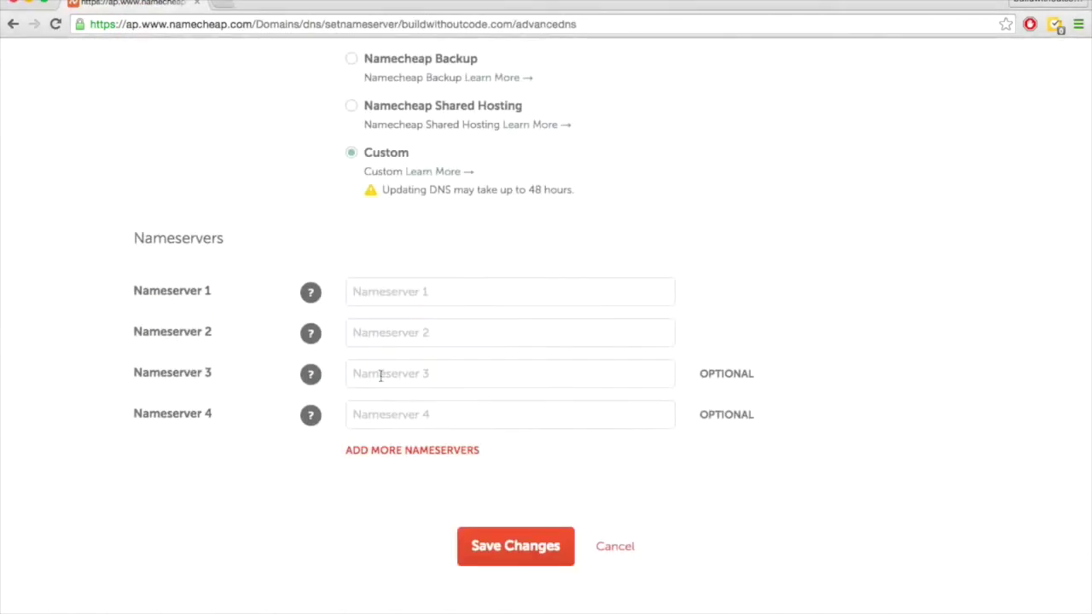
left_click(406, 295)
key("super+v")
Copy the 2nd nameserver, ns8406.hostgator.com, from the HostGator email into Nameserver 2 and save the nameserver changes.
key("super+grave")
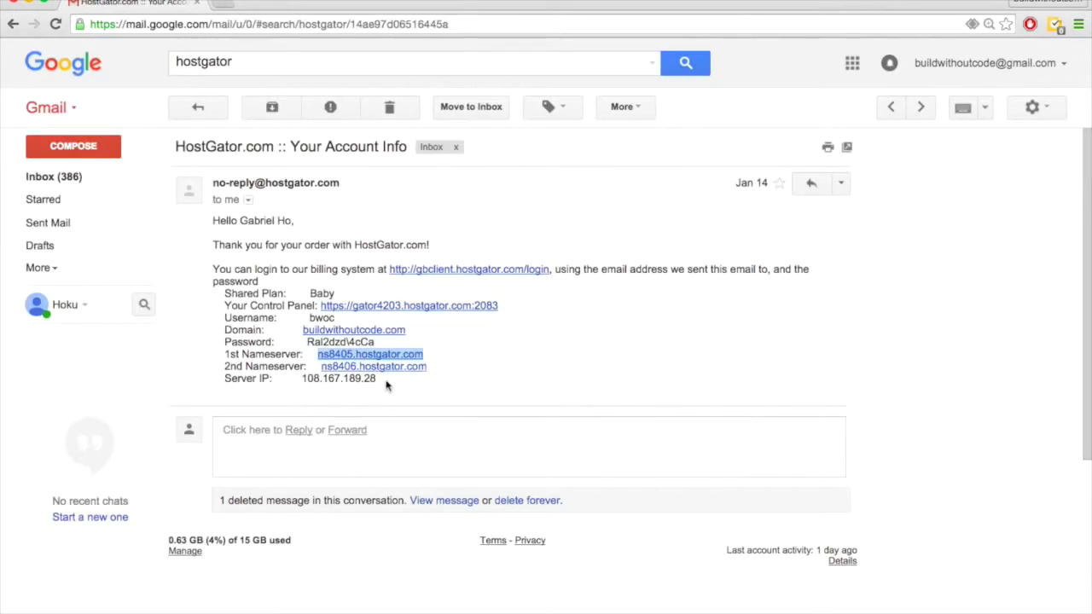
left_click_drag(427, 366, 319, 366)
key("super+c")
key("super+grave")
left_click(435, 334)
key("super+v")
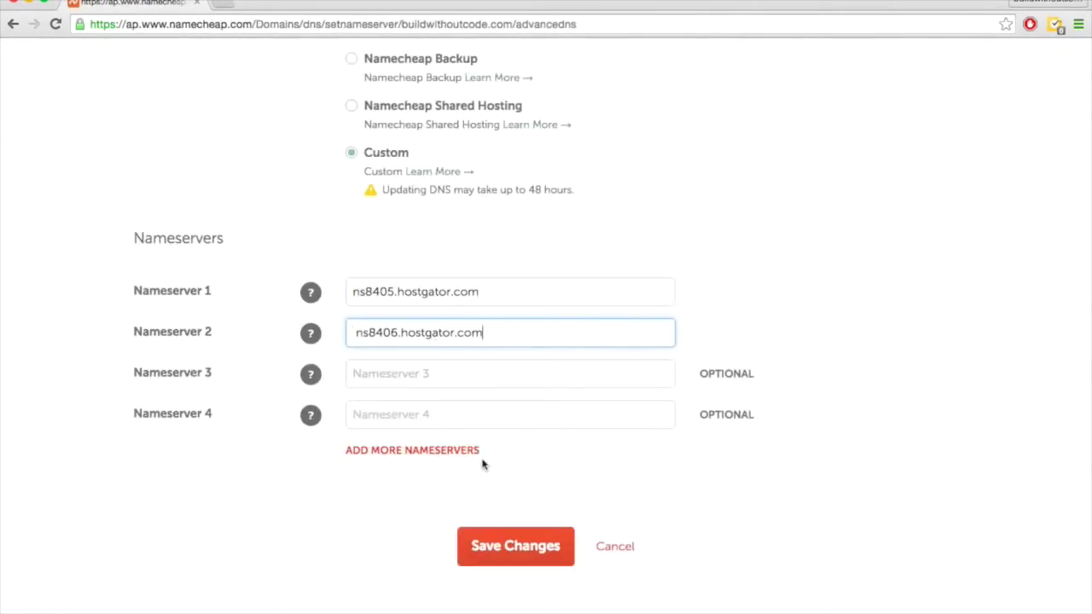
left_click(509, 549)
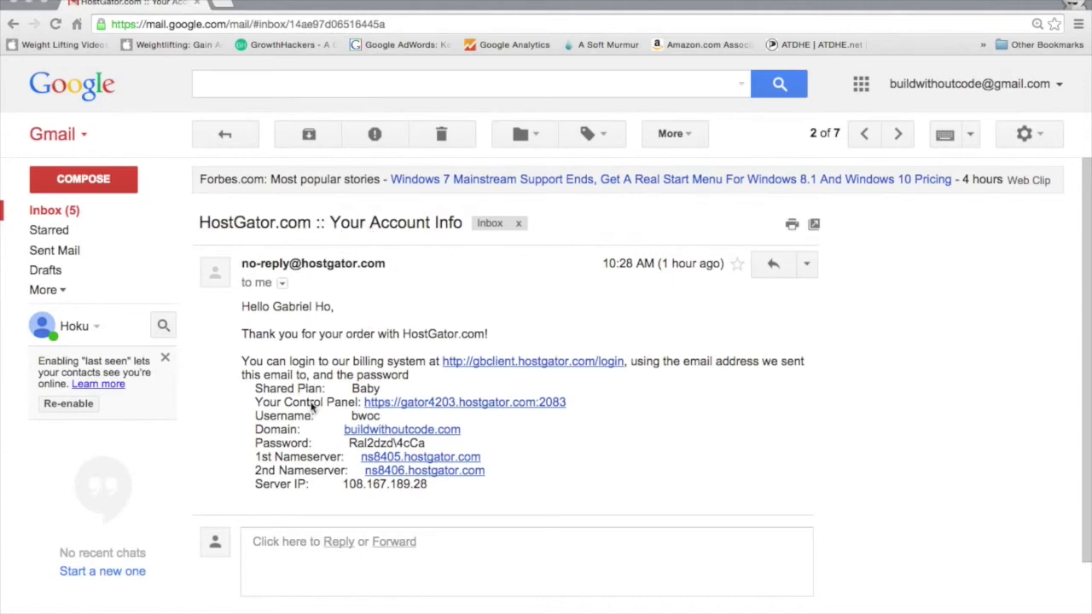
Open the cPanel login page from the HostGator account info email and fill in the username given there.
left_click(370, 405)
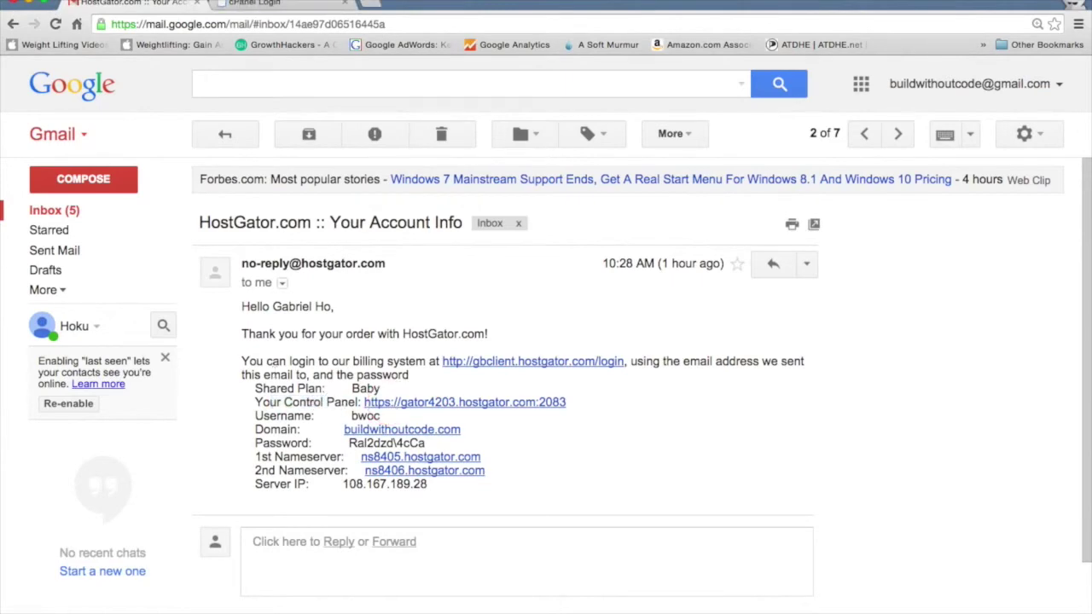
key("ctrl+shift+Tab")
left_click_drag(288, 416, 378, 415)
key("ctrl+Tab")
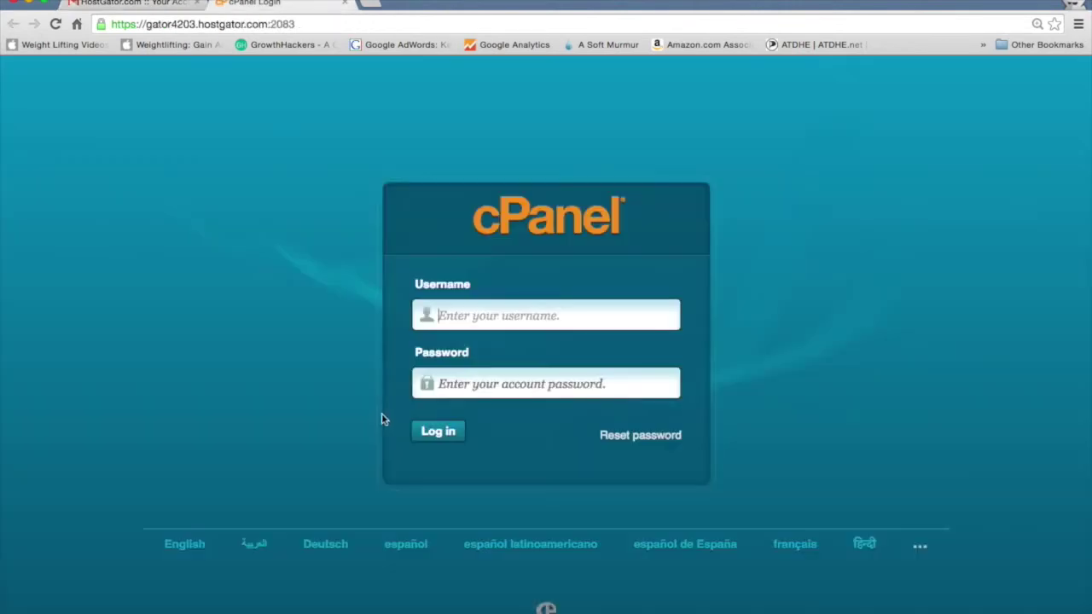
key("ctrl+v")
Copy the account password from the HostGator account info email into the cPanel login form and log in.
key("ctrl+shift+Tab")
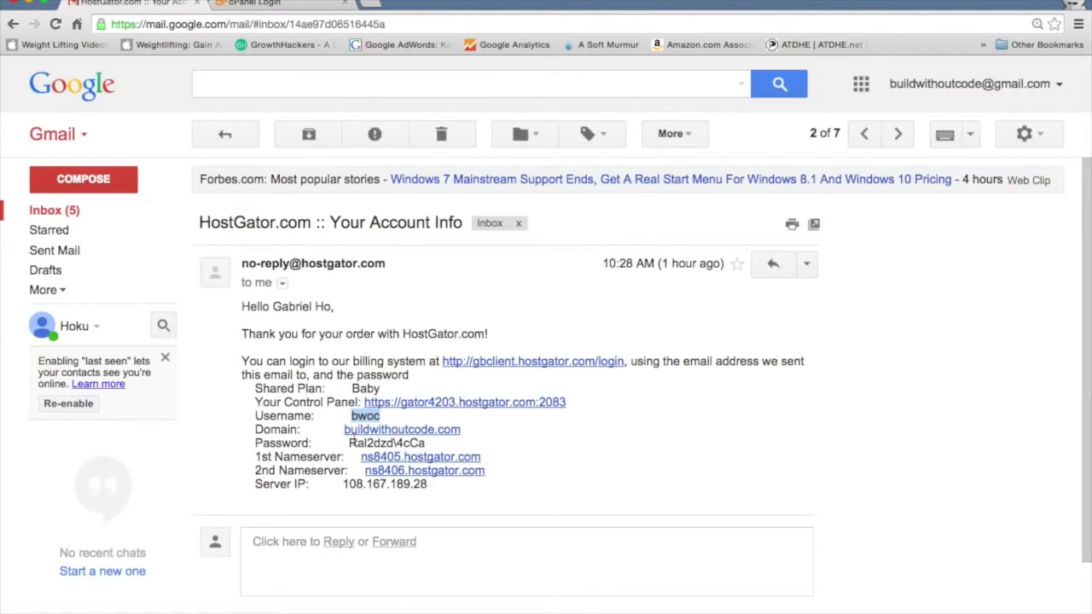
left_click_drag(350, 444, 425, 443)
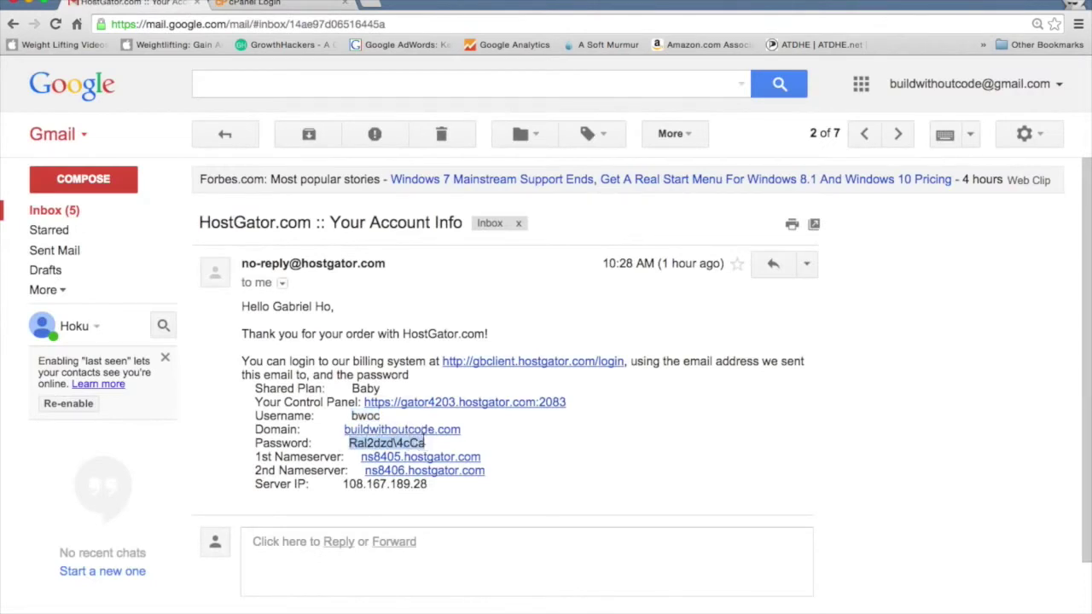
key("ctrl+c")
key("ctrl+Tab")
key("Tab")
key("ctrl+v")
left_click(441, 432)
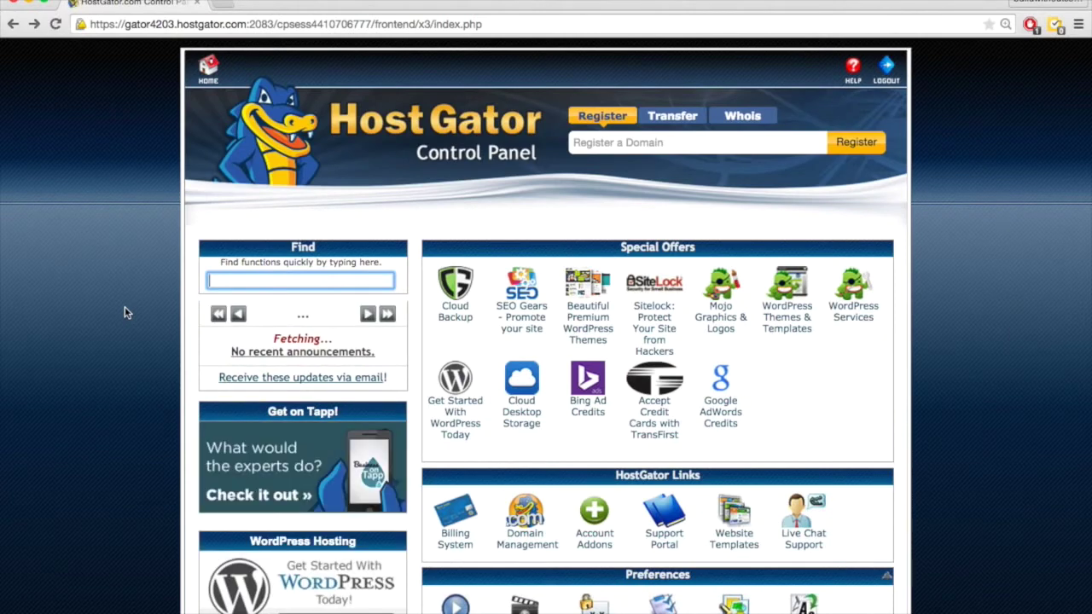
Open QuickInstall from the Software/Services section of the HostGator control panel.
scroll(125, 310, "down", 2)
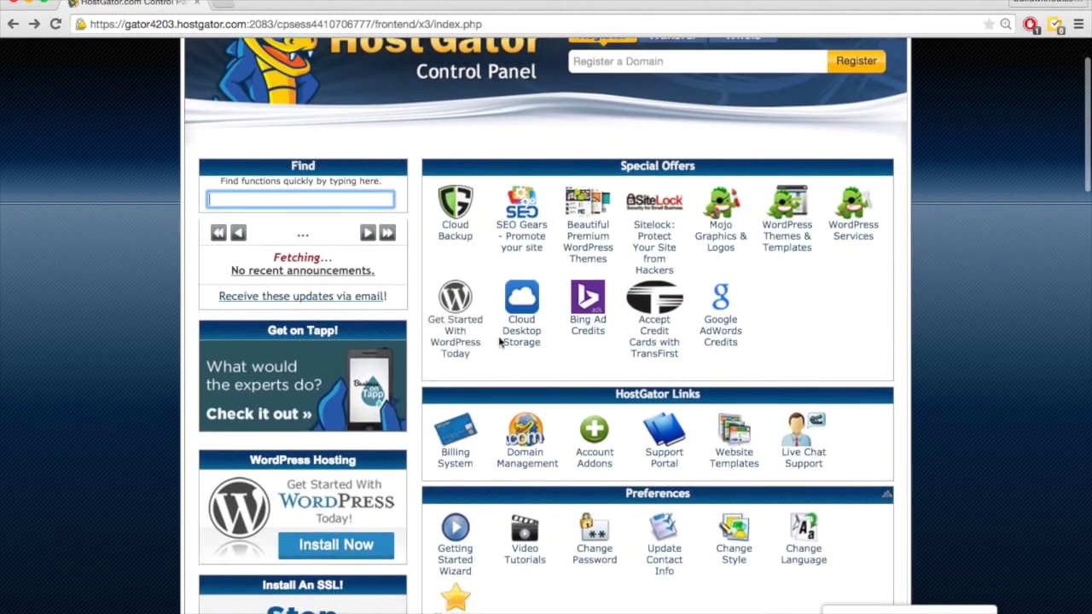
scroll(96, 415, "down", 10)
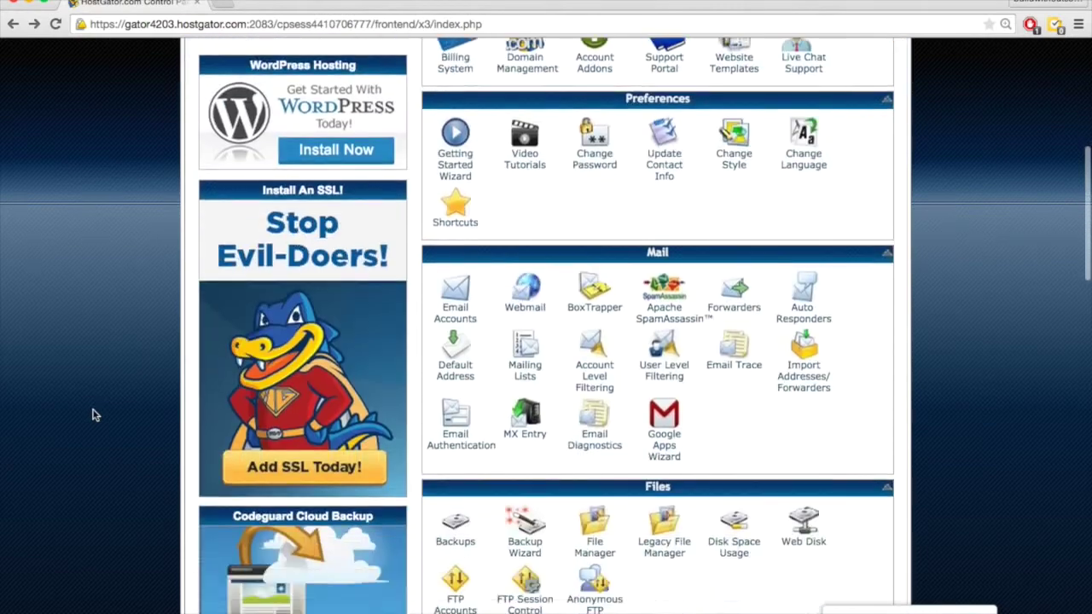
scroll(96, 415, "down", 5)
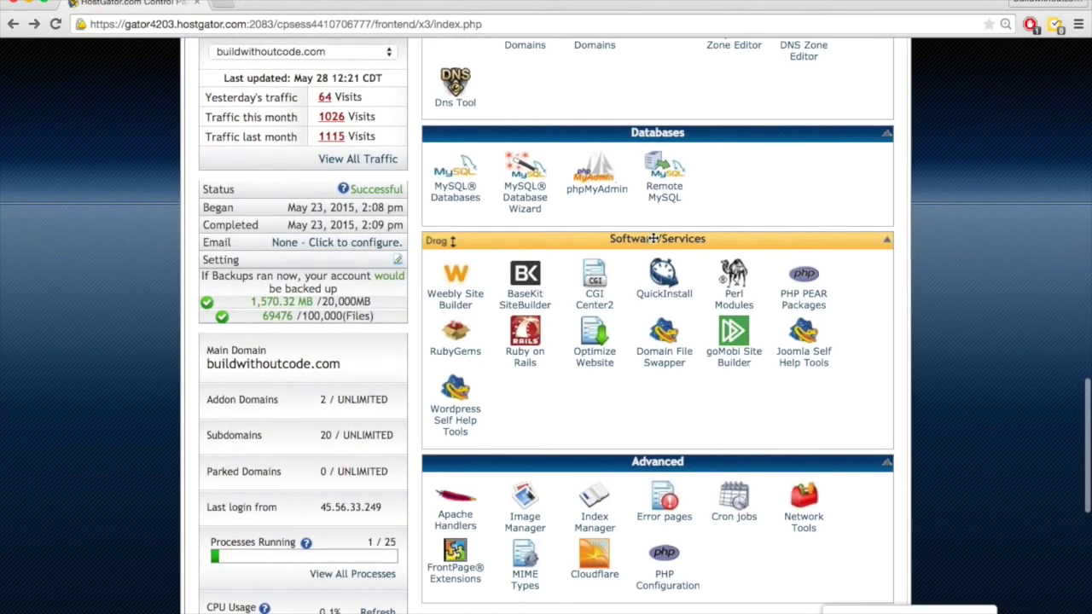
left_click(671, 299)
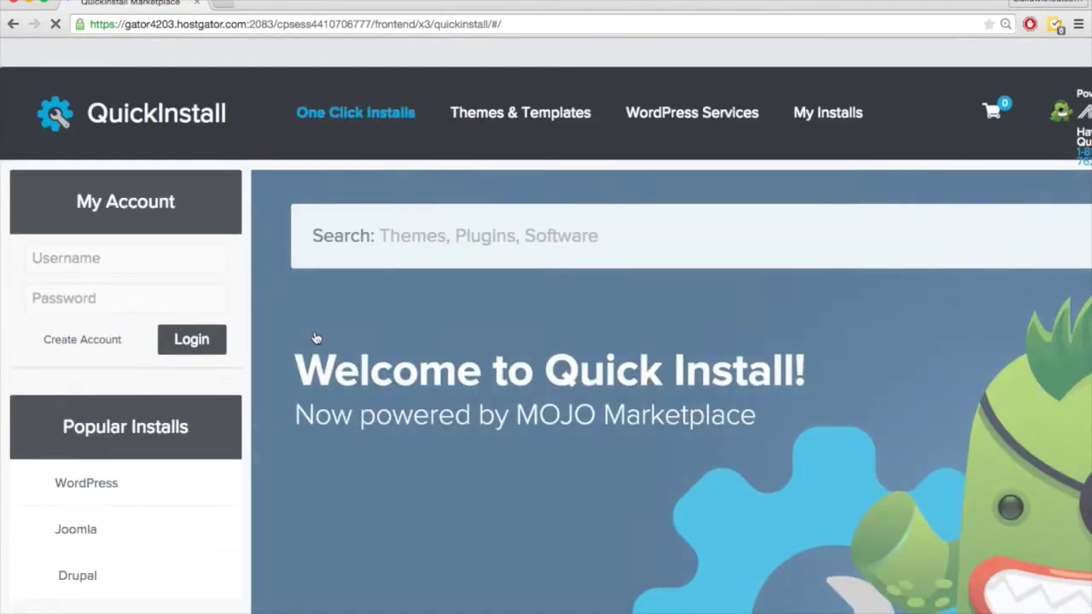
Choose WordPress in QuickInstall and open the installation form of the free option.
key("ctrl+minus")
scroll(383, 374, "down", 5)
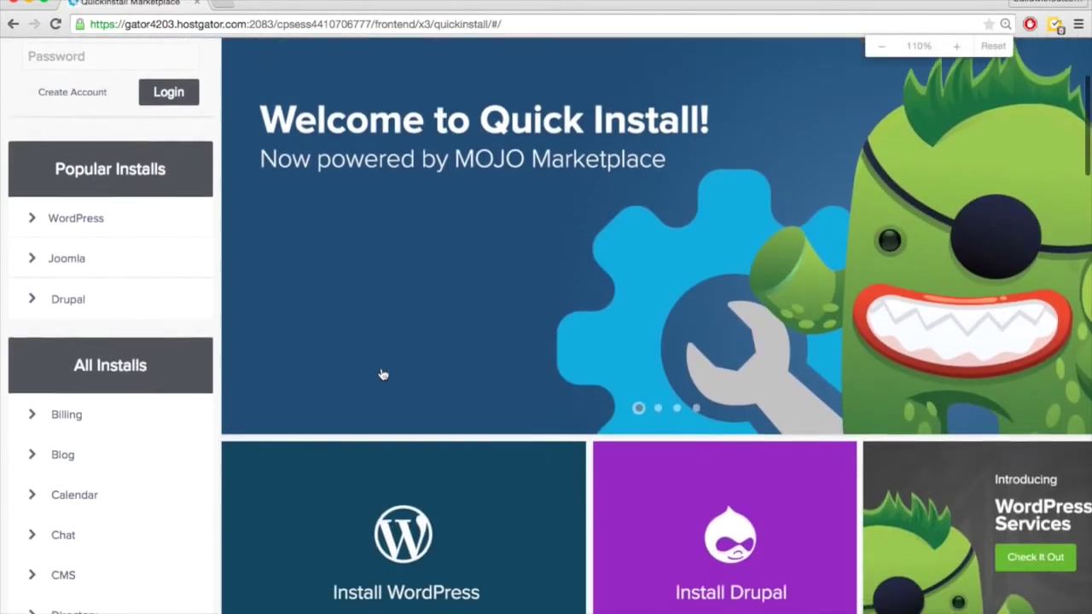
scroll(383, 374, "down", 1)
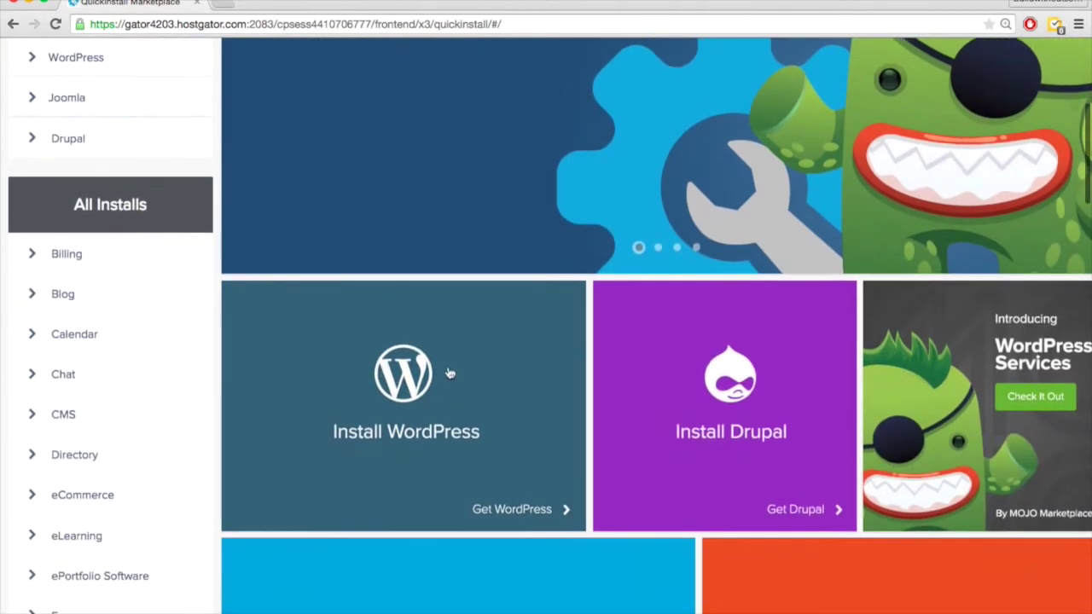
left_click(440, 414)
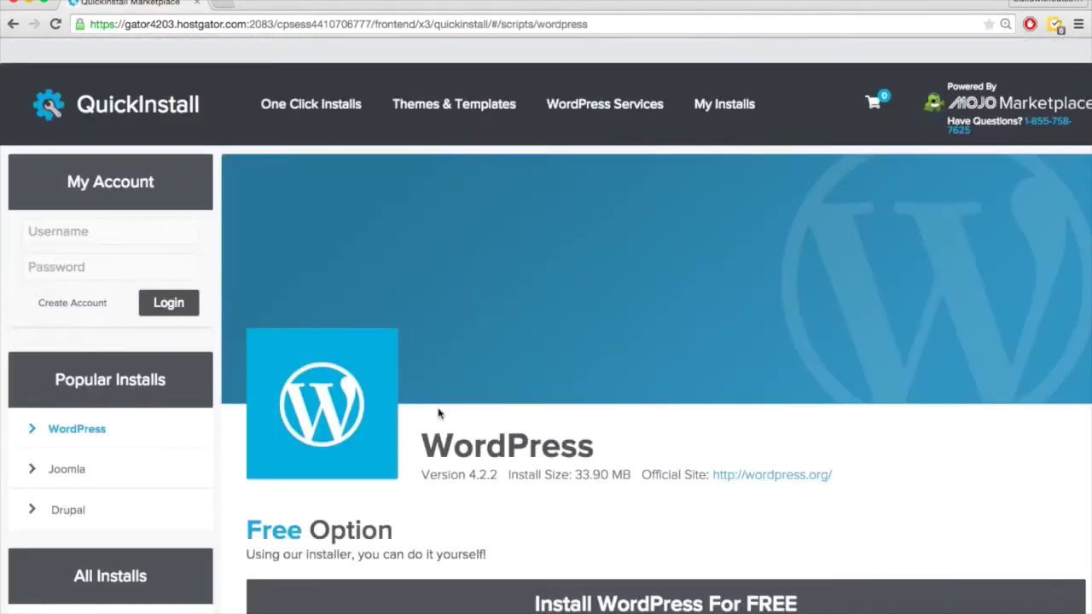
scroll(439, 415, "down", 4)
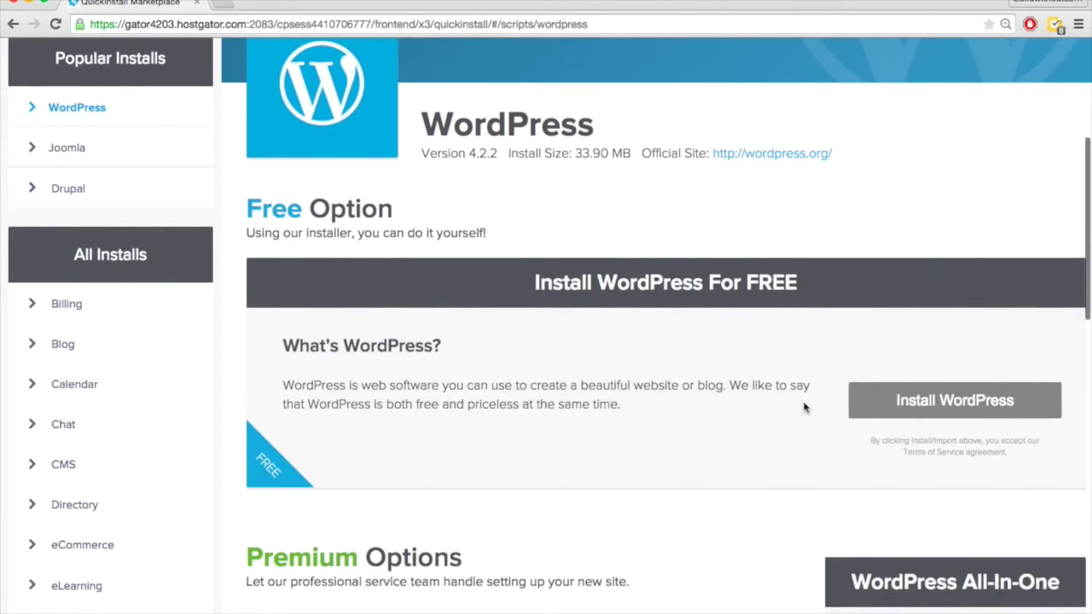
scroll(663, 432, "down", 4)
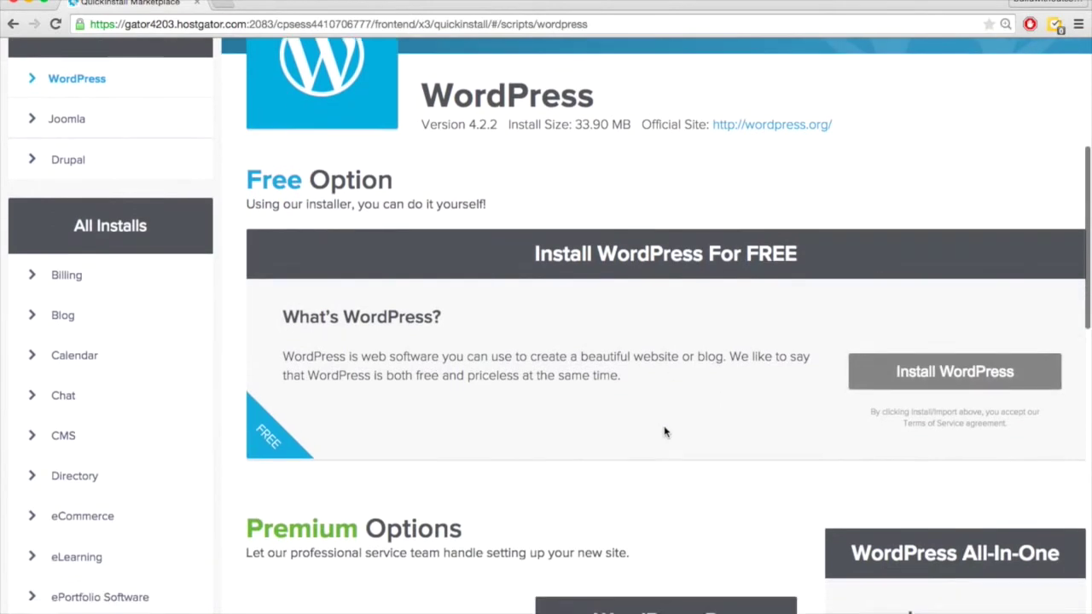
scroll(935, 436, "up", 5)
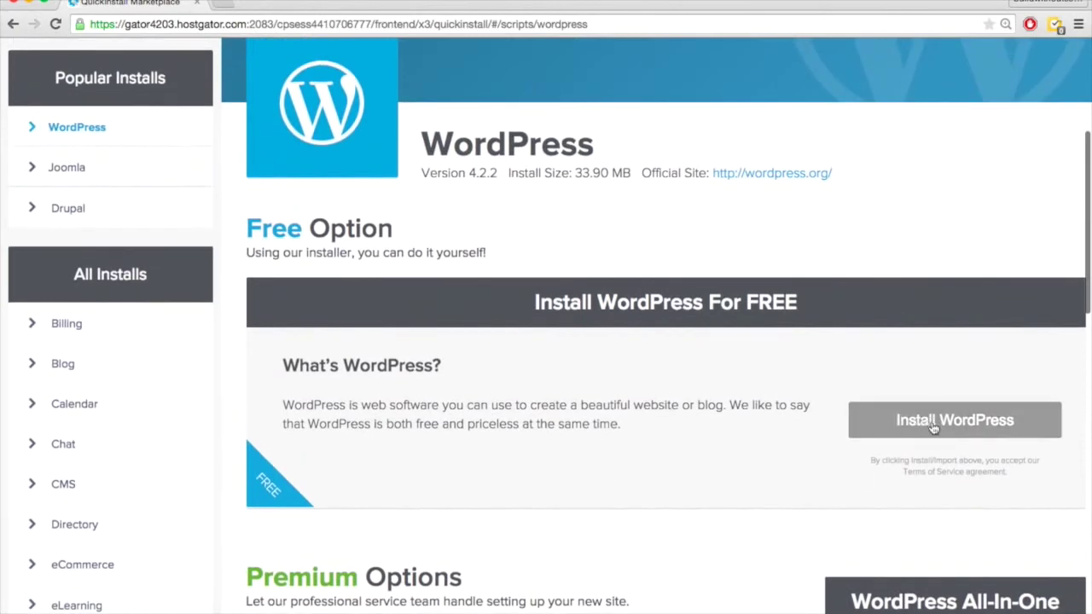
left_click(939, 428)
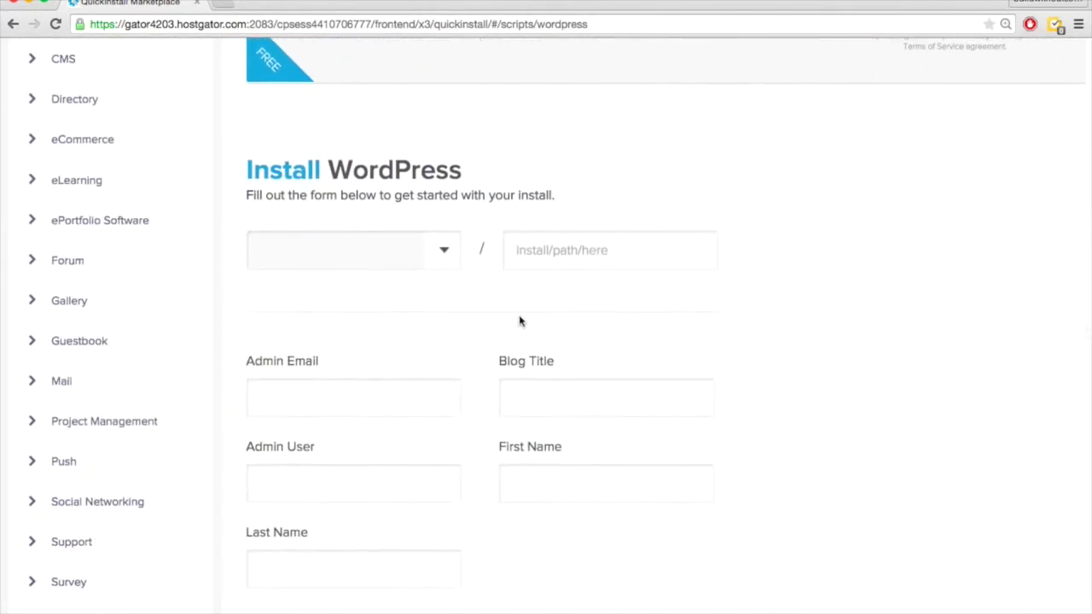
Select testbusiness.buildwithoutcode.com as the install domain for WordPress.
scroll(456, 321, "down", 2)
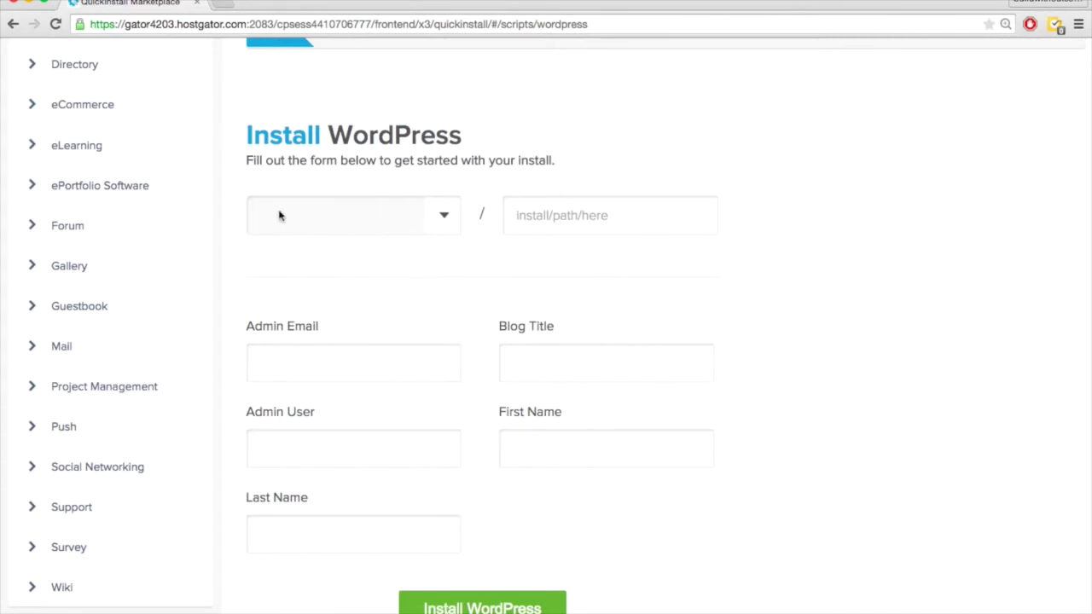
left_click(443, 219)
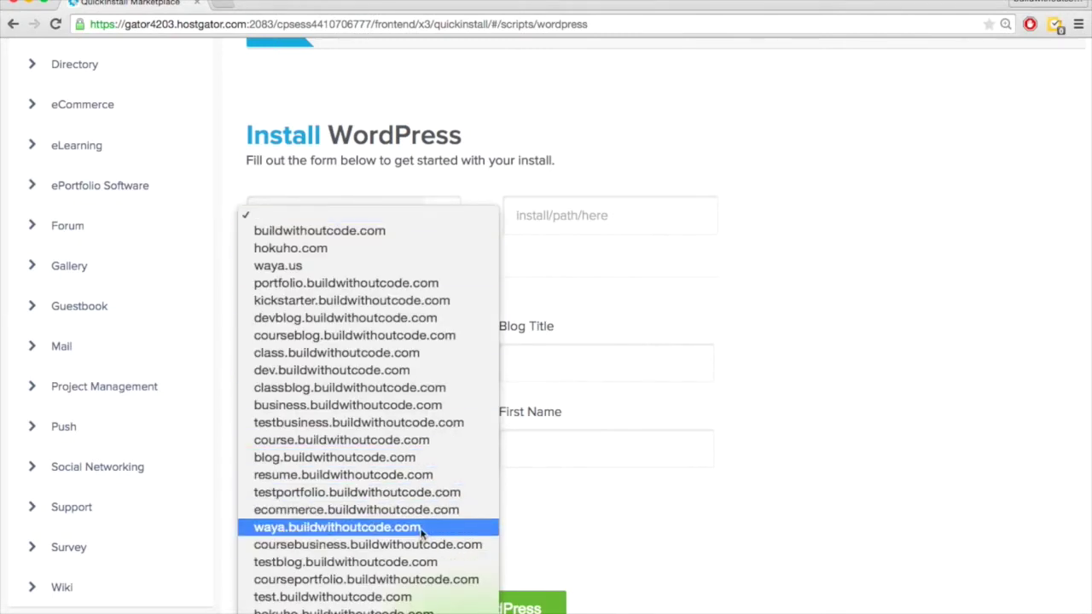
left_click(413, 422)
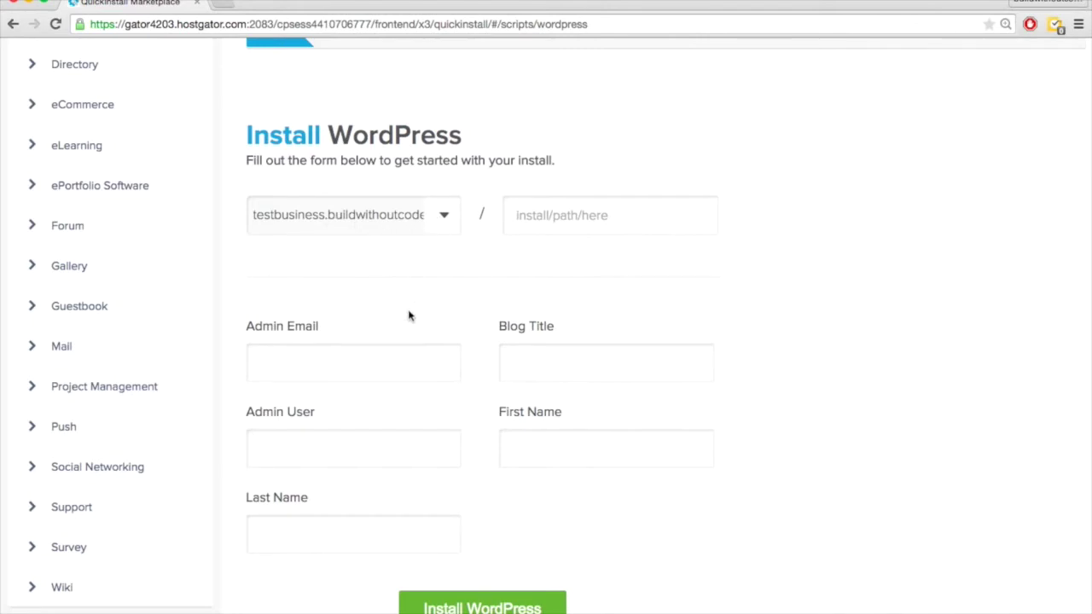
Fill in the admin's e-mail address and set the blog title to "Test Business Site".
scroll(408, 316, "down", 1)
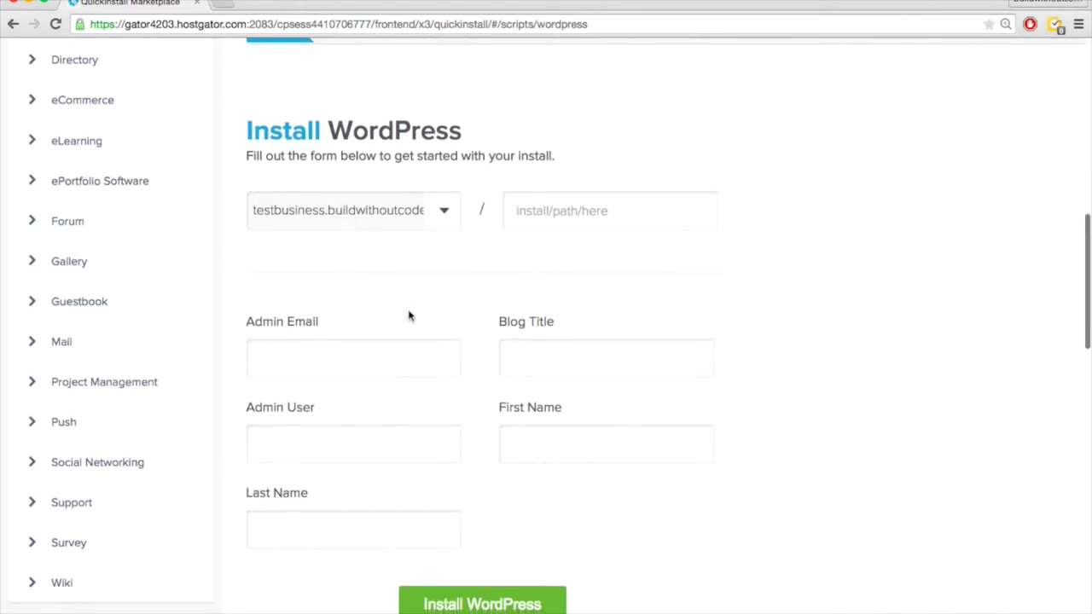
left_click(357, 359)
key("super+v")
left_click(539, 359)
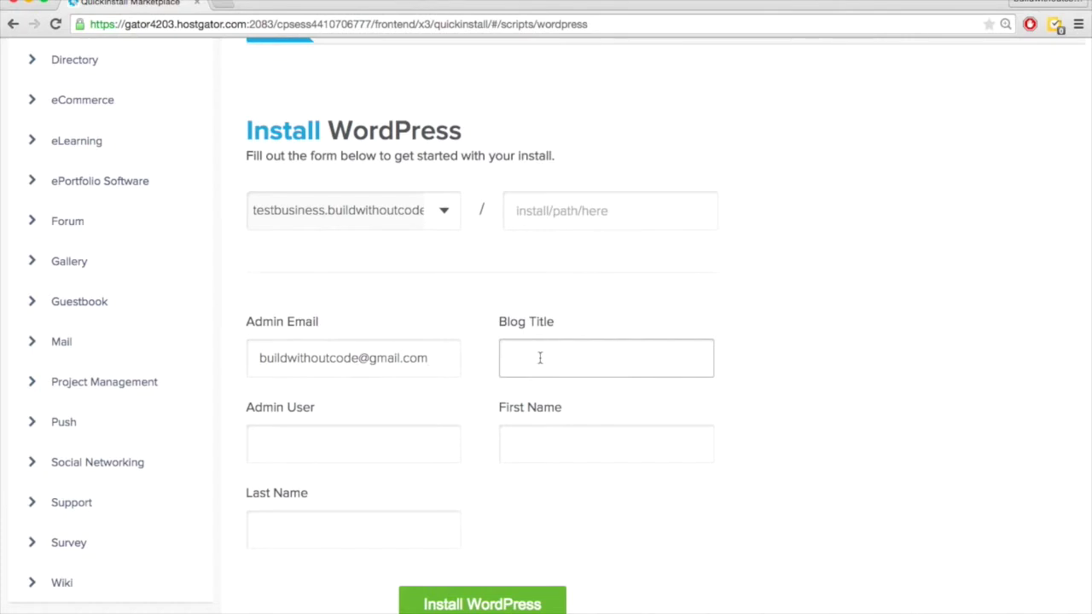
type("Test Business Site")
Fill in the admin username and the owner's first and last name, and start the WordPress installation.
left_click(370, 437)
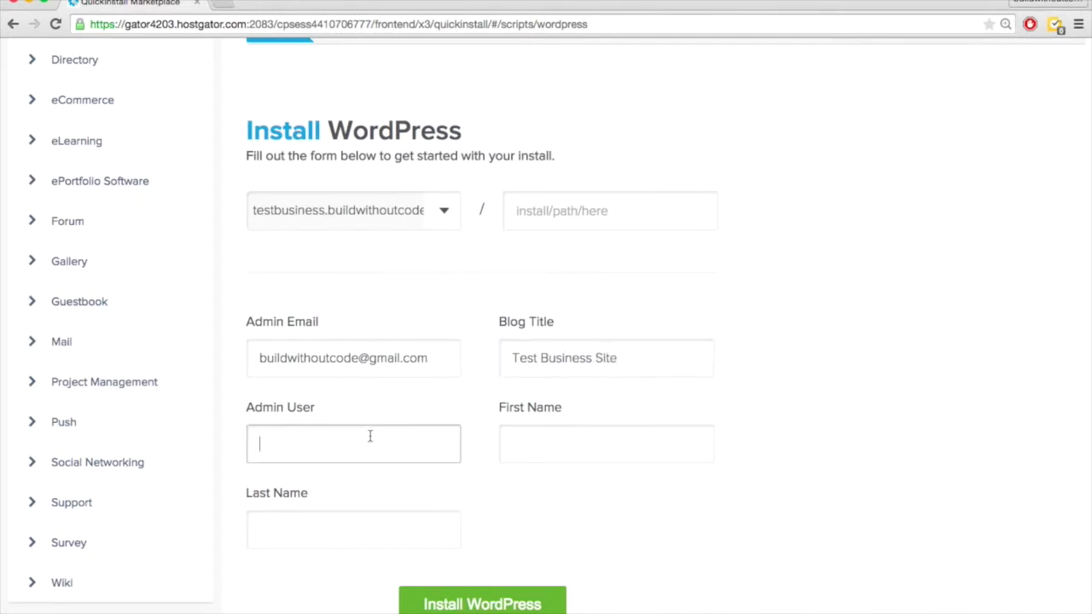
type("hoku")
left_click(555, 438)
type("Hoku")
key("Tab")
type("Ho")
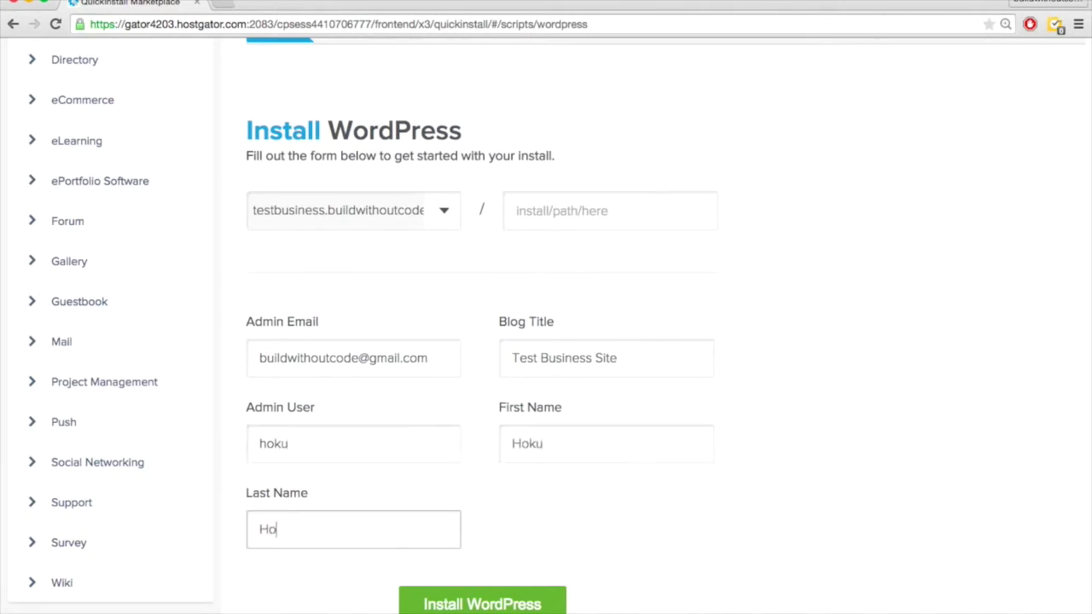
left_click(510, 601)
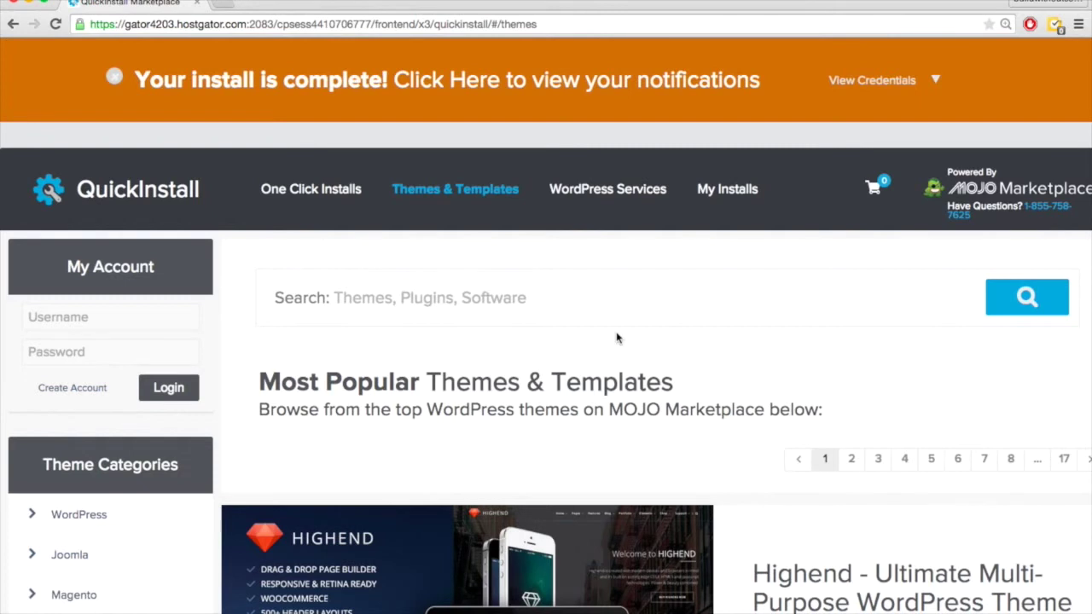
View the new install's credentials and open its admin area at testbusiness.buildwithoutcode.com/wp-admin.
left_click(891, 90)
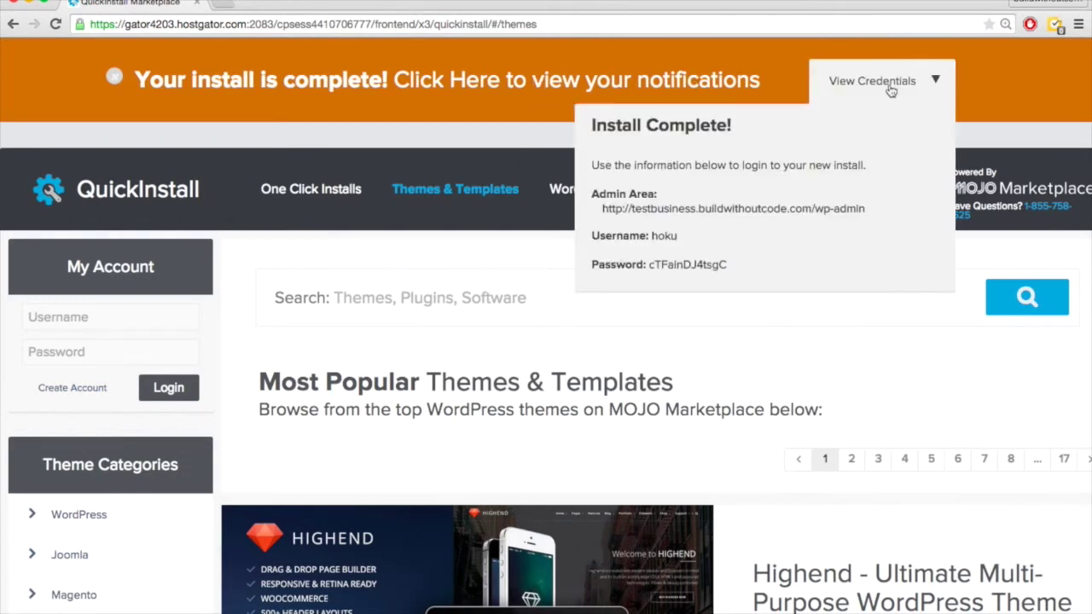
left_click(729, 217)
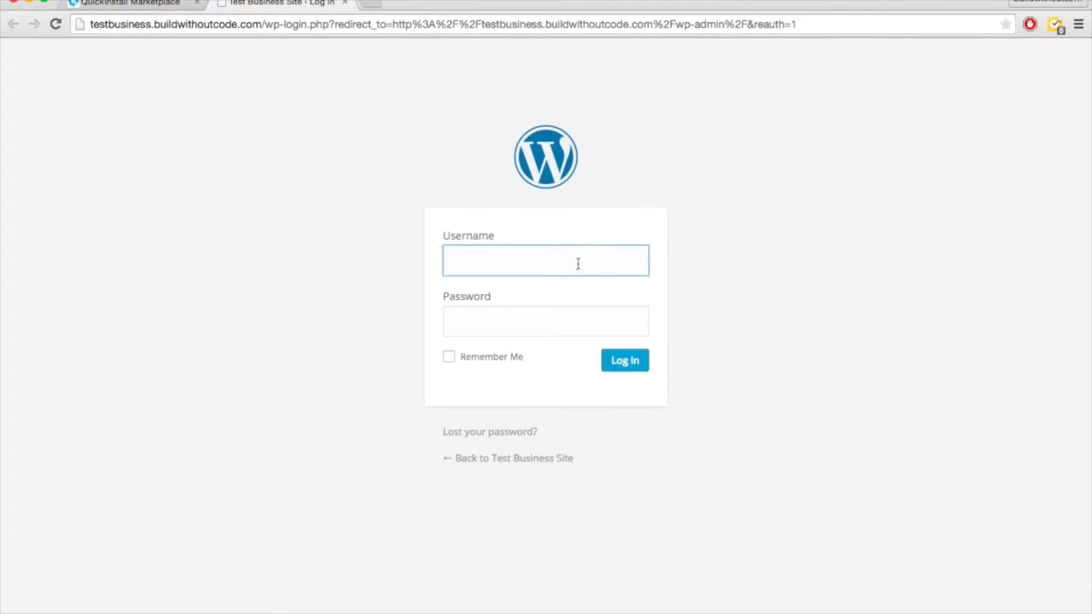
key("super+equal")
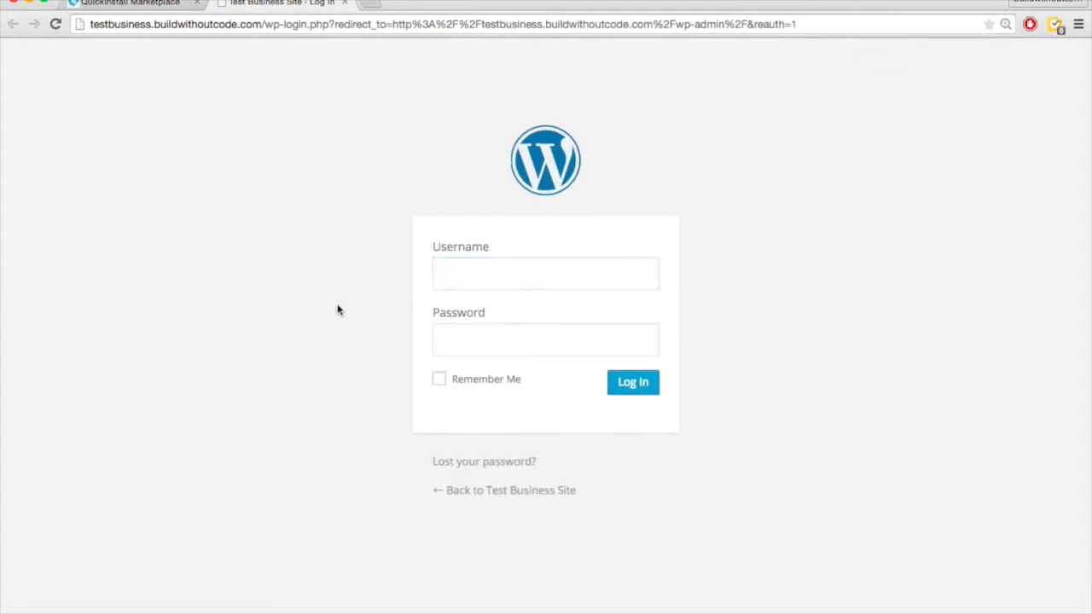
Copy the username from the QuickInstall credentials into the Username field of the WordPress login page.
key("ctrl+shift+Tab")
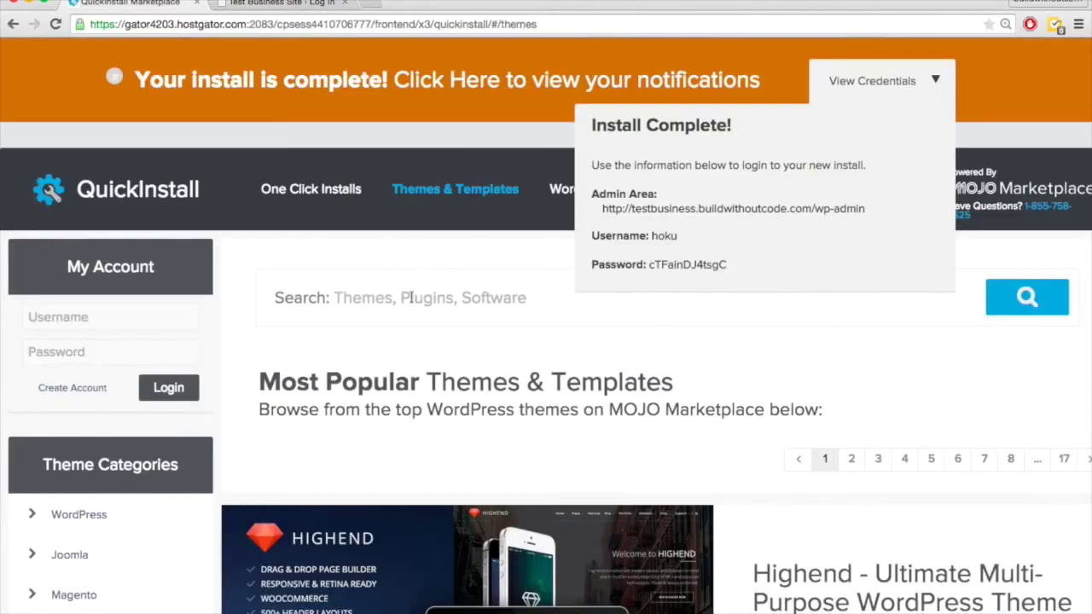
double_click(664, 236)
key("ctrl+c")
key("ctrl+Tab")
left_click(474, 270)
key("ctrl+v")
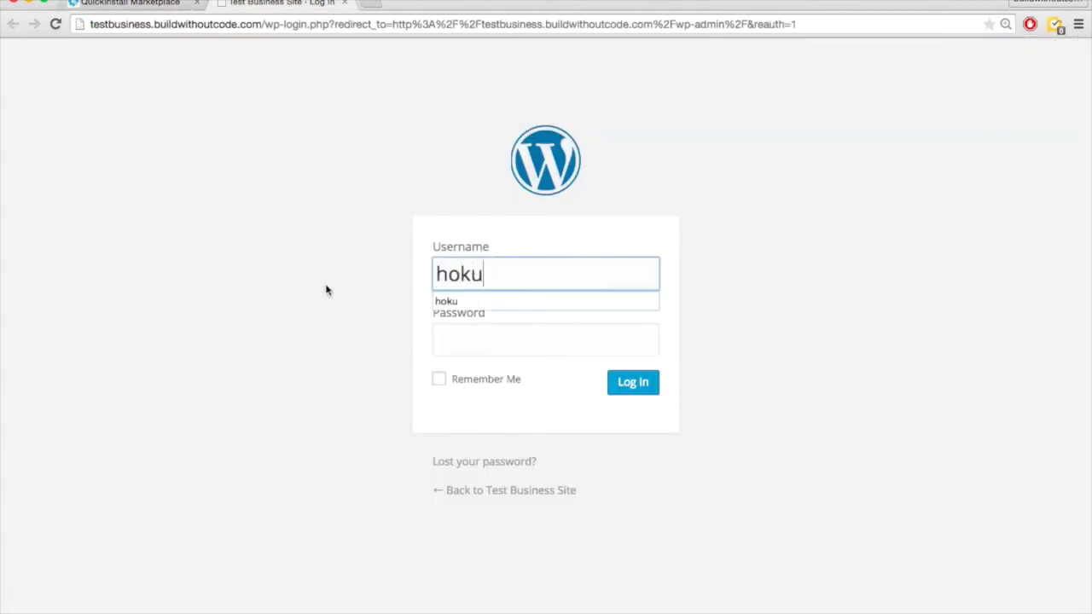
Copy the password from the QuickInstall credentials into the Password field of the WordPress login page.
key("ctrl+shift+Tab")
double_click(683, 265)
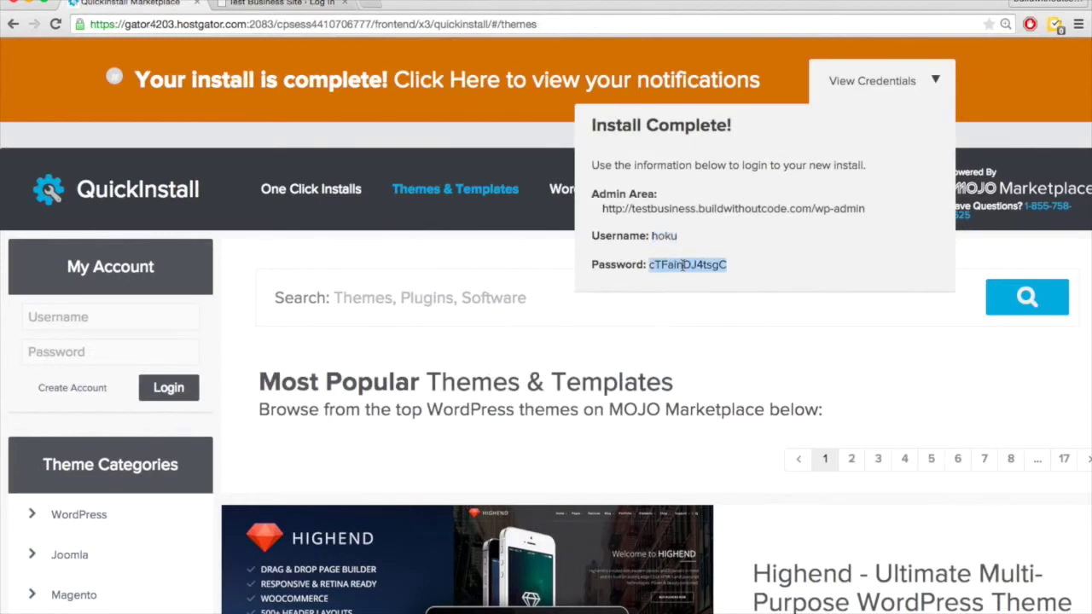
key("ctrl+c")
key("ctrl+Tab")
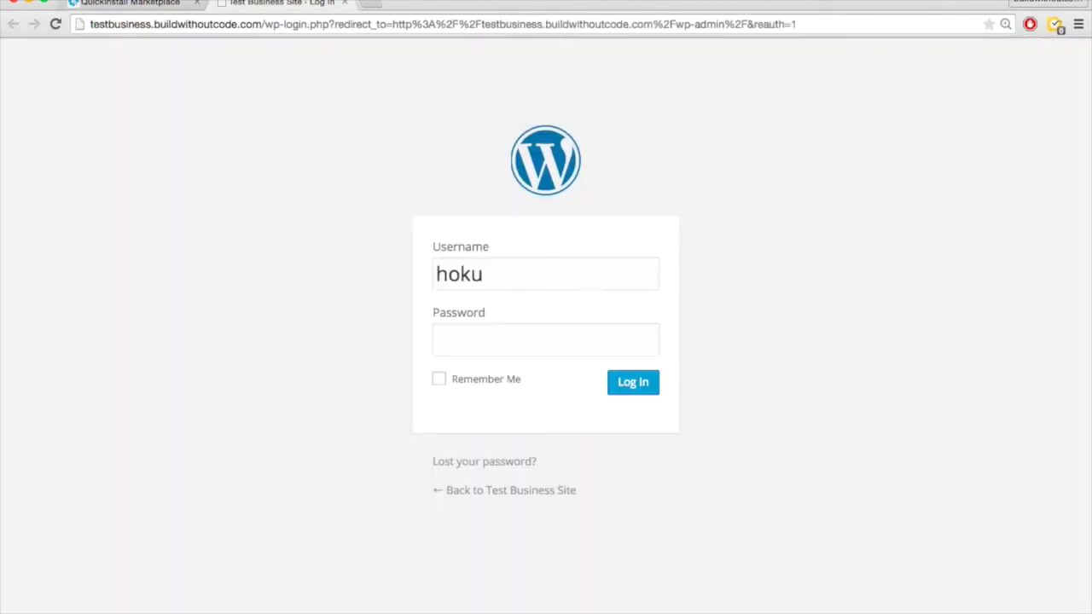
left_click(508, 333)
key("ctrl+v")
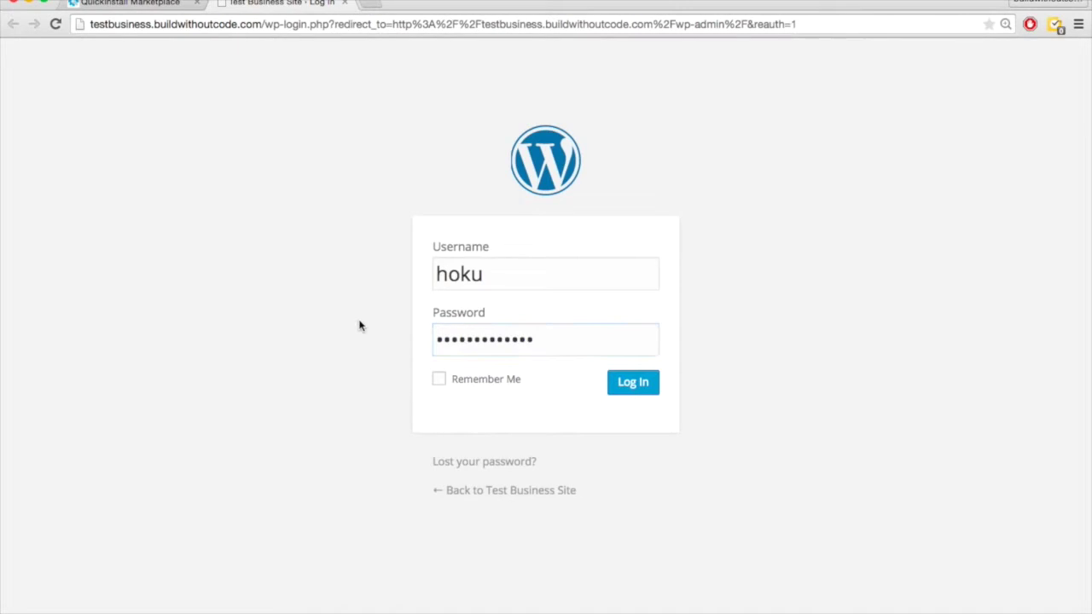
Recheck the install credentials, enable Remember Me on the WordPress login page and log in.
key("ctrl+shift+Tab")
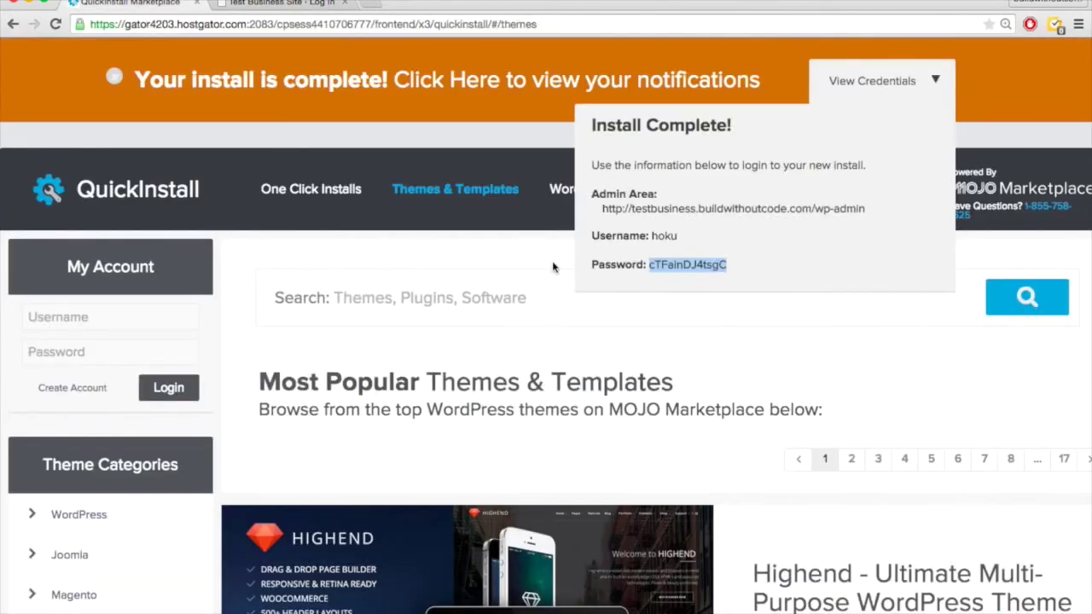
left_click(650, 258)
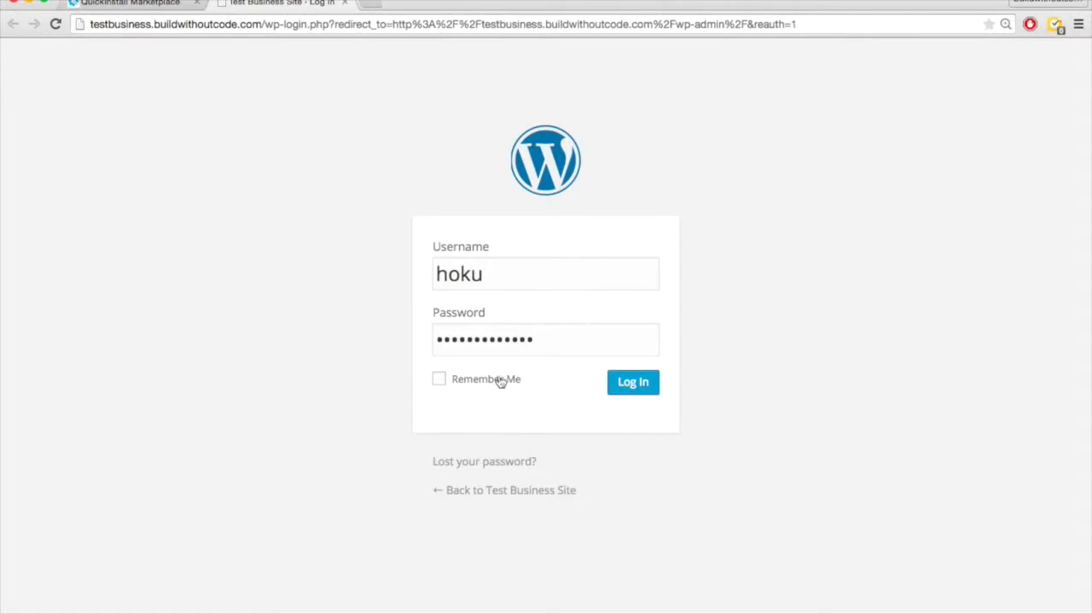
left_click(439, 380)
left_click(644, 389)
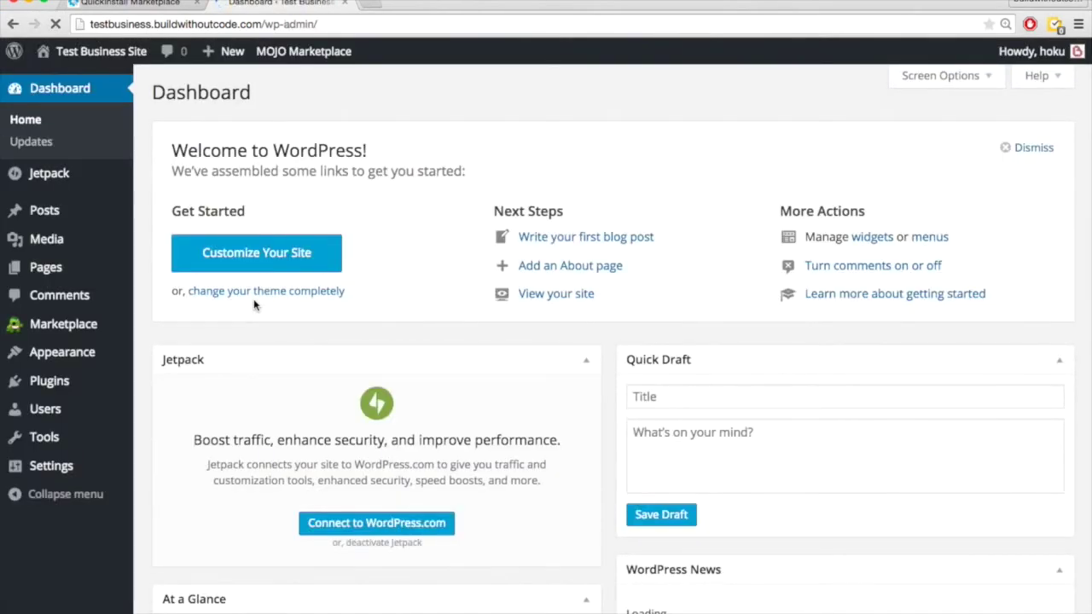
key("super+equal")
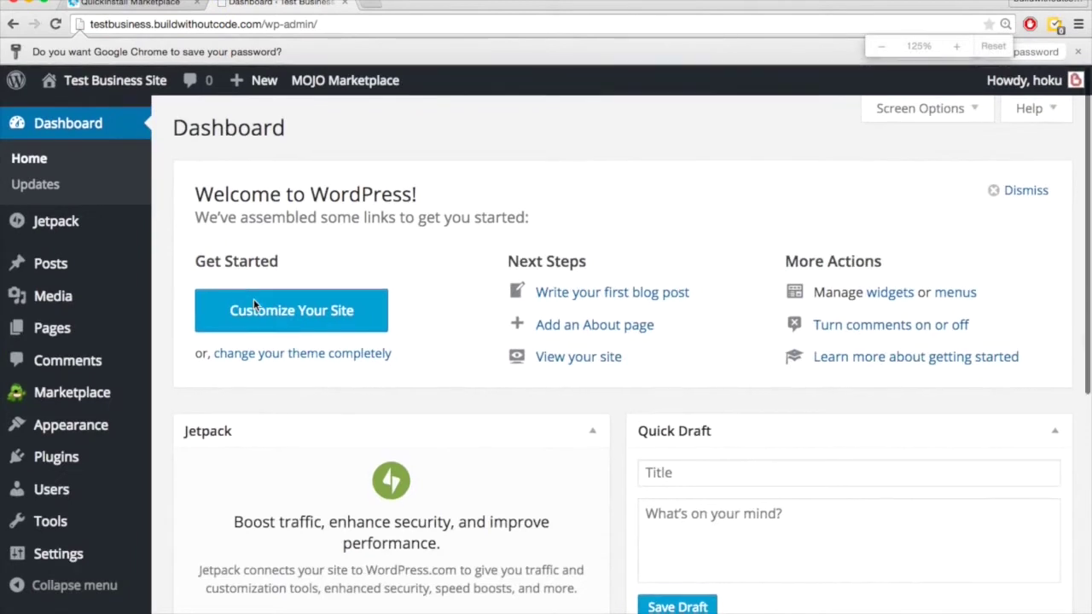
scroll(190, 244, "down", 1)
scroll(190, 244, "up", 1)
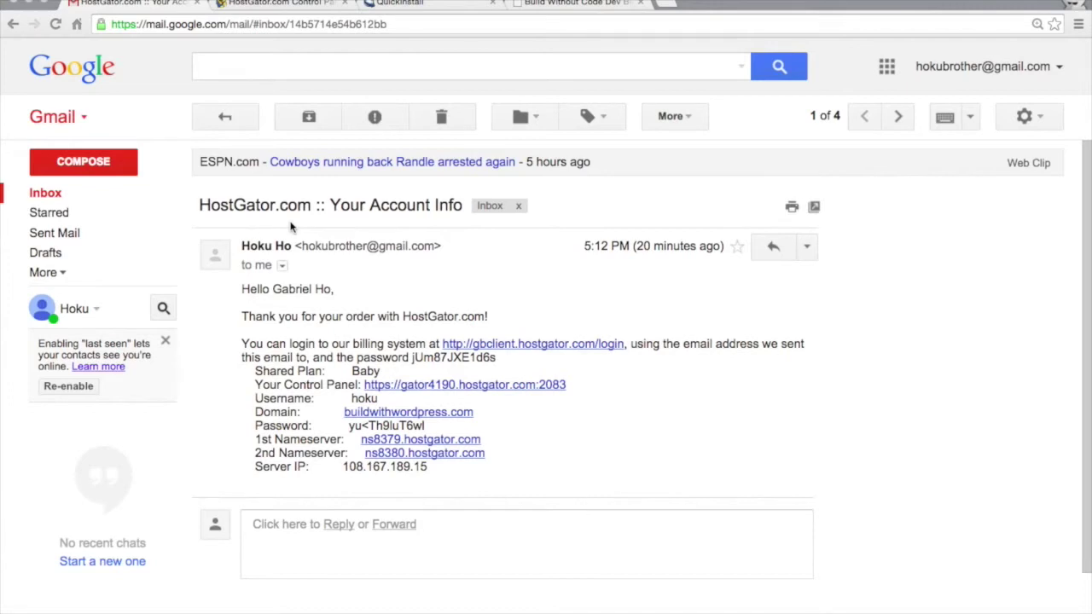
Compare the username and password in the HostGator account email with the QuickInstall credentials and the HostGator control panel.
left_click_drag(349, 426, 425, 426)
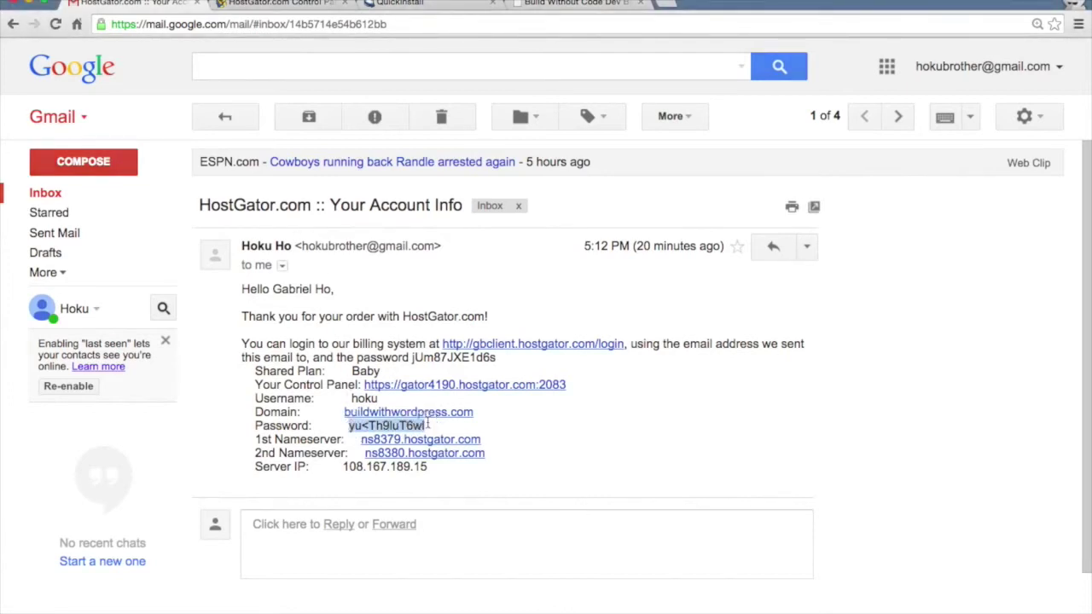
left_click(431, 5)
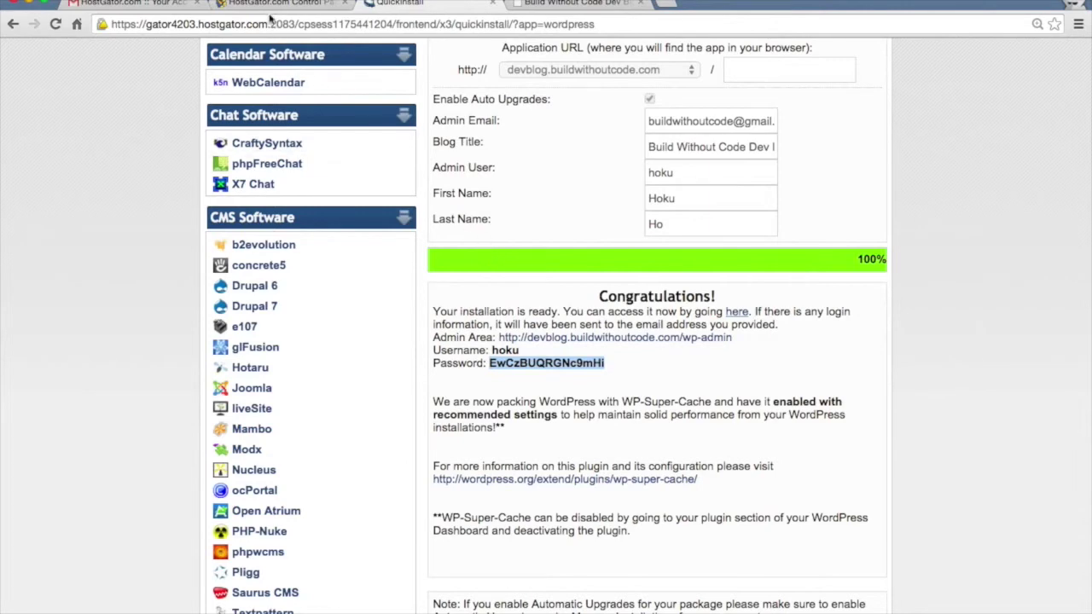
left_click(231, 4)
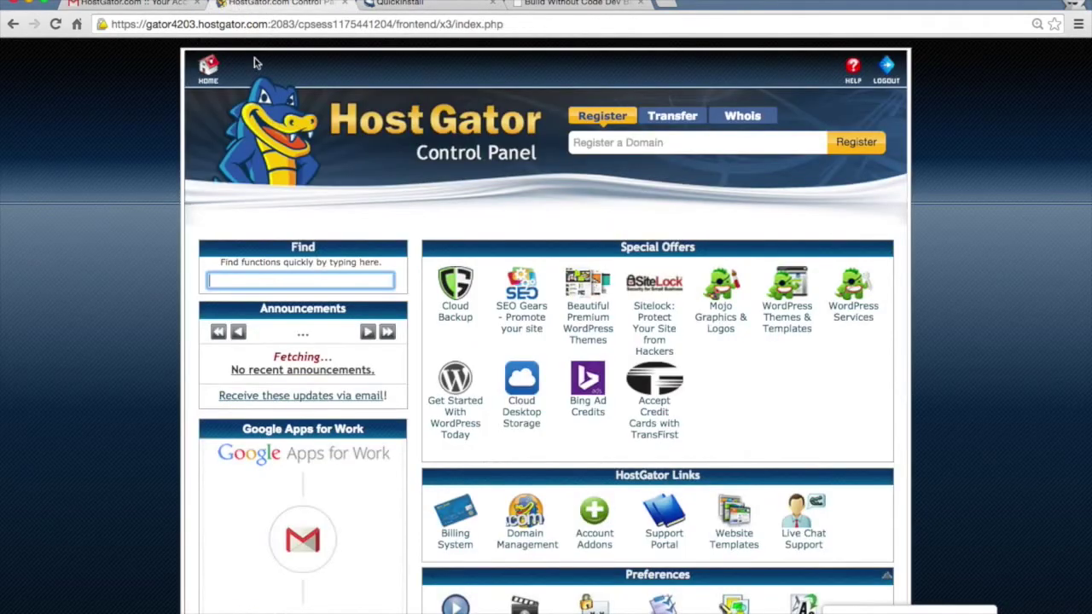
left_click(143, 4)
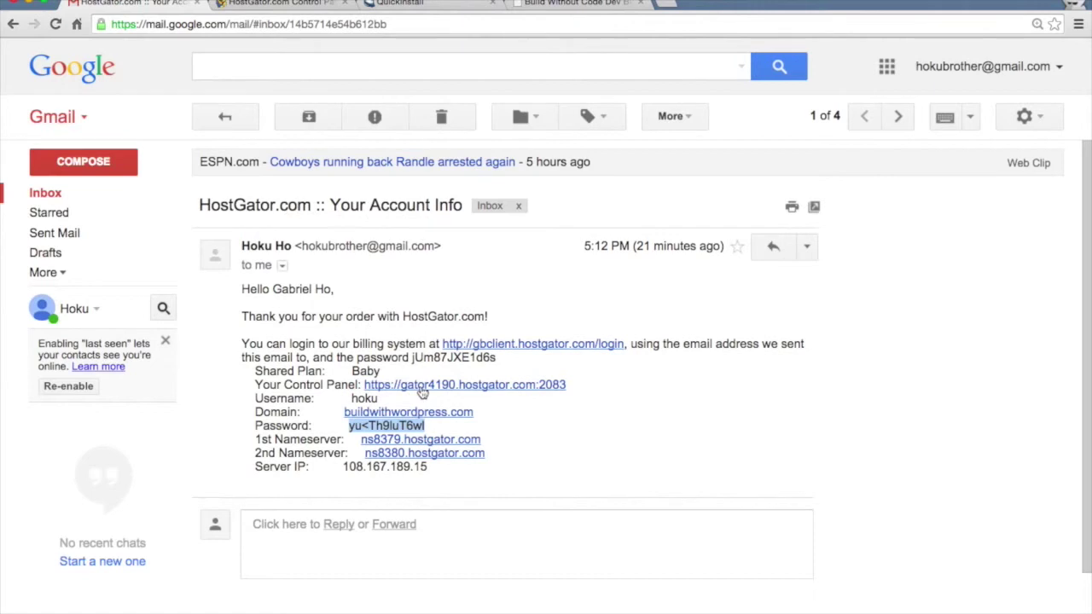
double_click(364, 399)
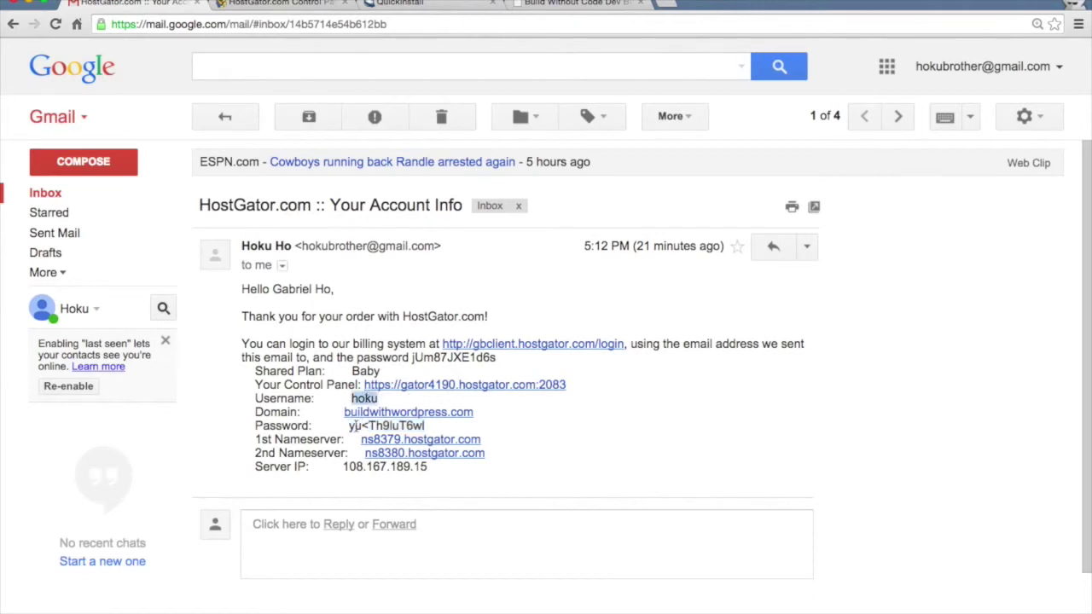
Copy the hosting password from the HostGator account email into the Old Password field of the control panel's Change Password page.
left_click_drag(349, 425, 426, 425)
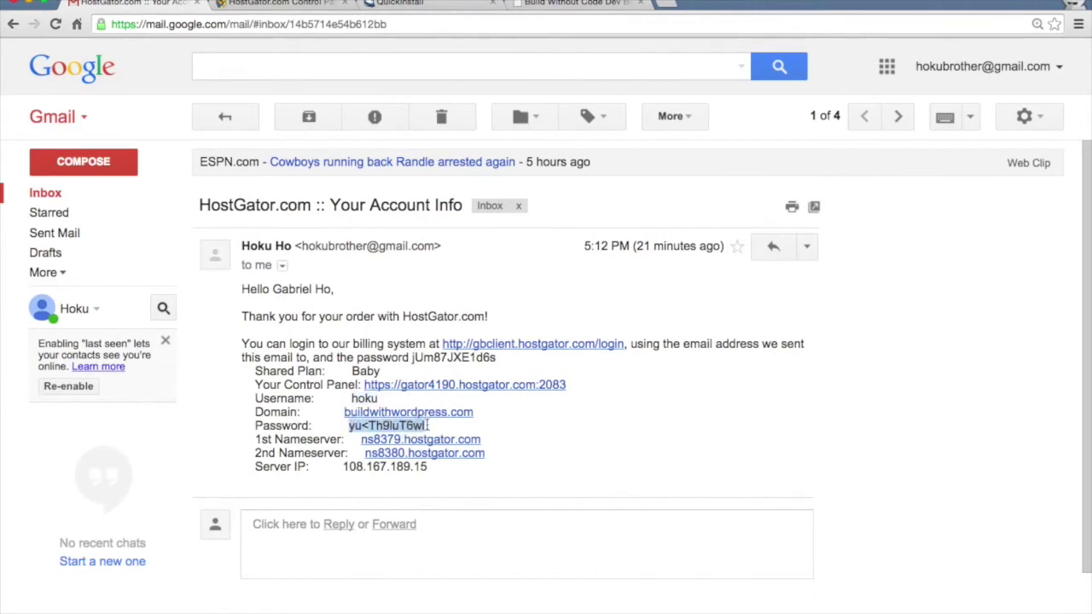
left_click(294, 4)
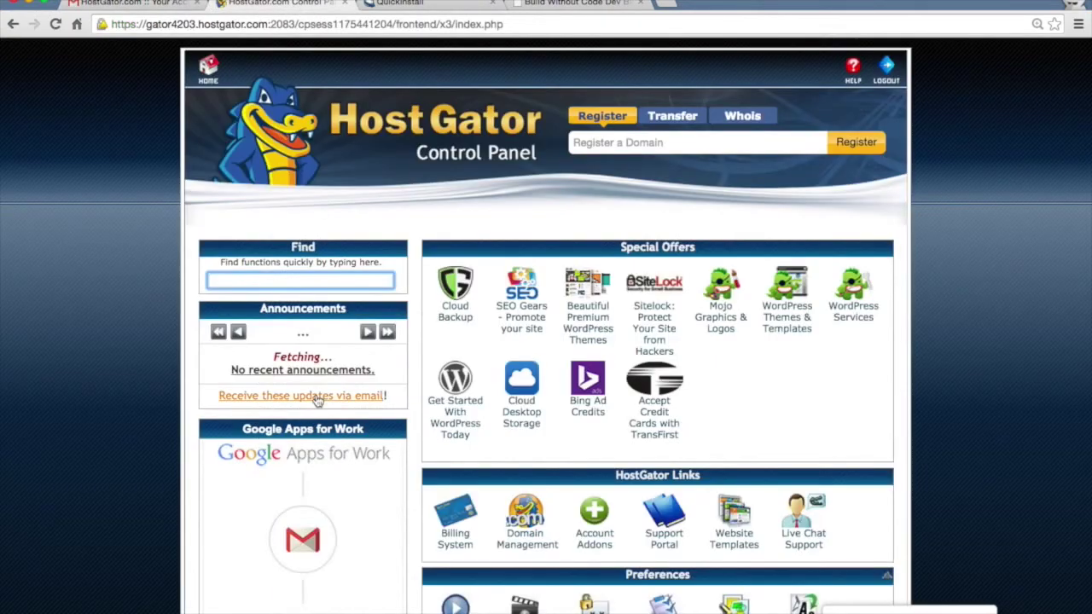
scroll(317, 399, "down", 4)
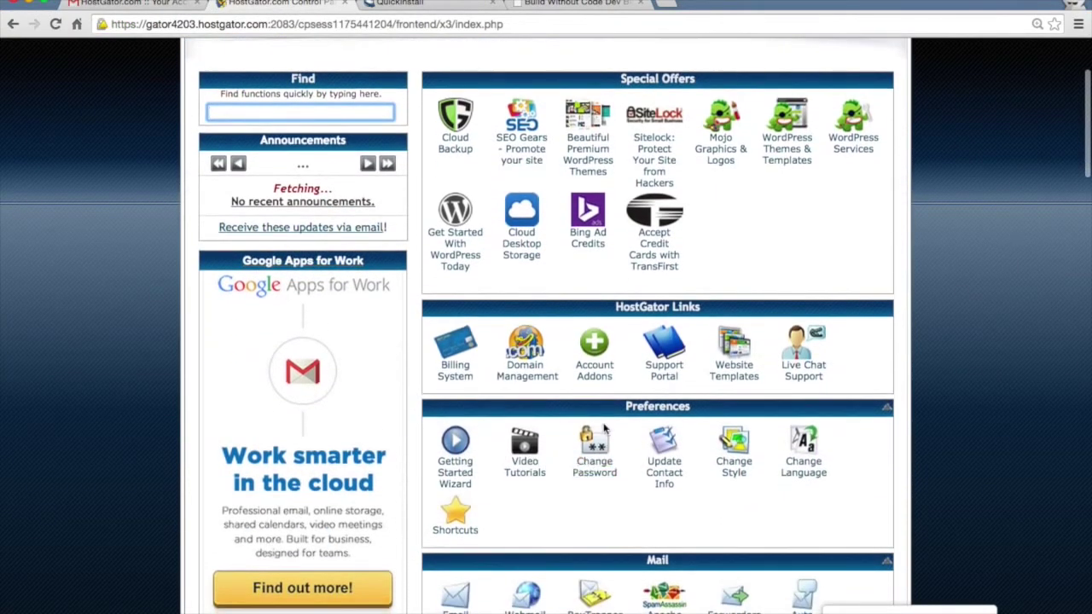
left_click(595, 468)
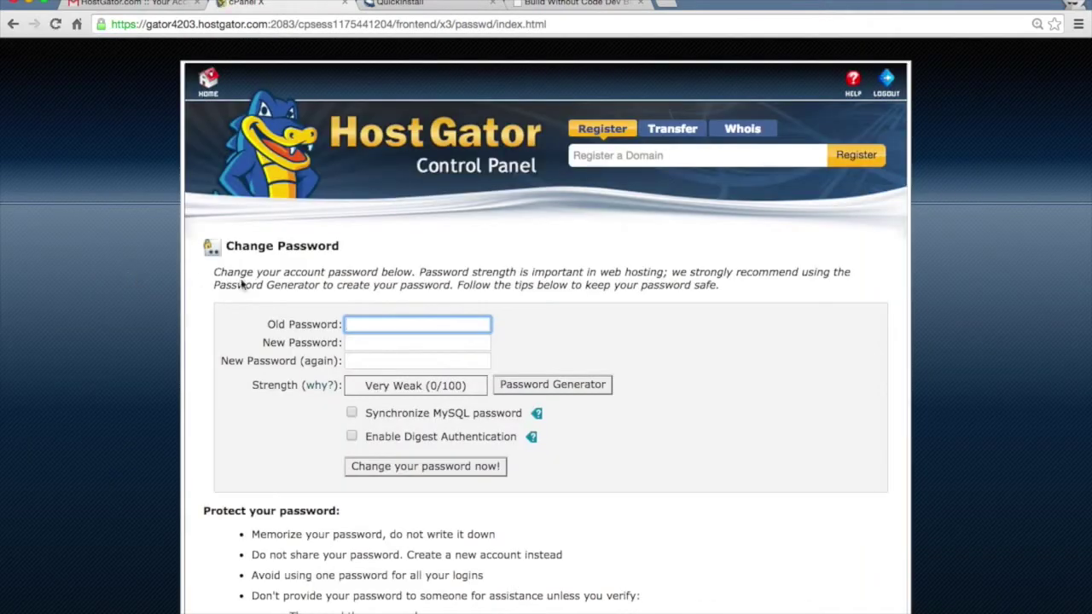
left_click(155, 6)
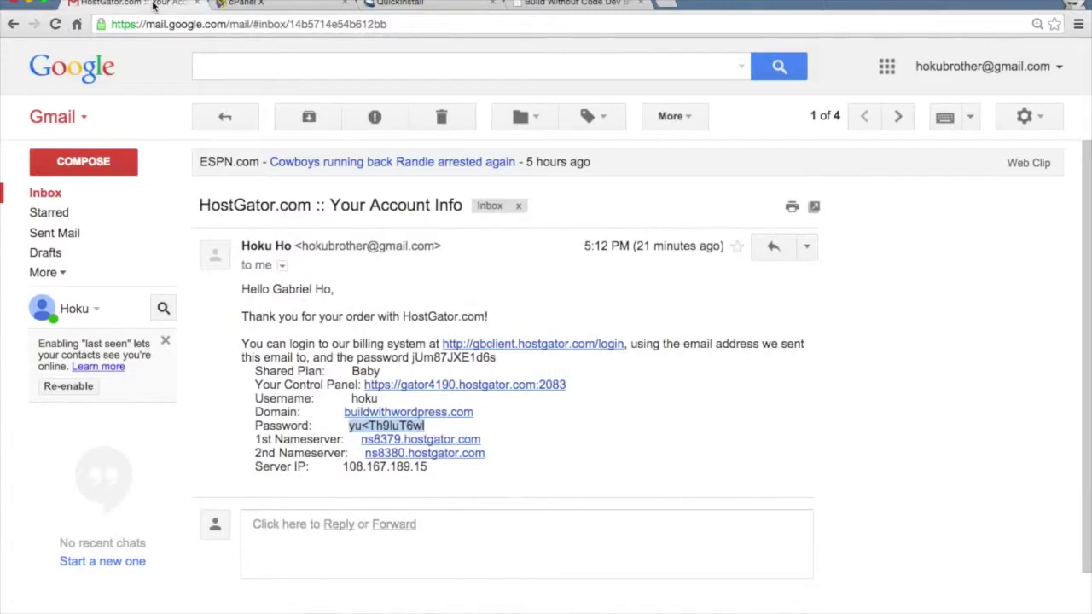
left_click(282, 6)
key("super+v")
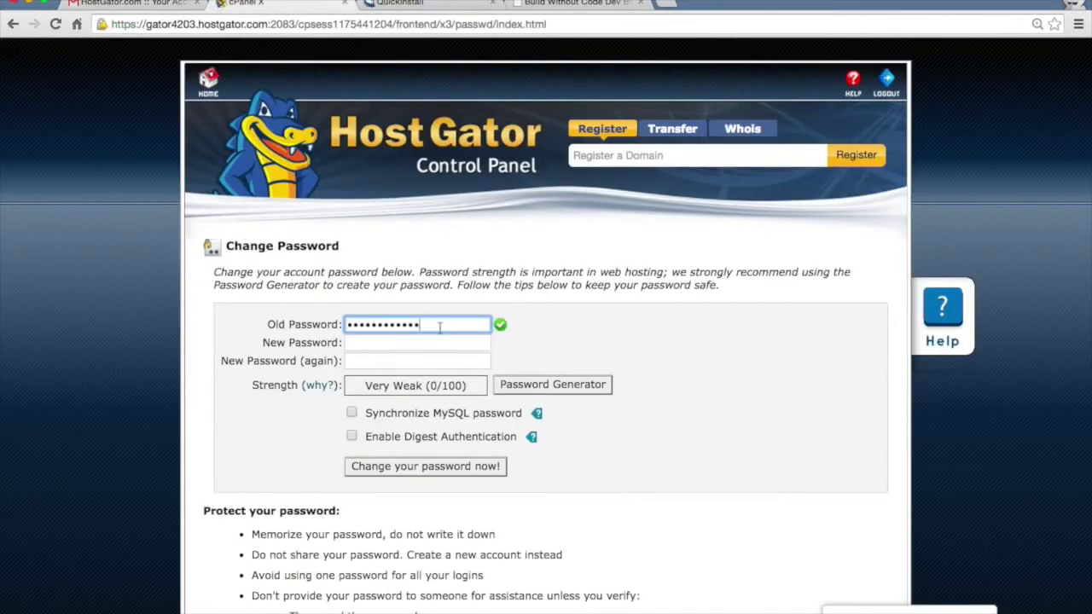
left_click(421, 343)
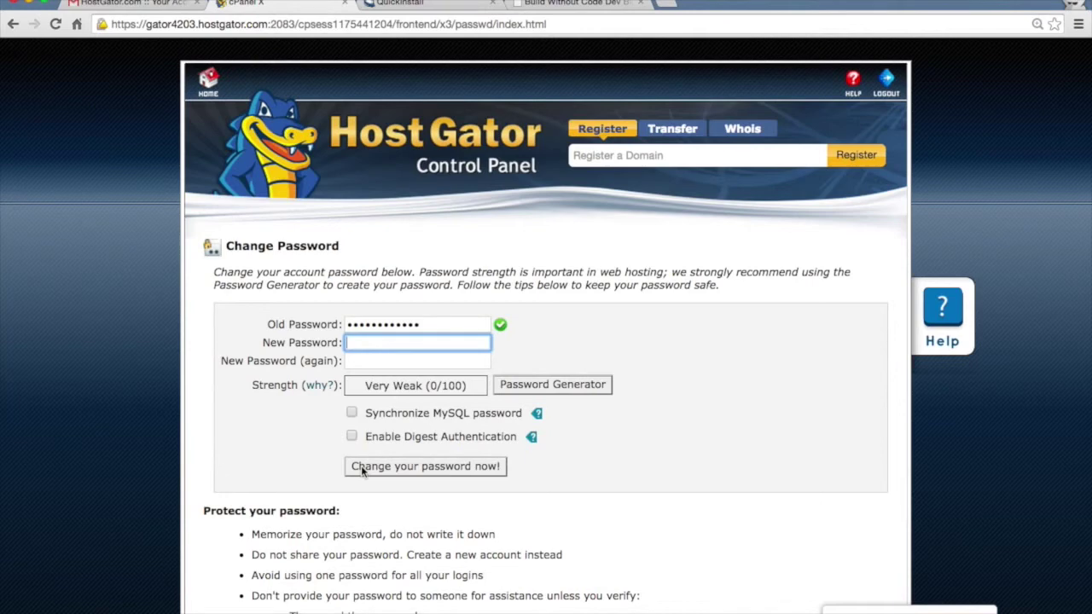
Copy the WordPress password from the QuickInstall credentials into the Password field of the devblog.buildwithoutcode.com login page and log in.
left_click(398, 4)
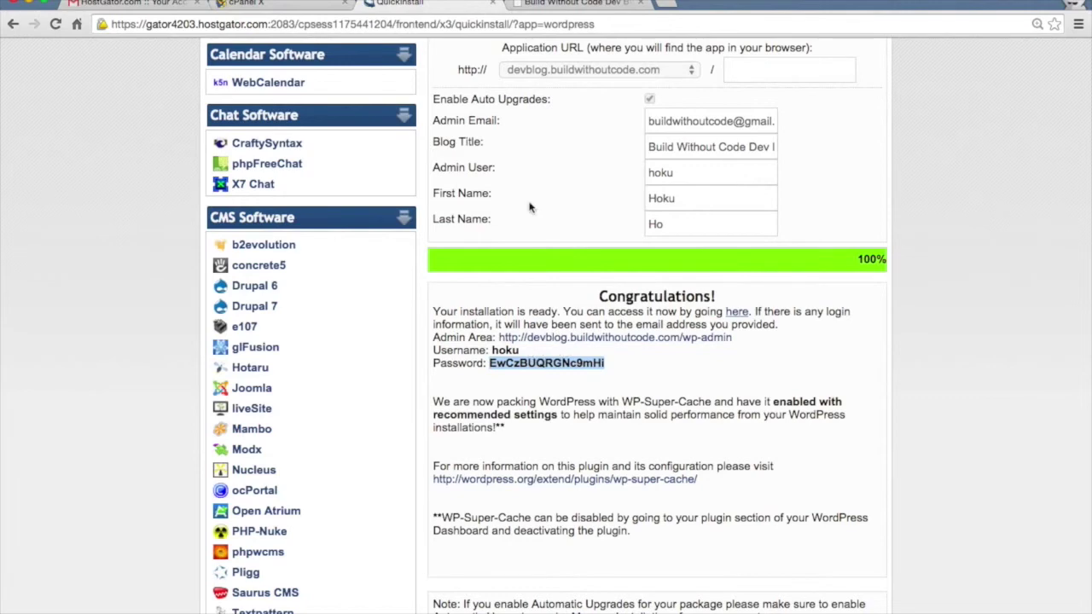
left_click(572, 4)
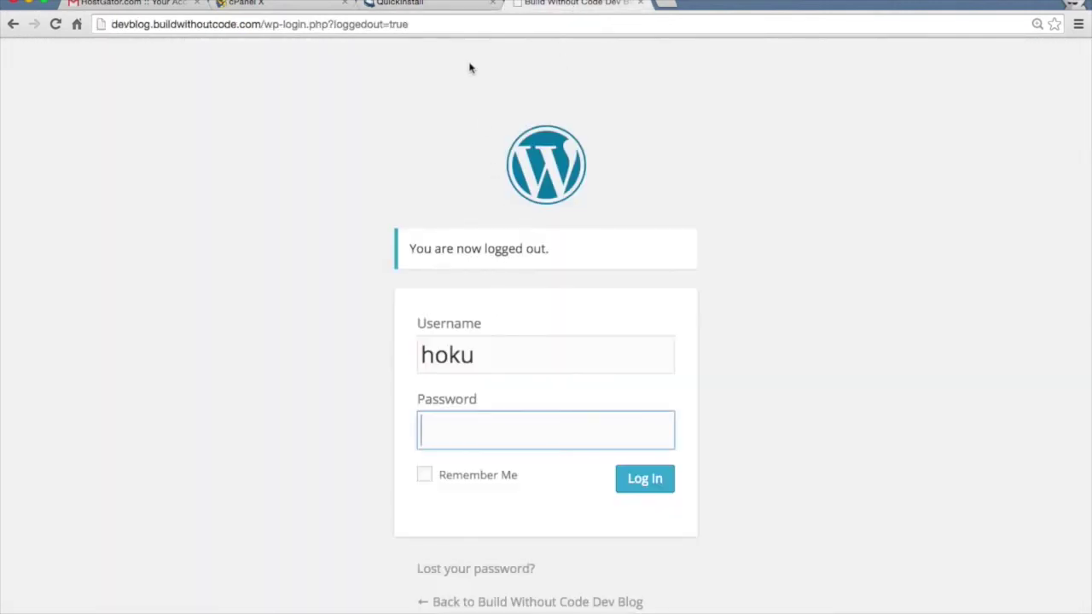
left_click(446, 3)
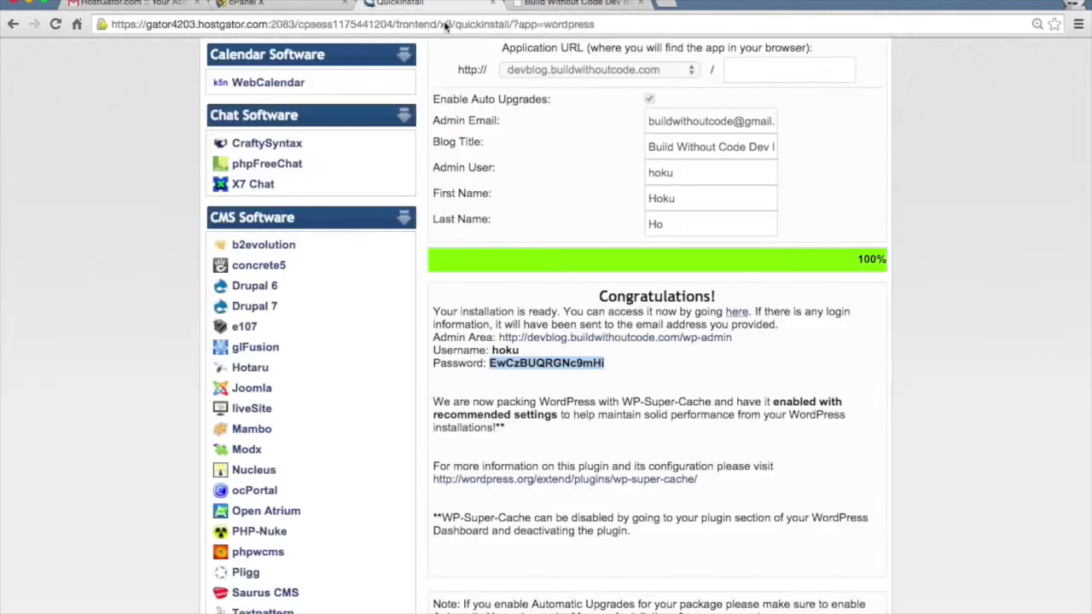
double_click(508, 351)
double_click(508, 364)
left_click(553, 5)
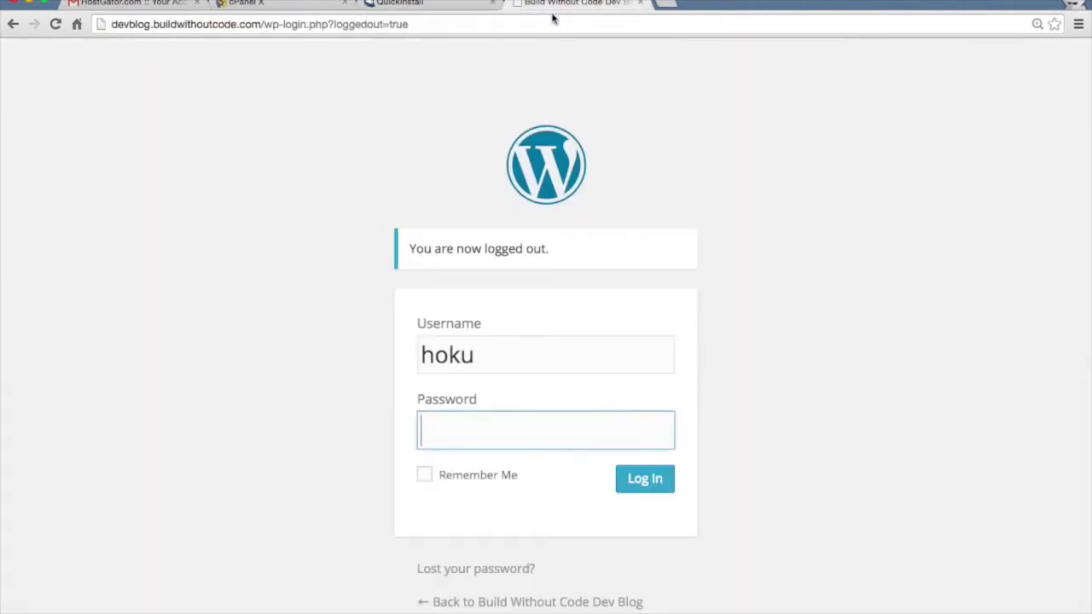
key("ctrl+v")
left_click(639, 479)
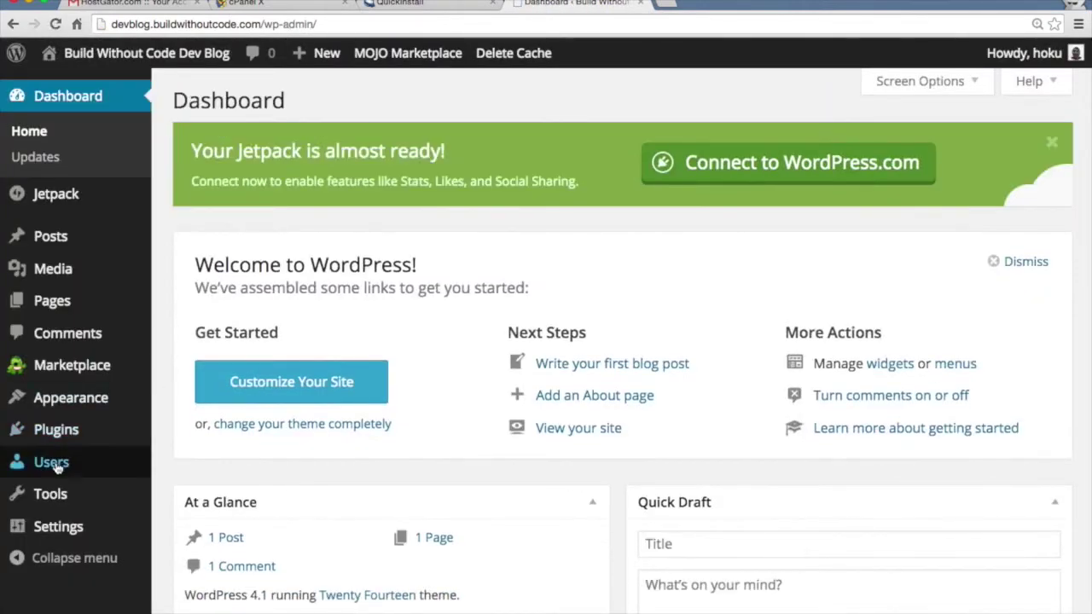
Open the administrator's profile from the list of all users and go to the New Password and Repeat New Password fields.
mouse_move(85, 465)
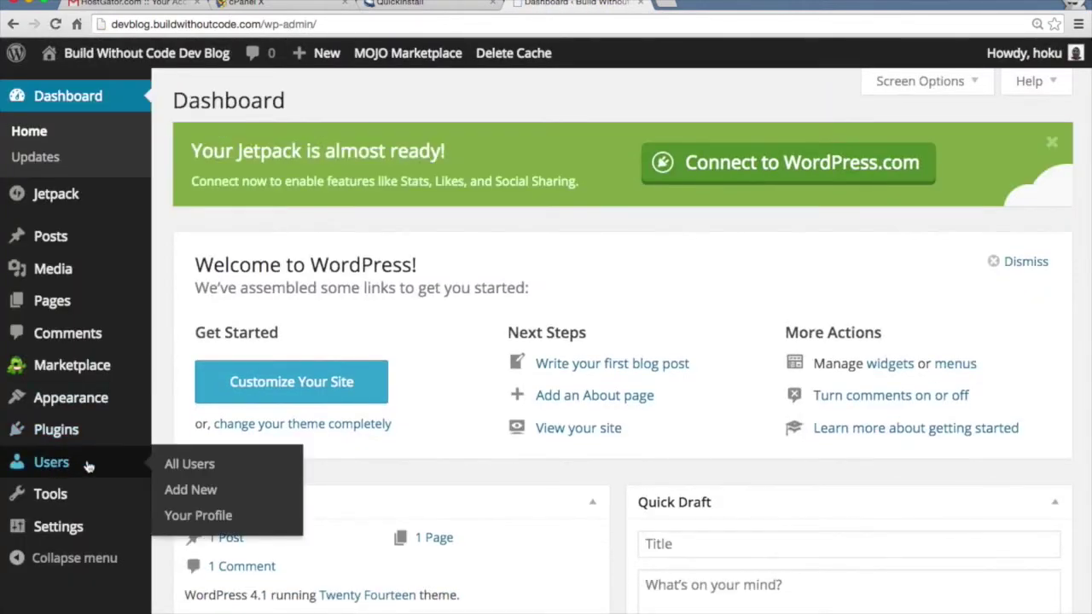
left_click(193, 465)
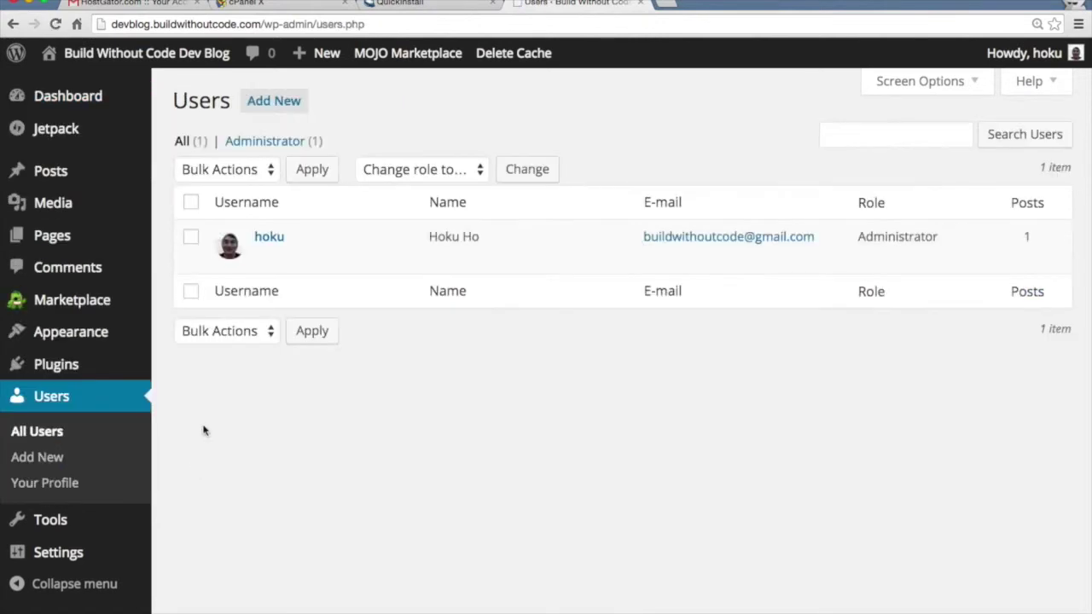
mouse_move(252, 258)
left_click(266, 257)
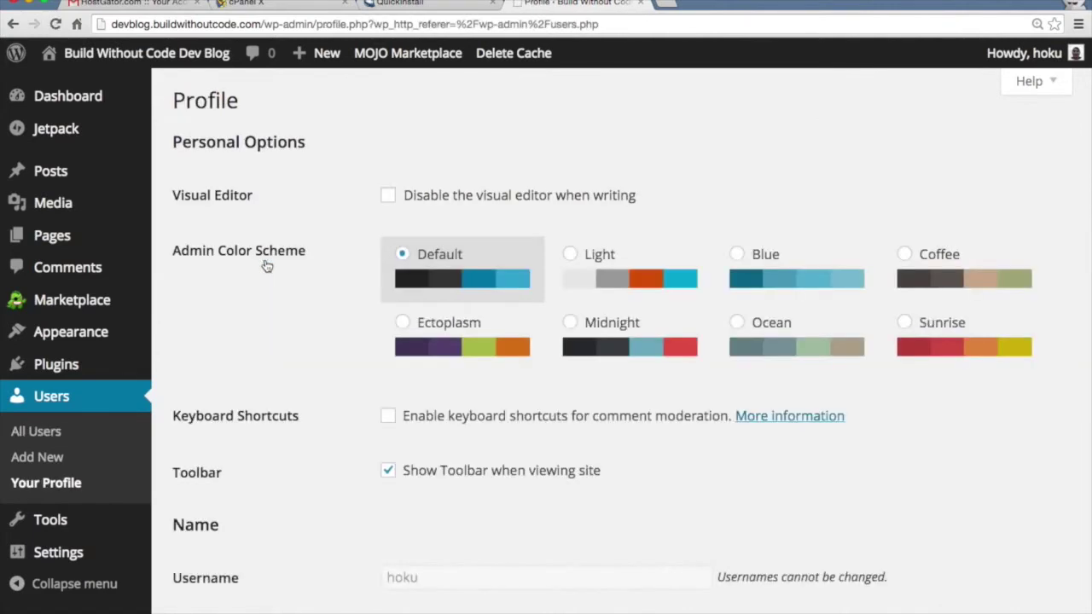
scroll(287, 381, "down", 10)
scroll(287, 382, "down", 5)
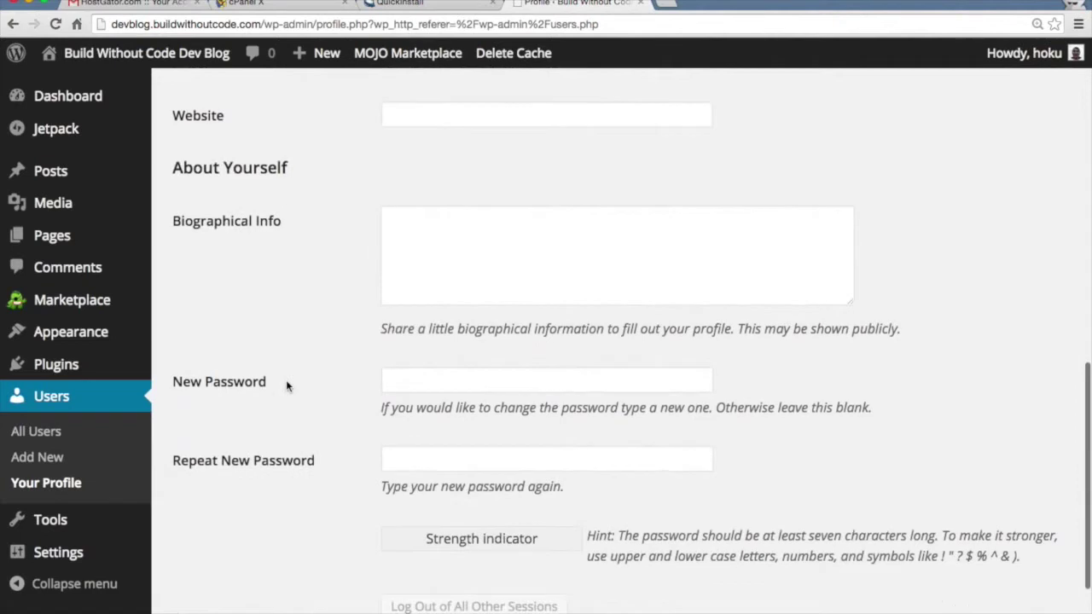
left_click(419, 288)
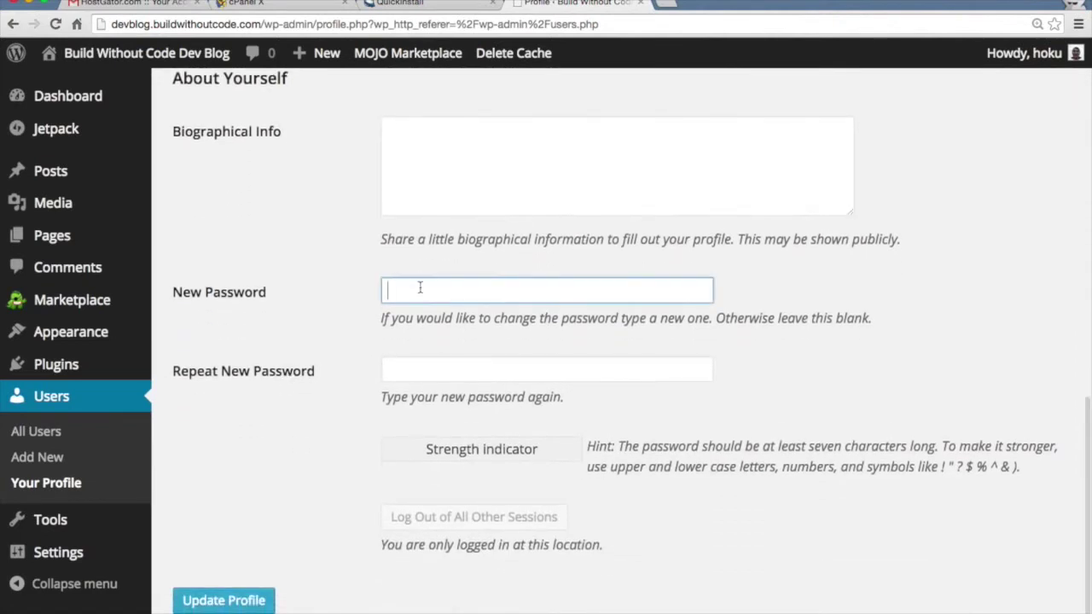
left_click(393, 376)
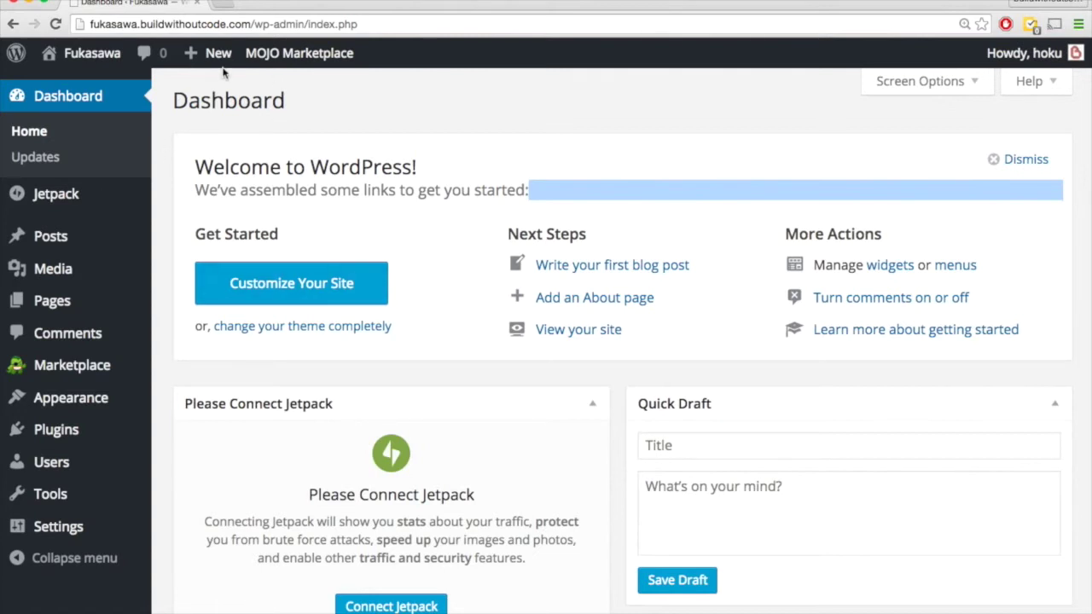
Deactivate Hostgator WalkMe Plugin and MOJO Marketplace together with a bulk action on the Fukasawa site's installed plugins.
mouse_move(73, 433)
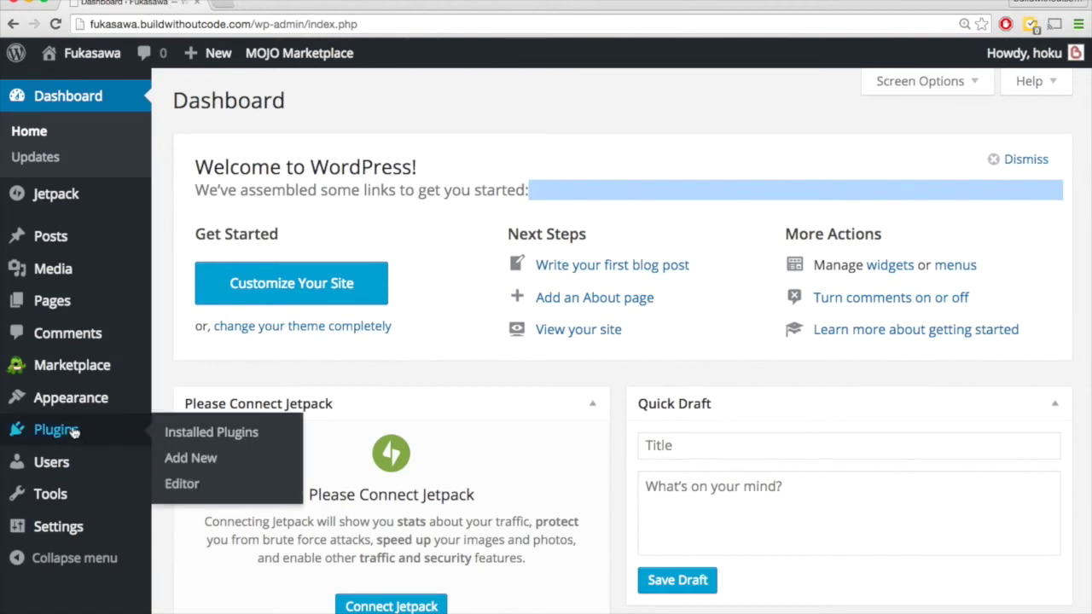
left_click(61, 432)
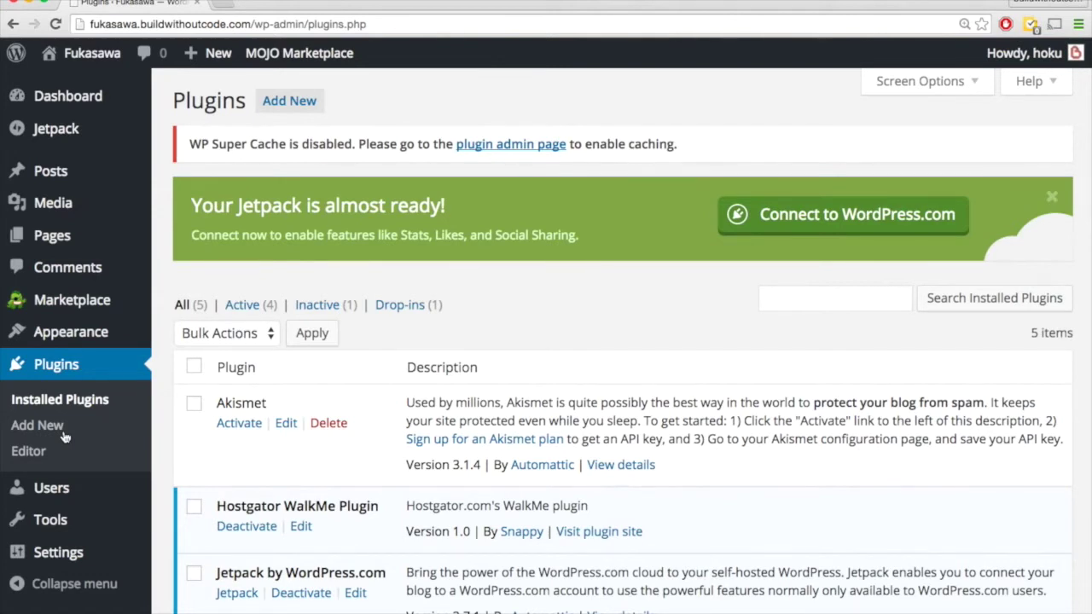
scroll(64, 437, "down", 5)
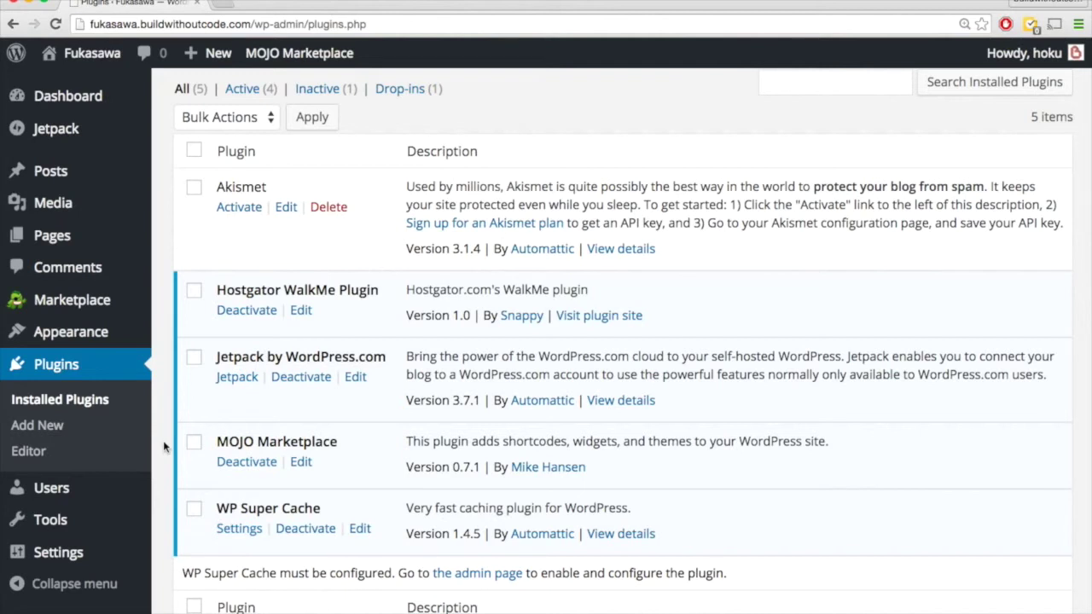
scroll(163, 440, "down", 1)
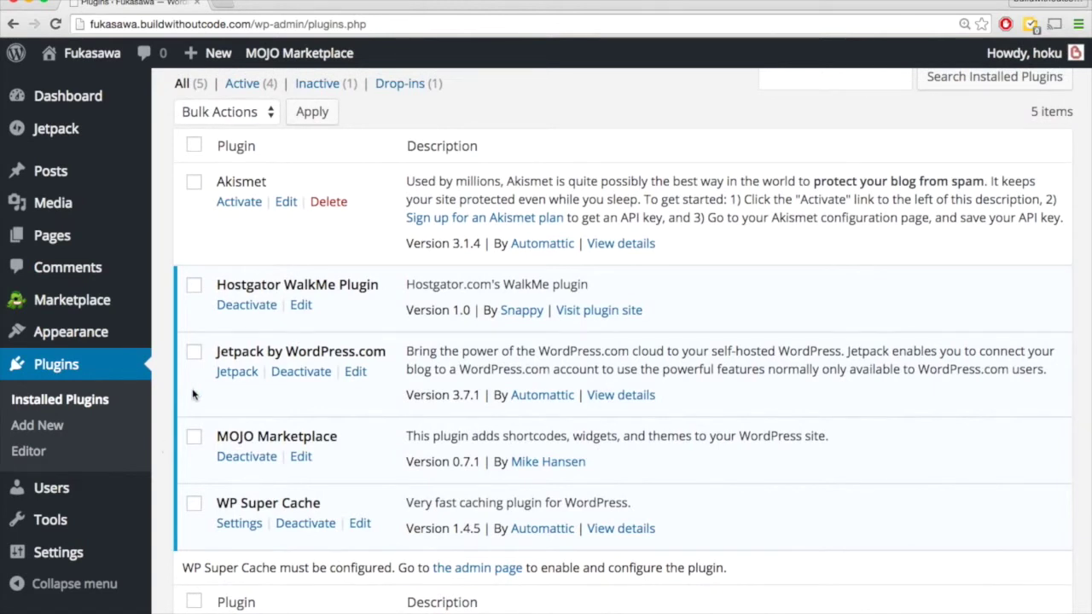
left_click(194, 287)
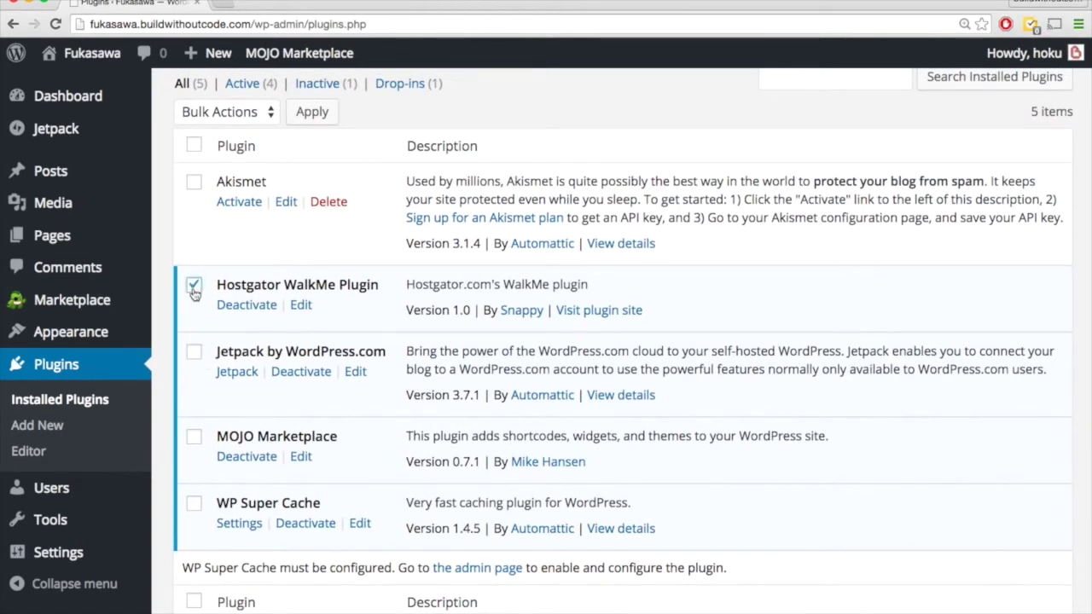
left_click(194, 439)
scroll(160, 372, "up", 2)
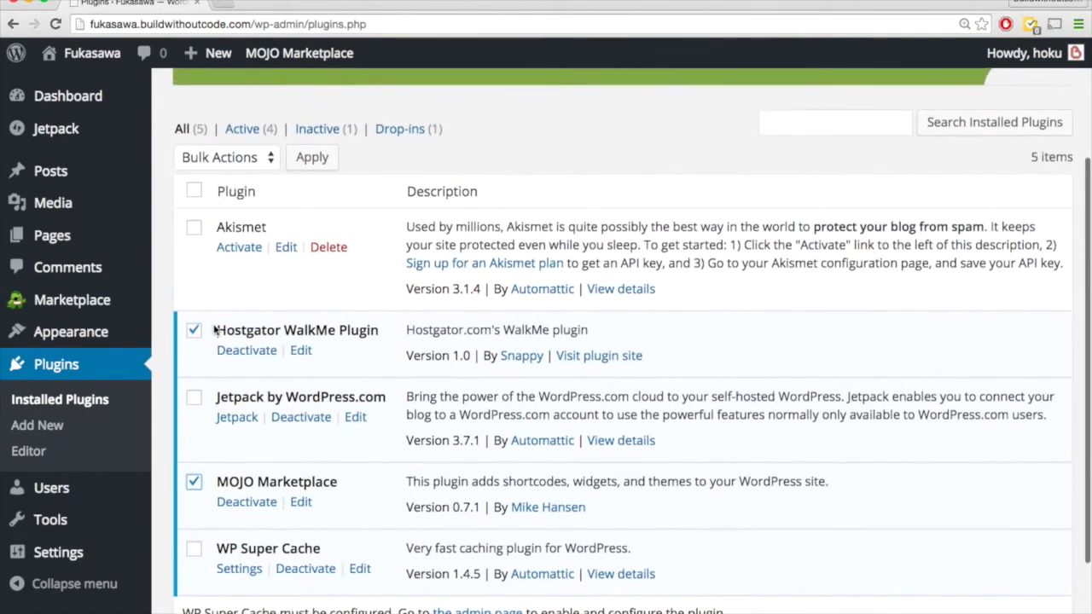
left_click(250, 166)
left_click(245, 192)
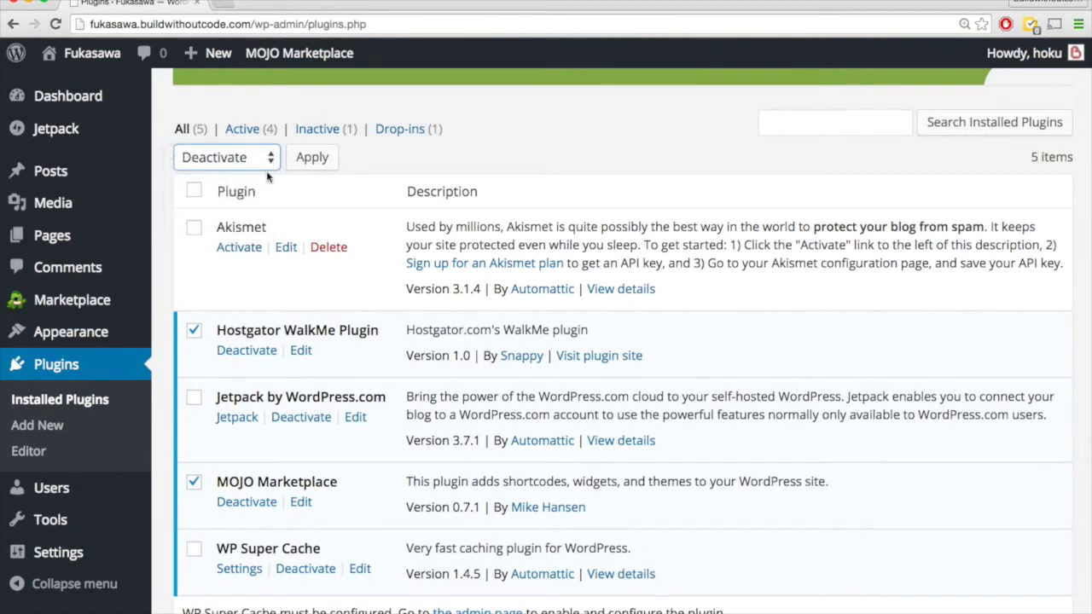
left_click(300, 157)
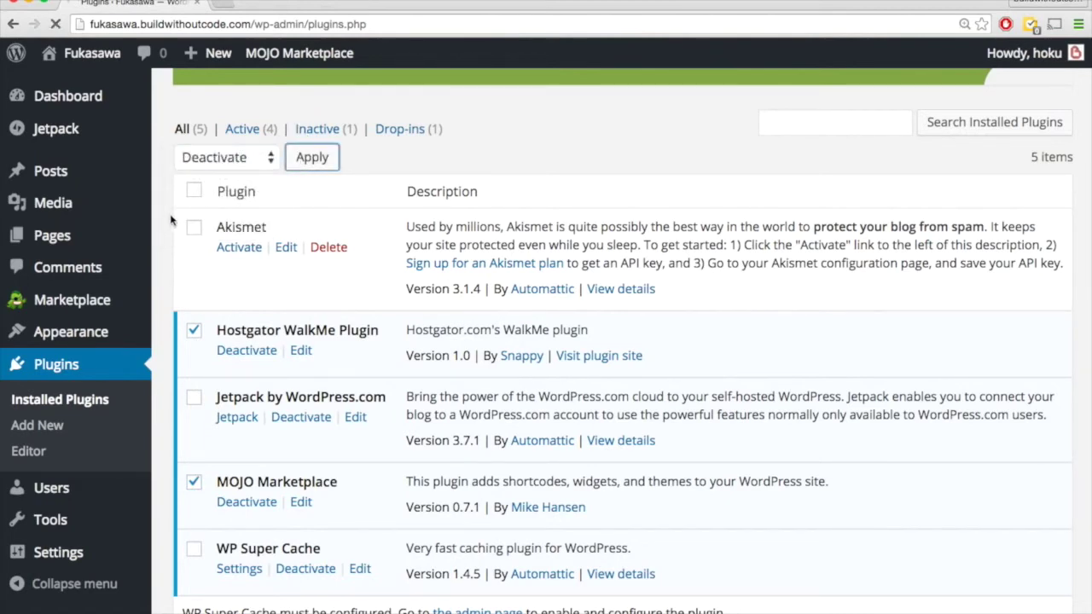
Delete Hostgator WalkMe Plugin and MOJO Marketplace together with a bulk action, including their files.
scroll(172, 312, "down", 5)
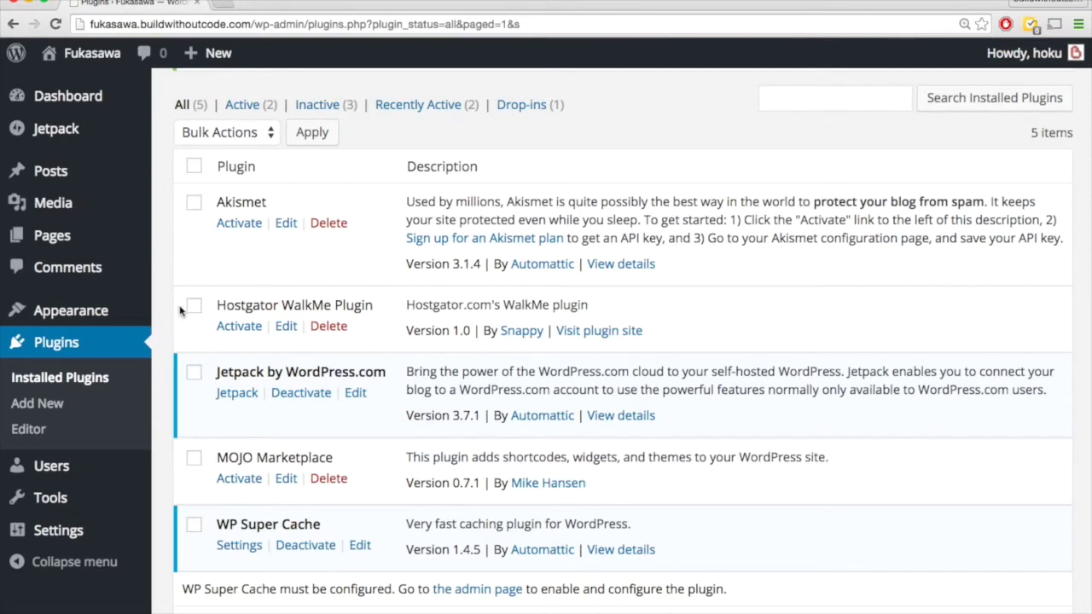
left_click(193, 309)
left_click(194, 458)
scroll(180, 369, "up", 2)
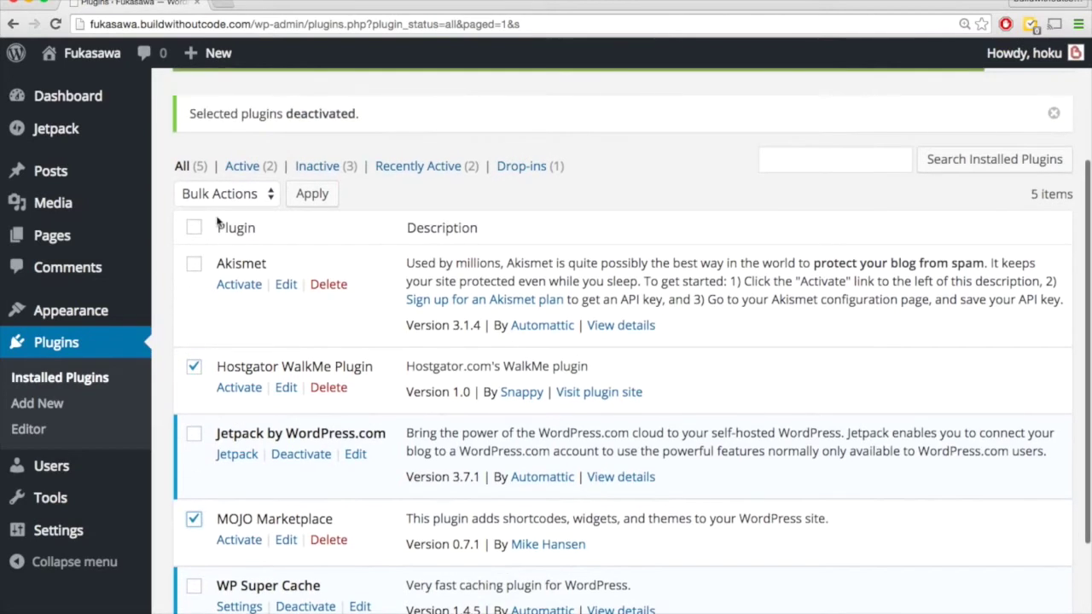
left_click(225, 191)
left_click(231, 265)
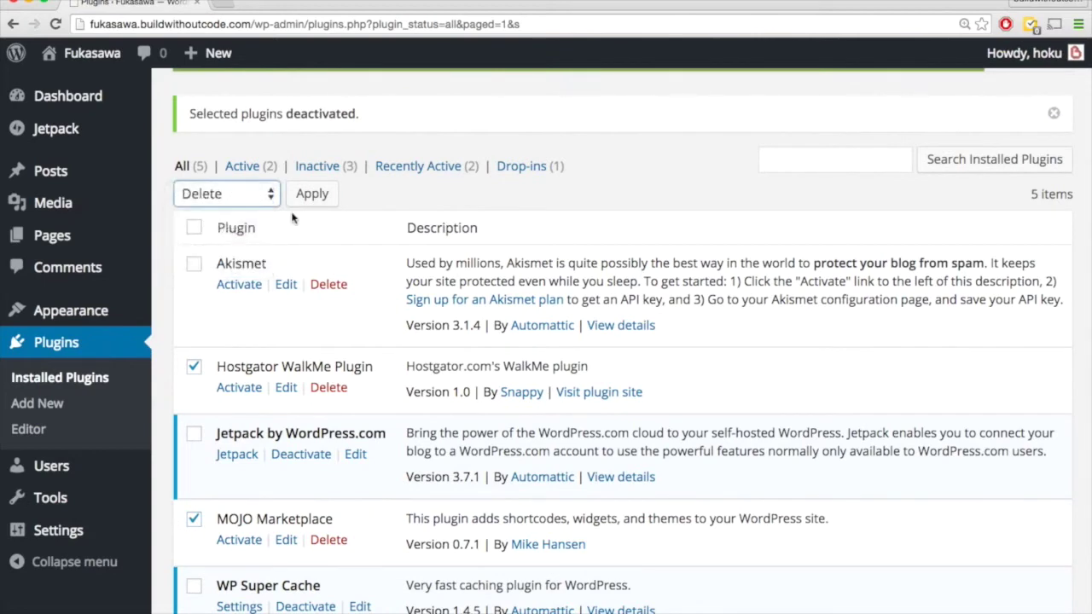
left_click(311, 194)
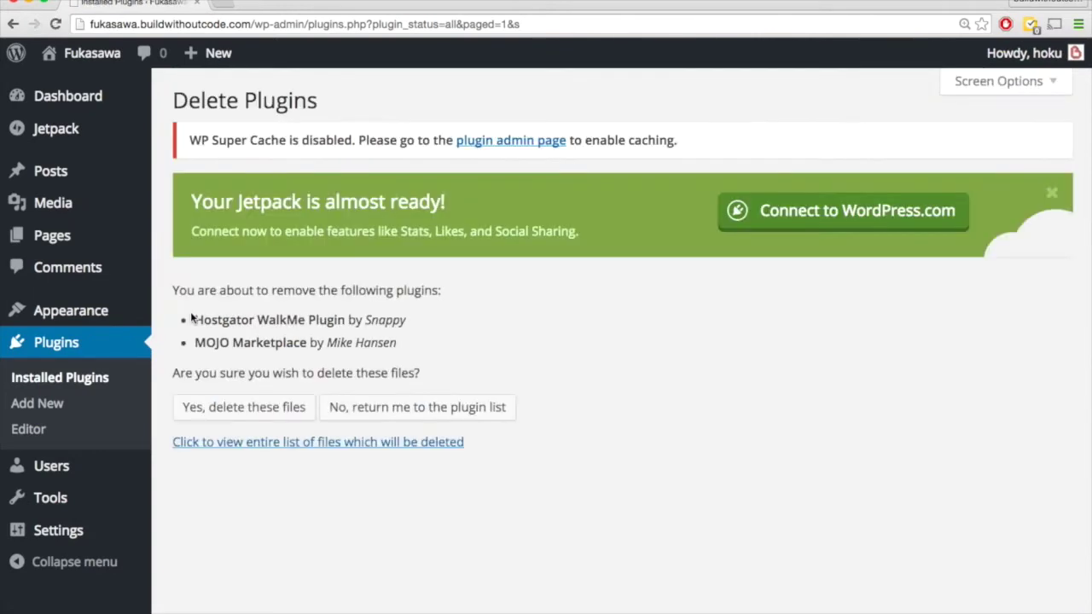
left_click(244, 410)
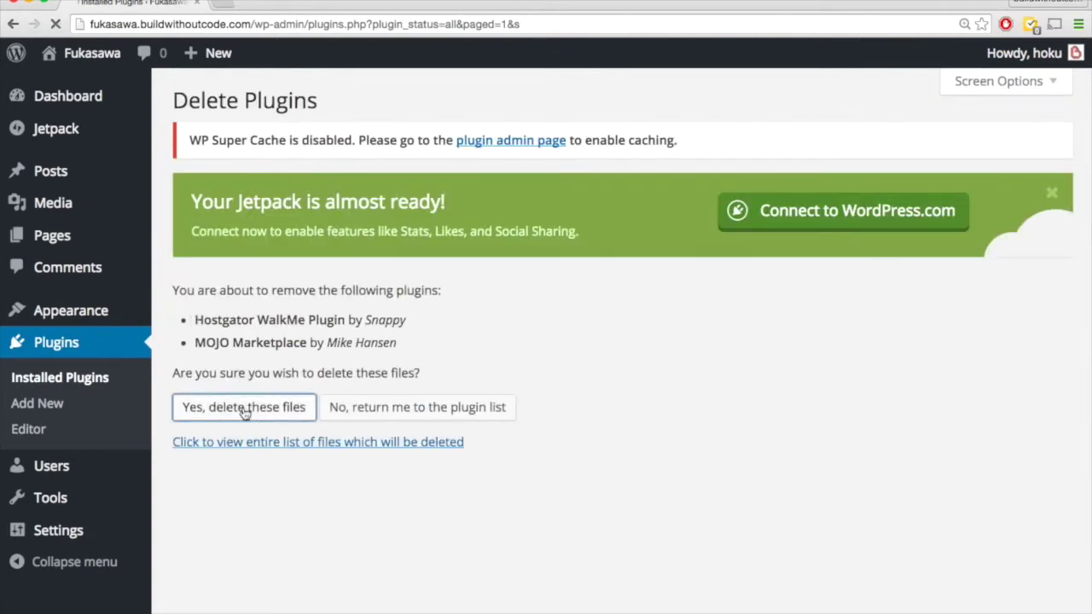
scroll(231, 408, "down", 3)
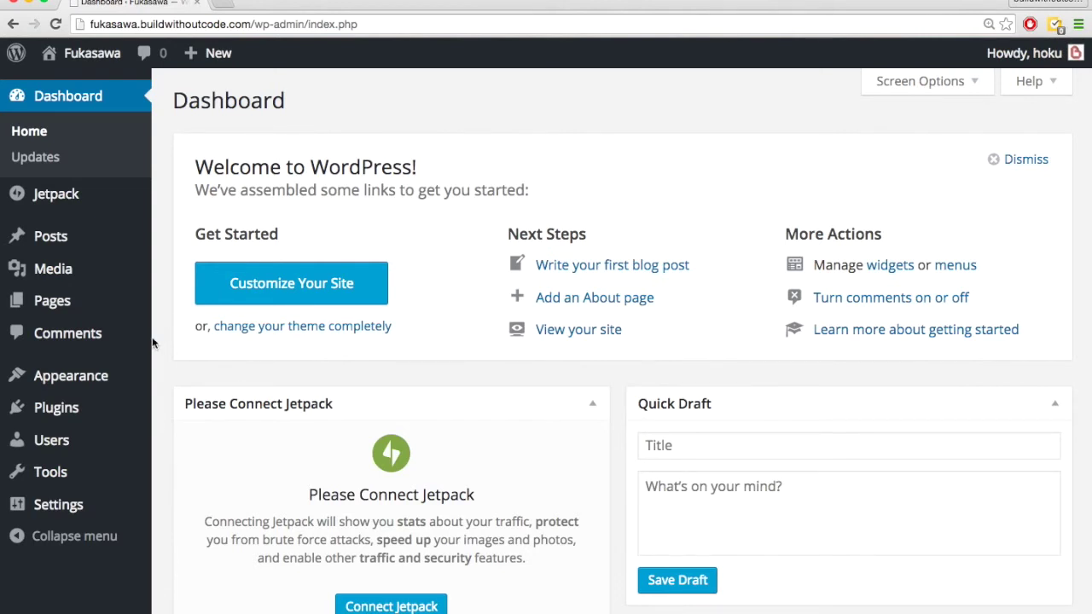
Search the new themes for Fukasawa and look through the theme's details and preview.
mouse_move(100, 379)
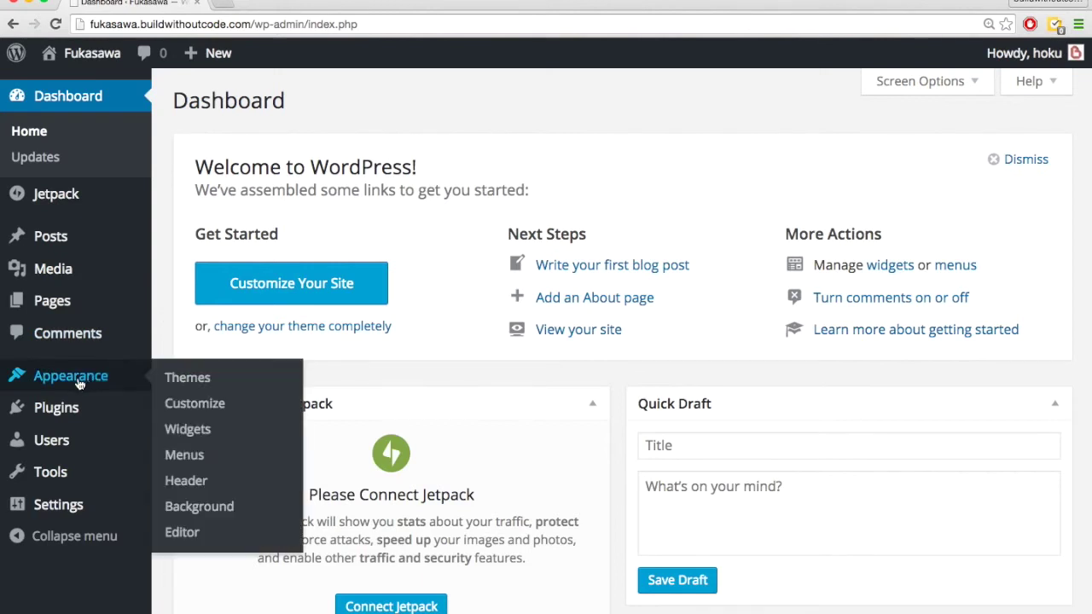
left_click(184, 380)
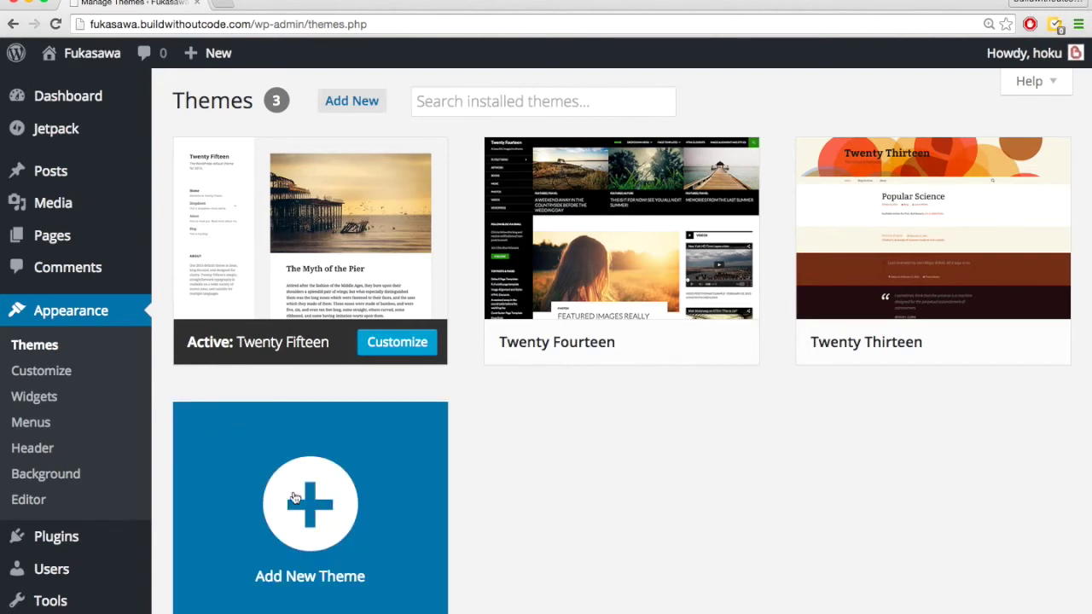
left_click(312, 510)
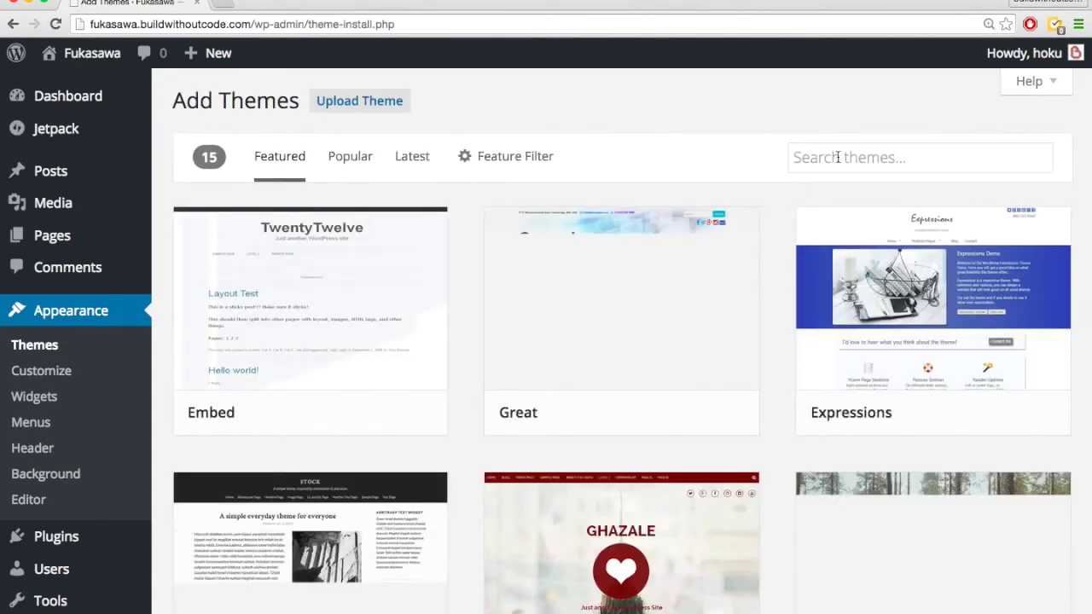
left_click(835, 157)
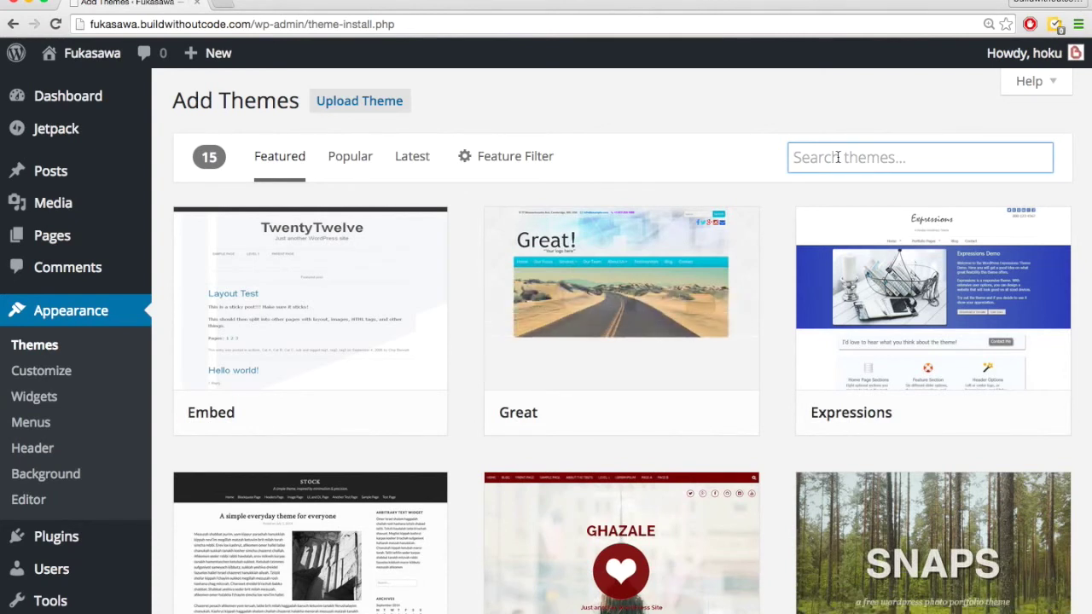
type("Fukasawa")
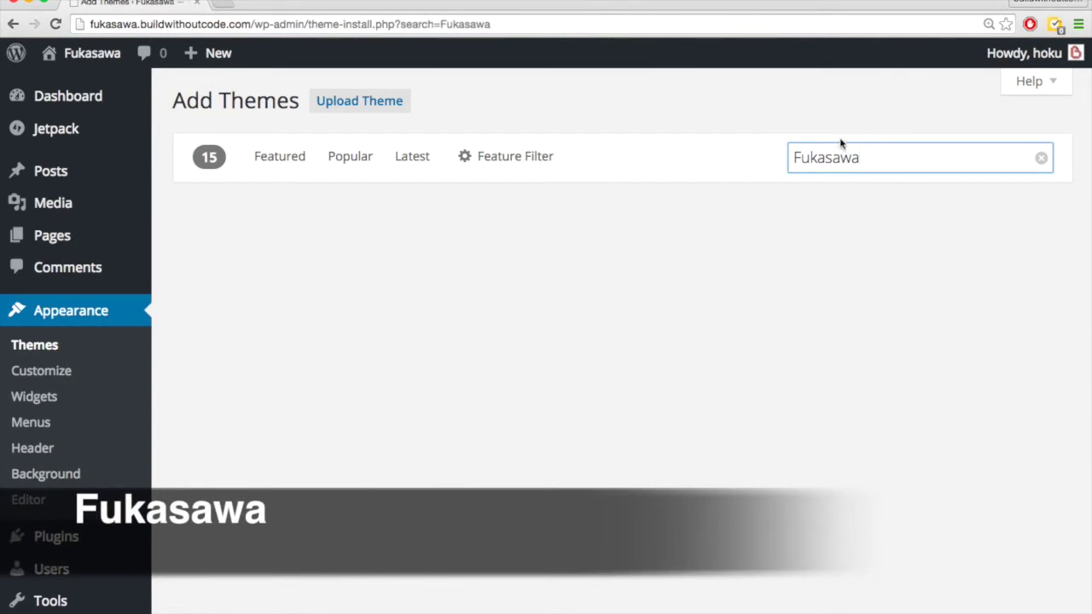
mouse_move(325, 335)
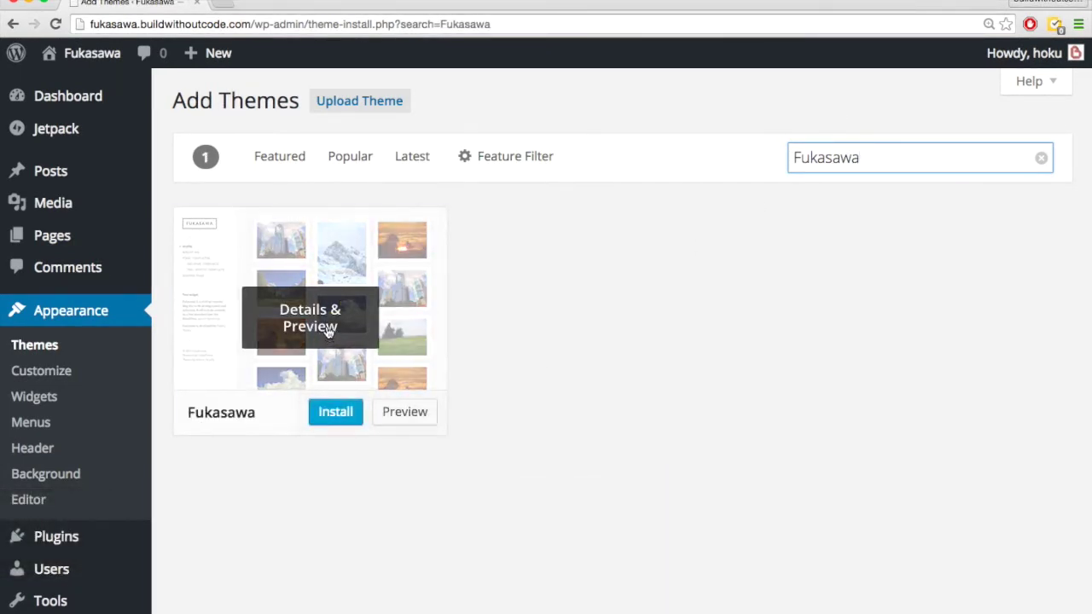
left_click(326, 325)
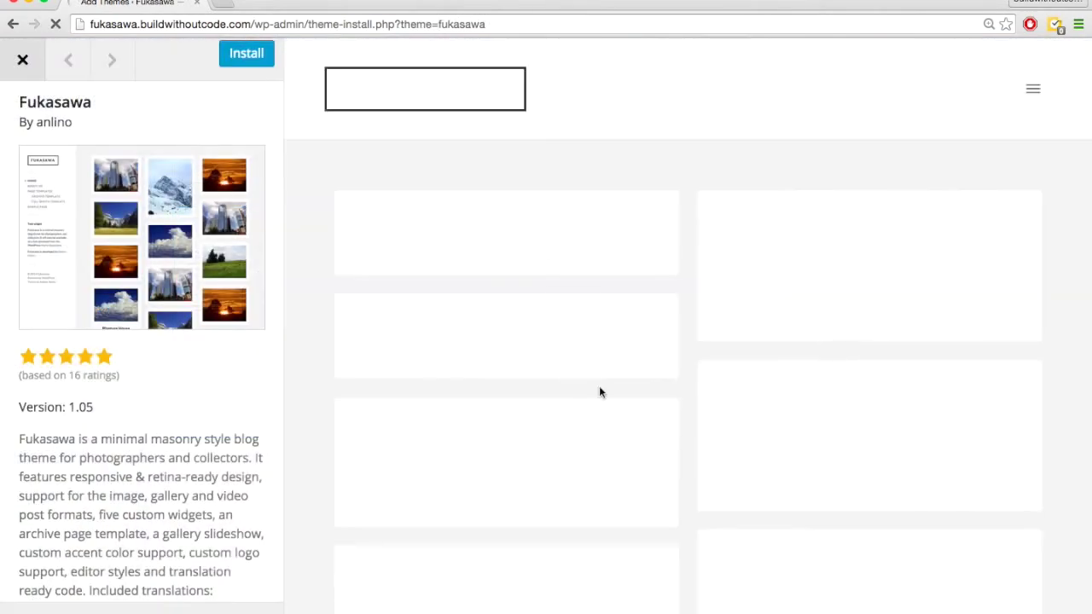
scroll(550, 342, "down", 2)
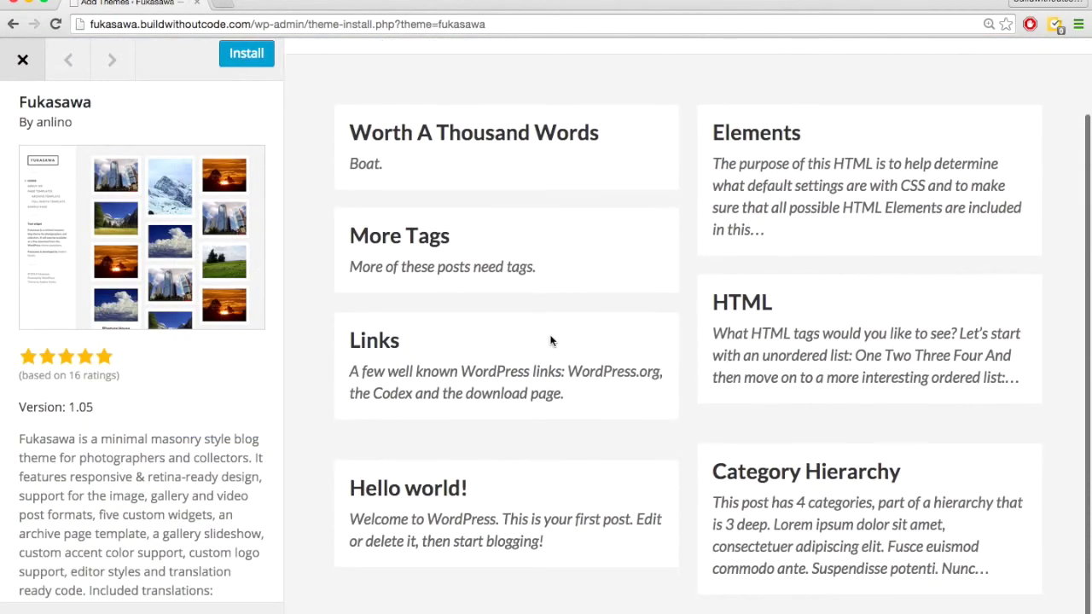
scroll(550, 341, "up", 2)
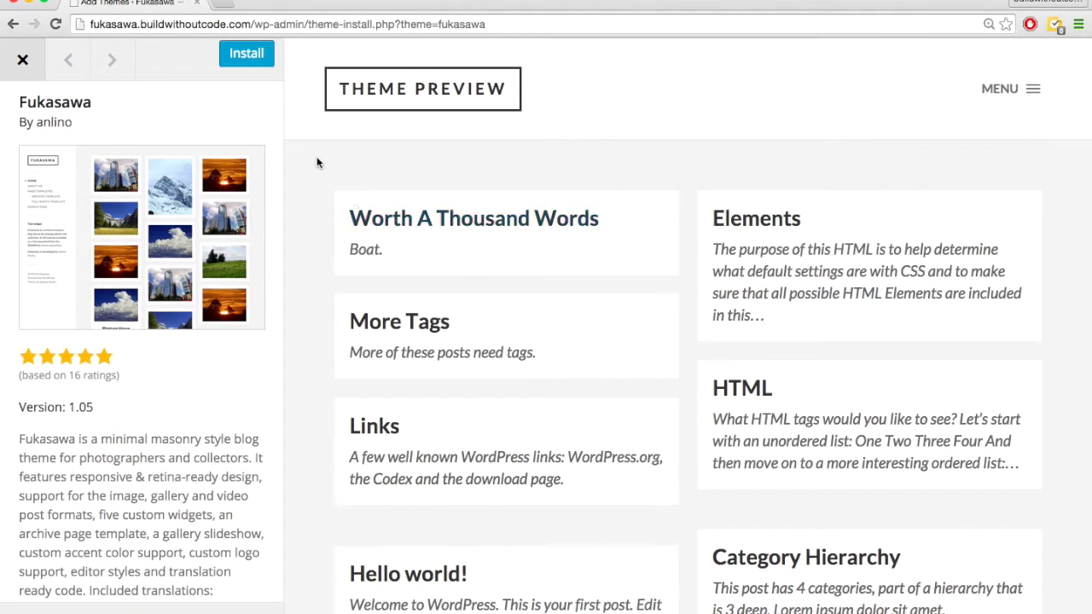
Install and activate the Fukasawa theme, and view the live site with it.
left_click(243, 60)
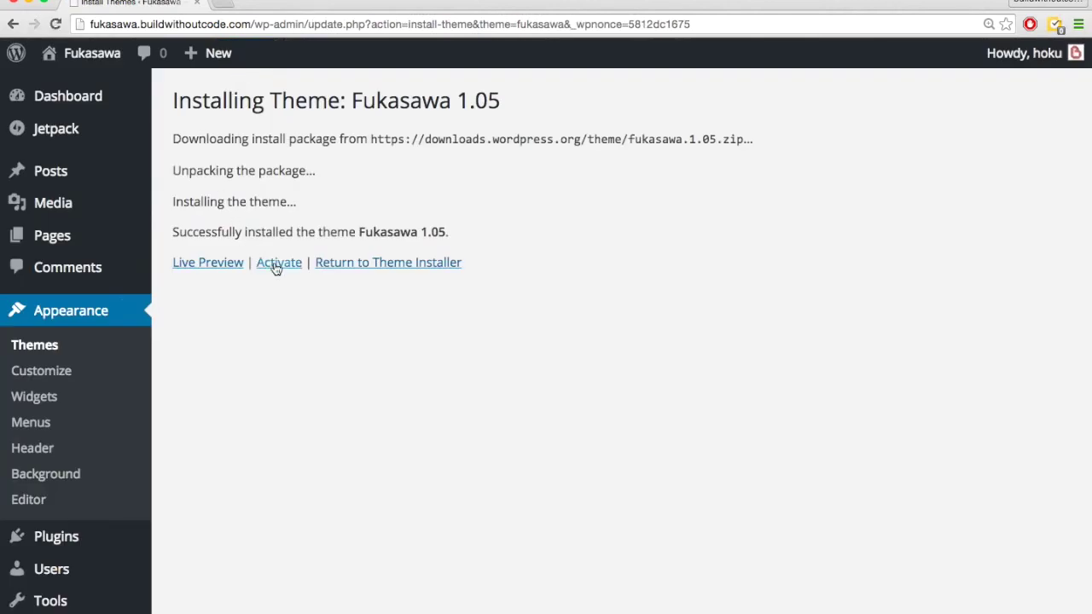
left_click(278, 263)
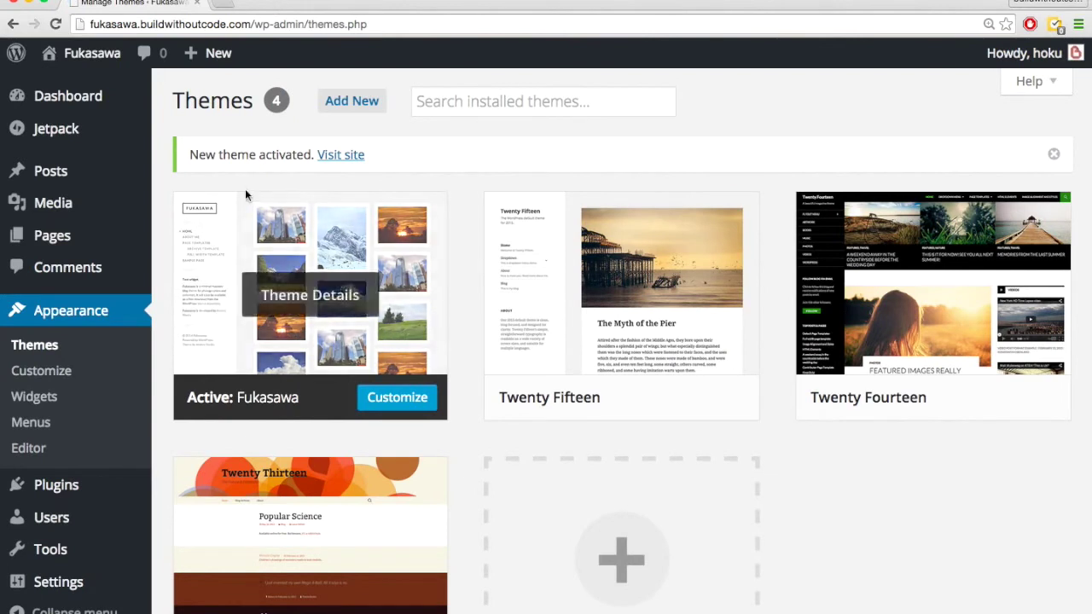
mouse_move(96, 60)
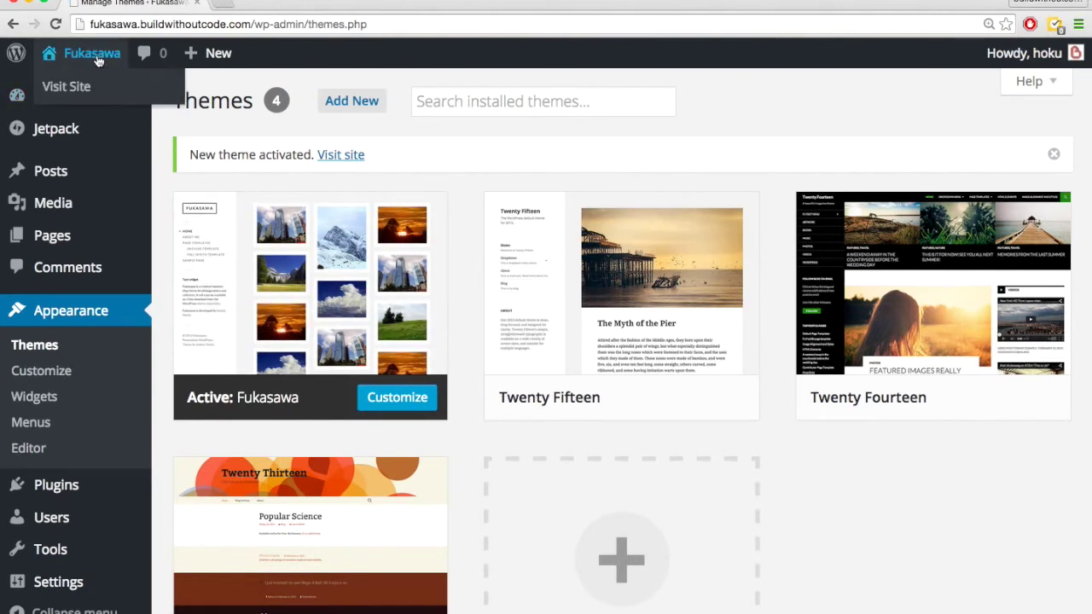
left_click(94, 54)
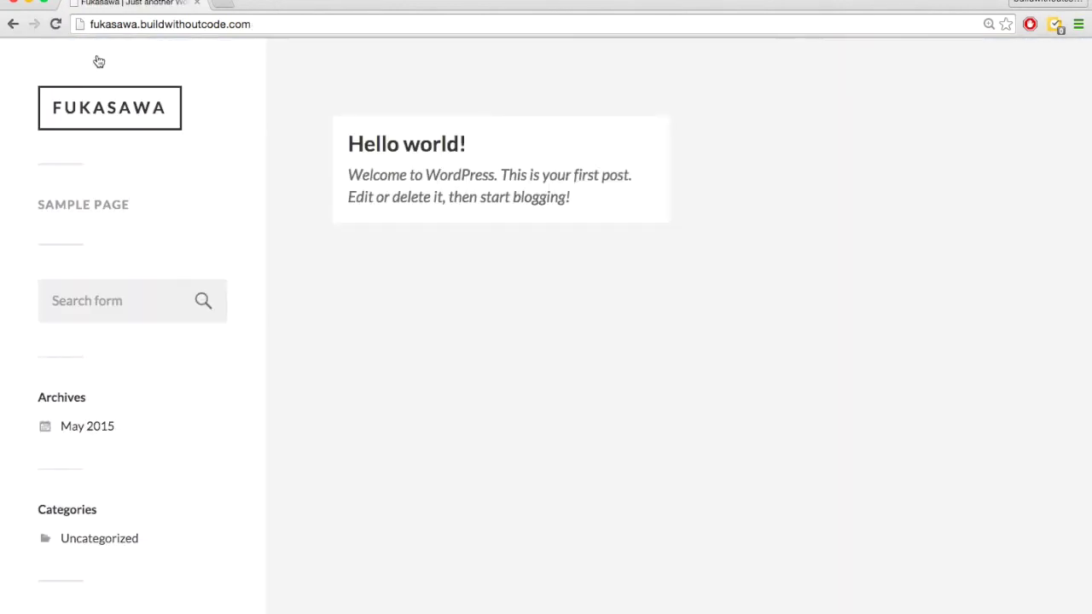
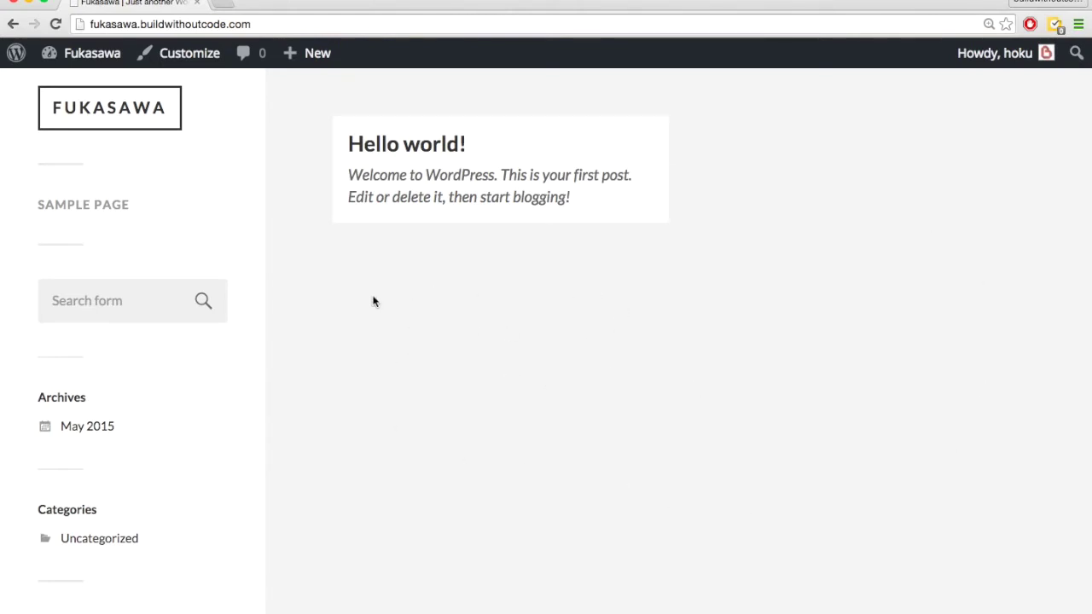
Return to the dashboard and start a new post with the Image format.
left_click(86, 55)
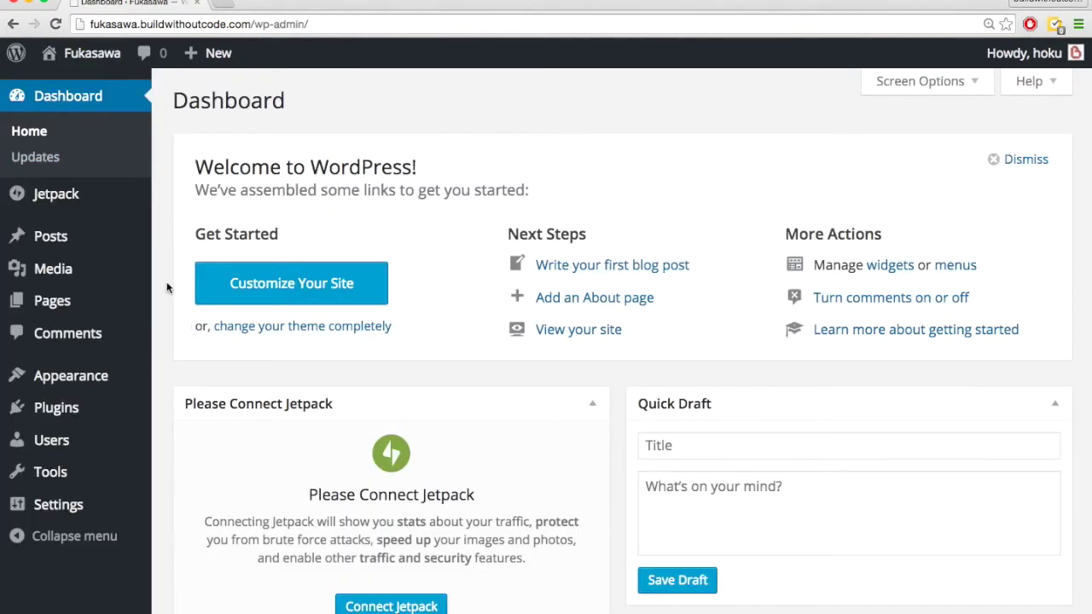
mouse_move(88, 242)
left_click(186, 267)
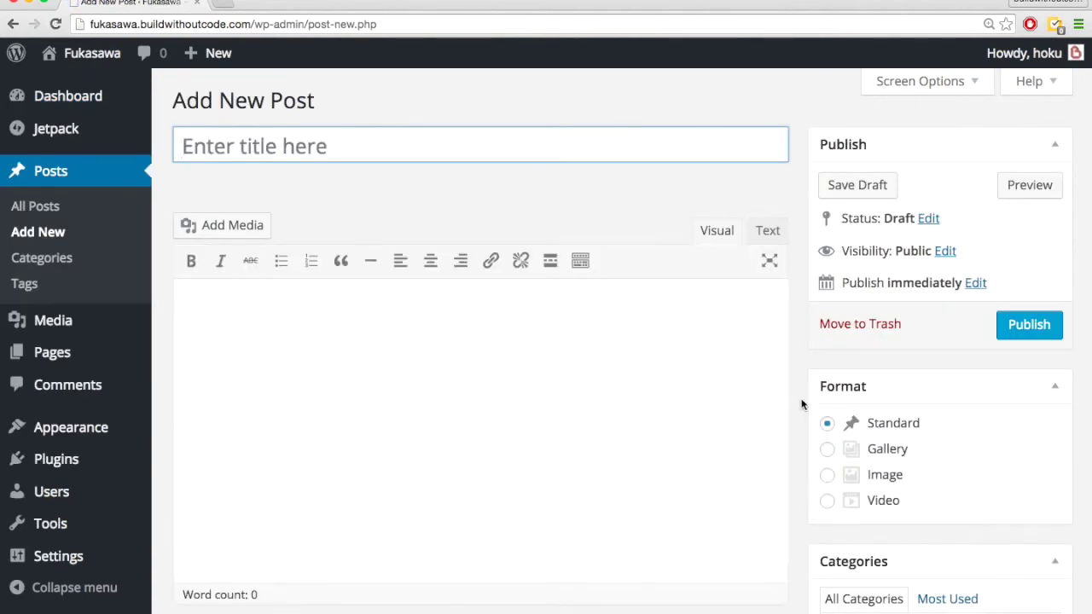
scroll(807, 405, "down", 1)
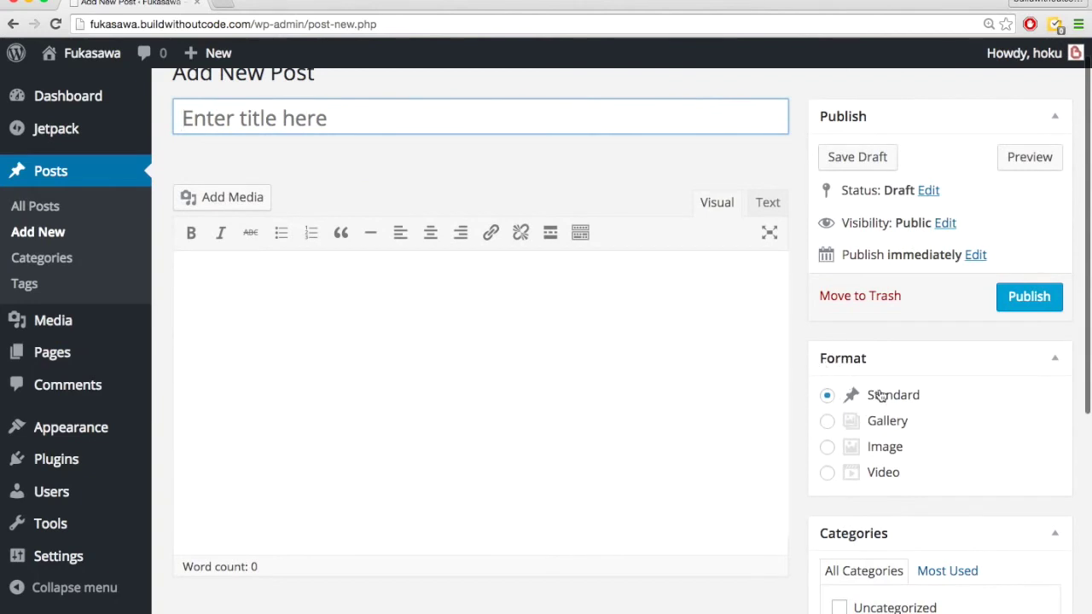
left_click(797, 378)
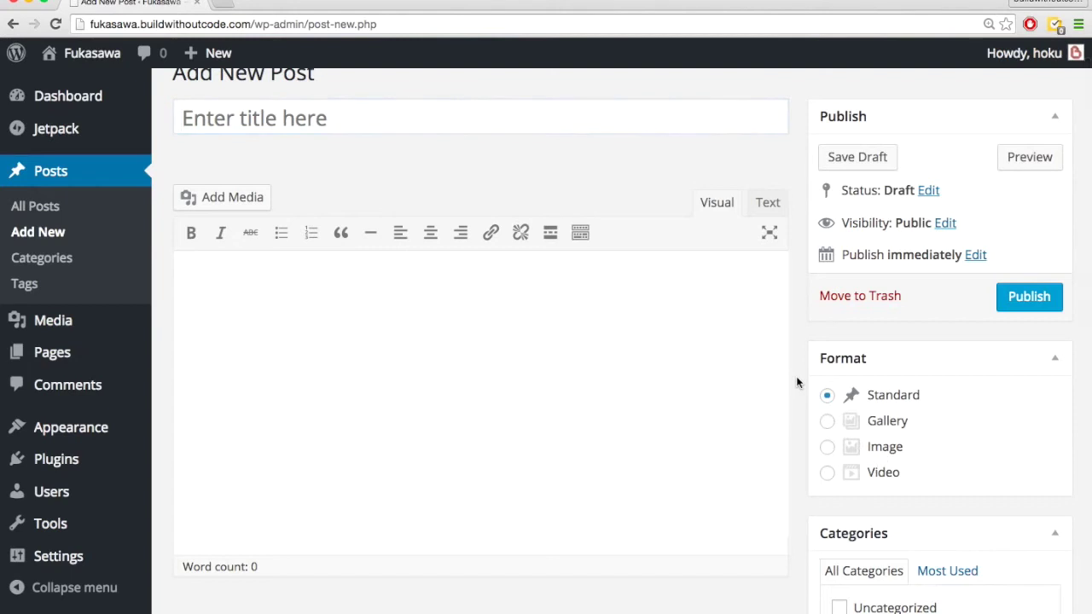
left_click(827, 447)
scroll(800, 337, "up", 1)
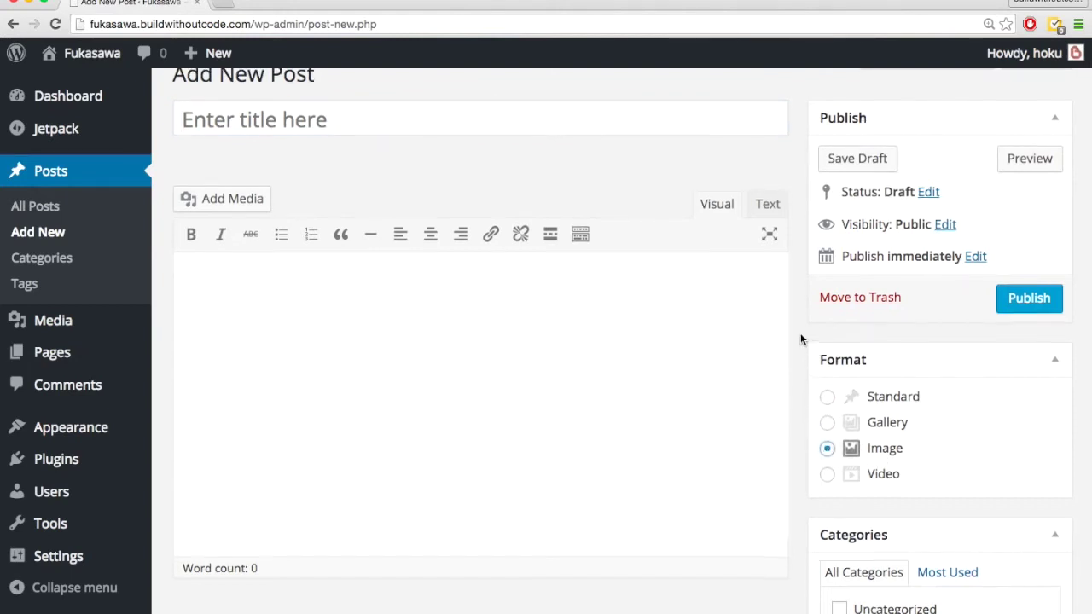
Upload 03337_bluemountains_1440x900.jpg from the fukasawa folder and set it as the post's featured image.
scroll(801, 338, "down", 10)
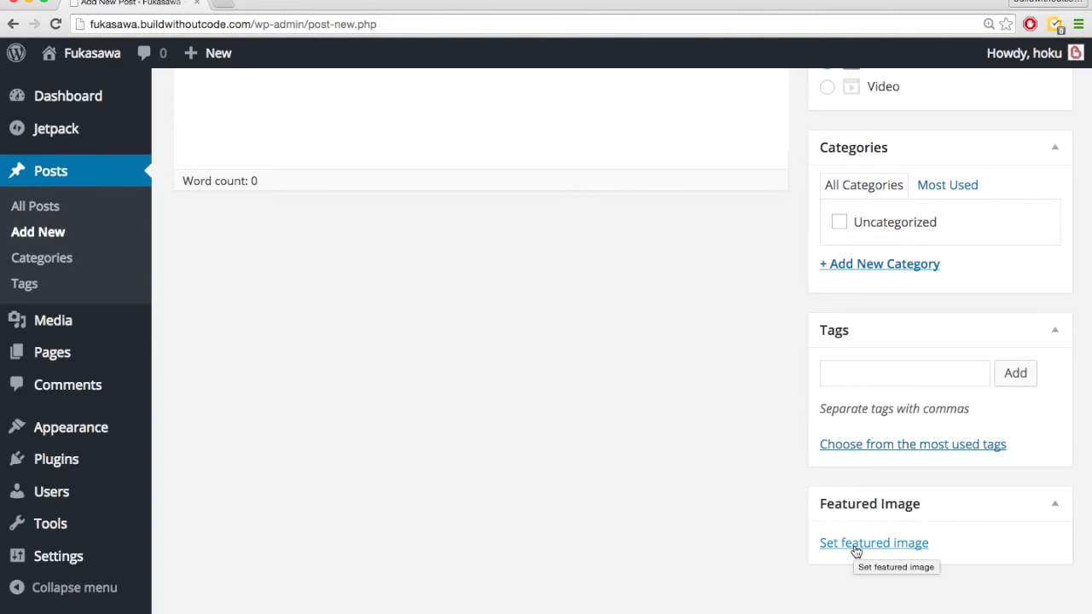
left_click(856, 546)
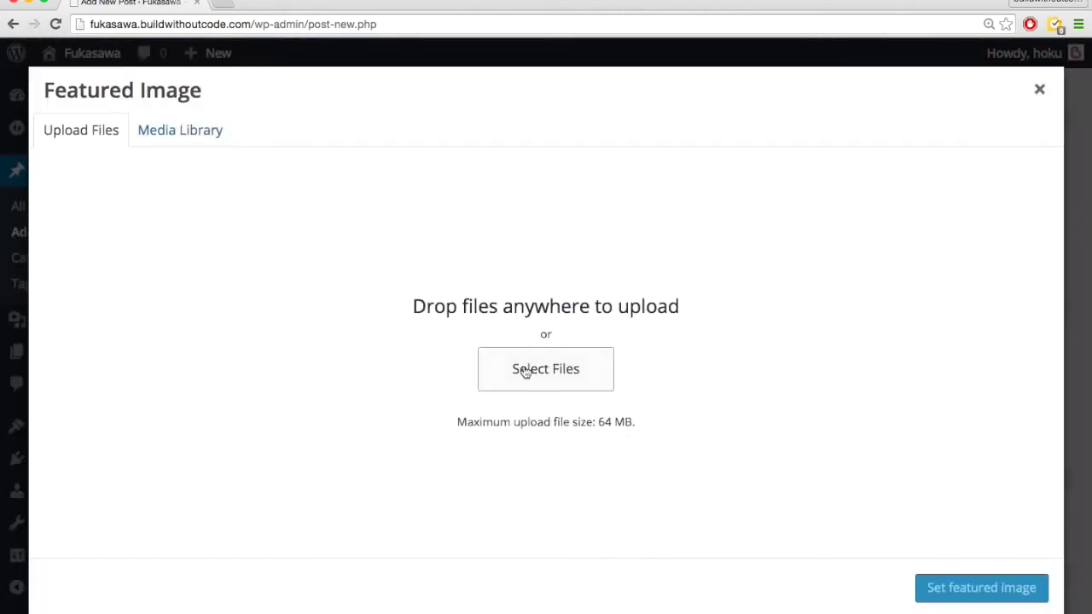
left_click(527, 367)
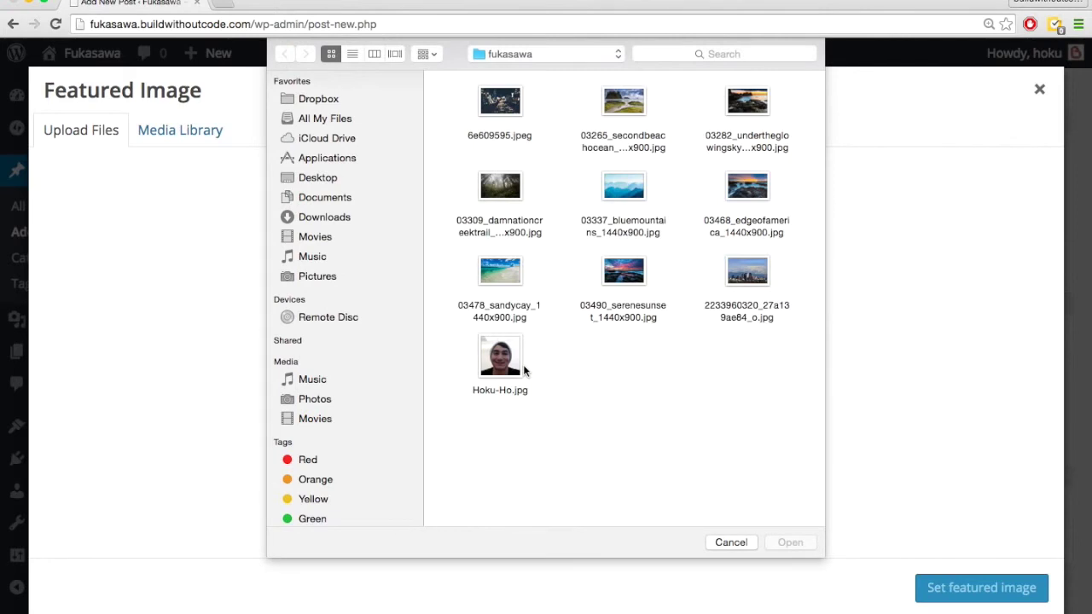
double_click(628, 193)
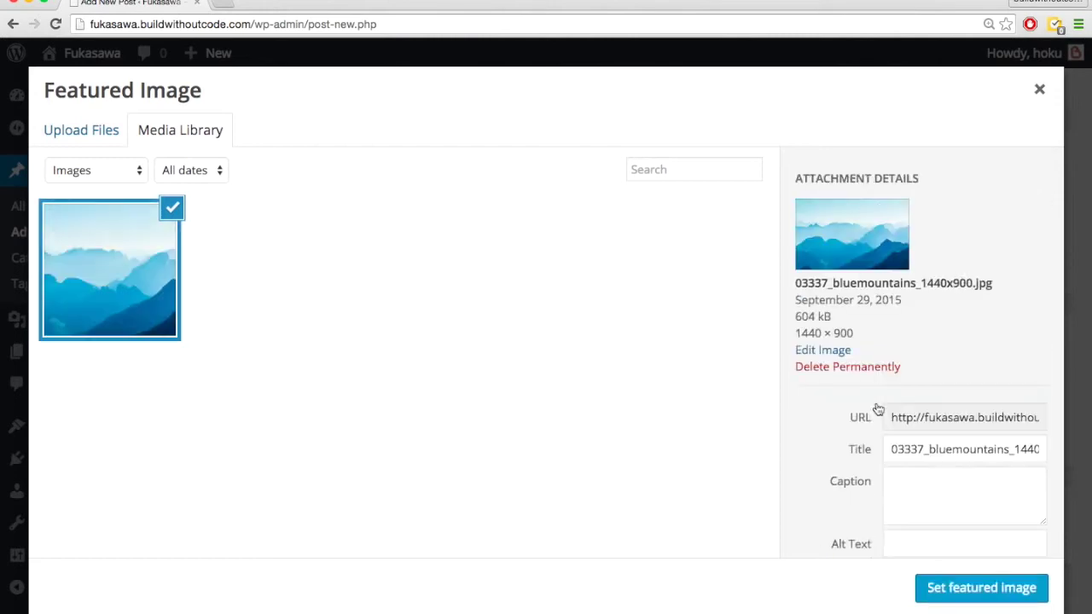
left_click(971, 588)
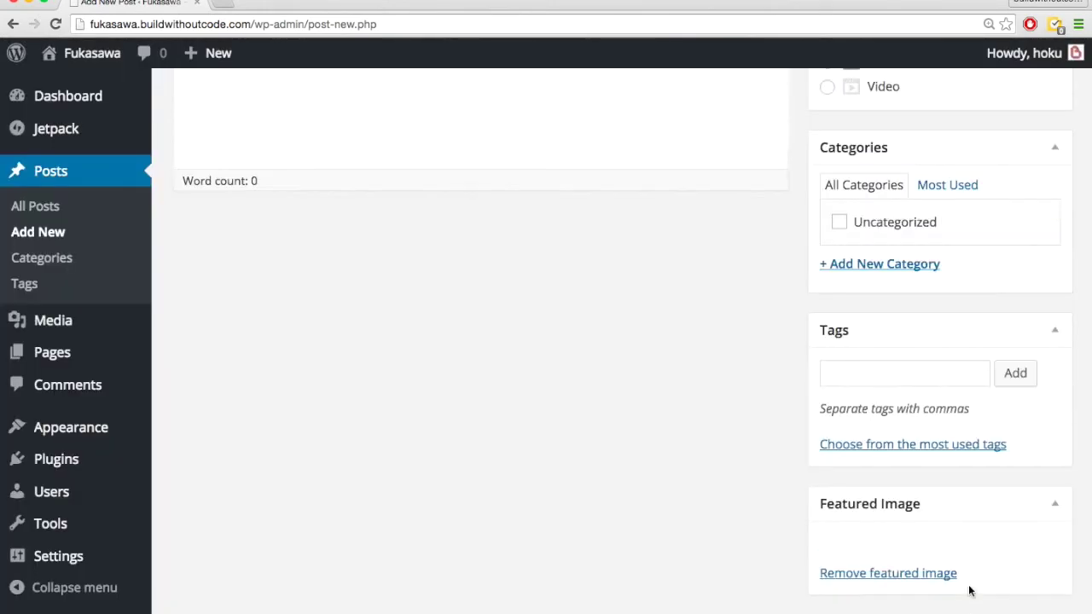
scroll(715, 372, "down", 2)
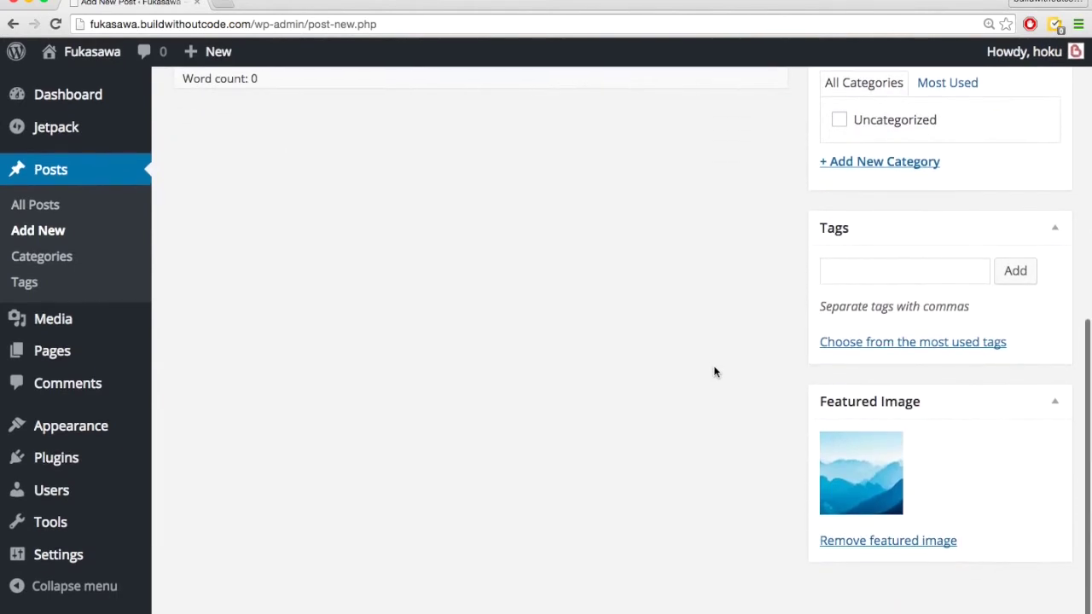
Title the new post "Blue Ridges".
scroll(725, 331, "up", 6)
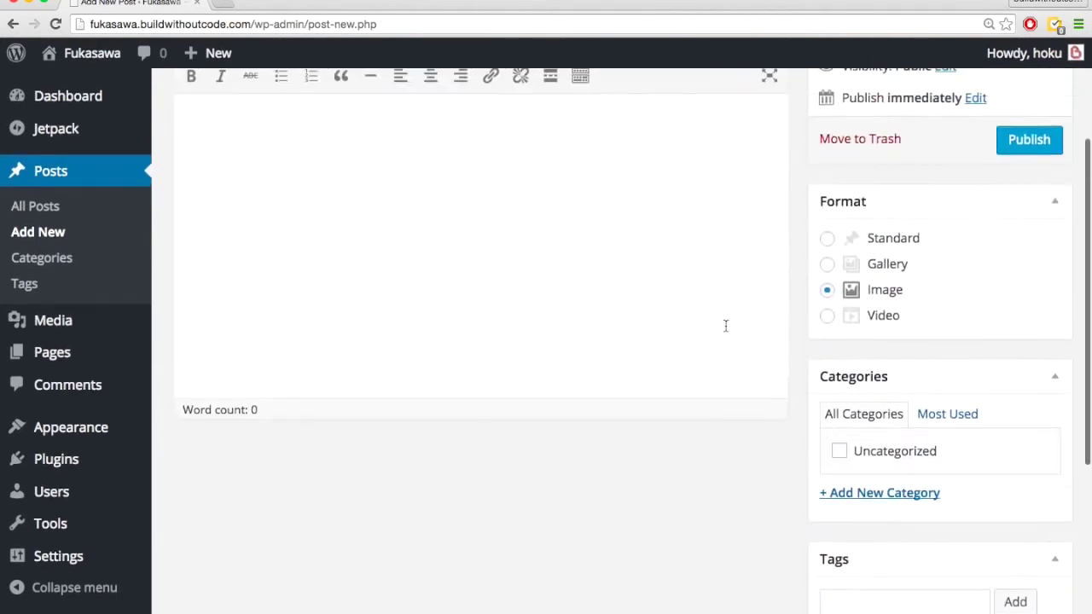
left_click(552, 134)
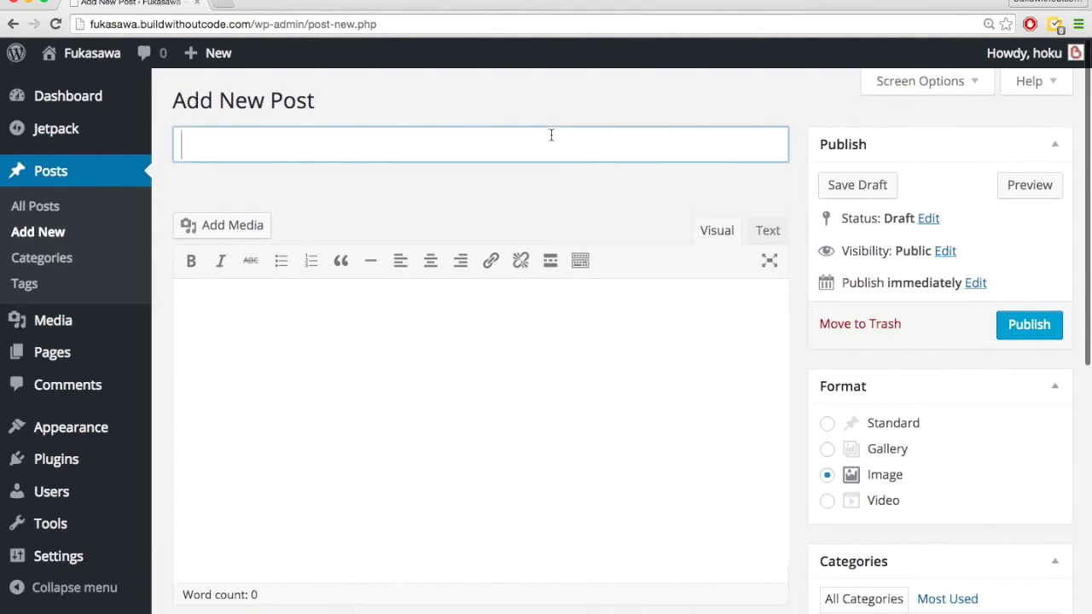
type("Blue Ridges")
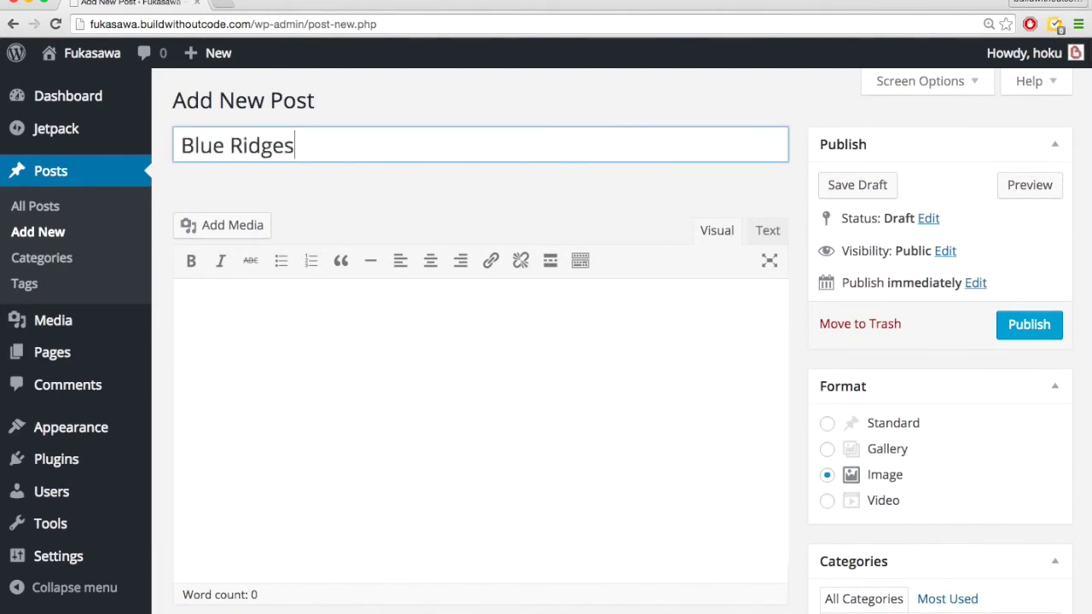
scroll(926, 450, "down", 5)
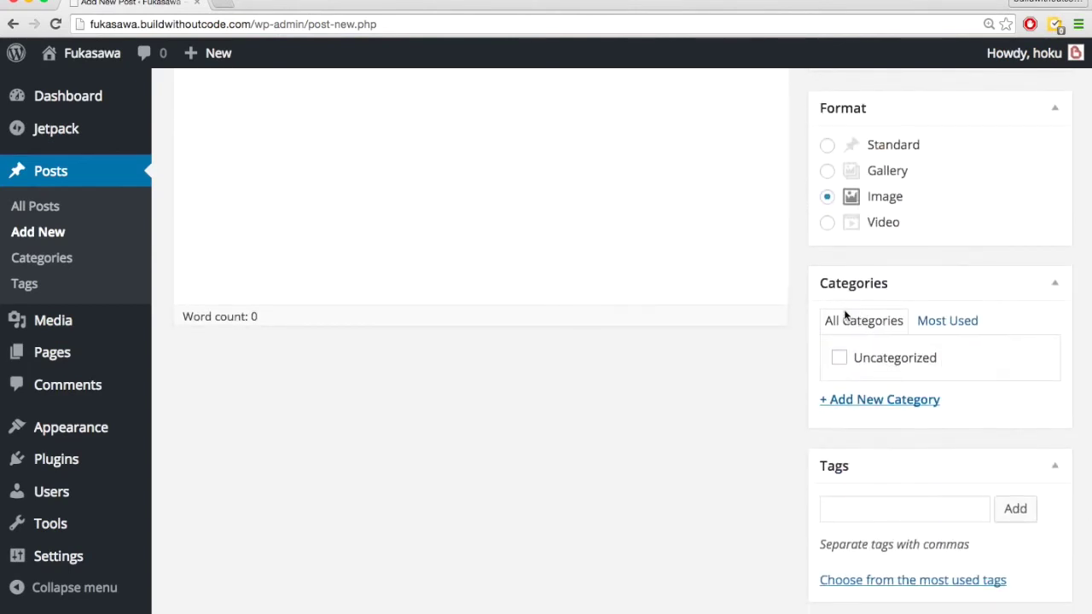
Create a new category named "Mountains" and assign the Blue Ridges post to it.
scroll(790, 380, "up", 1)
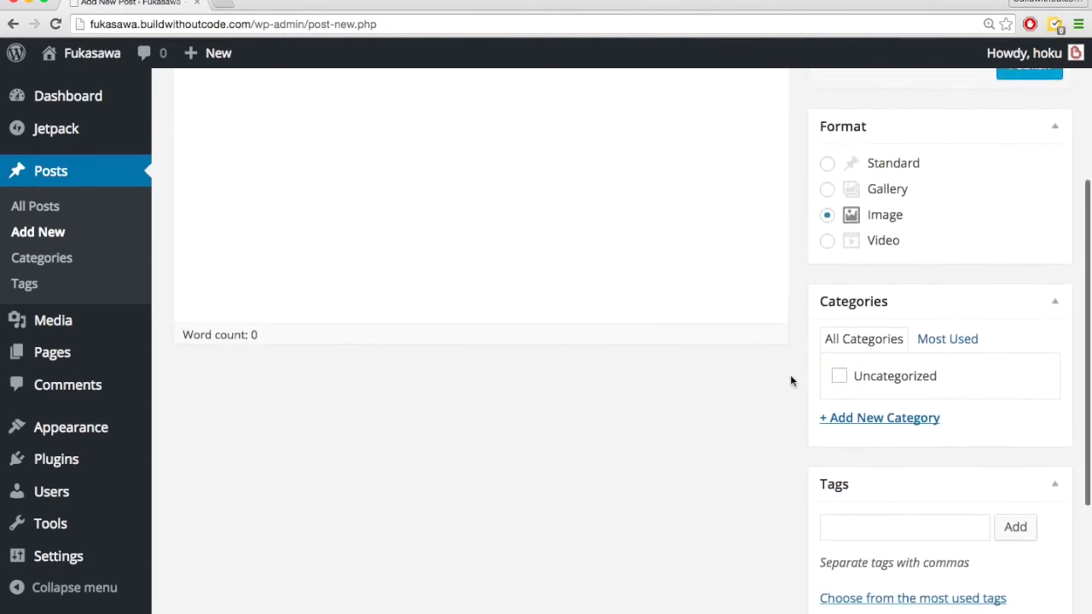
left_click(855, 418)
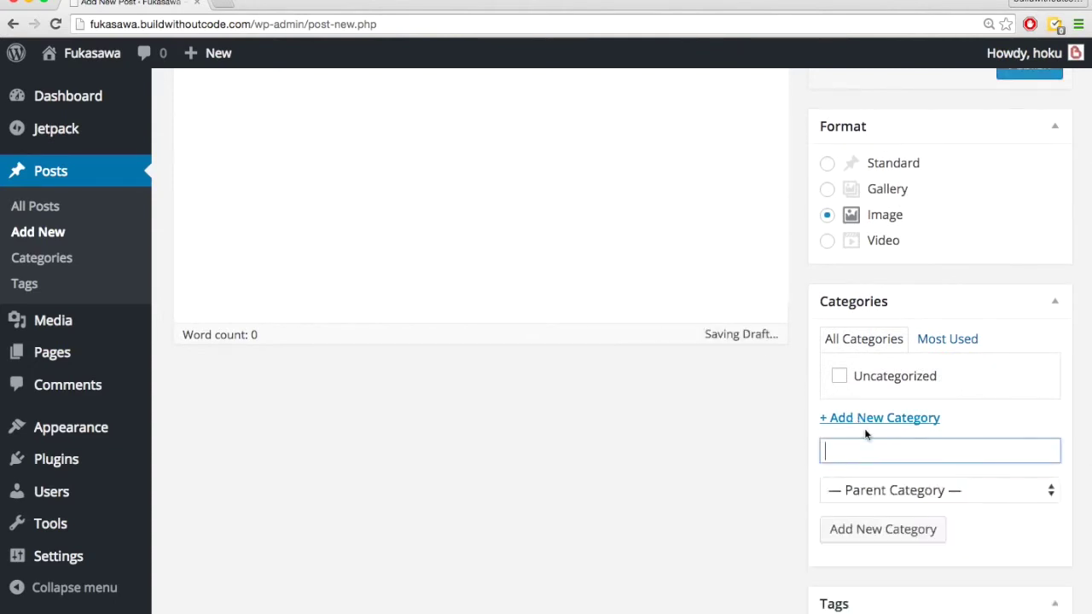
type("M")
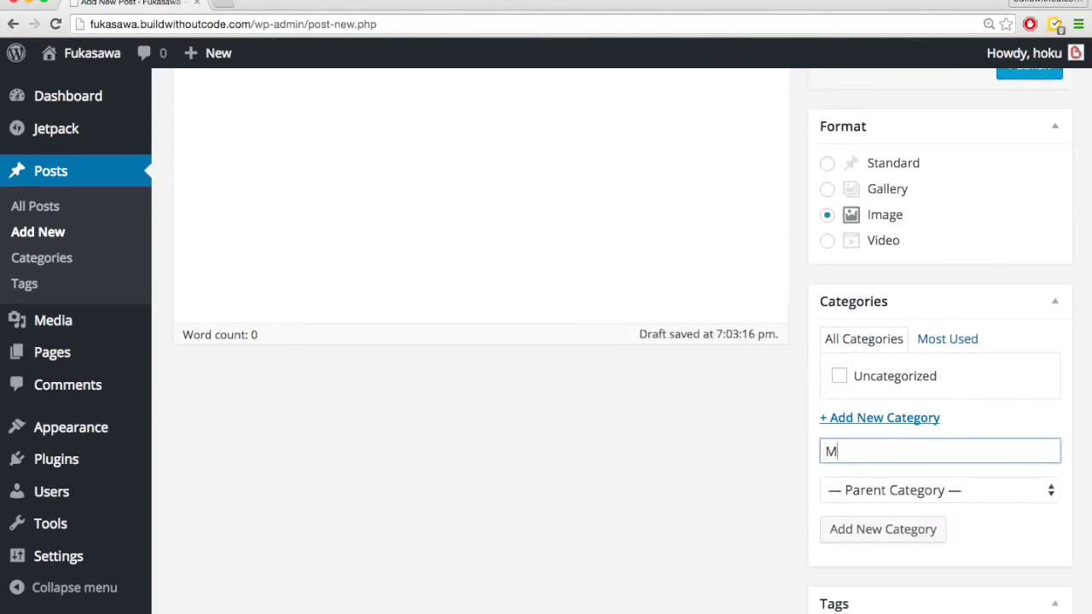
type("ountain")
left_click(865, 529)
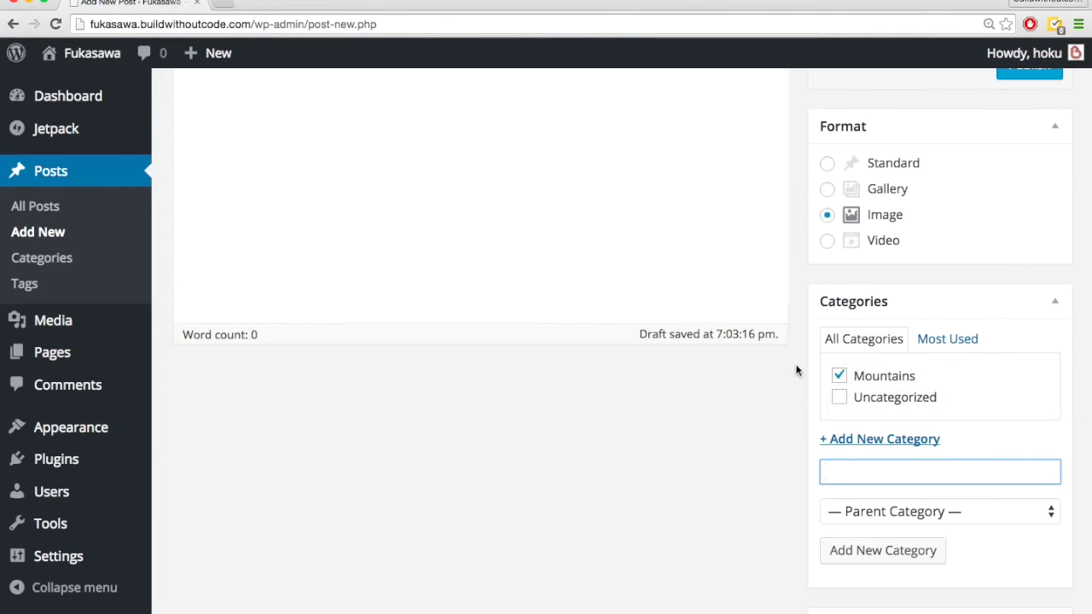
Review the Blue Ridges post's title, format, category and featured image, and publish the post.
scroll(796, 370, "up", 5)
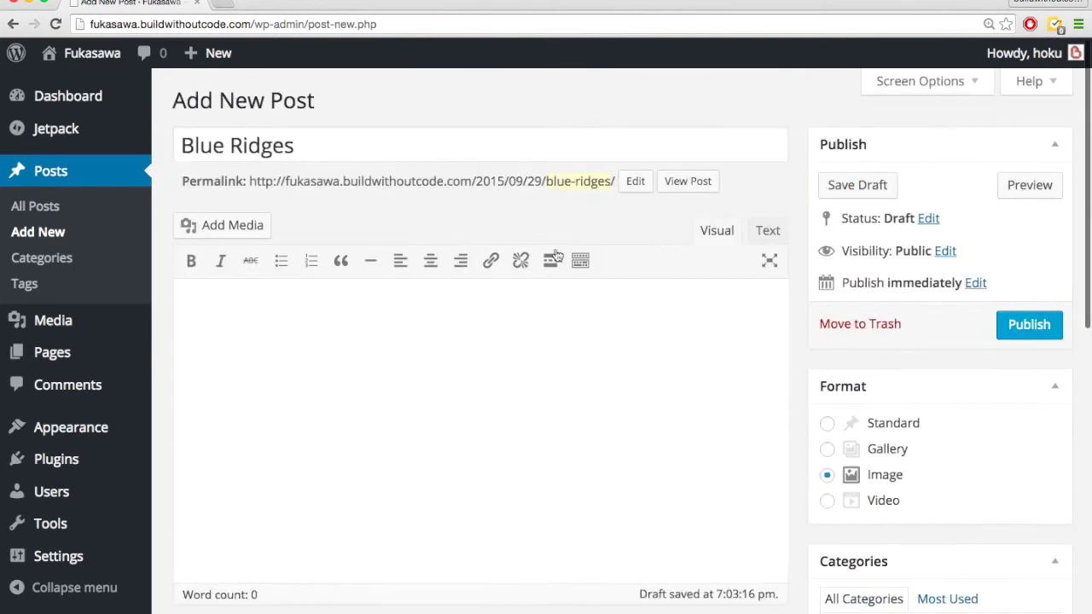
scroll(802, 373, "down", 4)
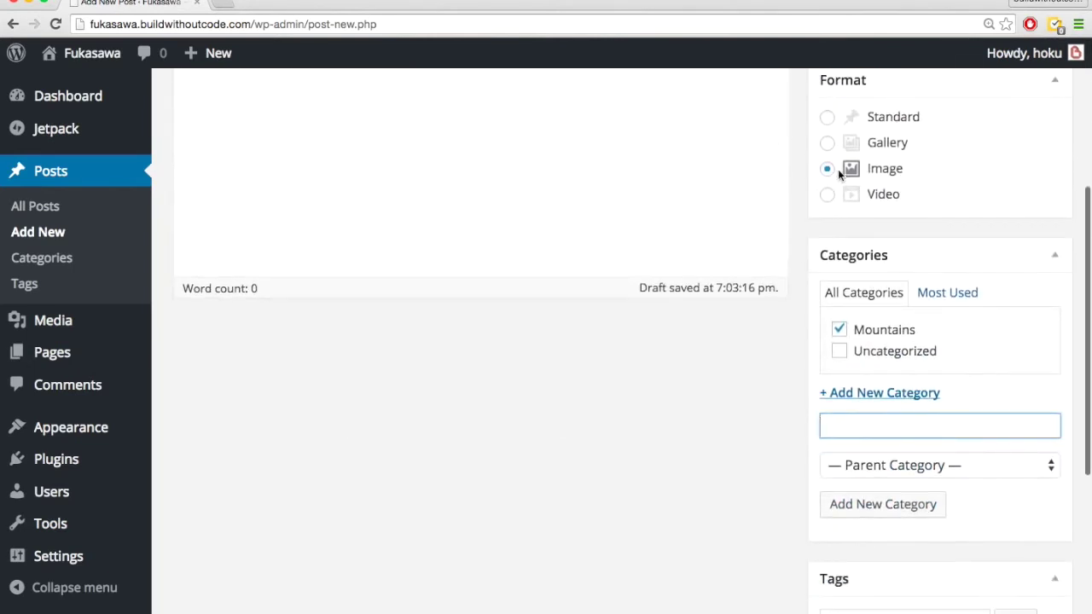
scroll(817, 294, "down", 1)
left_click(839, 268)
scroll(765, 324, "down", 4)
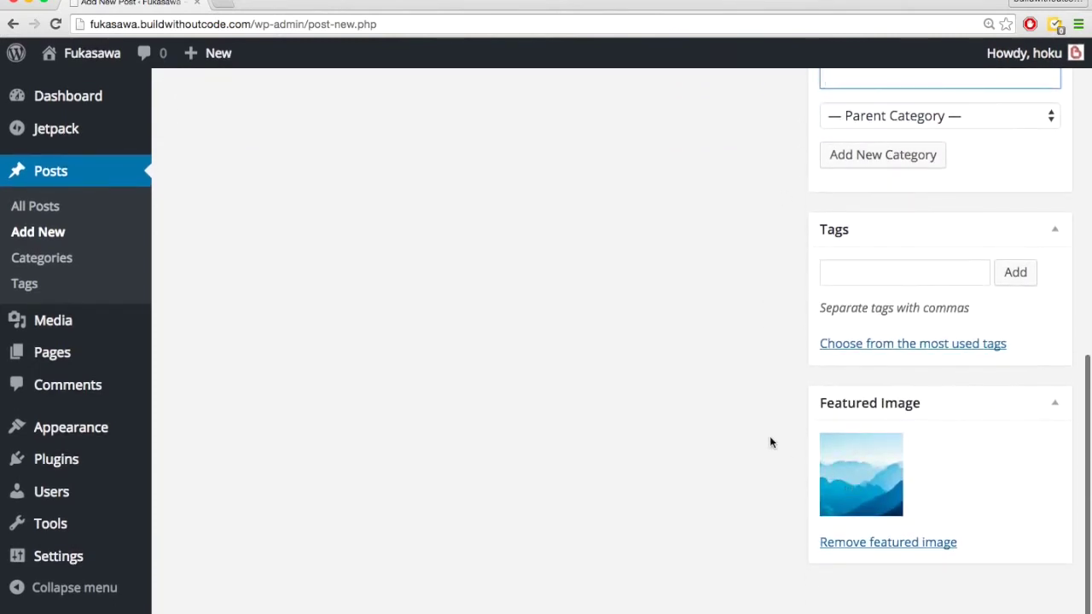
scroll(770, 441, "up", 8)
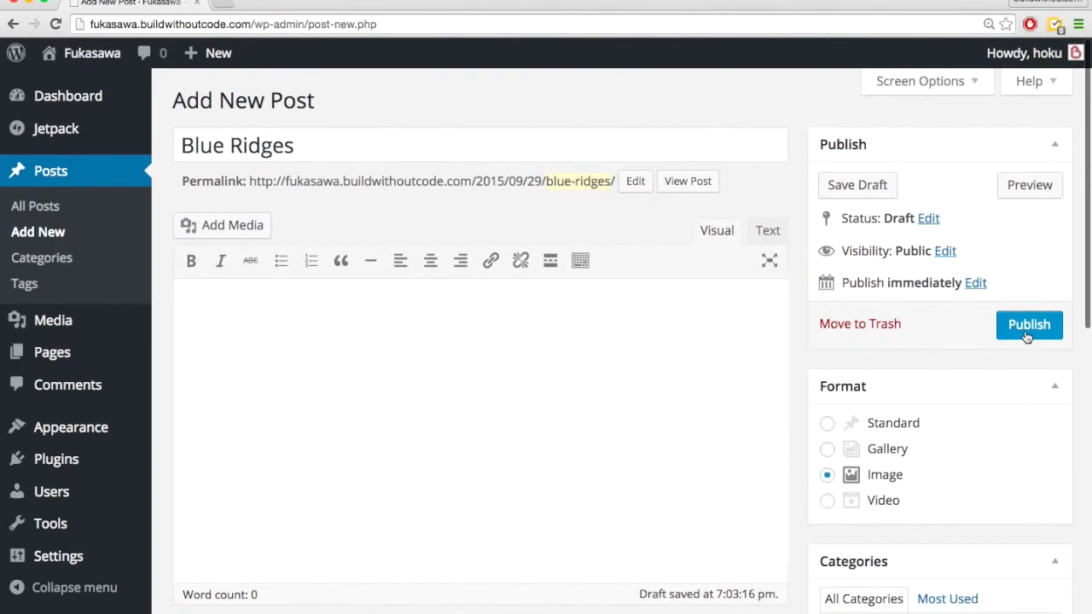
left_click(1027, 334)
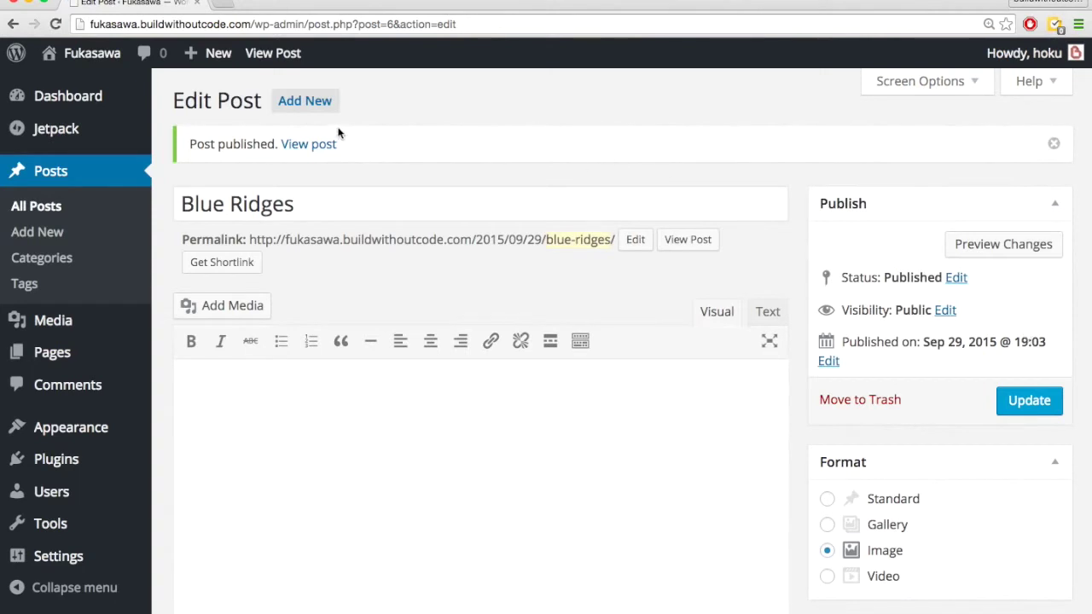
View the published Blue Ridges post on the live site, and examine how it appears on the blog's home page.
left_click(300, 149)
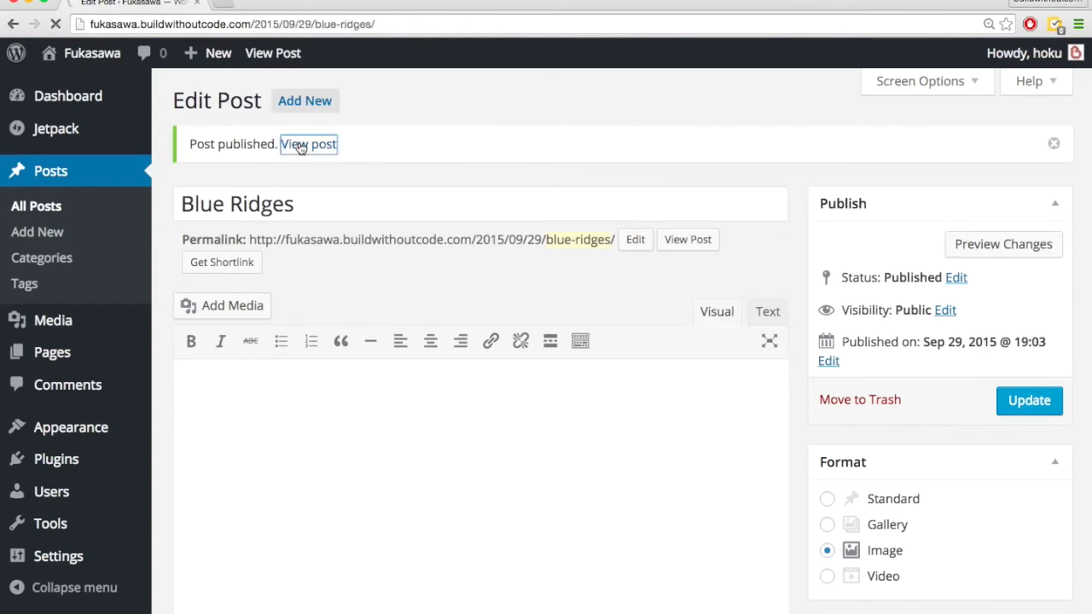
scroll(290, 229, "down", 10)
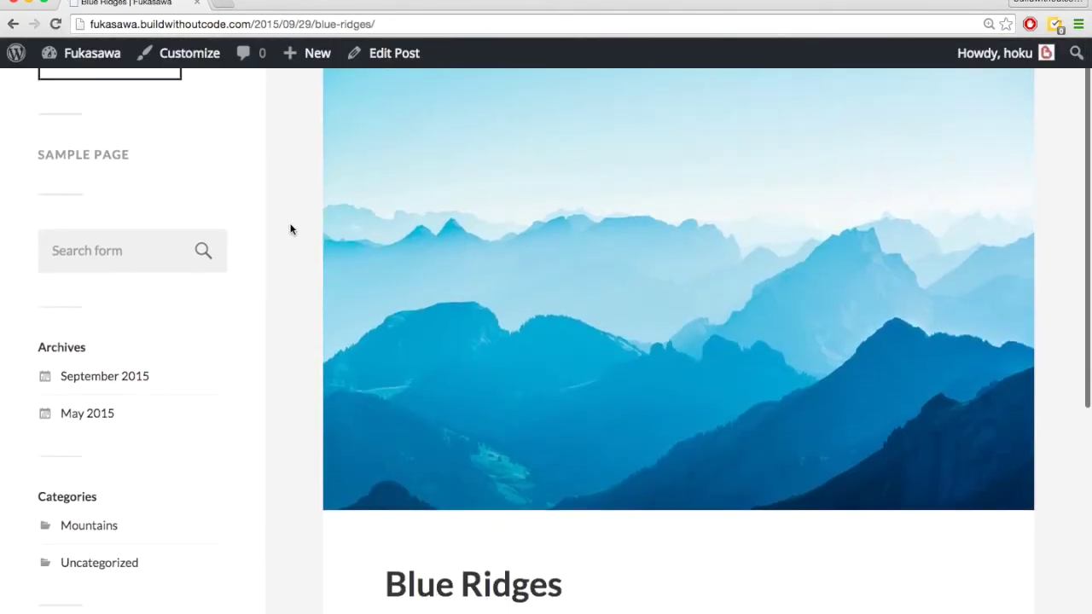
scroll(290, 229, "up", 10)
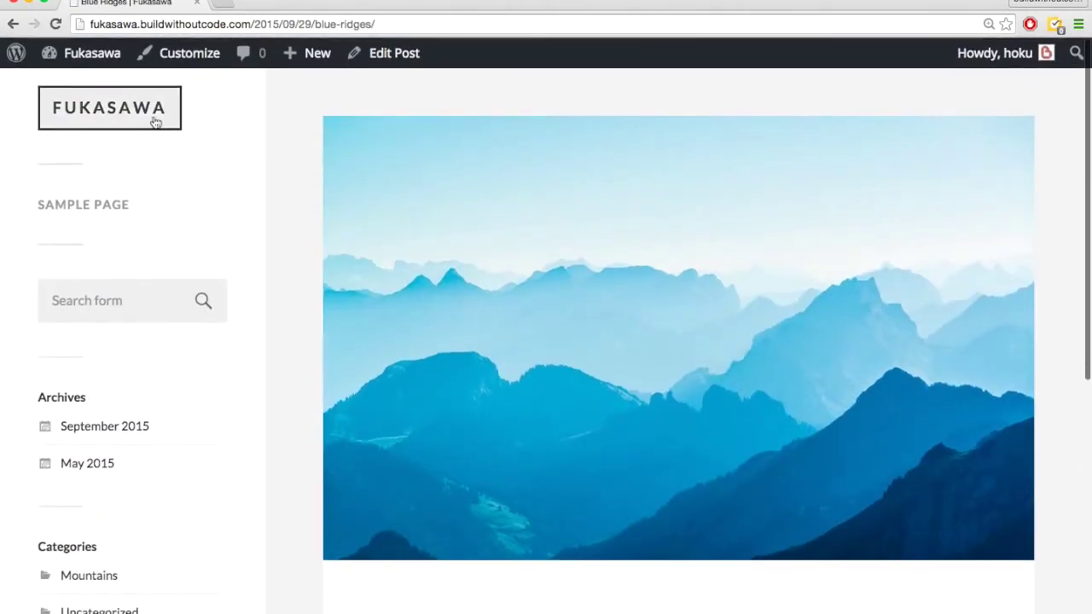
left_click(126, 124)
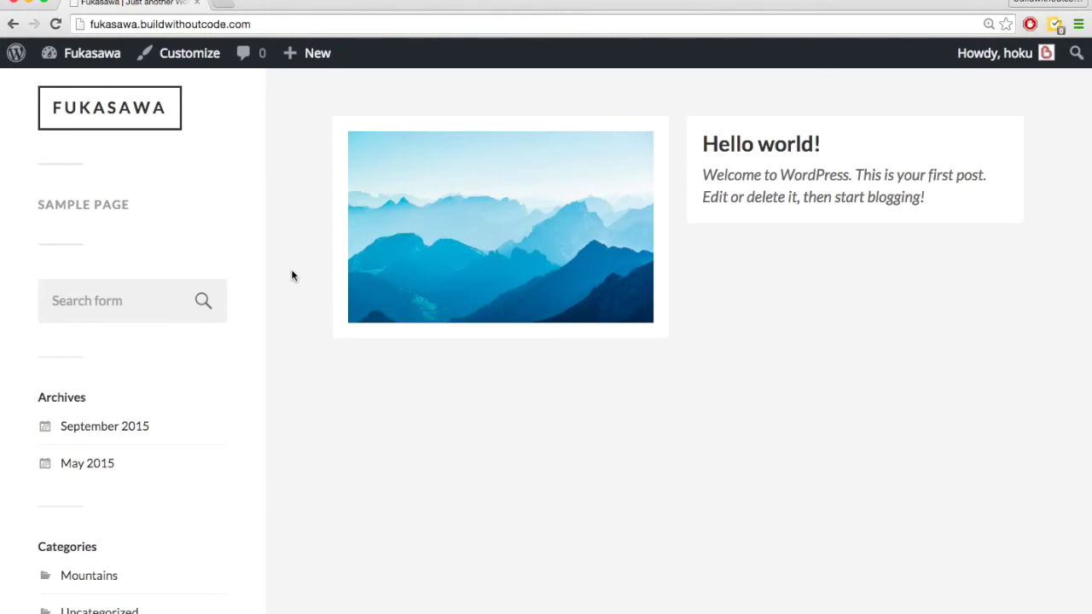
key("super+minus")
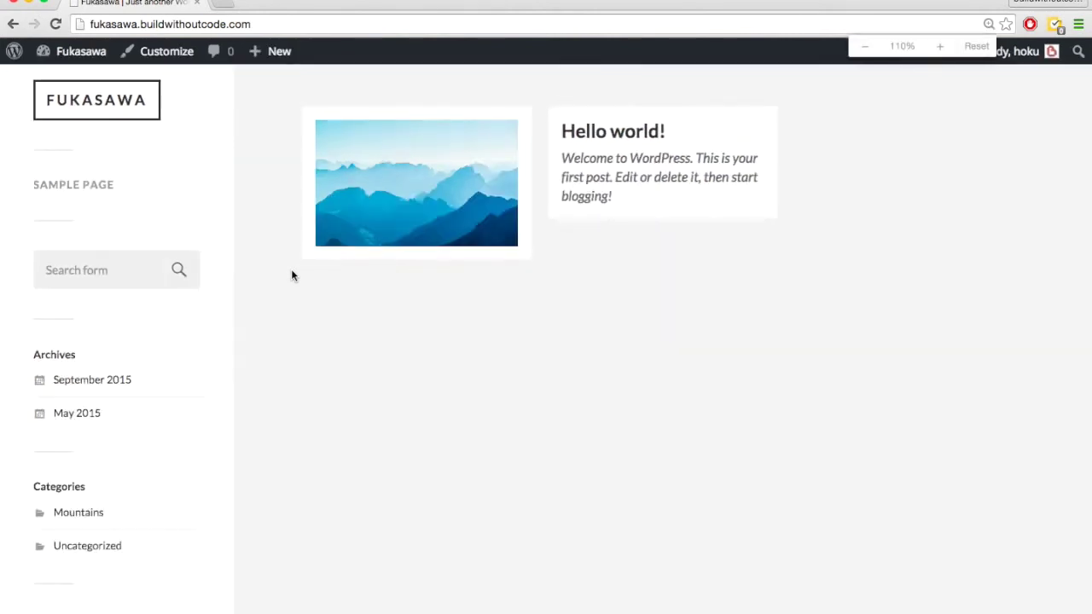
Return to the dashboard and start another new post.
left_click(82, 52)
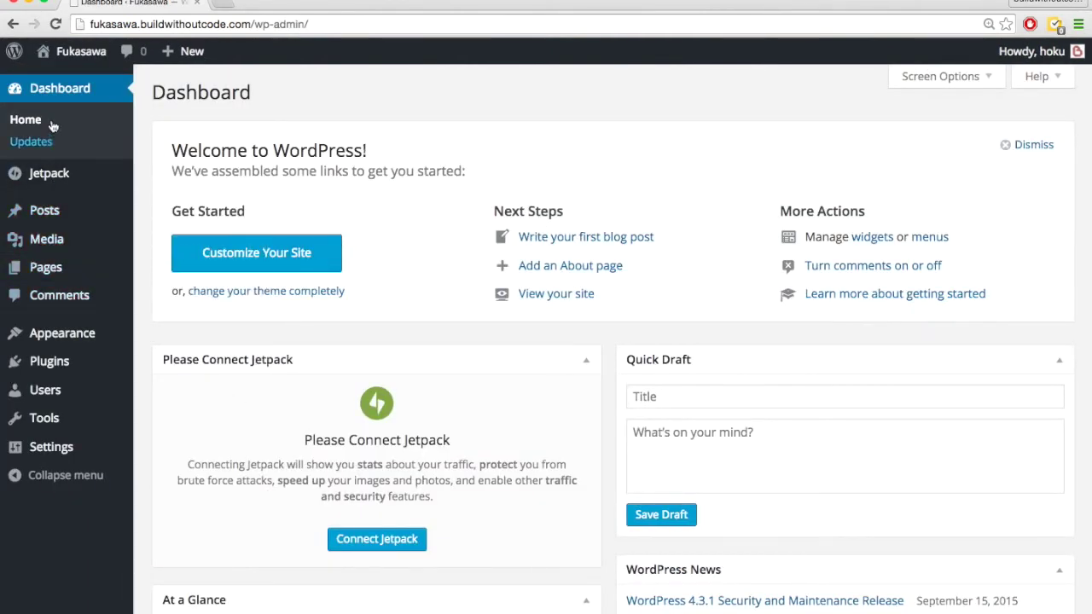
mouse_move(41, 211)
left_click(157, 238)
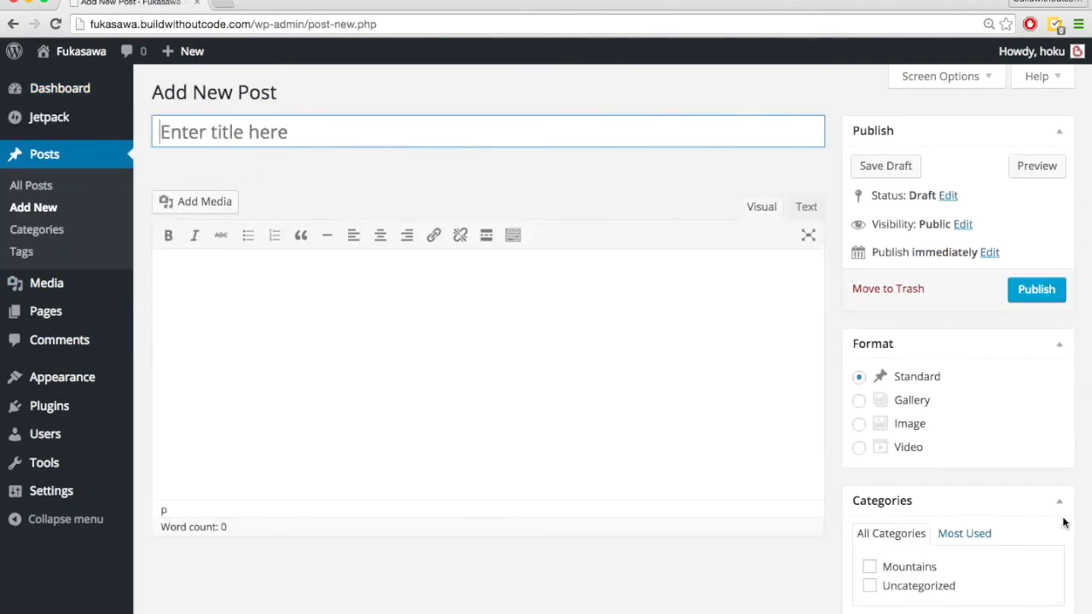
Upload 03309_damnationcreektrail_1440x900.jpg from the fukasawa folder and set it as the new post's featured image.
scroll(1058, 522, "down", 3)
scroll(1052, 525, "down", 2)
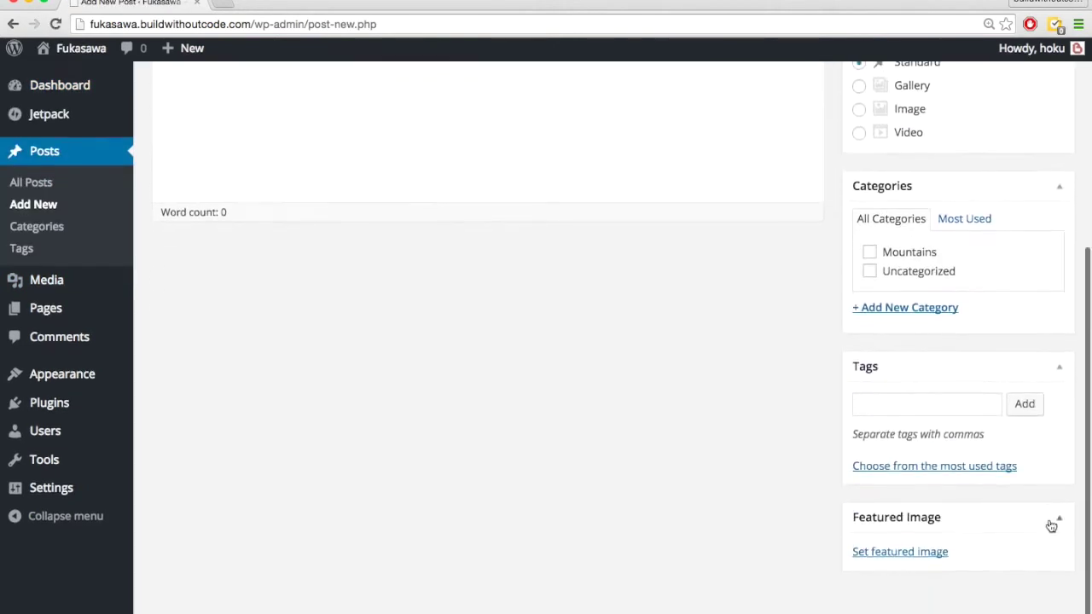
left_click(910, 557)
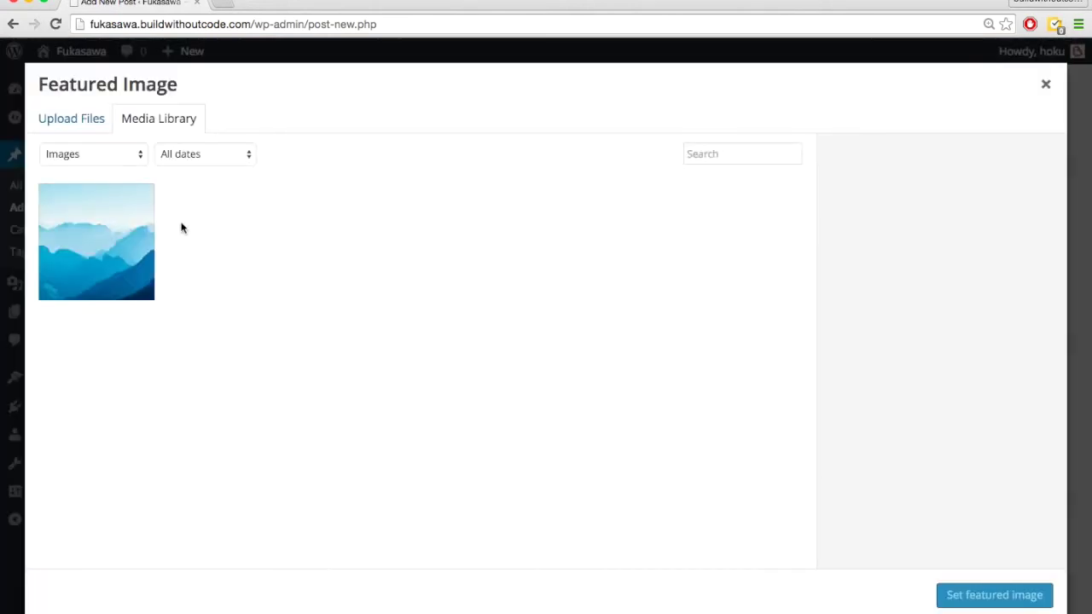
left_click(78, 124)
left_click(562, 348)
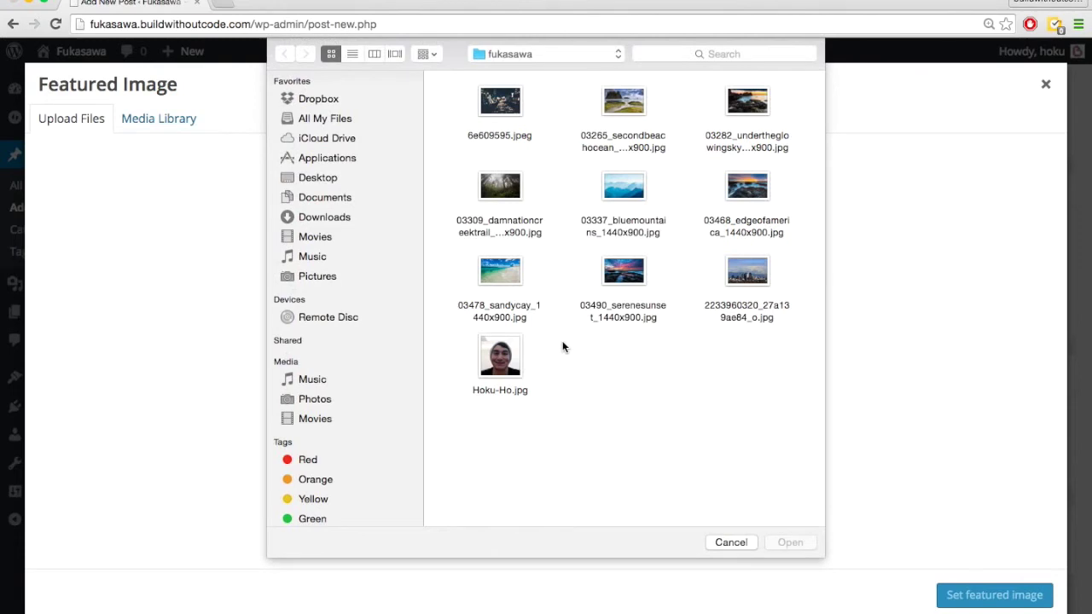
double_click(510, 192)
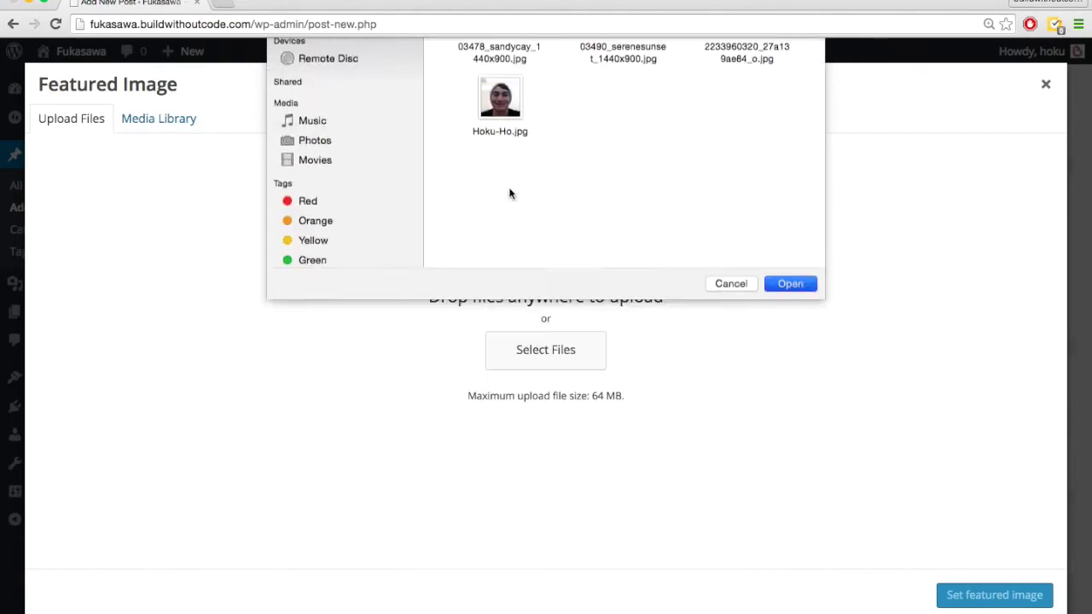
key("Return")
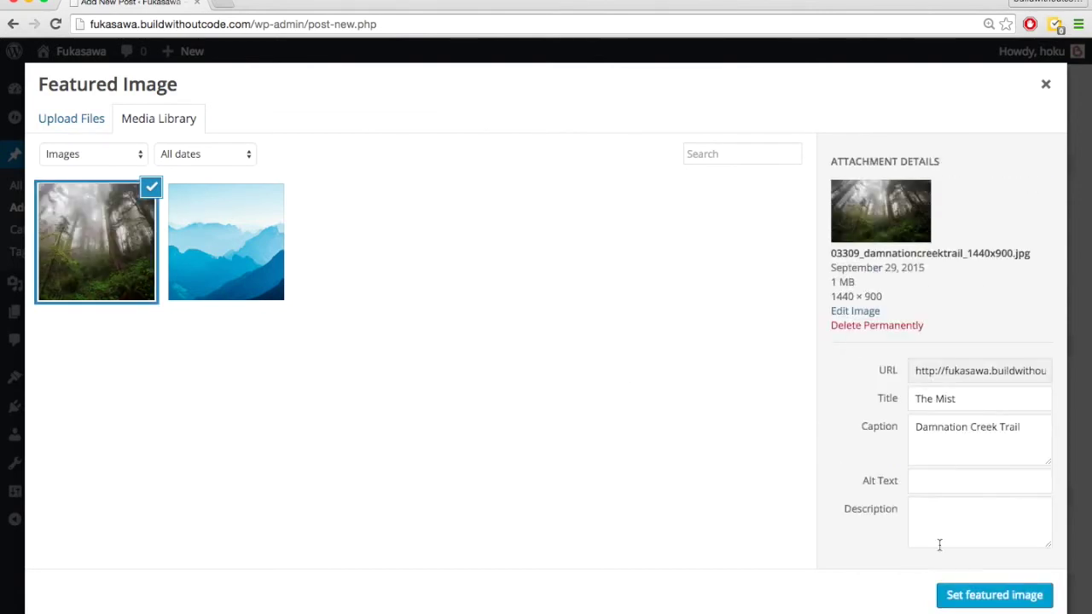
left_click(973, 596)
Title the new post "Misty Trees" and set its format to Image.
scroll(518, 275, "up", 10)
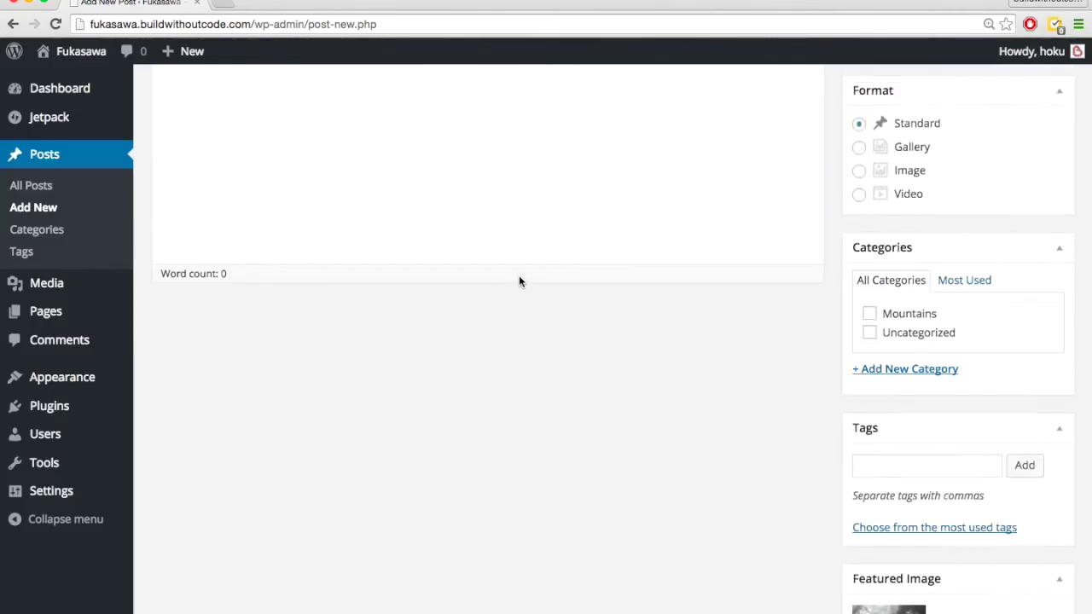
left_click(397, 144)
type("Misty Trees")
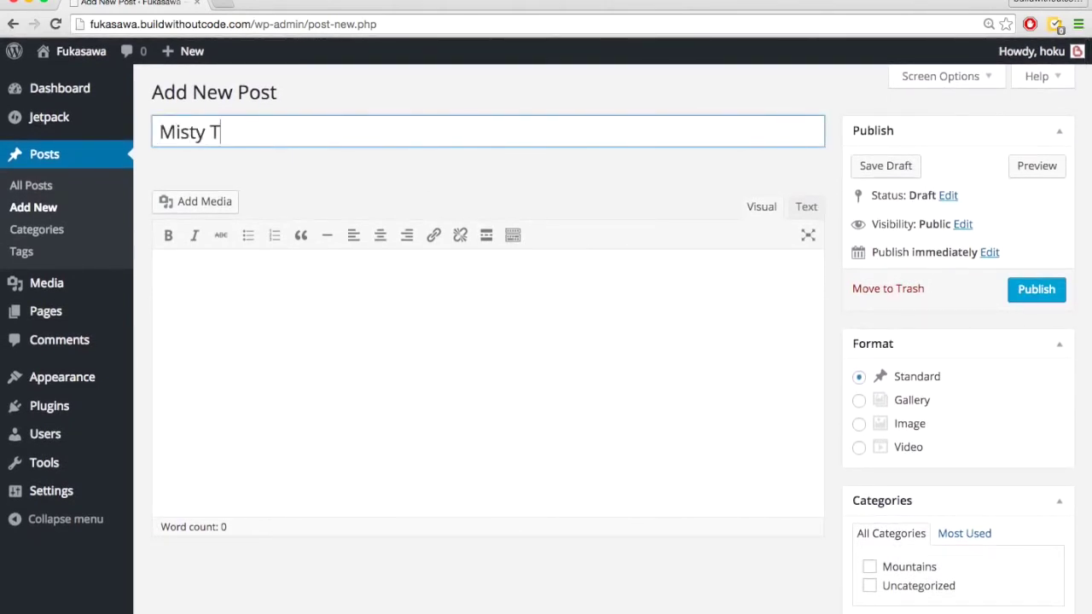
scroll(848, 401, "down", 1)
left_click(856, 402)
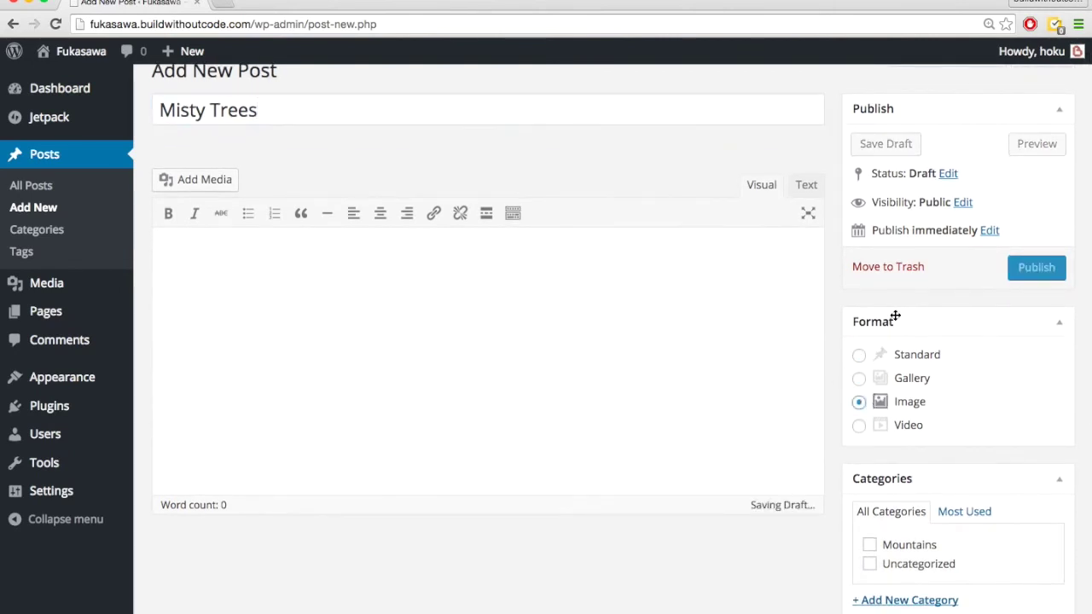
scroll(853, 332, "down", 4)
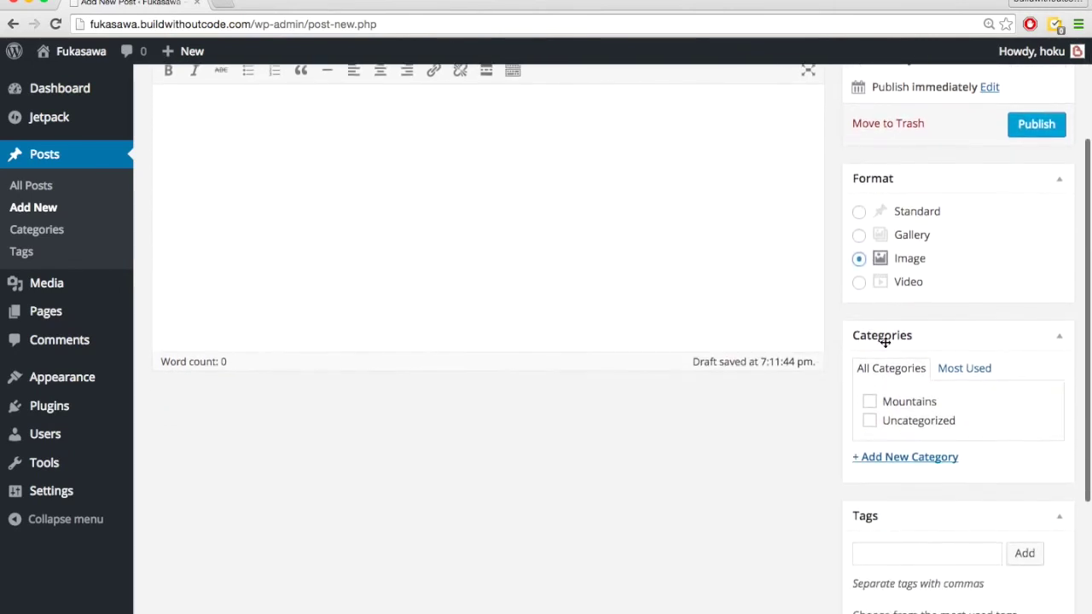
scroll(811, 435, "down", 2)
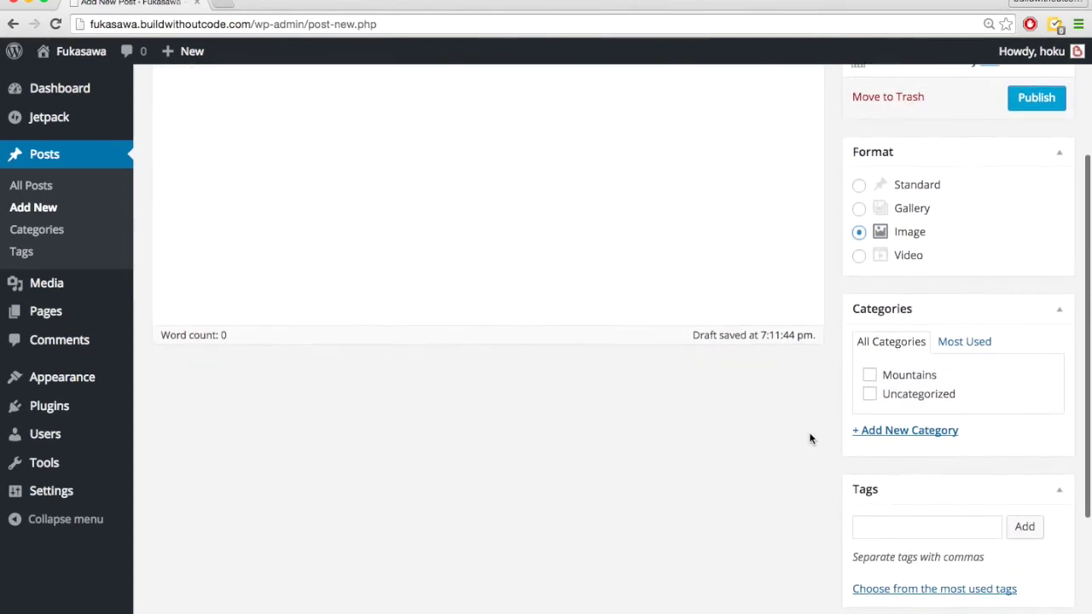
Add a new category named "Forest" to the Misty Trees post.
left_click(883, 433)
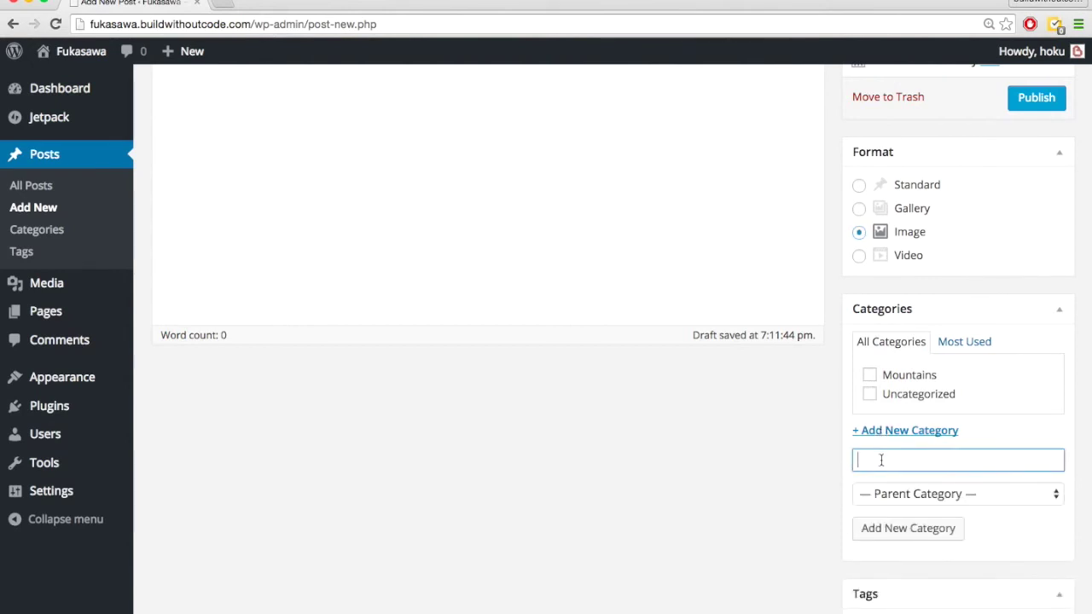
type("Forest")
left_click(925, 530)
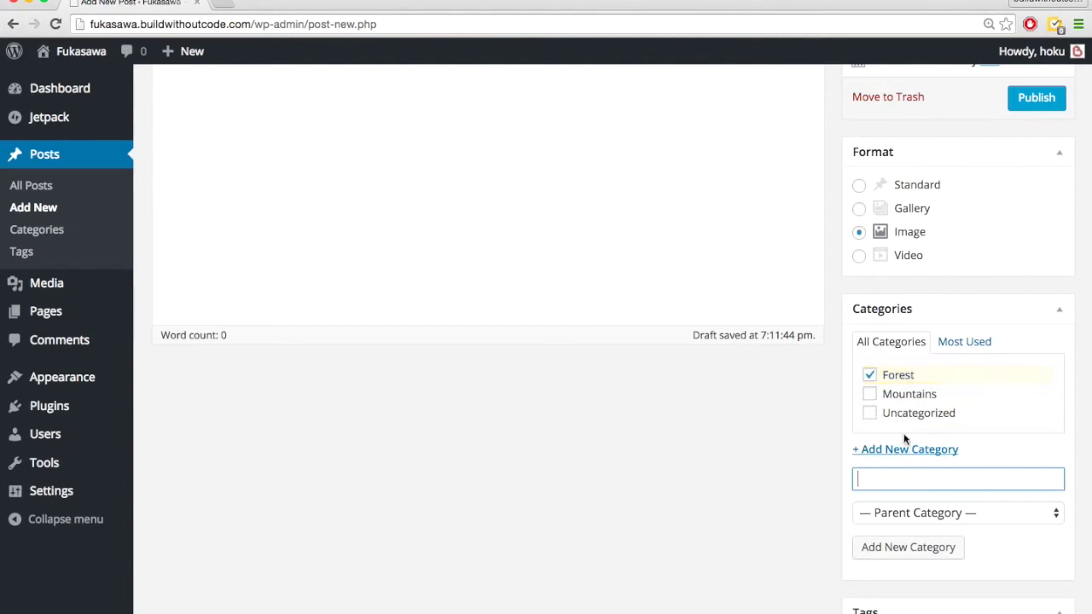
Check the featured image and title of the Misty Trees post and publish it.
scroll(776, 409, "down", 1)
scroll(777, 412, "down", 5)
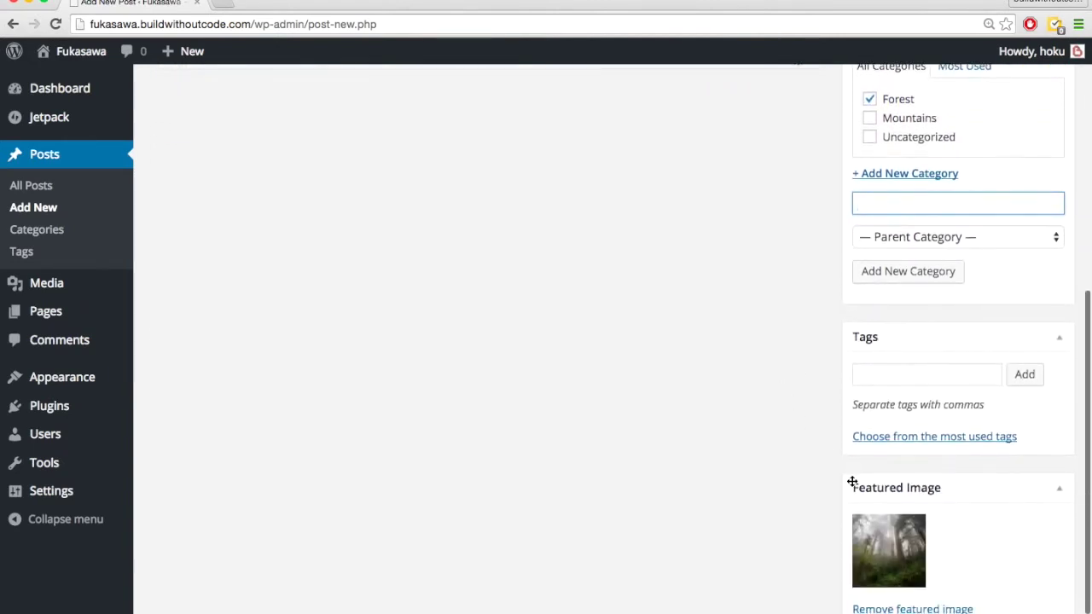
scroll(867, 244, "up", 6)
scroll(866, 165, "up", 3)
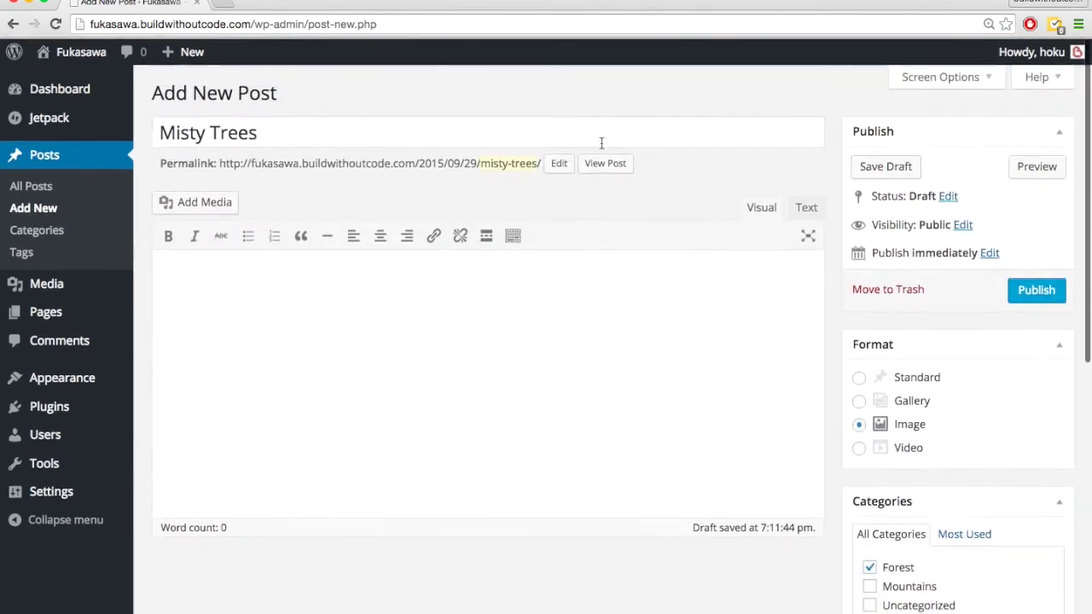
left_click(1032, 291)
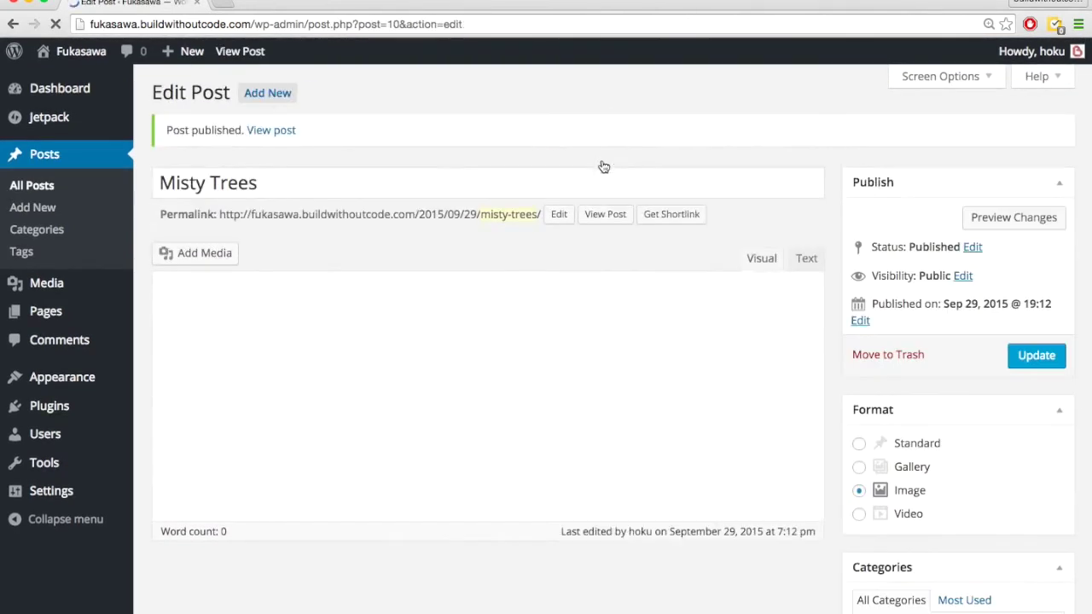
View the published Misty Trees post on the site and return to the homepage.
left_click(614, 215)
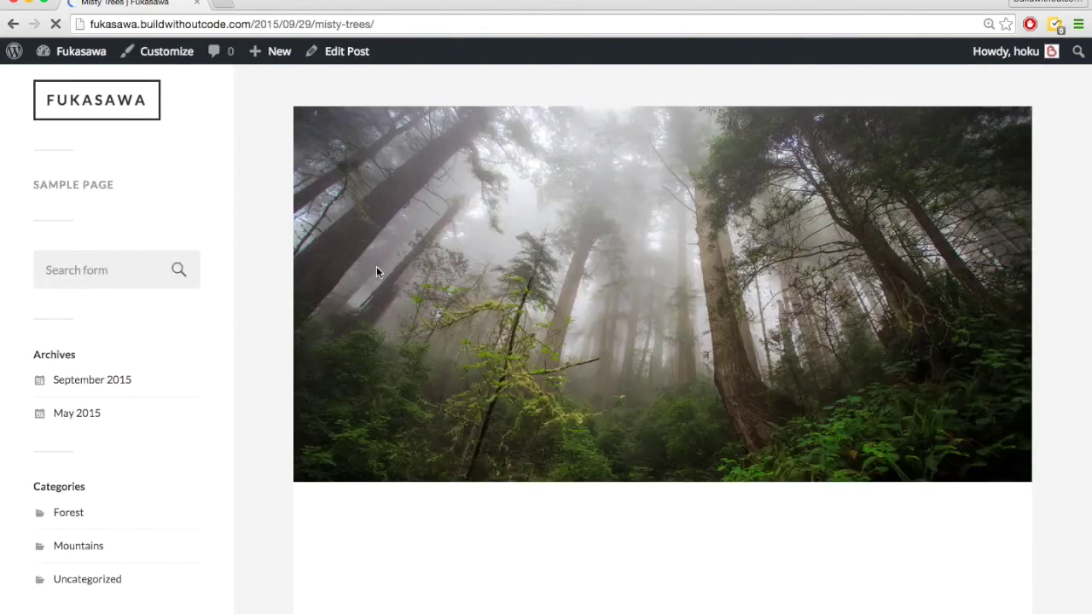
scroll(304, 339, "down", 6)
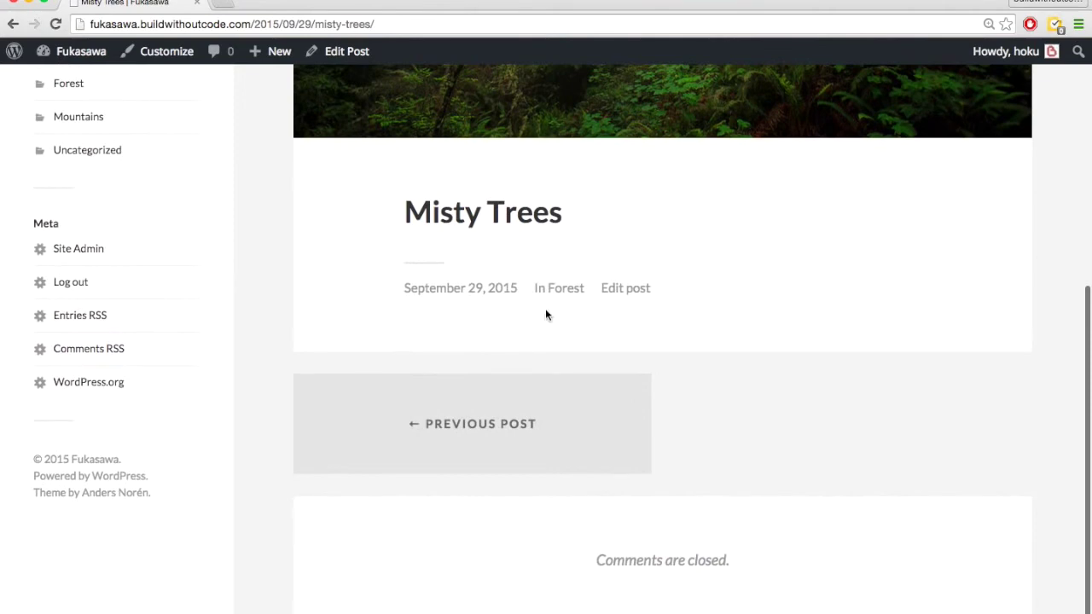
scroll(481, 244, "up", 8)
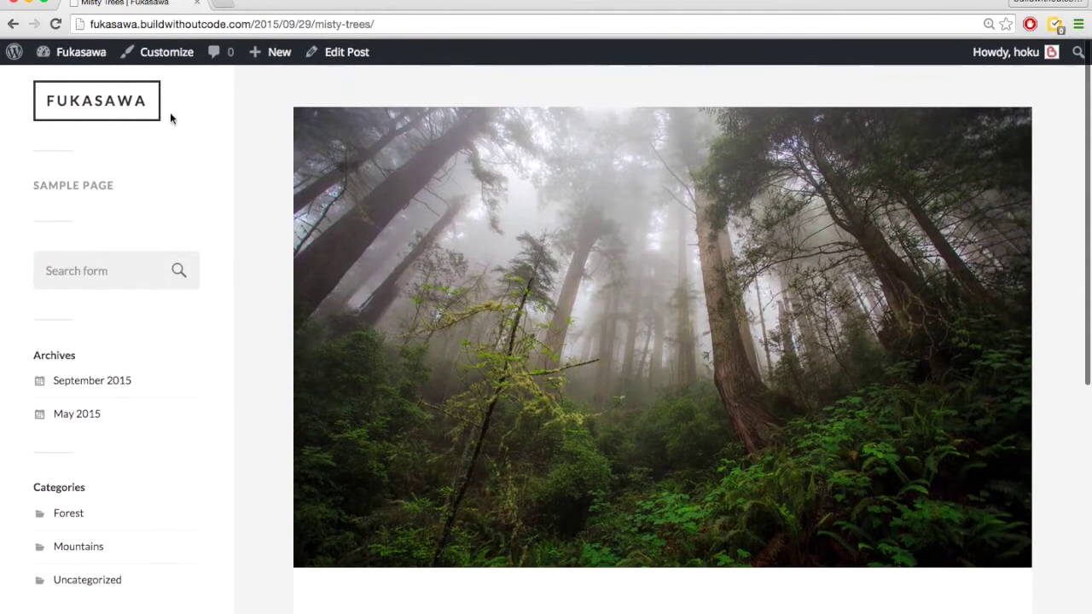
left_click(113, 107)
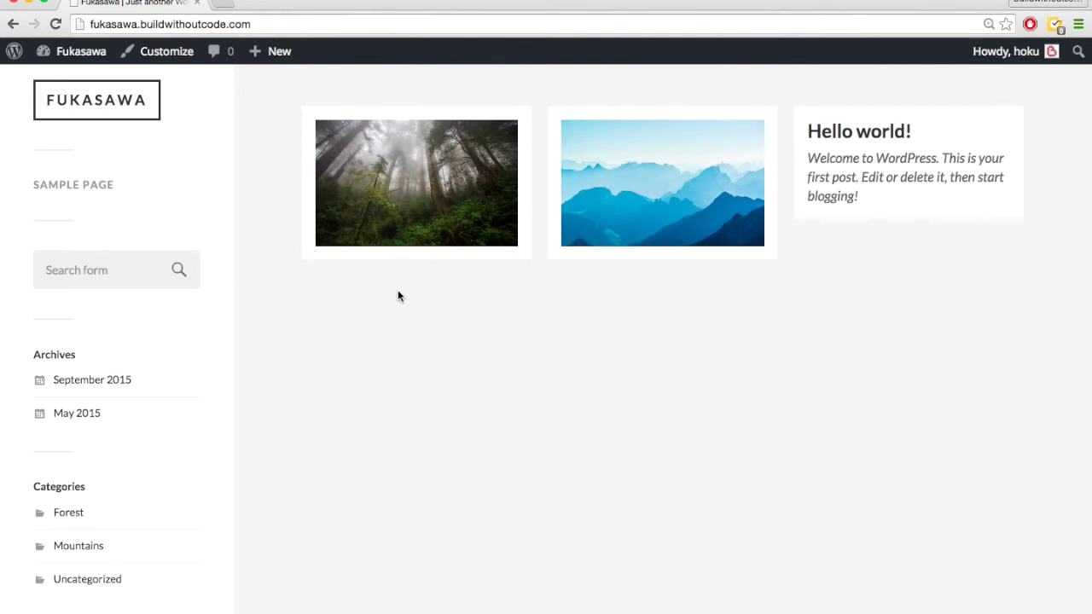
Edit the Misty Trees post to add "I don't always wake up early, but when I do, I take pictures in the trees." and update it.
left_click(419, 191)
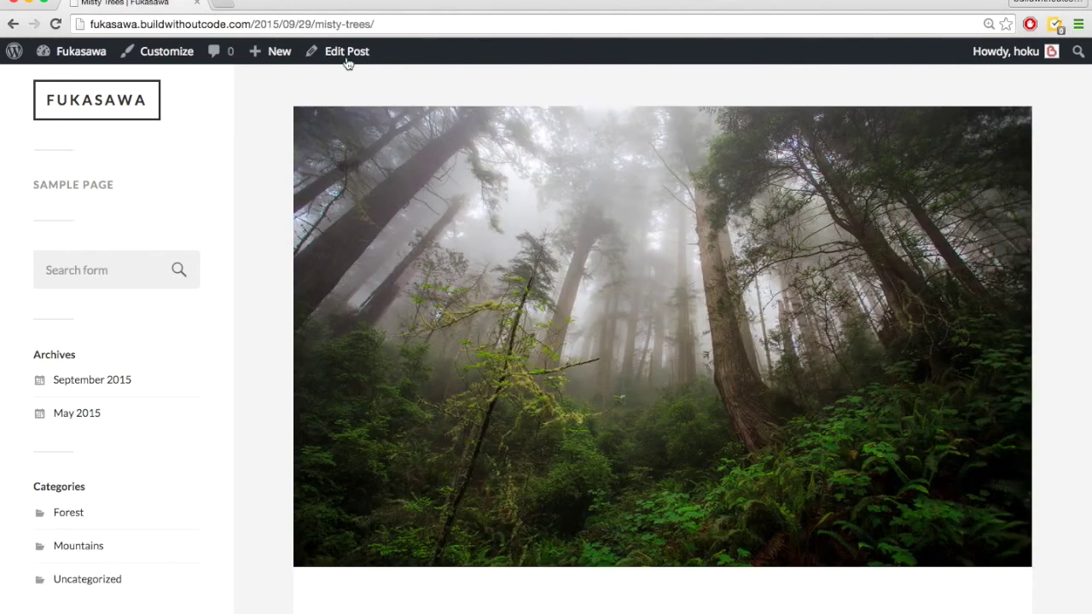
left_click(347, 58)
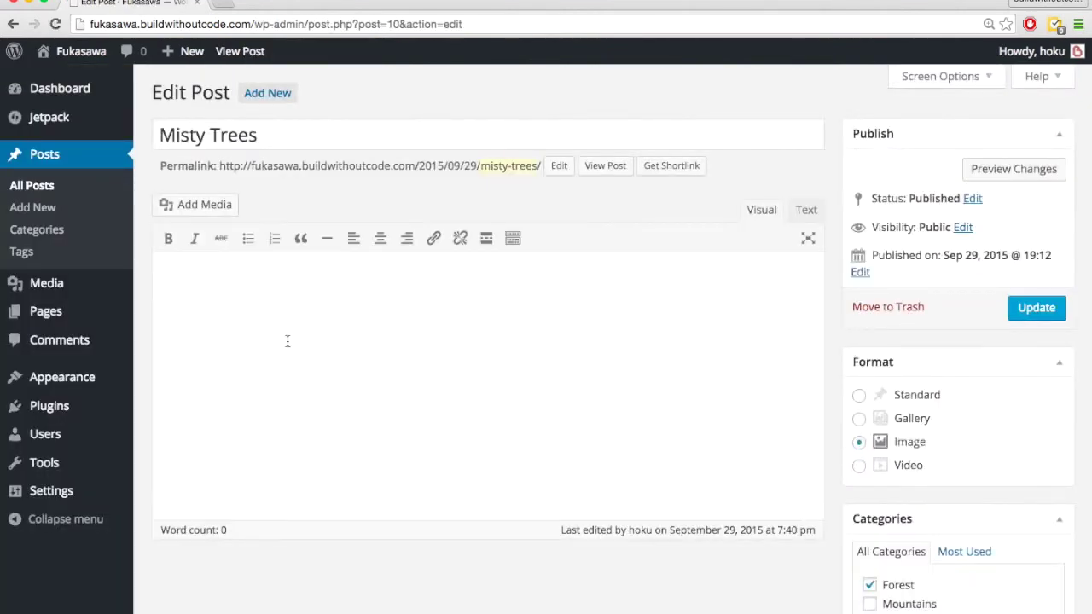
type("I don't always wake up early, but when I do, I take pictures in the trees.")
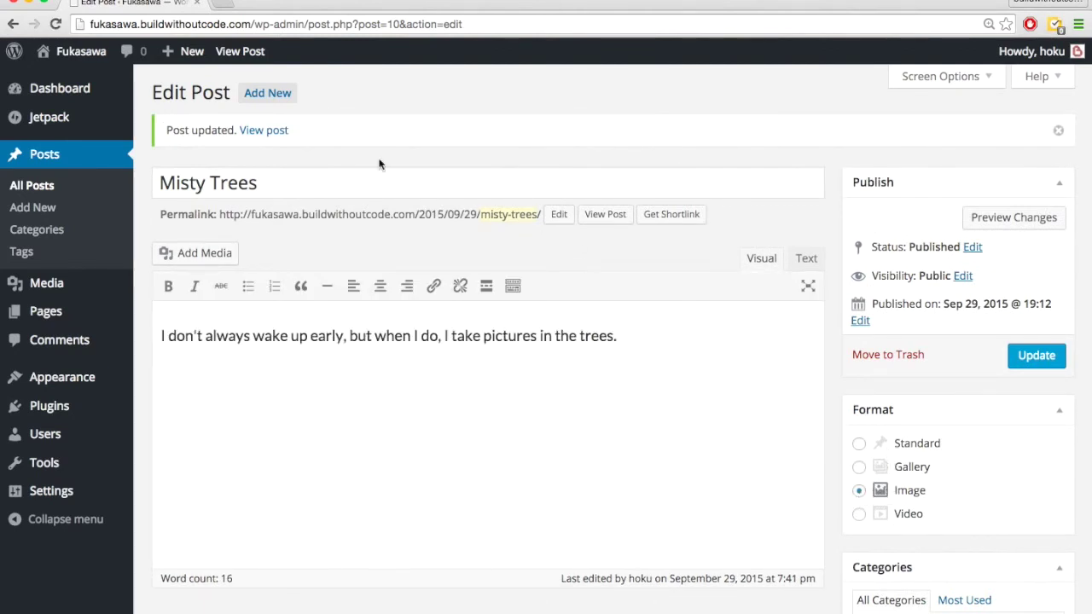
Open the updated Misty Trees post from the site homepage and examine its title and body text.
mouse_move(79, 54)
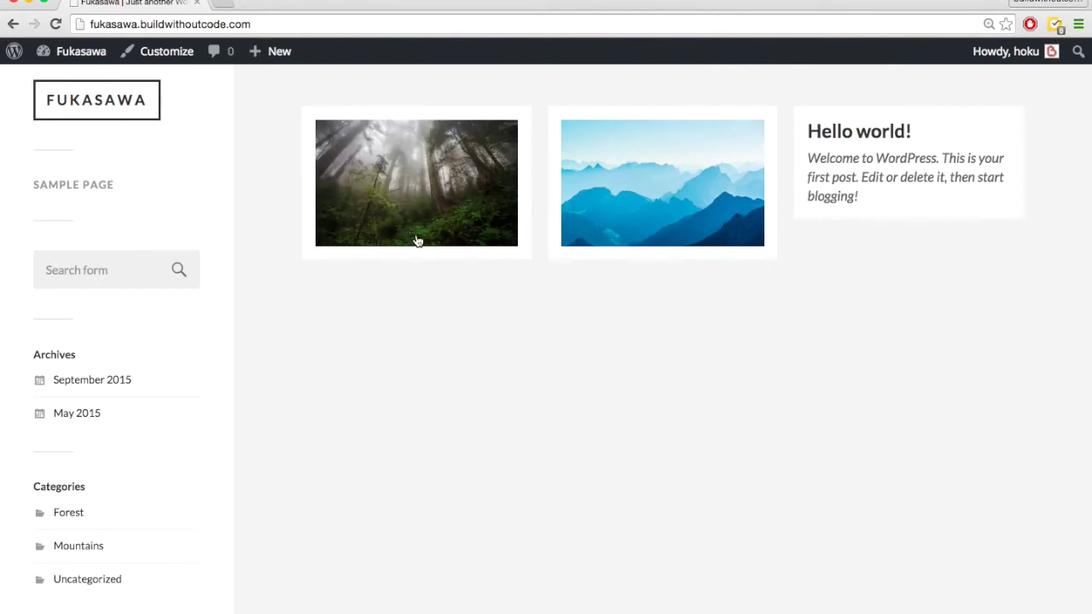
left_click(416, 175)
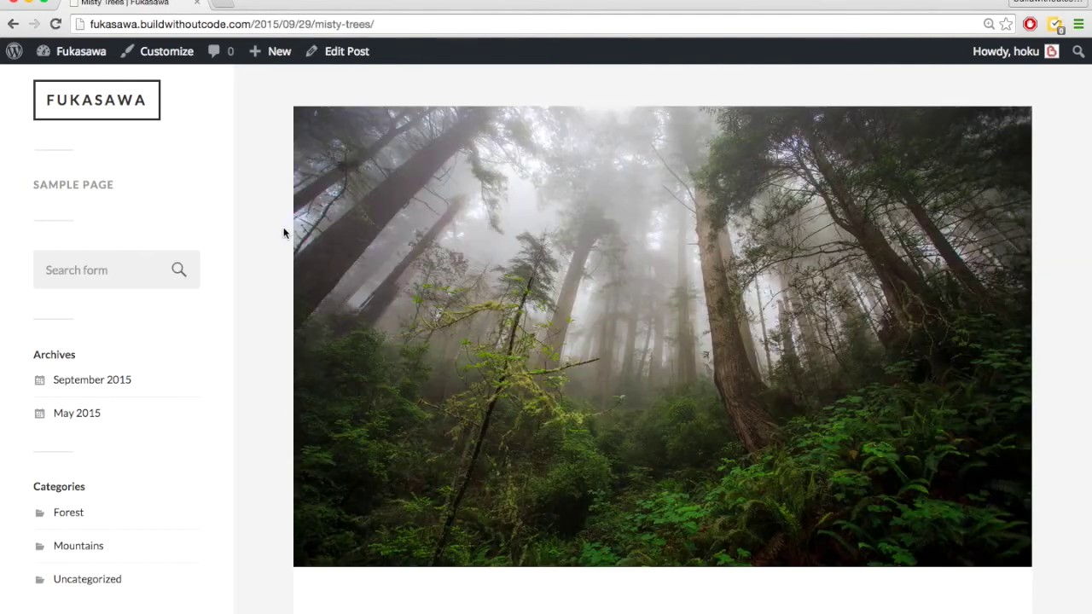
scroll(283, 231, "down", 4)
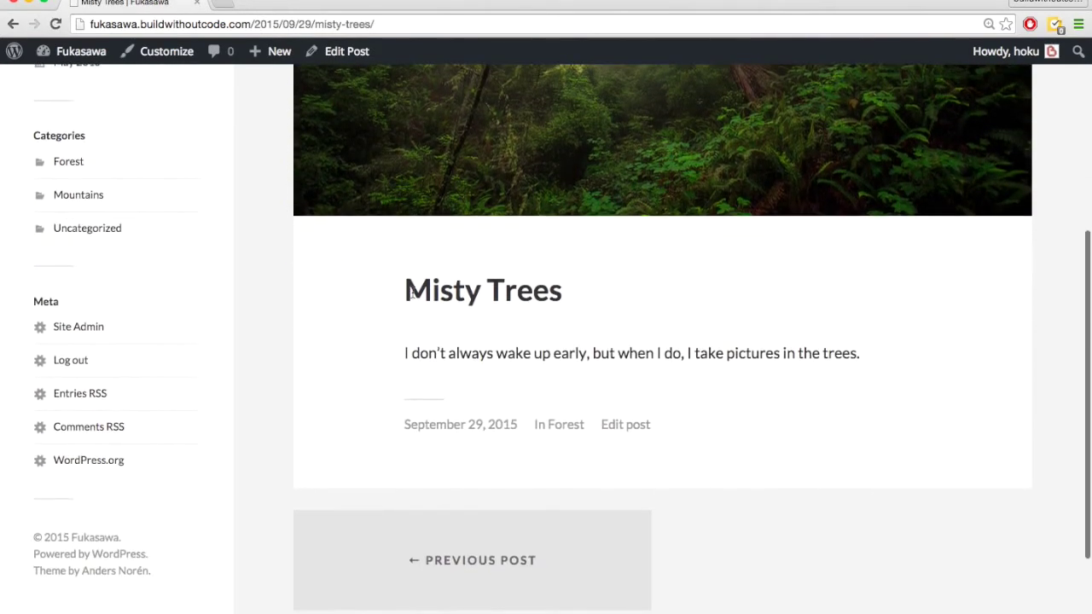
triple_click(408, 292)
left_click(437, 352)
triple_click(437, 352)
left_click(358, 326)
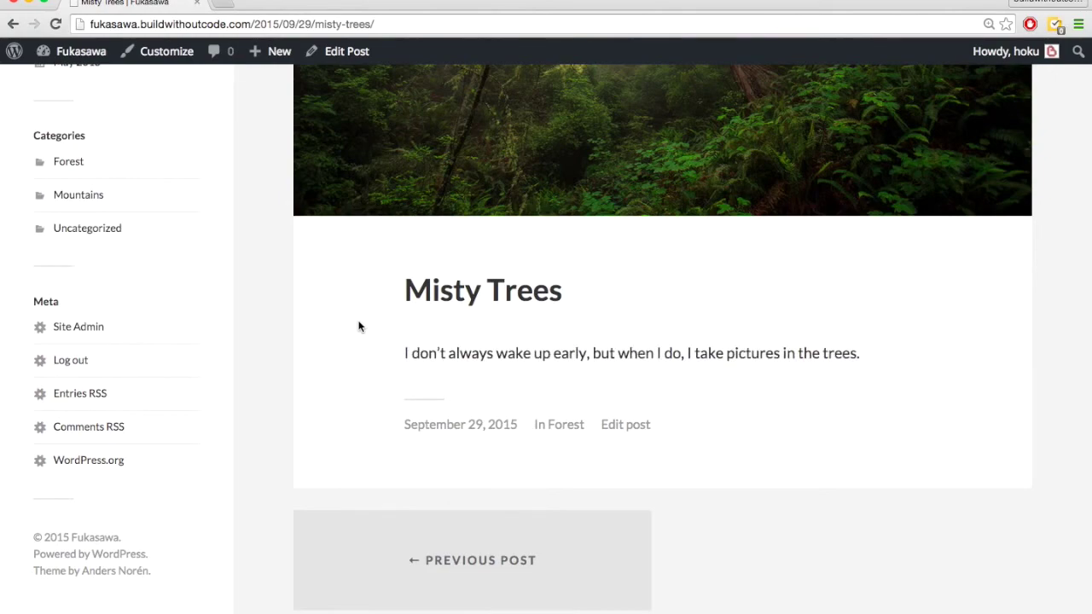
scroll(358, 326, "up", 4)
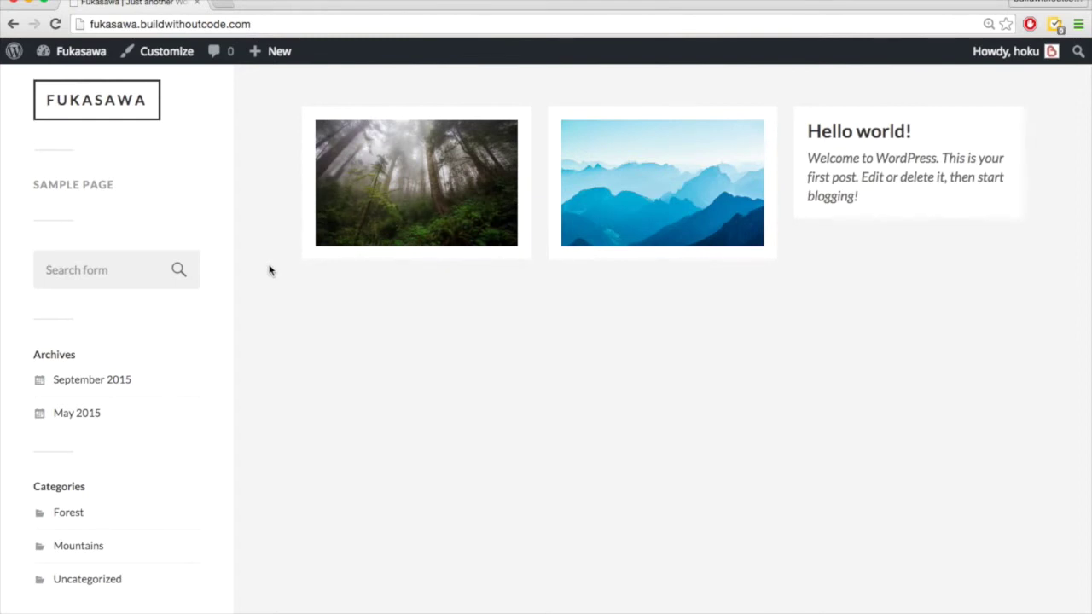
Create a new post titled "Pics from Los Angeles".
mouse_move(274, 55)
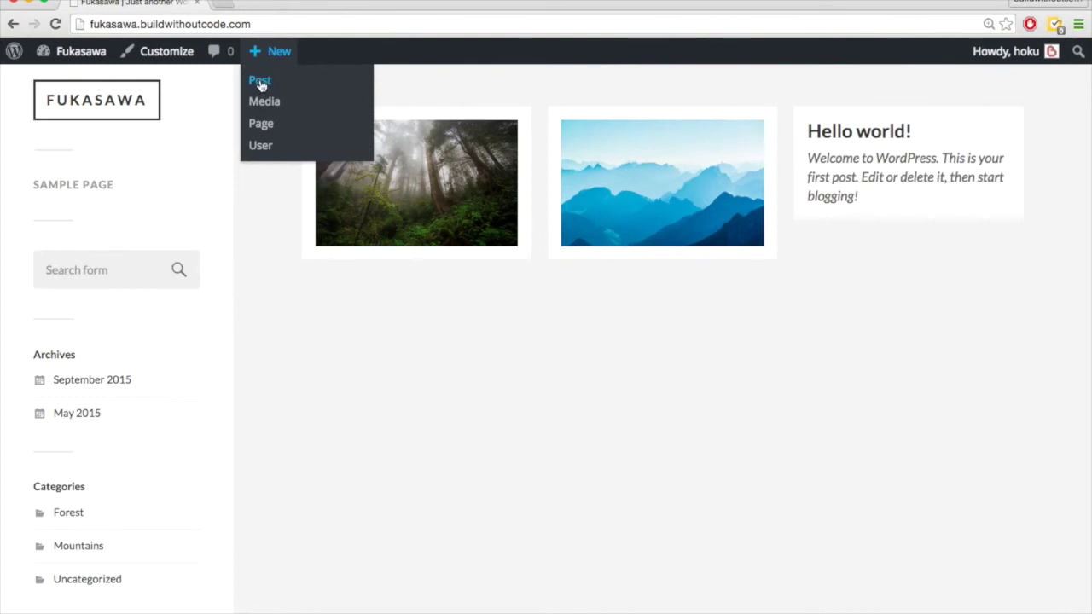
left_click(260, 82)
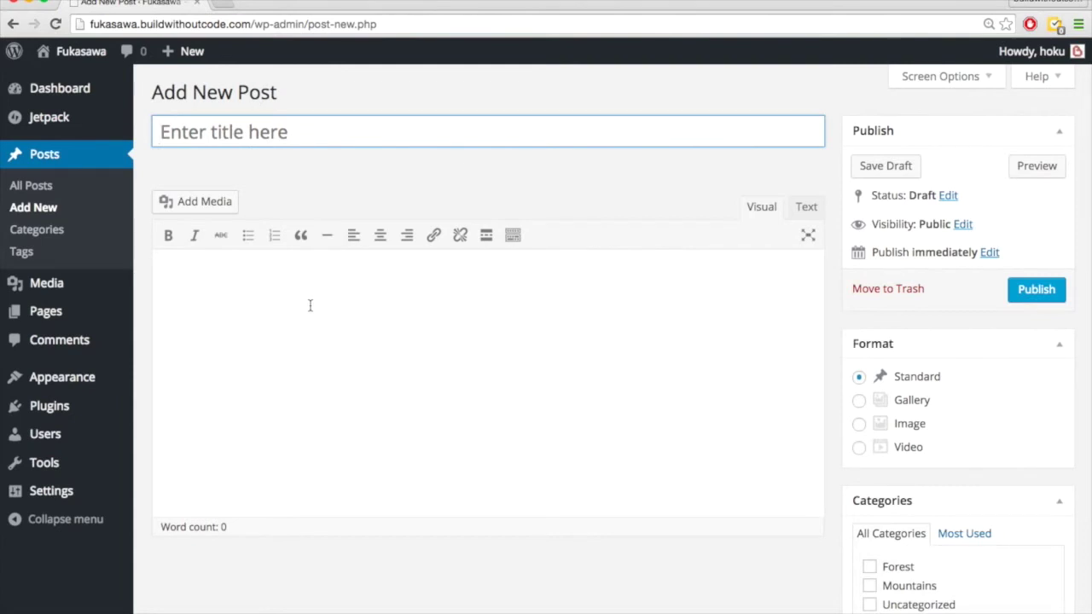
type("Pics")
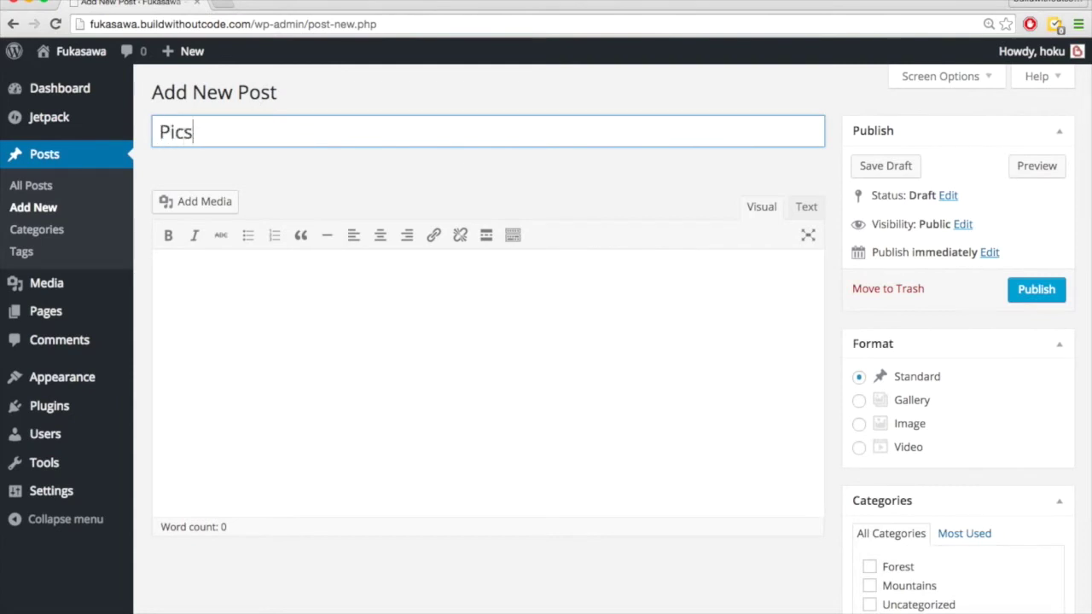
type(" from Los ")
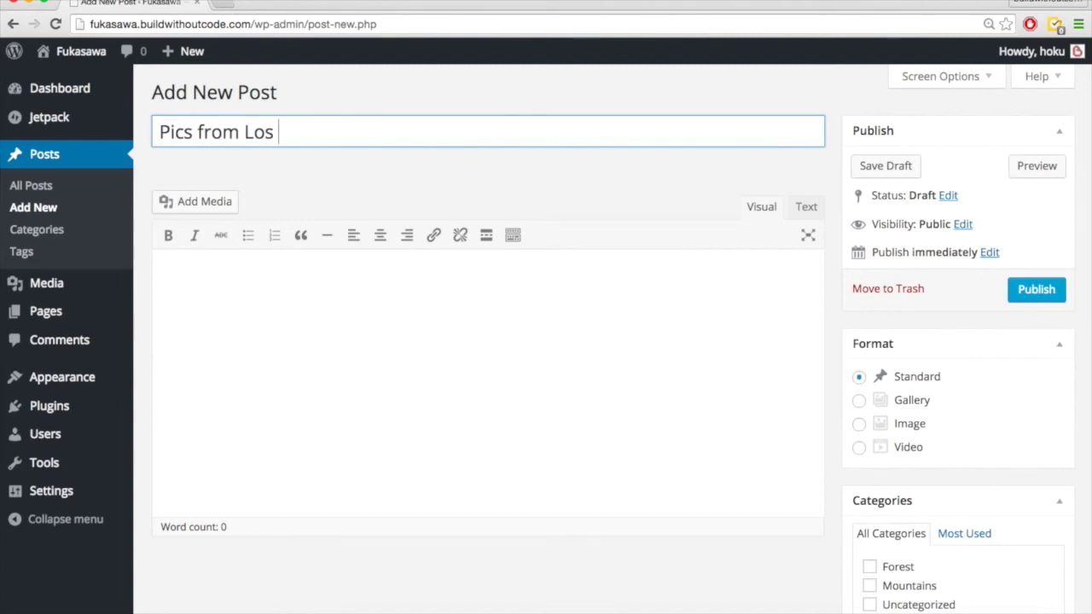
type("Angeles")
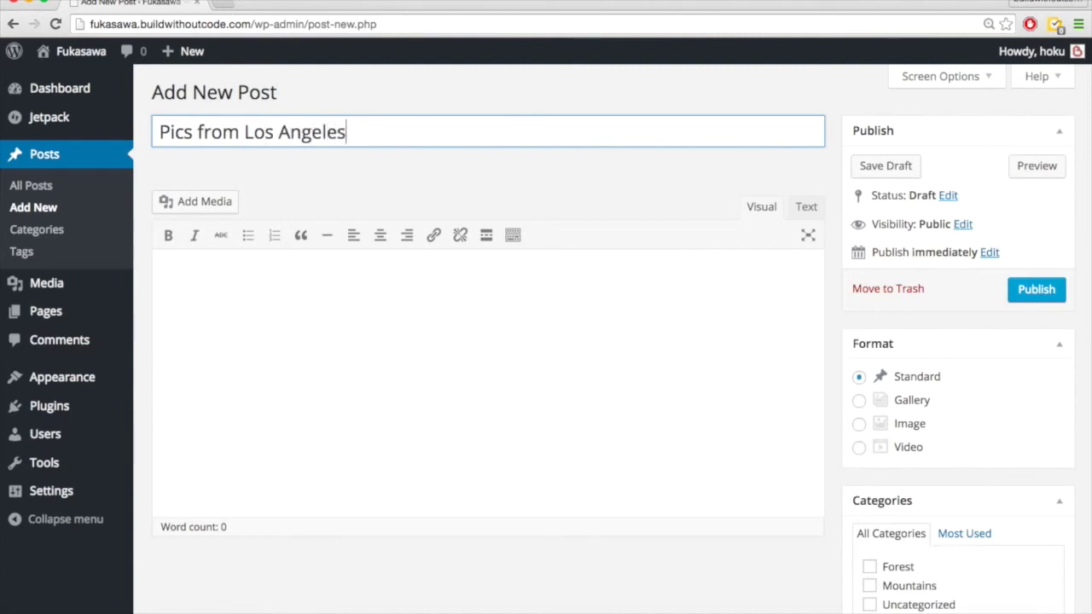
Write two body paragraphs: "These are some pictures from my recent trip to Los Angeles." and "It was a really fun trip.".
left_click(338, 385)
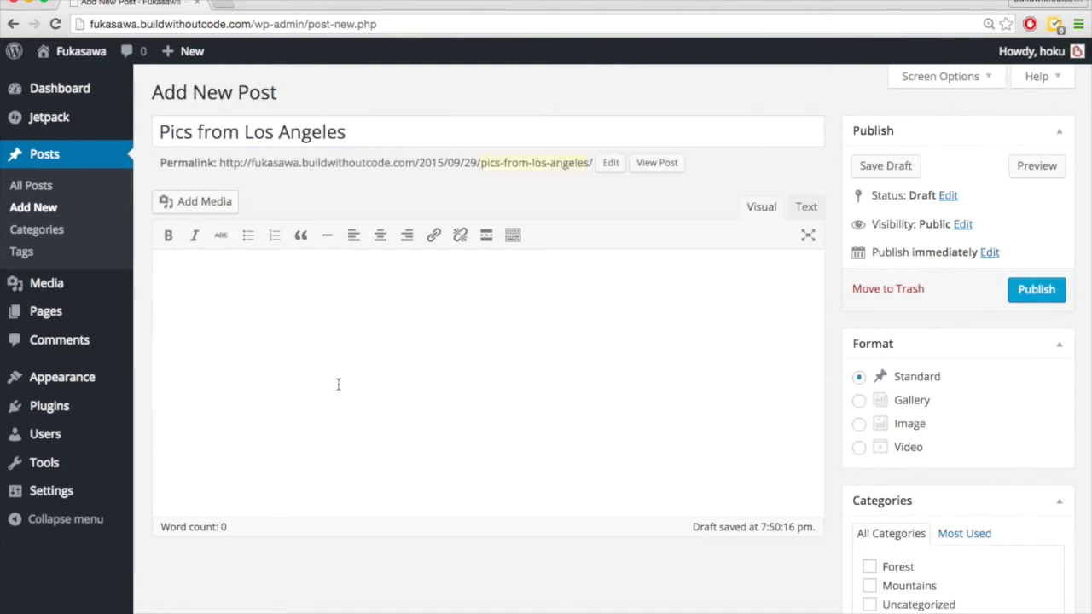
type("These are some pictures from my recent trip to Los Angeles. It was a really fun trip.")
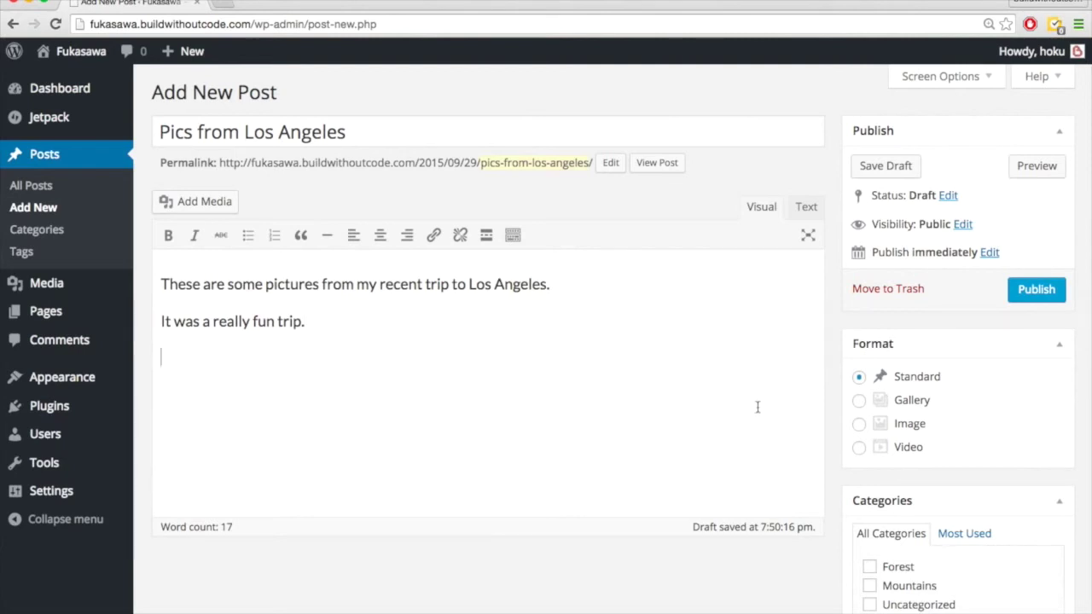
Upload 6e609595.jpeg from the fukasawa folder and set it as the post's featured image.
scroll(757, 407, "down", 5)
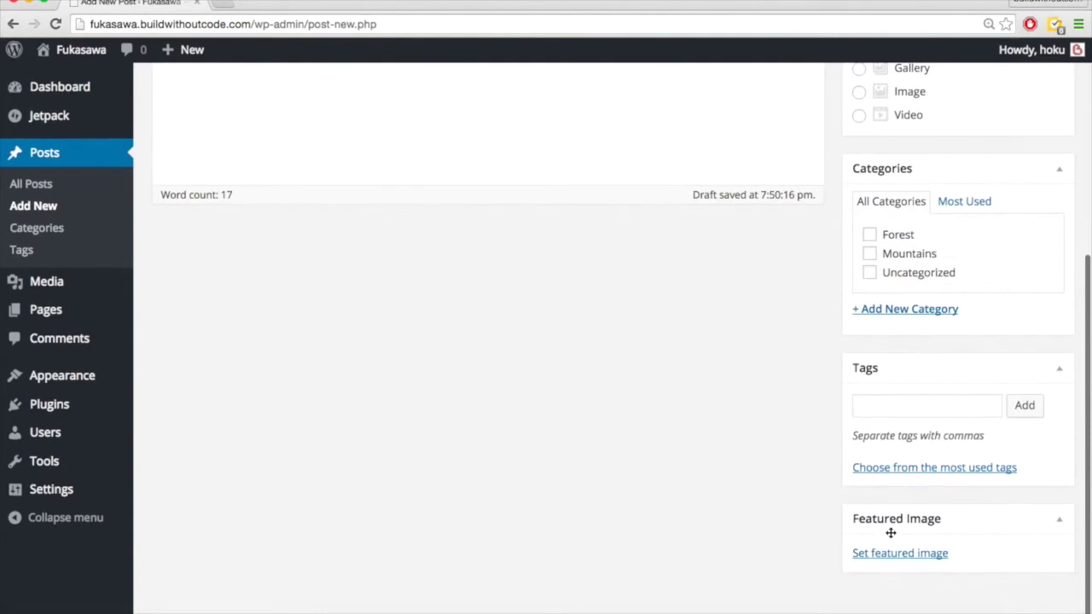
left_click(893, 554)
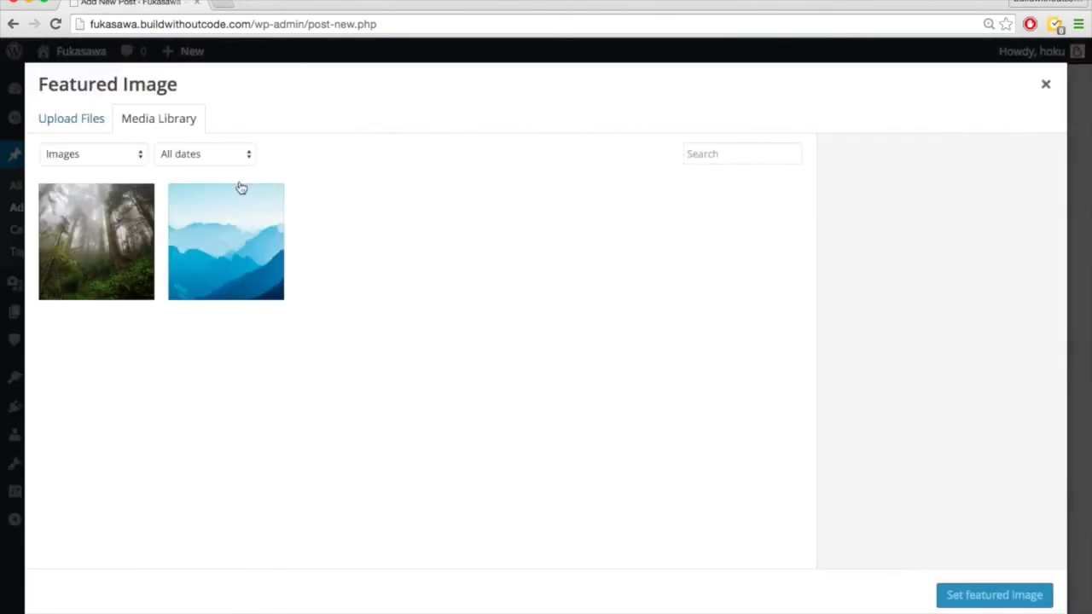
left_click(73, 121)
left_click(552, 364)
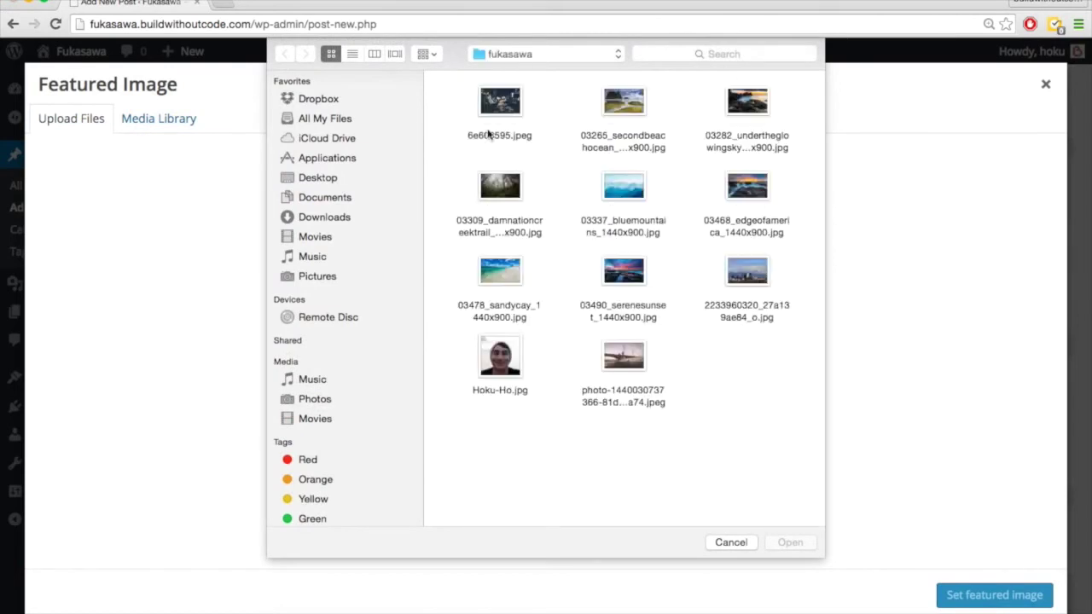
double_click(500, 107)
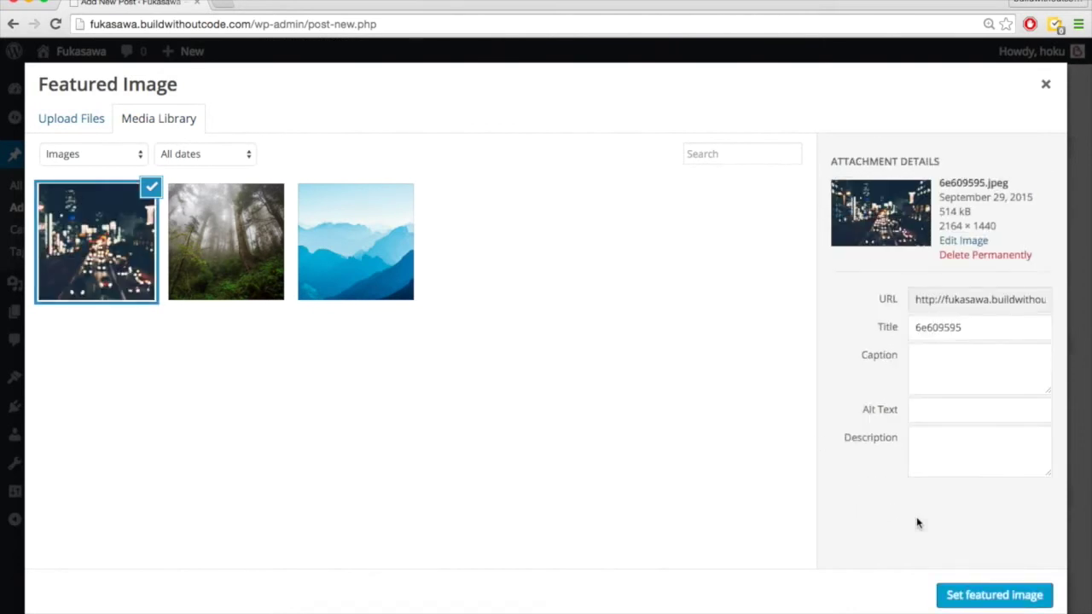
left_click(988, 596)
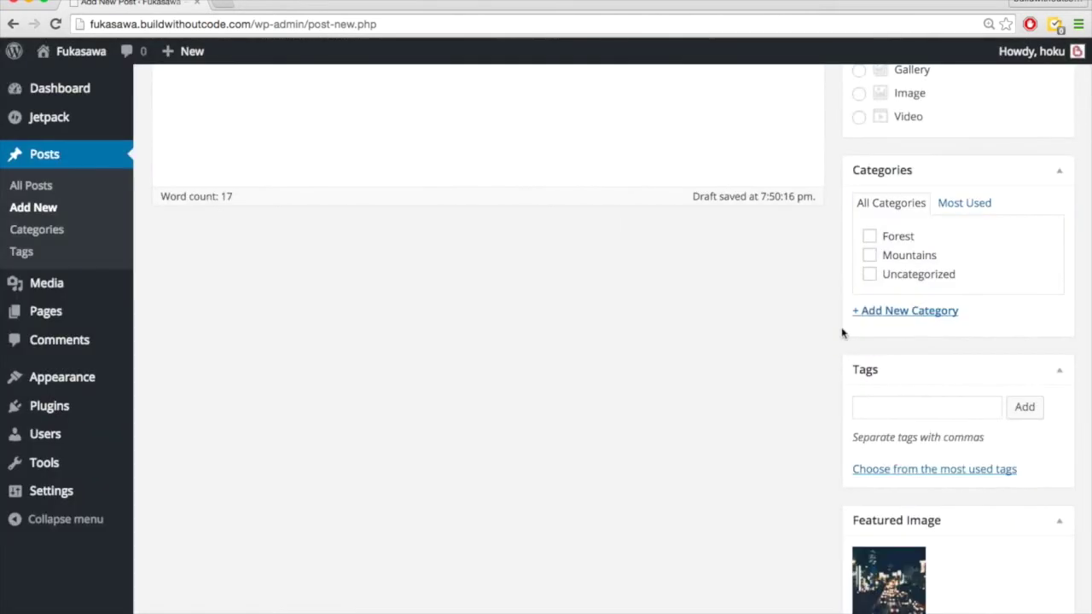
Add a new category named "City" to the Los Angeles post.
scroll(778, 366, "up", 2)
scroll(778, 366, "up", 6)
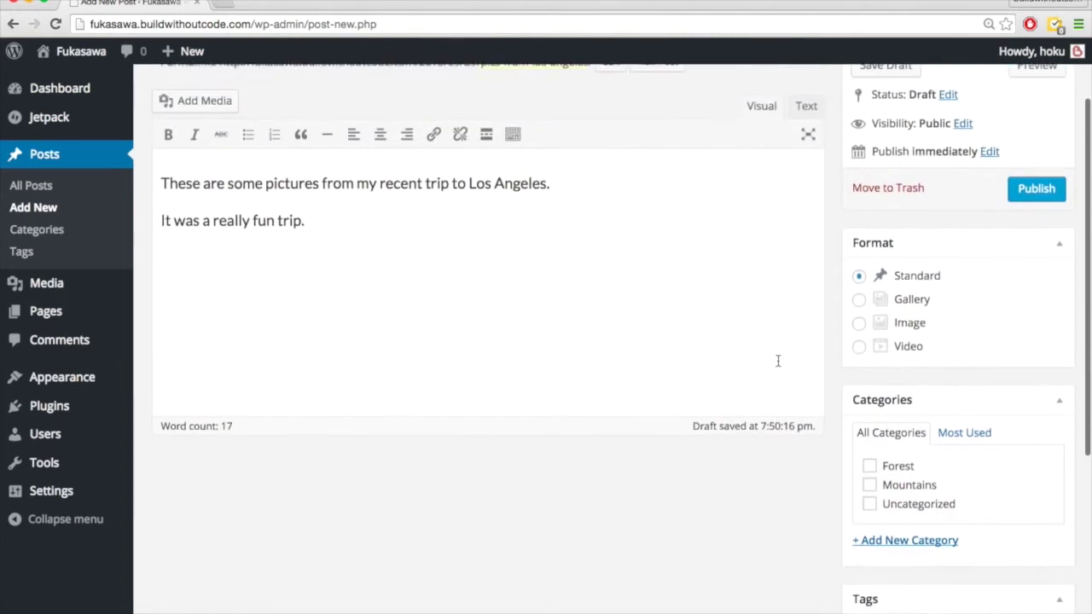
scroll(778, 361, "down", 5)
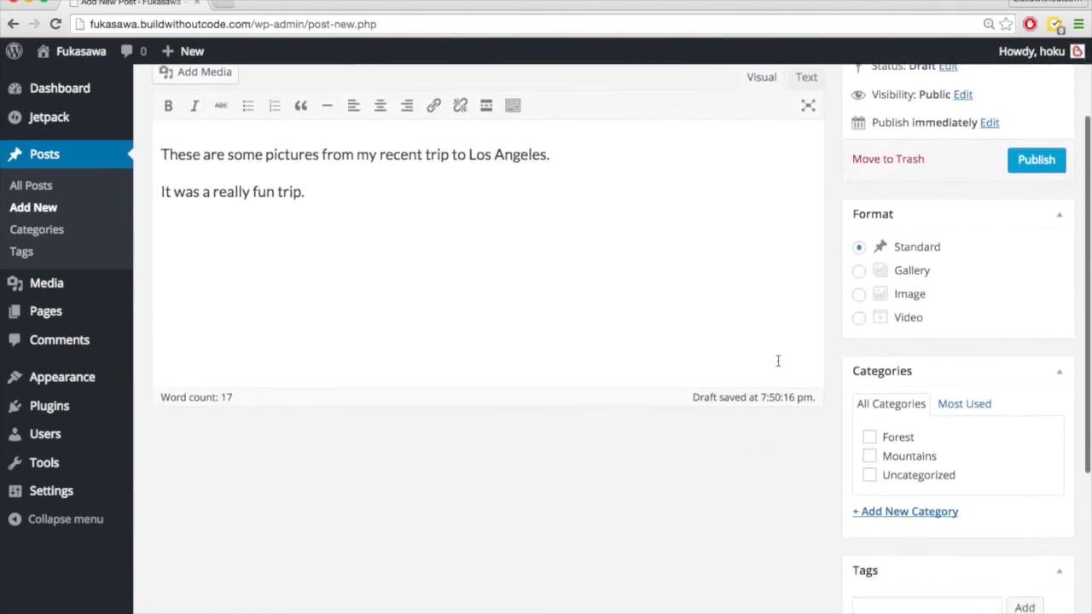
left_click(884, 421)
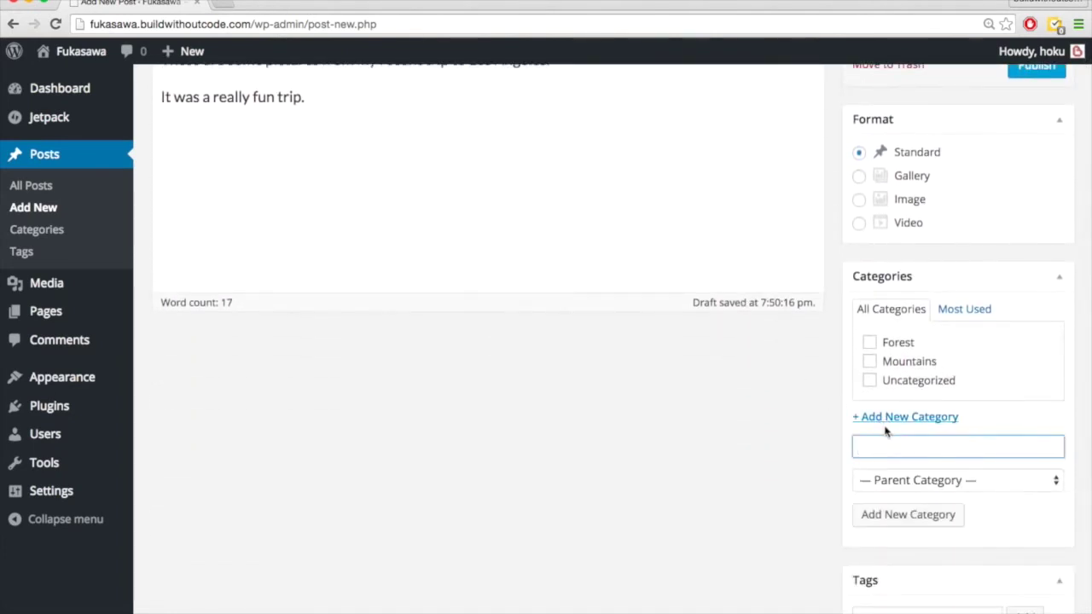
type("City")
left_click(928, 513)
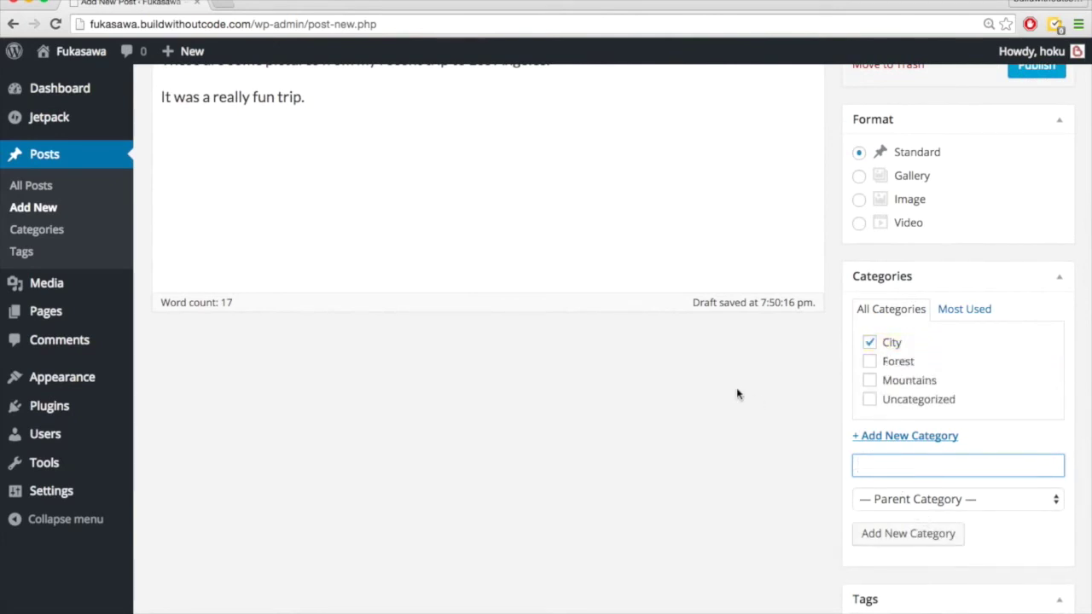
Publish the "Pics from Los Angeles" post in the Standard format.
scroll(737, 389, "up", 4)
scroll(738, 389, "up", 1)
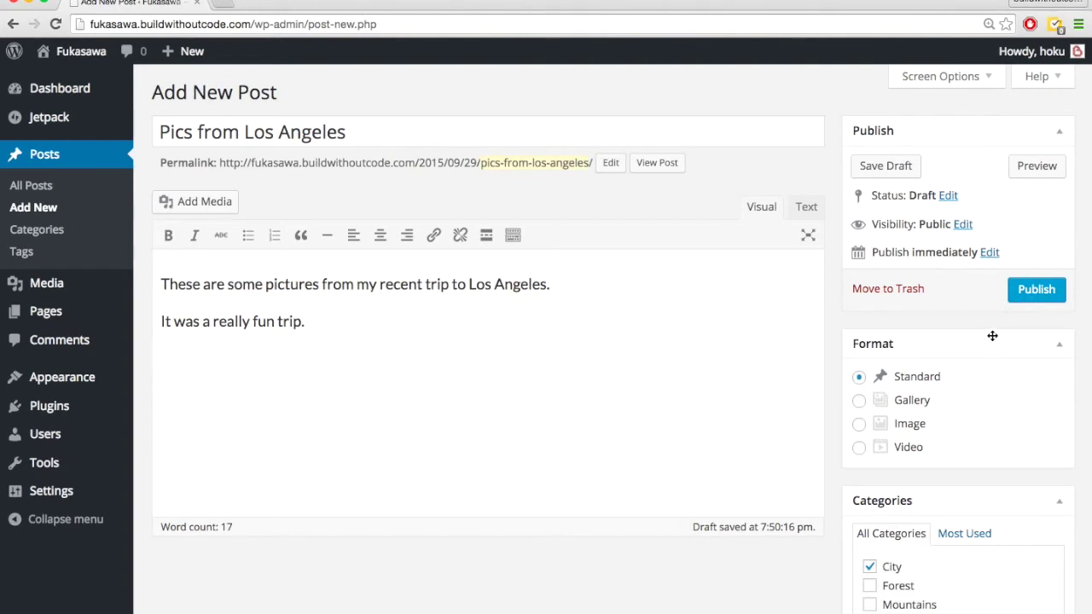
left_click(1032, 297)
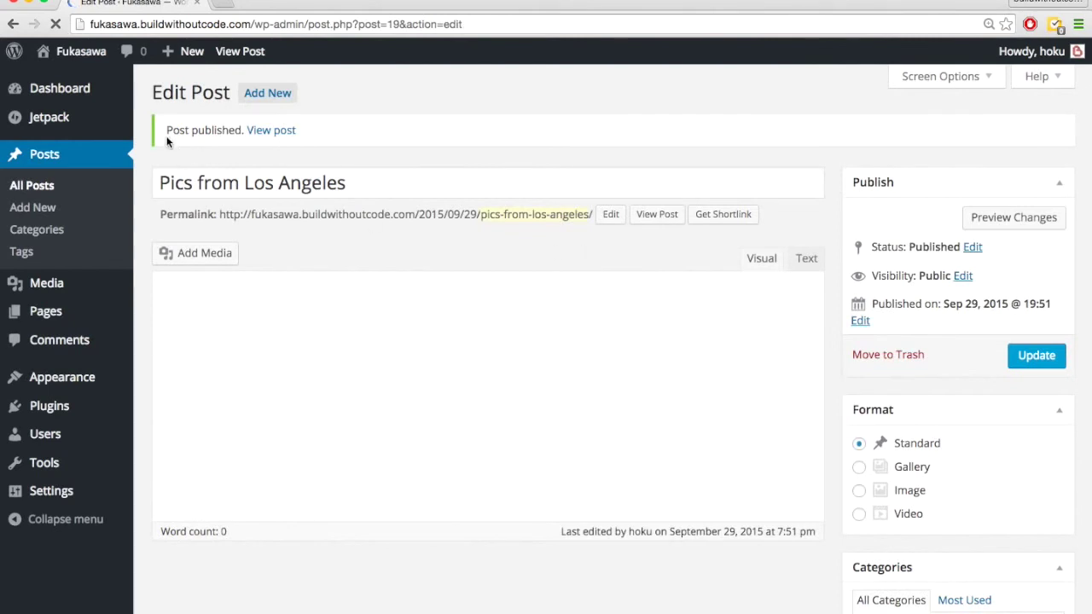
Open the site's front page in a new tab and compare how the Standard and Image format posts display.
left_click(81, 51, "super")
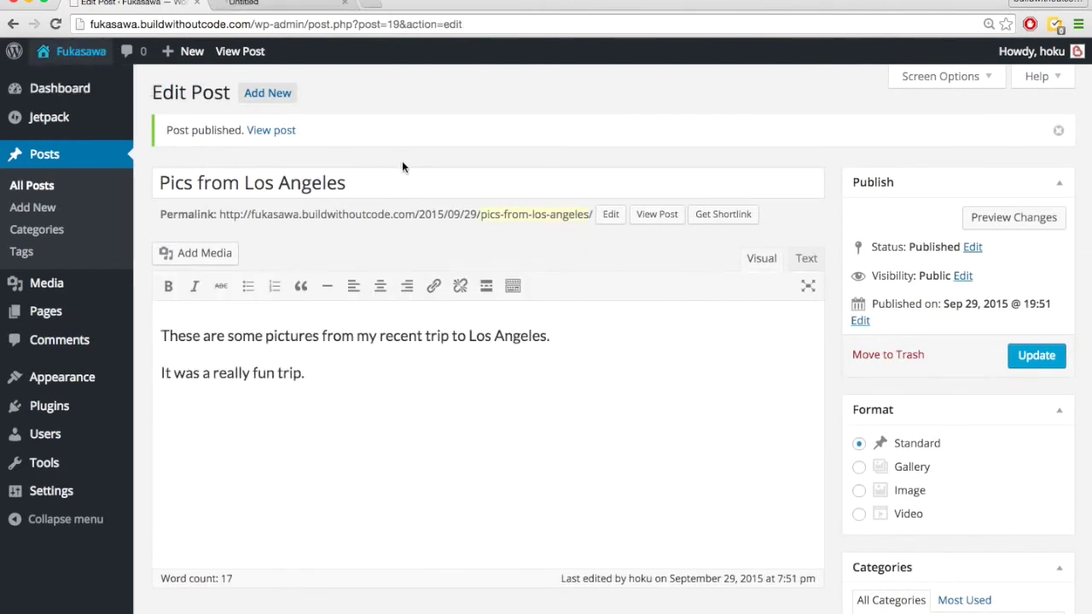
key("ctrl+Tab")
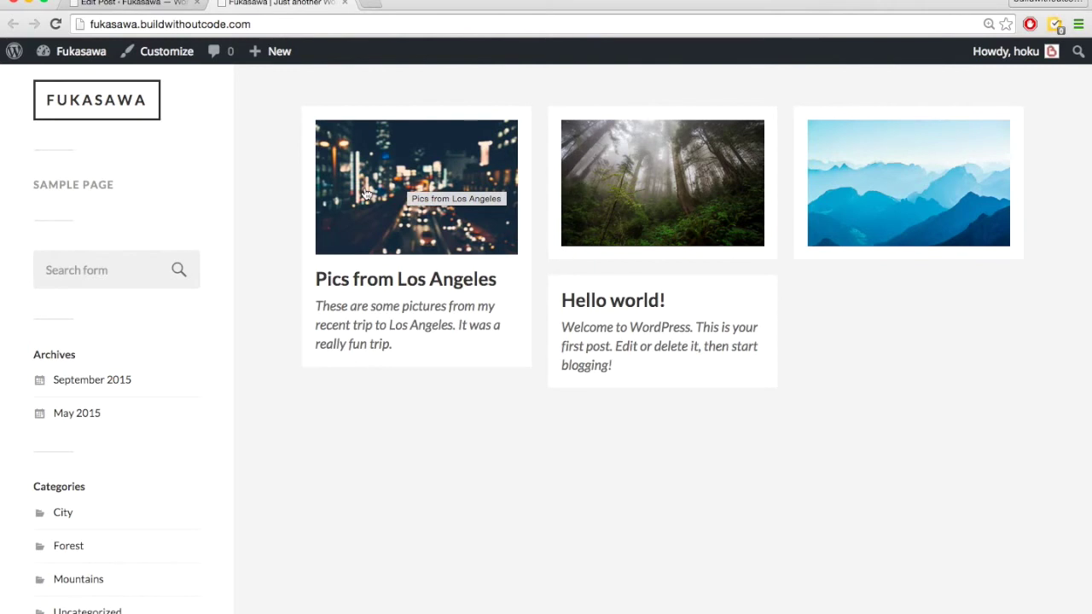
key("ctrl+shift+Tab")
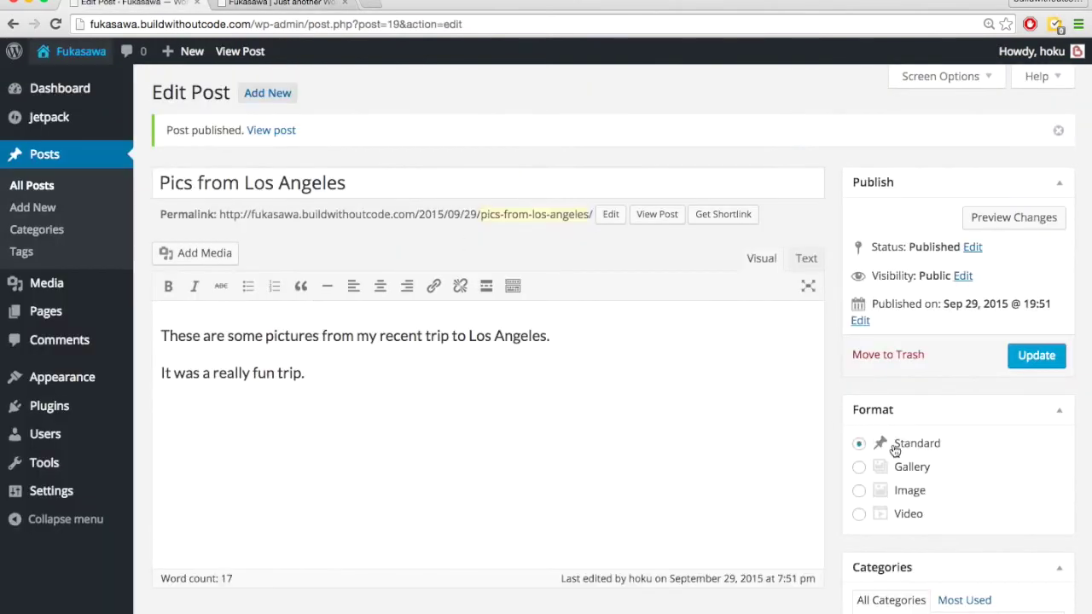
left_click_drag(958, 442, 873, 445)
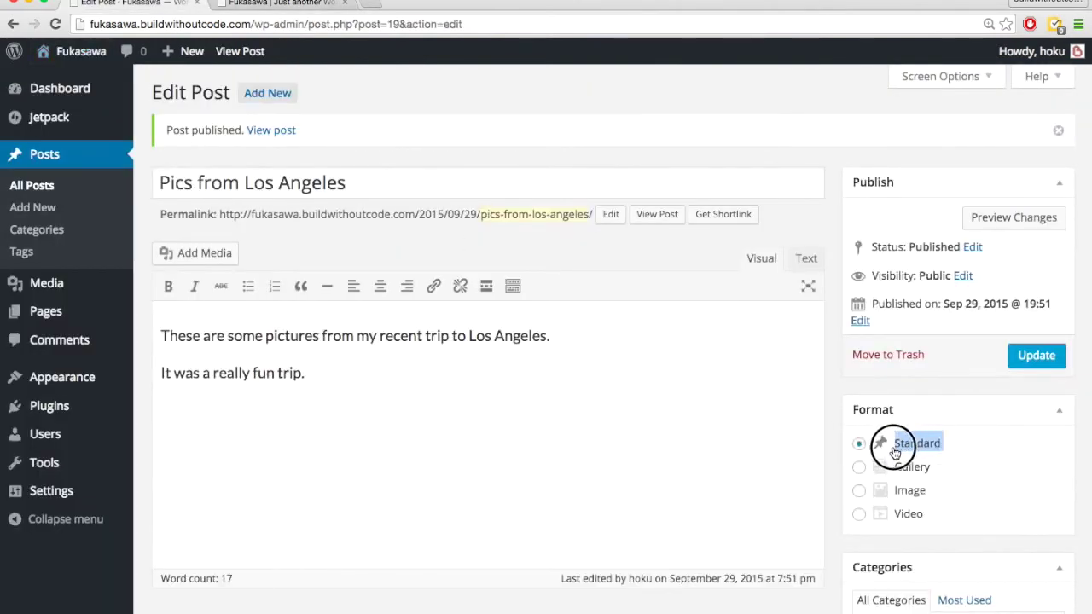
left_click_drag(929, 490, 896, 490)
left_click(838, 458)
key("ctrl+Tab")
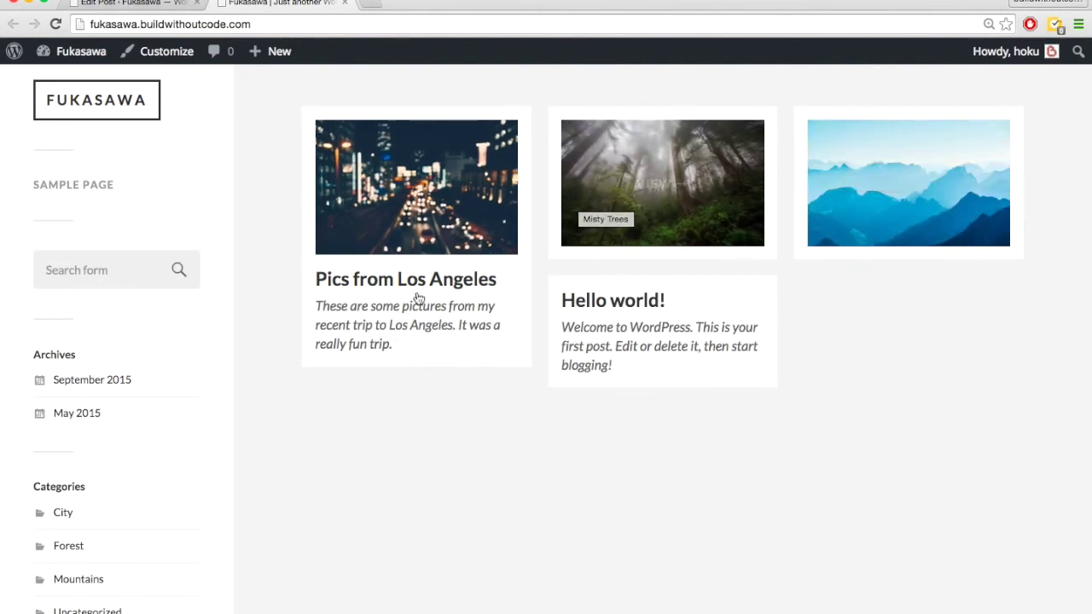
left_click_drag(400, 346, 315, 310)
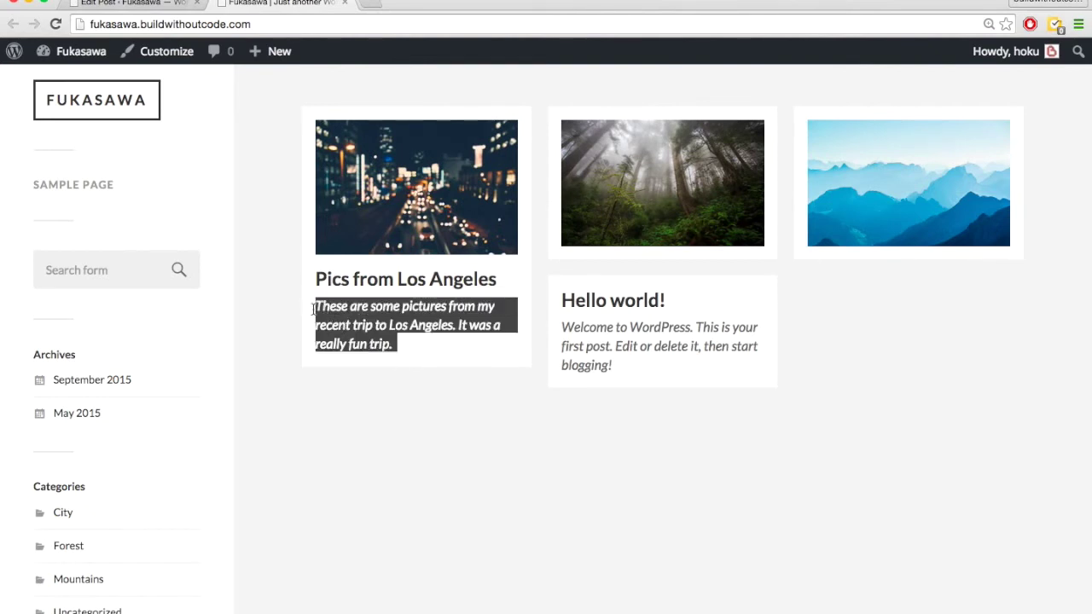
Insert a Read More break between the two paragraphs of the Los Angeles post.
key("ctrl+shift+Tab")
triple_click(315, 375)
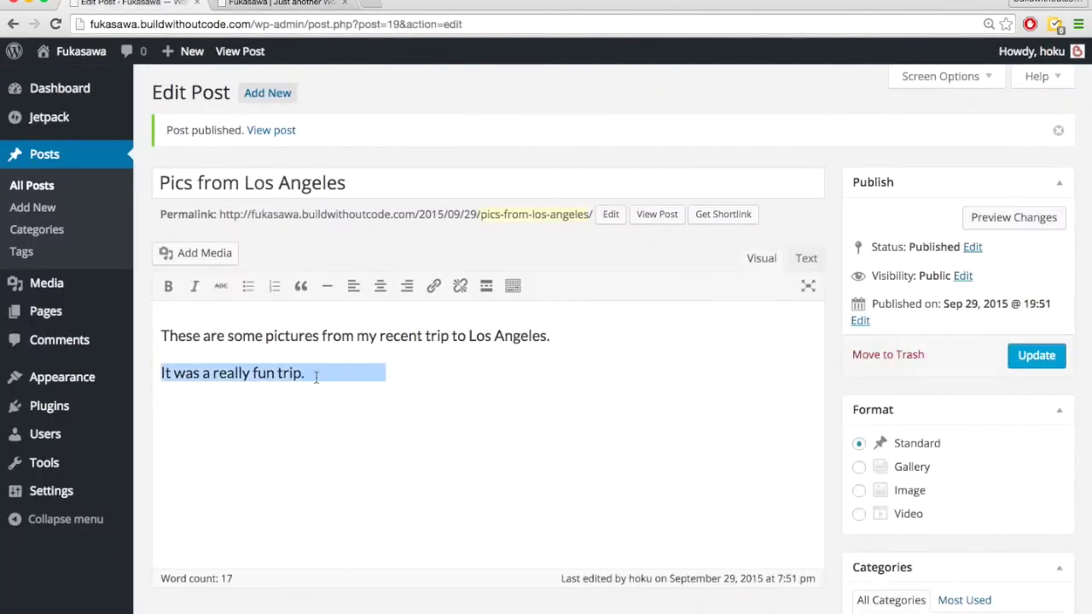
left_click_drag(324, 376, 166, 334)
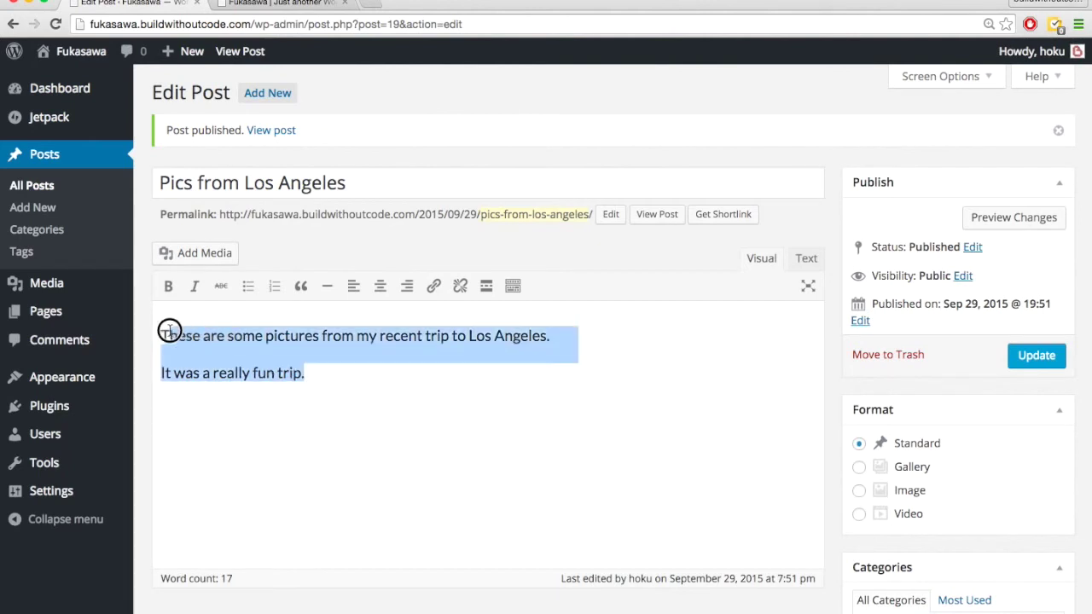
left_click(295, 353)
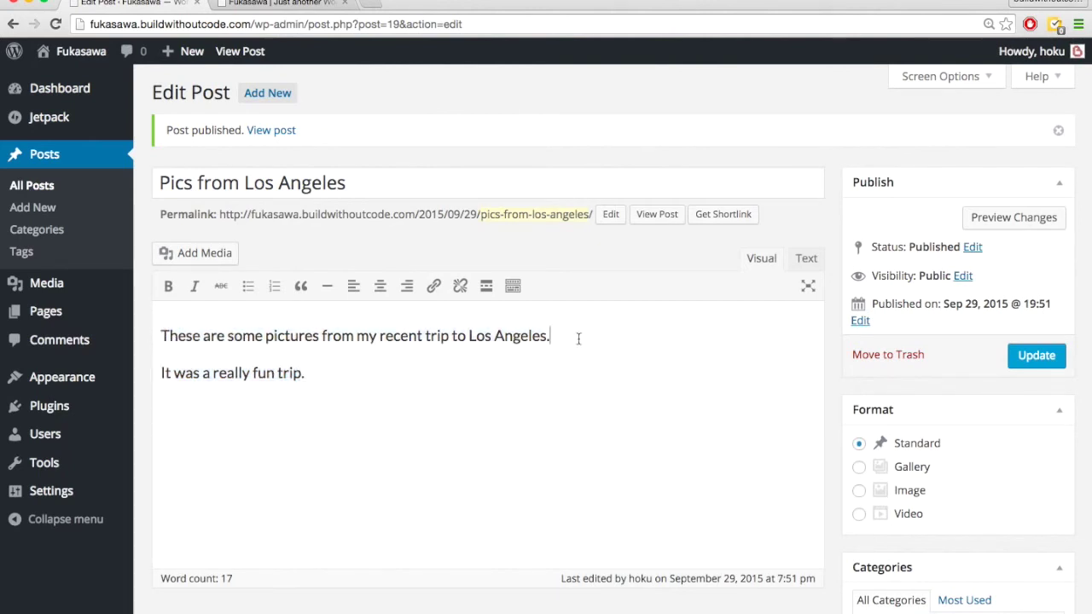
key("Return")
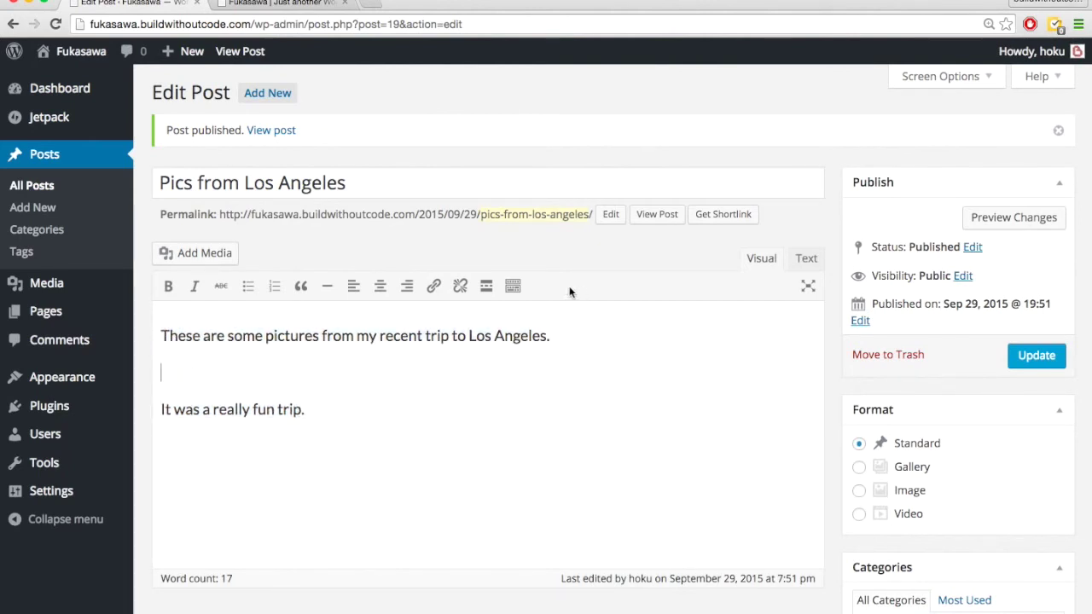
left_click(486, 287)
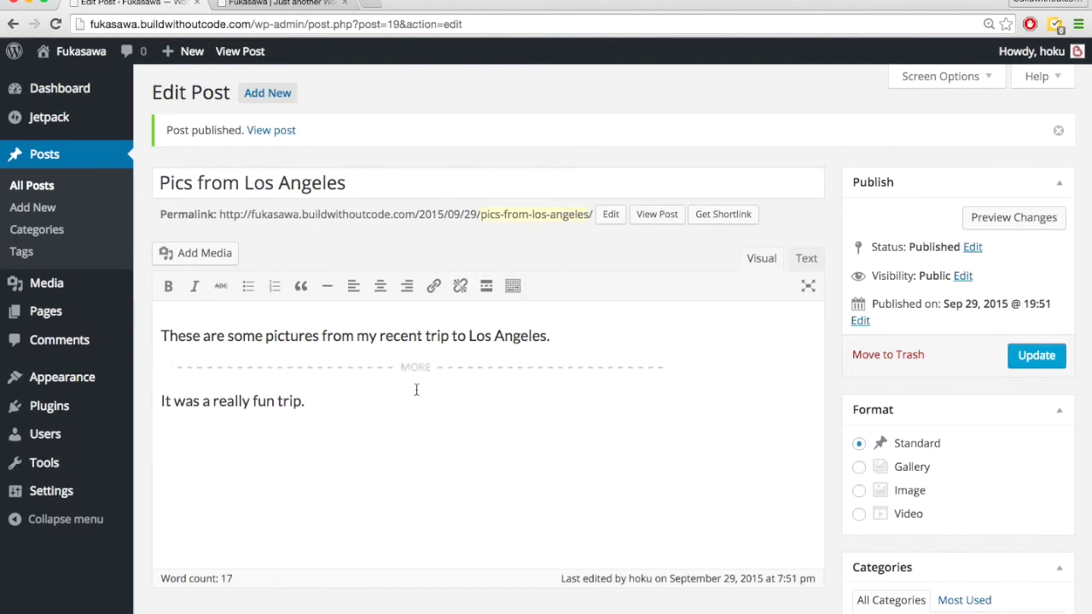
Review the text before and after the Read More break and update the published post.
left_click_drag(552, 333, 157, 336)
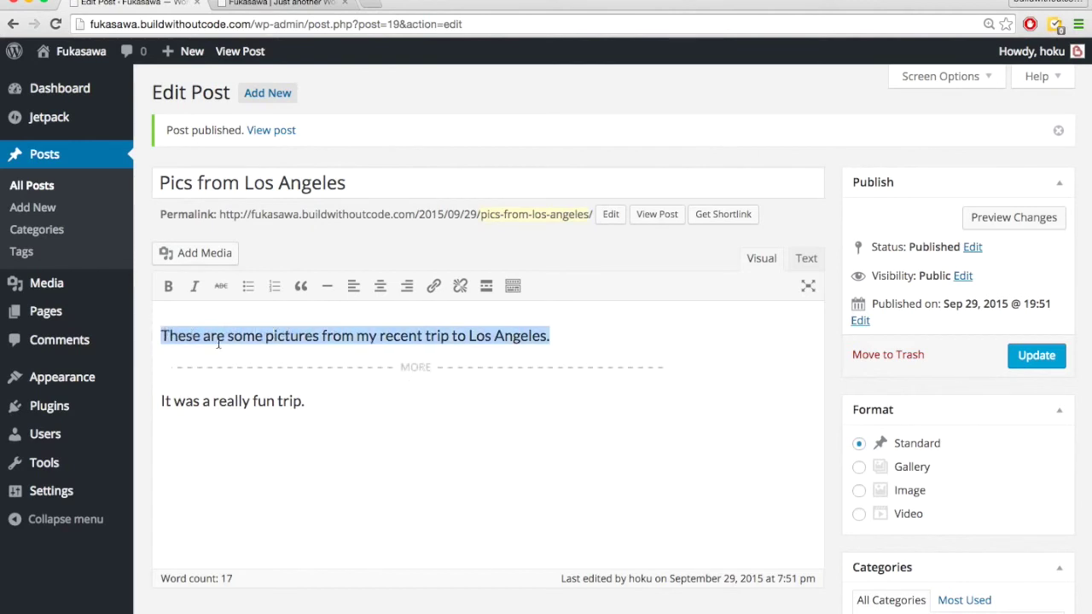
triple_click(281, 403)
left_click(328, 407)
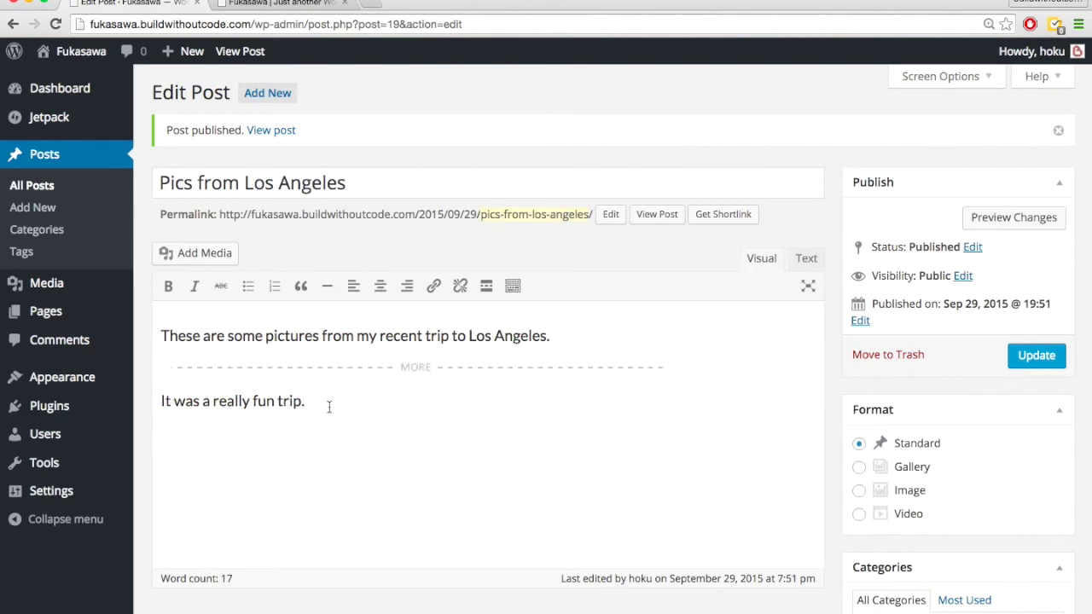
left_click(1018, 357)
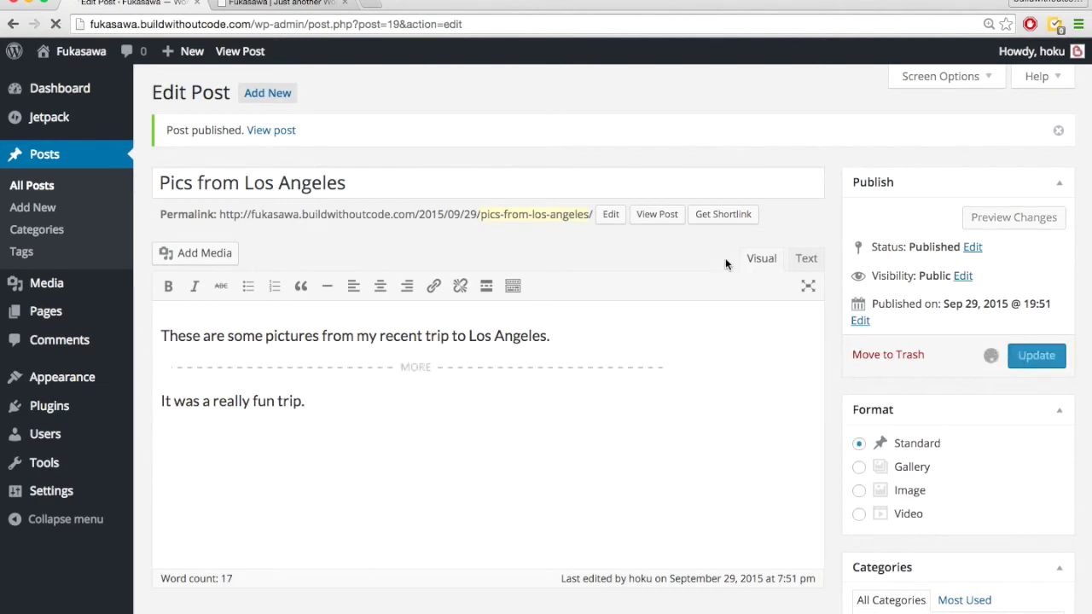
Reload the site's front page and check the excerpt under "Pics from Los Angeles".
key("ctrl+Tab")
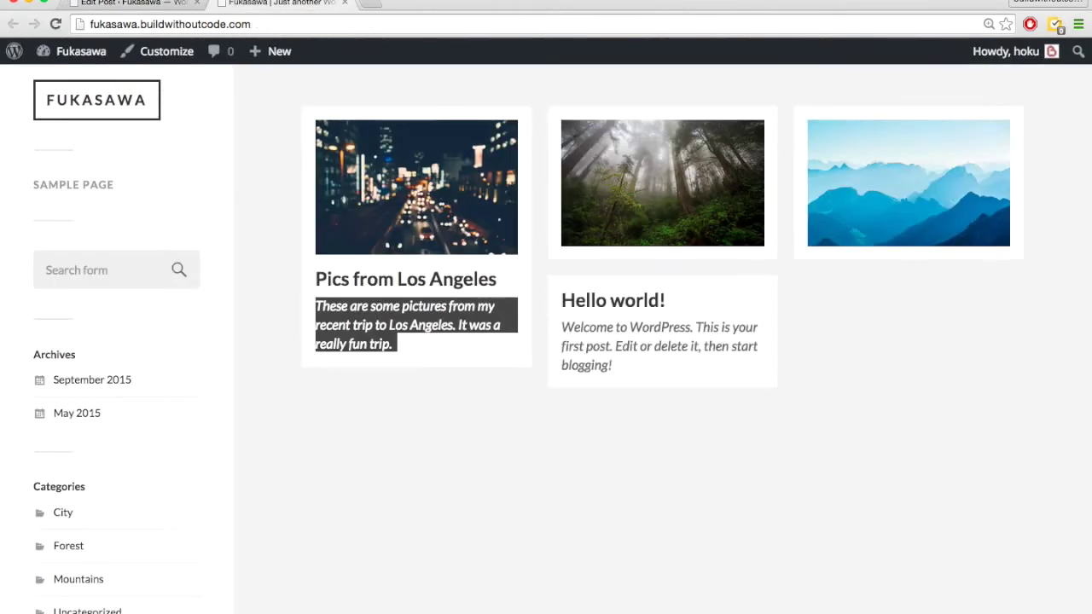
key("super+r")
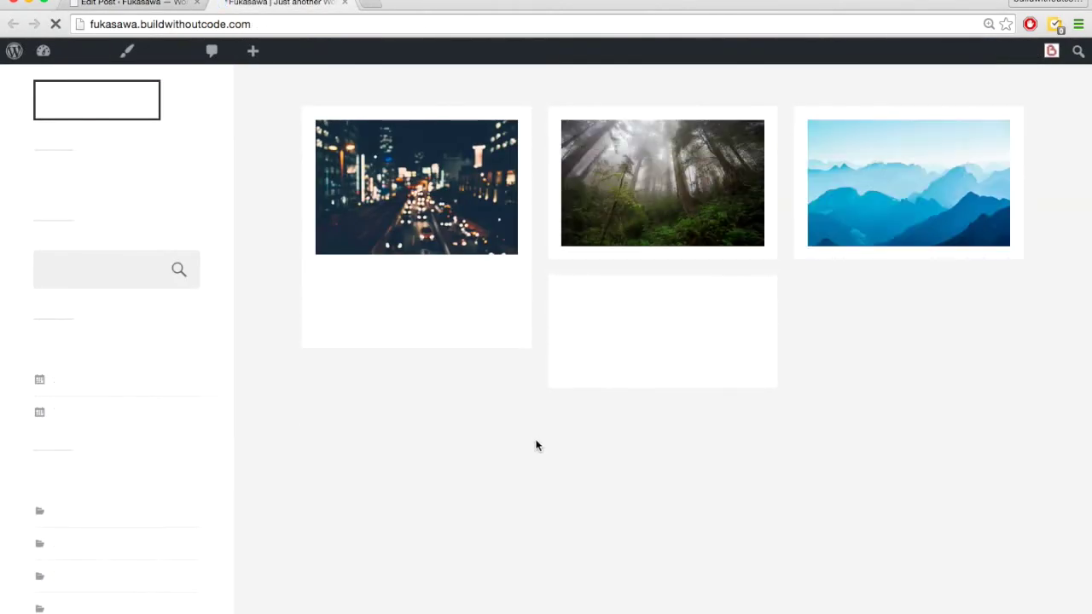
left_click_drag(468, 326, 312, 306)
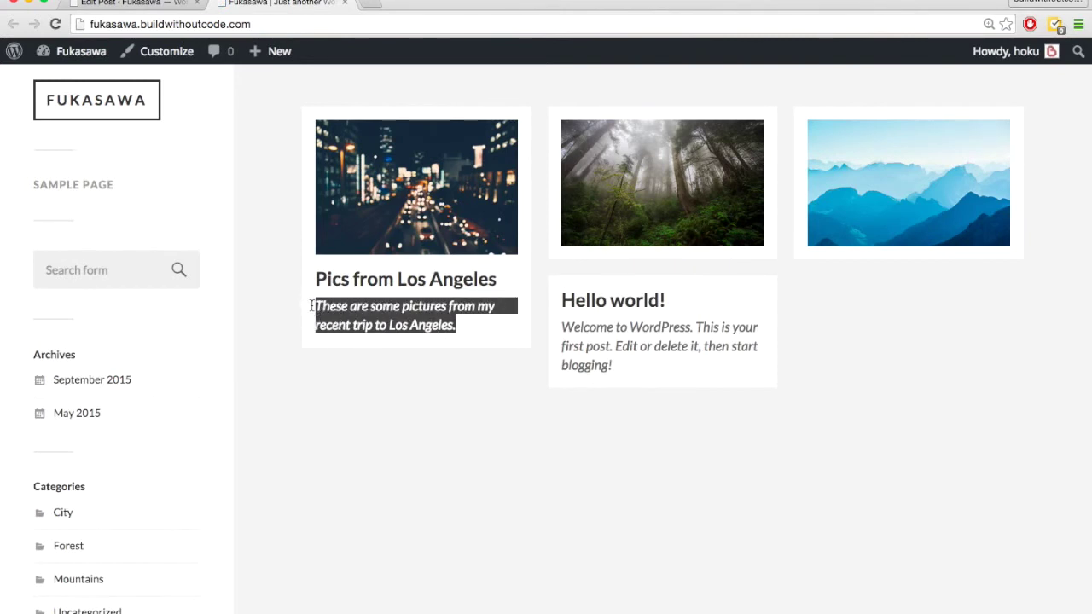
left_click(344, 377)
Return to the post editor and start a gallery after "It was a really fun trip.", selecting 6e609595.jpeg as its first image.
key("super+alt+Left")
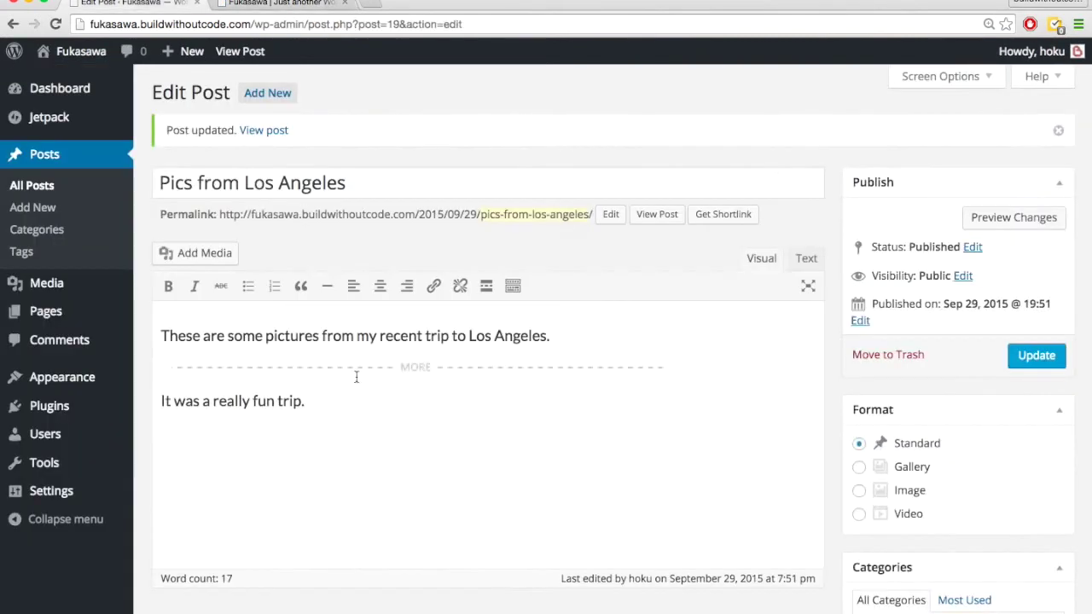
triple_click(306, 401)
left_click(299, 401)
left_click(207, 260)
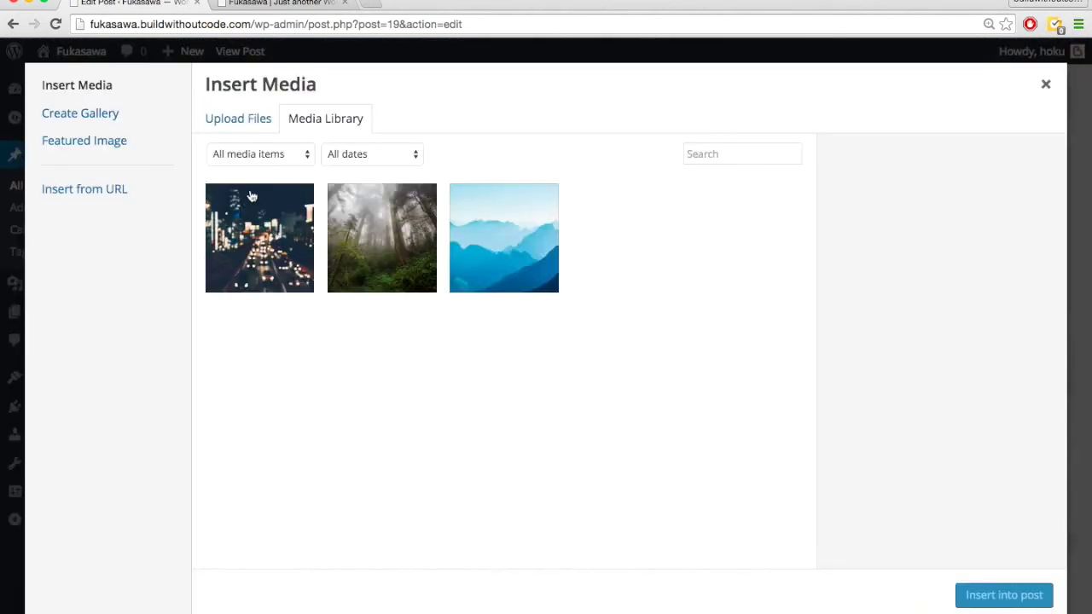
left_click(79, 115)
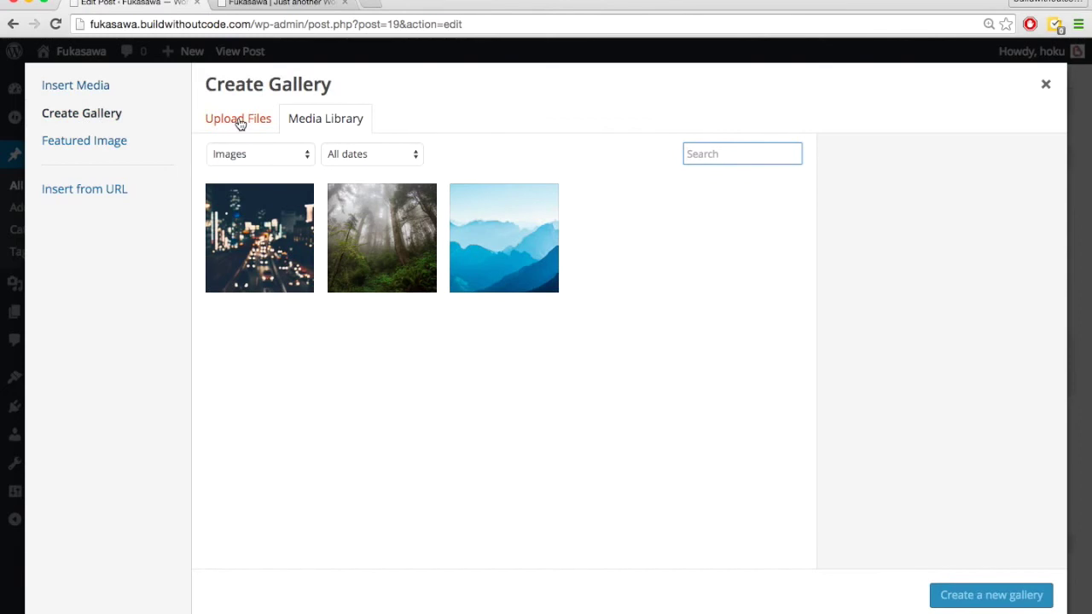
left_click(265, 246)
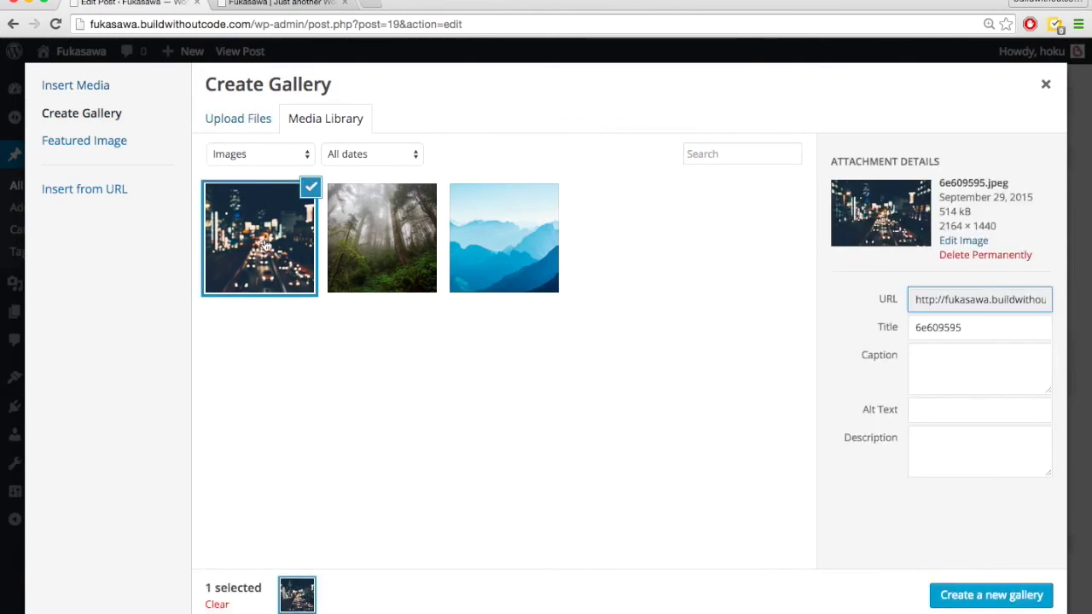
left_click(240, 128)
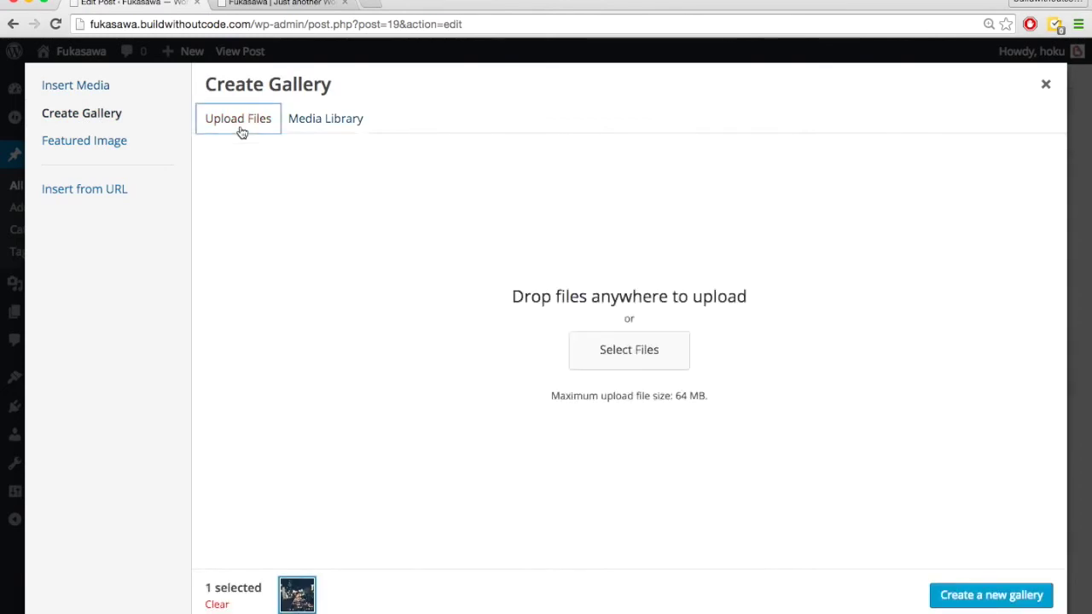
left_click(619, 353)
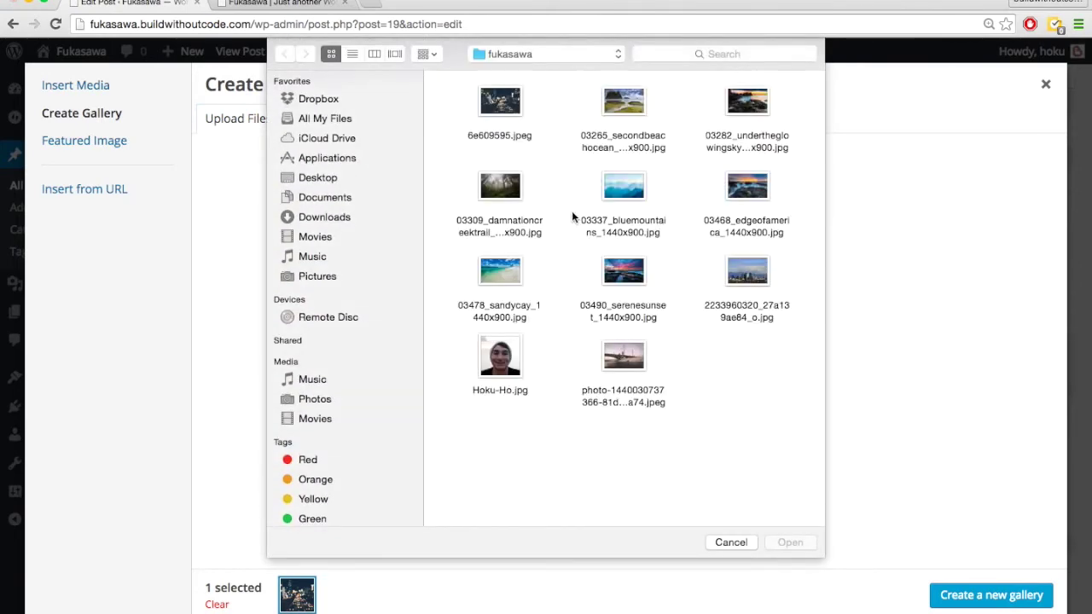
double_click(625, 362)
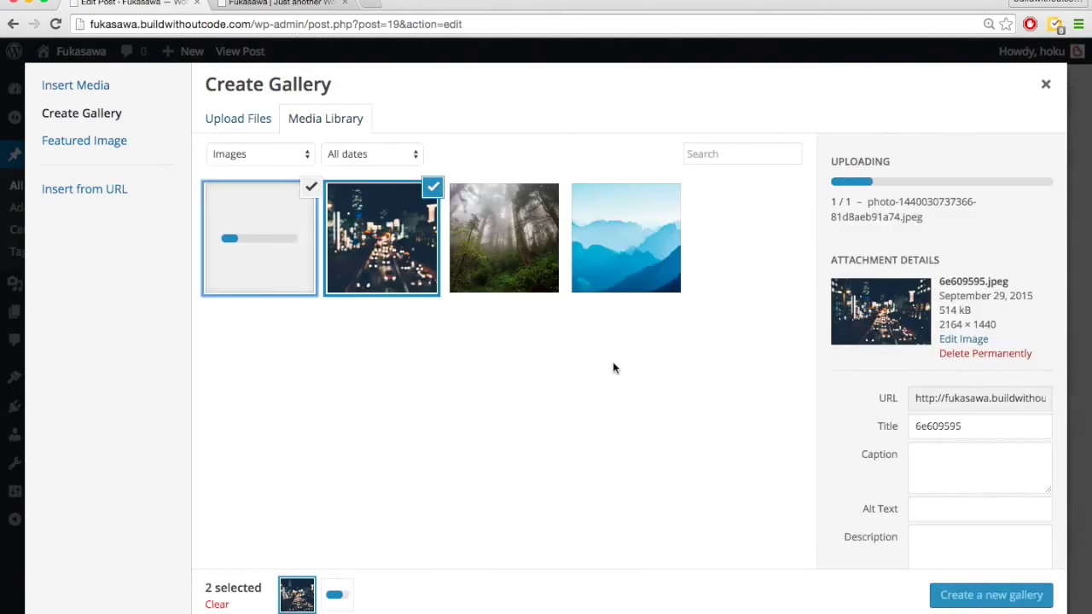
left_click(227, 122)
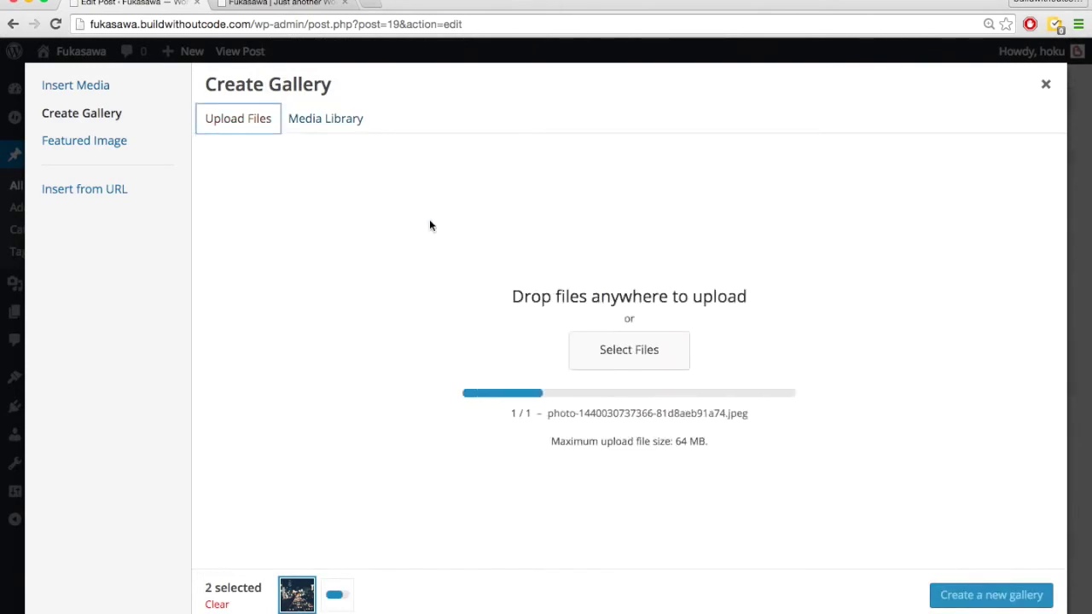
left_click(627, 349)
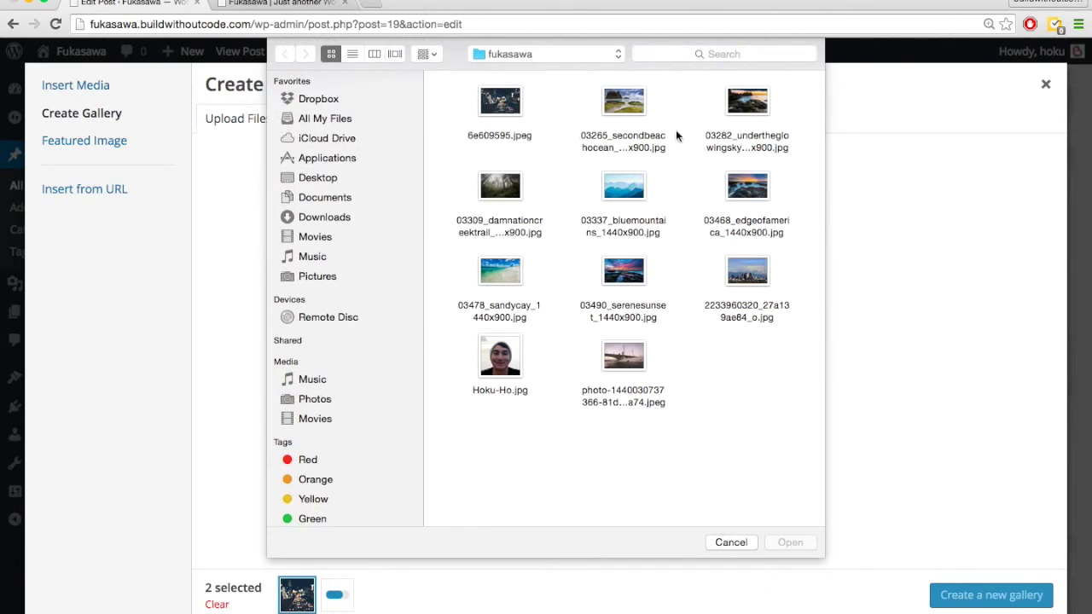
double_click(737, 269)
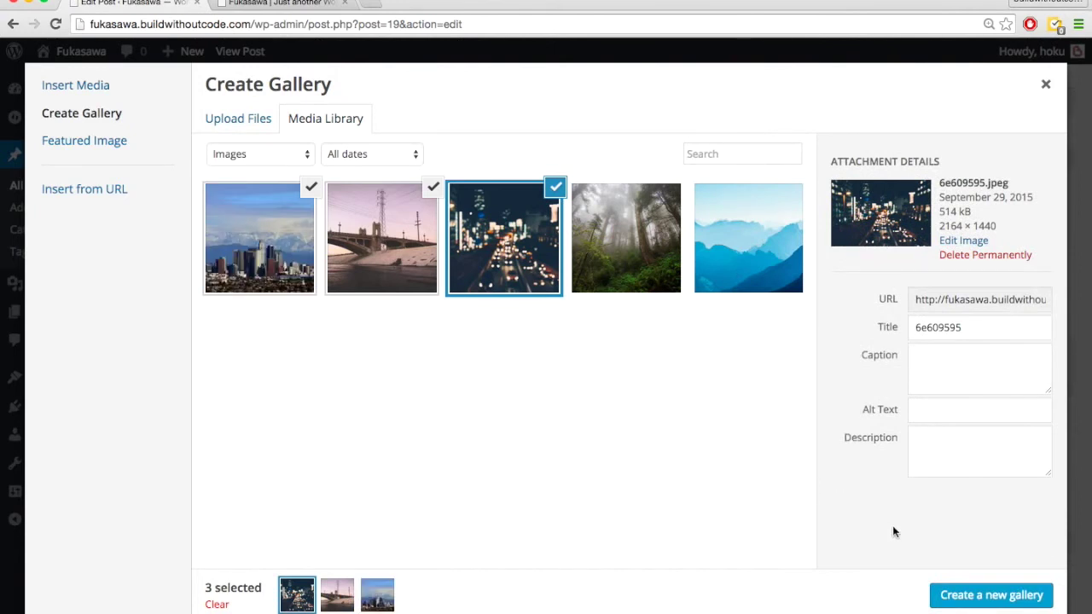
left_click(981, 595)
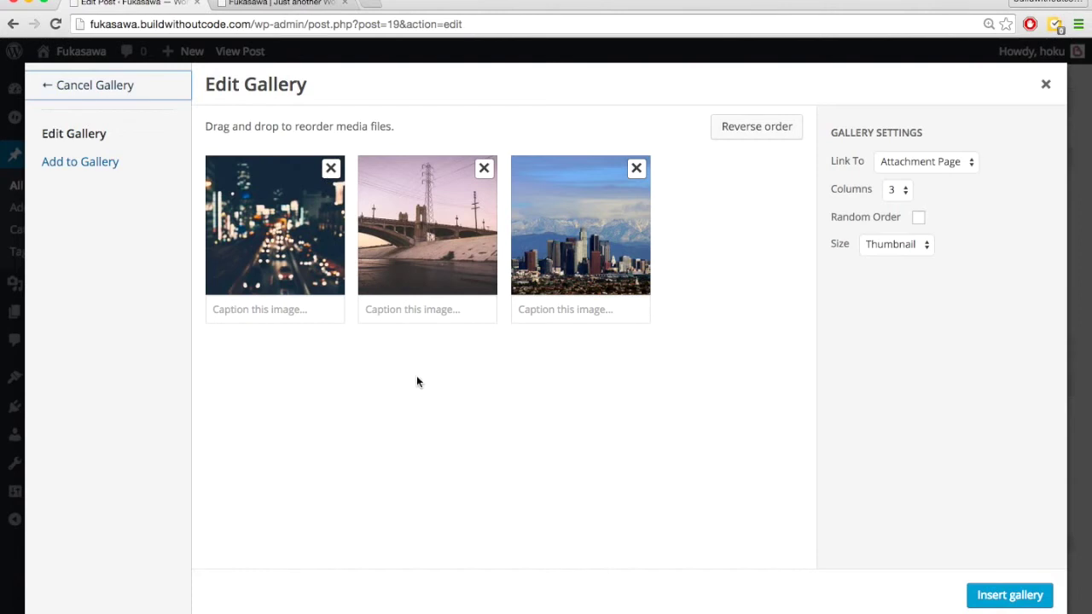
Move the night street picture to the end of the gallery and set the gallery to Large size in 1 column.
left_click_drag(279, 241, 634, 246)
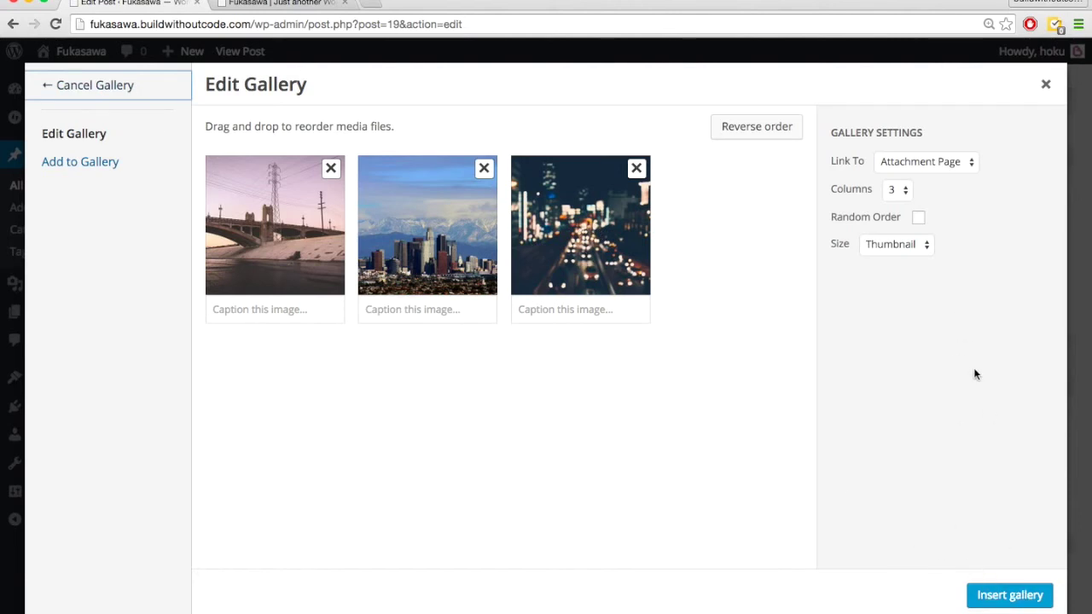
left_click(914, 246)
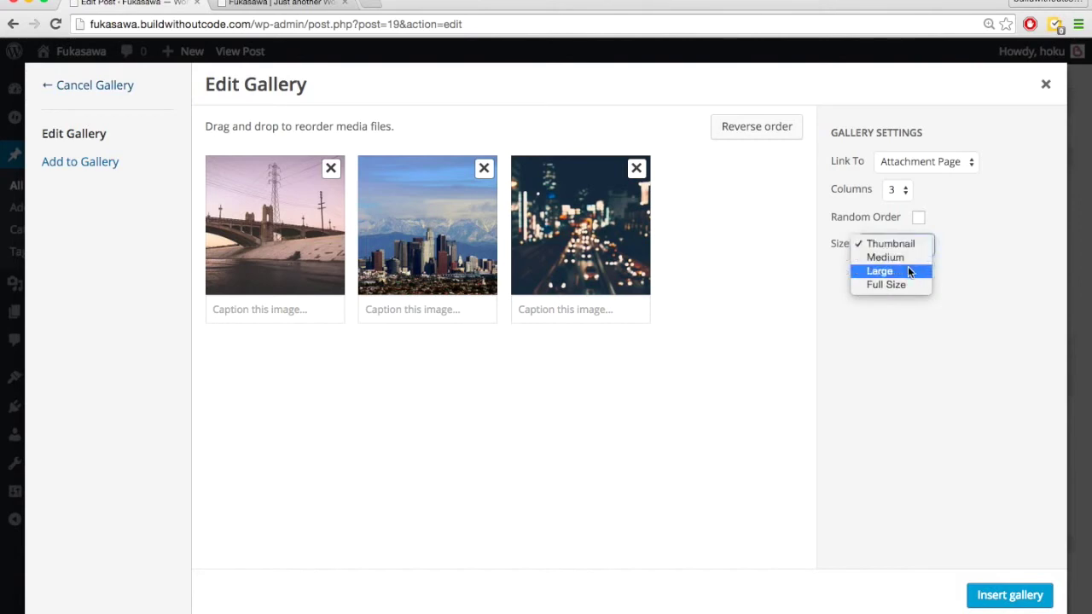
left_click(909, 271)
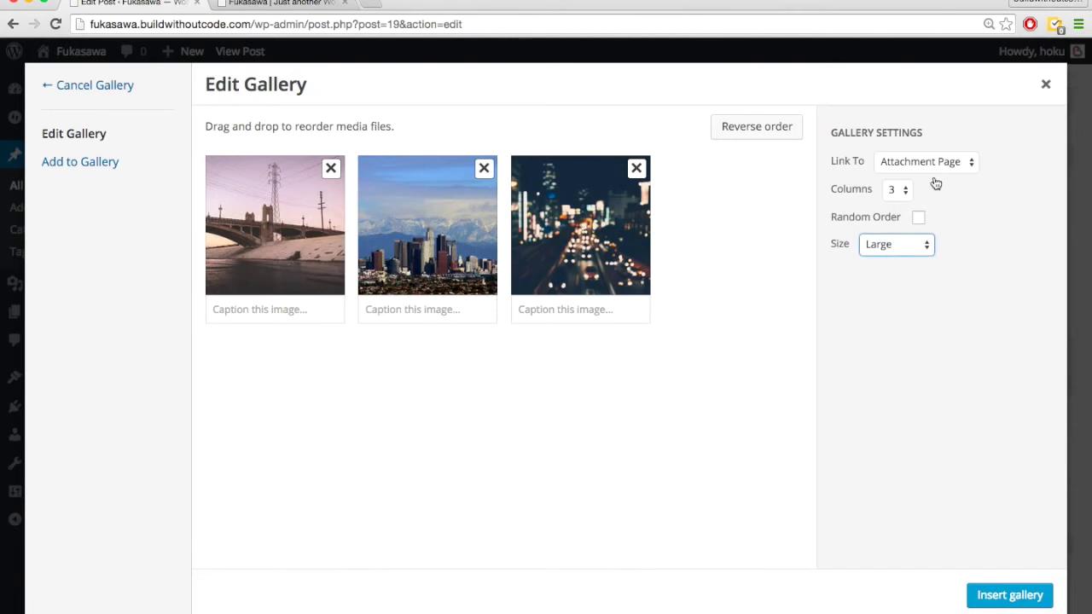
left_click(899, 189)
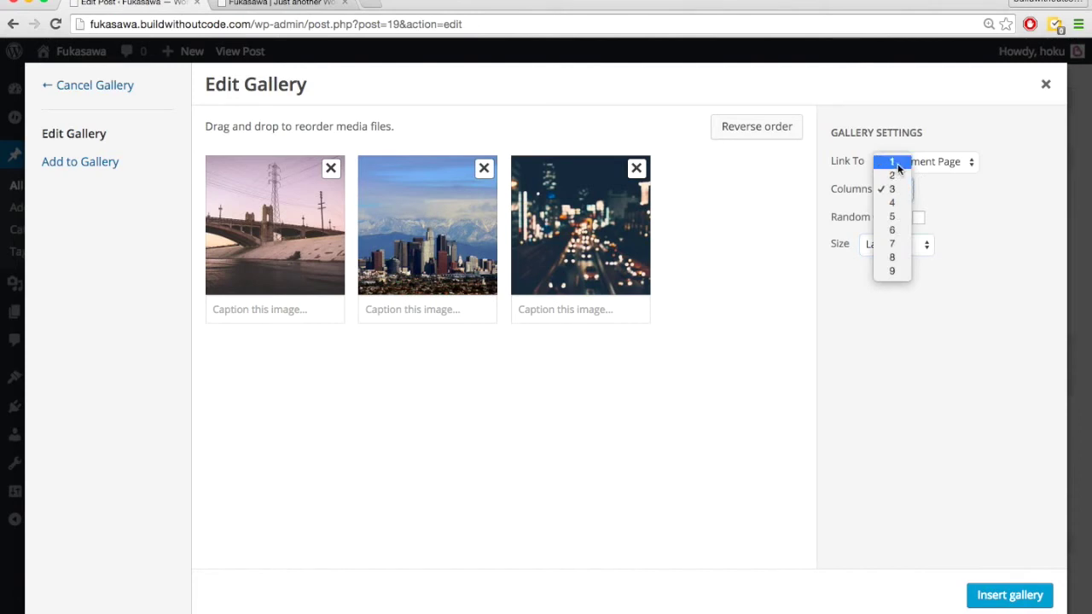
left_click(892, 162)
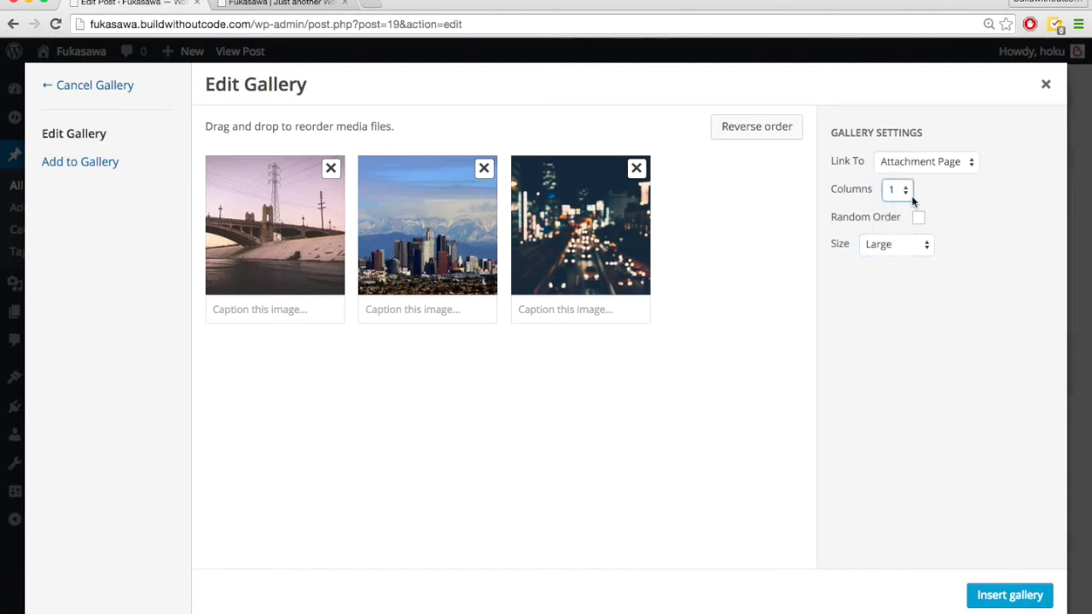
Insert the gallery into the post and look over its images in the editor.
left_click(1004, 596)
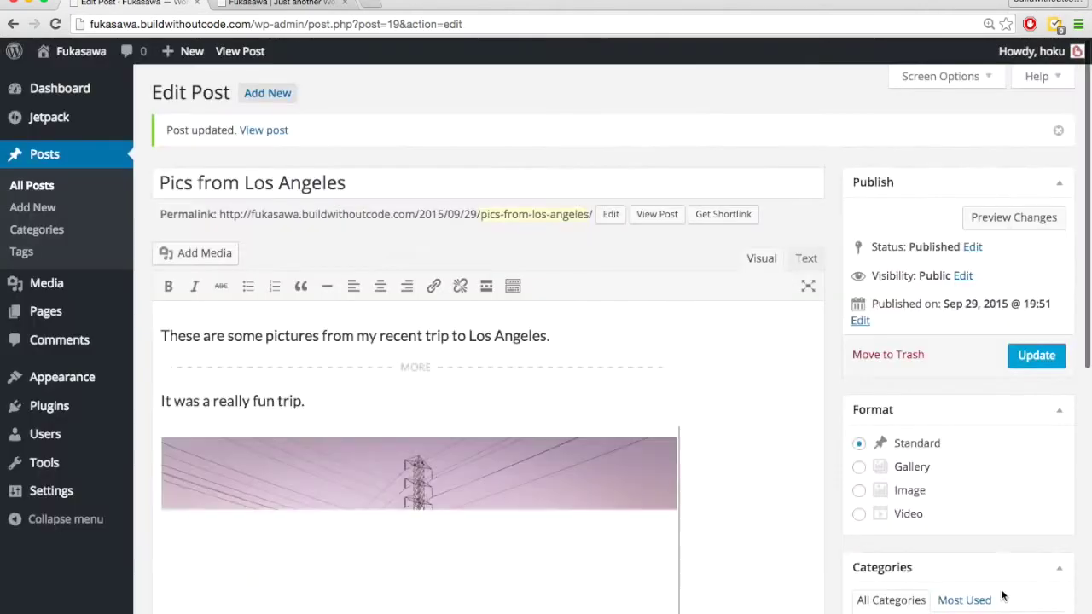
scroll(804, 499, "down", 3)
scroll(804, 499, "down", 10)
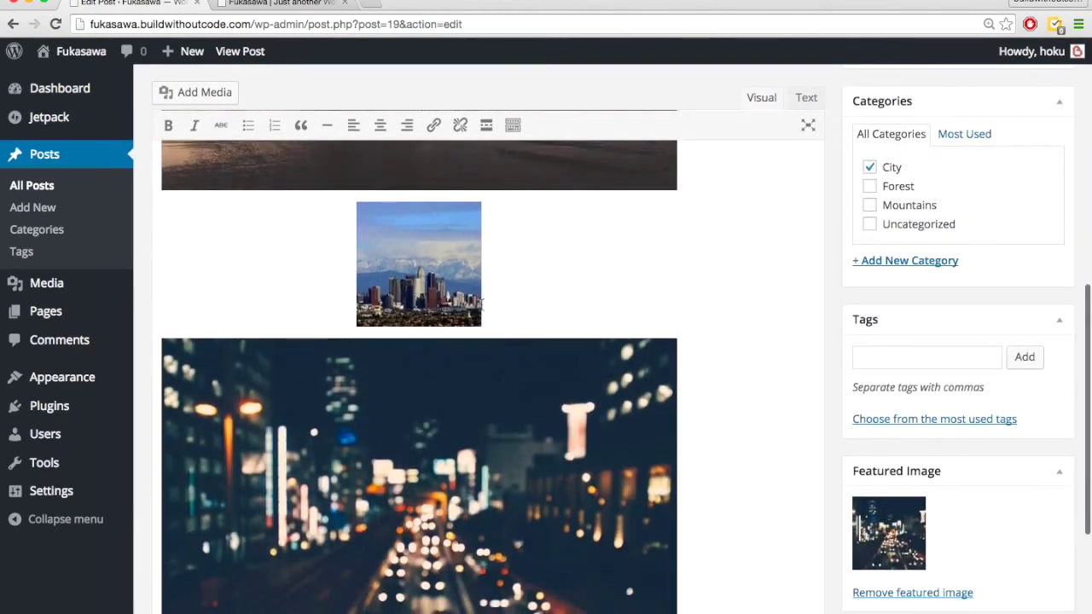
Update the Pics from Los Angeles post with its gallery and reload the site's front page.
scroll(758, 361, "up", 8)
scroll(759, 362, "up", 3)
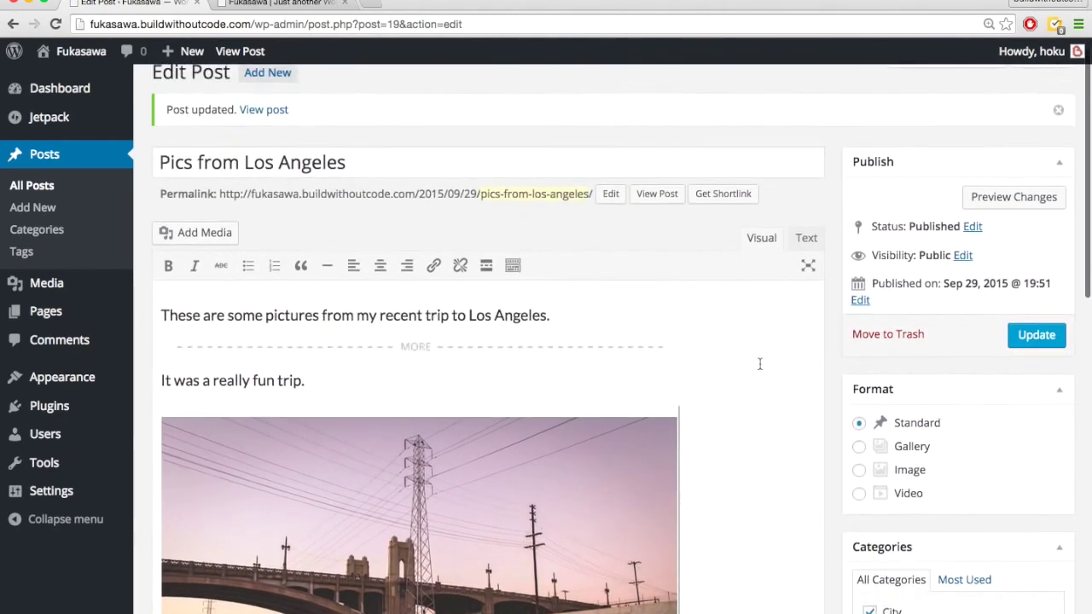
left_click(1035, 348)
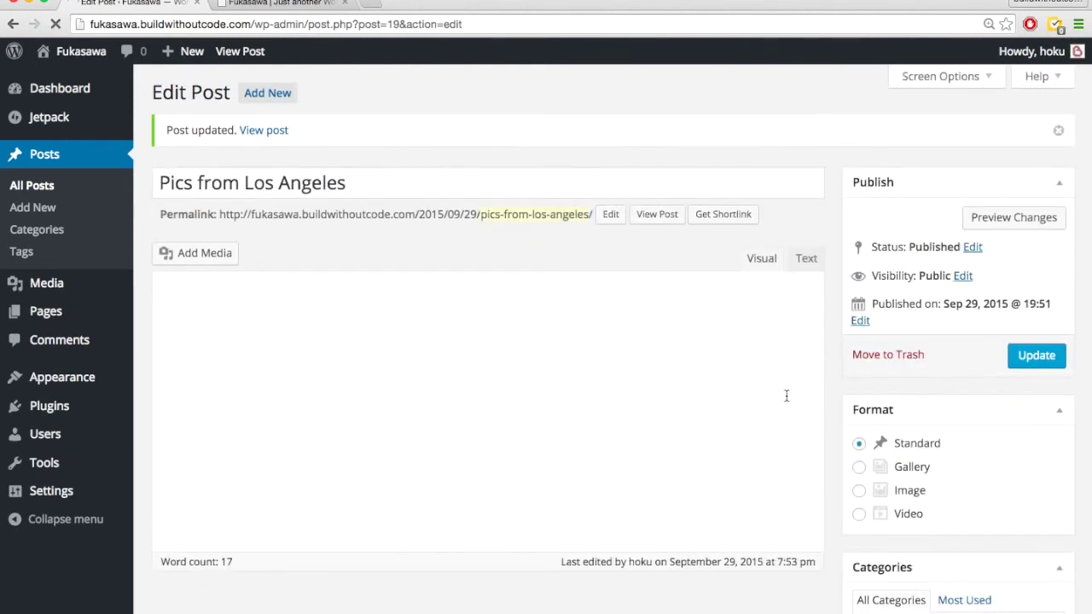
key("ctrl+Tab")
key("super+r")
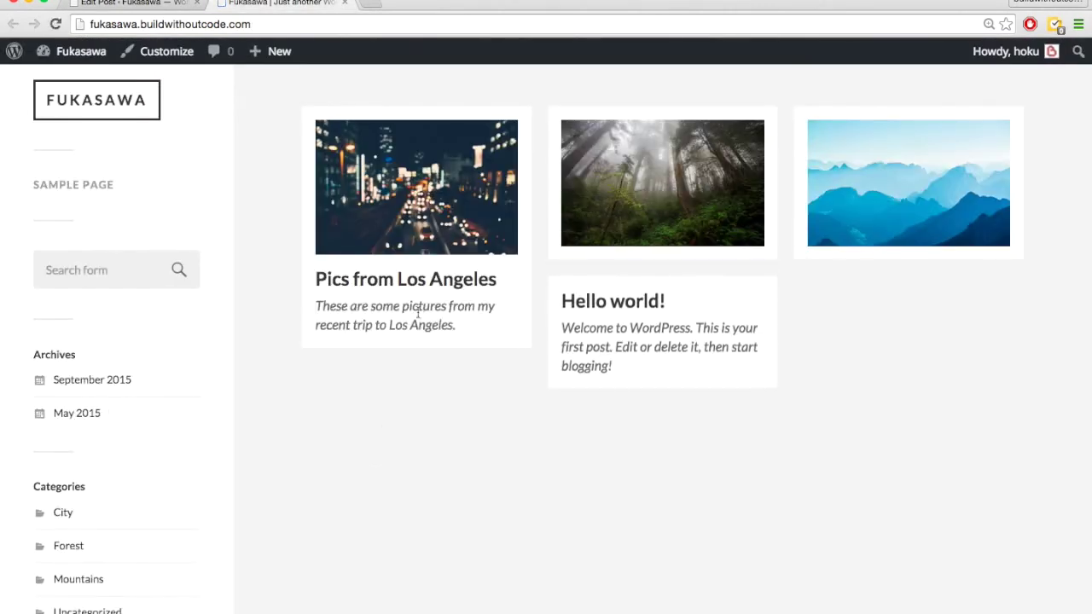
Open the Pics from Los Angeles post on the site and examine how the gallery images are laid out.
left_click(408, 287)
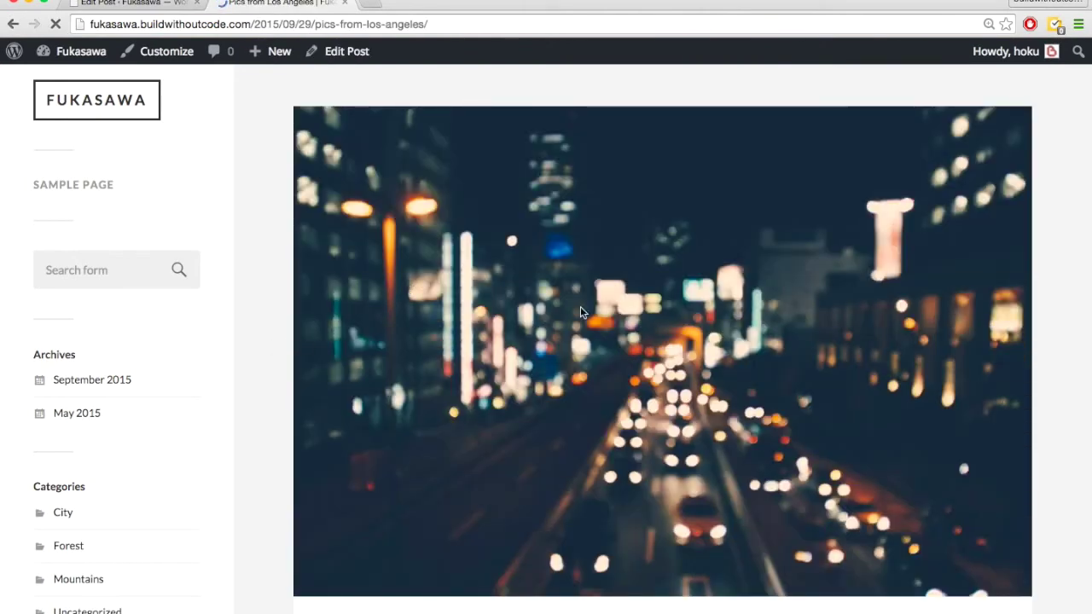
scroll(269, 401, "down", 6)
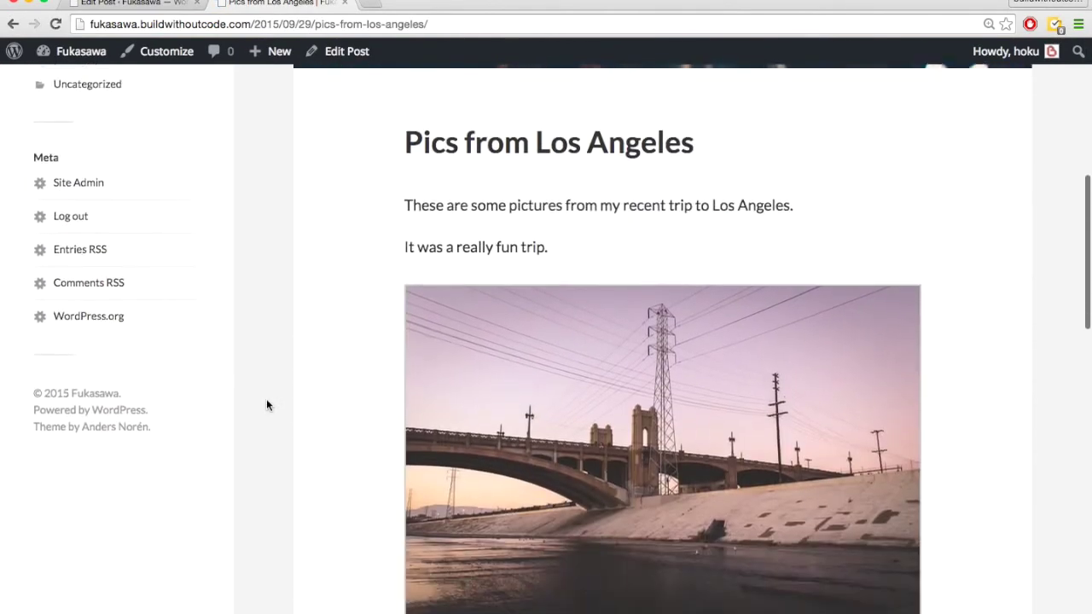
scroll(266, 406, "down", 3)
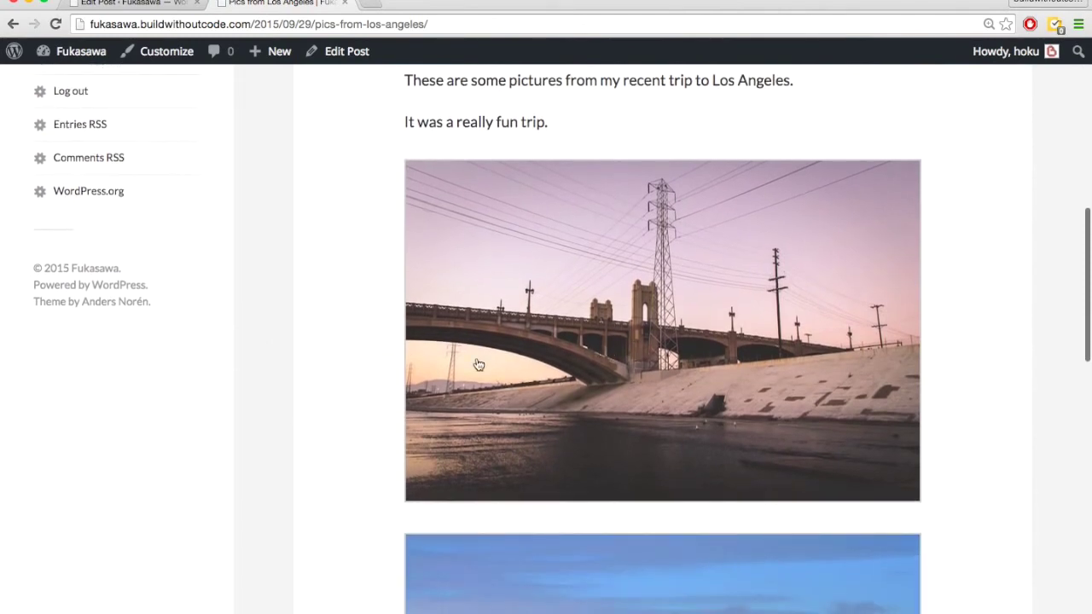
scroll(471, 362, "down", 6)
scroll(295, 412, "down", 5)
scroll(294, 412, "up", 6)
scroll(294, 412, "up", 12)
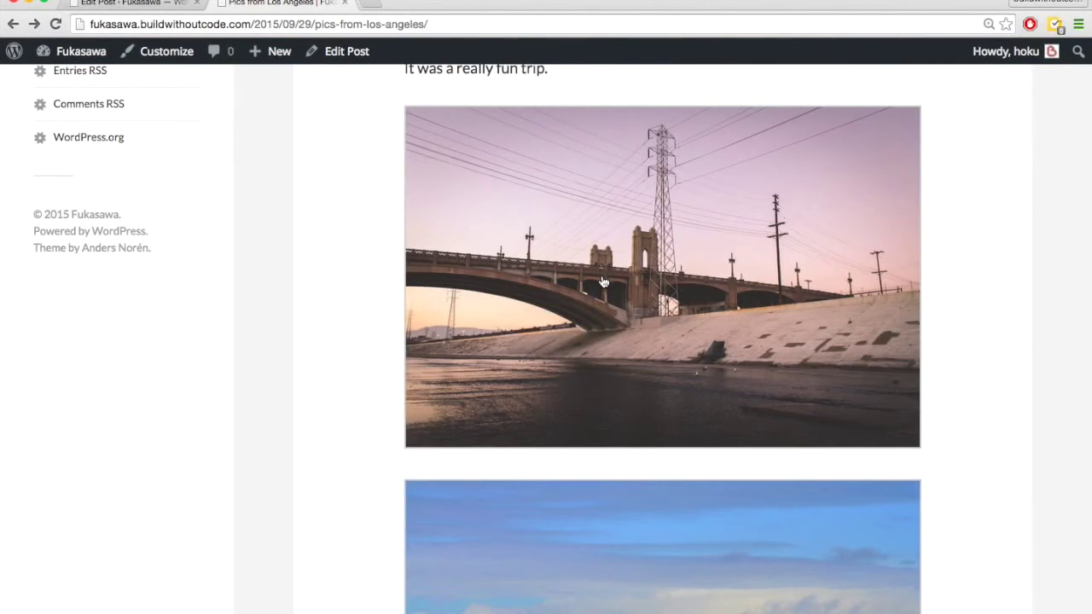
Open the bridge picture's attachment page, examine its title and upload details, and return to the post.
key("super+r")
scroll(409, 337, "down", 3)
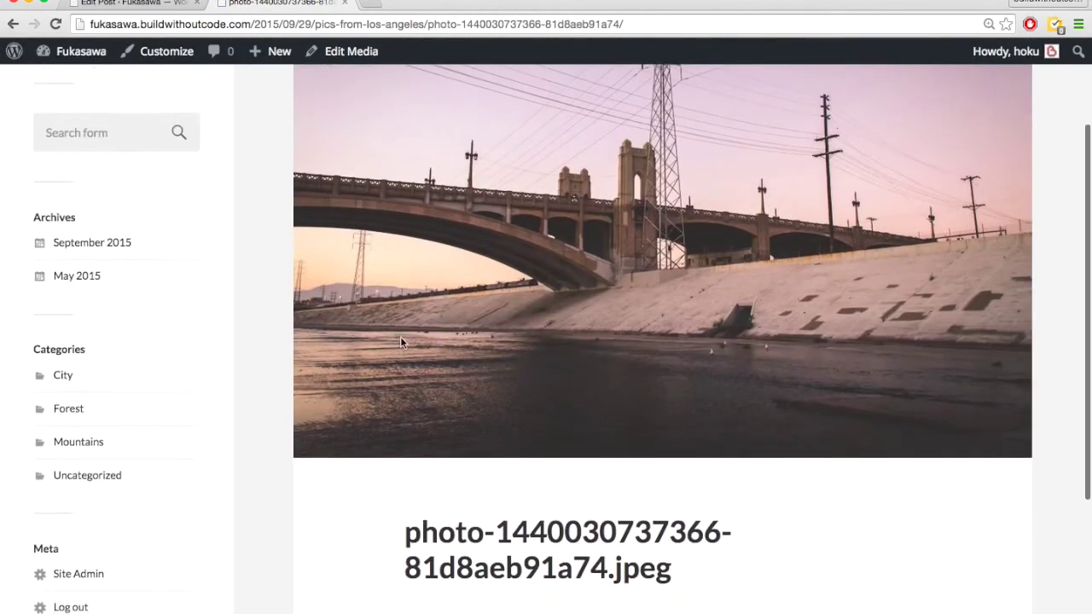
scroll(401, 341, "down", 4)
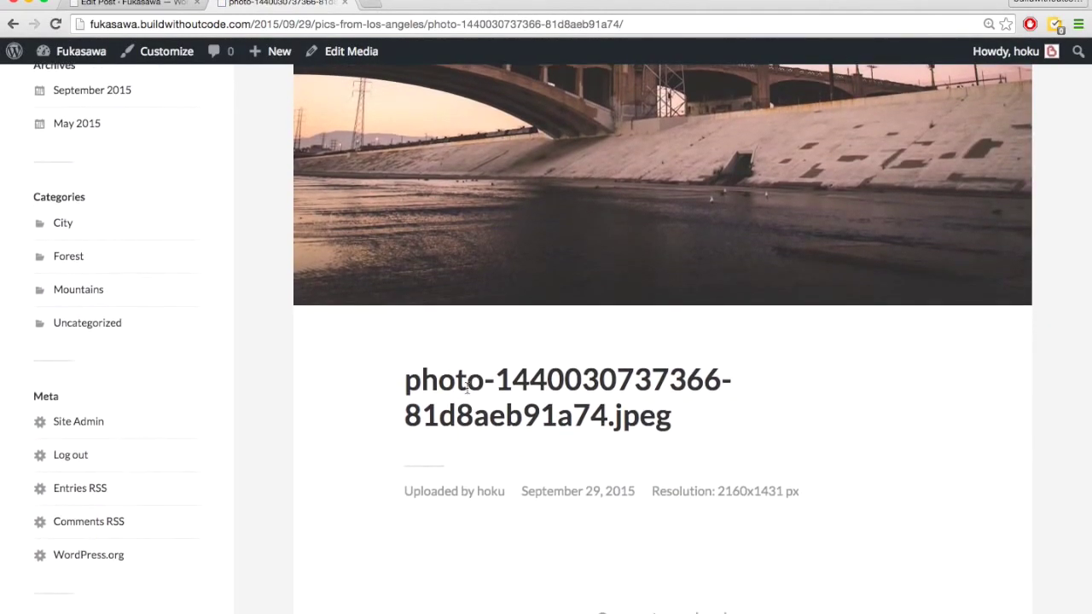
scroll(467, 388, "down", 1)
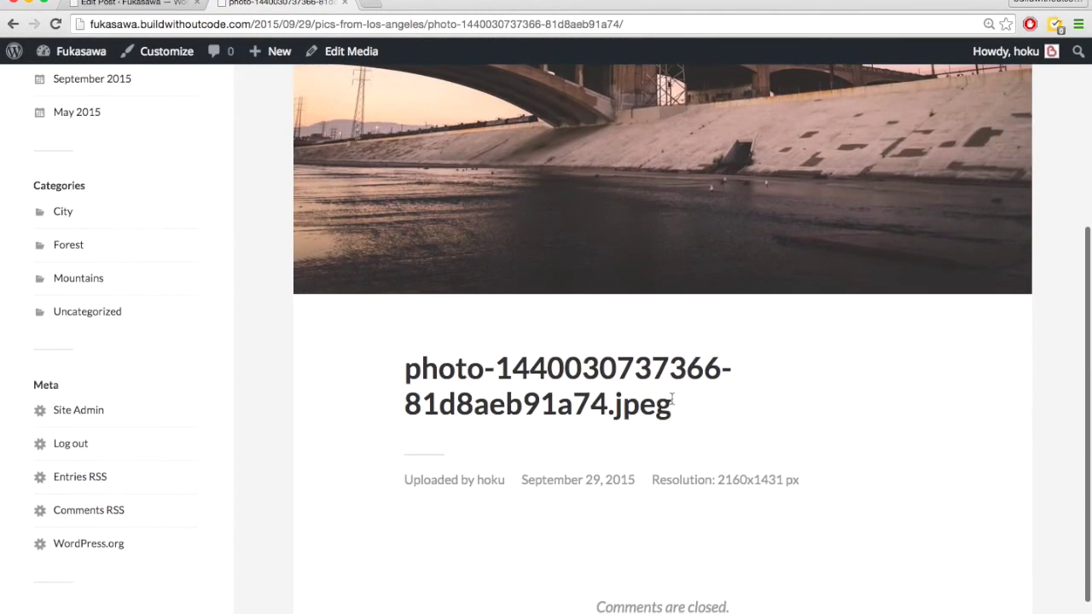
left_click_drag(672, 409, 399, 378)
left_click(398, 378)
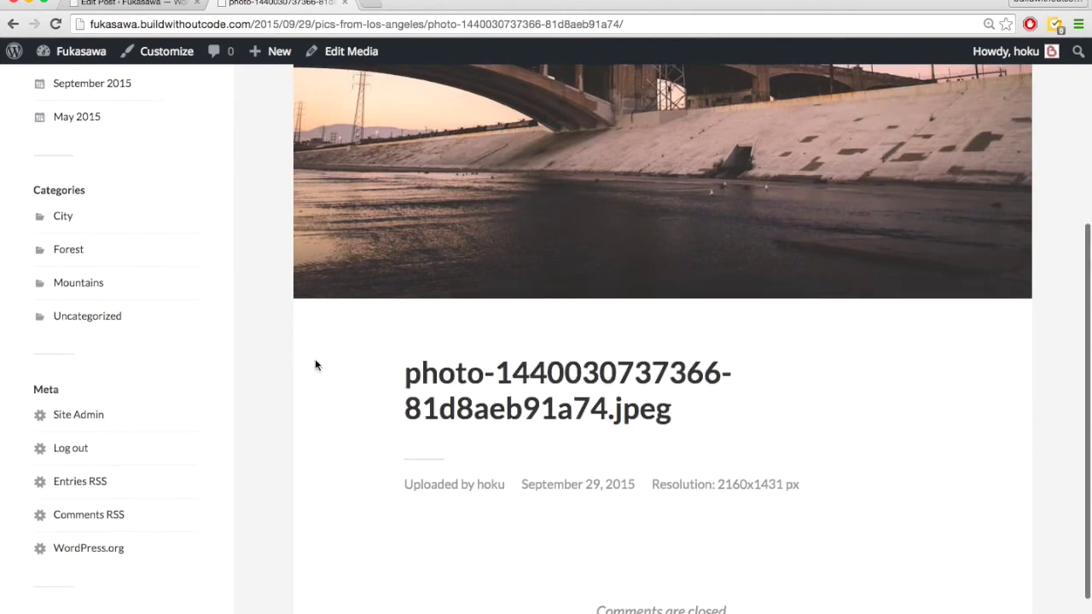
scroll(315, 365, "up", 5)
scroll(315, 365, "down", 5)
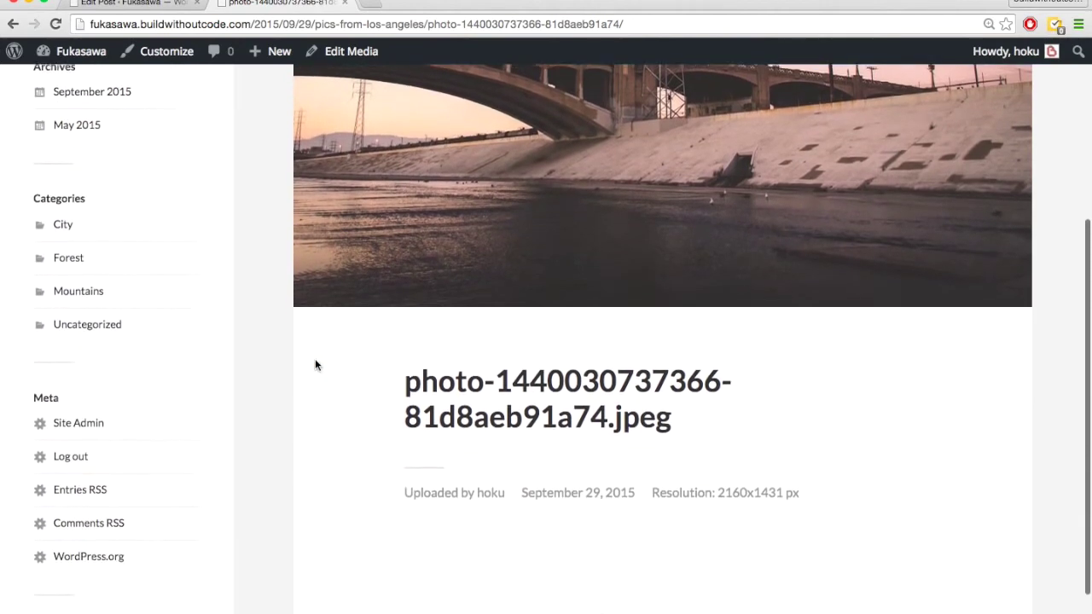
scroll(314, 365, "up", 6)
scroll(315, 365, "left", 2)
scroll(315, 365, "left", 3)
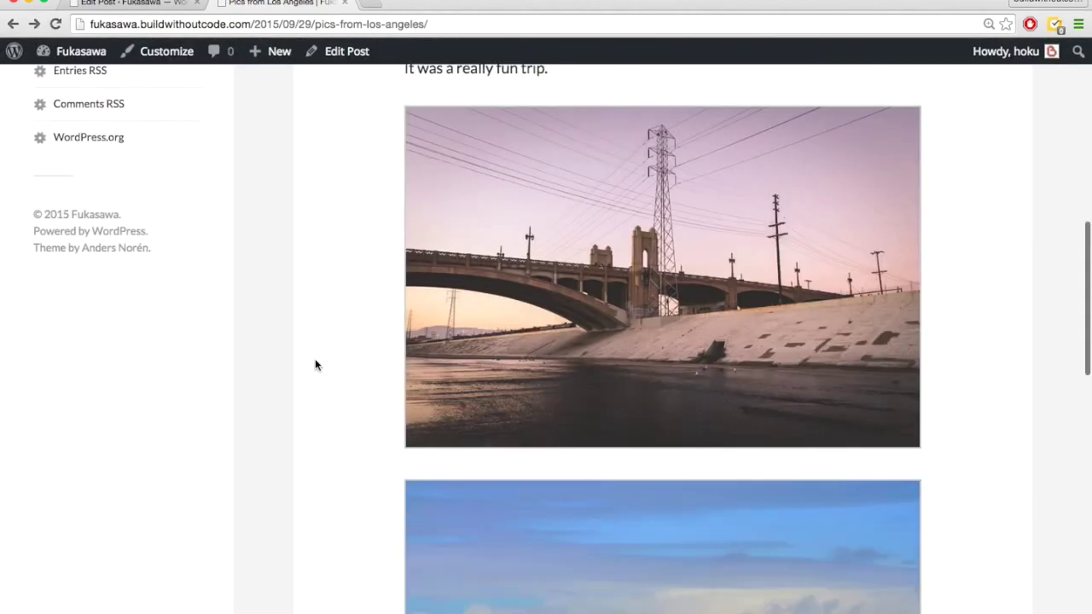
scroll(307, 335, "down", 1)
scroll(307, 335, "up", 1)
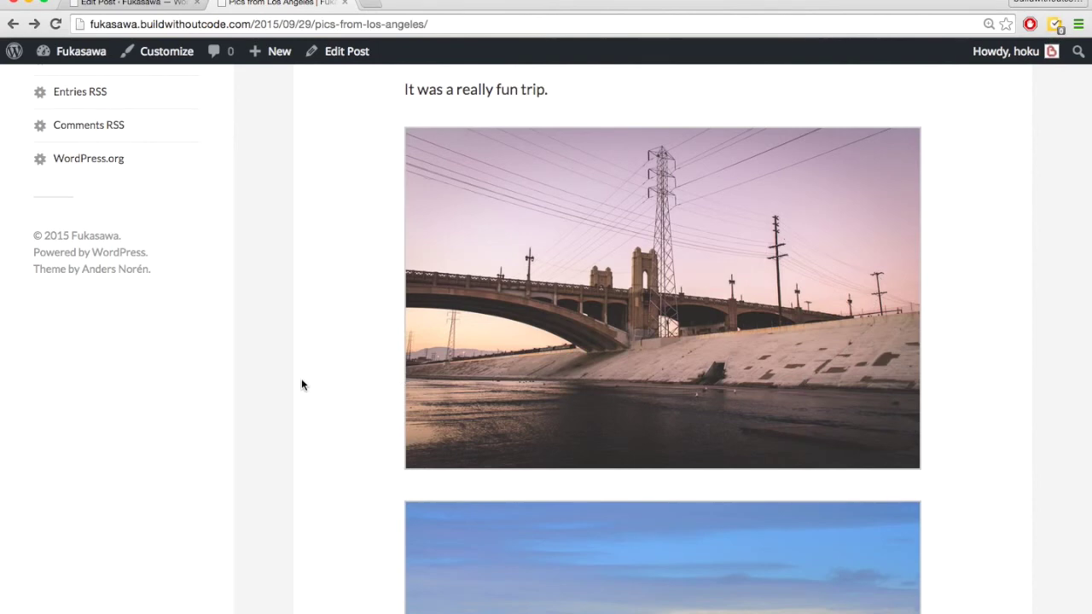
scroll(301, 384, "down", 3)
scroll(316, 326, "up", 5)
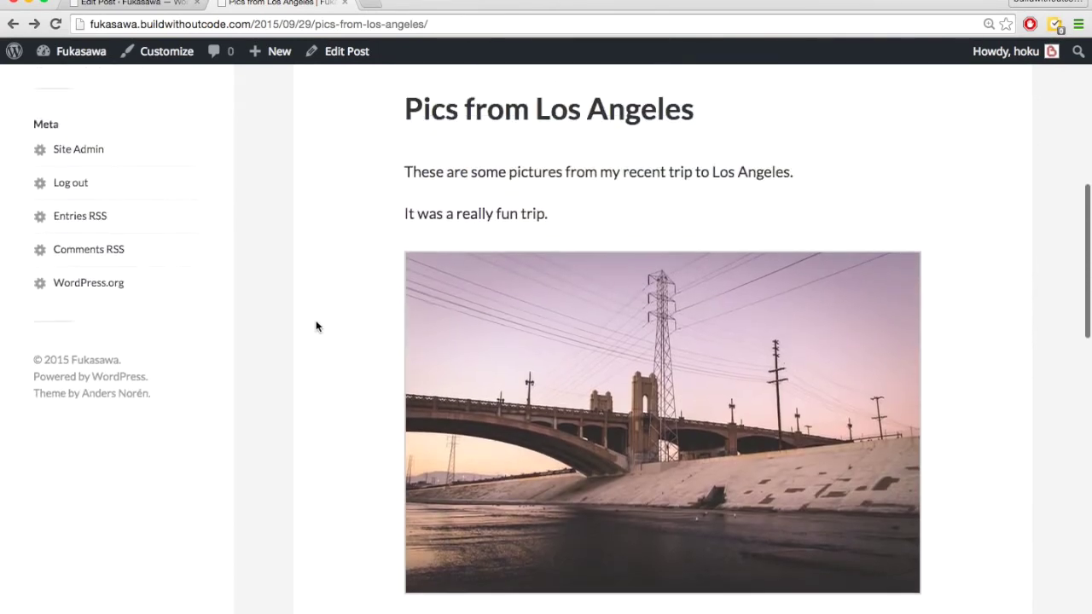
scroll(316, 326, "up", 5)
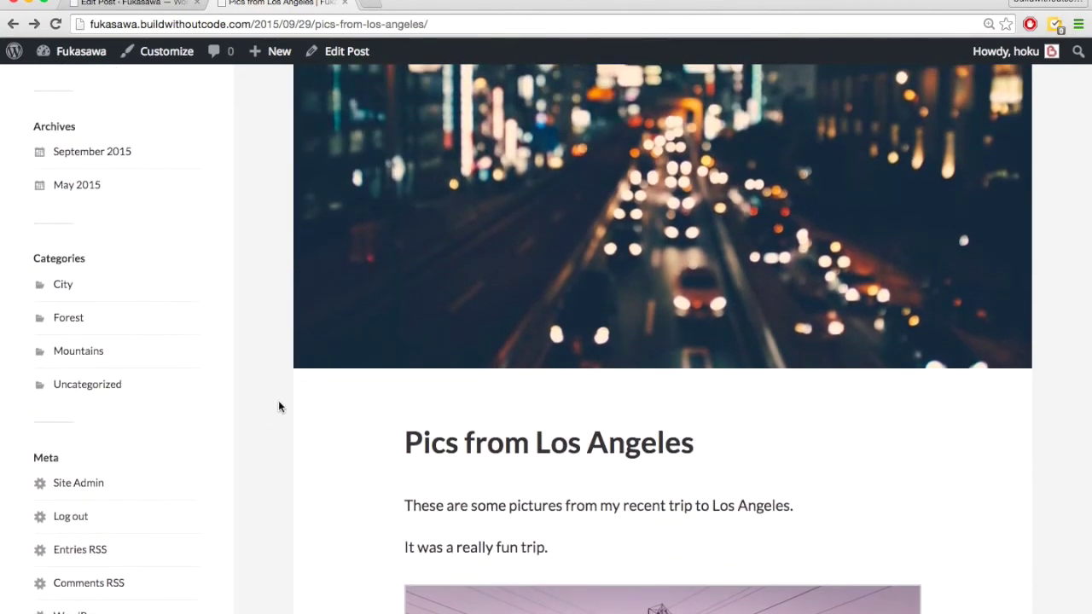
scroll(281, 407, "down", 4)
scroll(343, 440, "up", 1)
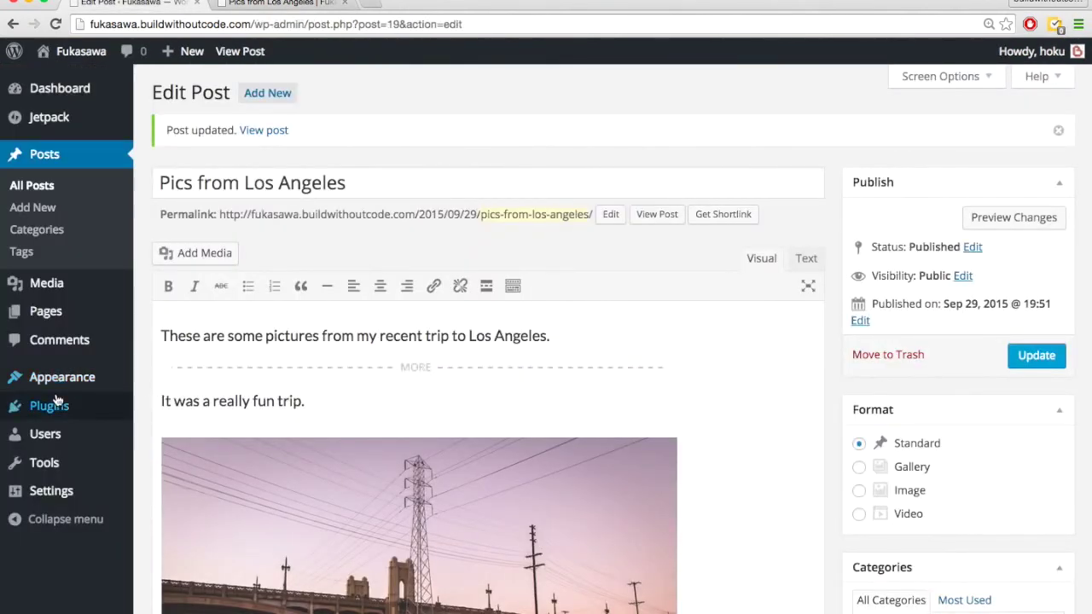
Switch to the WordPress admin and search for the plugin "Responsive Lightbox" among the plugins available to add.
mouse_move(55, 408)
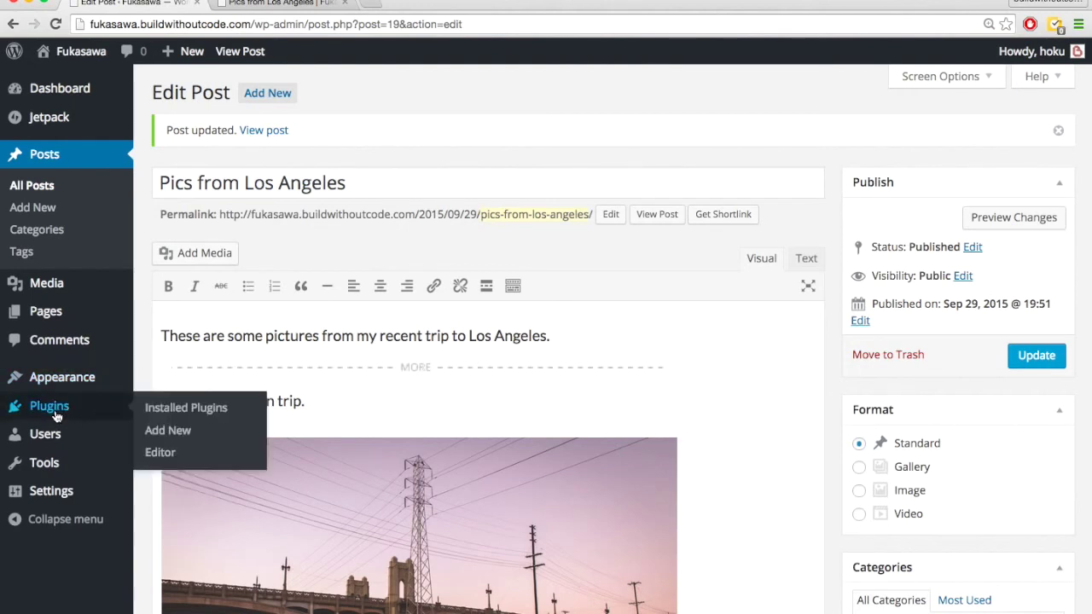
left_click(170, 435)
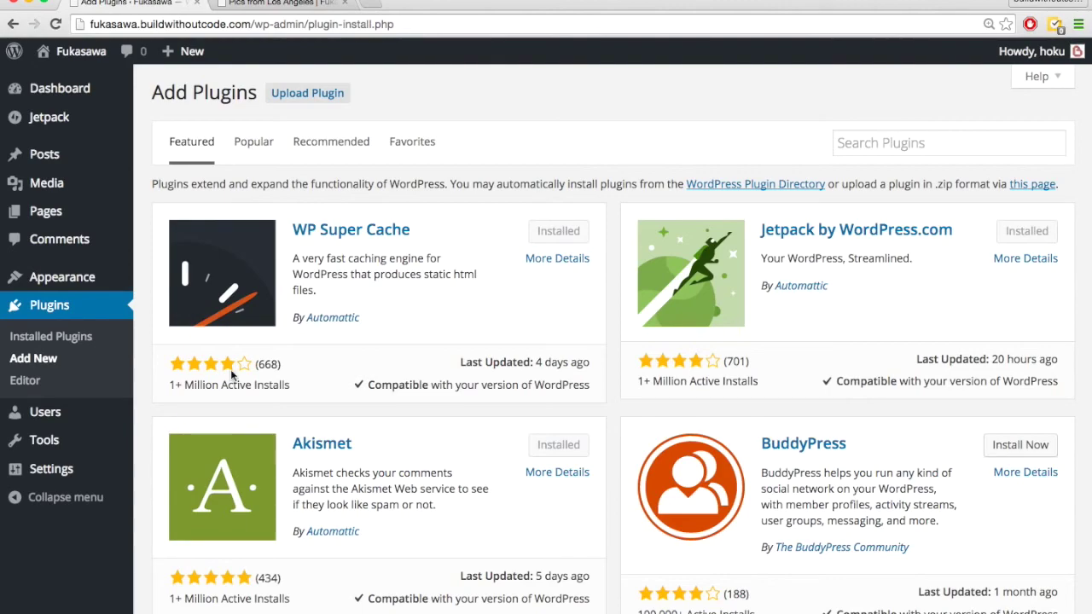
scroll(499, 266, "down", 5)
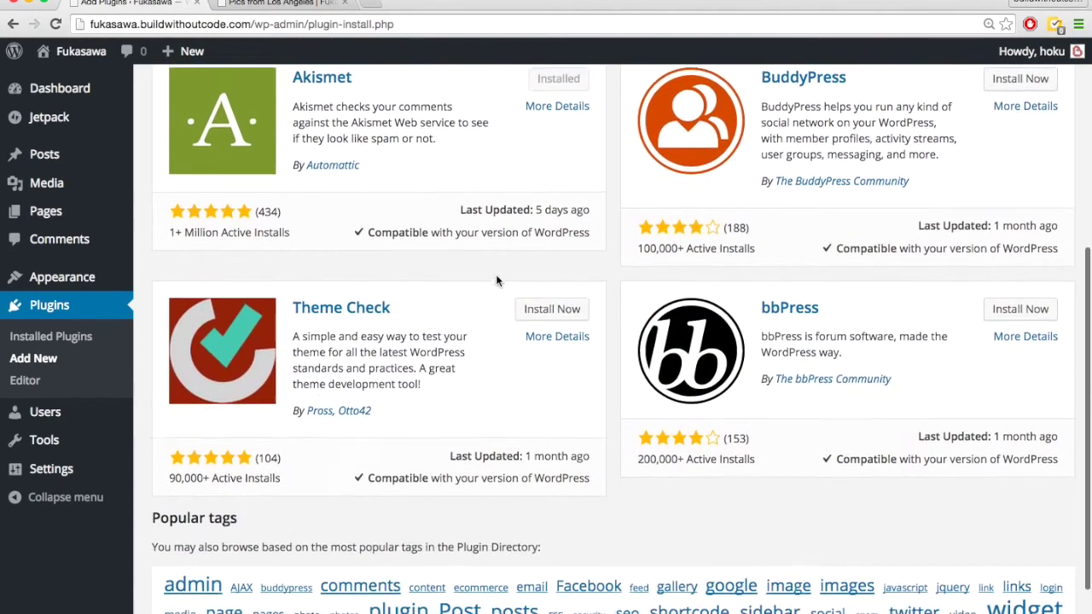
scroll(500, 280, "up", 5)
left_click(902, 142)
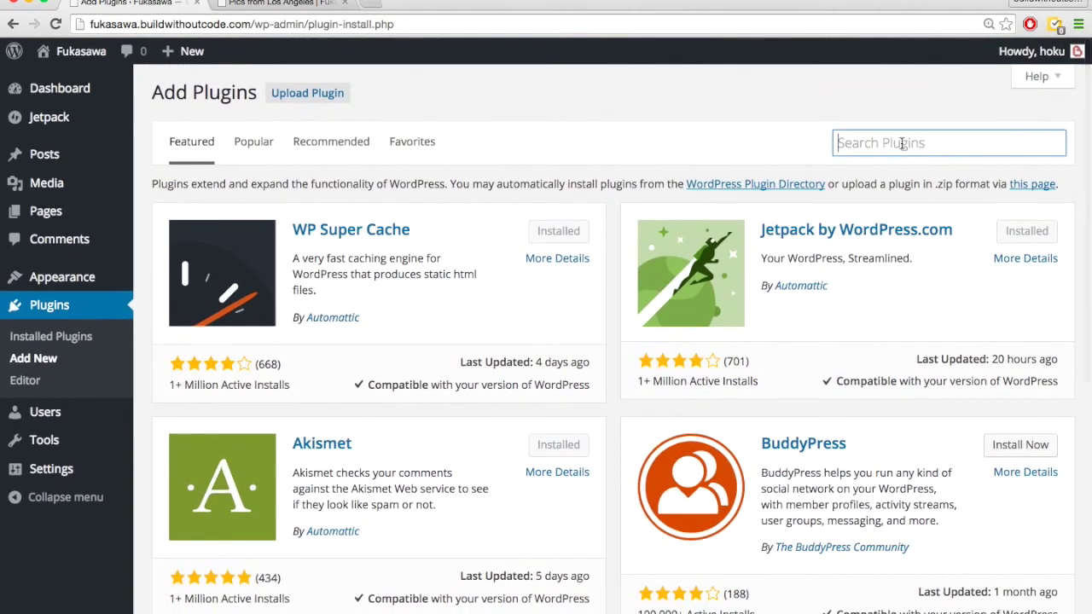
type("Responsive Lightbox")
key("Return")
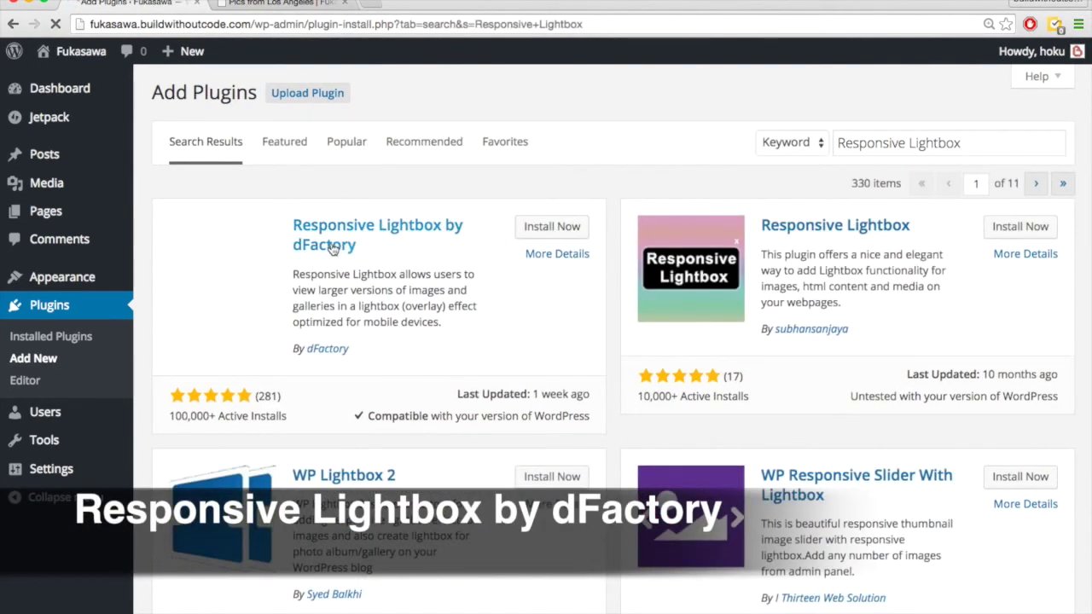
Install and activate the Responsive Lightbox by dFactory plugin.
left_click(550, 229)
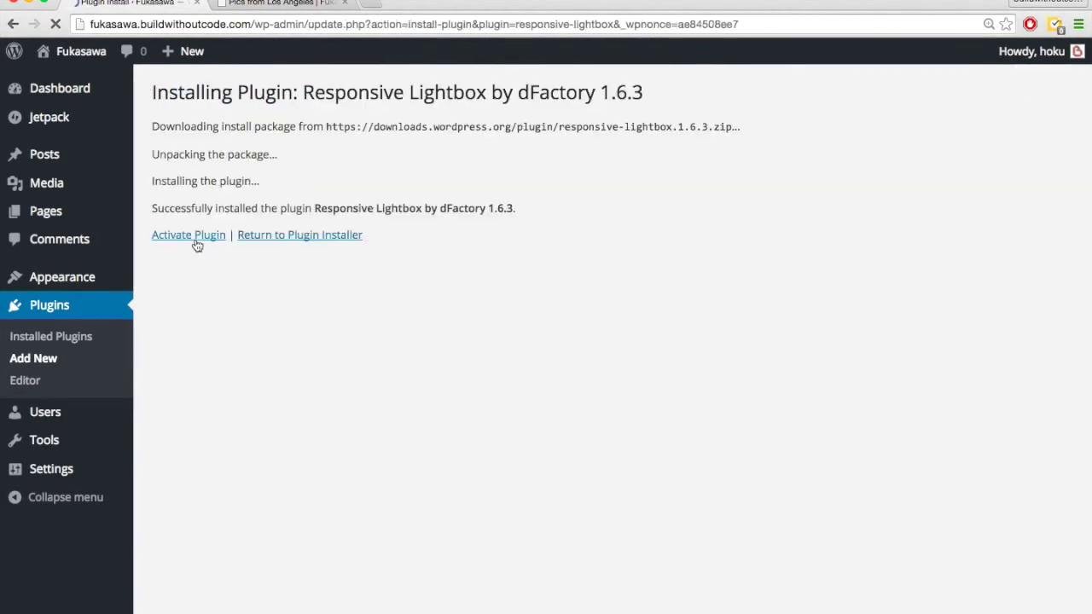
left_click(190, 238)
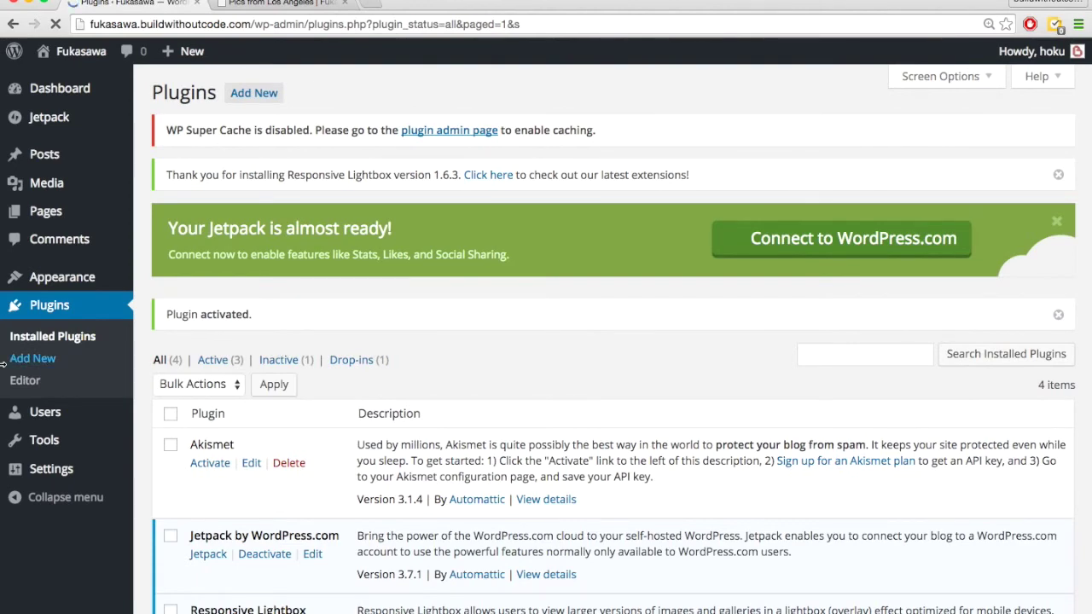
left_click_drag(3, 349, 387, 345)
left_click_drag(416, 345, 2, 401)
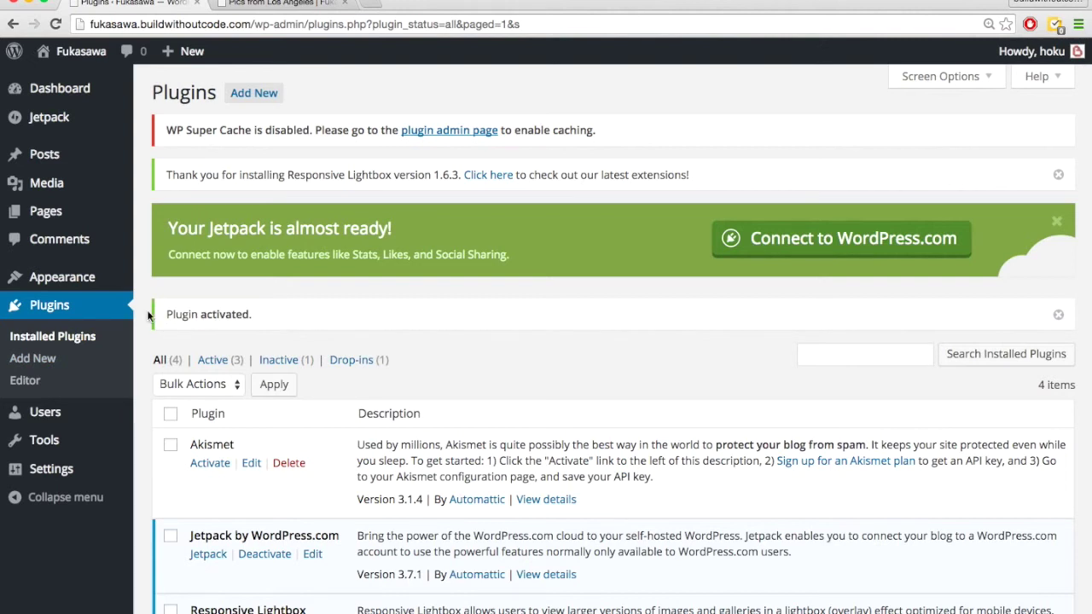
Reload the Pics from Los Angeles post on the site and test opening and closing the bridge picture in the lightbox.
key("ctrl+Tab")
key("super+r")
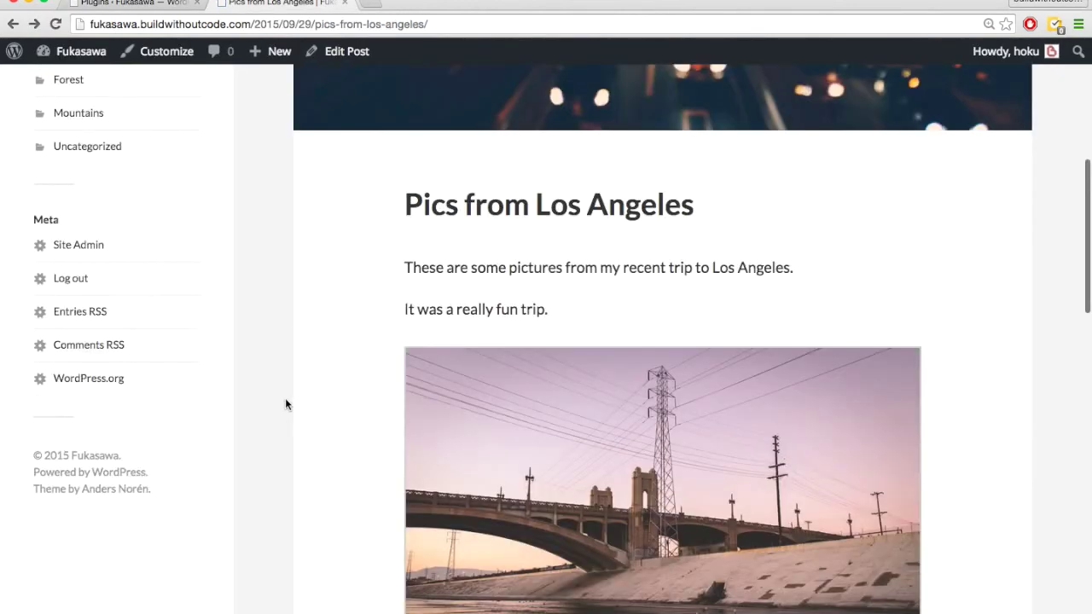
scroll(288, 405, "down", 3)
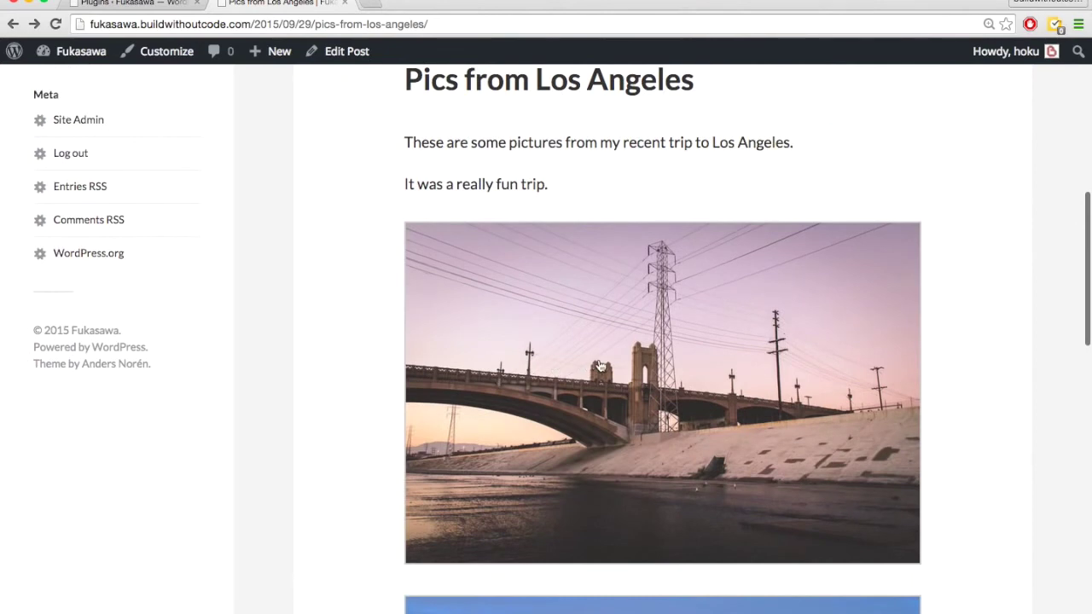
left_click(601, 366)
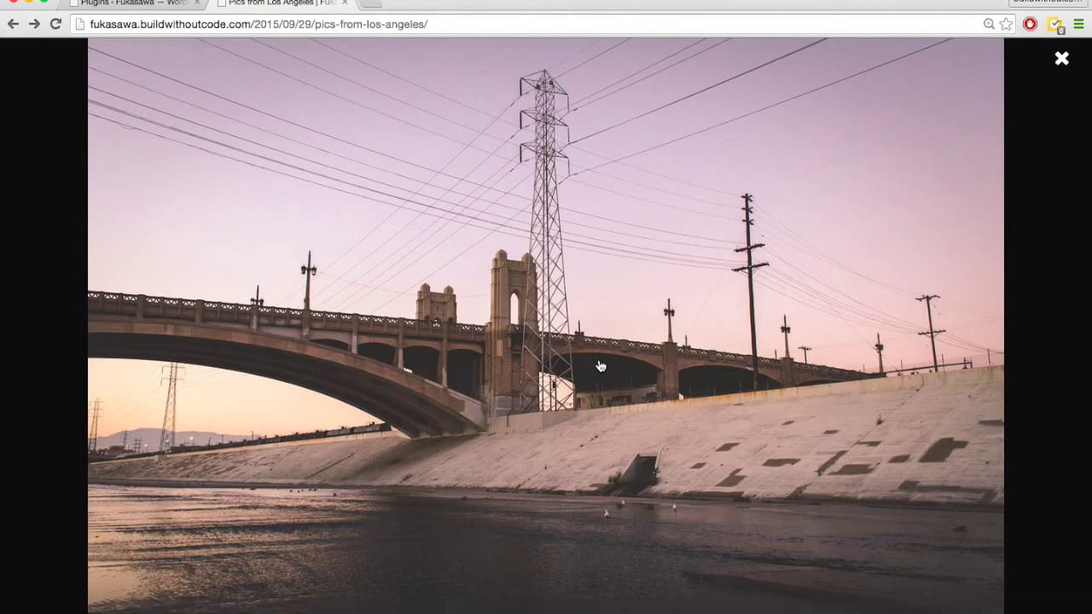
left_click(1063, 59)
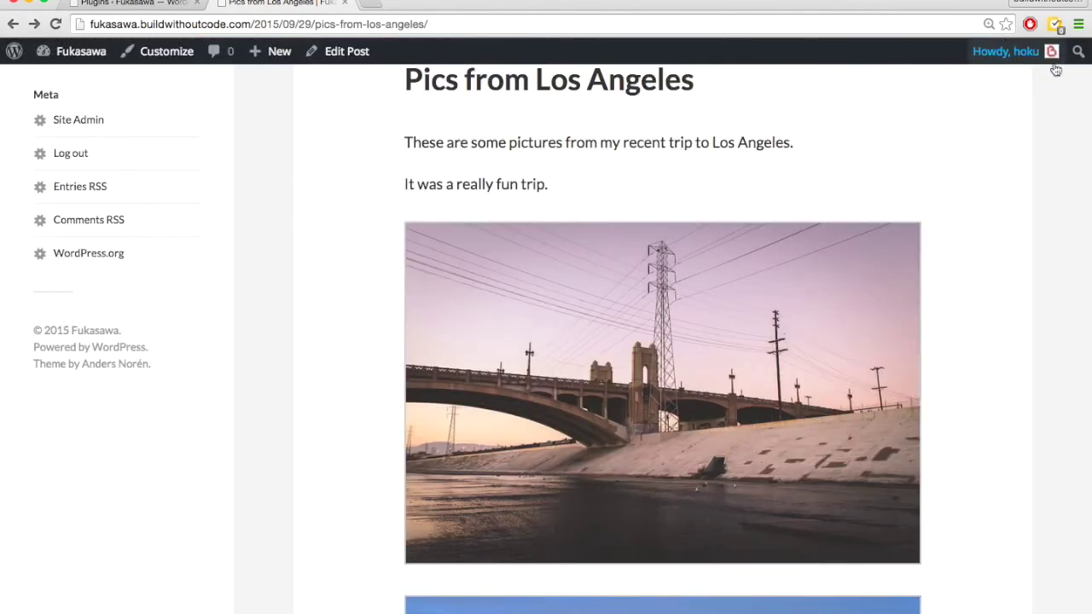
left_click(650, 358)
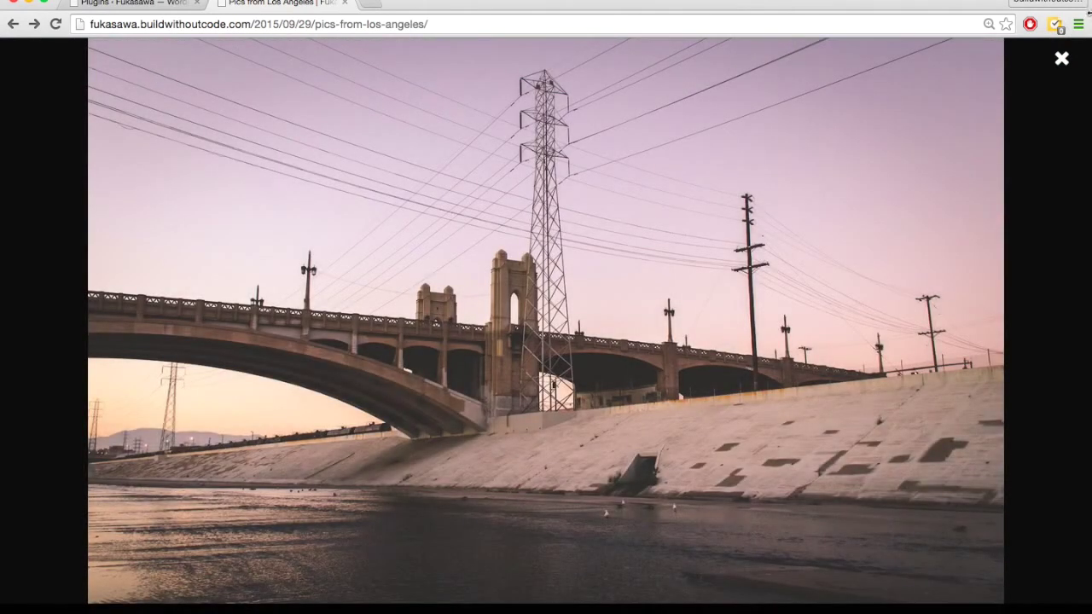
left_click(1061, 58)
Browse forward and back through the gallery images in the lightbox, starting from the bridge picture, and reopen that picture after closing it.
left_click(662, 337)
key("Right")
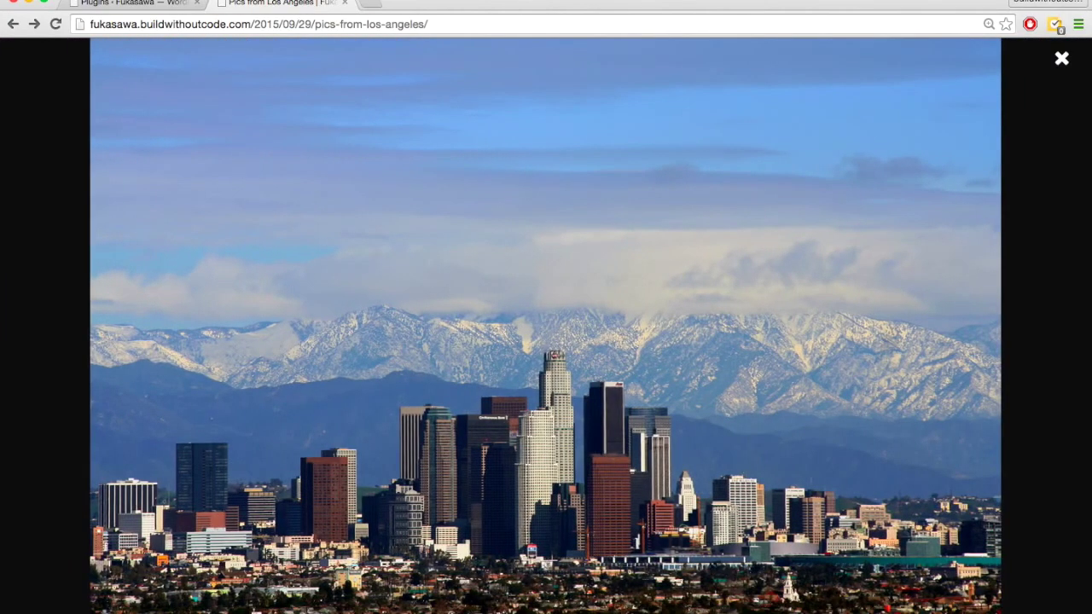
key("Right")
key("Left")
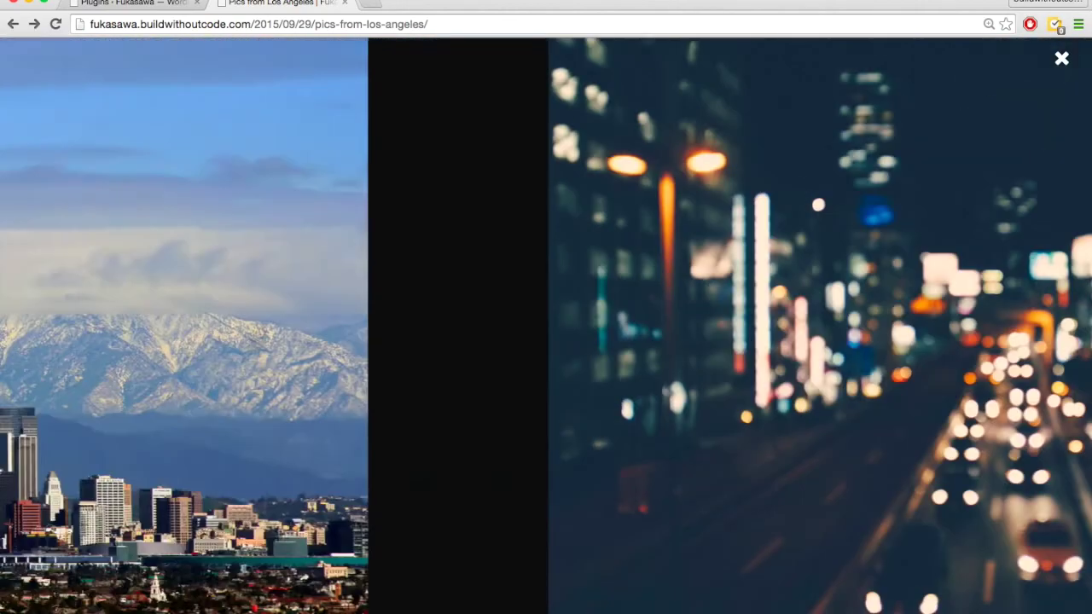
key("Left")
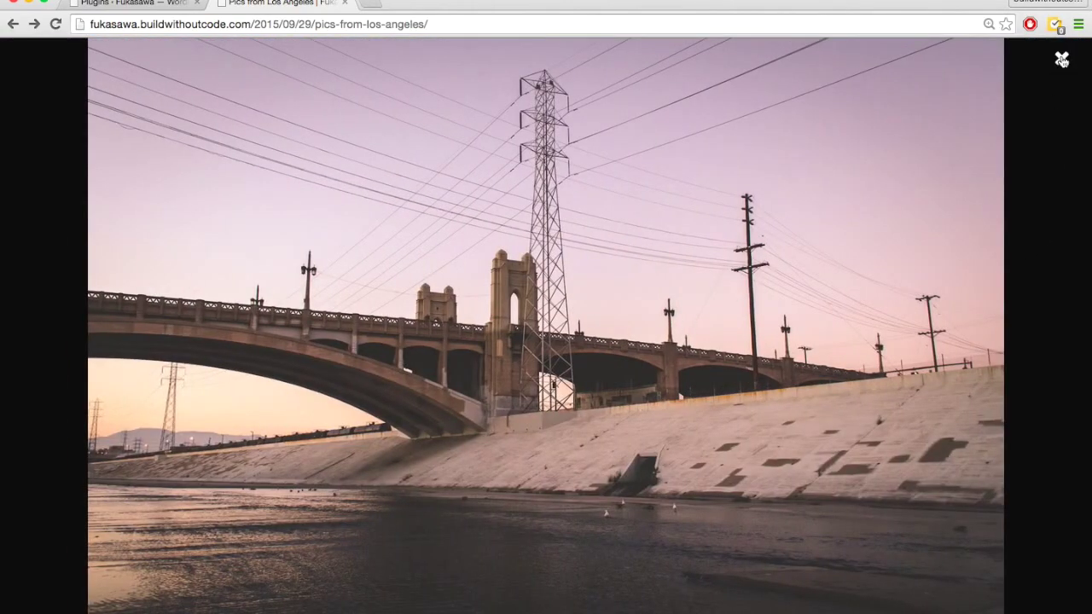
left_click(1061, 59)
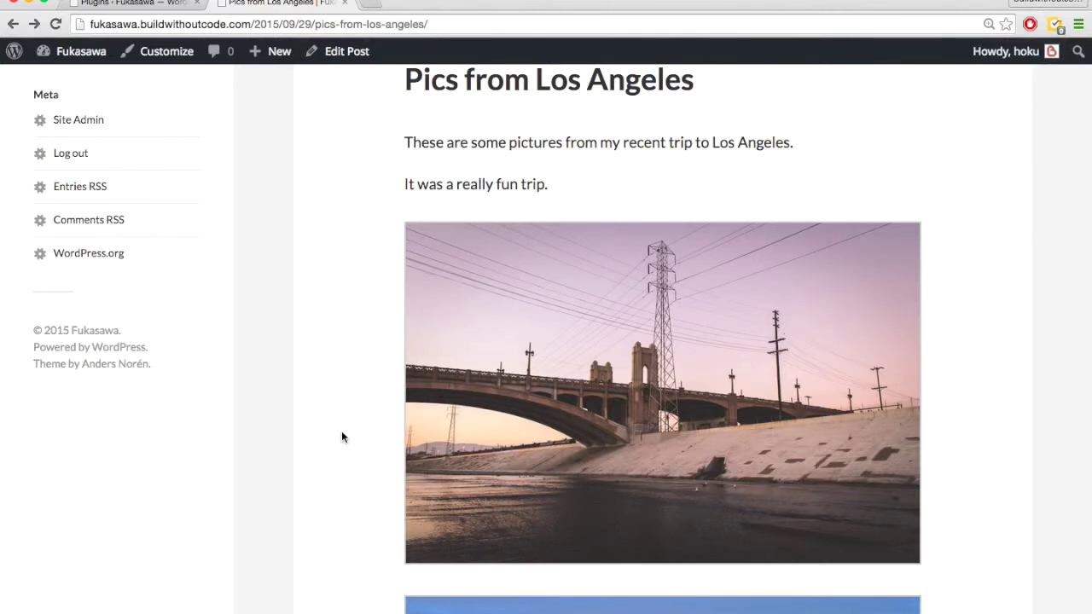
left_click(548, 406)
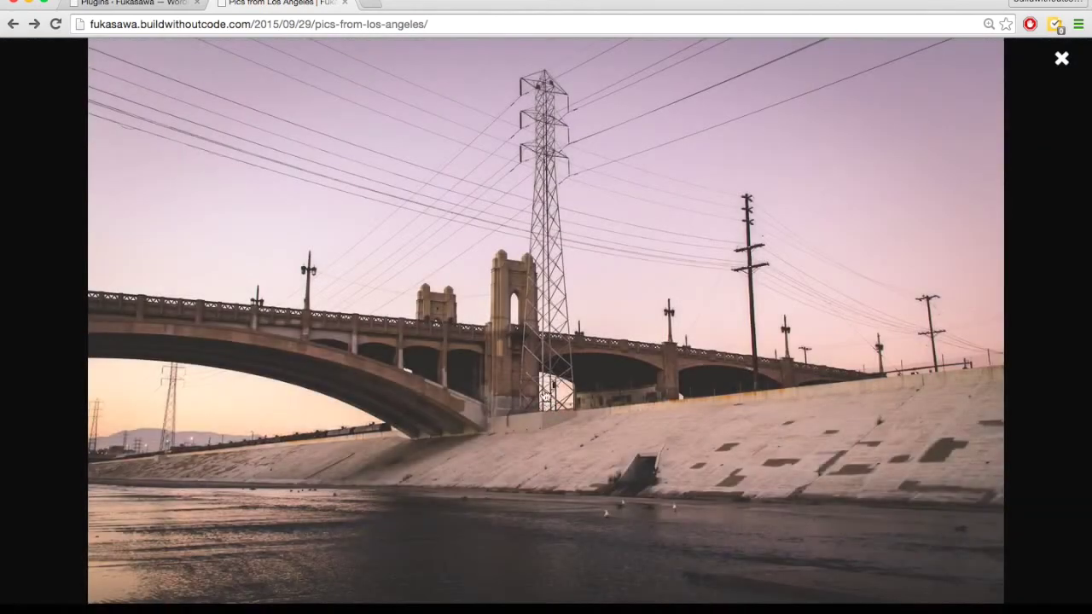
Close the lightbox picture and move the Hello world! post to the trash in the WordPress admin.
left_click_drag(3, 367, 5, 426)
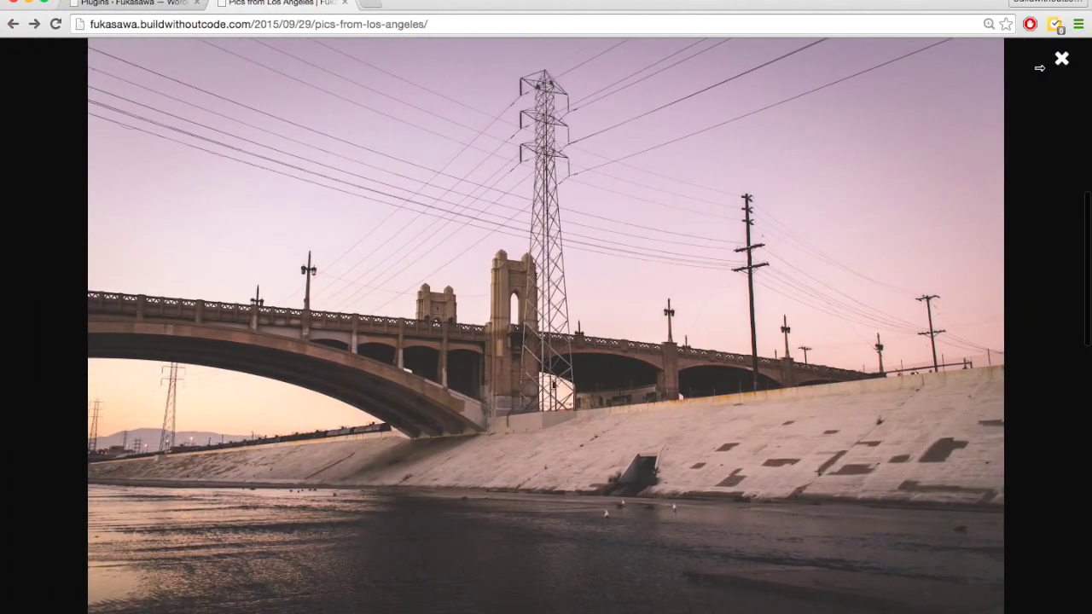
left_click(1062, 61)
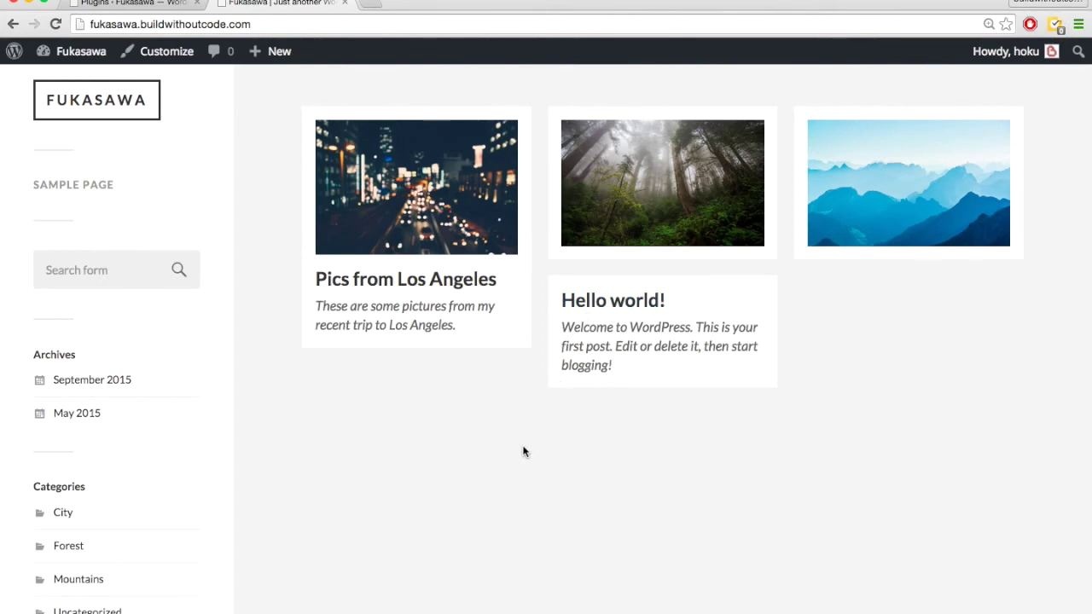
key("ctrl+shift+Tab")
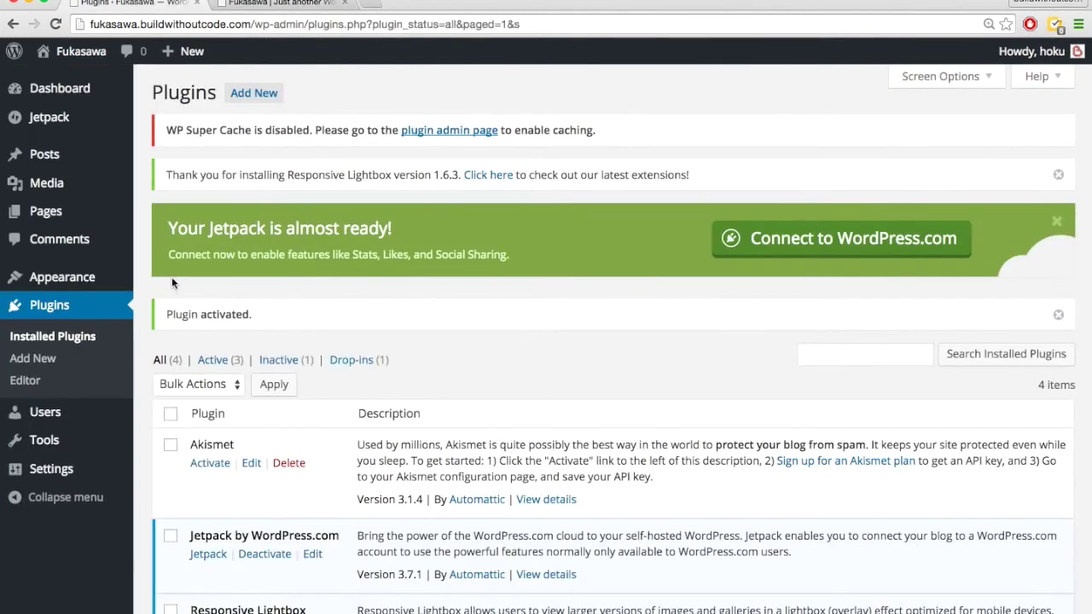
mouse_move(106, 159)
left_click(164, 160)
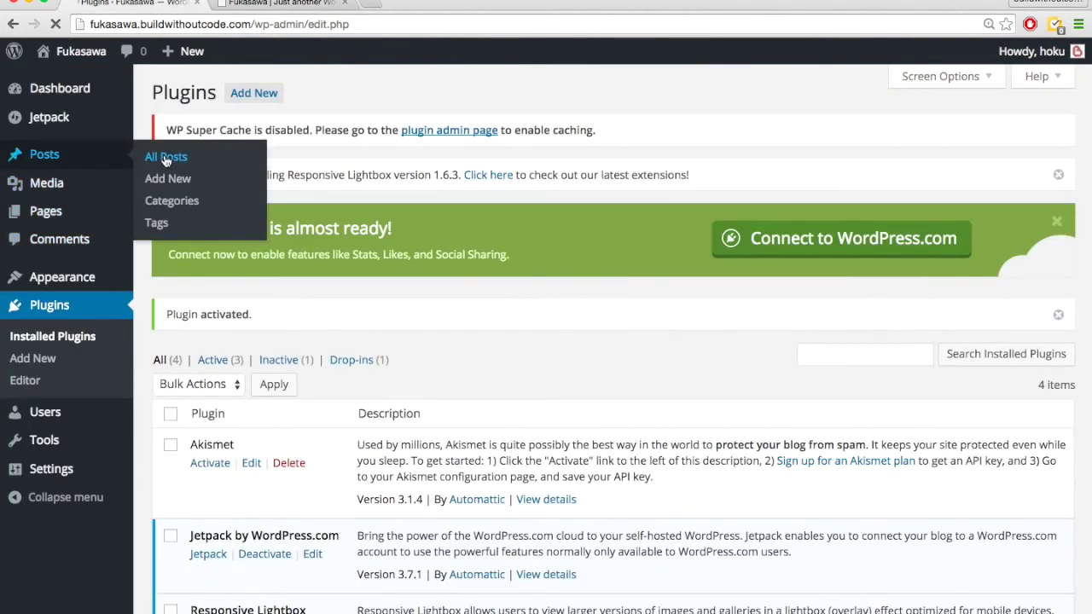
left_click(169, 404)
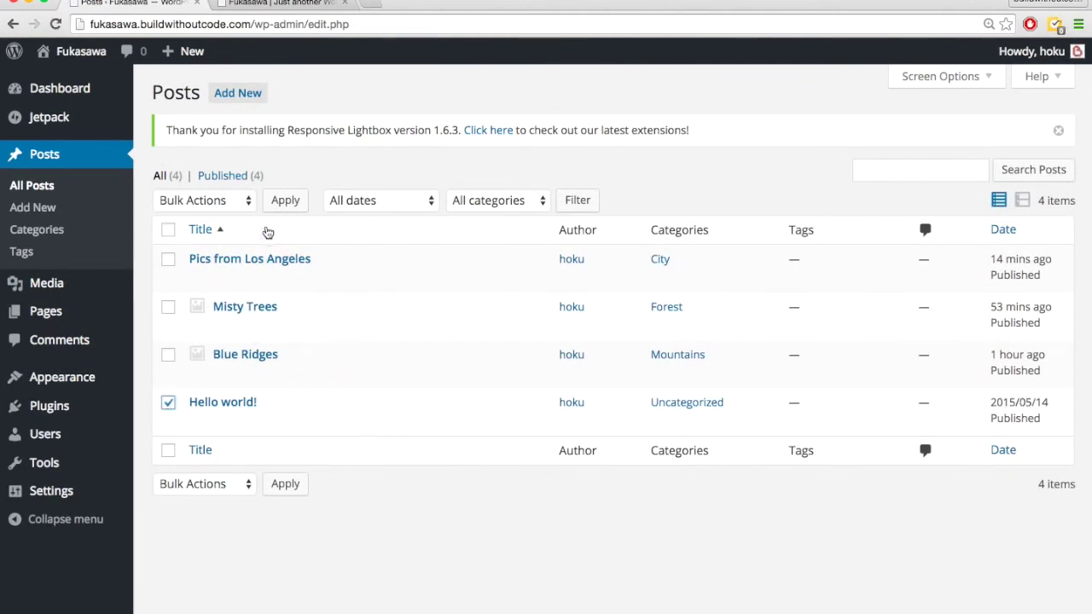
left_click(168, 405)
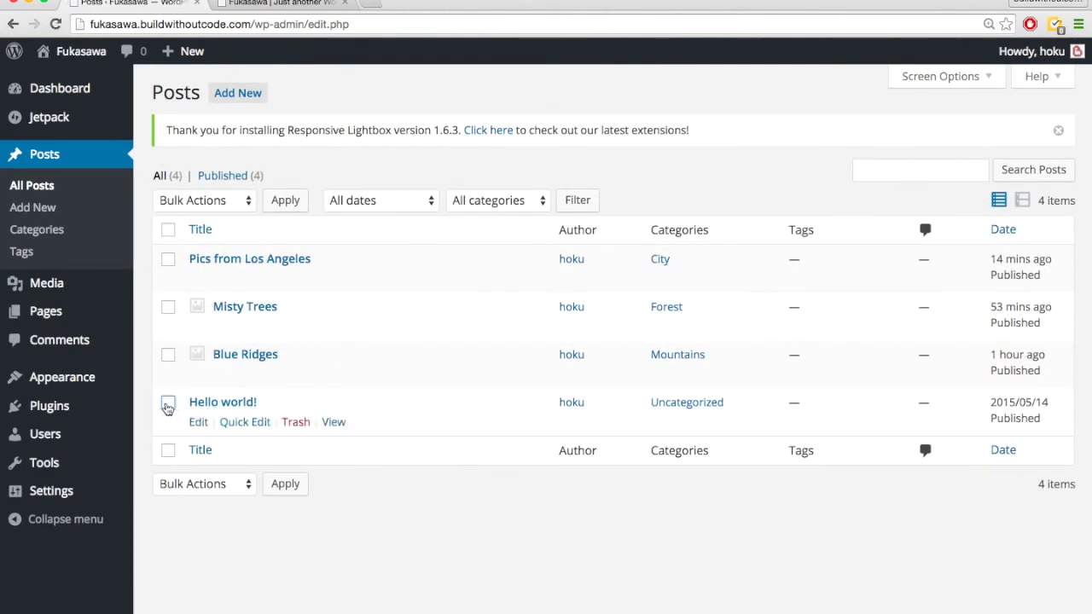
left_click(290, 424)
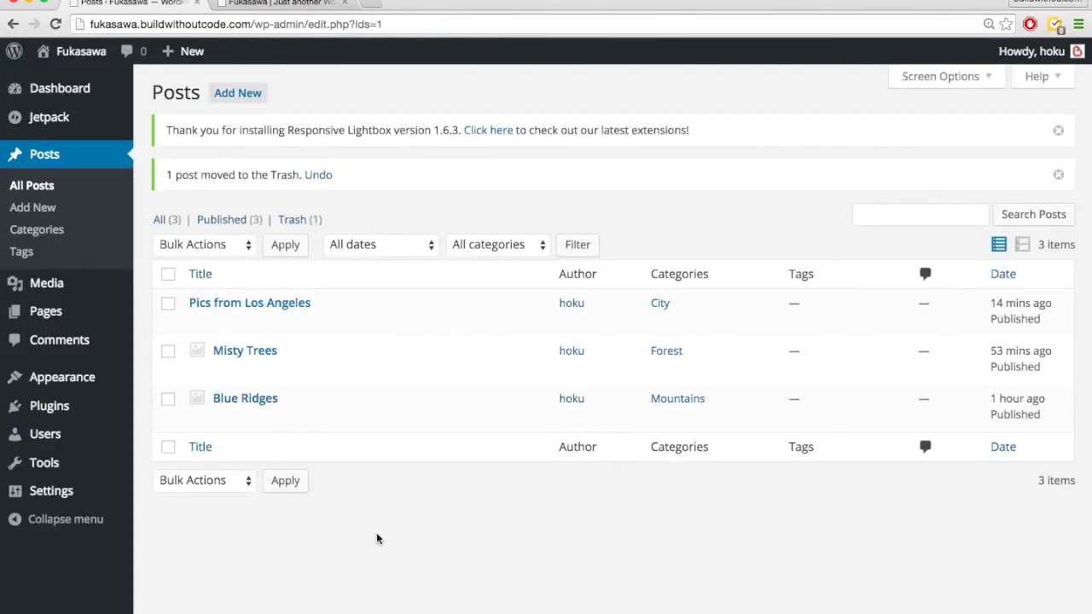
Look over the site's home page and its City and Beach category archives, ending back on the home page.
key("ctrl+Tab")
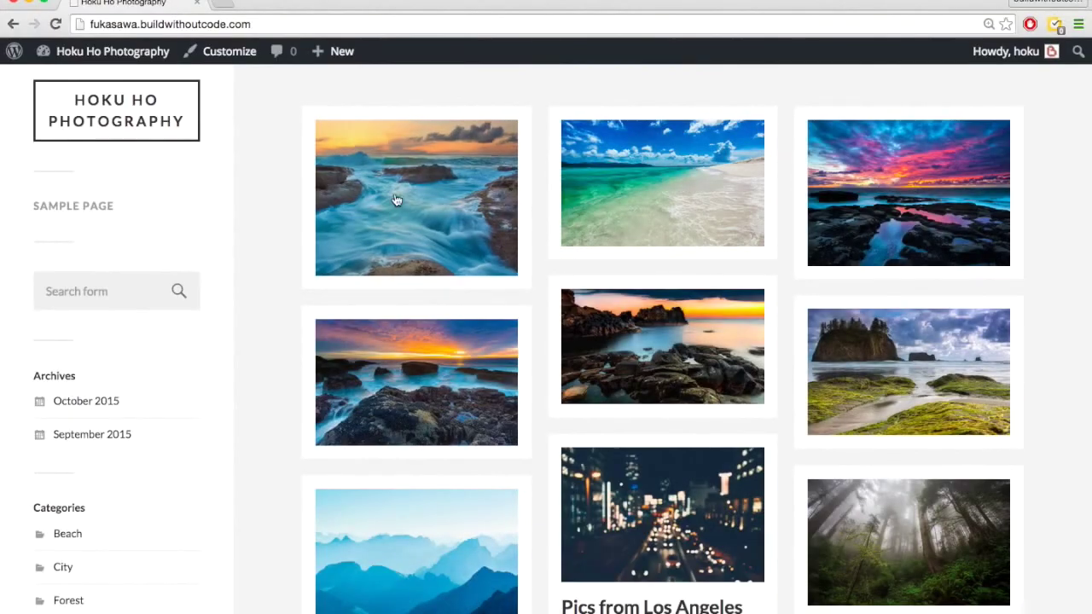
scroll(256, 310, "down", 5)
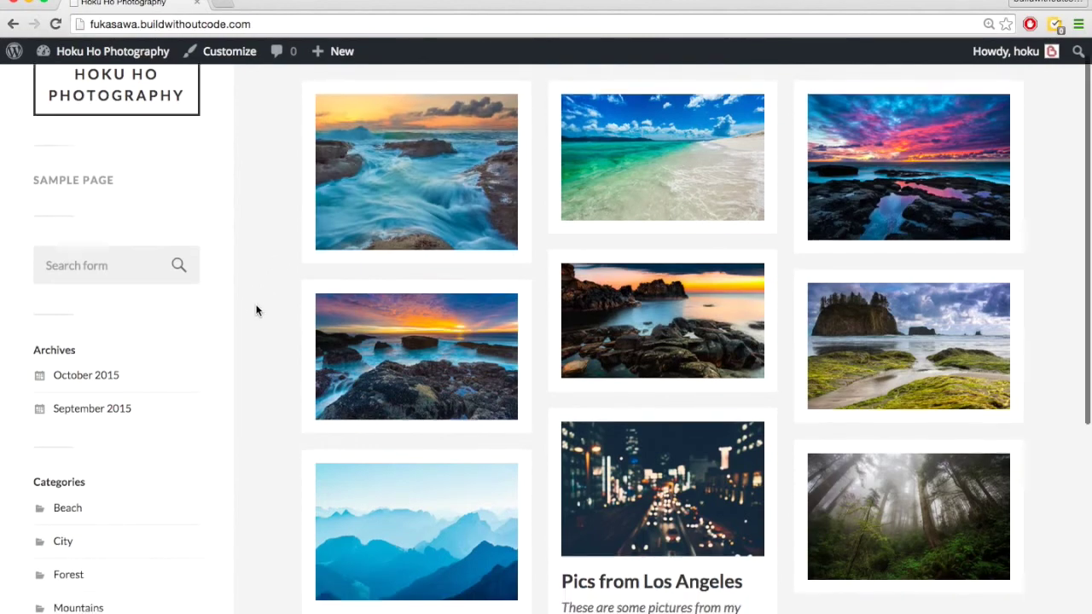
scroll(256, 310, "up", 5)
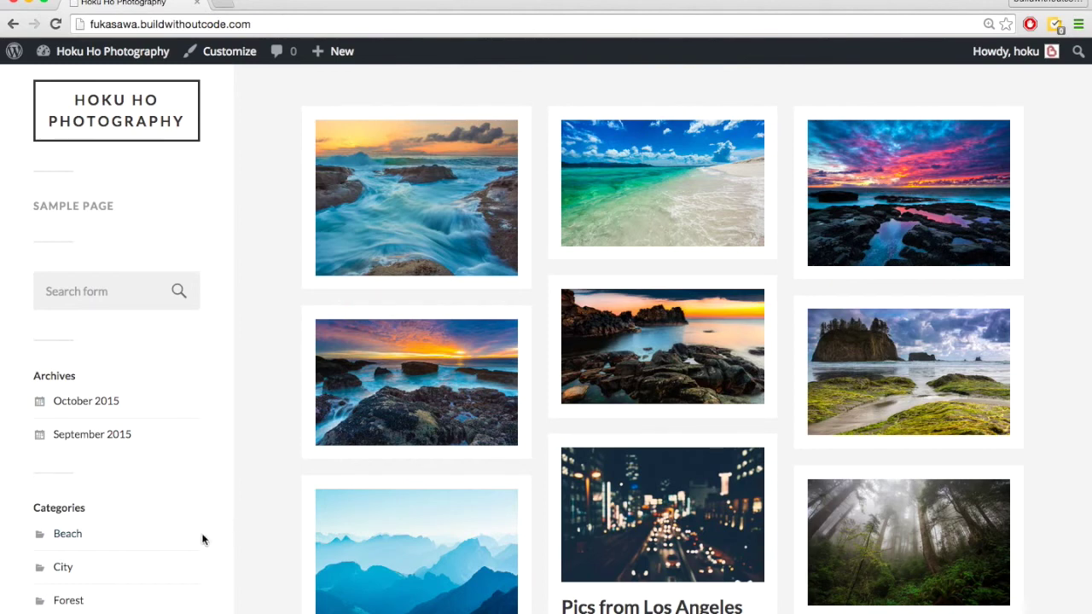
left_click(62, 570)
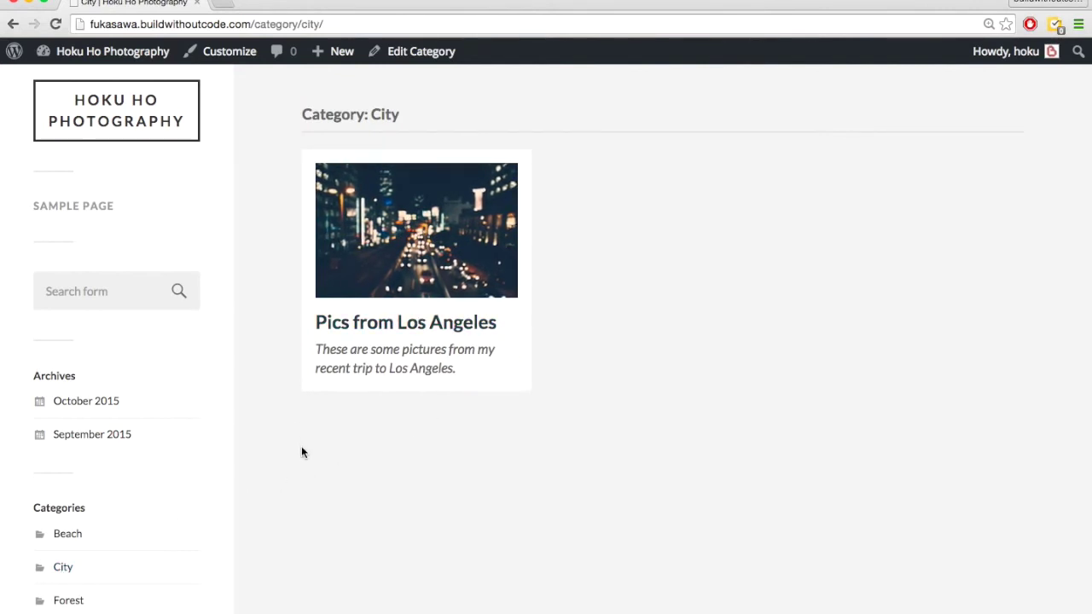
left_click(67, 534)
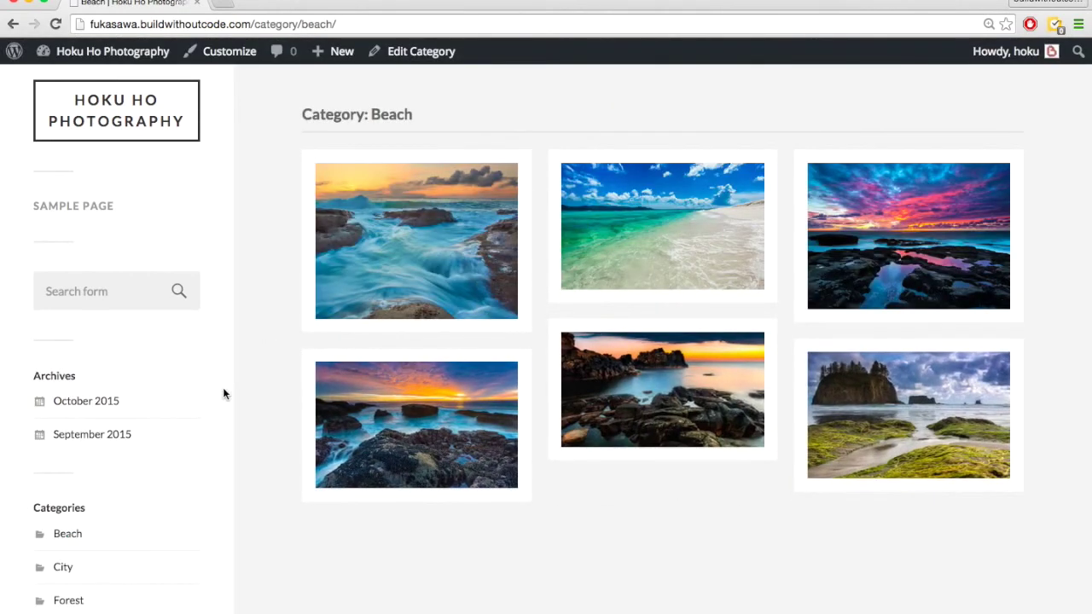
left_click(155, 139)
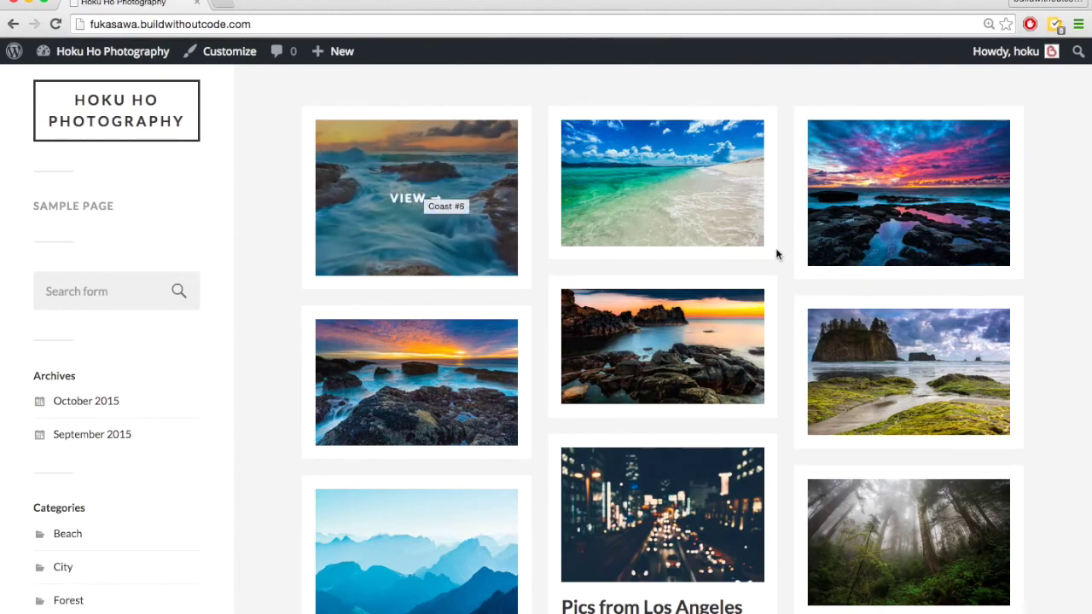
View the Coast #6 post, follow its category link to the Beach archive and return to the home page.
left_click(411, 182)
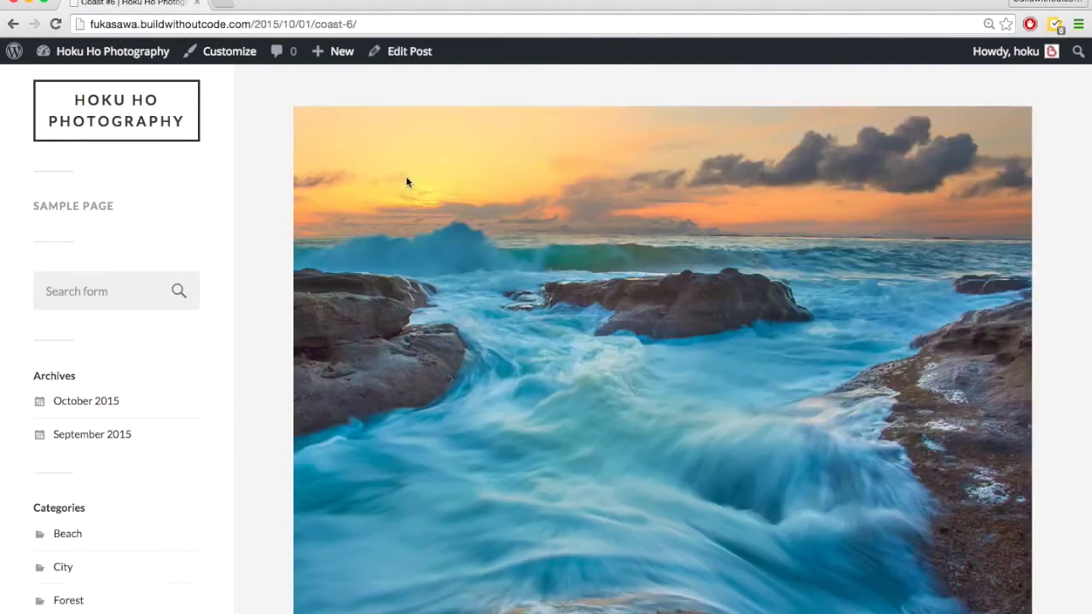
scroll(252, 349, "down", 6)
scroll(252, 352, "down", 1)
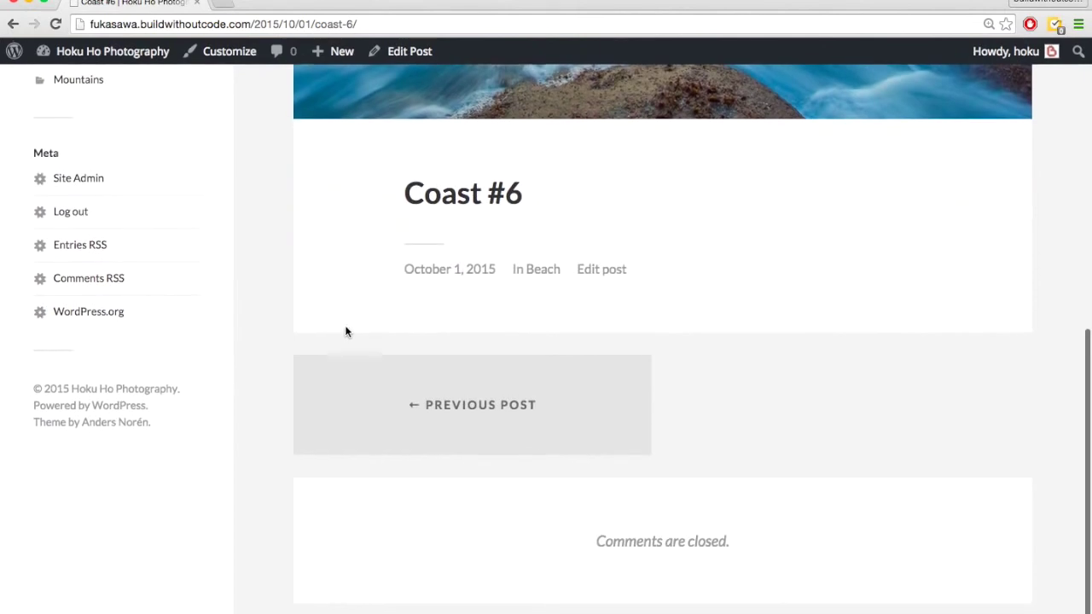
left_click(540, 273)
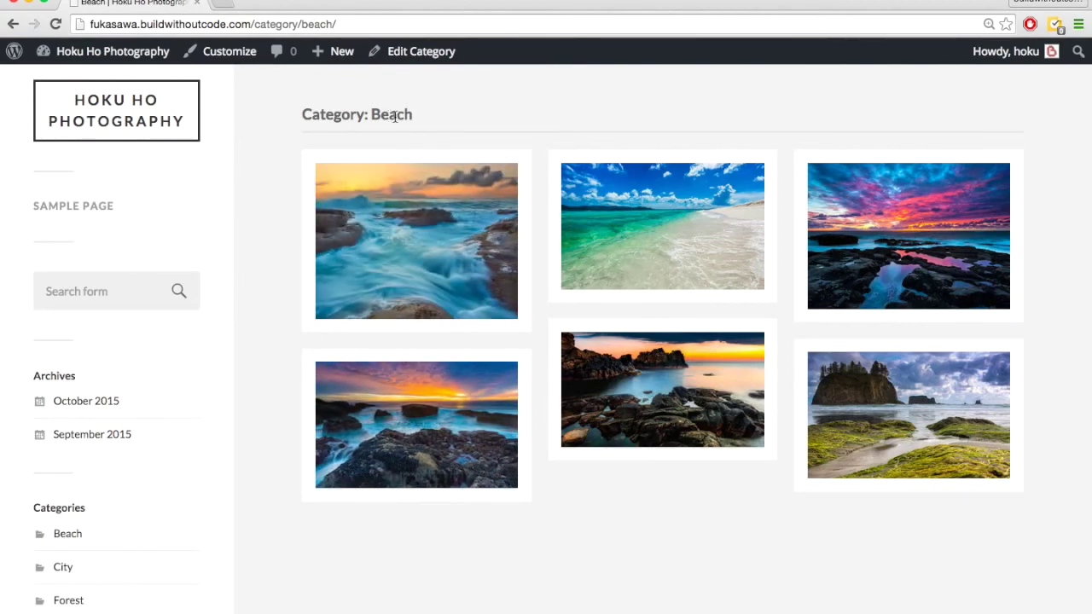
left_click(94, 112)
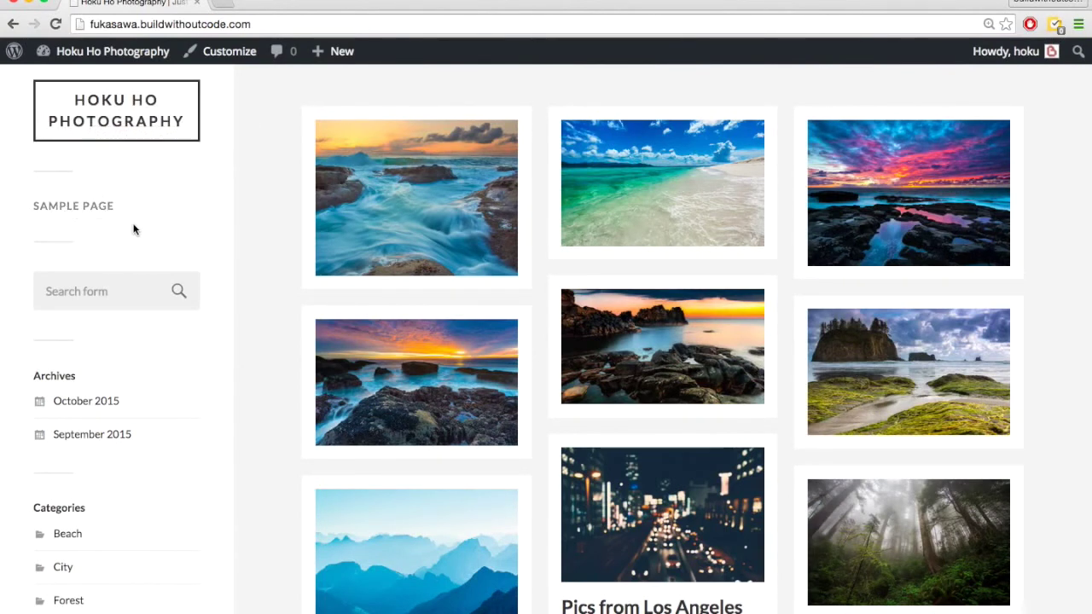
Look through the site's Sample Page and return to the home page.
left_click(86, 209)
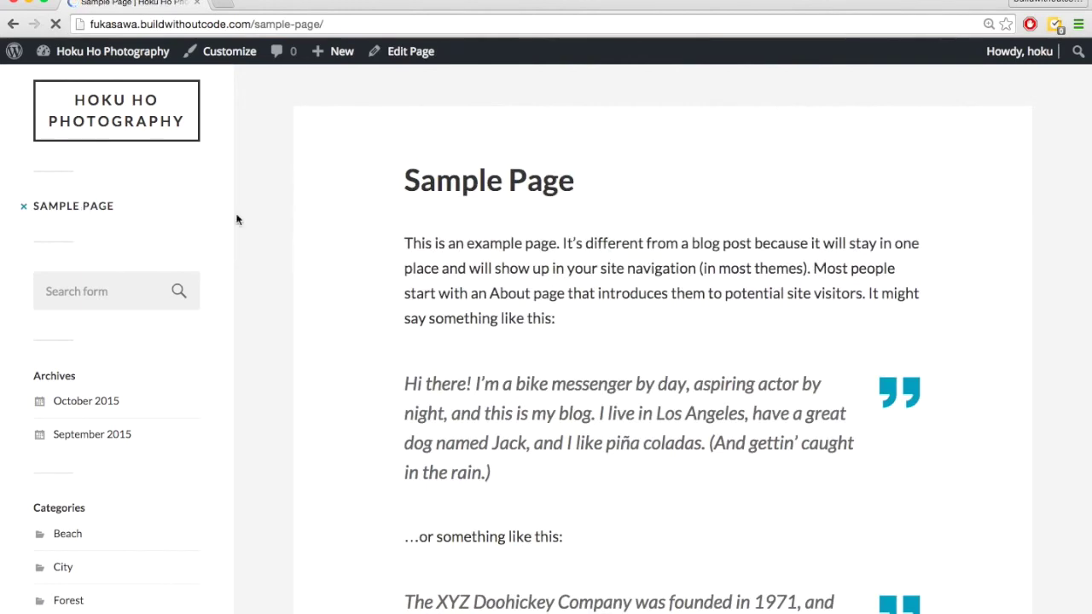
scroll(422, 316, "down", 6)
scroll(422, 316, "up", 6)
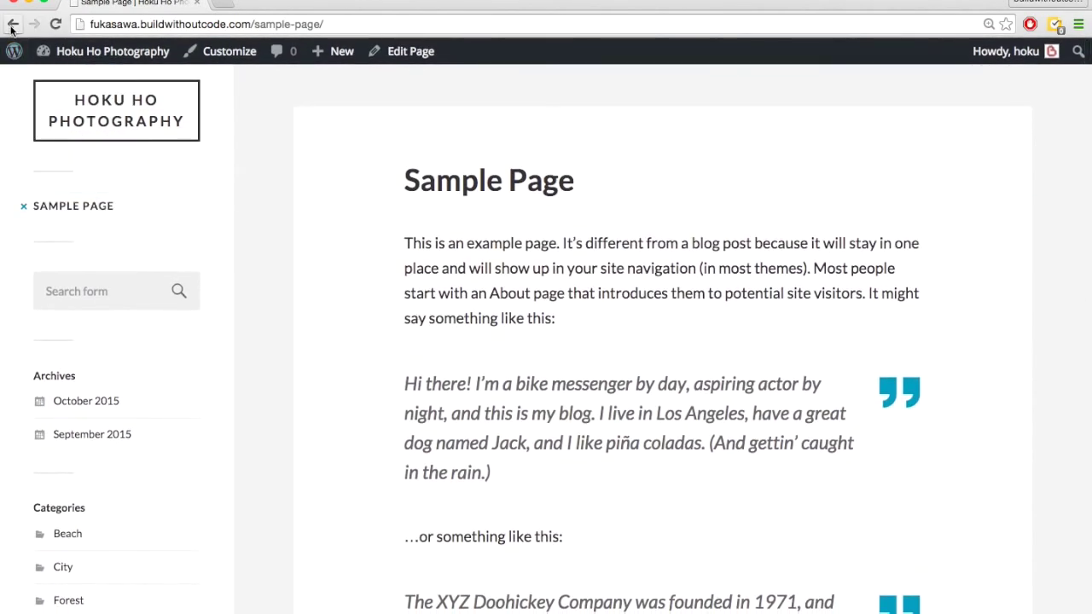
left_click(137, 115)
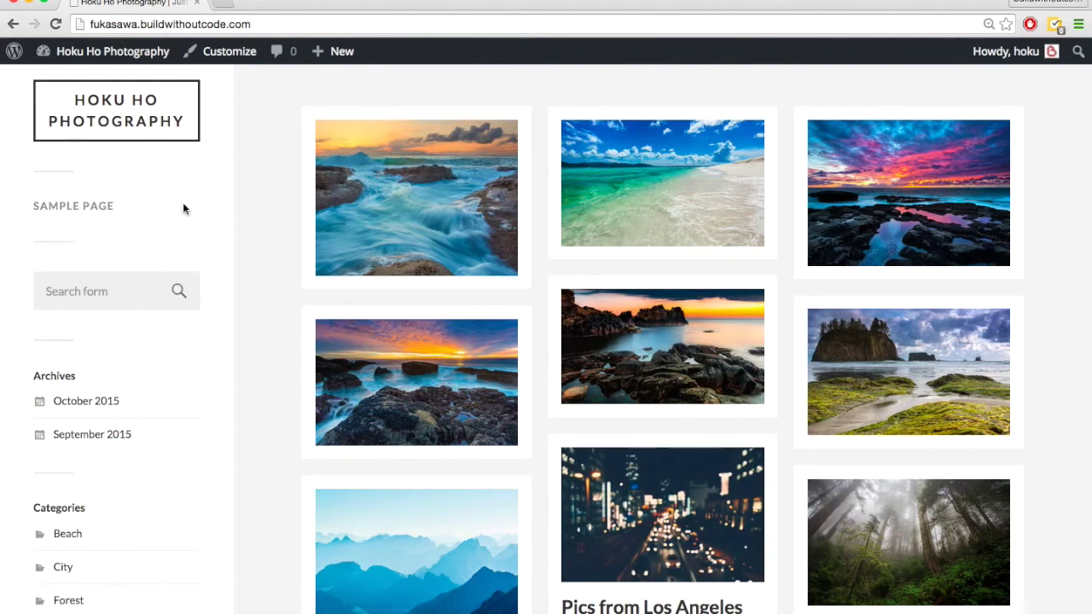
Move the Sample Page to the trash from the list of pages in the WordPress admin.
left_click(60, 56)
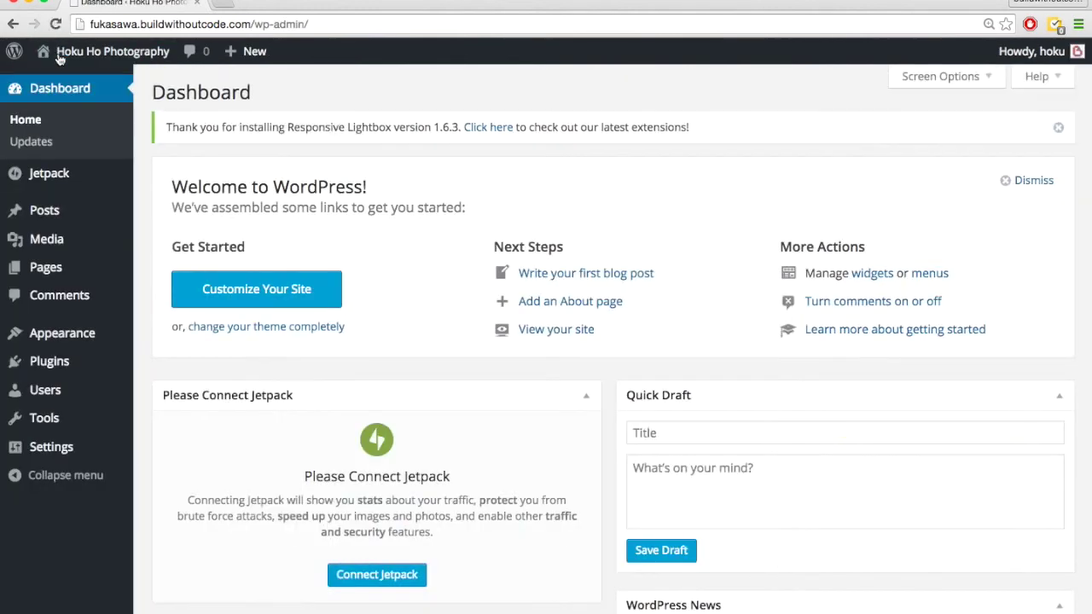
mouse_move(54, 270)
left_click(167, 270)
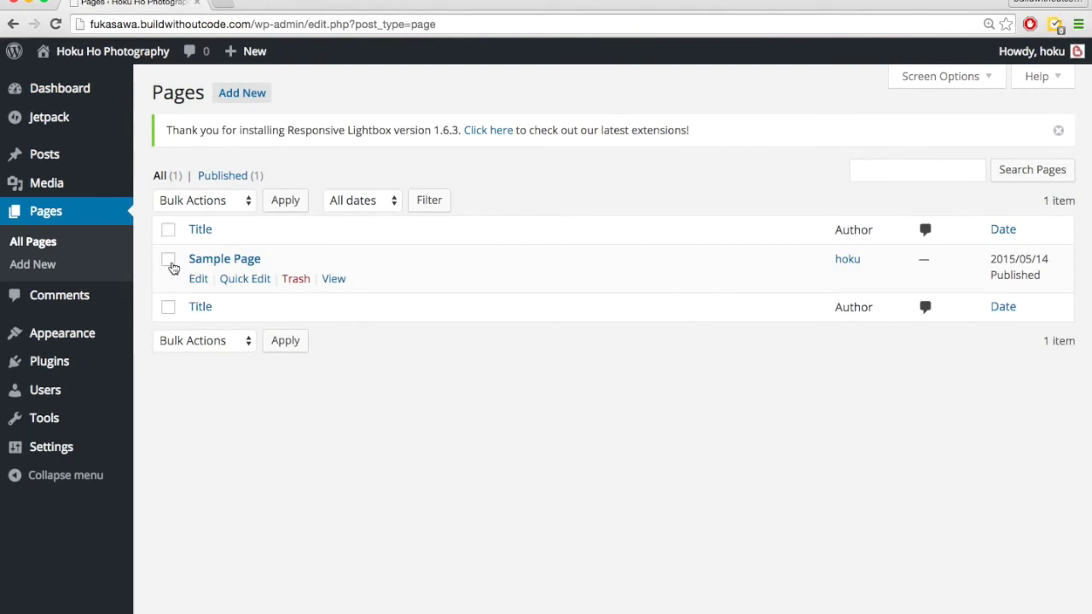
left_click(288, 283)
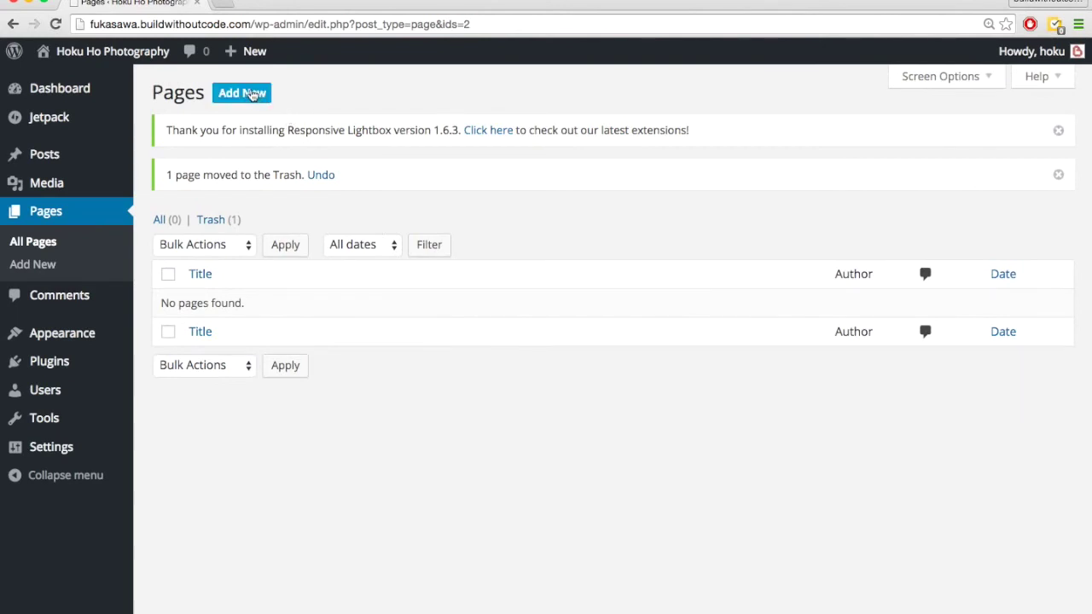
Create a new page and title it "About Me".
left_click(250, 94)
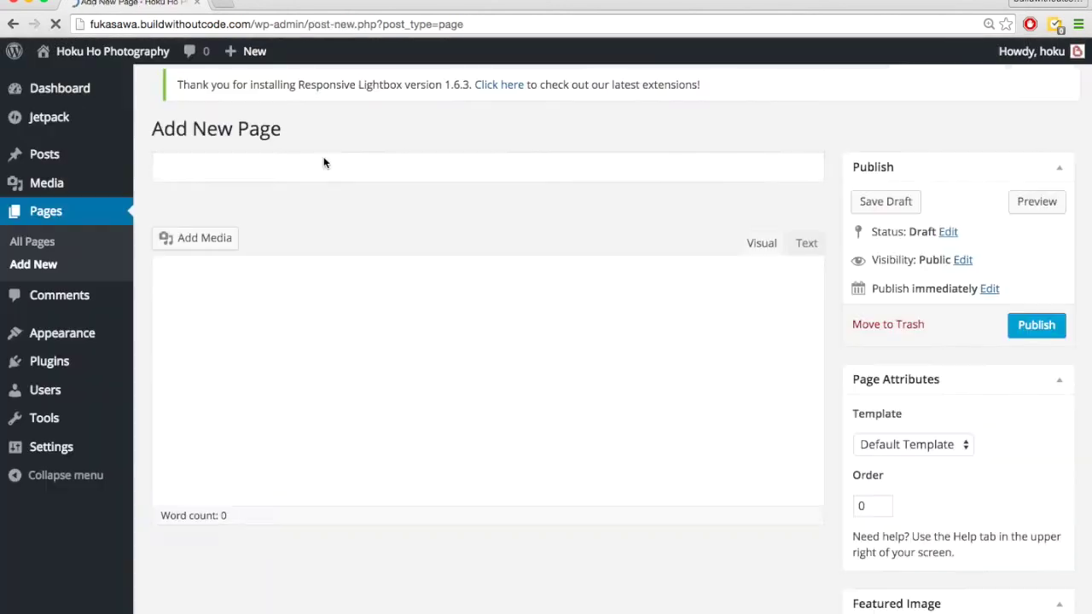
type("Abp")
key("BackSpace")
type("out Me")
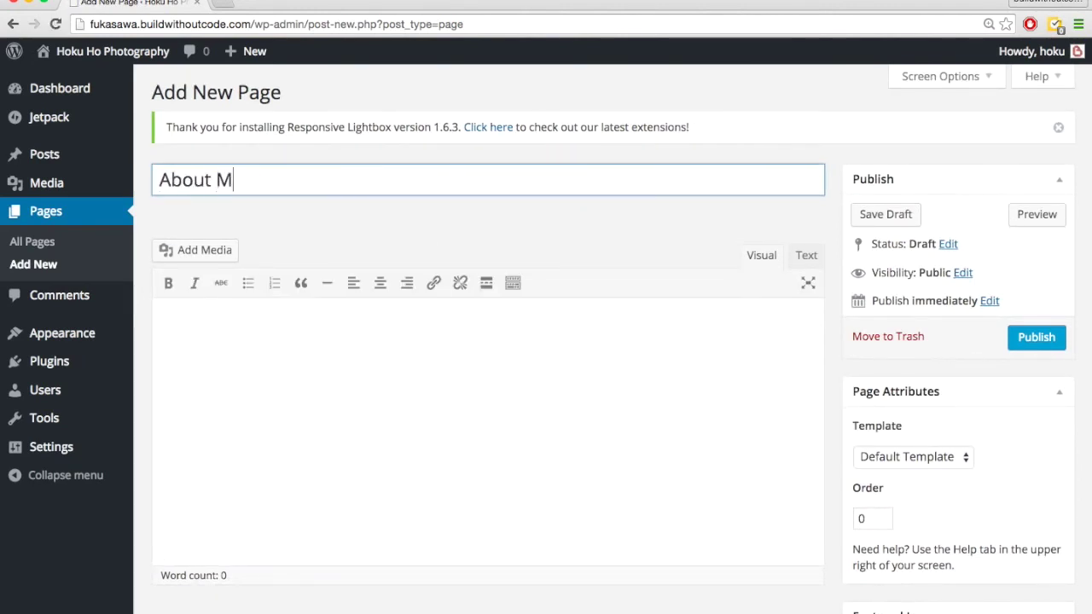
left_click(294, 351)
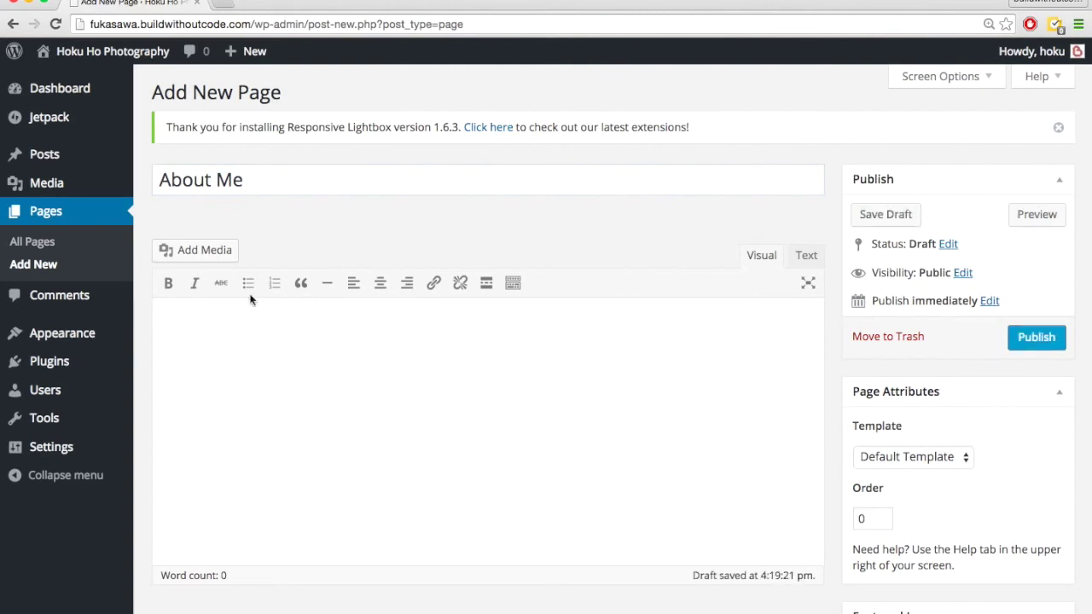
Upload the portrait photo from the computer and insert it into the body of the About Me page.
left_click(206, 251)
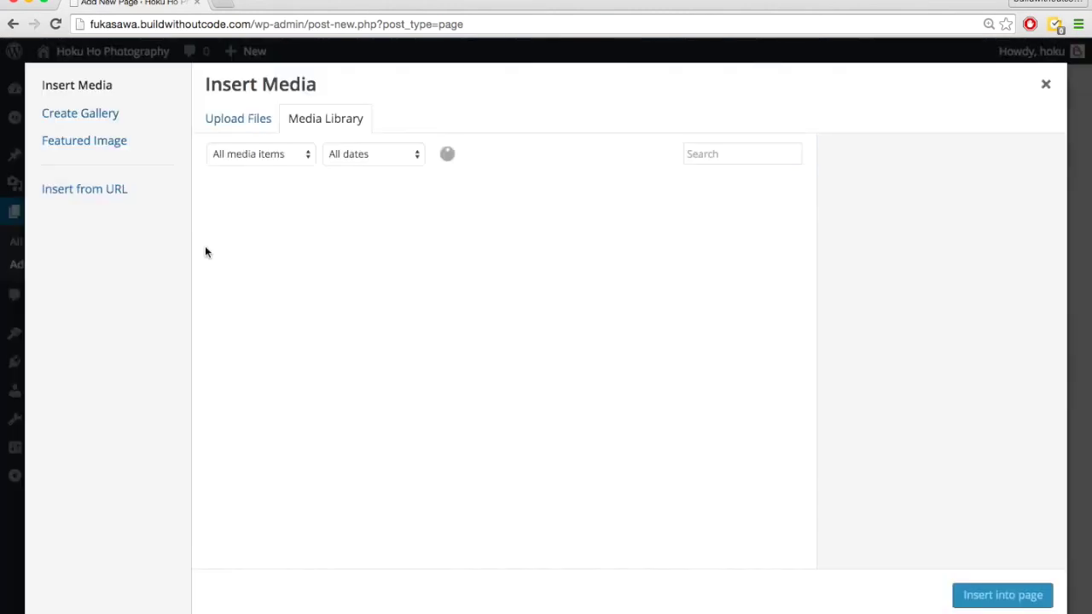
left_click(246, 124)
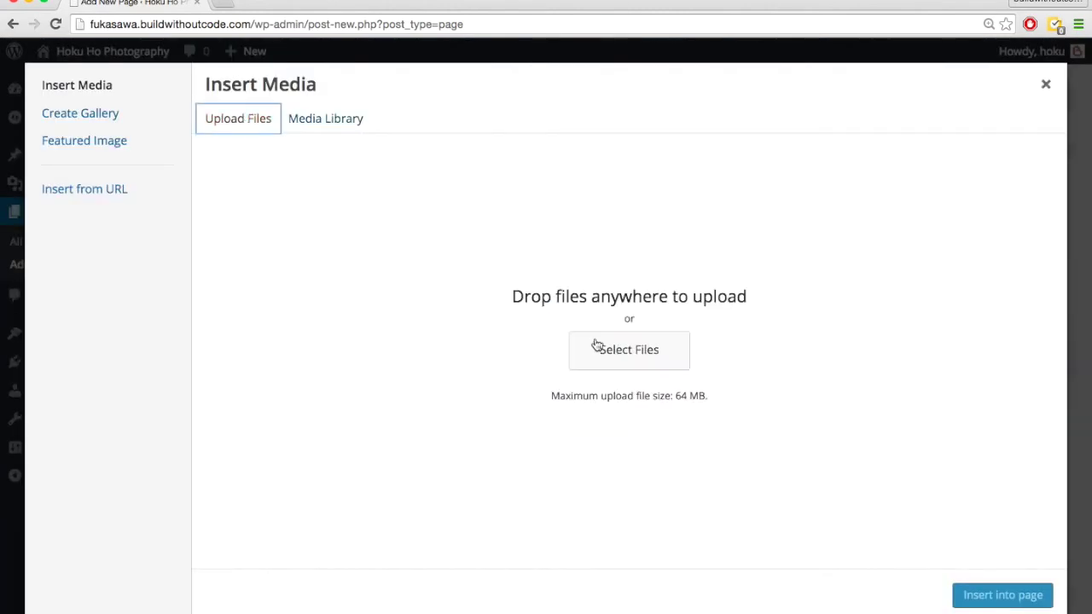
left_click(636, 358)
double_click(617, 357)
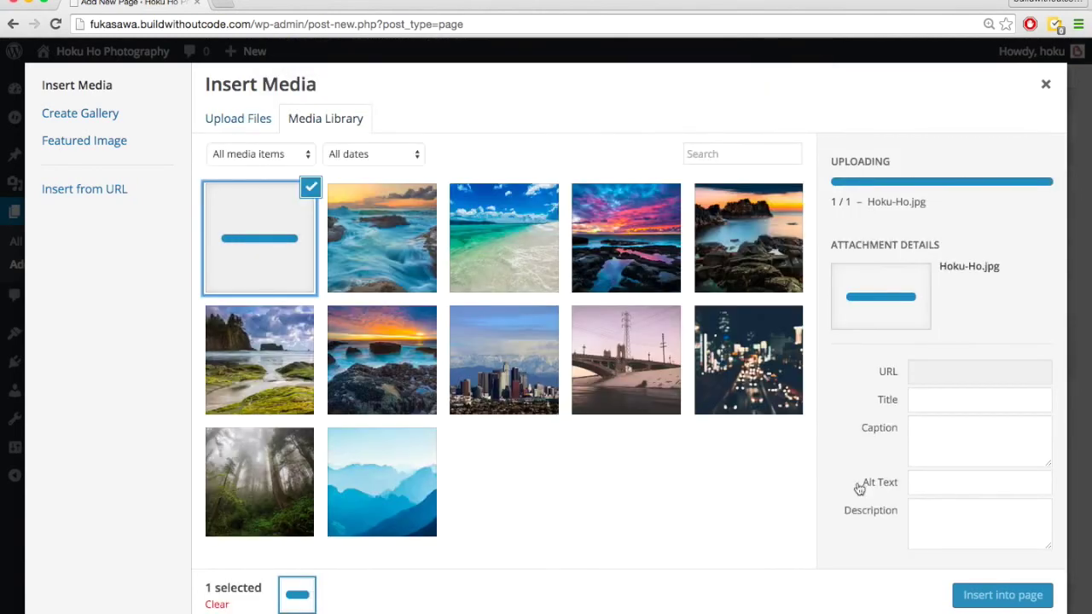
left_click(1003, 596)
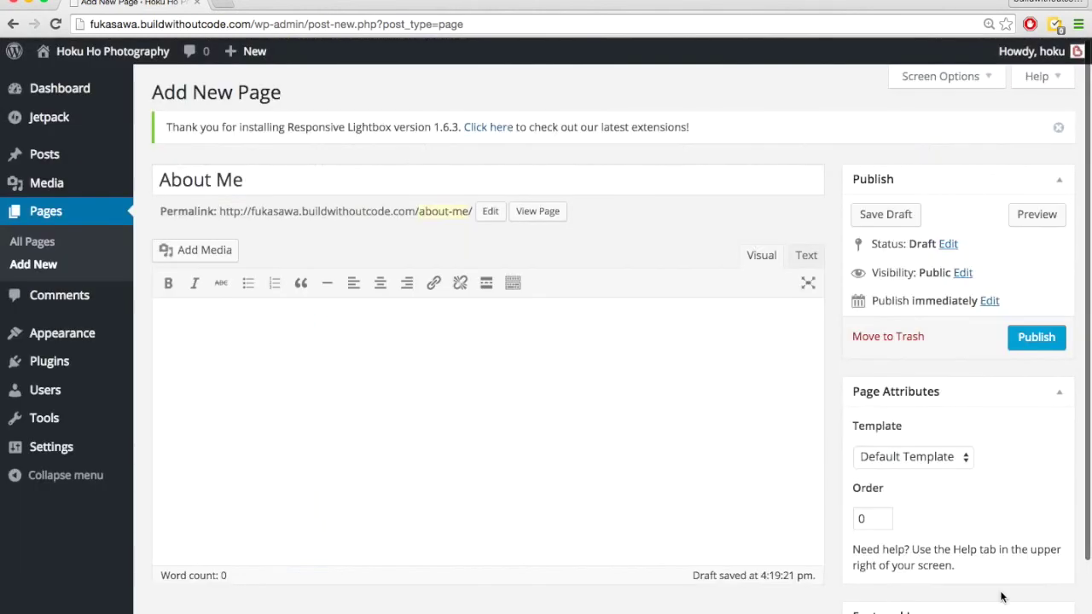
Change the display size of the inserted portrait photo to Full Size – 463 × 463.
left_click(318, 391)
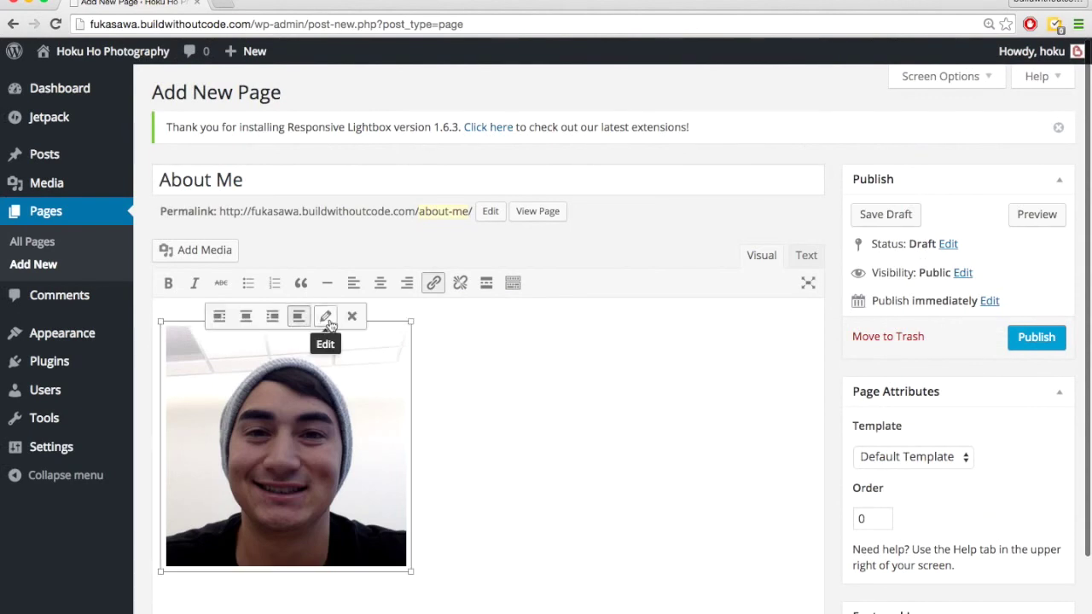
left_click(325, 316)
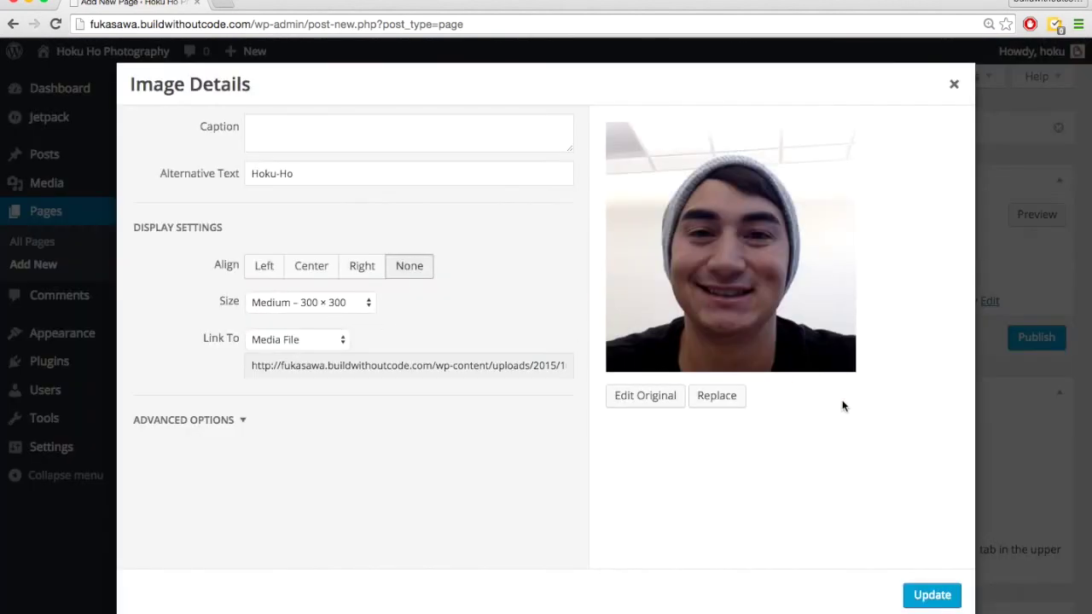
left_click(349, 302)
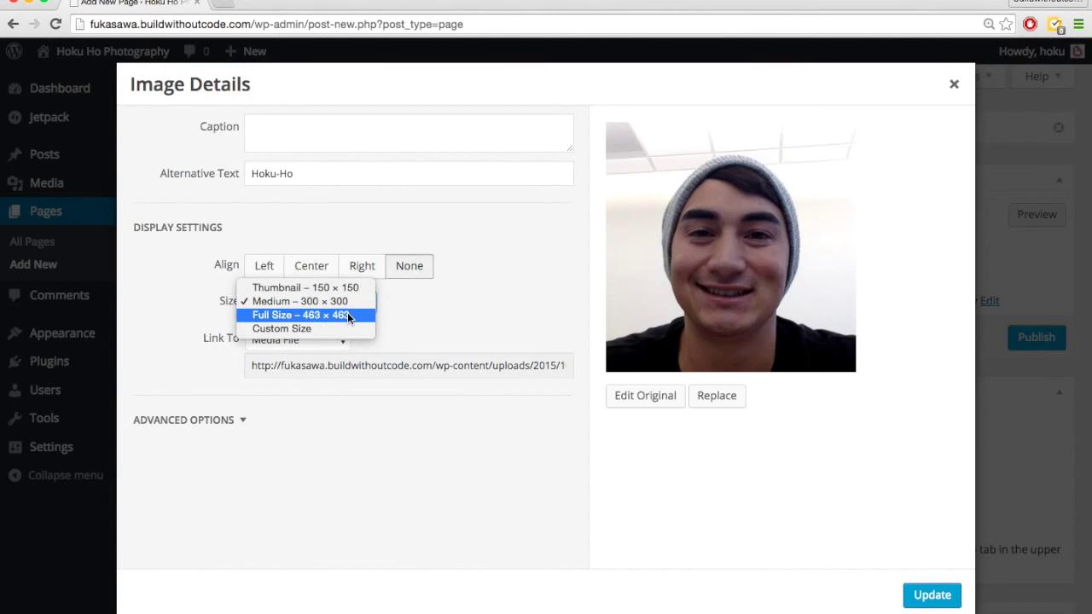
left_click(347, 314)
left_click(937, 600)
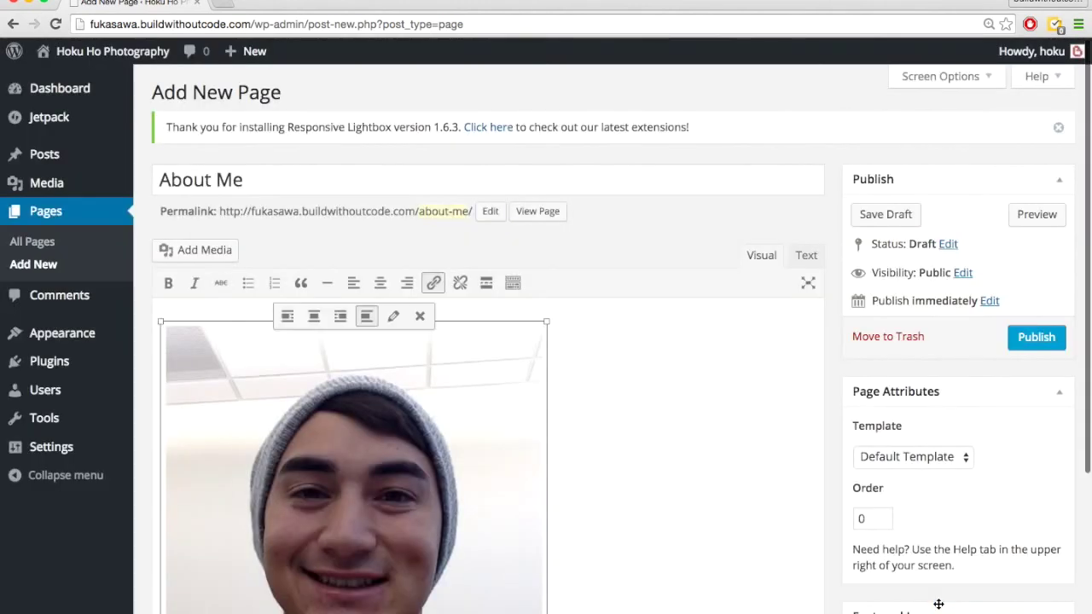
scroll(612, 475, "down", 5)
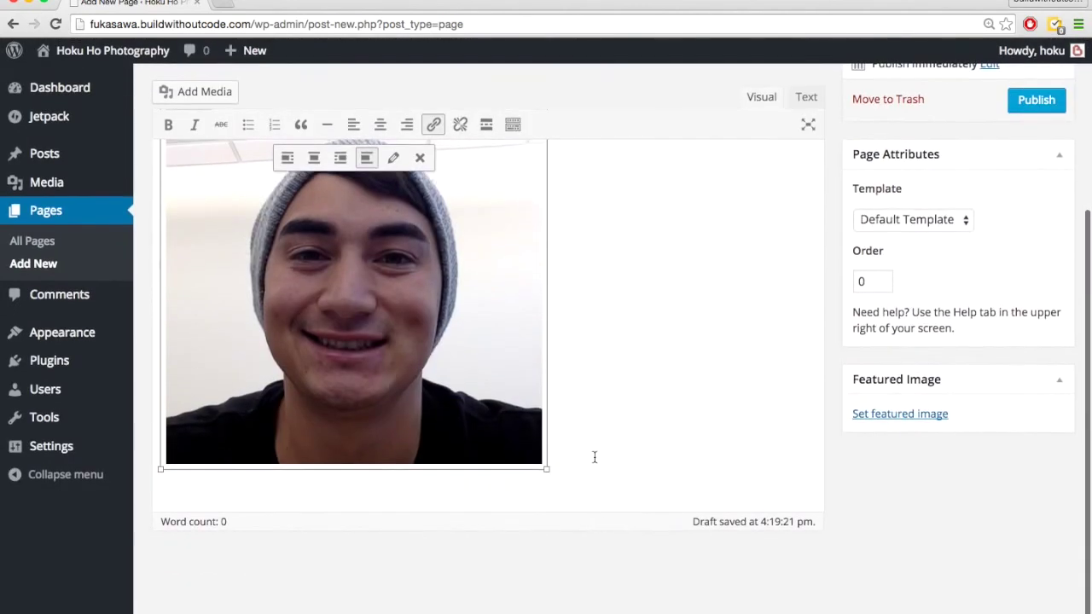
Below the portrait, add an introduction mentioning weddings, family pictures, 10 years of photography and an invitation to reach out, and publish the page.
key("Return")
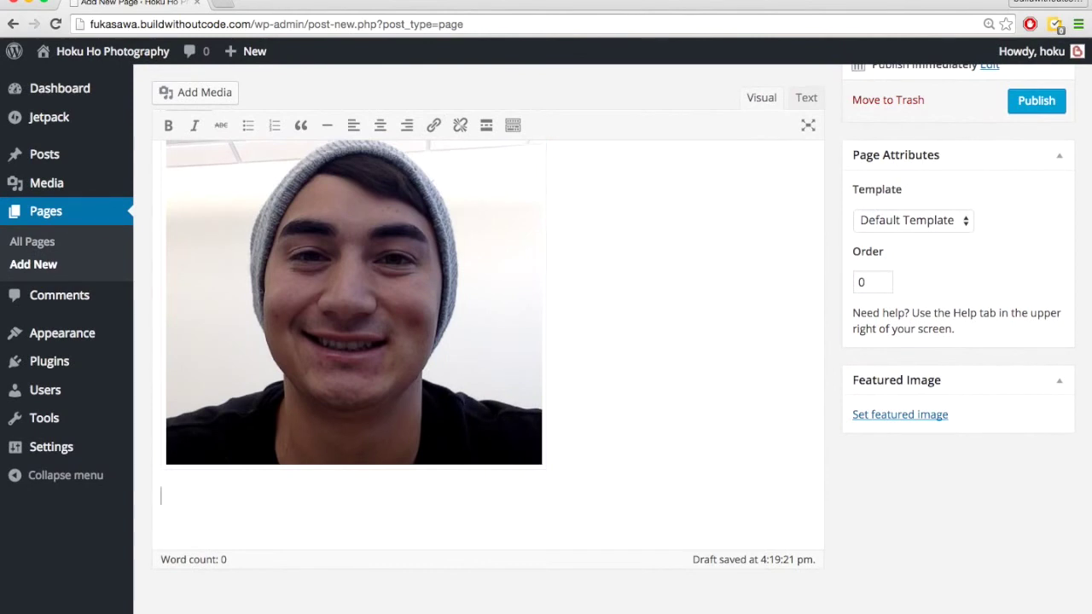
type("Hi, I’m Hoku. I take photos for weddings, family pictures, you name it. I absolutely love photography and I’ve been doing it for 10 years. I’d love to get to know you better so don’t hesitate to reach out!")
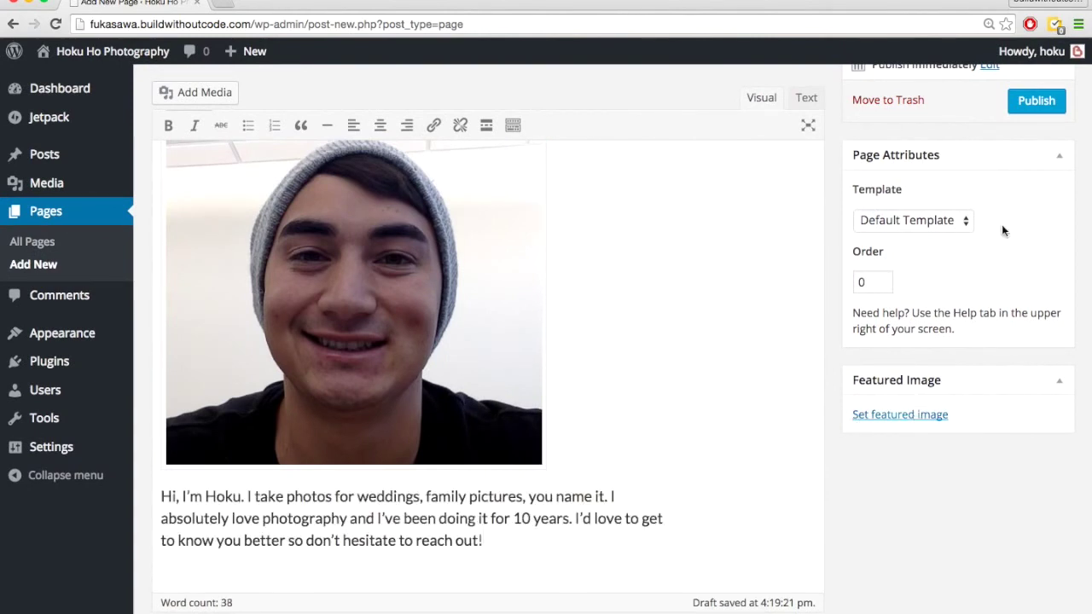
left_click(1036, 101)
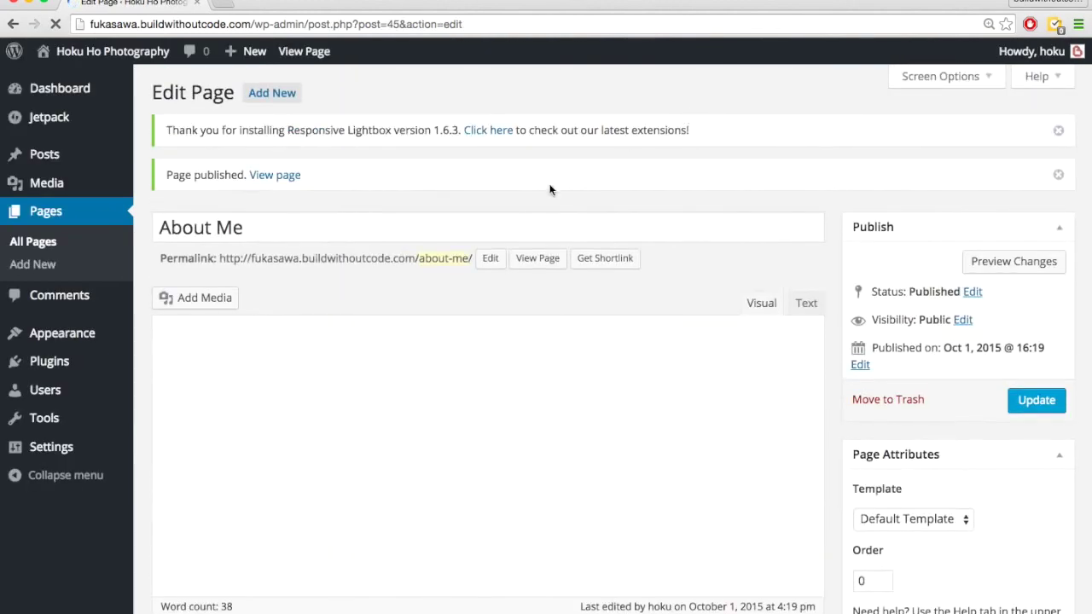
Visit the live site and review the portrait and introduction text on the published About Me page.
mouse_move(34, 51)
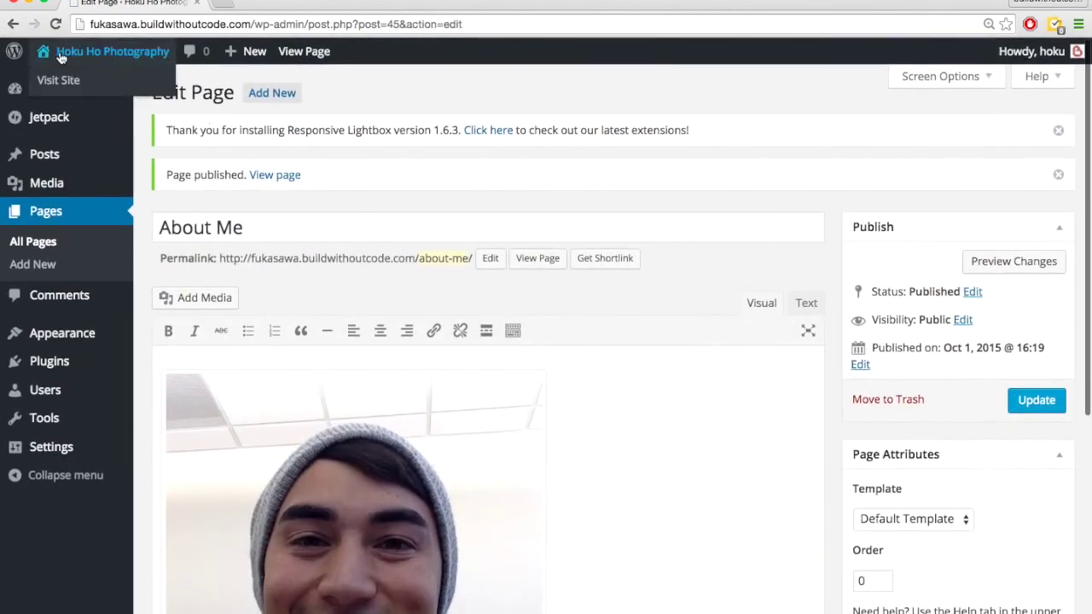
left_click(59, 81)
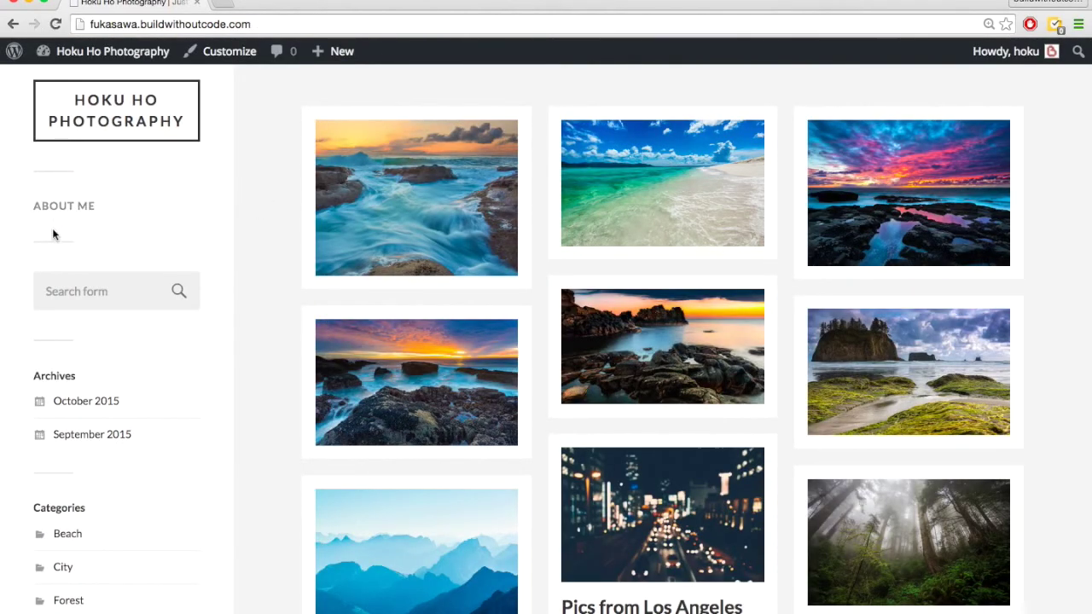
left_click(59, 207)
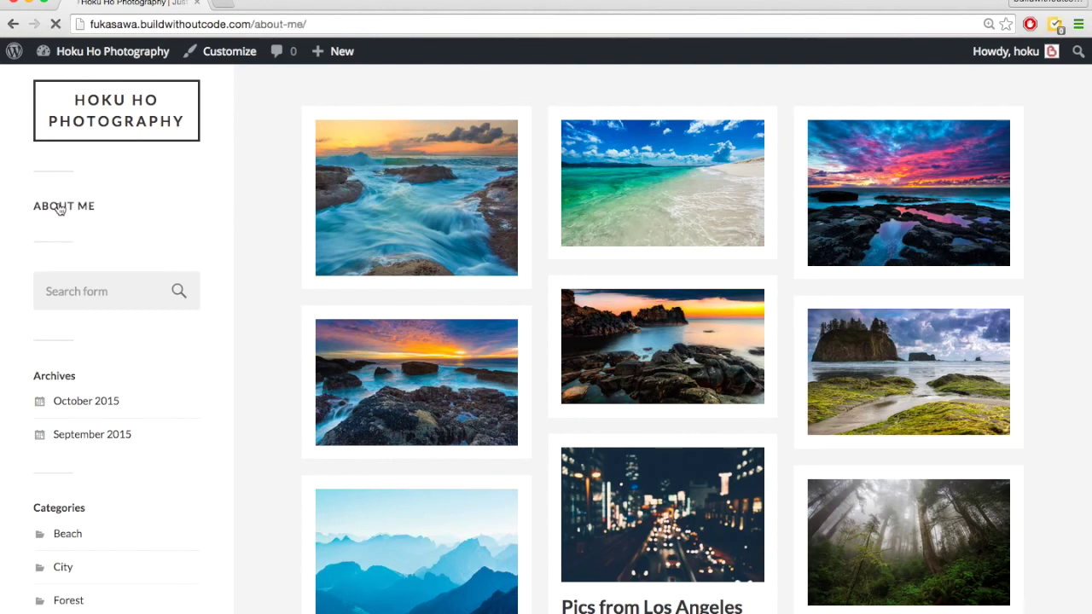
scroll(332, 315, "down", 5)
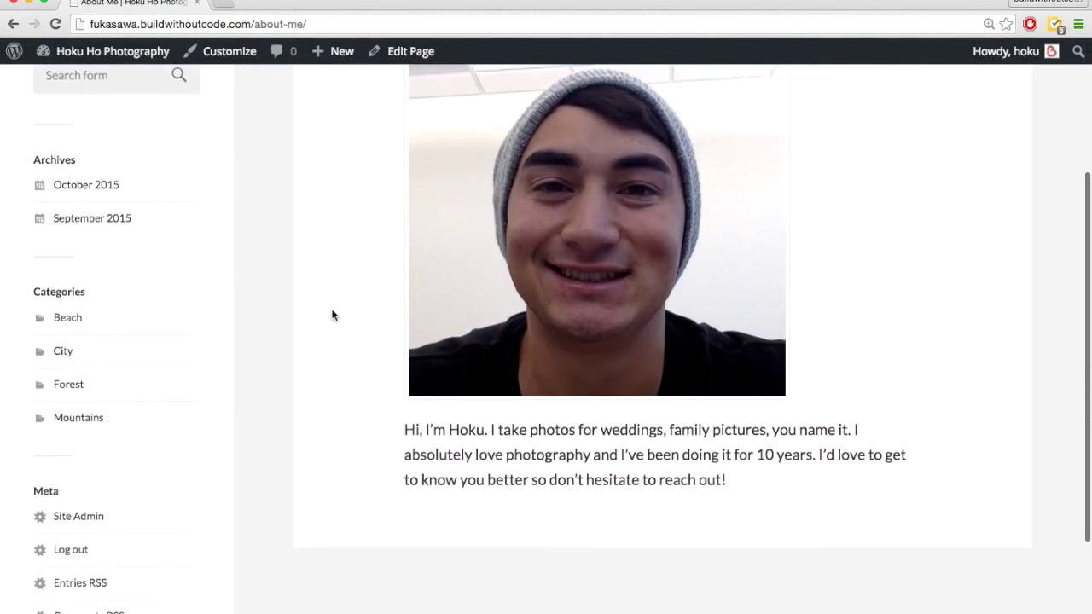
scroll(333, 316, "up", 2)
scroll(335, 313, "down", 4)
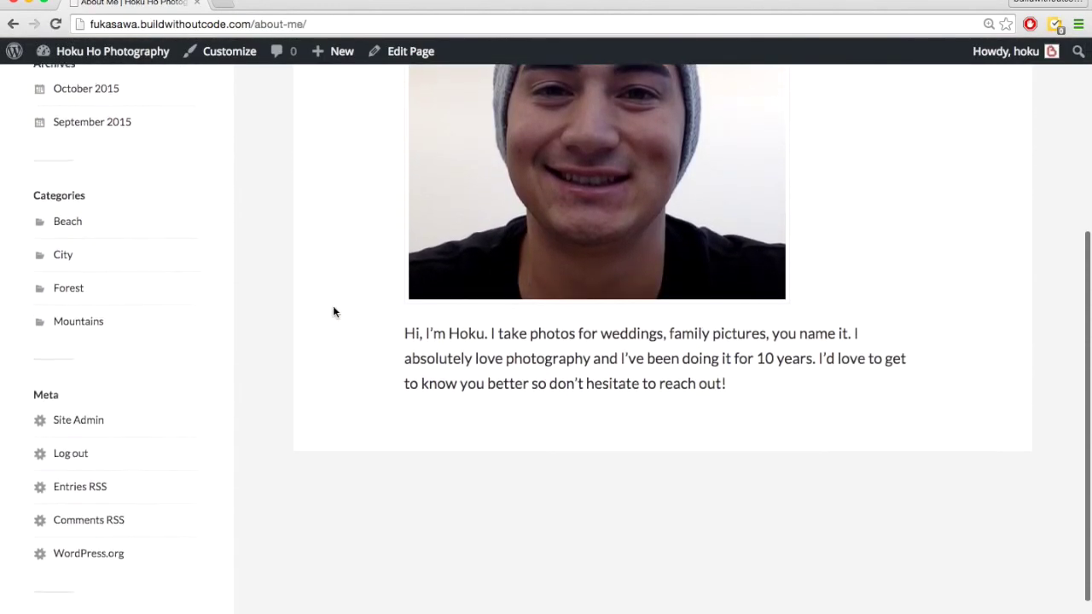
left_click_drag(718, 388, 407, 329)
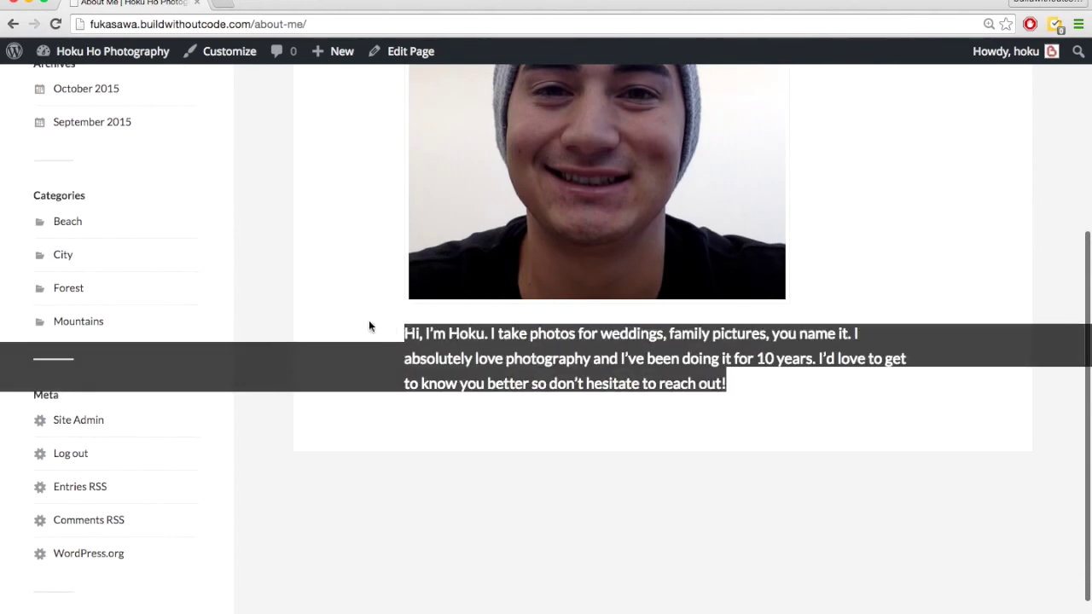
left_click(328, 256)
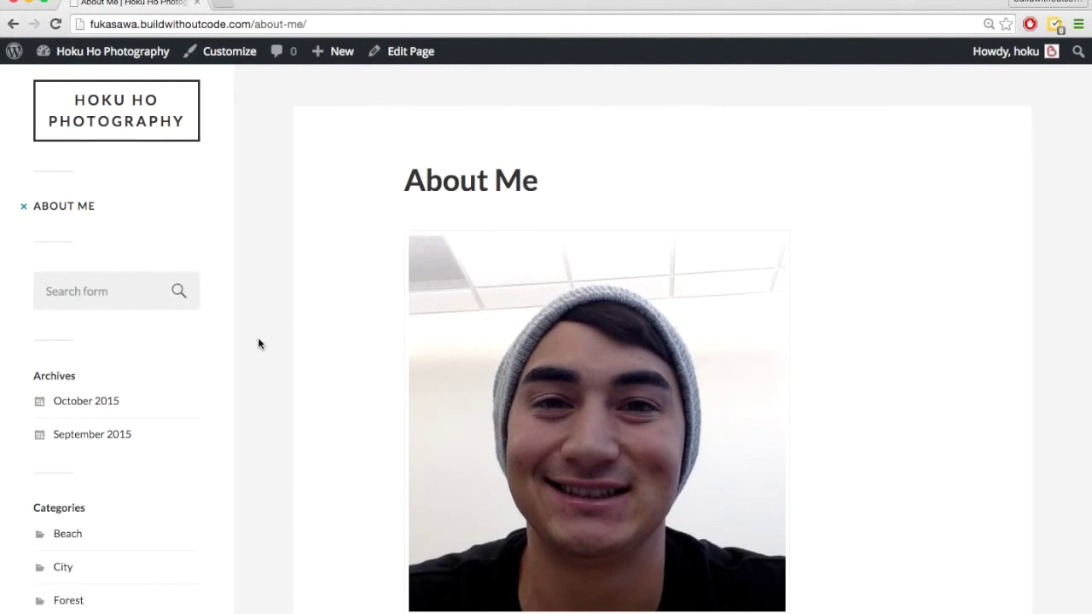
Create a new page in the WordPress admin and title it "Frequently Asked Questions".
mouse_move(88, 61)
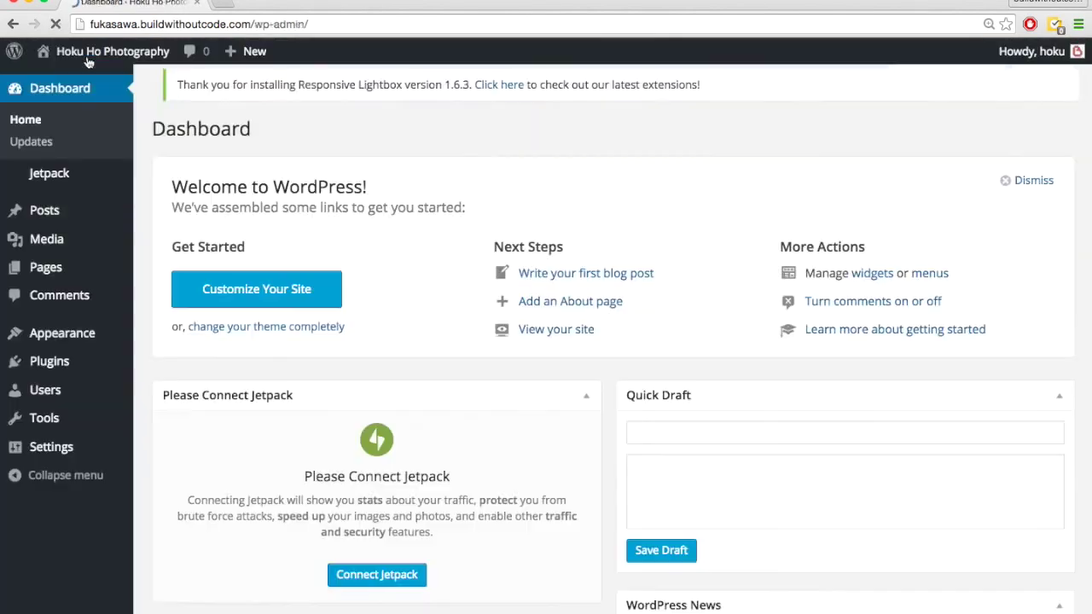
mouse_move(87, 275)
left_click(171, 294)
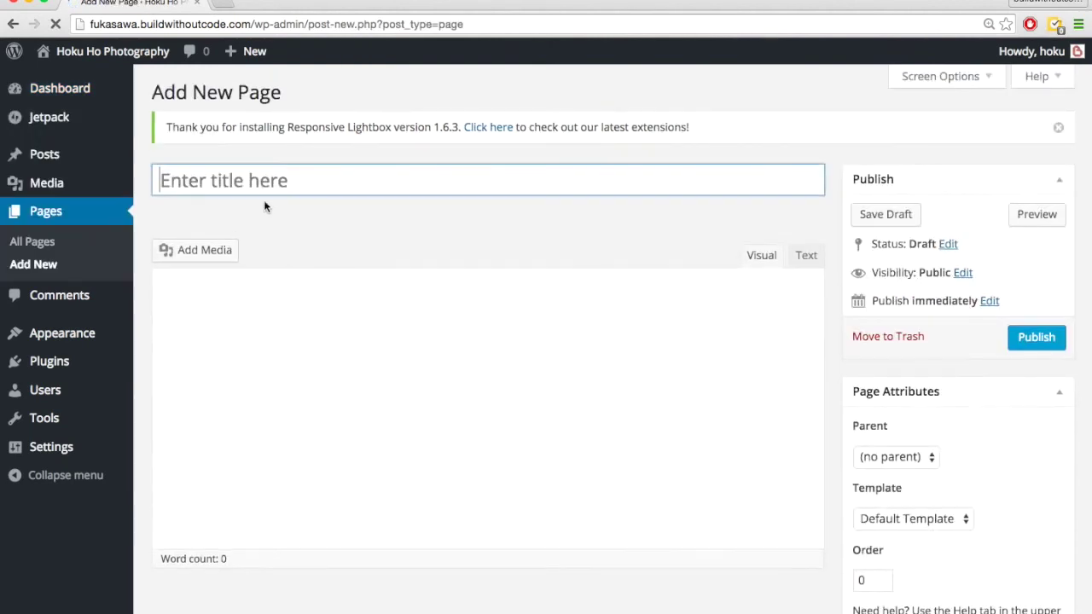
type("Frequen")
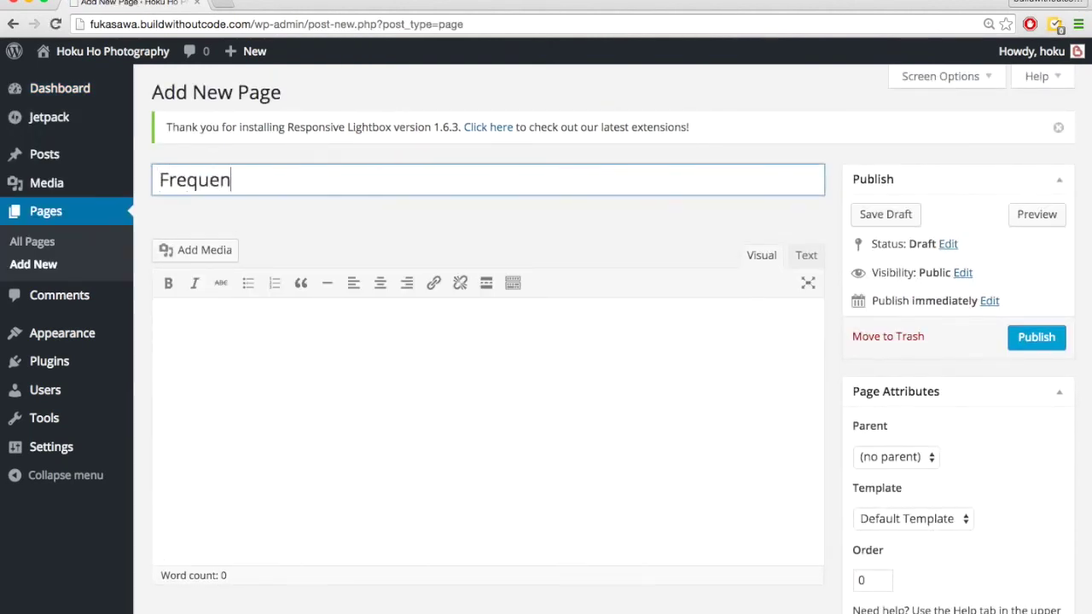
type("tly Asked Questions")
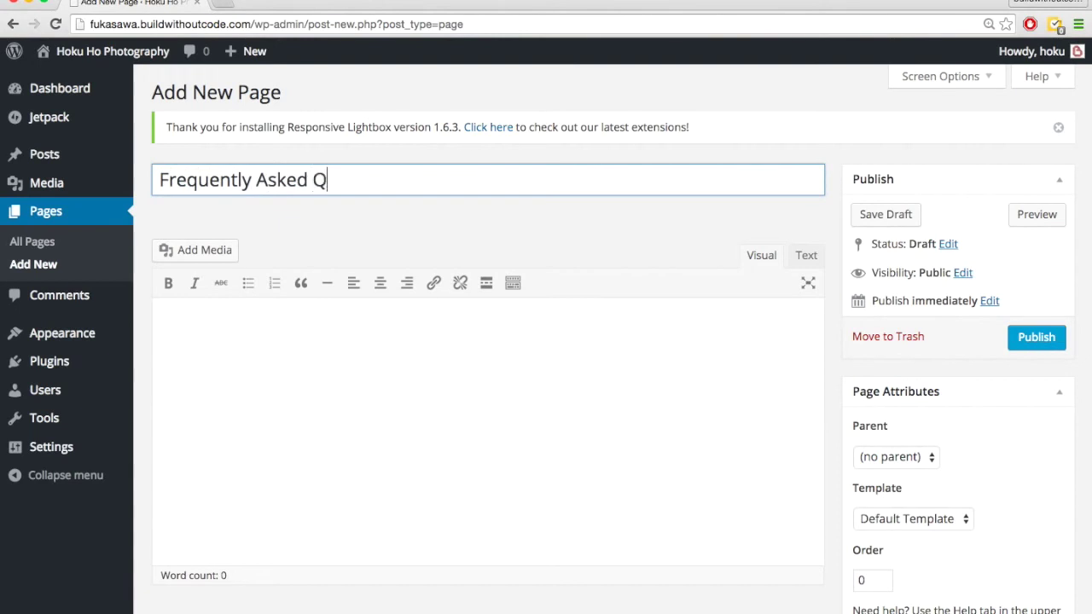
Write three question-and-answer pairs about photo turnaround (never more than 8 weeks), pizza preference and best emoji (:twisted:) in the body, and publish the page.
left_click(252, 360)
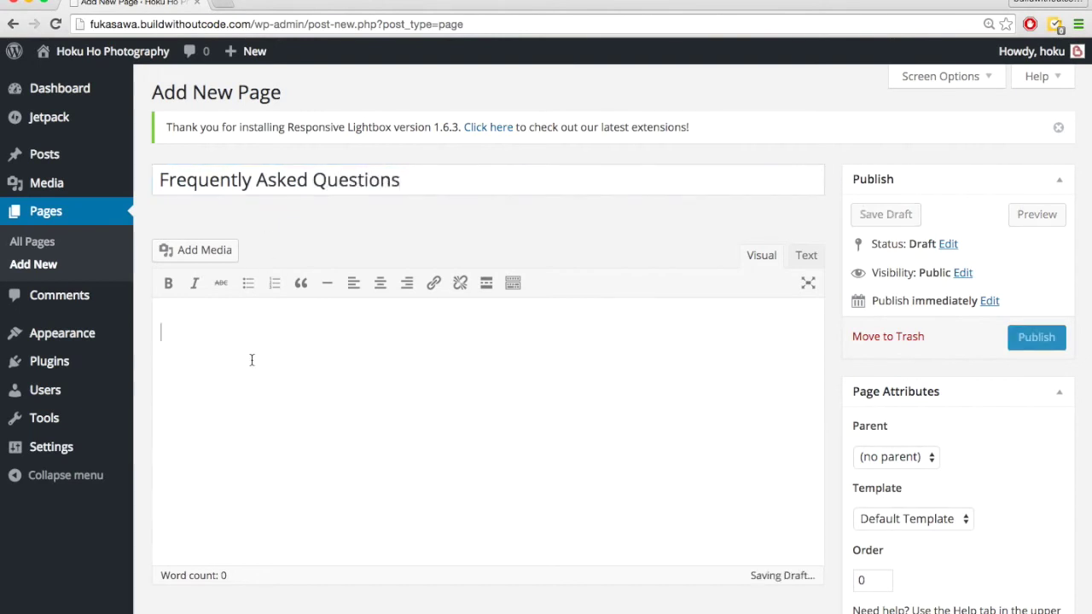
type("How long does it take before we actually get the finished photos? Depends on the scope of the project but never more than 8 weeks. Do you prefer pepperoni or cheese pizza? I usually stick with pepperoni but every now and then I love me some cheese. What emoji describes you best? :twisted: kus I'm always up to something.")
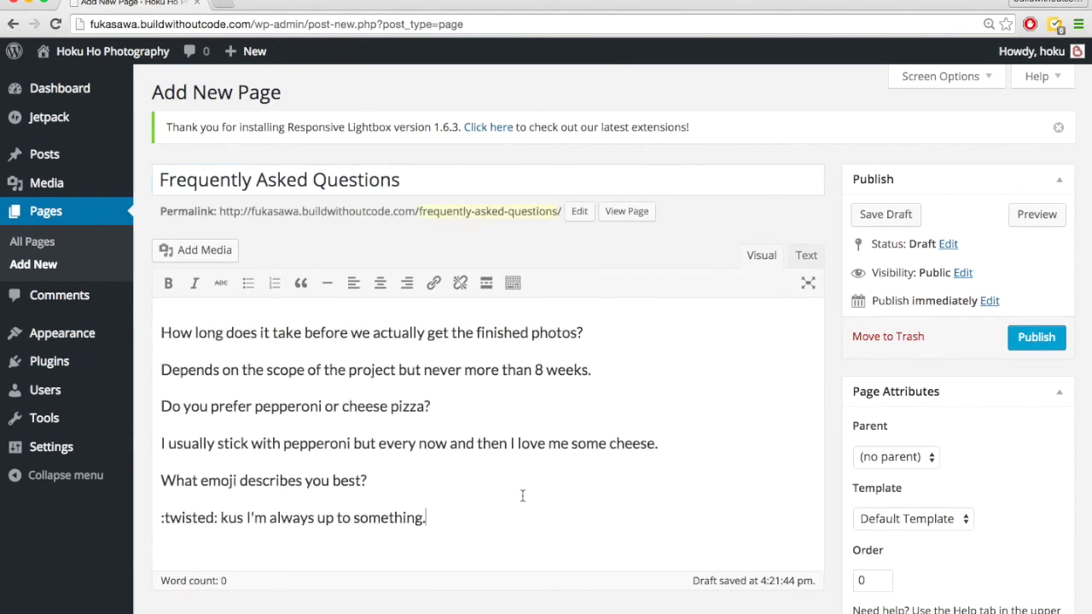
left_click(1048, 333)
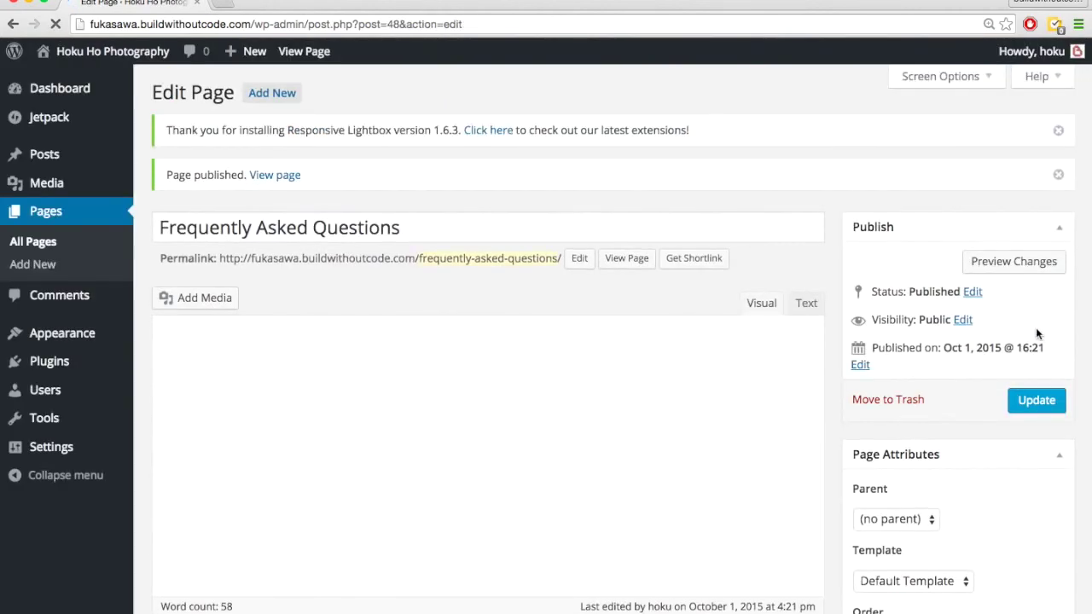
View the published Frequently Asked Questions page and check how the questions stand out from the answers.
left_click(623, 265)
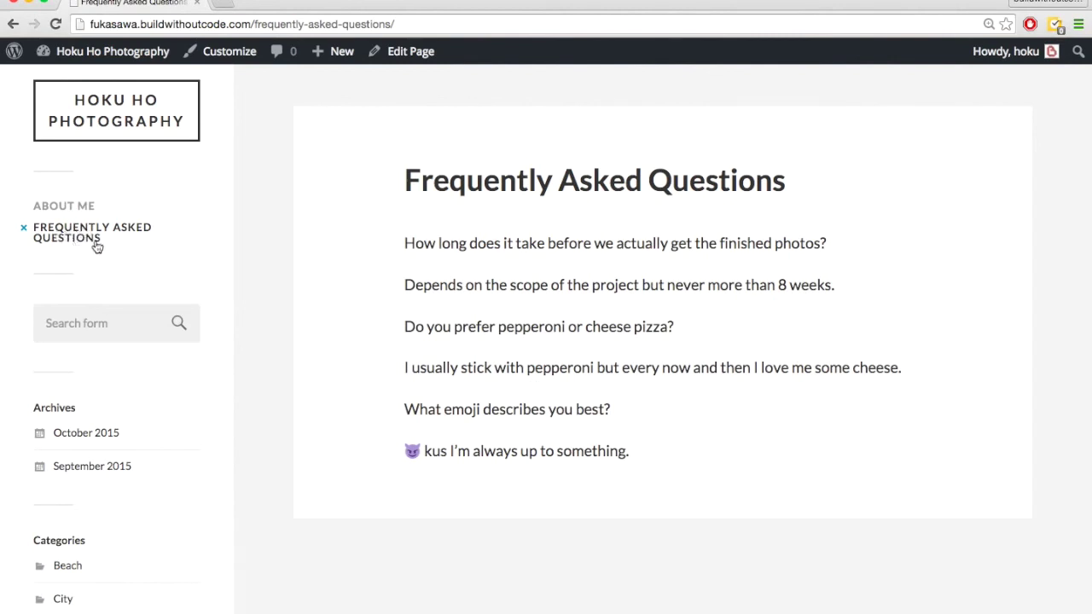
triple_click(482, 245)
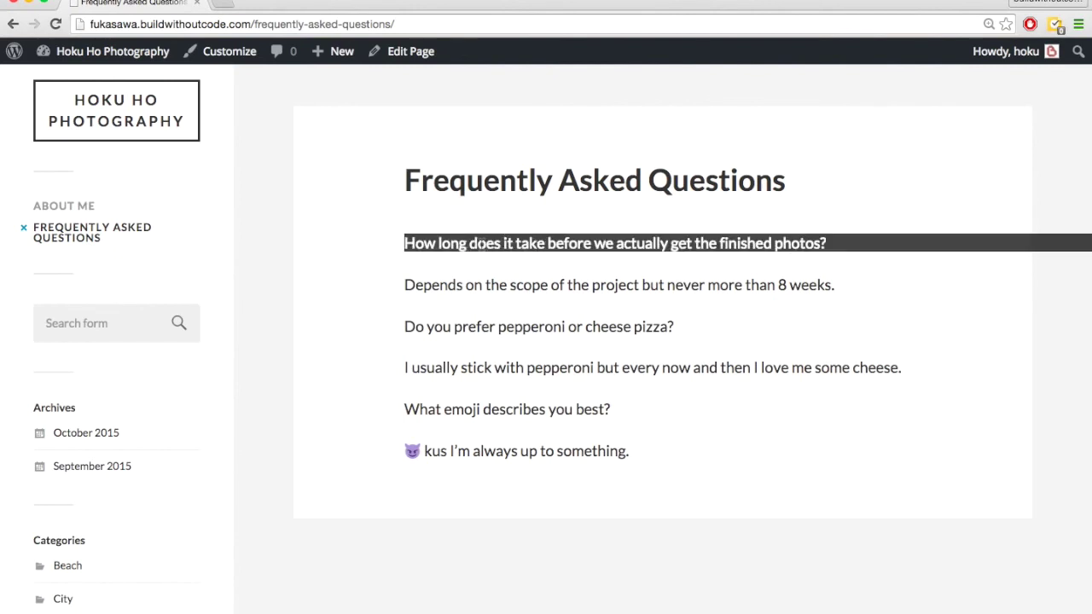
triple_click(477, 328)
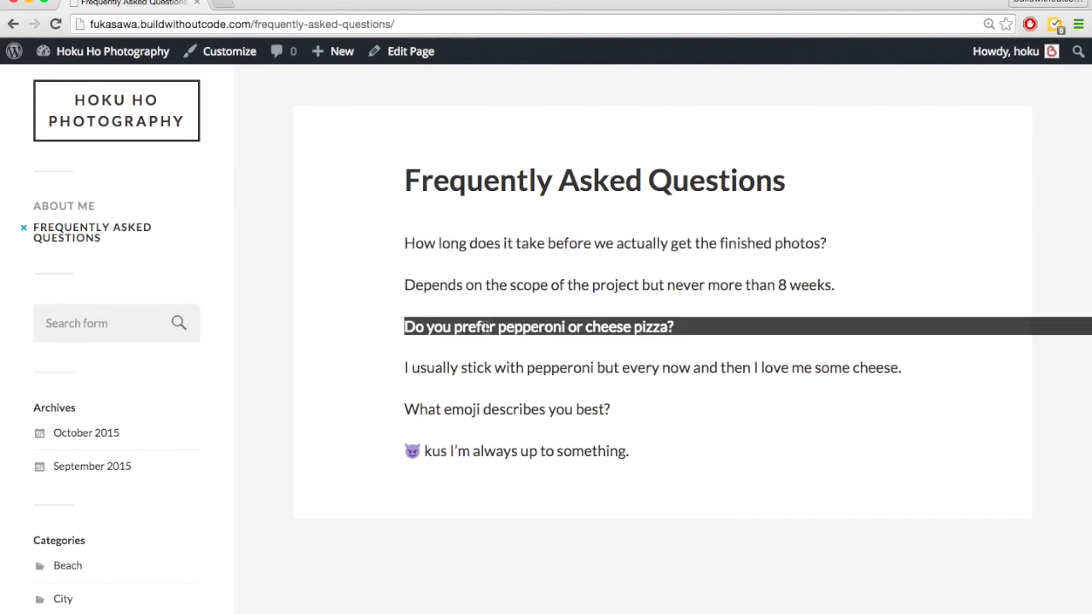
left_click(375, 322)
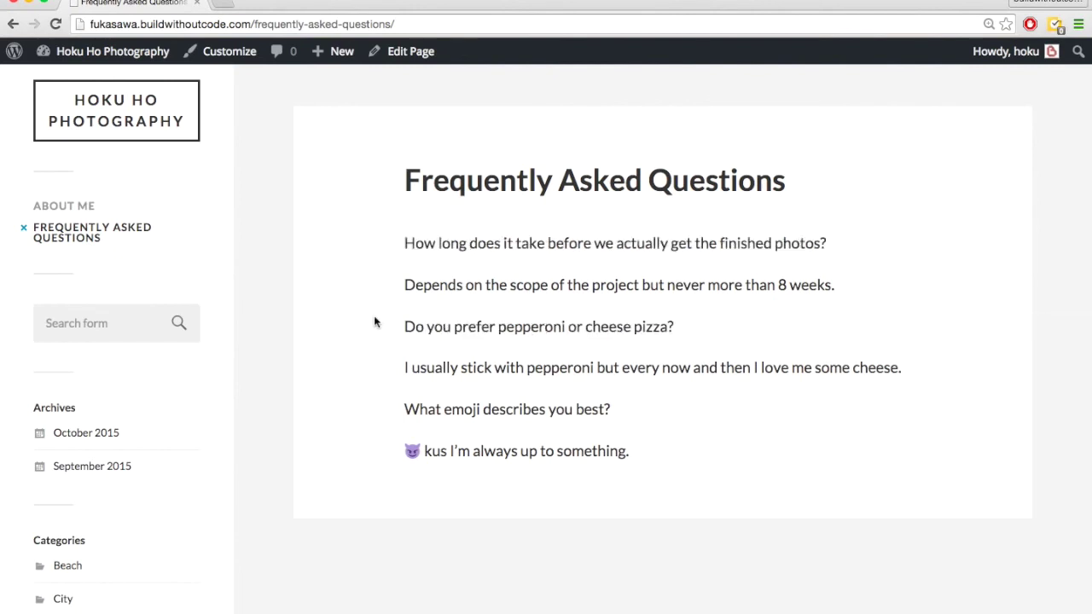
triple_click(469, 244)
triple_click(473, 287)
left_click(343, 274)
Edit the Frequently Asked Questions page to make all three question lines bold, and update it.
left_click(410, 57)
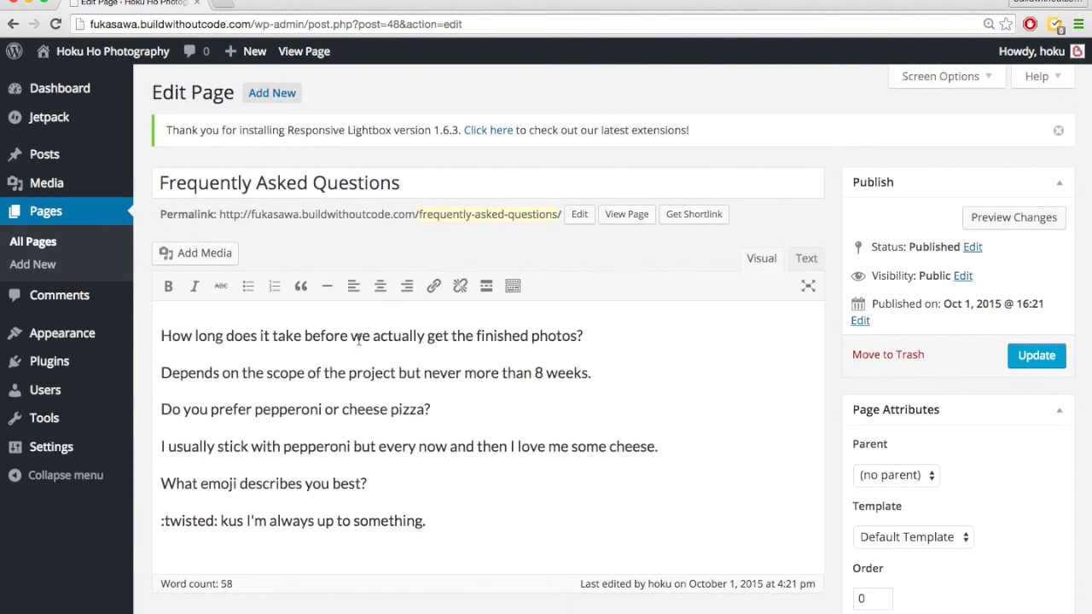
triple_click(326, 338)
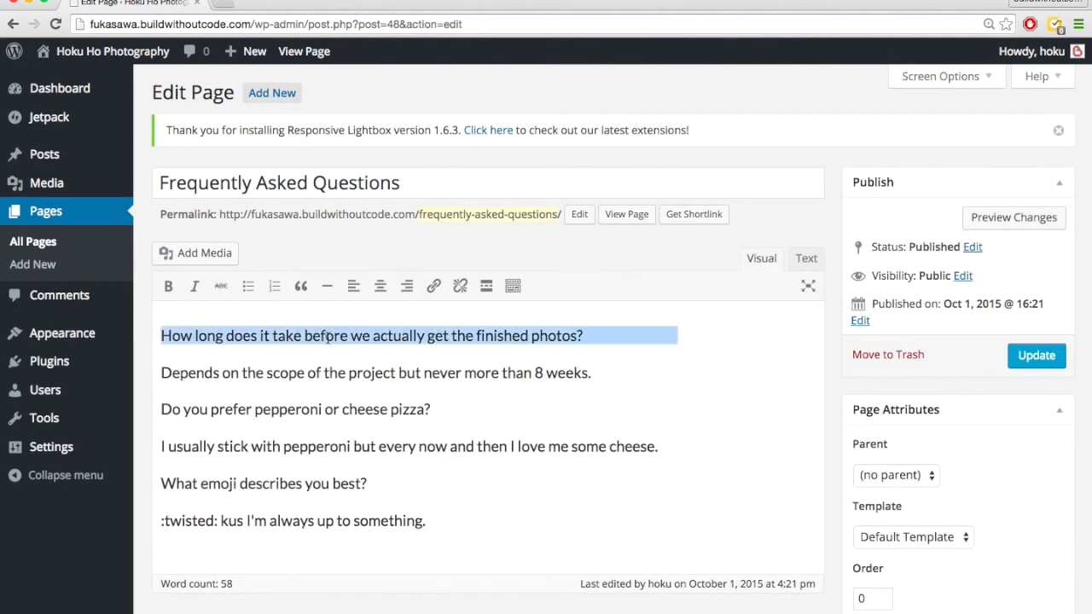
left_click(168, 287)
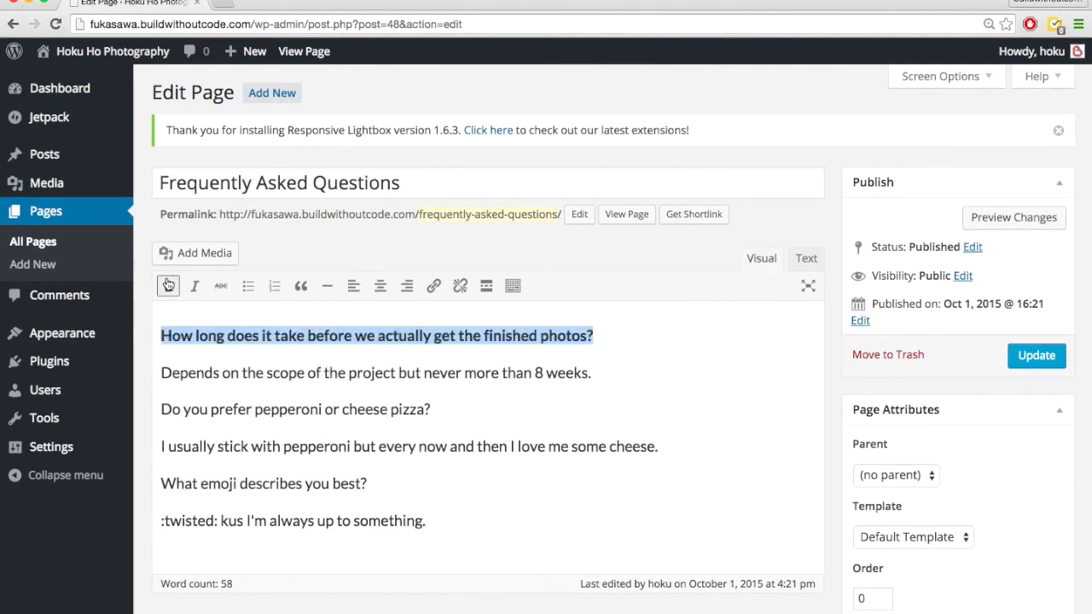
triple_click(245, 411)
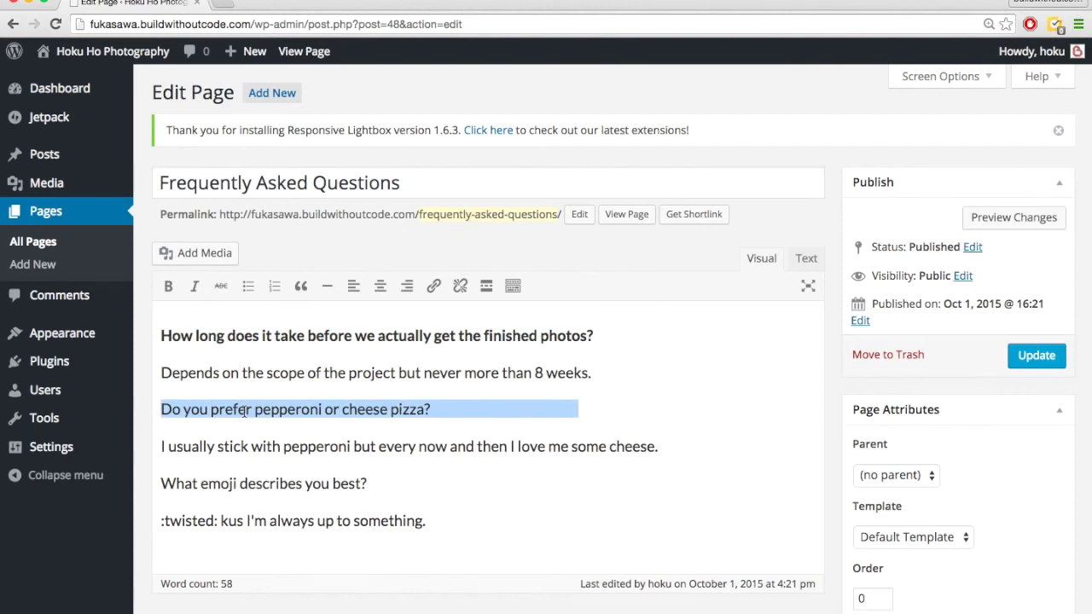
key("super+b")
triple_click(257, 484)
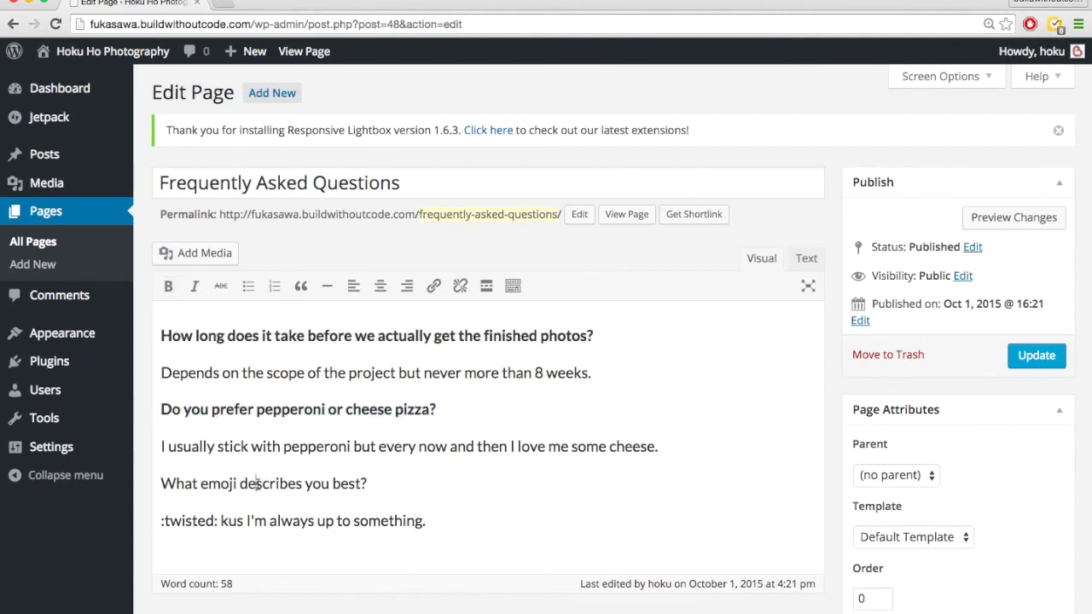
key("super+b")
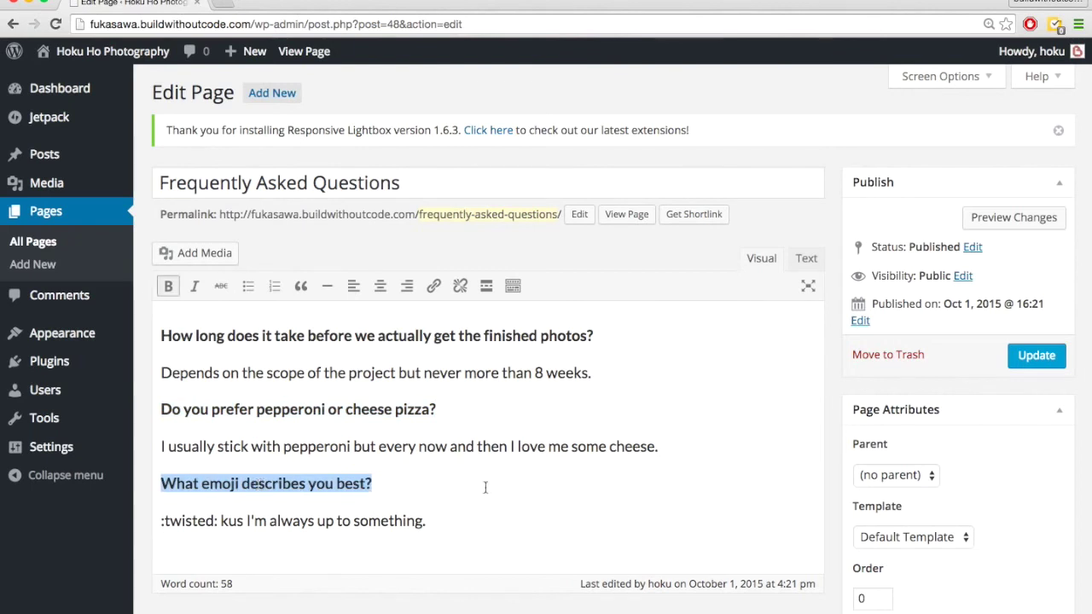
left_click(515, 495)
scroll(517, 492, "down", 1)
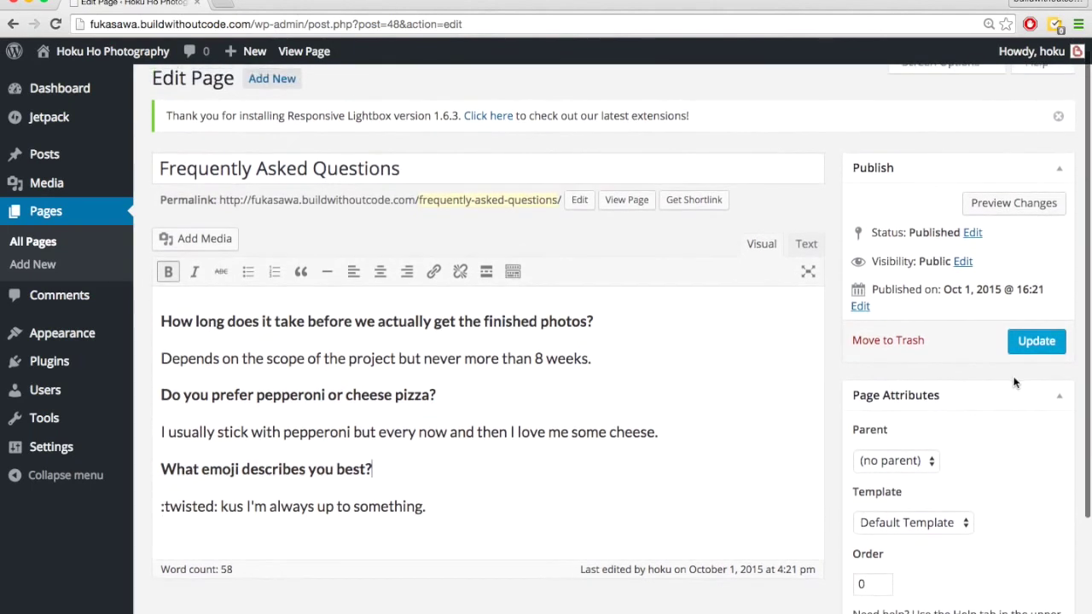
left_click(1030, 349)
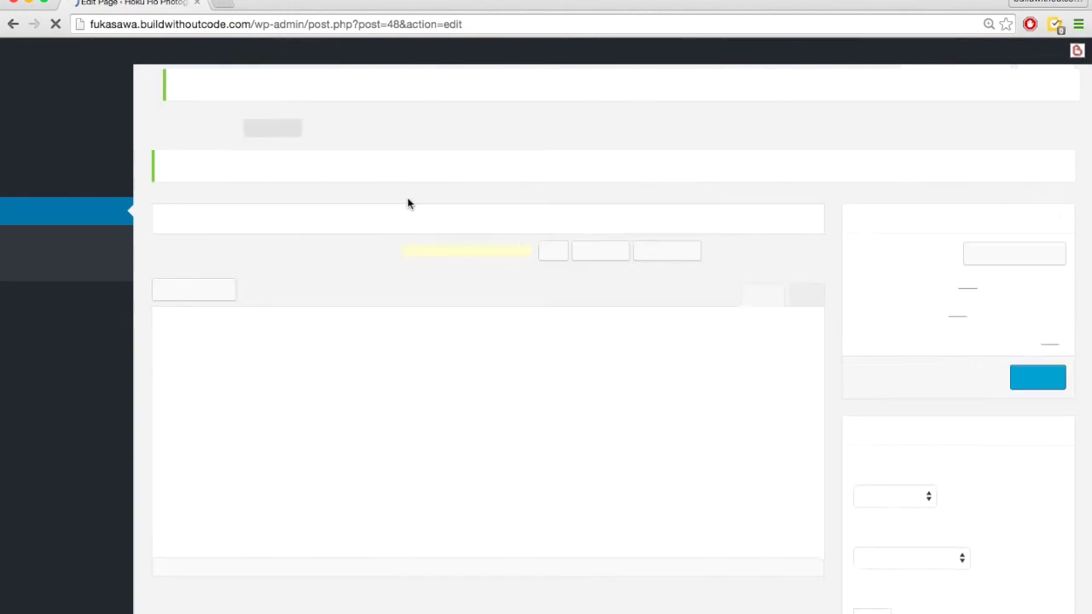
View the updated Frequently Asked Questions page on the live site and compare the bold questions with their answers.
left_click(263, 176)
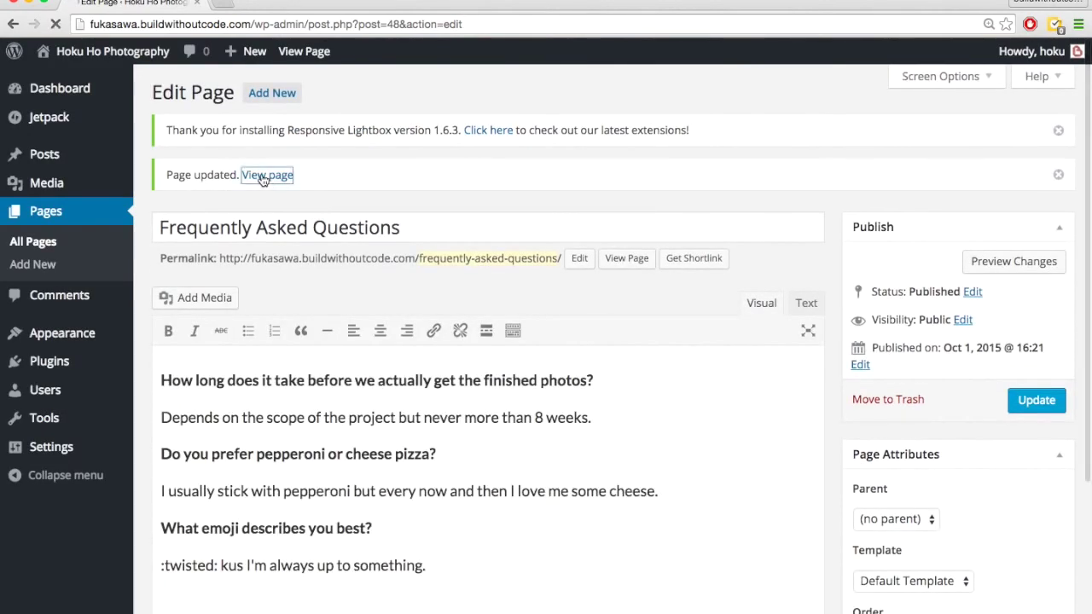
scroll(305, 306, "down", 2)
scroll(306, 307, "up", 2)
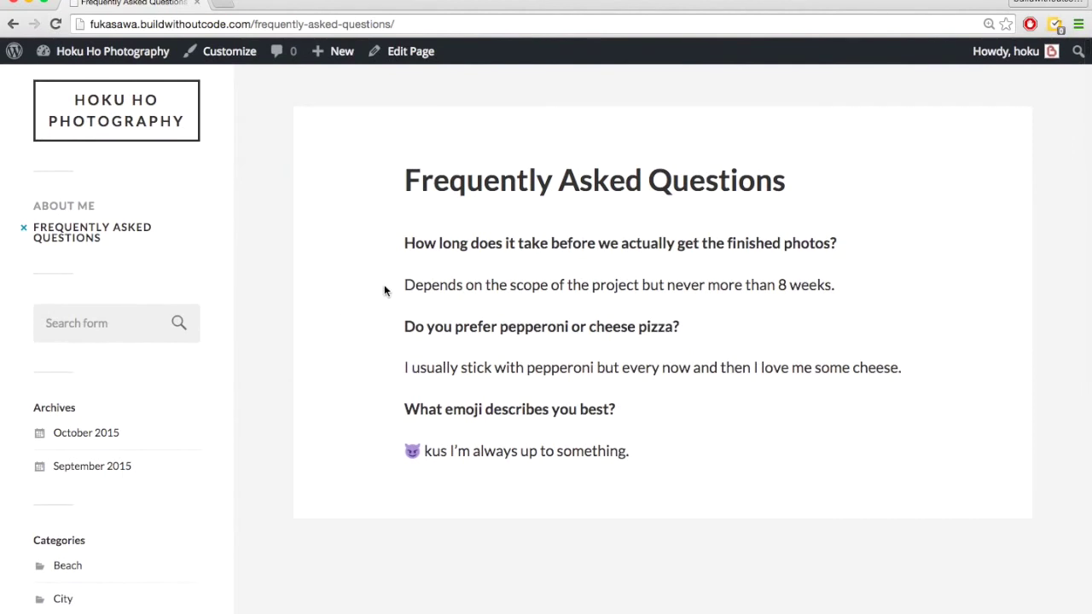
triple_click(456, 245)
triple_click(449, 285)
left_click(339, 292)
Return to the WordPress admin, create another new page and title it "Get in Touch".
left_click(110, 53)
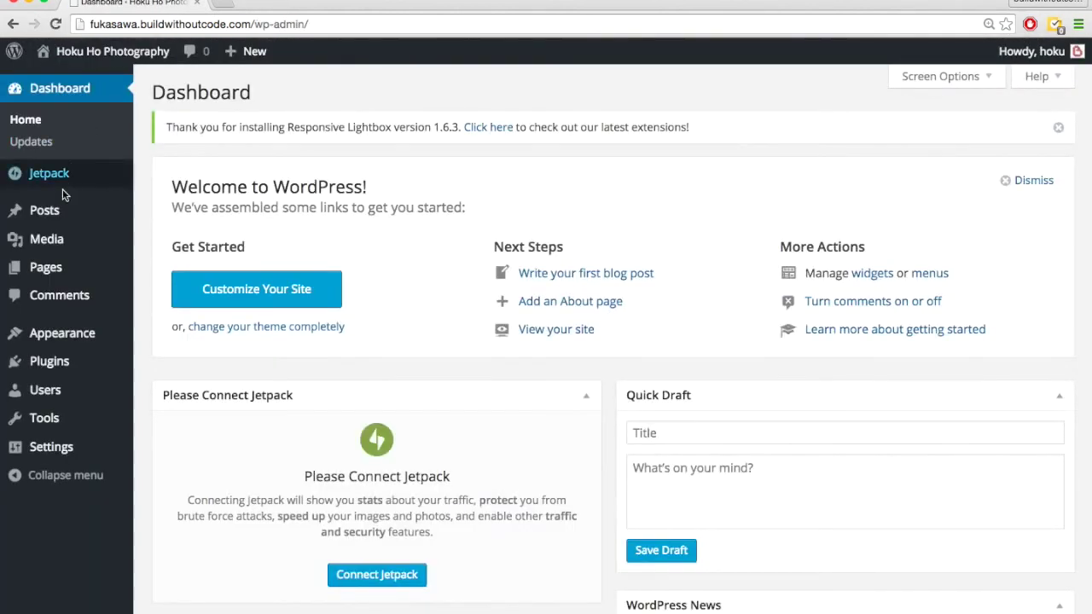
mouse_move(56, 222)
mouse_move(49, 268)
left_click(178, 292)
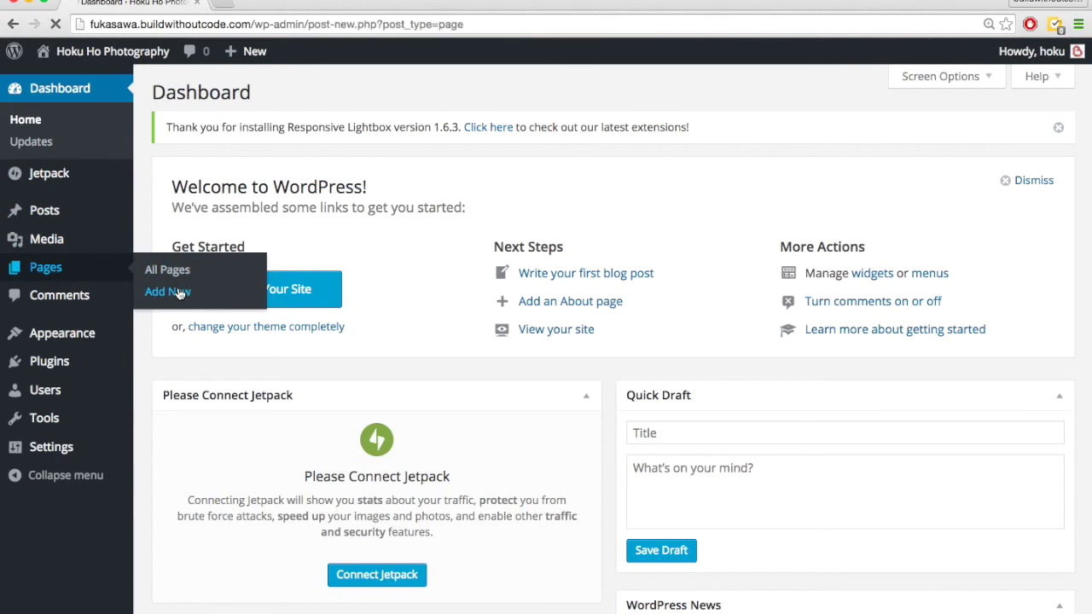
type("Ge")
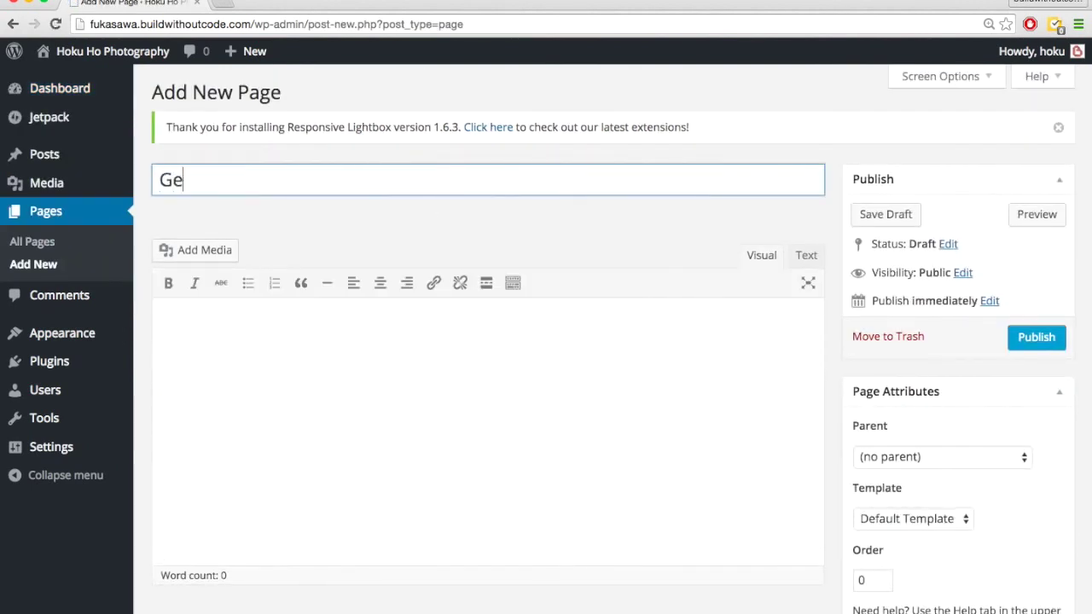
type("t in Touch")
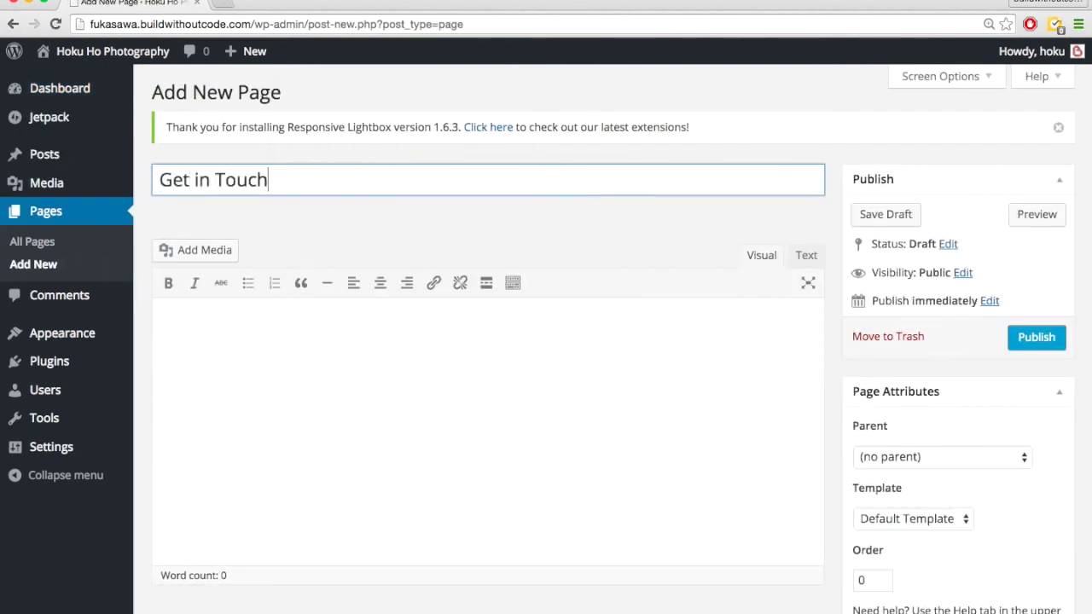
Paste the prepared contact details into the Get in Touch page body as a phone line and an email line.
left_click(375, 377)
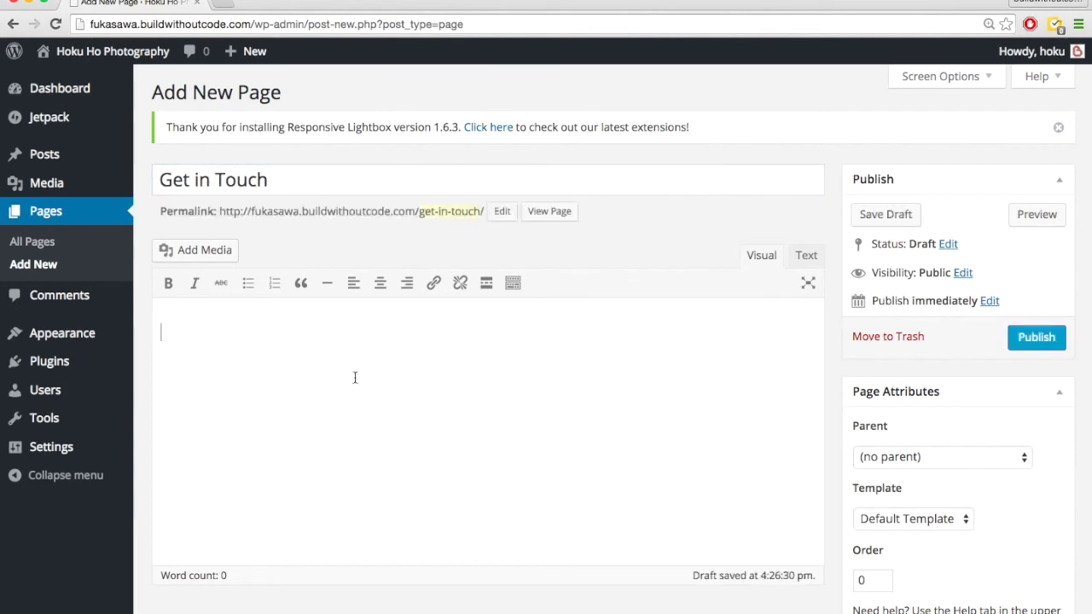
key("super+v")
triple_click(251, 333)
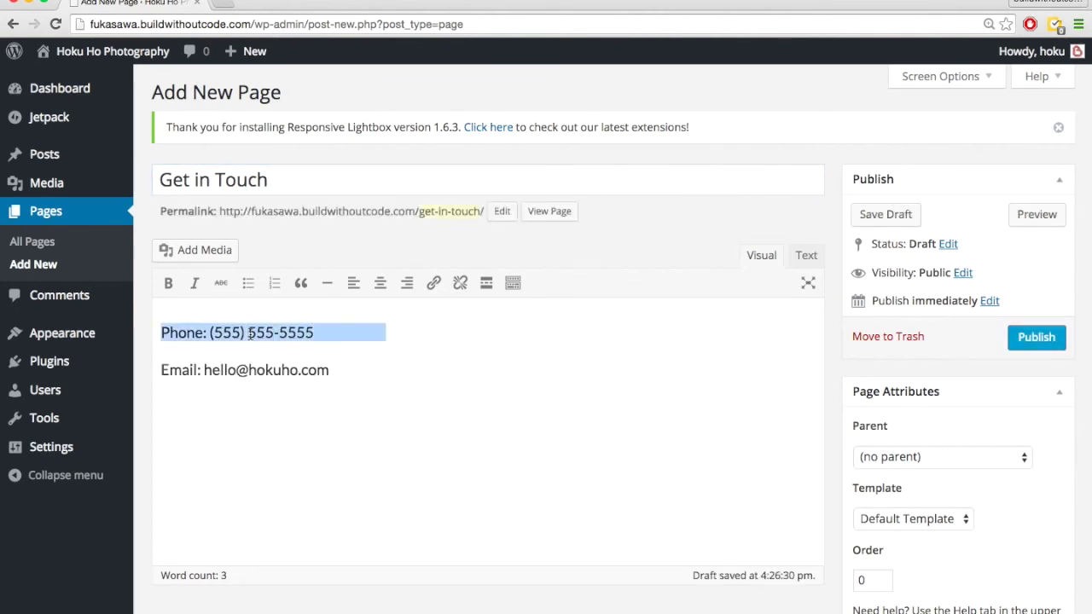
triple_click(225, 371)
left_click(377, 371)
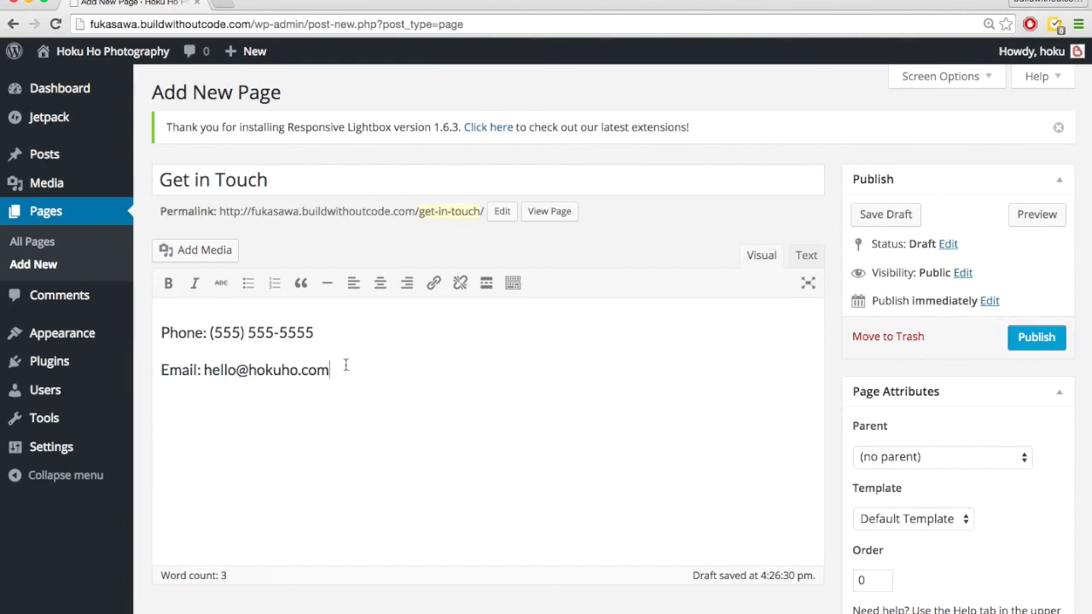
left_click_drag(353, 378, 159, 324)
left_click(350, 358)
Show the extended formatting options and format the phone and email lines as Heading 5.
left_click(513, 287)
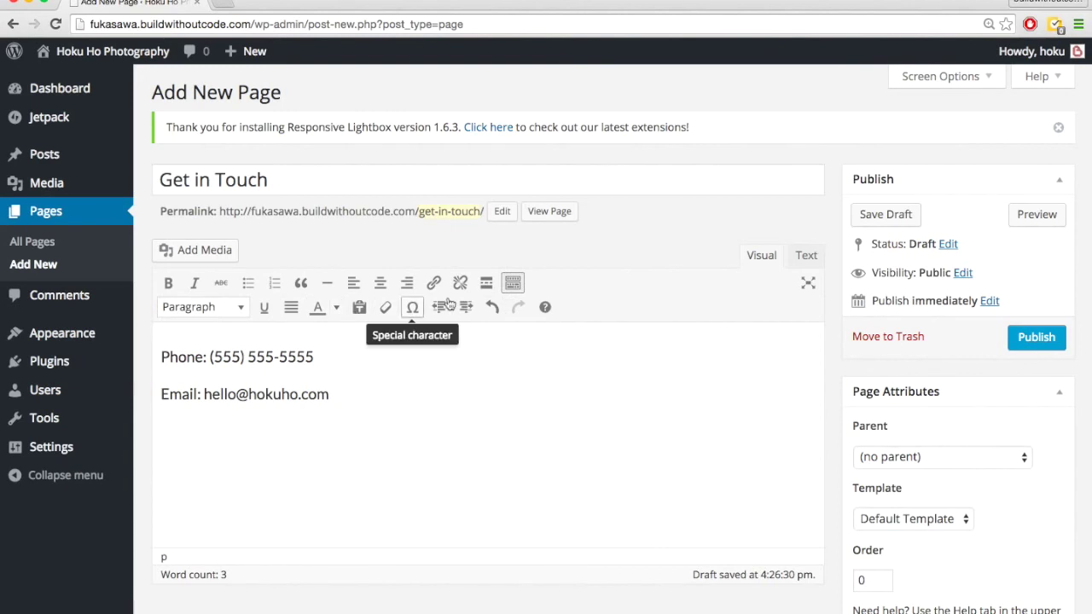
left_click(353, 411)
left_click_drag(353, 411, 139, 343)
left_click(230, 309)
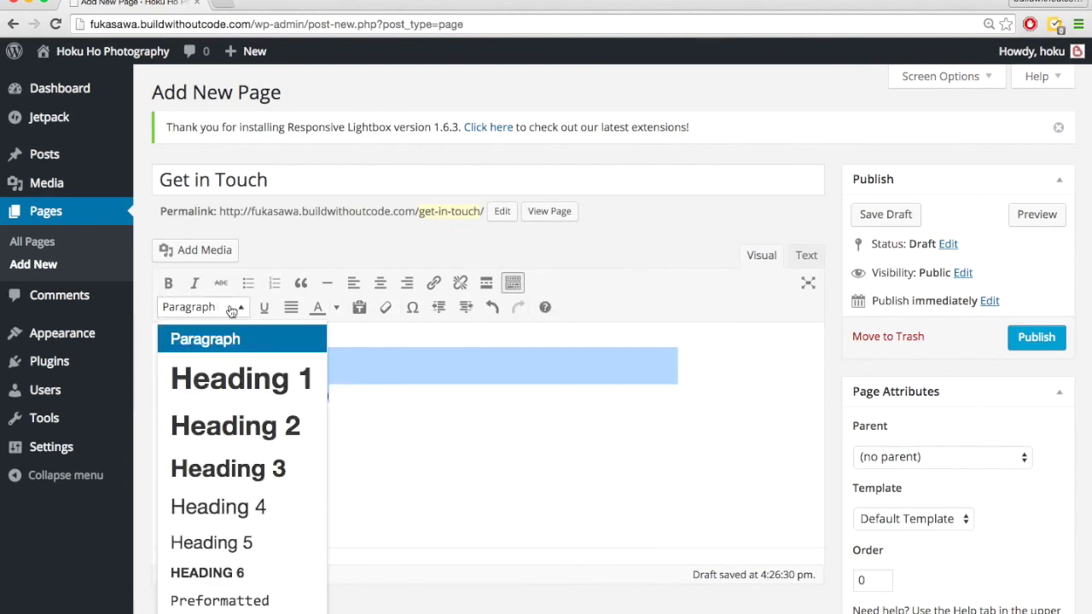
left_click(233, 543)
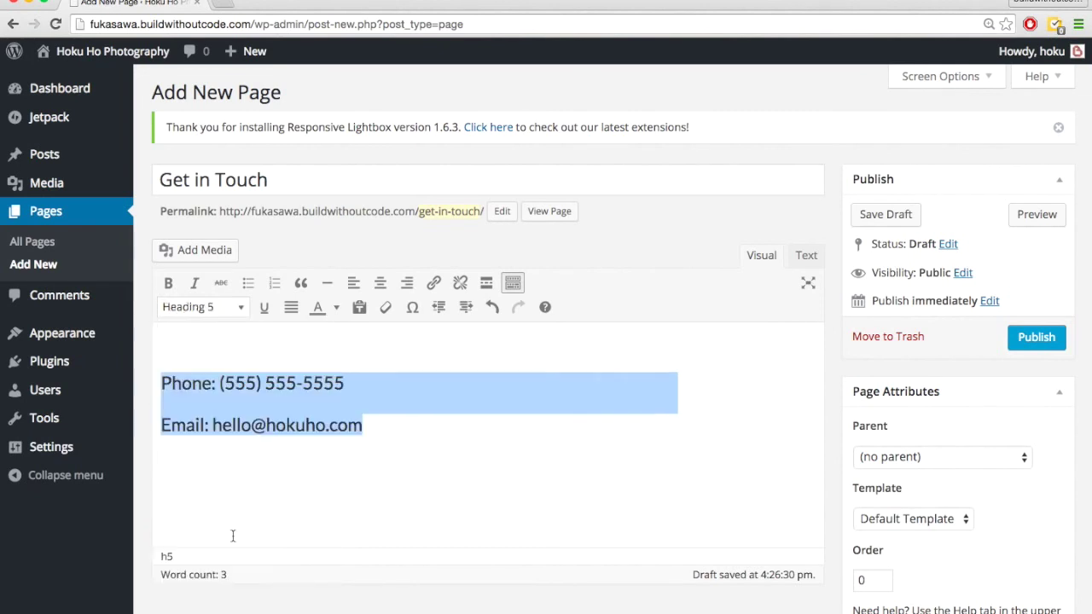
left_click(472, 458)
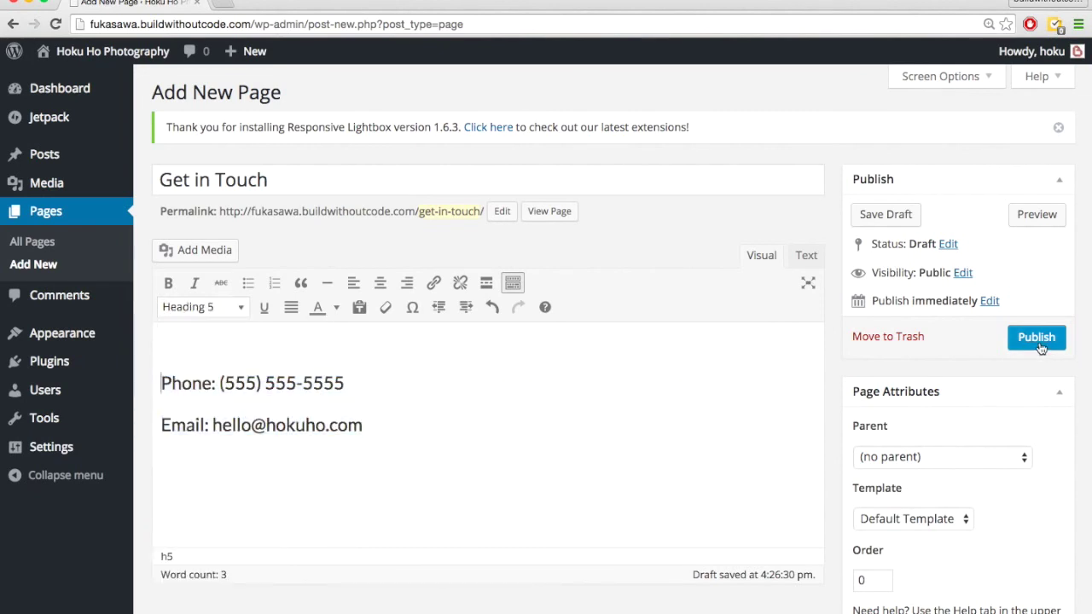
Preview the Get in Touch page to check its contact lines, return to the editor and save the page as a draft.
left_click(1044, 219)
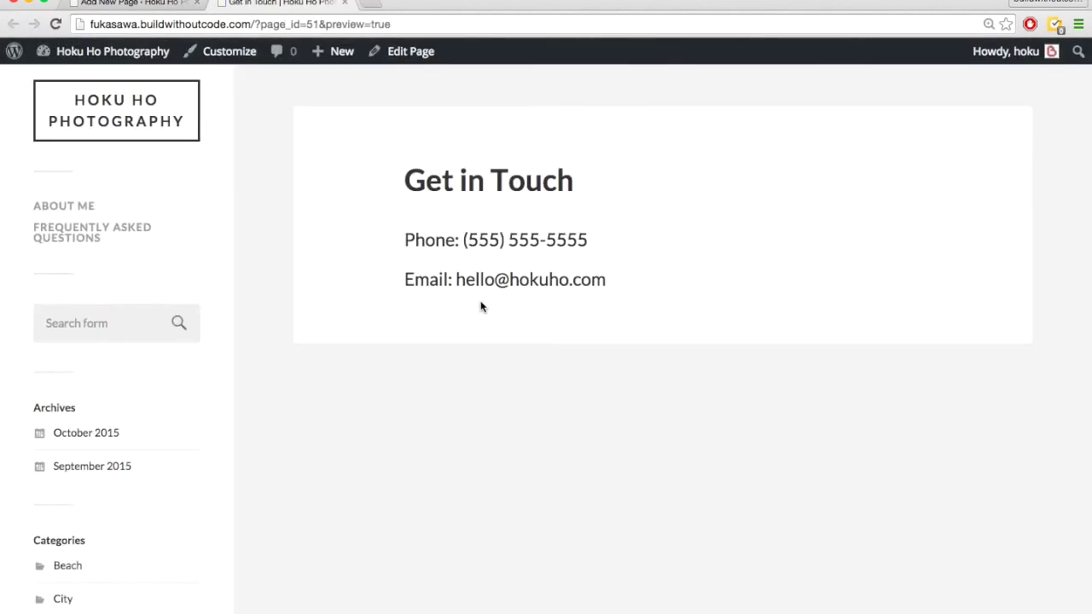
triple_click(432, 248)
left_click(428, 288)
left_click(345, 4)
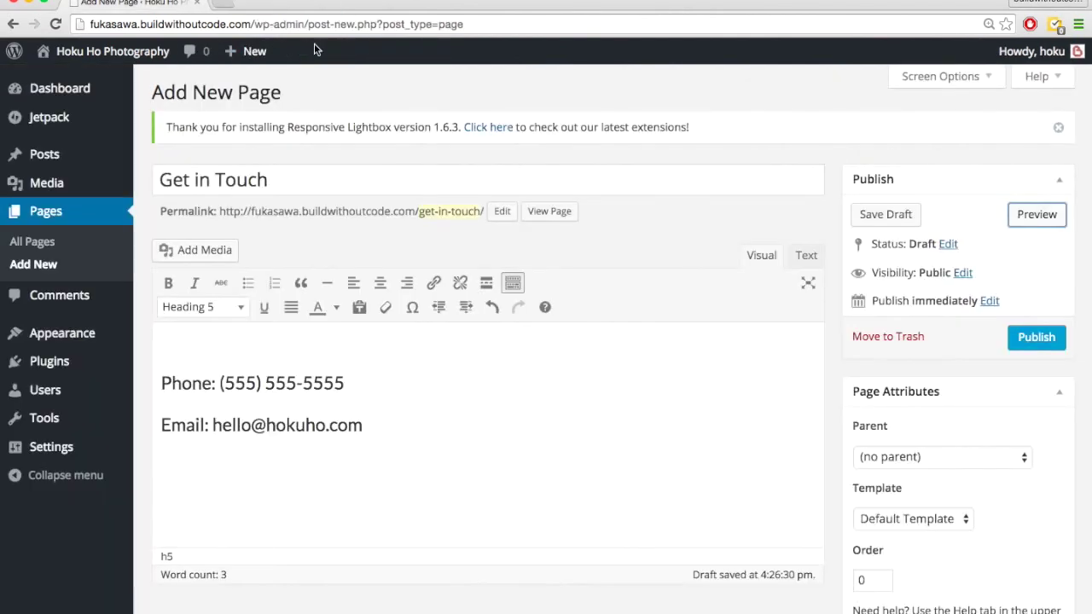
left_click(887, 213)
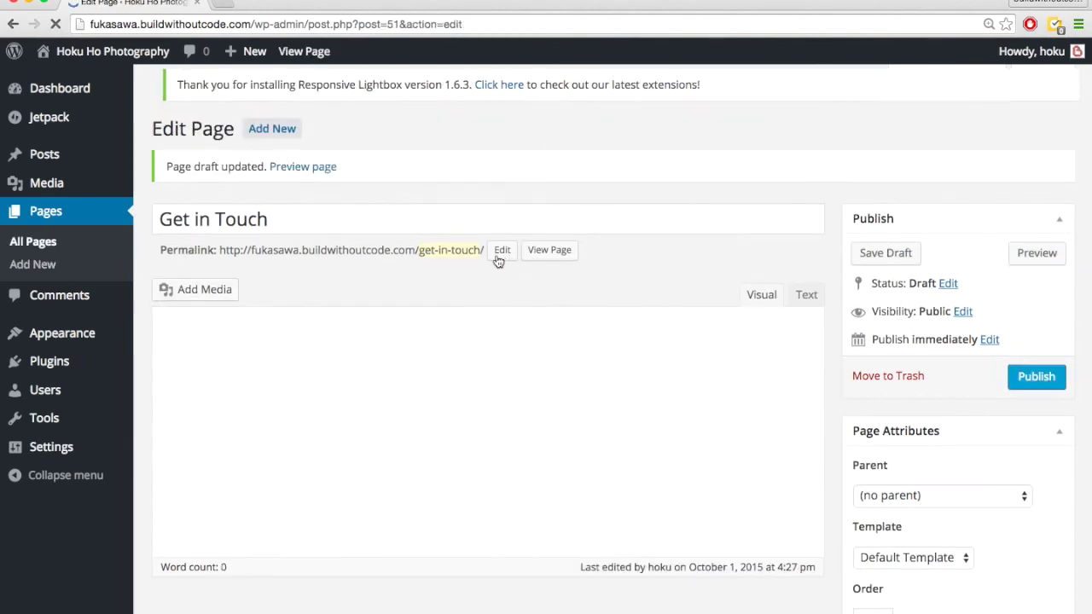
Search the plugin directory for "very simple contact form", and install and activate the Very Simple Contact Form plugin.
mouse_move(62, 362)
left_click(169, 387)
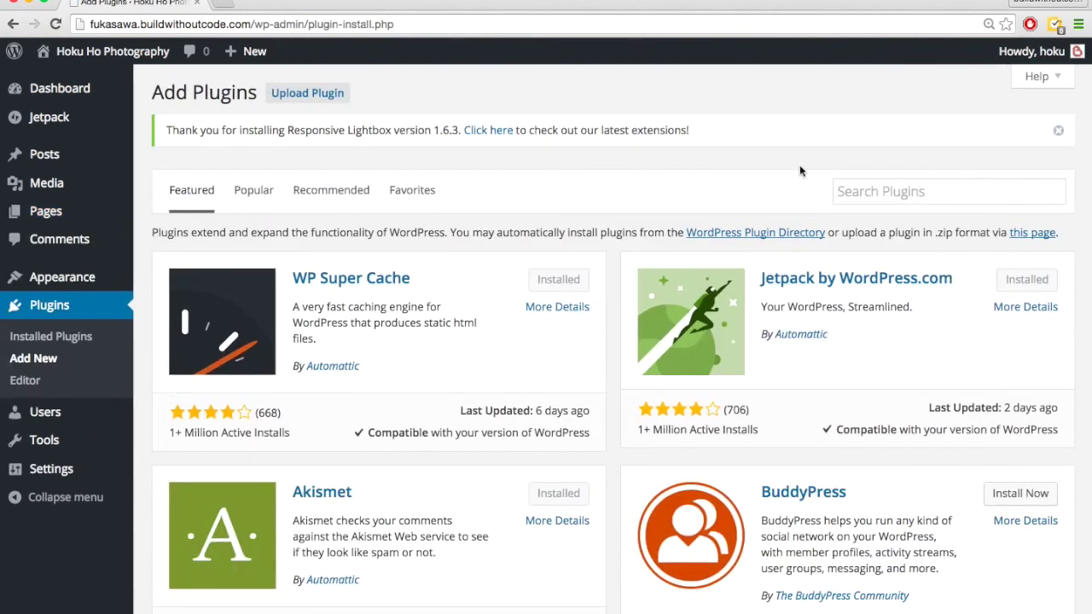
left_click(868, 186)
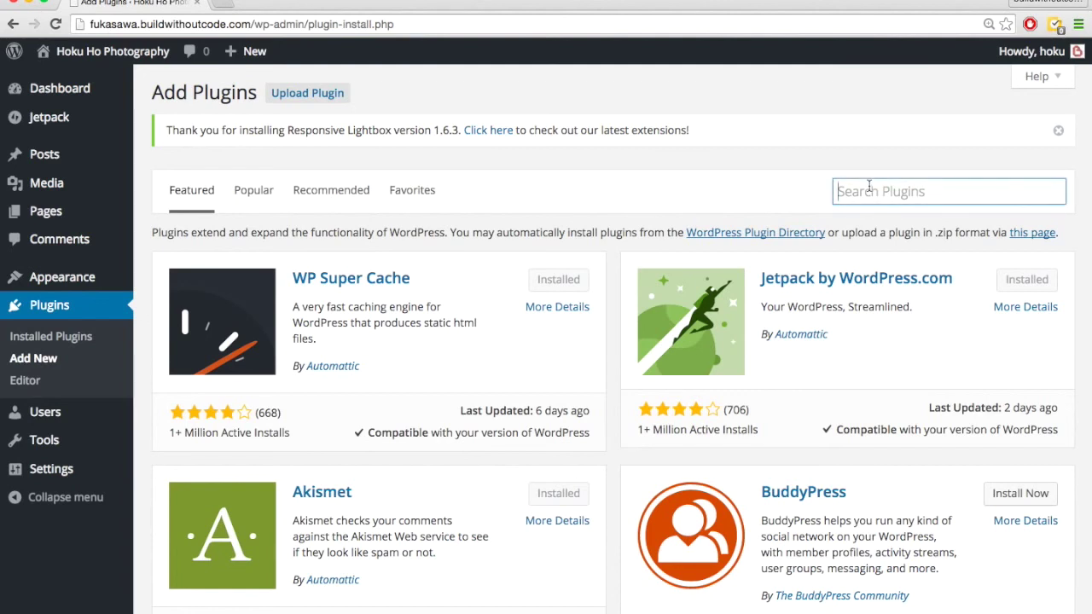
type("very simple contact form")
key("Return")
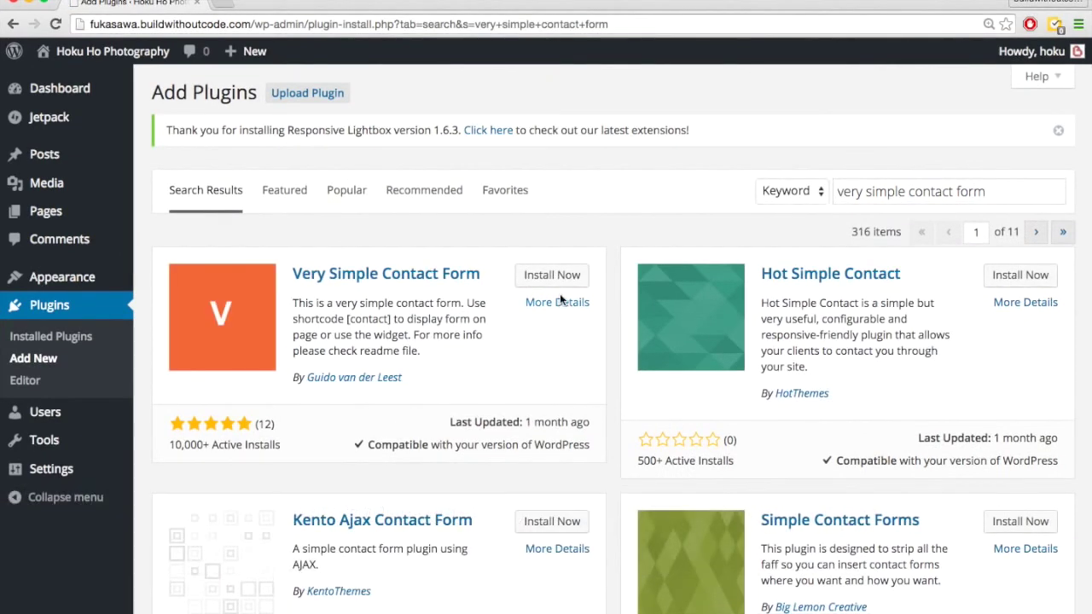
left_click(552, 277)
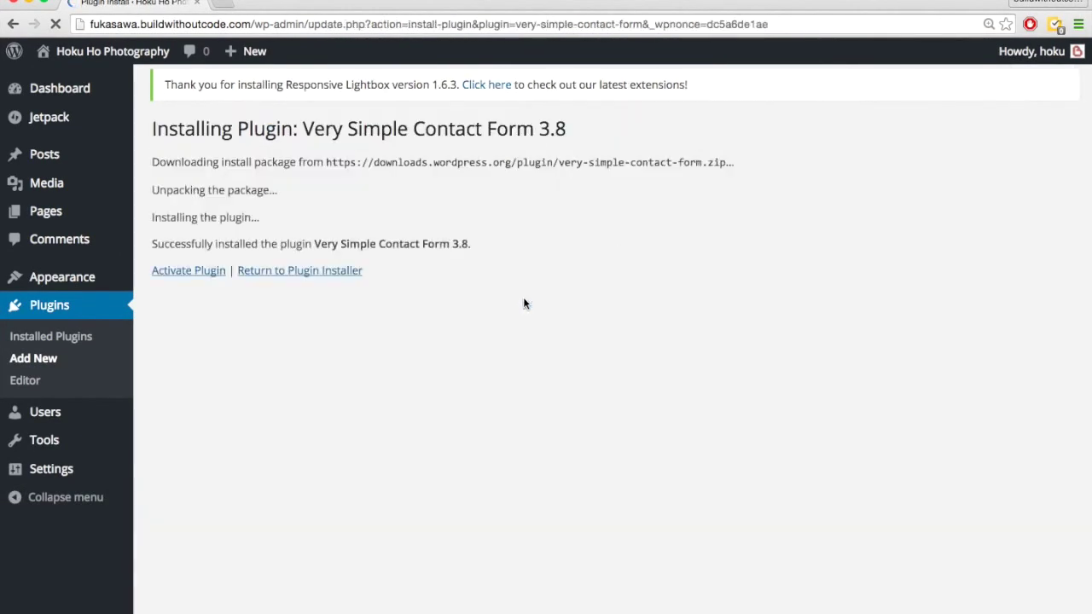
left_click(199, 273)
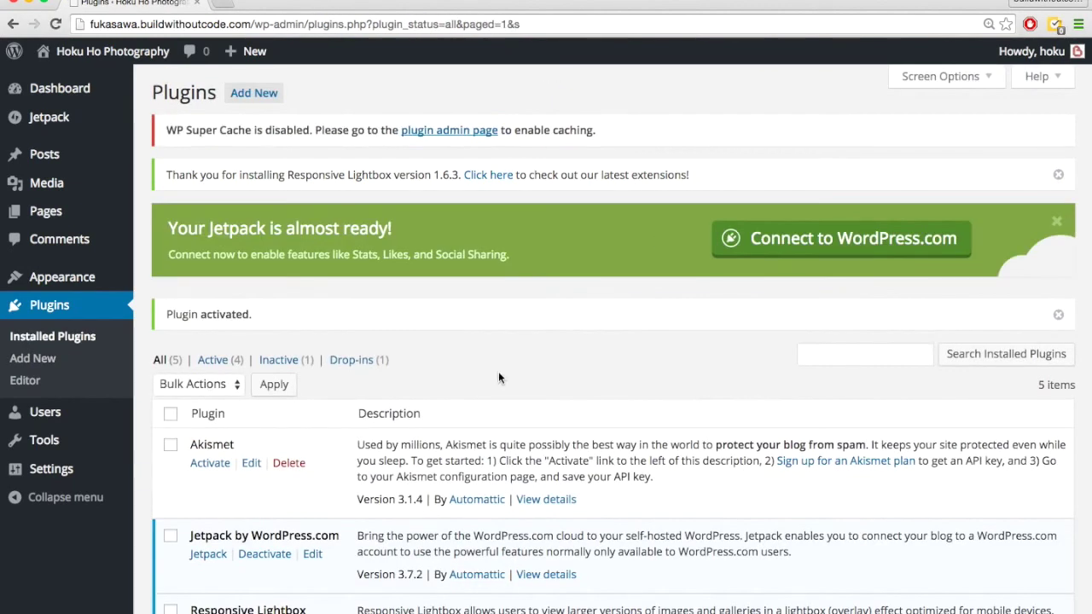
Find the Very Simple Contact Form description among the installed plugins and copy its [contact] shortcode.
scroll(480, 389, "down", 1)
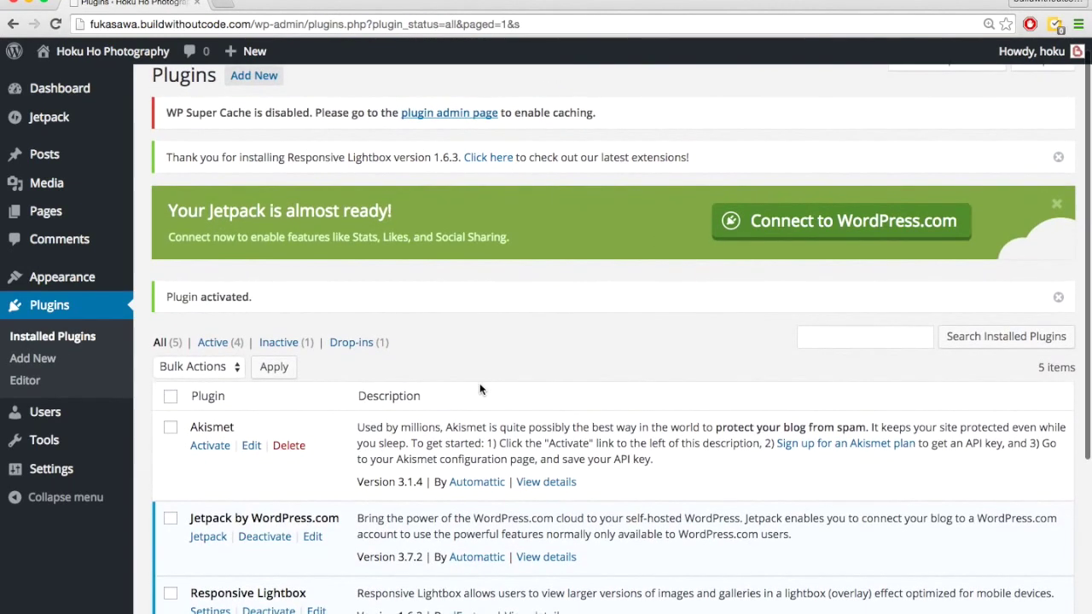
scroll(479, 388, "down", 5)
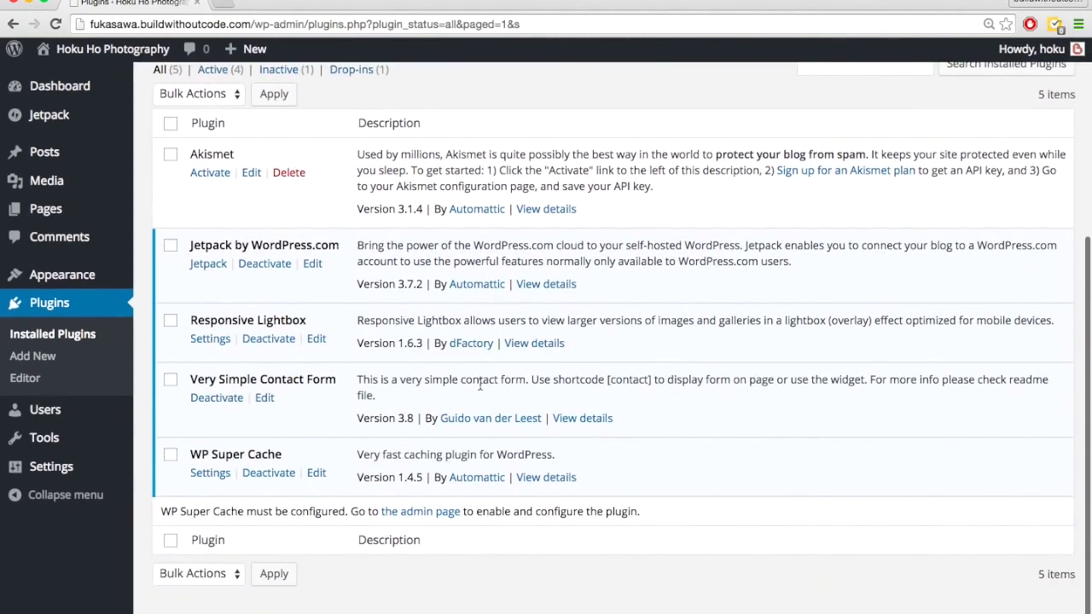
triple_click(422, 383)
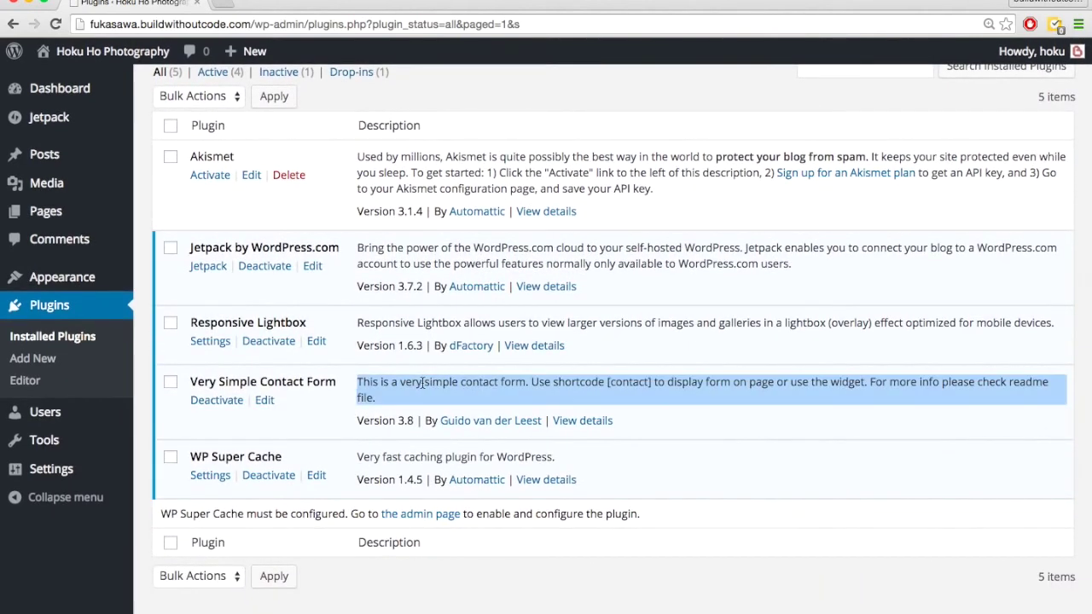
left_click(561, 383)
triple_click(617, 383)
left_click(609, 385)
left_click_drag(607, 383, 655, 388)
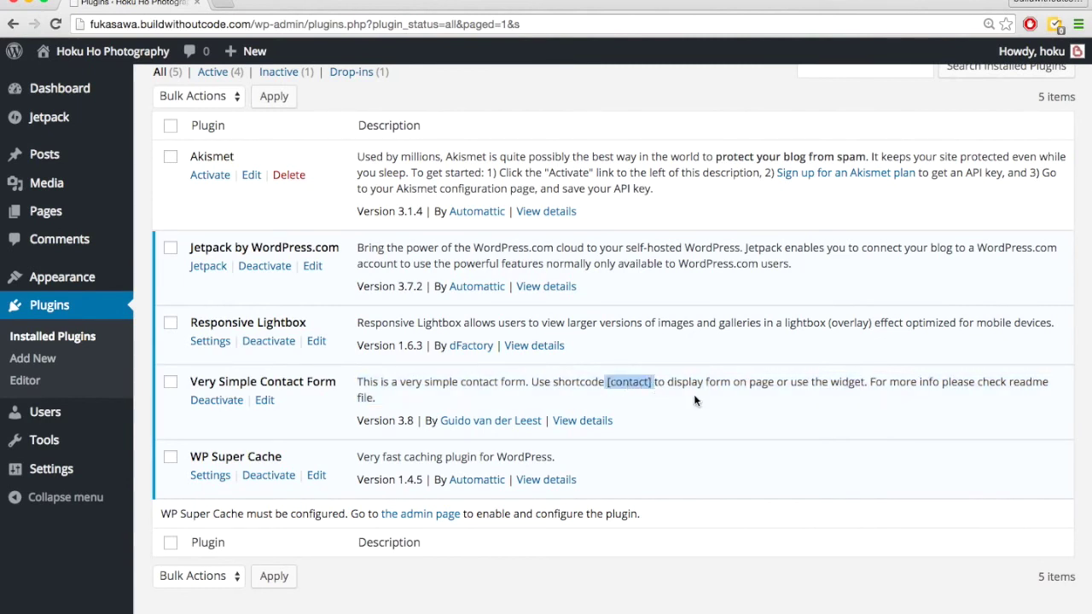
left_click(694, 397)
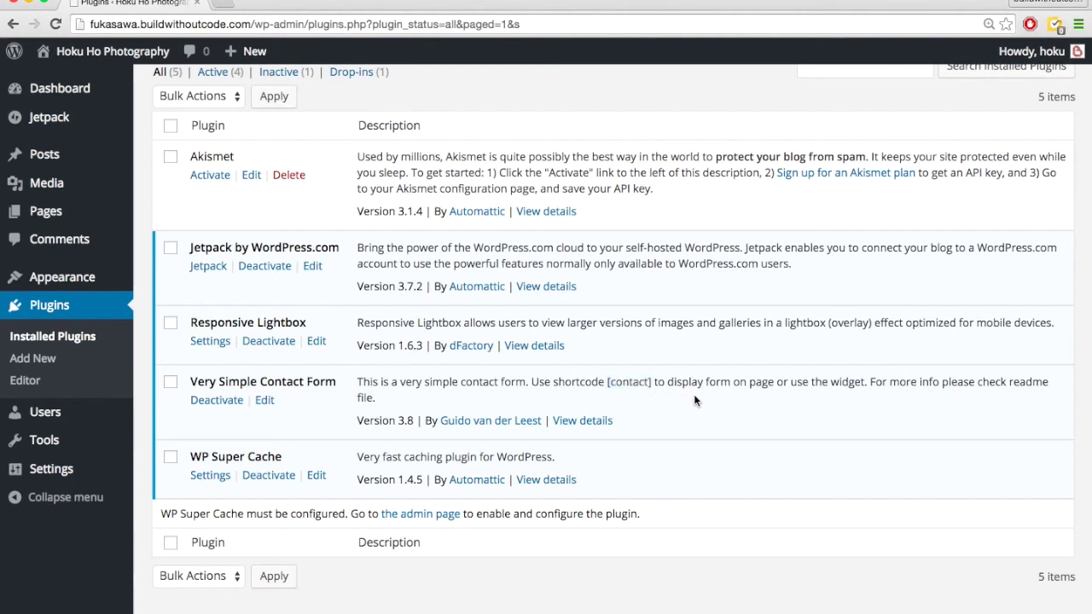
left_click_drag(607, 384, 652, 385)
key("super+c")
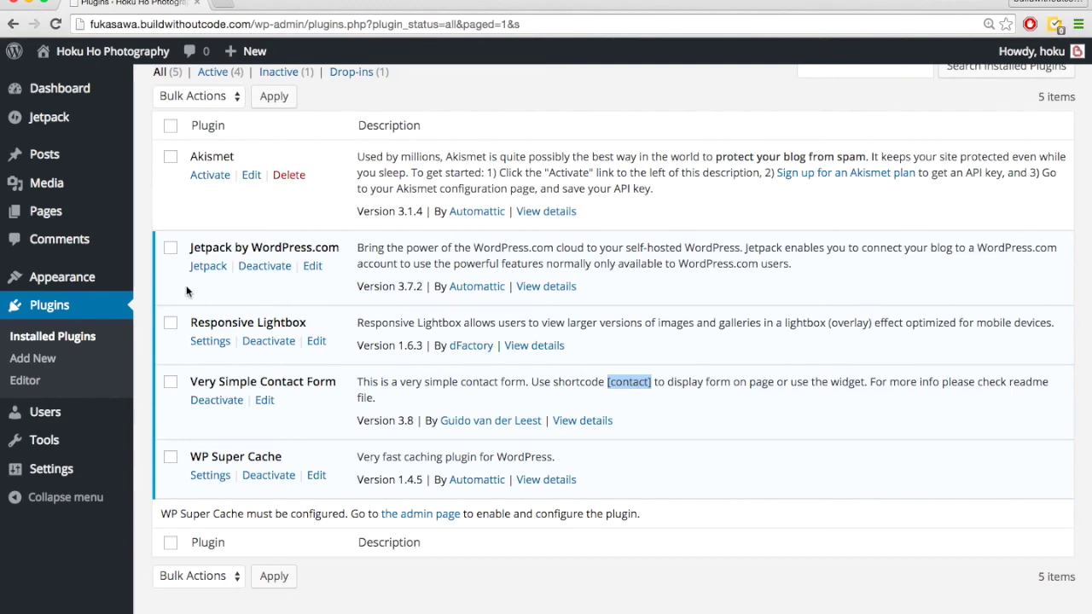
Open the Get in Touch draft, paste the [contact] shortcode on a new line below the email line, and publish the page.
mouse_move(74, 212)
left_click(154, 218)
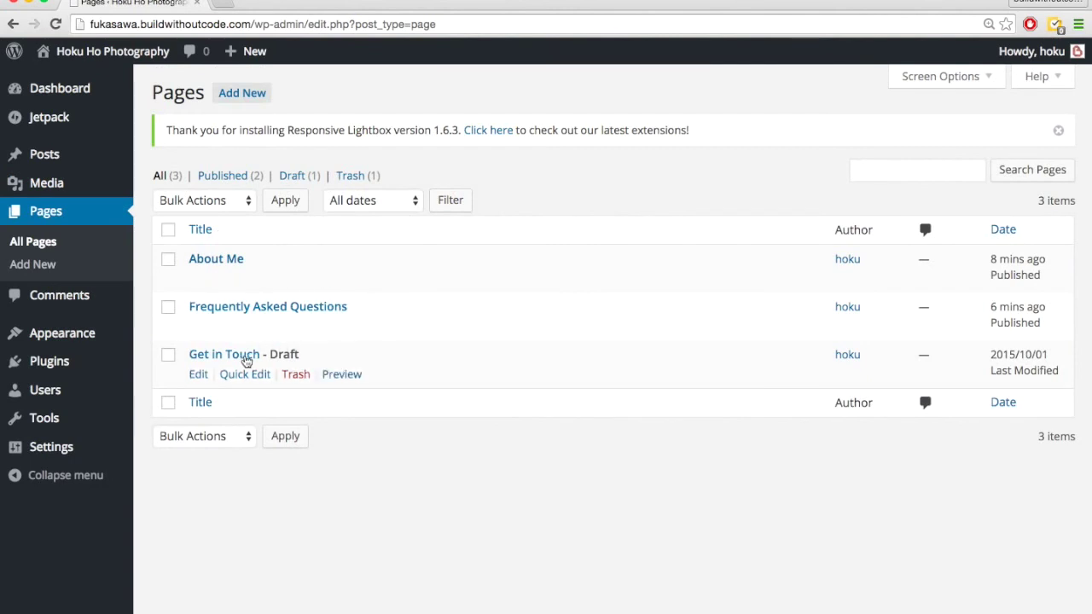
left_click(237, 359)
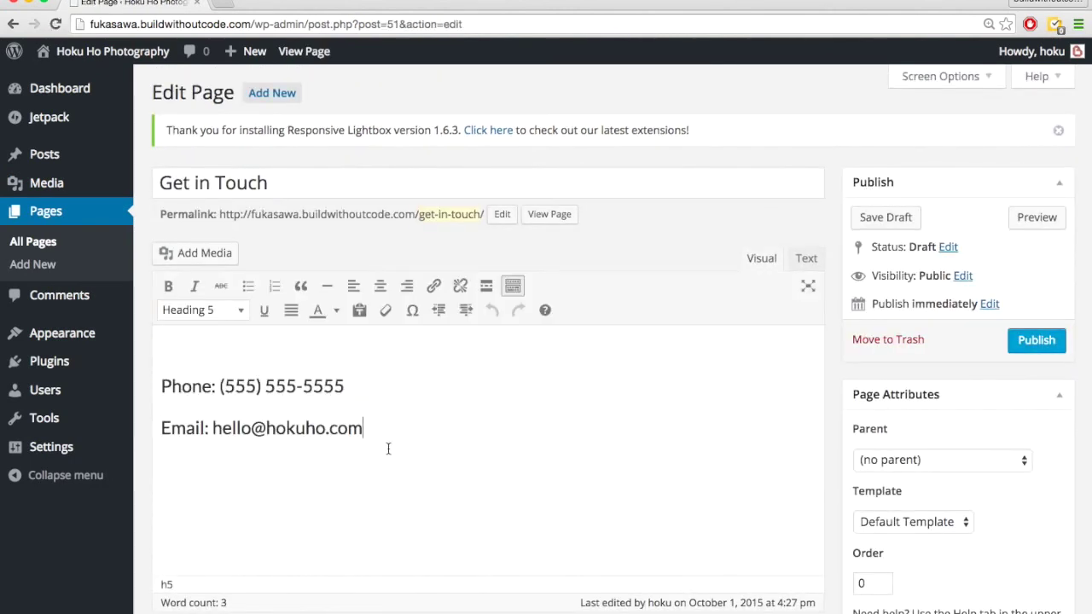
key("Return")
key("super+v")
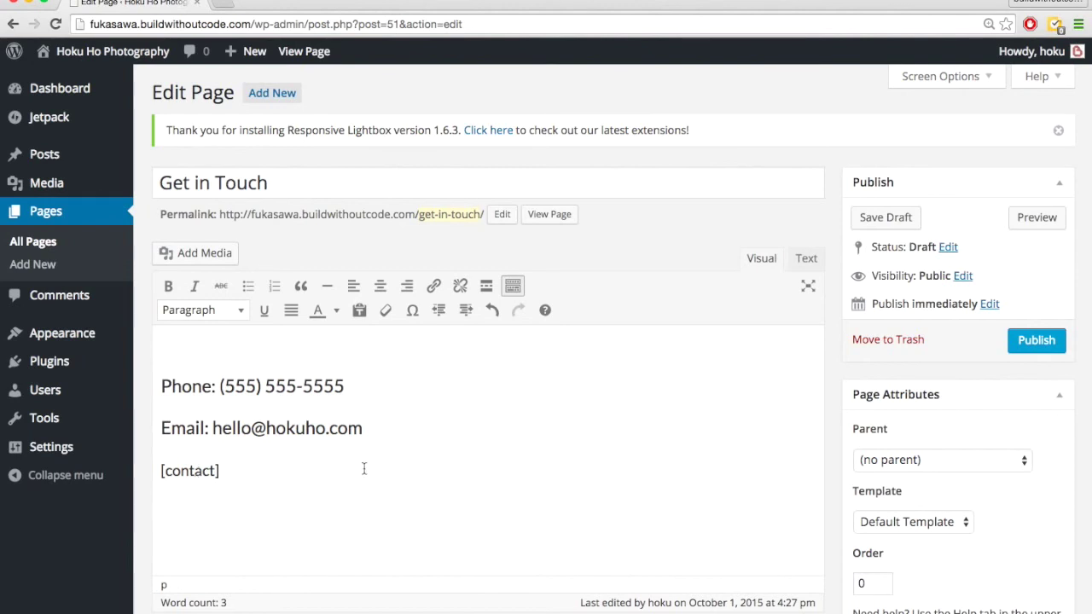
left_click(1043, 342)
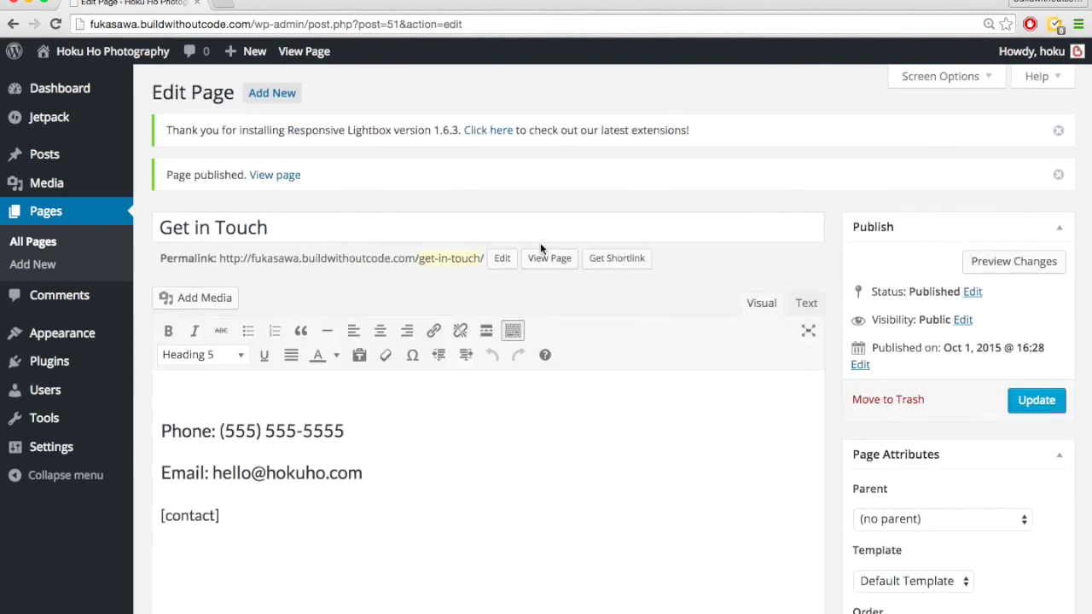
View the published Get in Touch page and examine the contact lines and the contact form's fields.
left_click(546, 260)
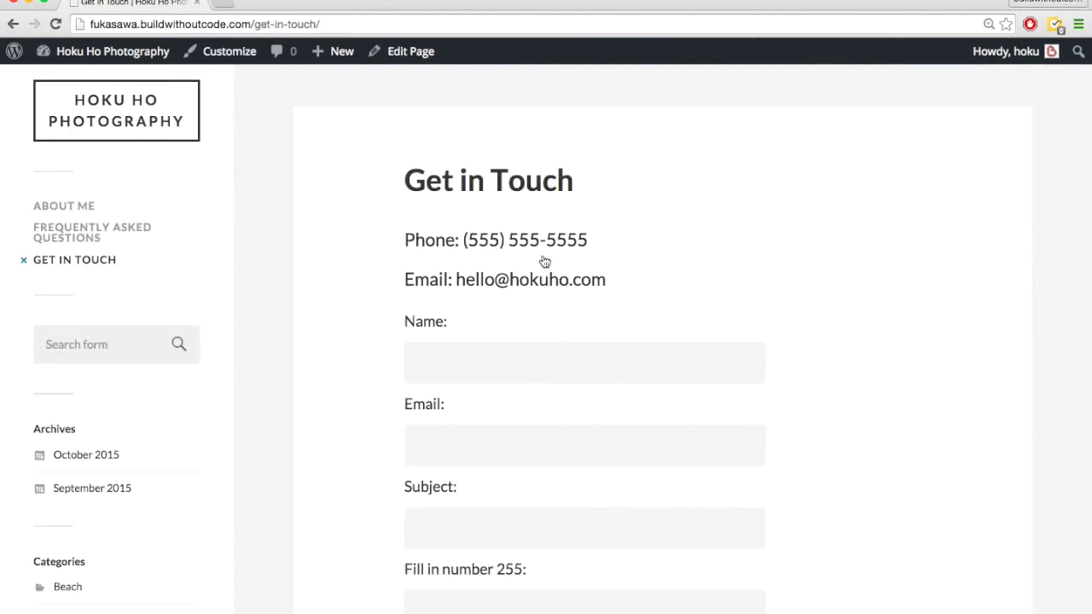
scroll(335, 330, "down", 1)
scroll(485, 321, "up", 2)
triple_click(482, 242)
left_click(474, 288)
triple_click(474, 288)
left_click(353, 353)
scroll(401, 427, "down", 3)
scroll(388, 444, "up", 5)
scroll(332, 398, "down", 3)
scroll(354, 504, "down", 2)
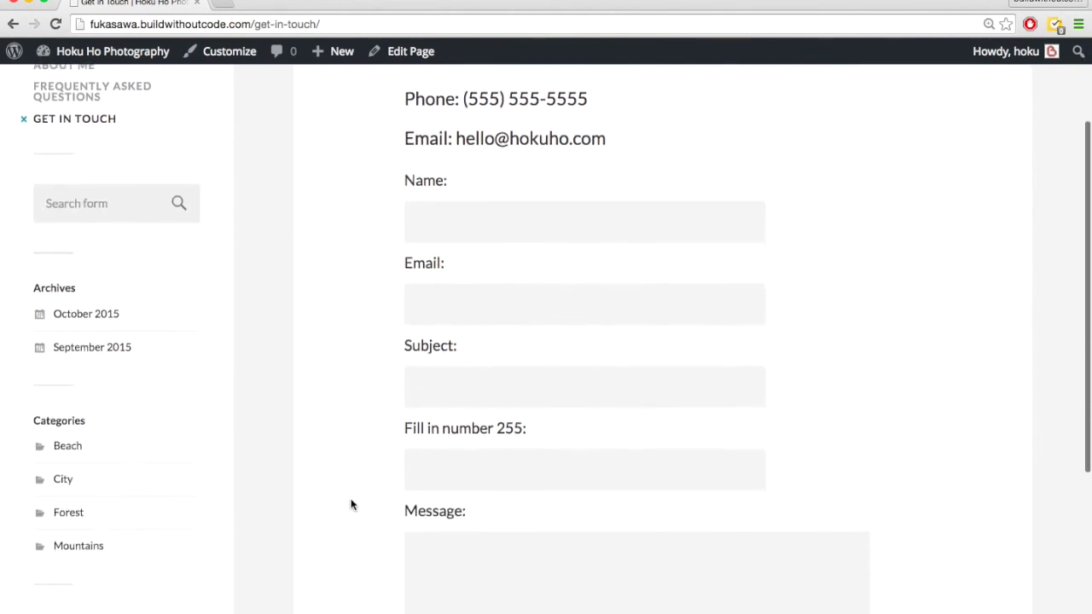
scroll(324, 395, "down", 2)
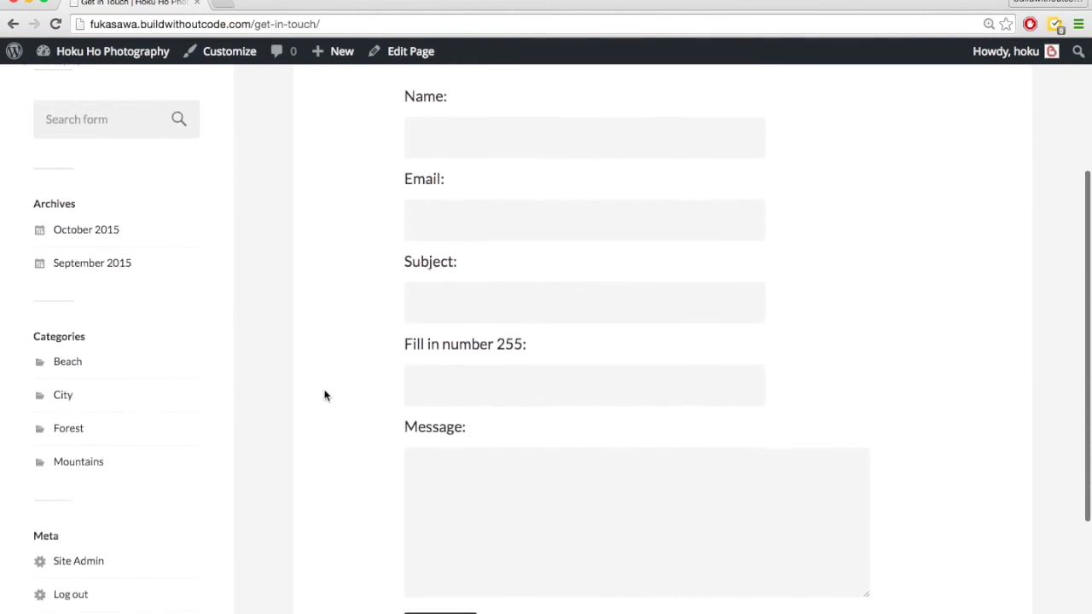
scroll(325, 395, "up", 5)
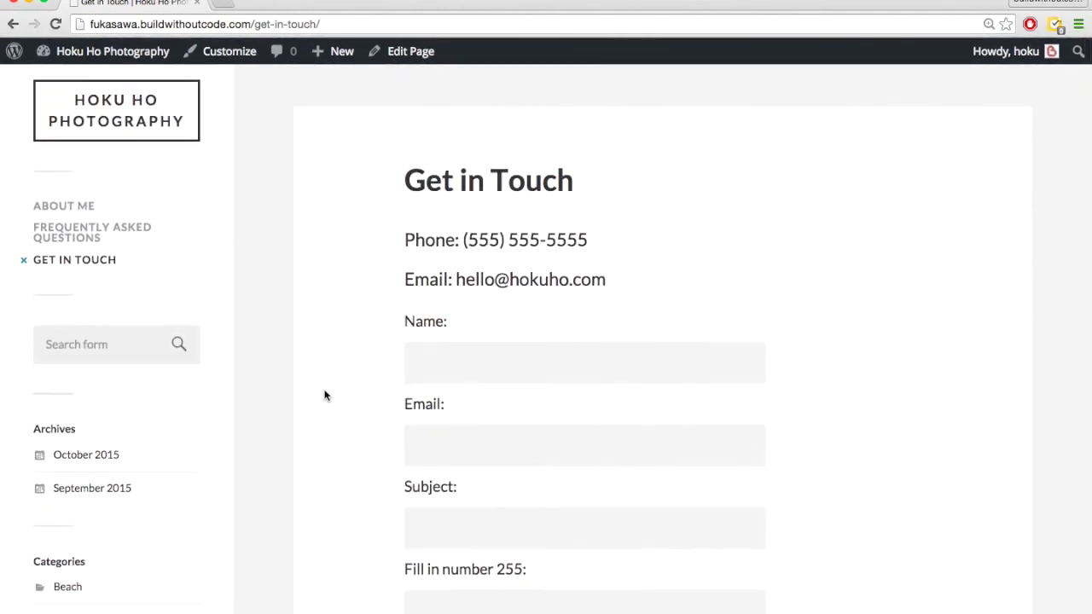
Return to the WordPress dashboard, open the administrator's user profile and check the e-mail address in its contact info.
left_click(122, 61)
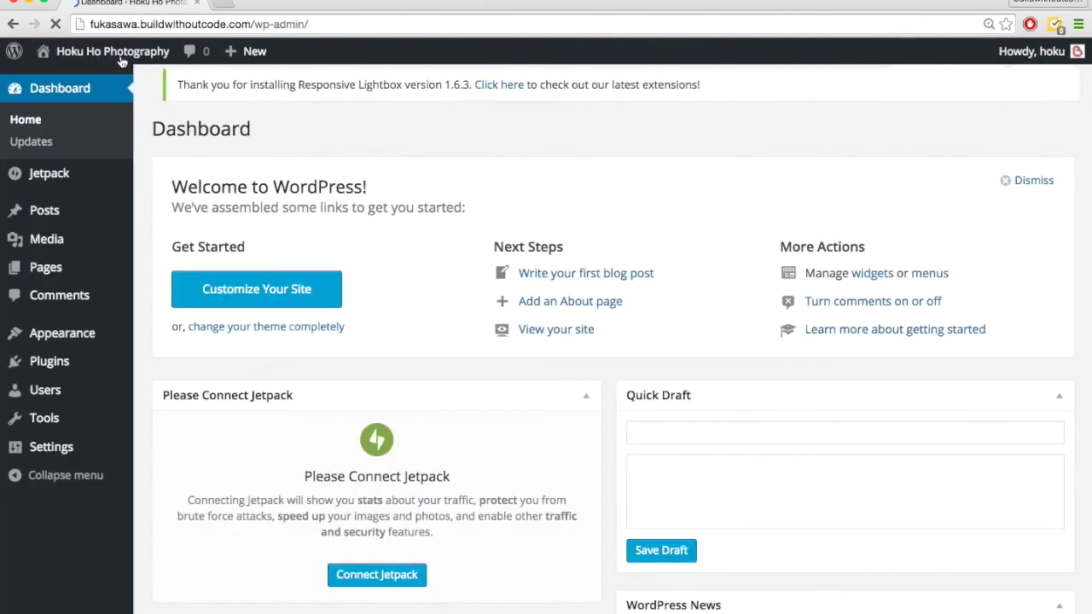
scroll(167, 371, "down", 1)
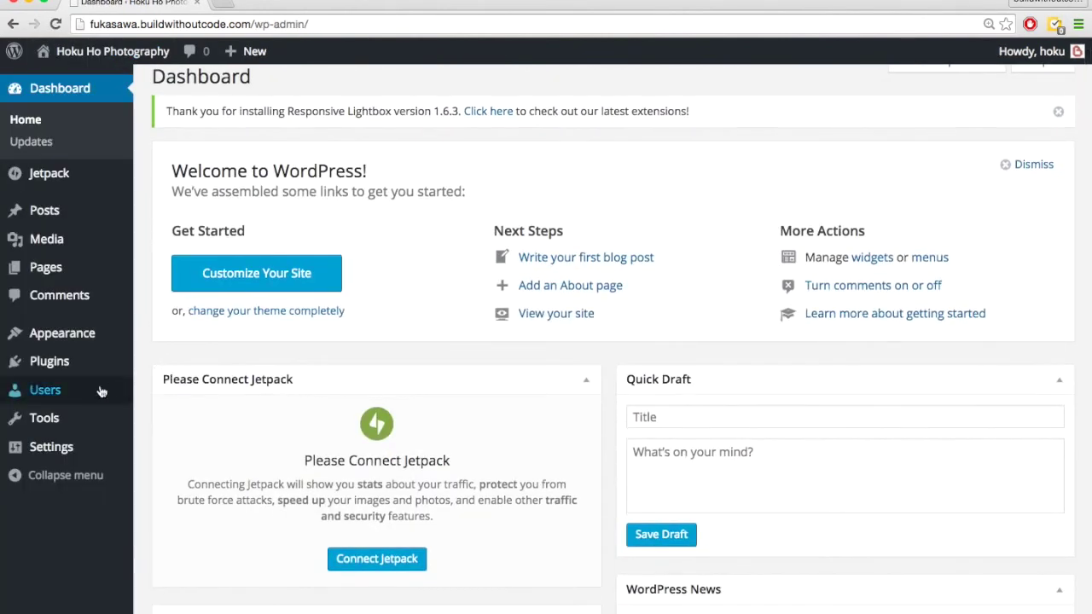
left_click(60, 392)
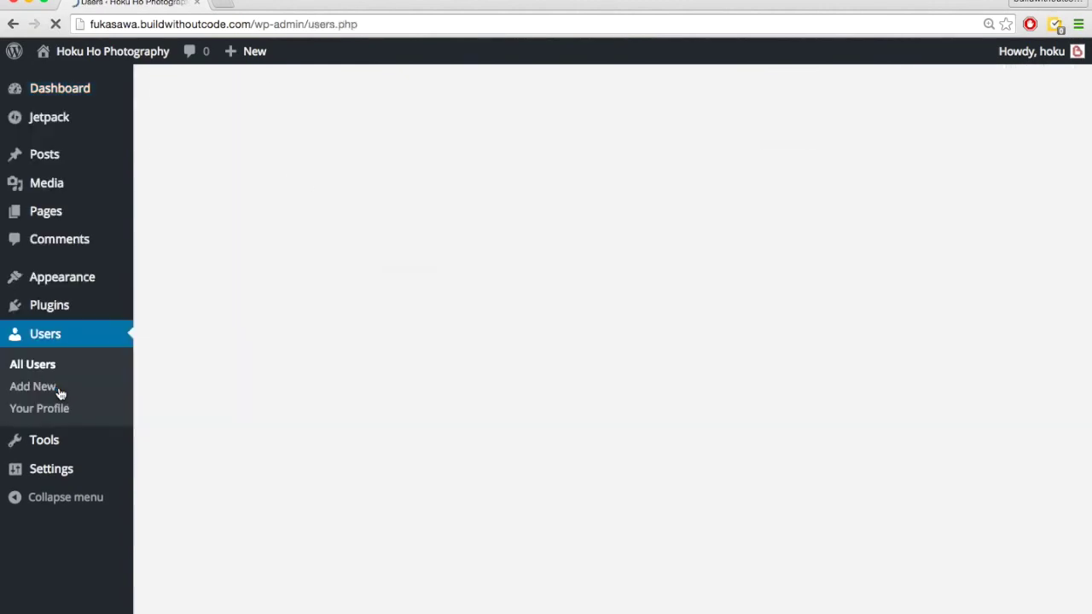
left_click(237, 262)
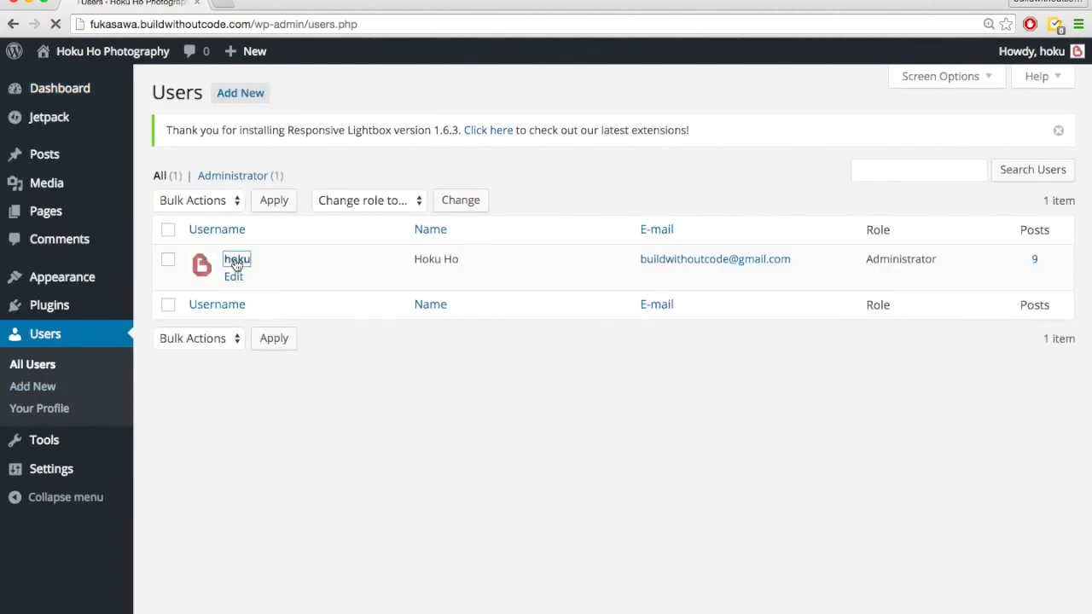
scroll(401, 384, "down", 5)
scroll(401, 386, "down", 3)
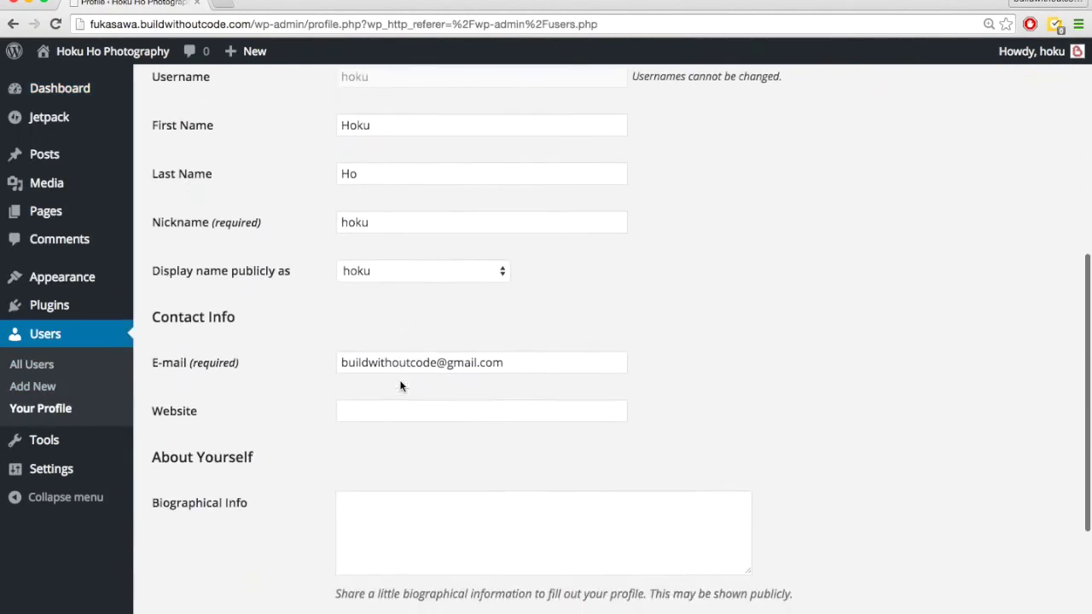
scroll(367, 298, "up", 1)
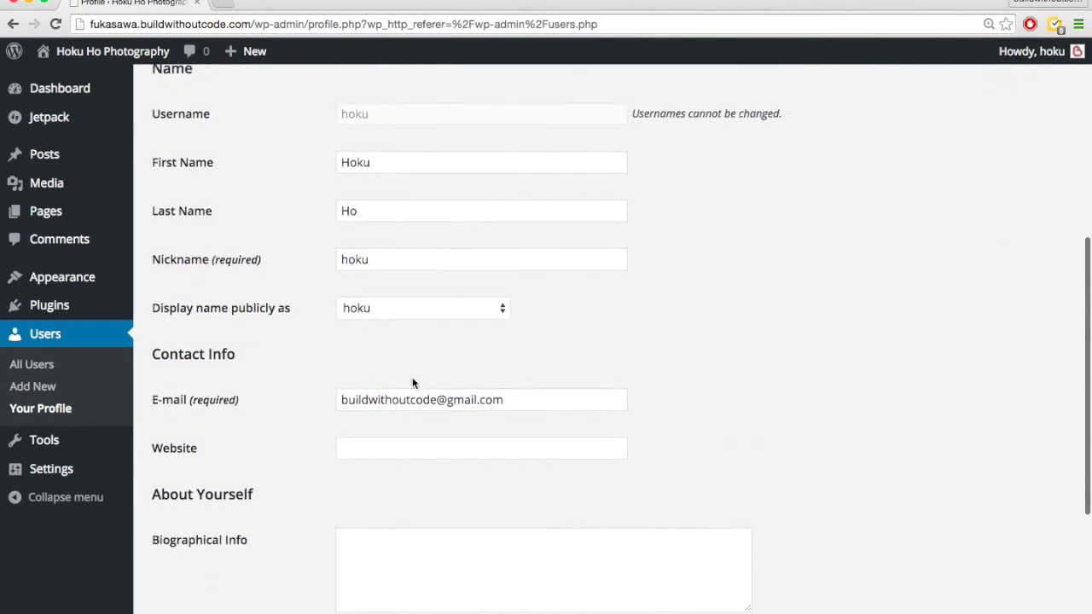
Review the required e-mail address in the profile's contact info.
triple_click(428, 400)
left_click(312, 356)
scroll(310, 356, "up", 5)
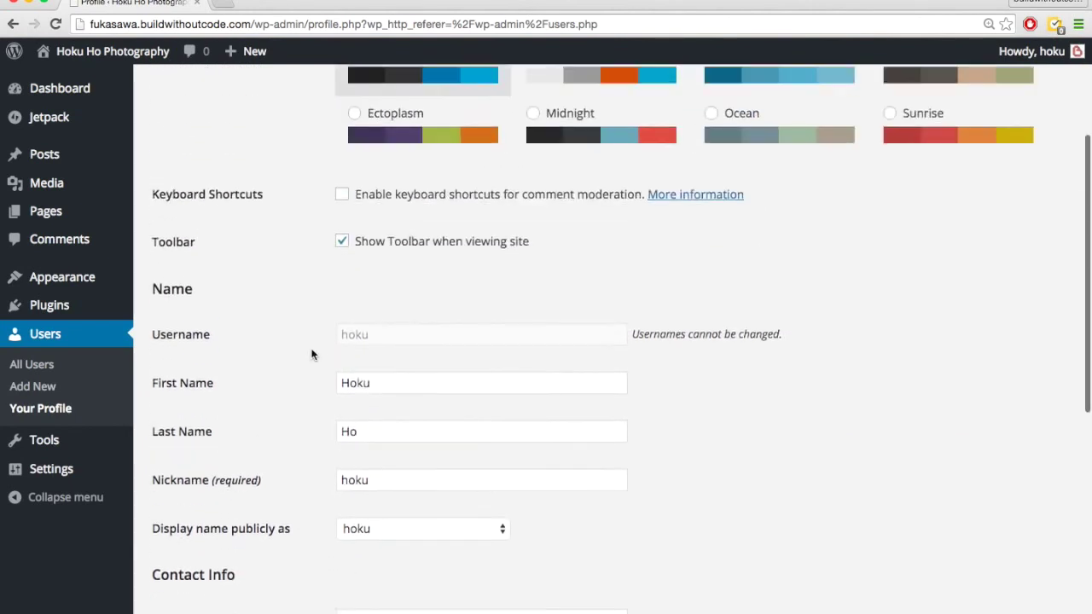
scroll(161, 175, "up", 2)
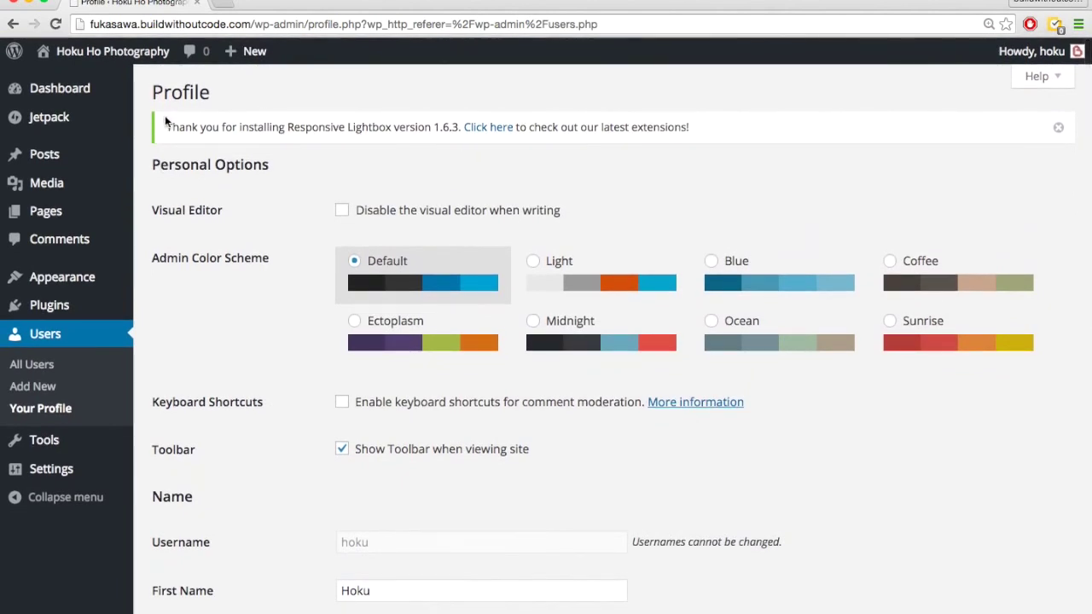
Visit the live site, open the Get in Touch page and examine the contact form from the name field to Submit.
left_click(122, 60)
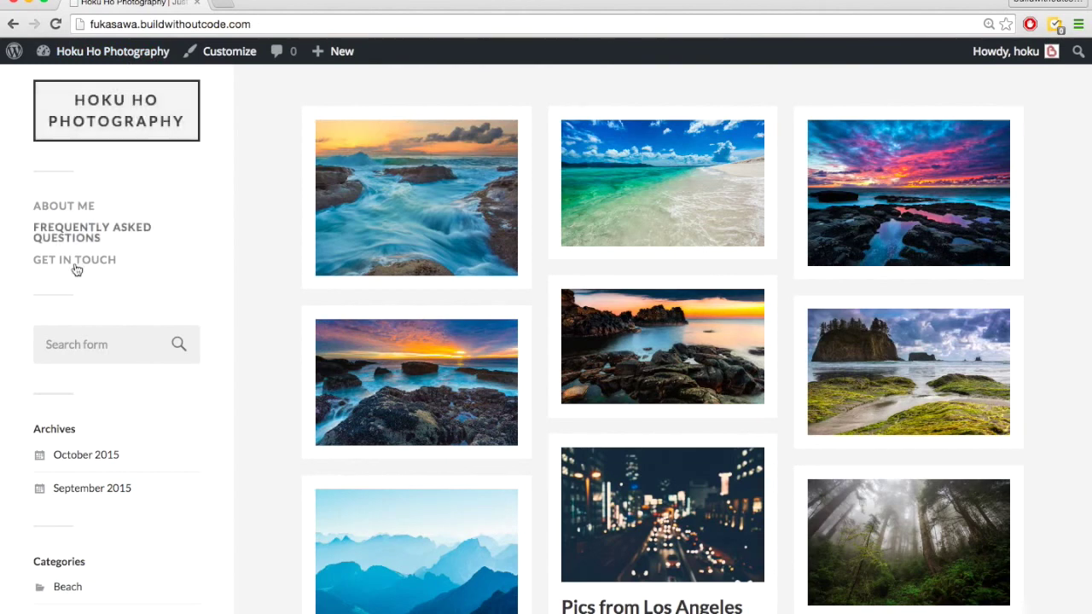
left_click(76, 261)
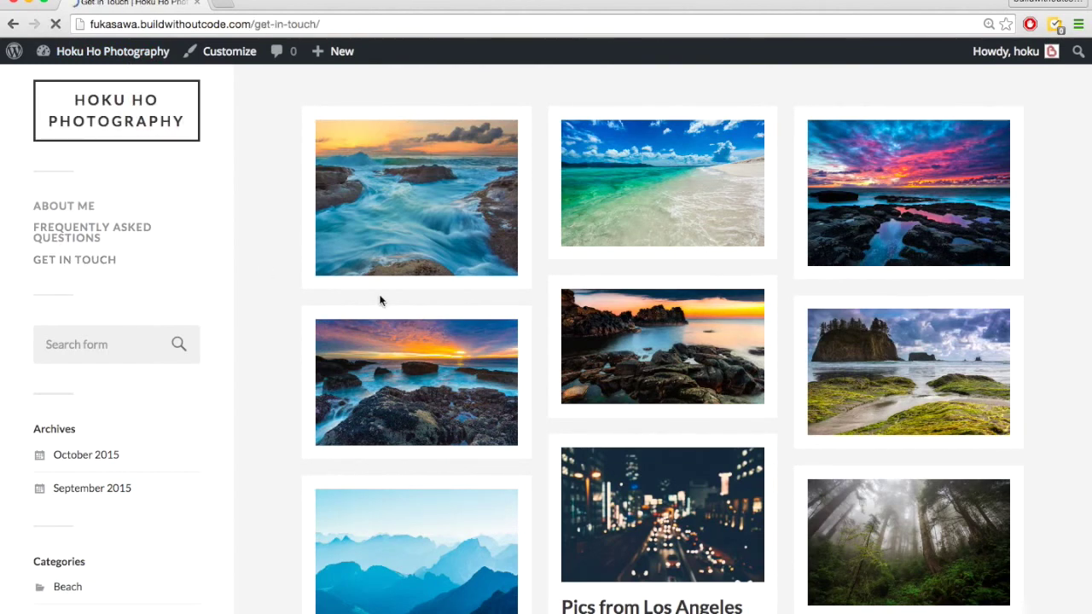
scroll(493, 405, "down", 5)
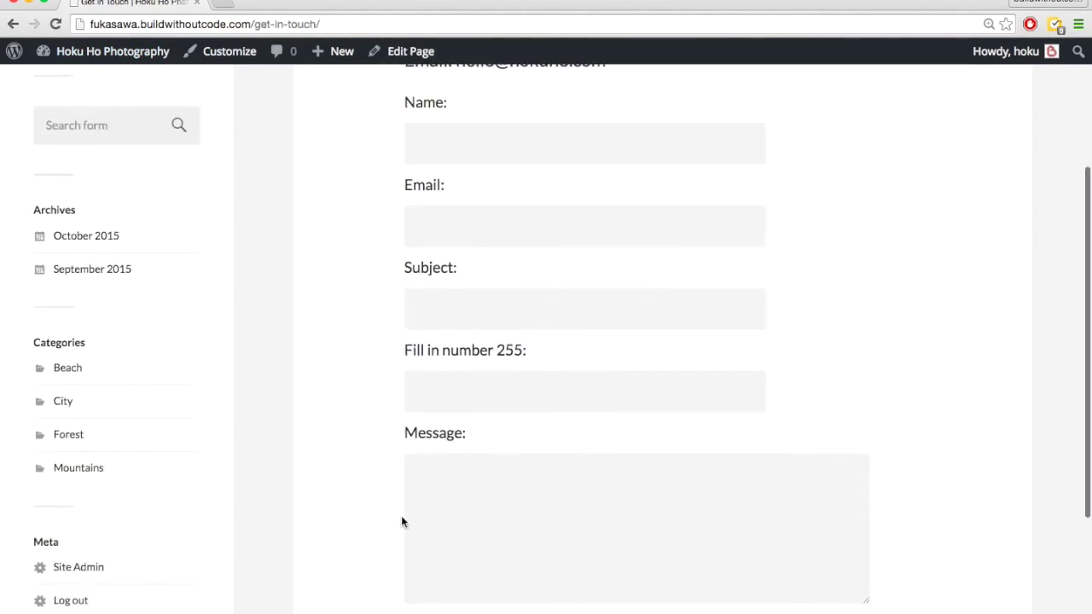
scroll(304, 429, "down", 1)
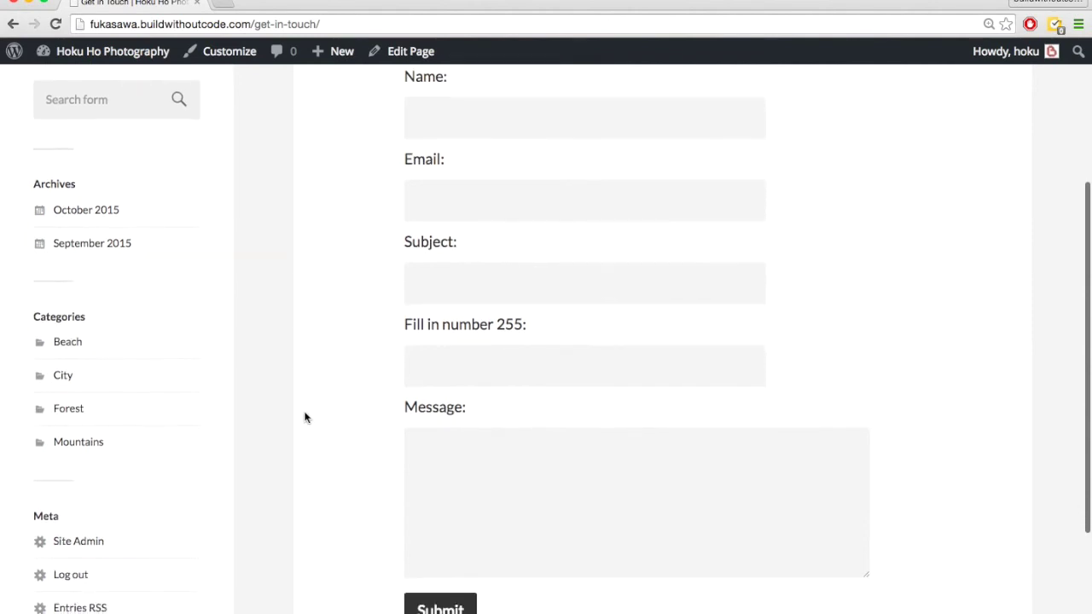
scroll(305, 417, "up", 1)
scroll(304, 418, "down", 5)
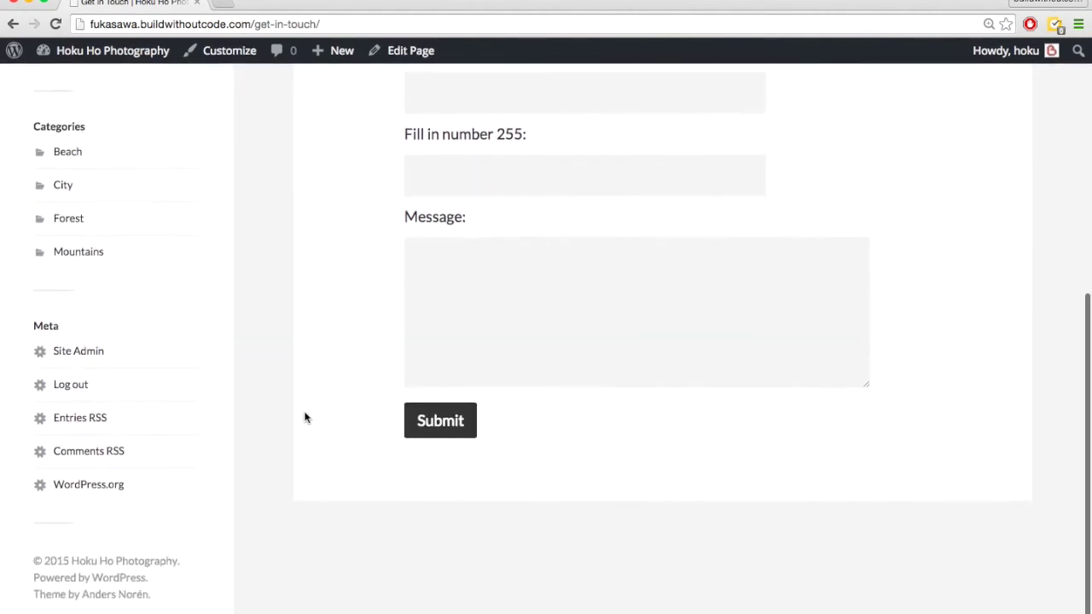
scroll(304, 418, "up", 6)
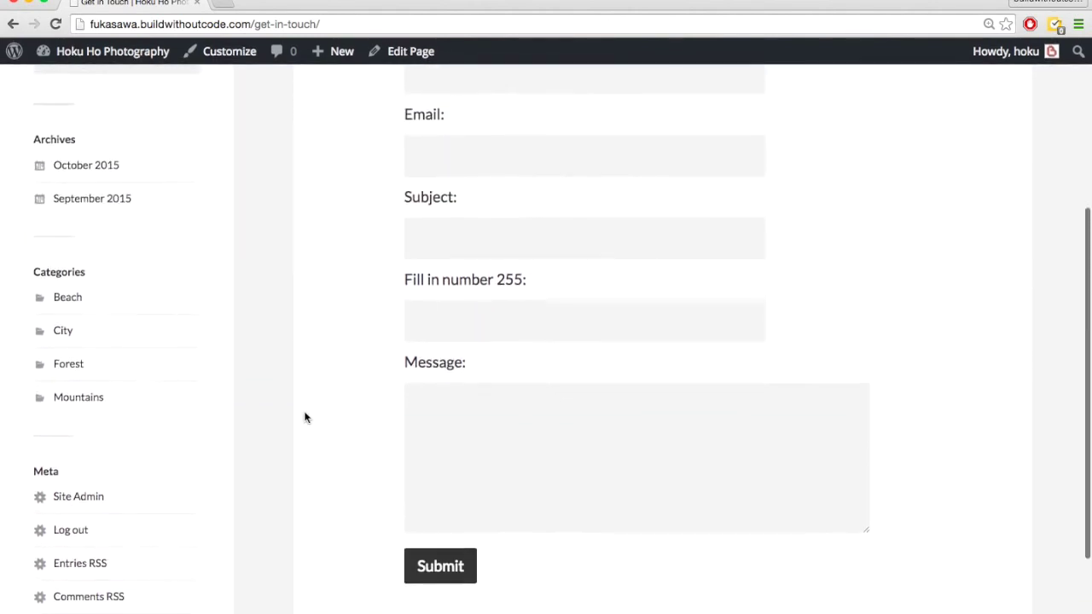
scroll(305, 417, "up", 4)
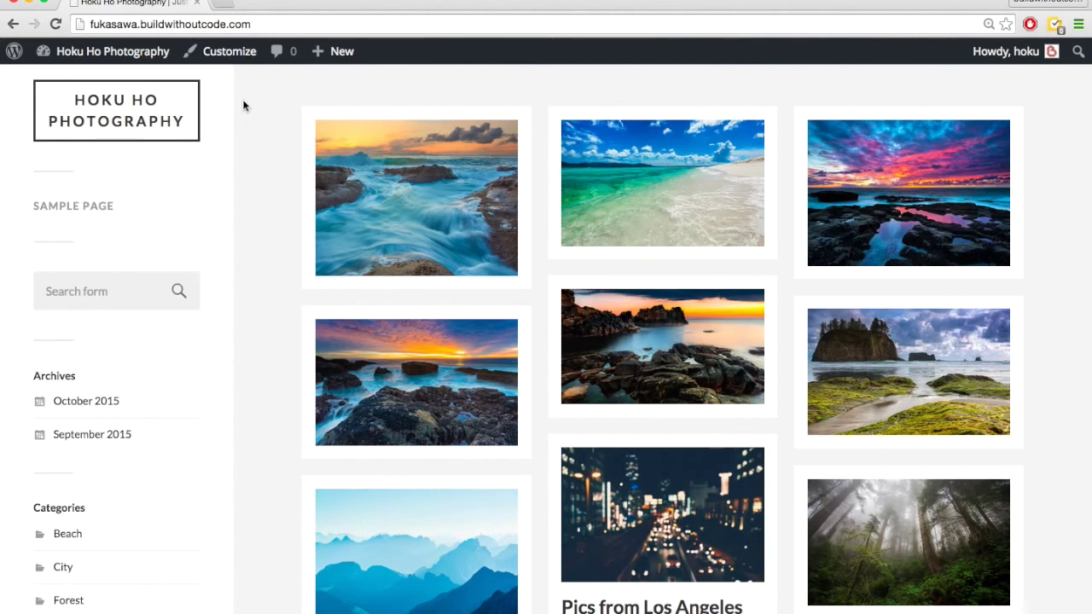
Open the theme customizer from the dashboard and inspect the site title in the Site Identity settings.
left_click(109, 61)
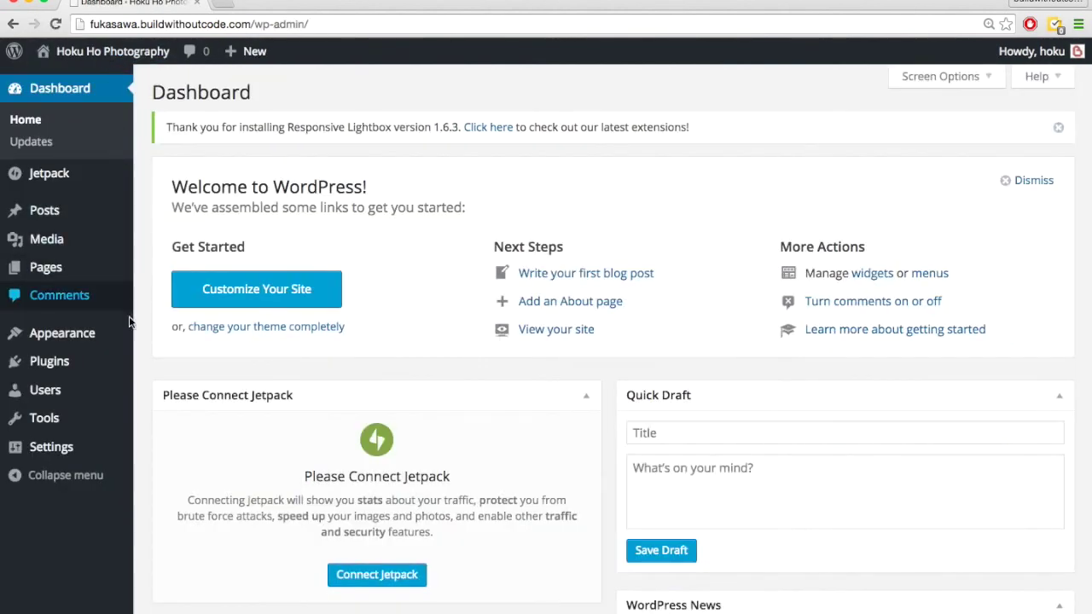
mouse_move(86, 344)
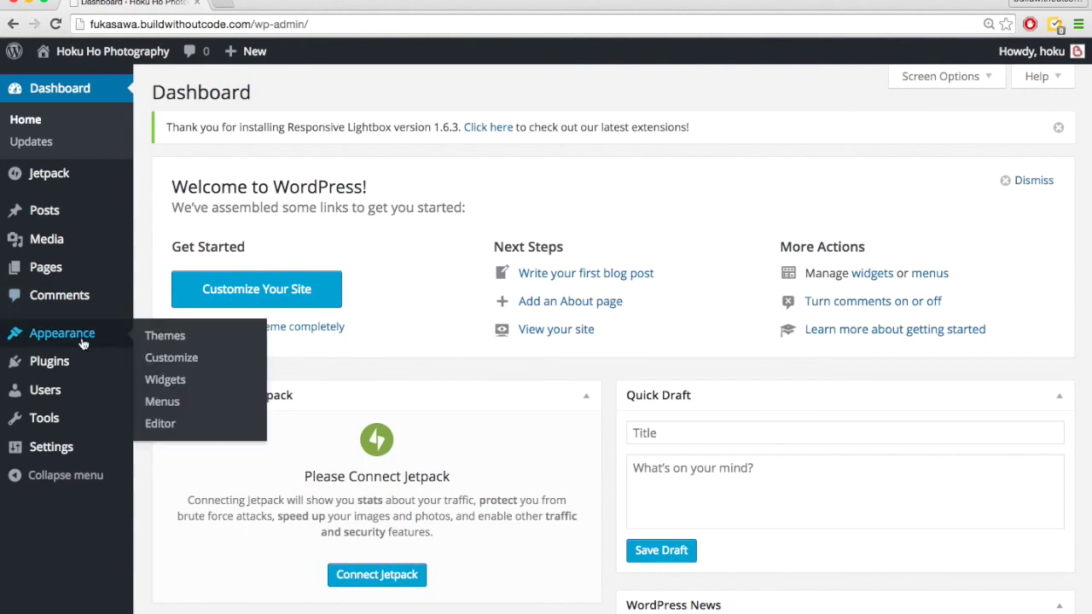
left_click(175, 365)
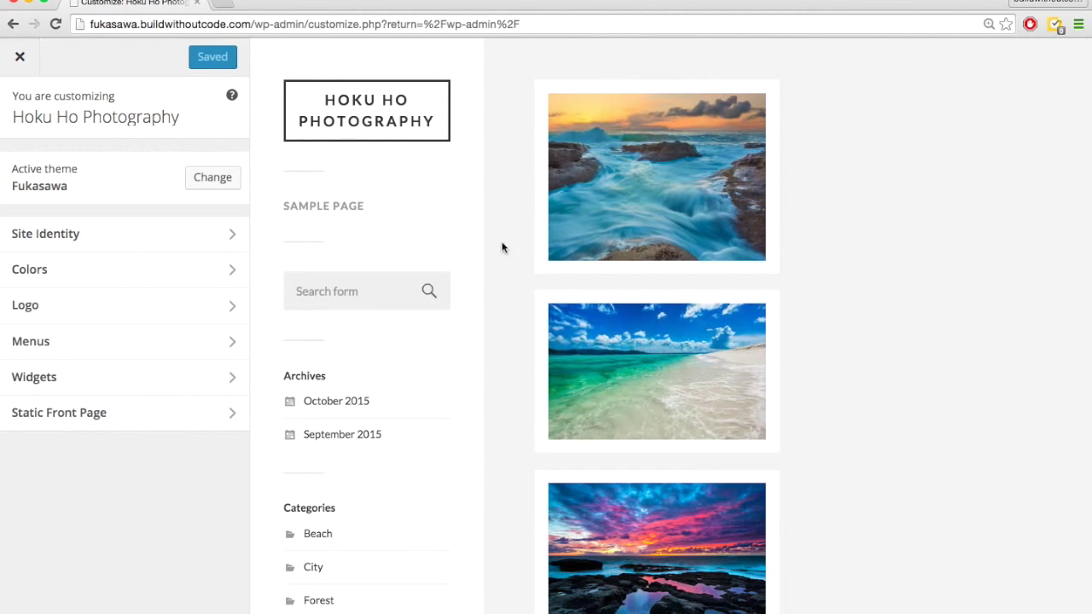
left_click(231, 234)
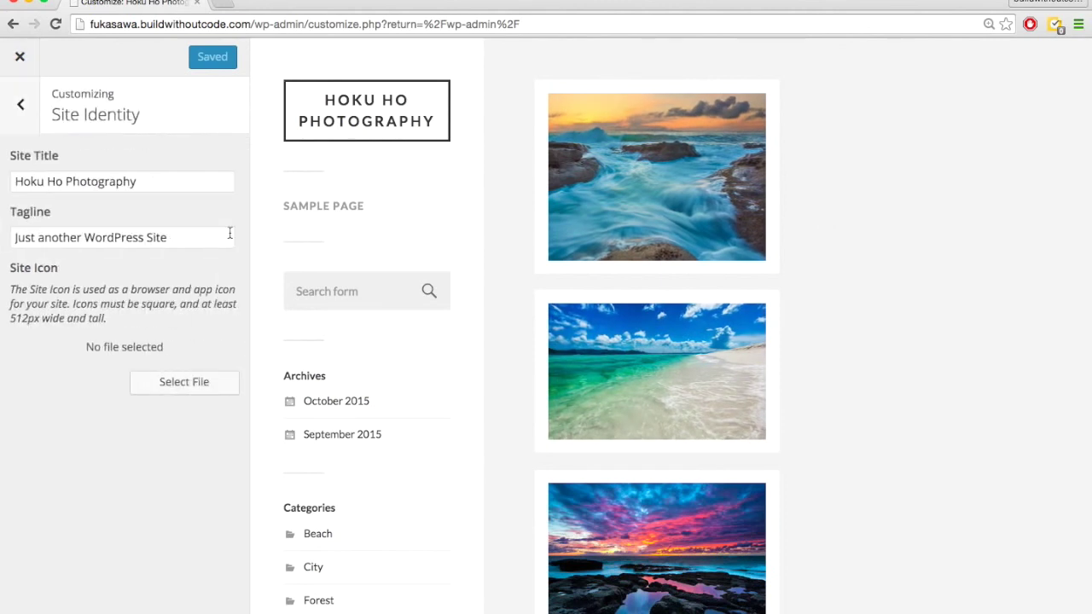
left_click(73, 186)
triple_click(72, 186)
left_click(110, 175)
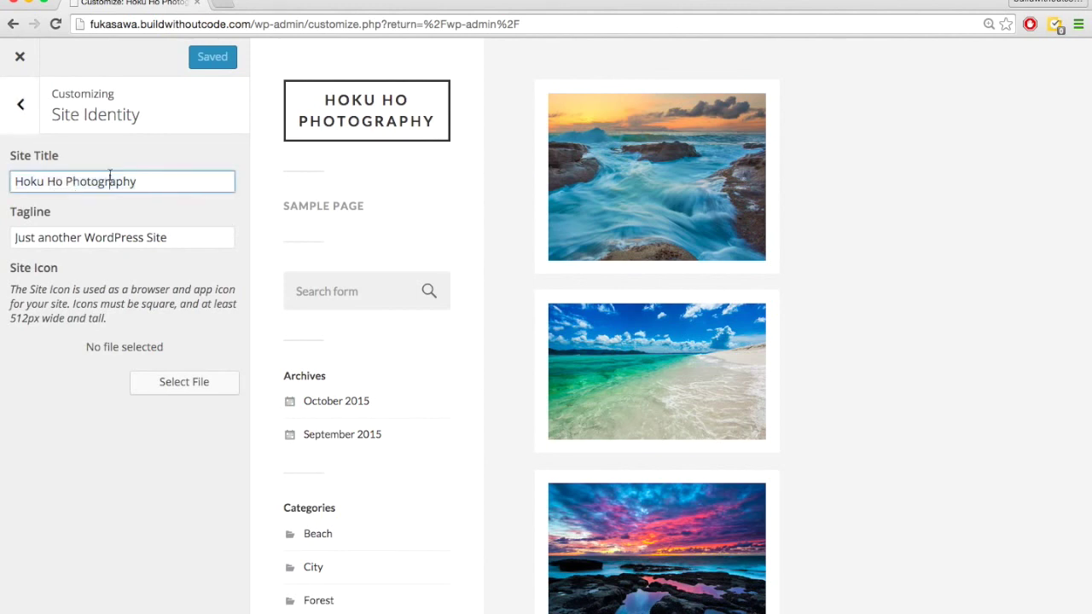
Inspect the customizer's Logo settings for replacing the default site title, and close the customizer.
left_click(22, 126)
left_click(146, 269)
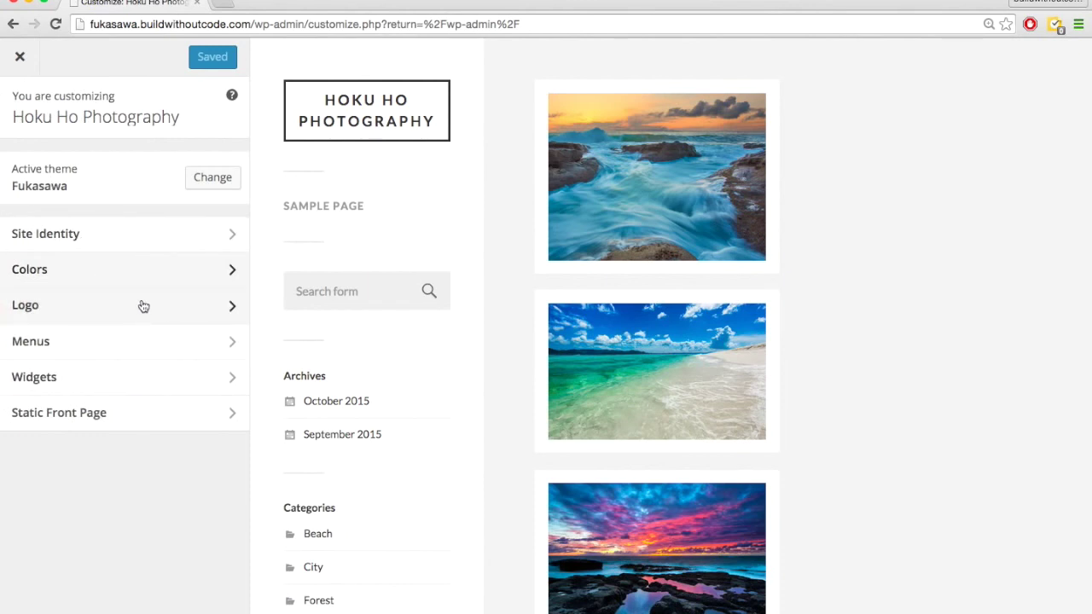
left_click(143, 307)
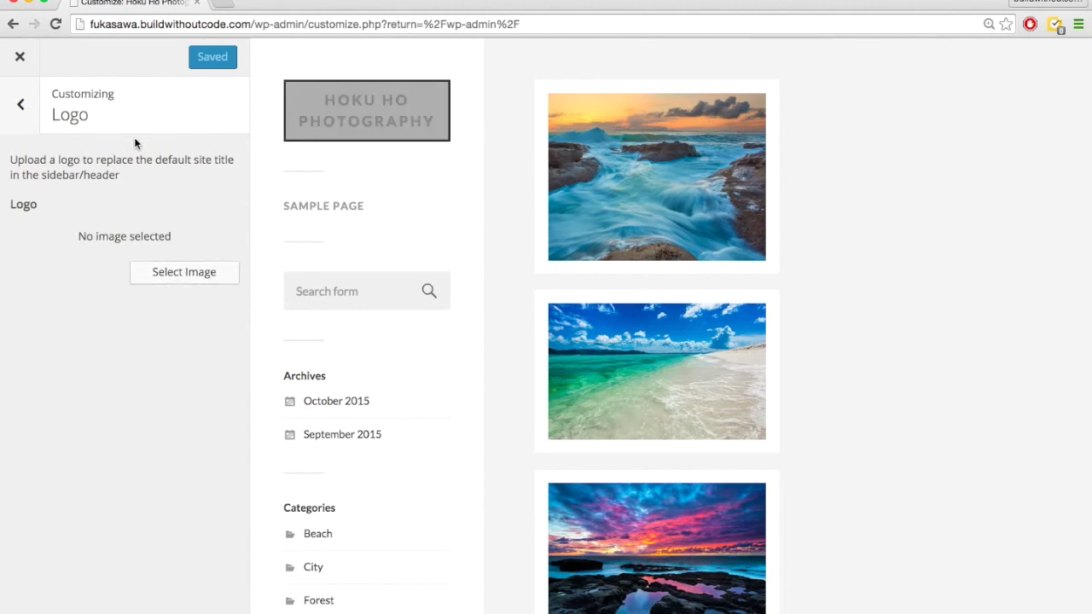
left_click(20, 57)
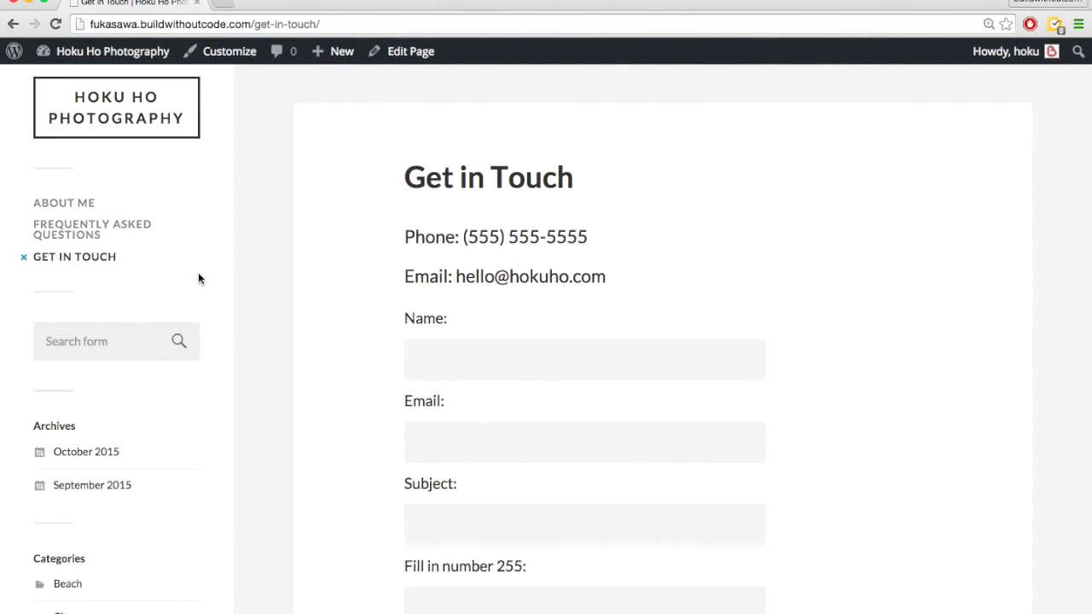
Examine the sidebar widgets on the published Get in Touch page, including Archives, Categories and Meta.
scroll(198, 278, "down", 3)
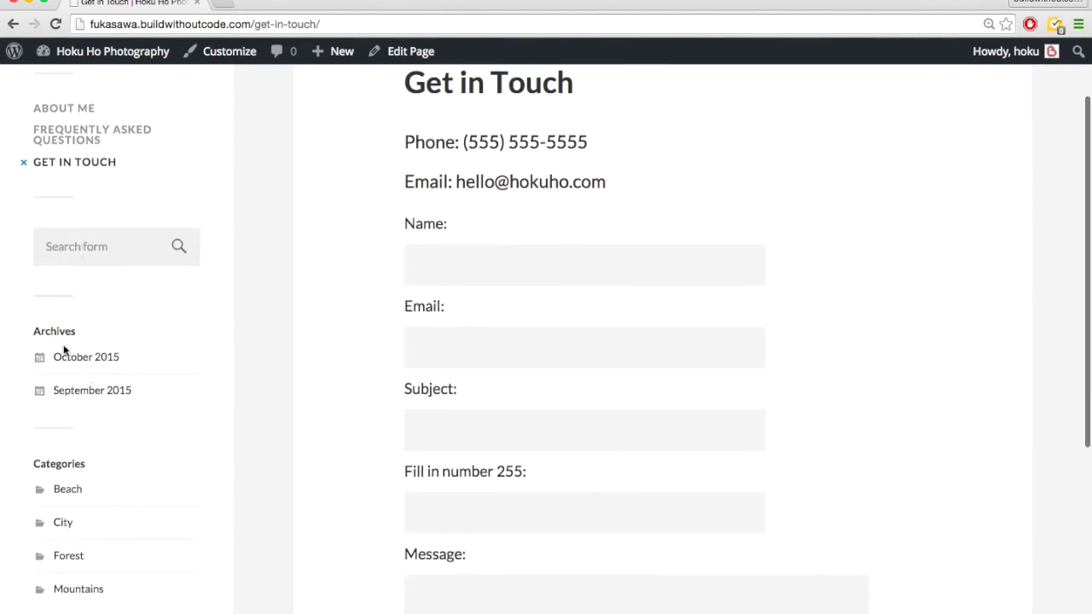
scroll(78, 405, "down", 7)
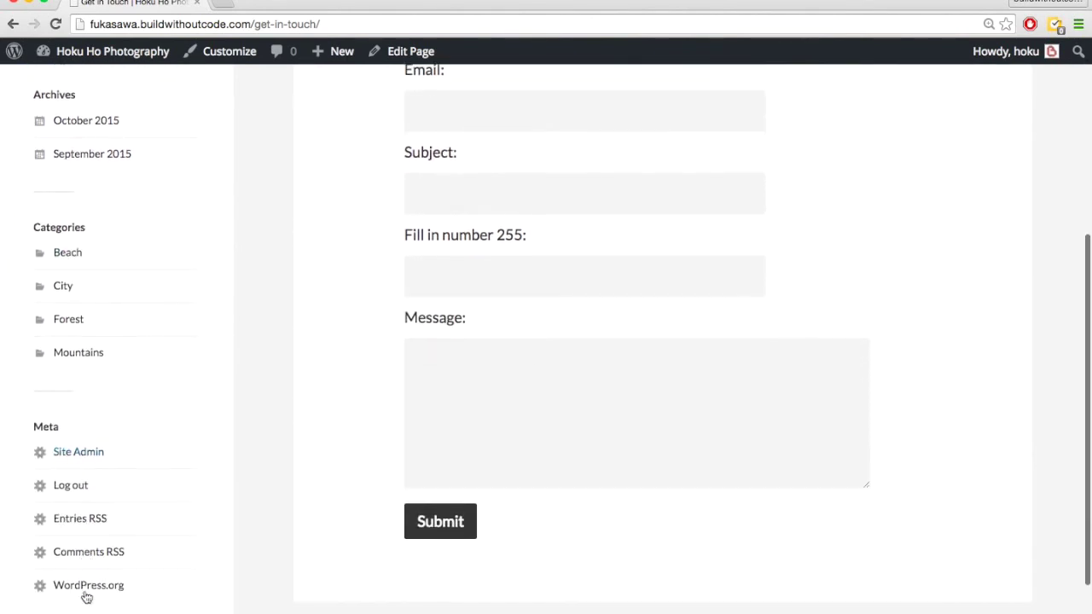
scroll(86, 597, "down", 2)
scroll(189, 393, "up", 10)
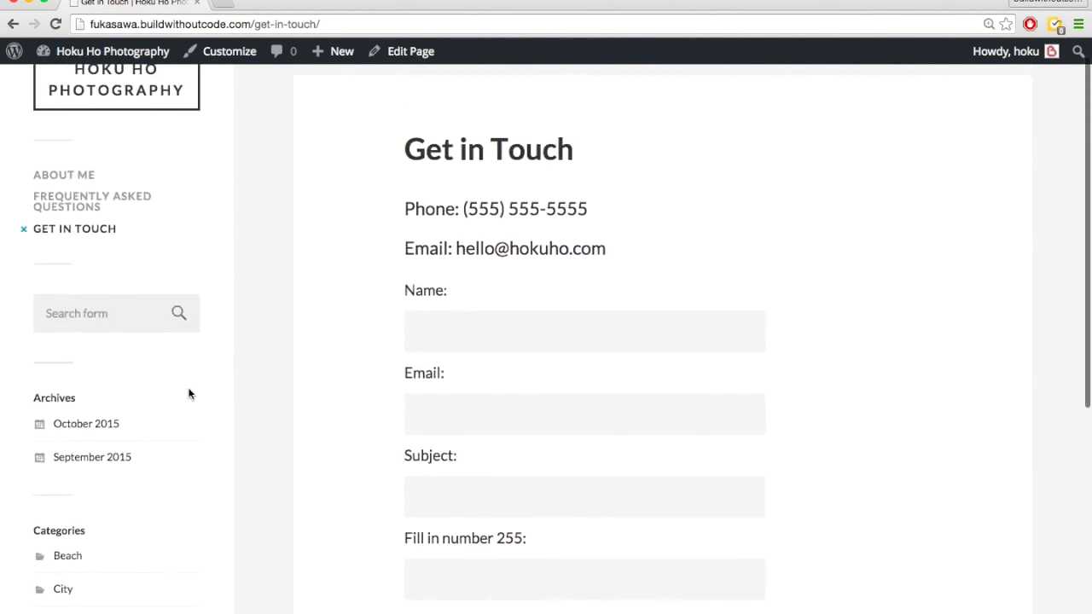
scroll(189, 393, "up", 1)
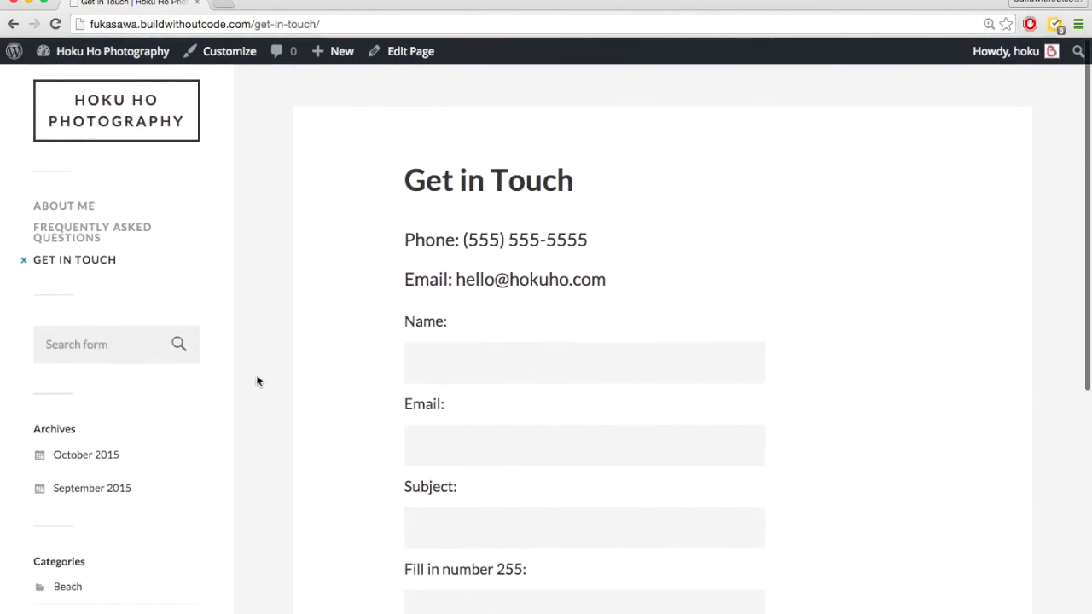
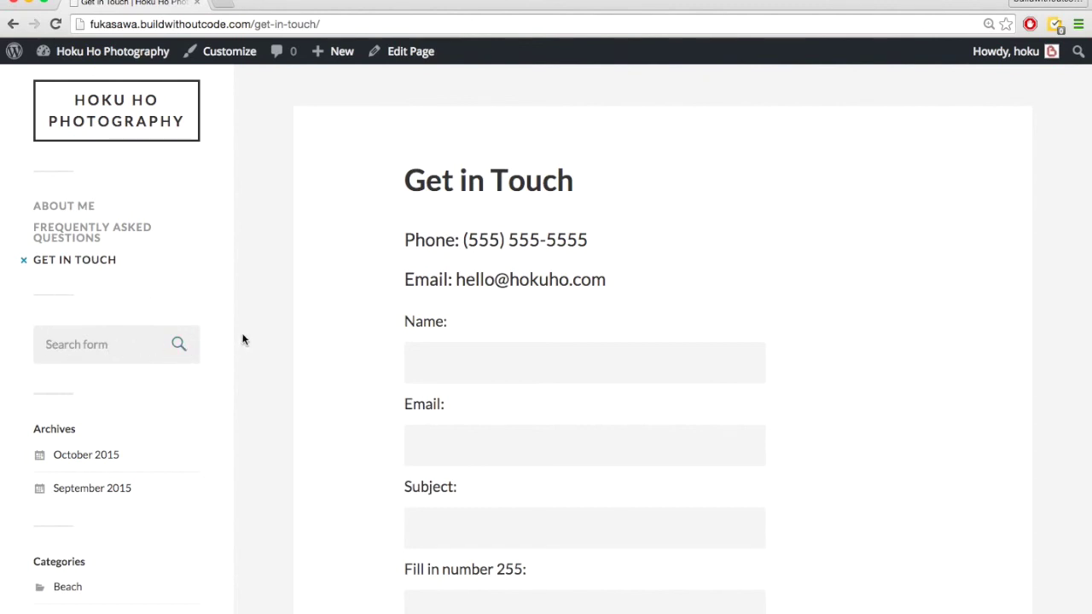
scroll(242, 340, "down", 5)
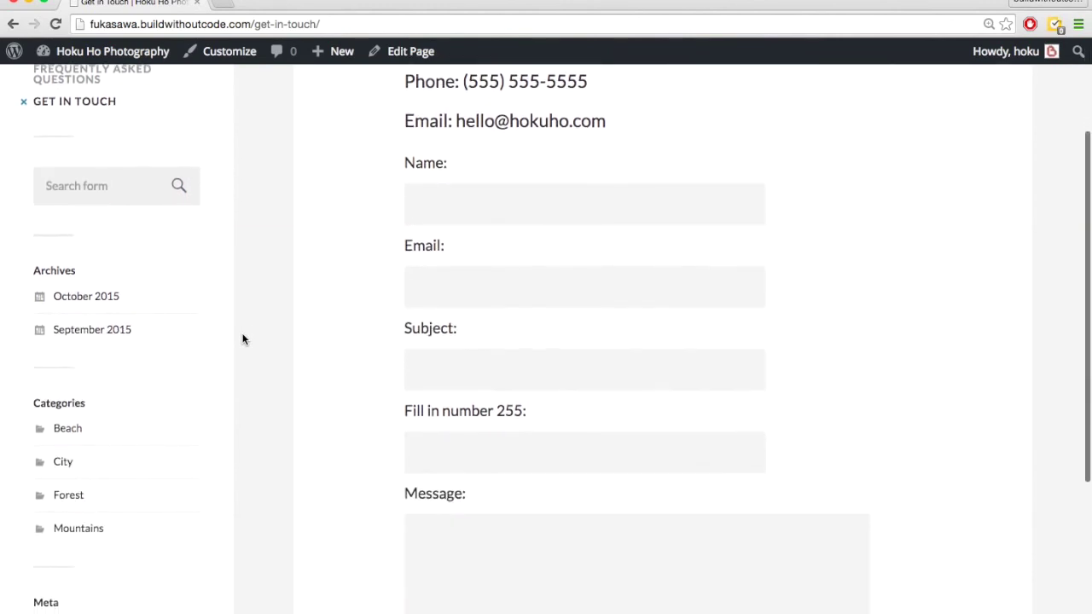
scroll(242, 339, "down", 1)
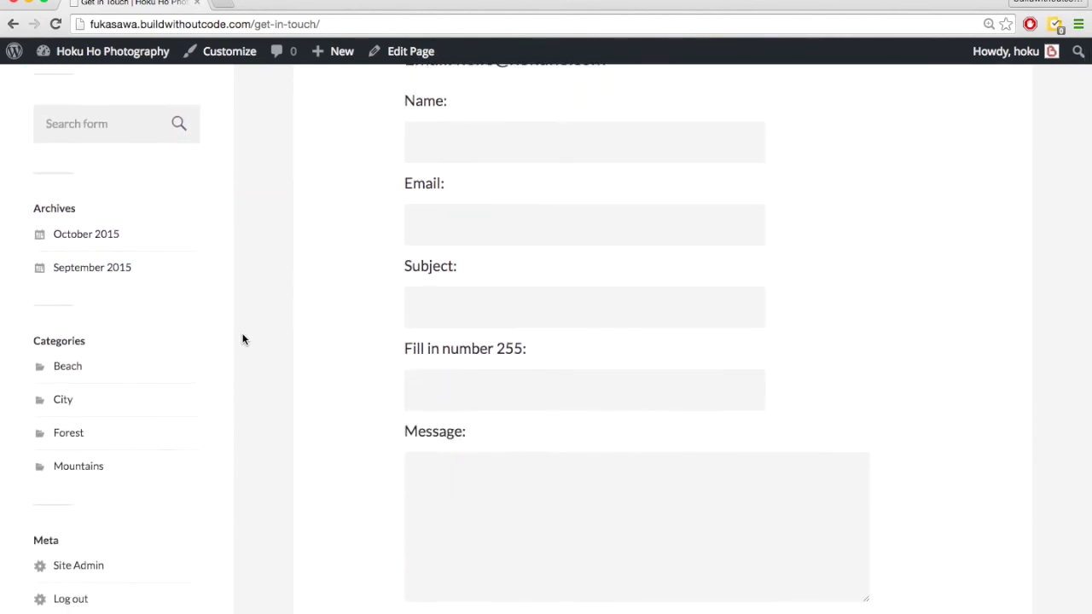
triple_click(57, 212)
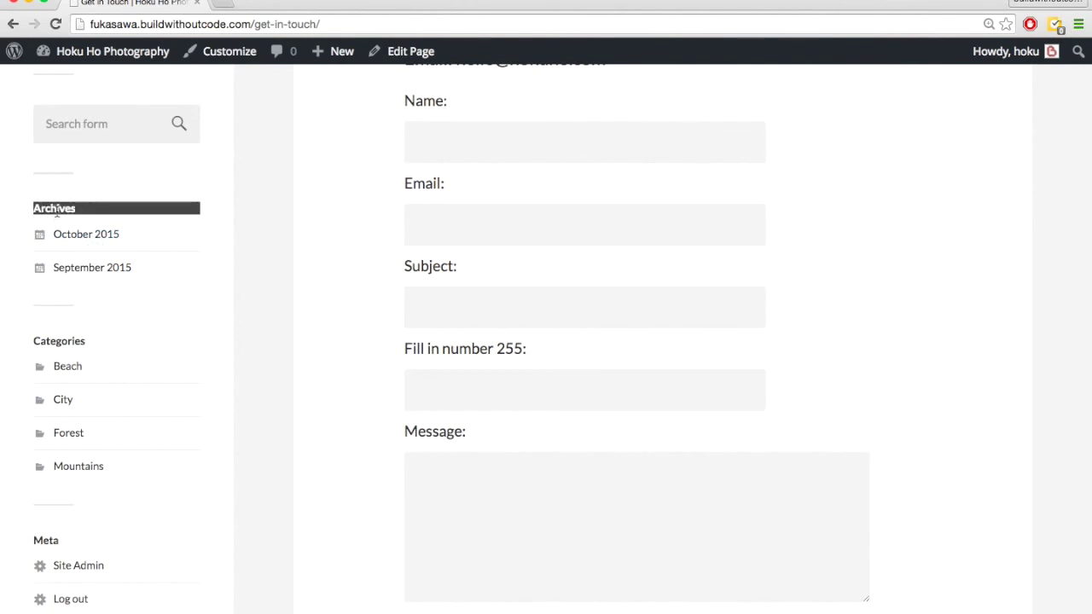
left_click(132, 213)
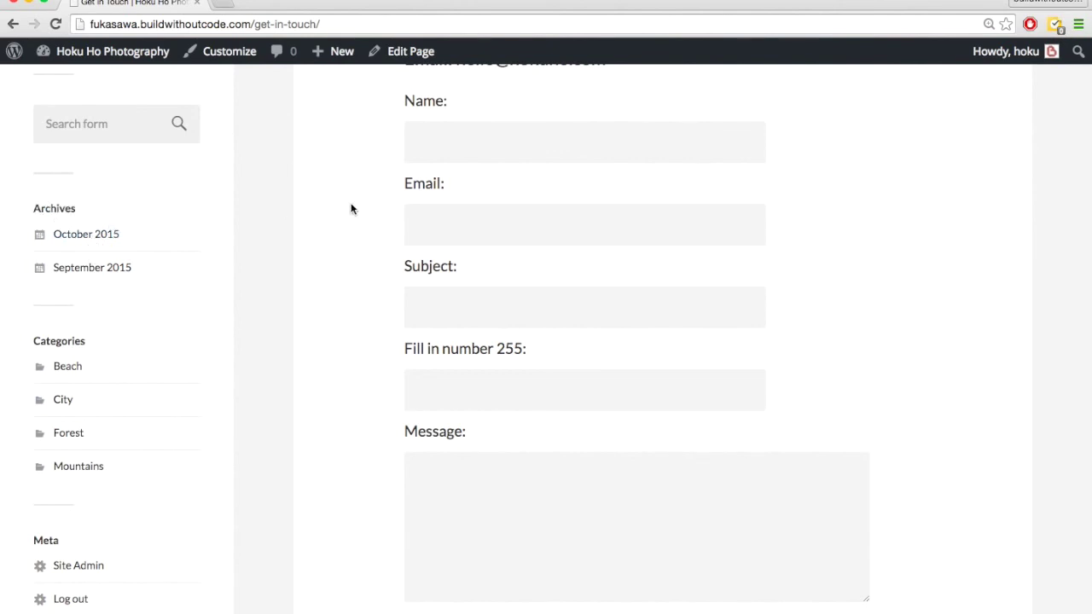
scroll(213, 163, "up", 3)
Return to the dashboard, open the Widgets screen and move the Search widget below Meta in the Sidebar area.
mouse_move(121, 58)
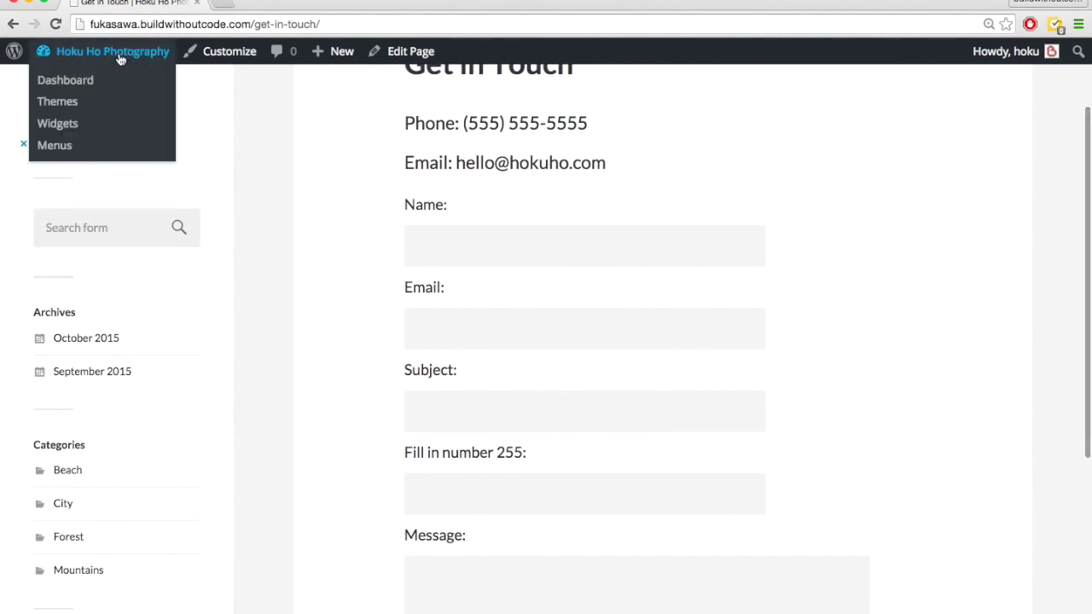
left_click(86, 79)
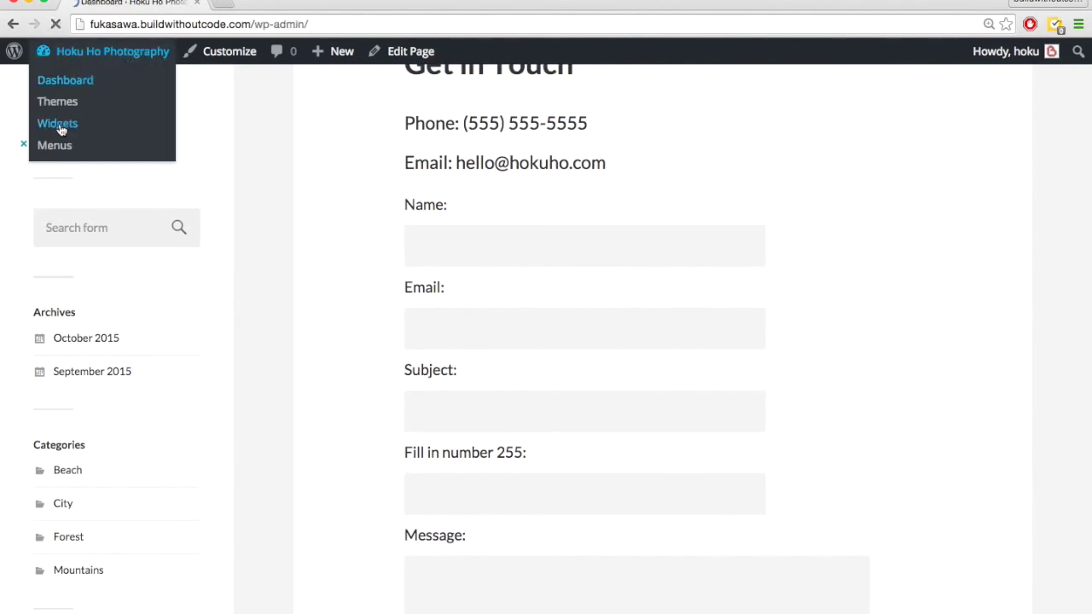
scroll(154, 201, "down", 1)
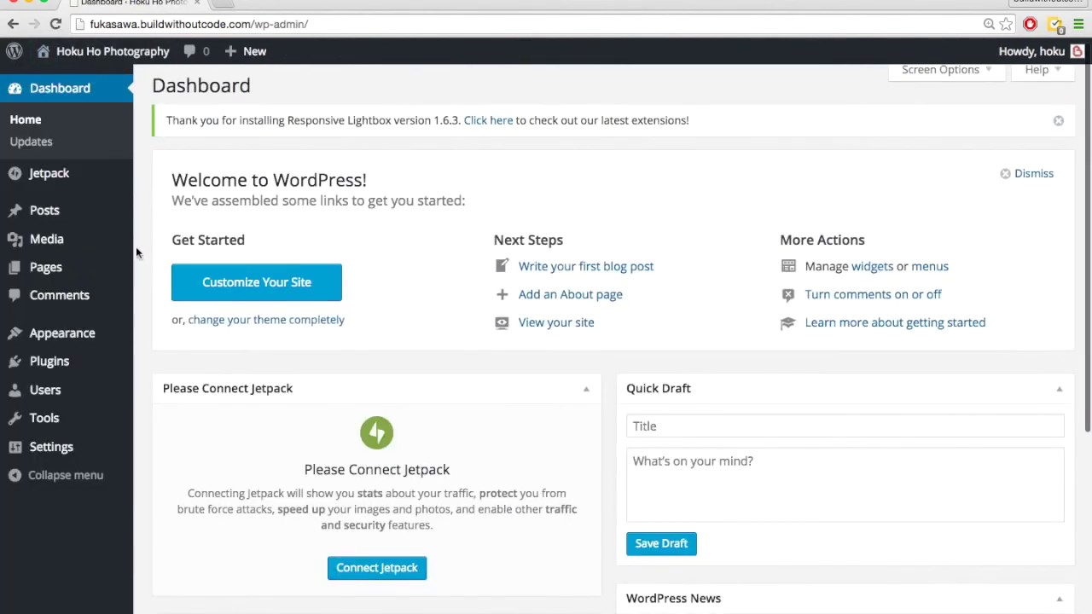
mouse_move(117, 348)
left_click(159, 381)
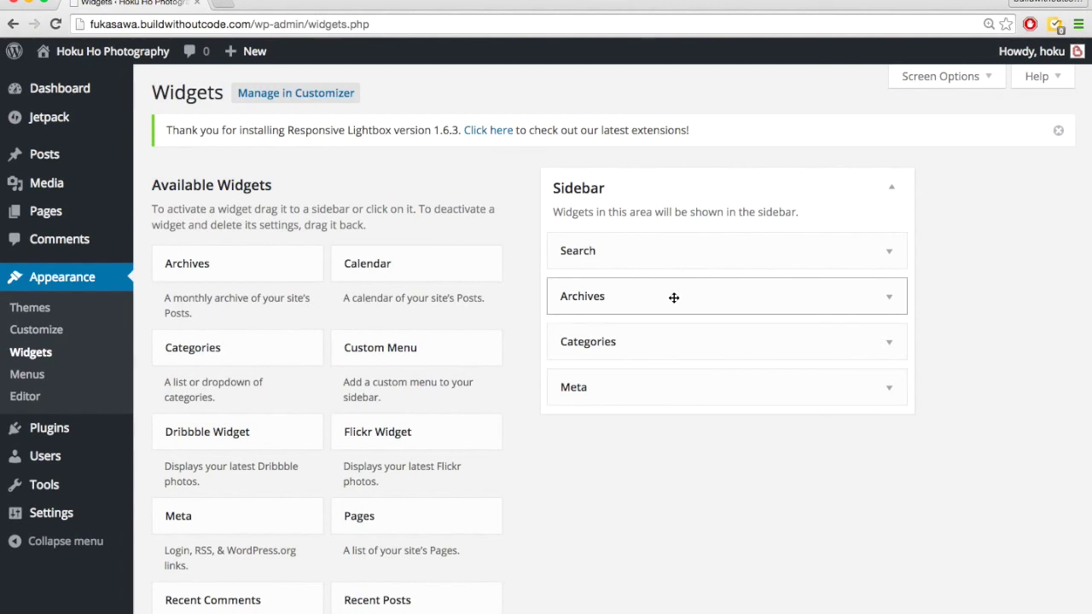
left_click_drag(673, 256, 673, 397)
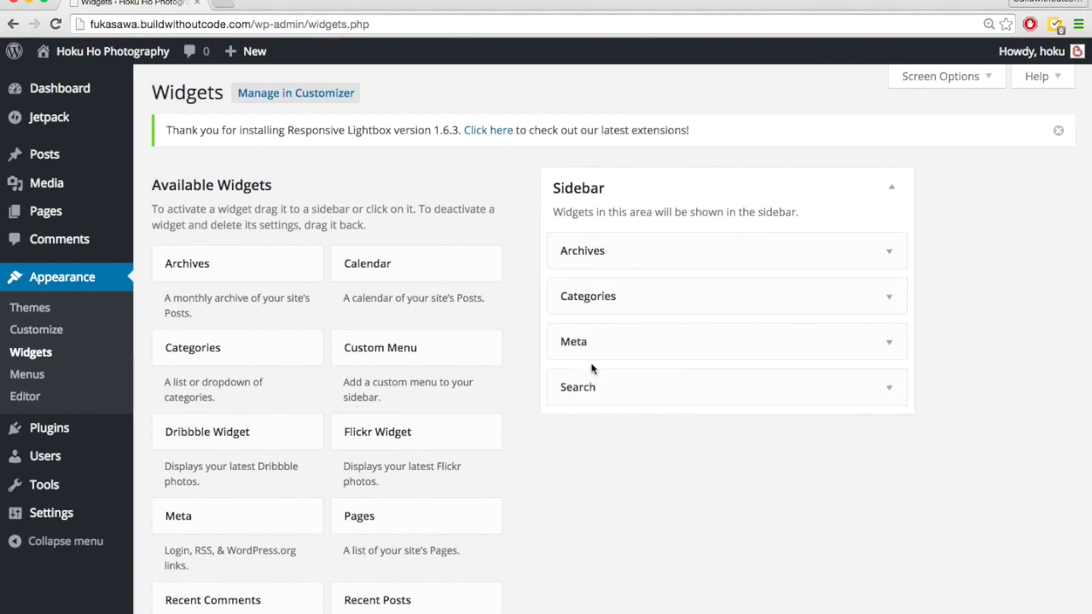
Inspect the title option of the Meta widget in the Sidebar area and collapse its settings.
scroll(600, 417, "down", 1)
scroll(596, 437, "down", 1)
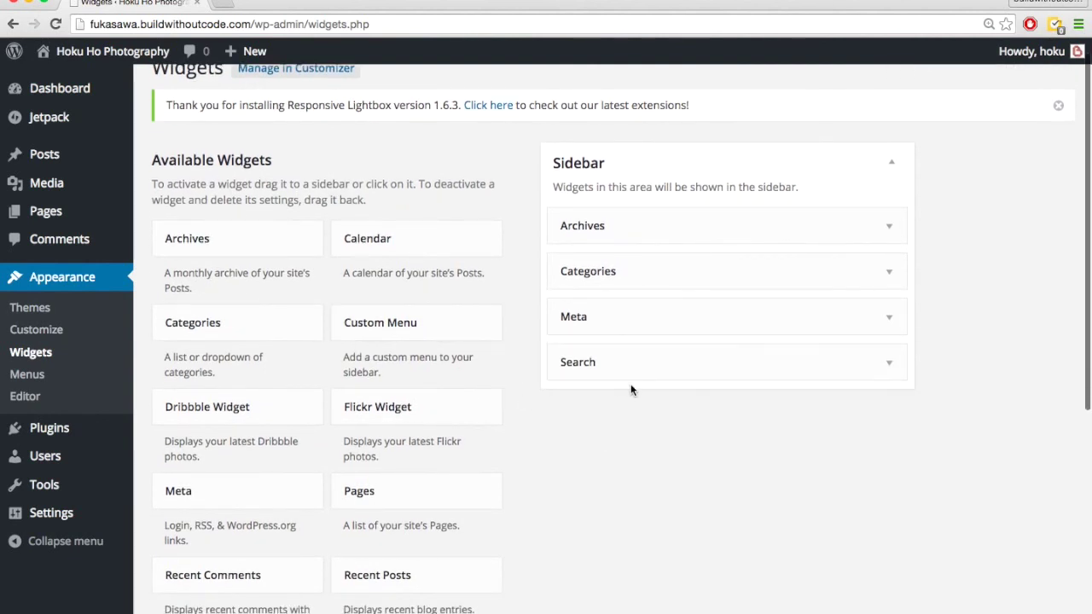
scroll(633, 359, "down", 1)
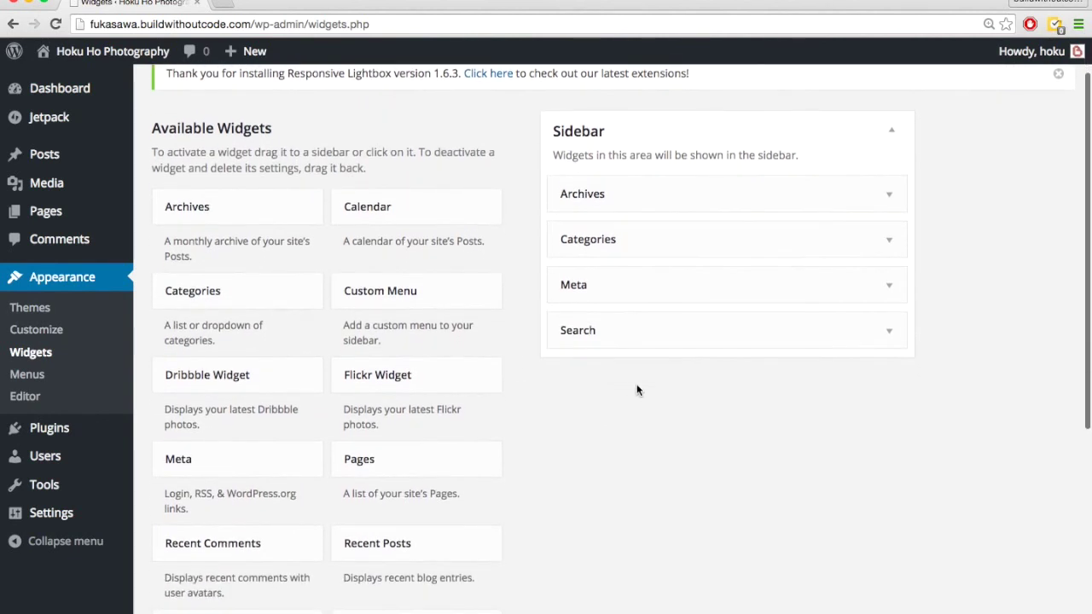
left_click(889, 287)
left_click(739, 340)
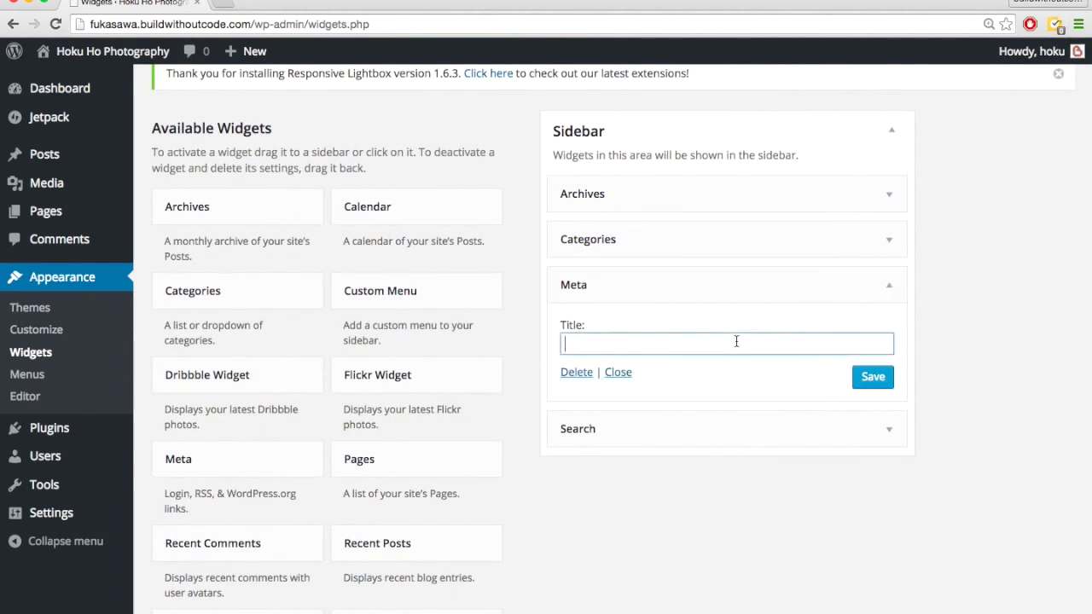
left_click(891, 288)
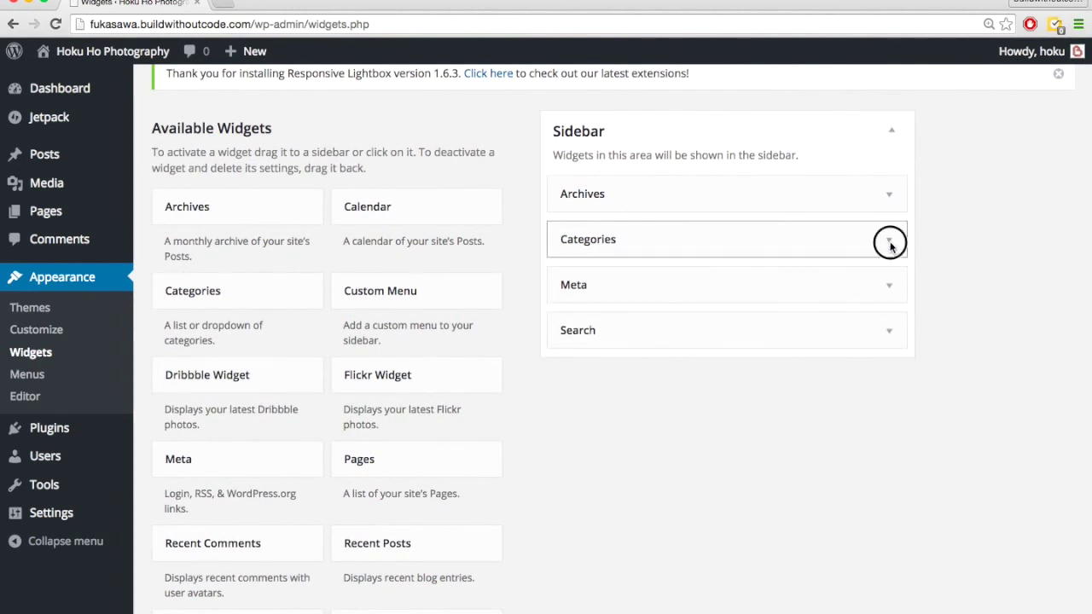
Check the Categories widget's options, and remove the Archives and Meta widgets from the Sidebar area.
left_click(890, 245)
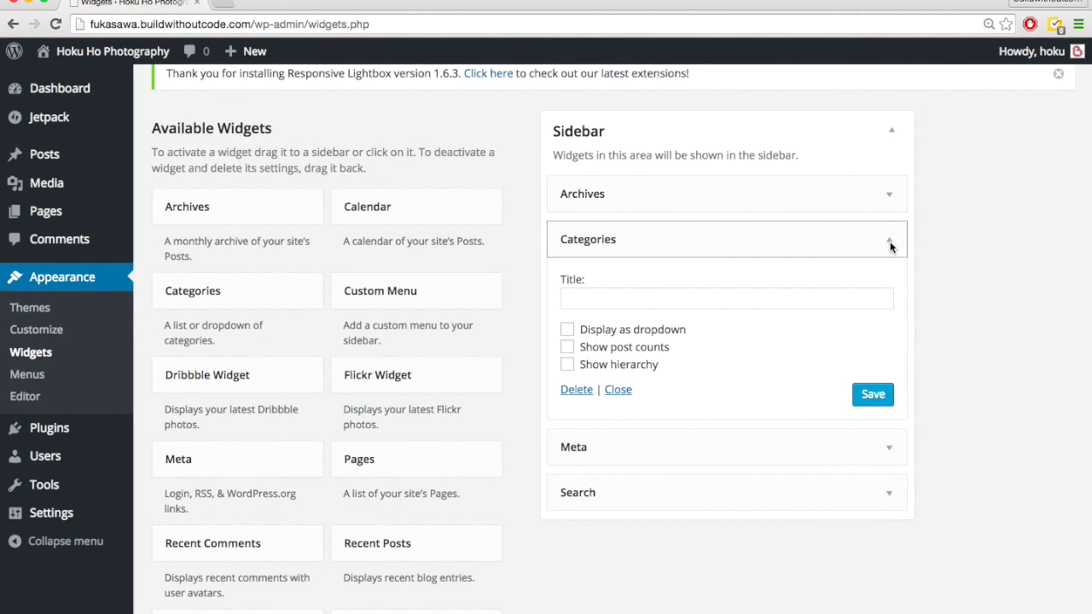
left_click(890, 245)
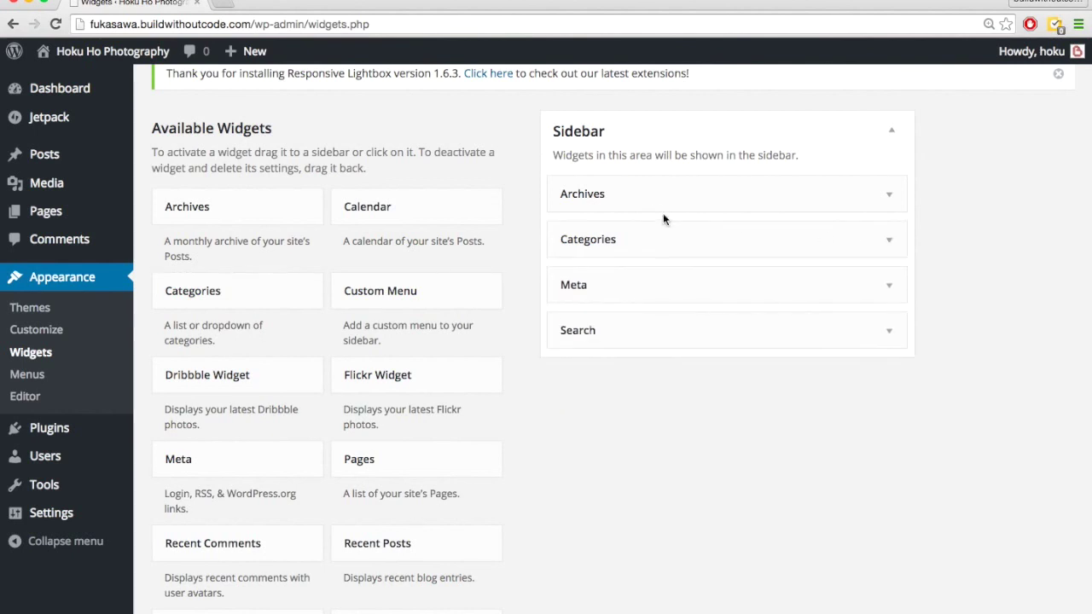
left_click_drag(603, 201, 292, 273)
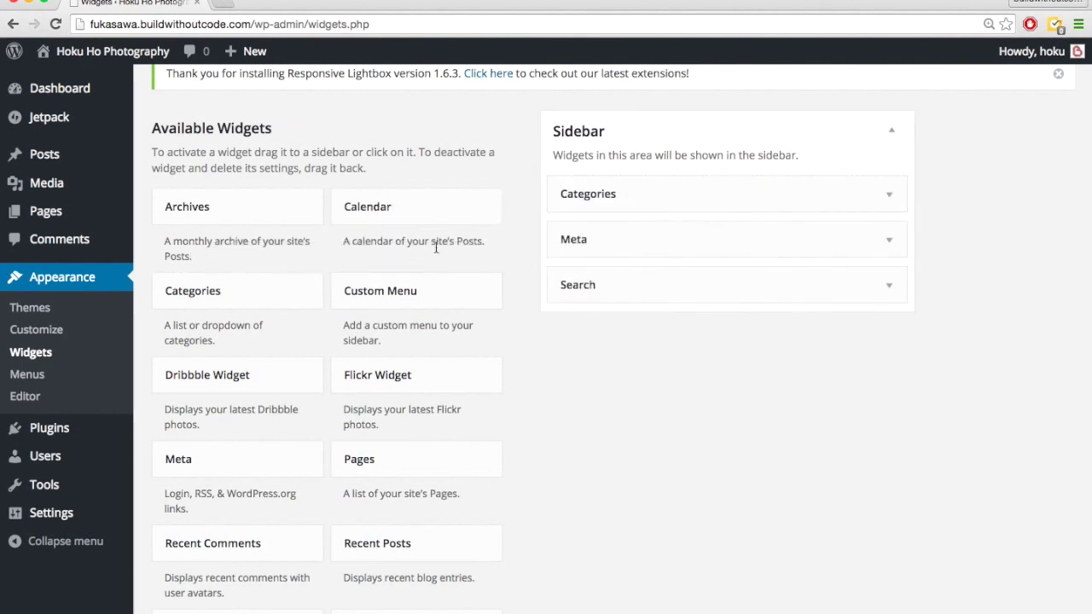
left_click_drag(663, 237, 475, 295)
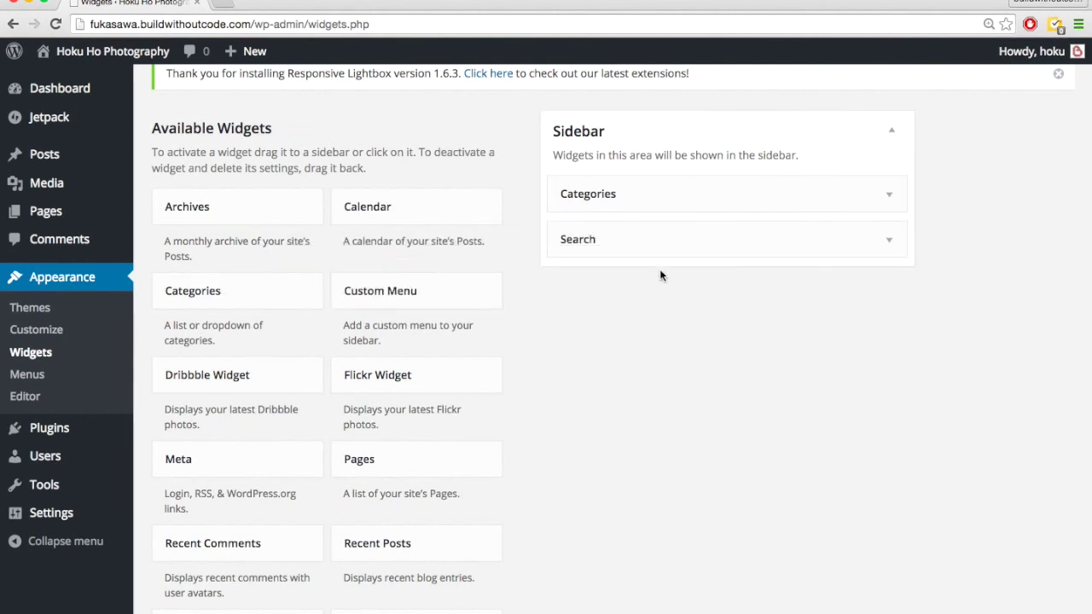
Visit the published site and browse the City, Forest and Beach category pages from the sidebar's Categories list.
mouse_move(112, 58)
left_click(58, 79)
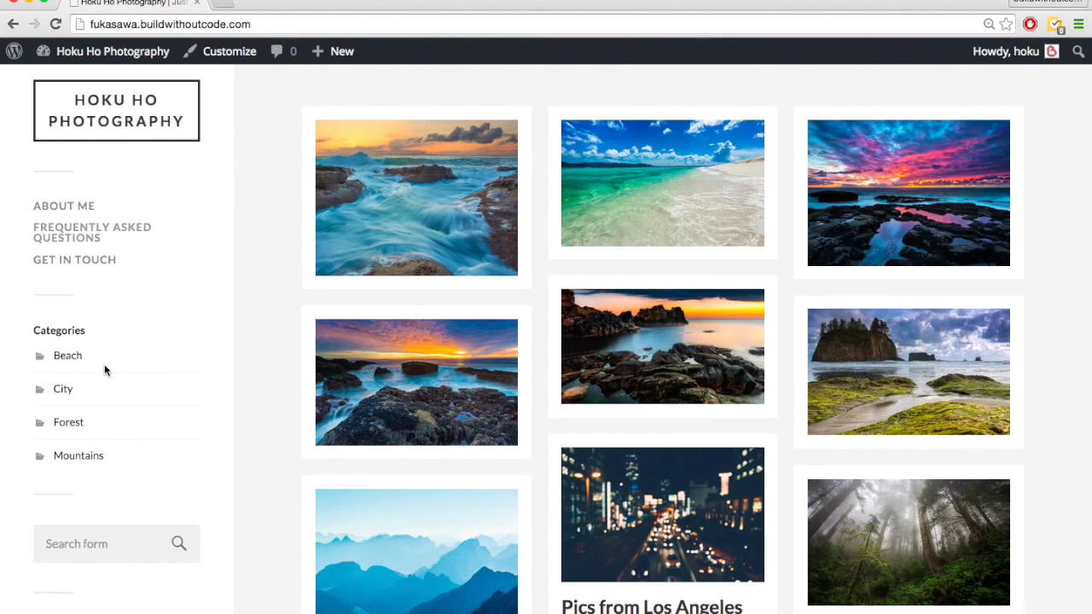
left_click(62, 393)
left_click(67, 421)
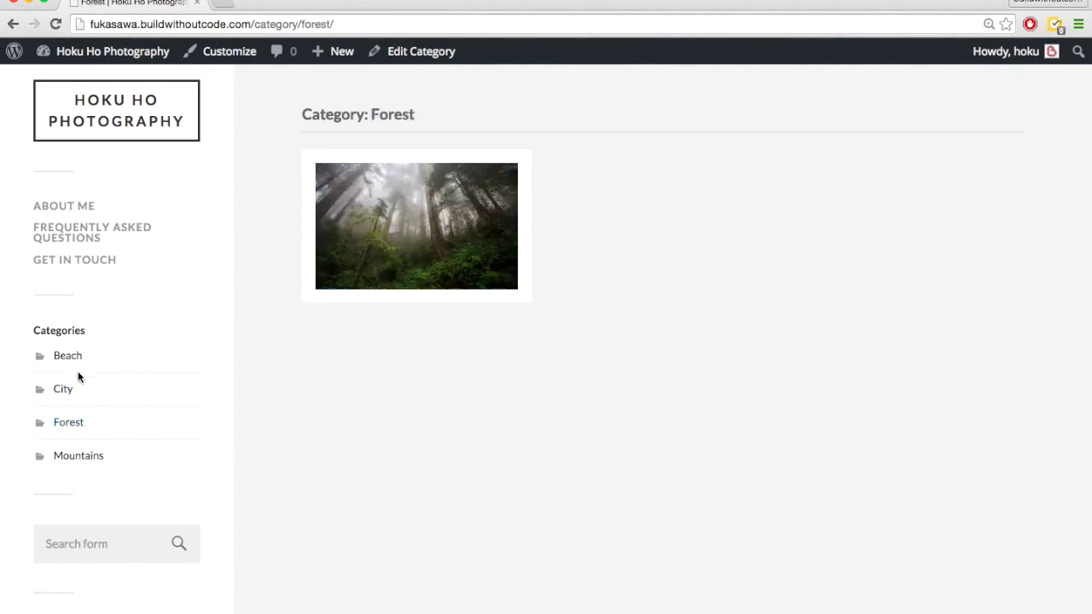
left_click(68, 356)
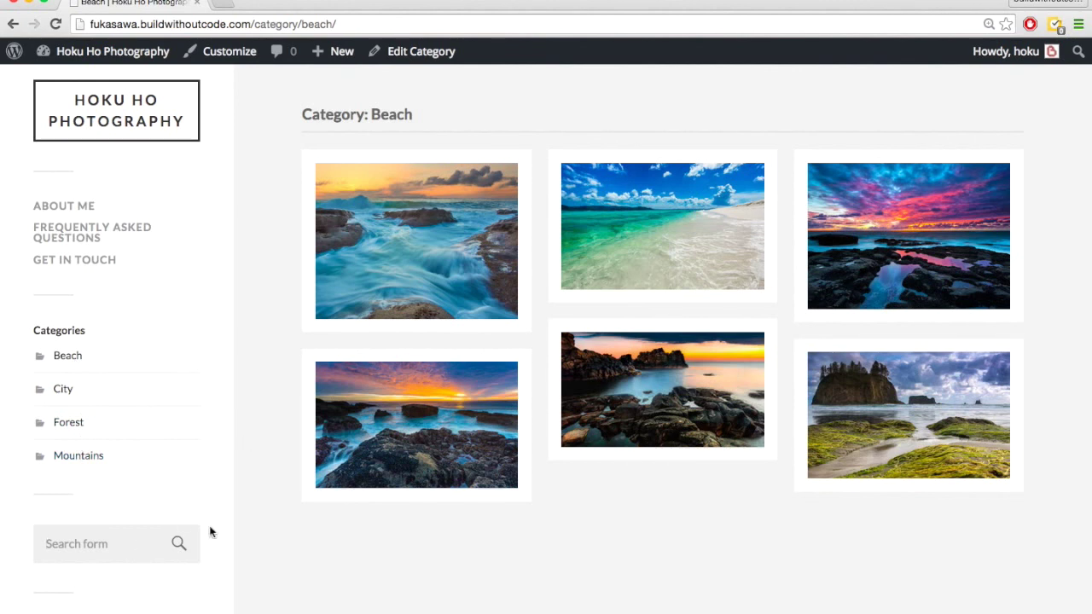
Search the published site for Los Angeles with the sidebar's search form.
scroll(210, 529, "down", 2)
left_click(125, 601)
left_click_drag(125, 600, 5, 539)
left_click(300, 543)
scroll(265, 502, "up", 1)
scroll(265, 507, "up", 1)
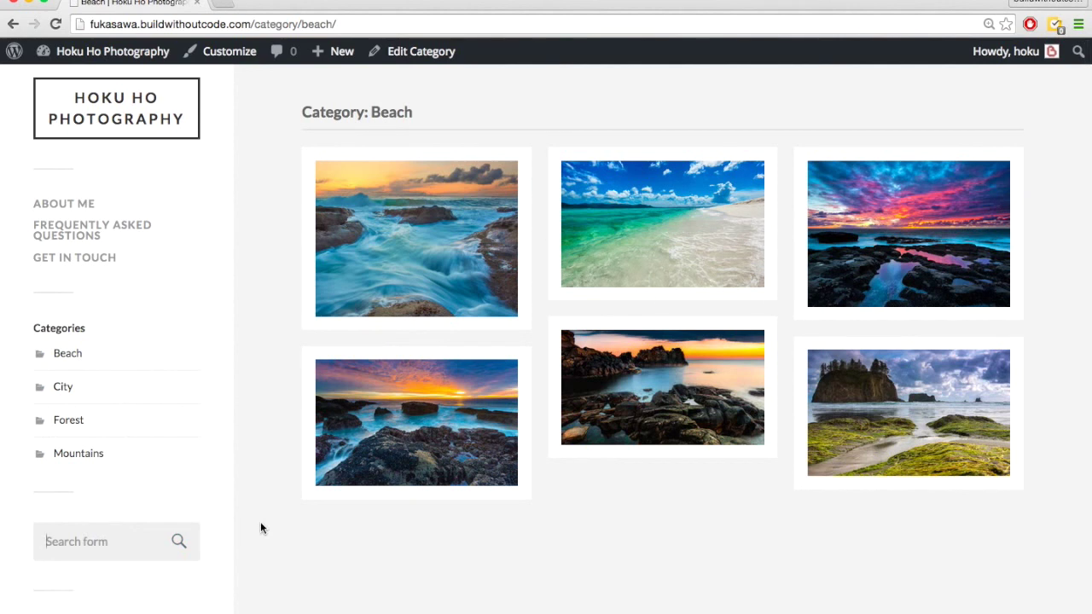
type("los angleles")
key("Return")
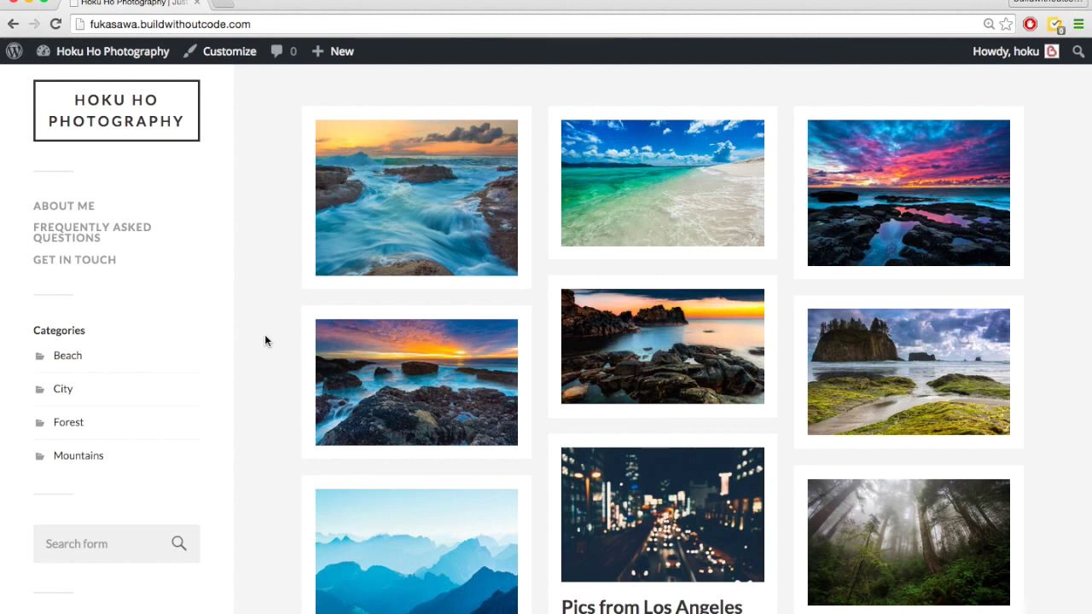
Return to the dashboard, find the Call&Book Mobile Bar plugin among the new plugins, and install and activate it.
left_click(123, 62)
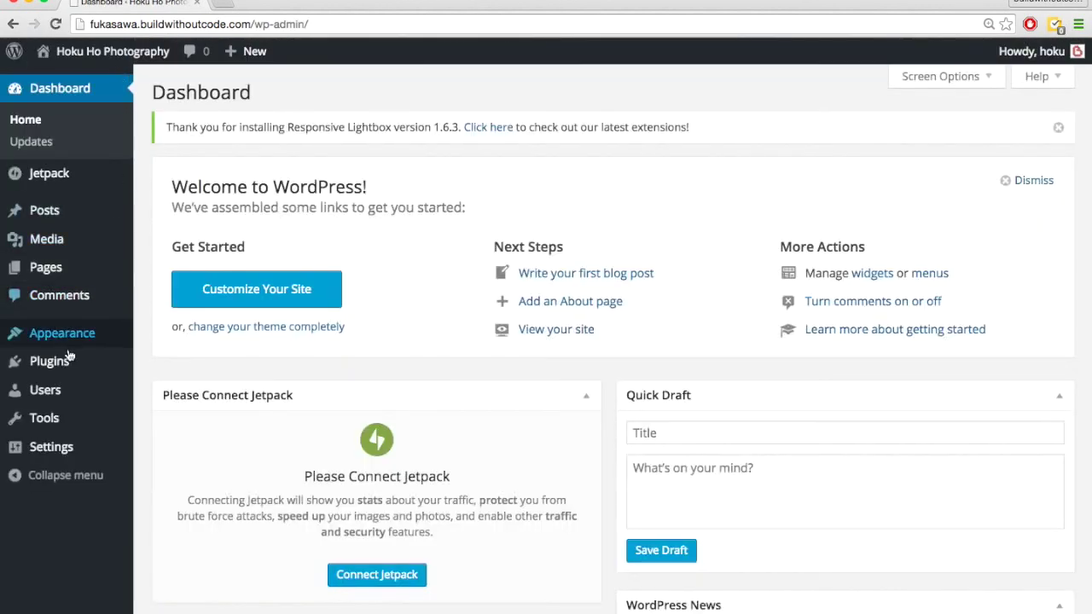
mouse_move(65, 363)
left_click(183, 390)
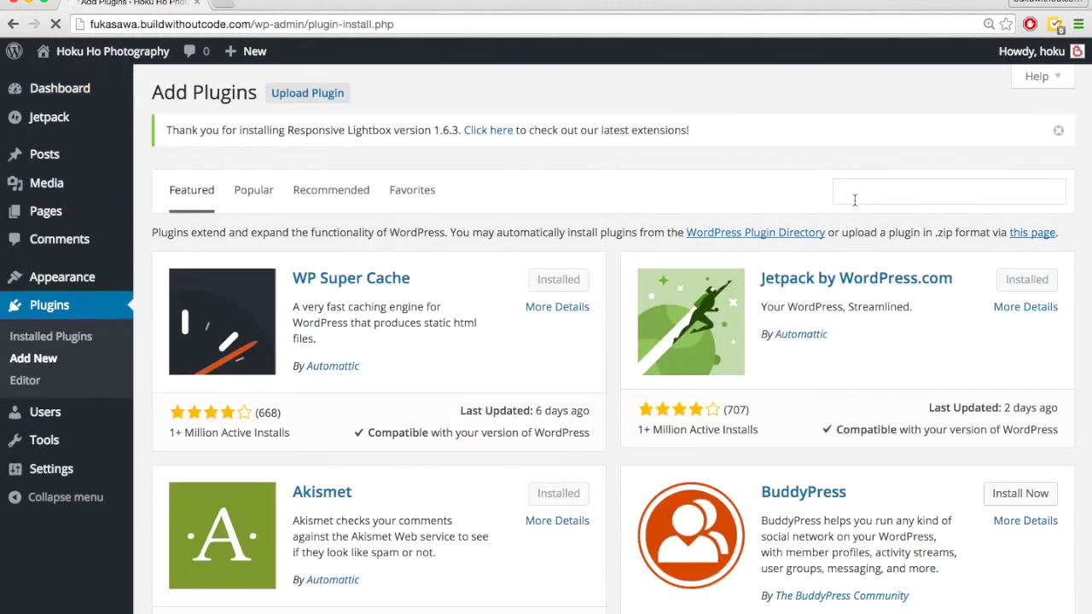
left_click(862, 192)
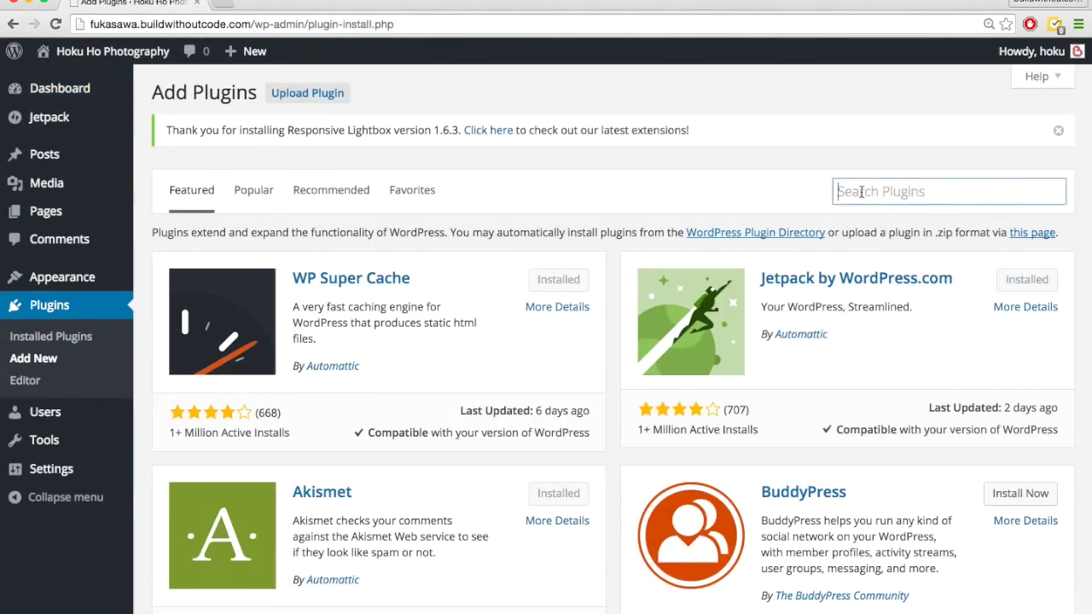
type("Call&Book Mobile Bar")
key("Return")
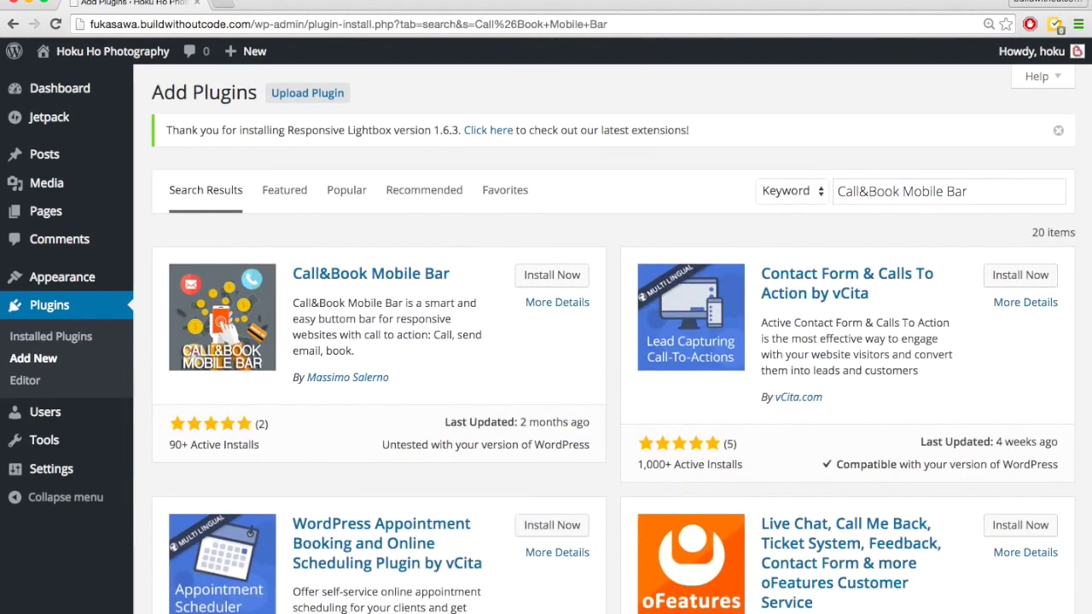
left_click(567, 277)
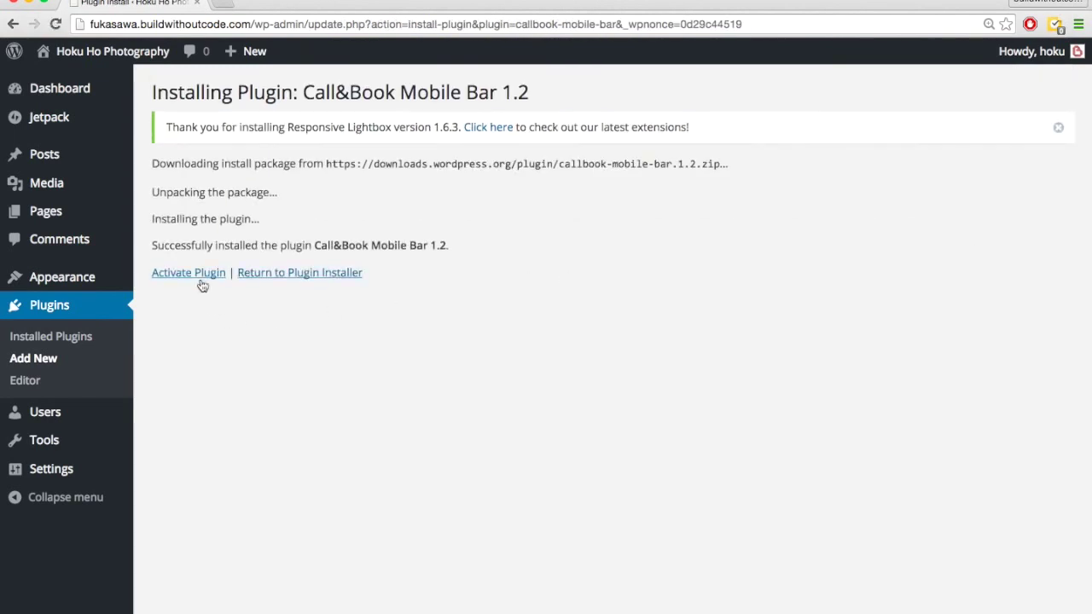
left_click(200, 279)
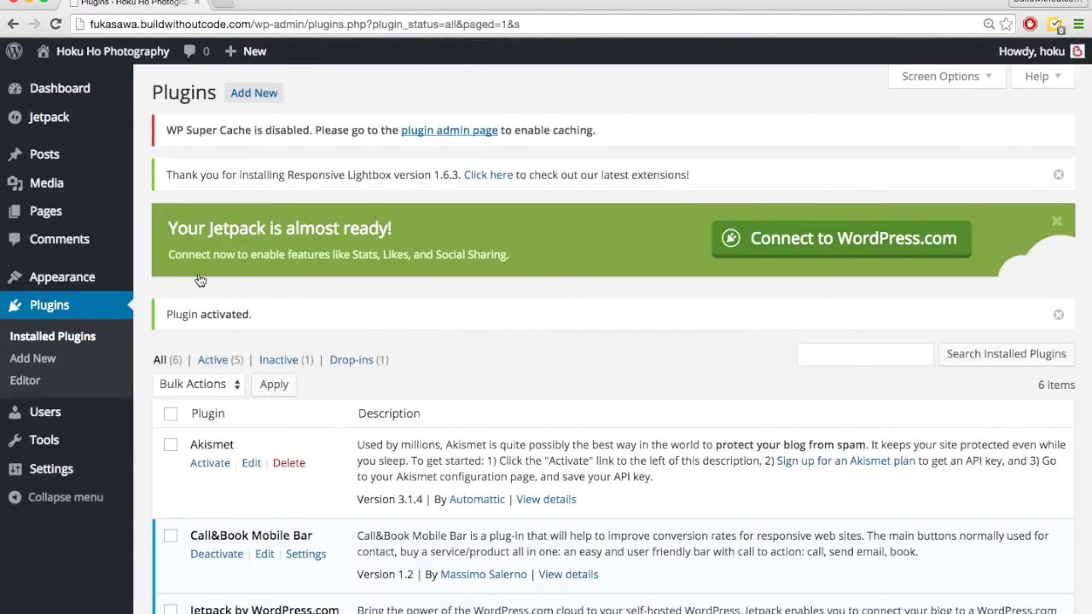
Open the Call & Book Mobile Bar settings and enter the telephone number, including its country code, for the call button.
scroll(332, 314, "down", 3)
scroll(332, 314, "down", 3)
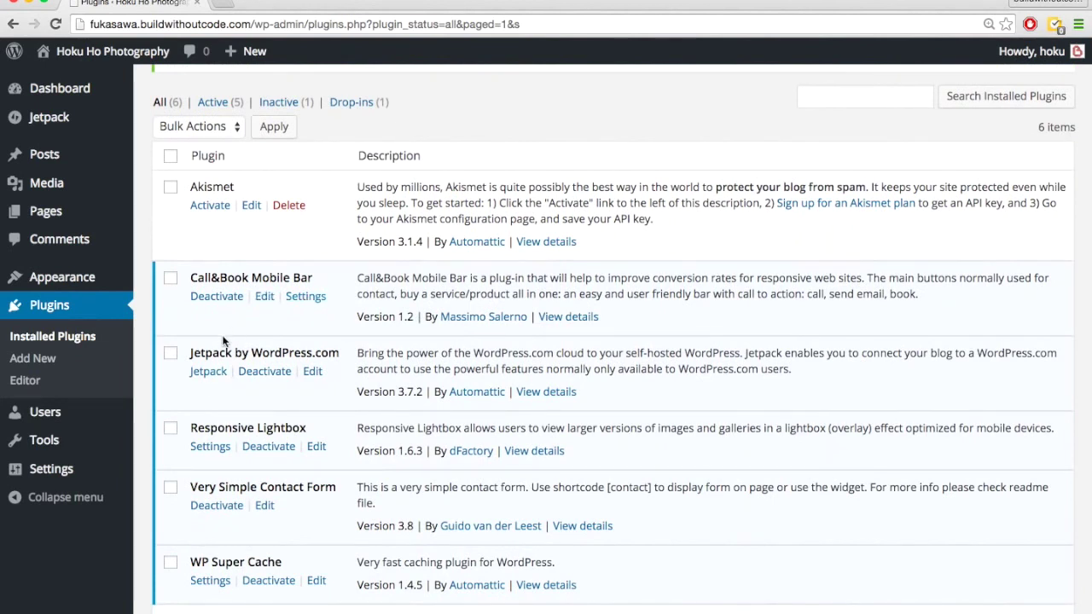
mouse_move(66, 471)
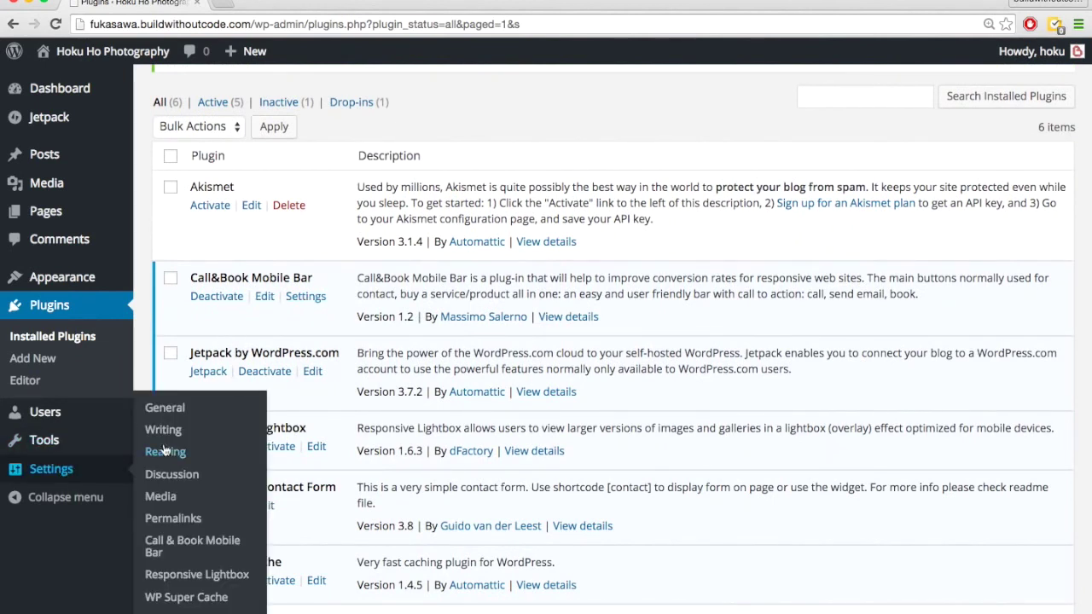
left_click(173, 546)
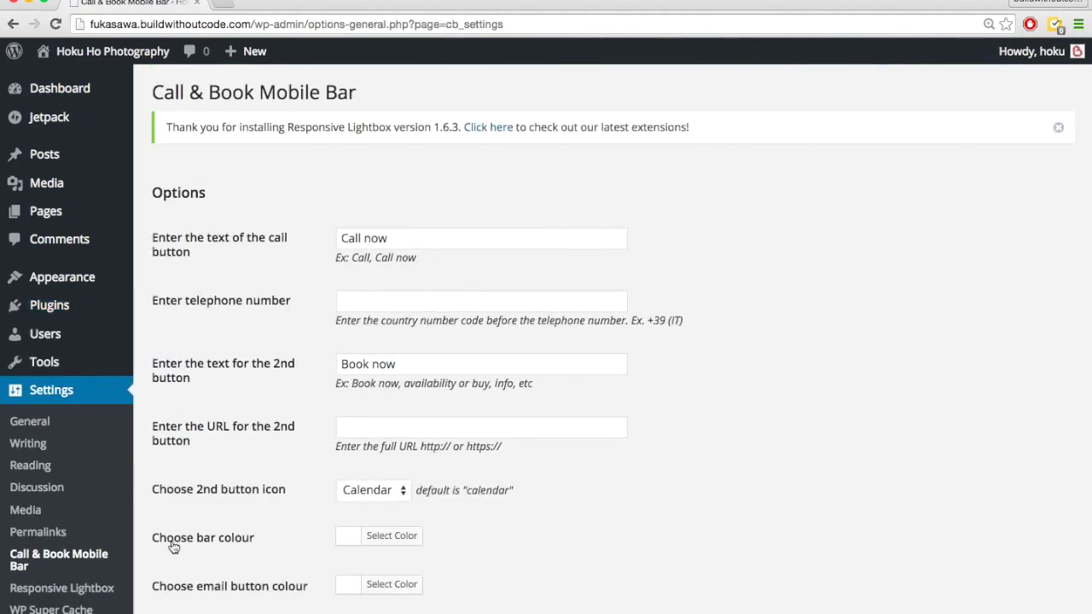
scroll(283, 395, "down", 1)
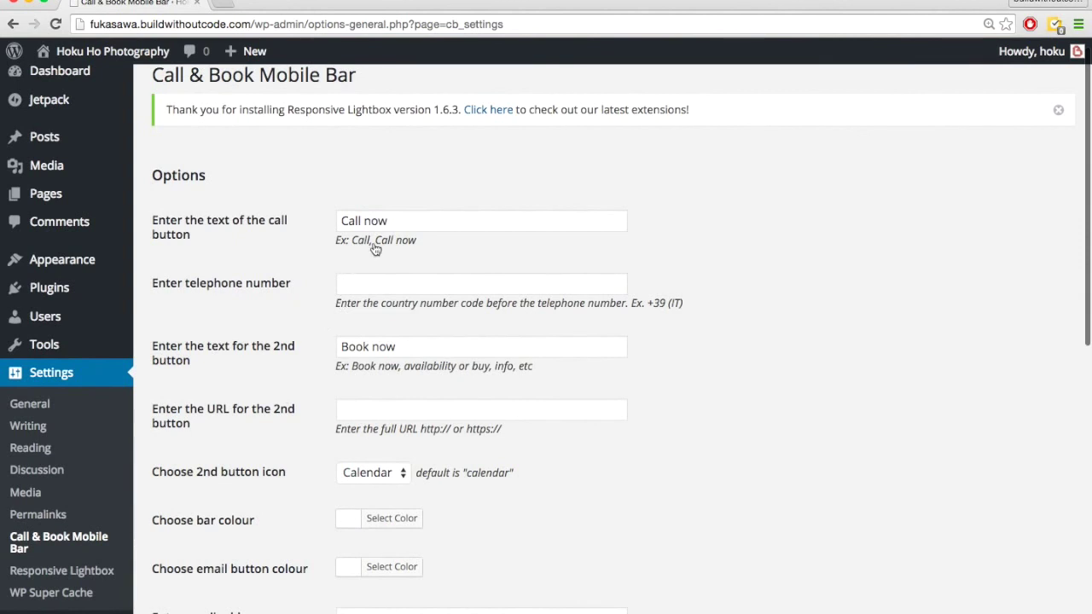
left_click(368, 284)
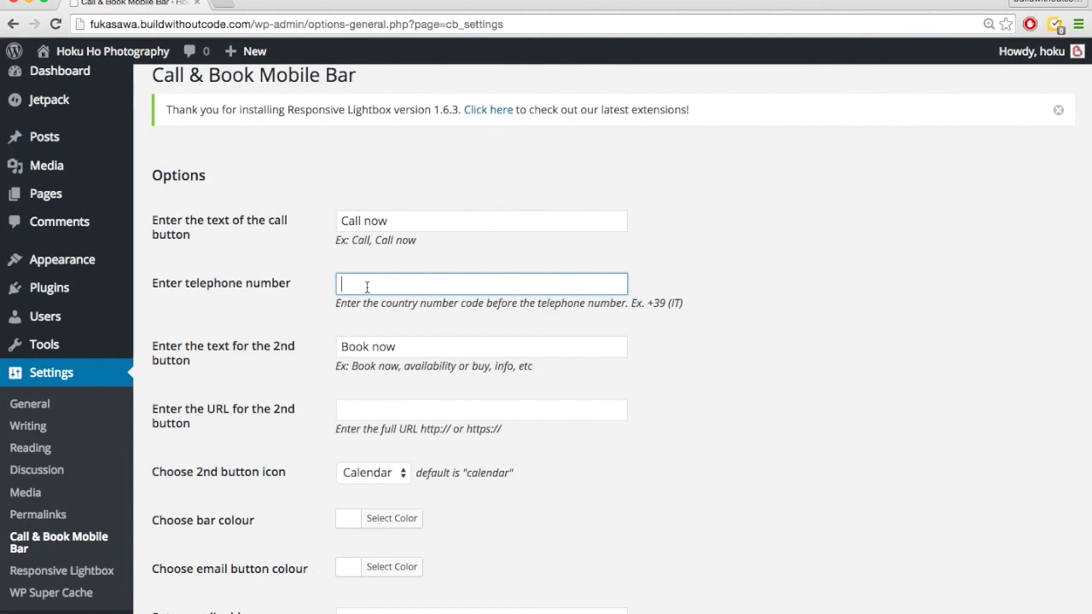
key("Down")
type("1555555555")
key("Tab")
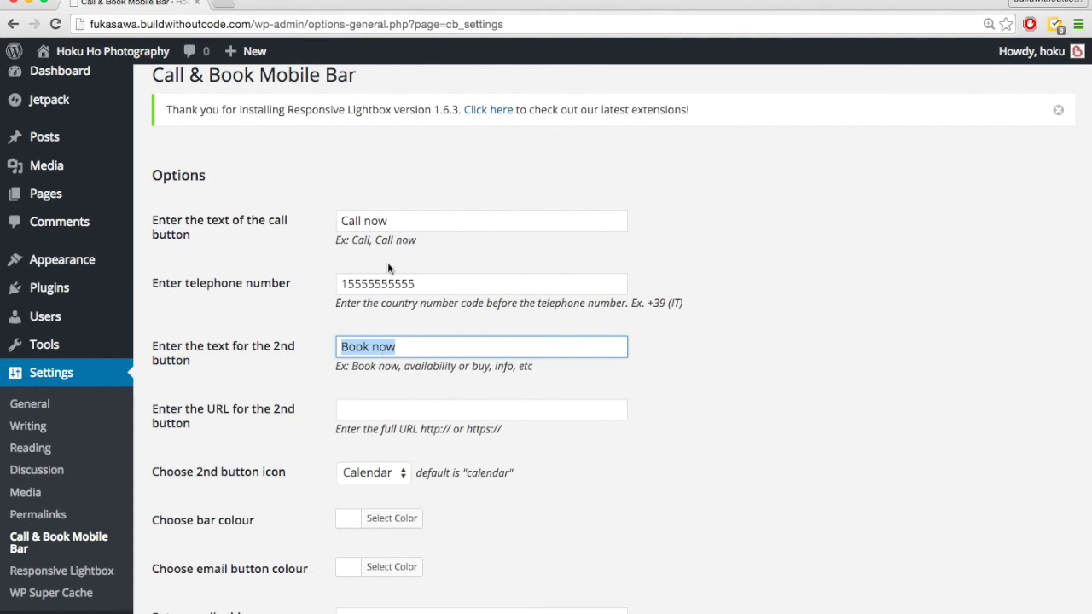
double_click(404, 288)
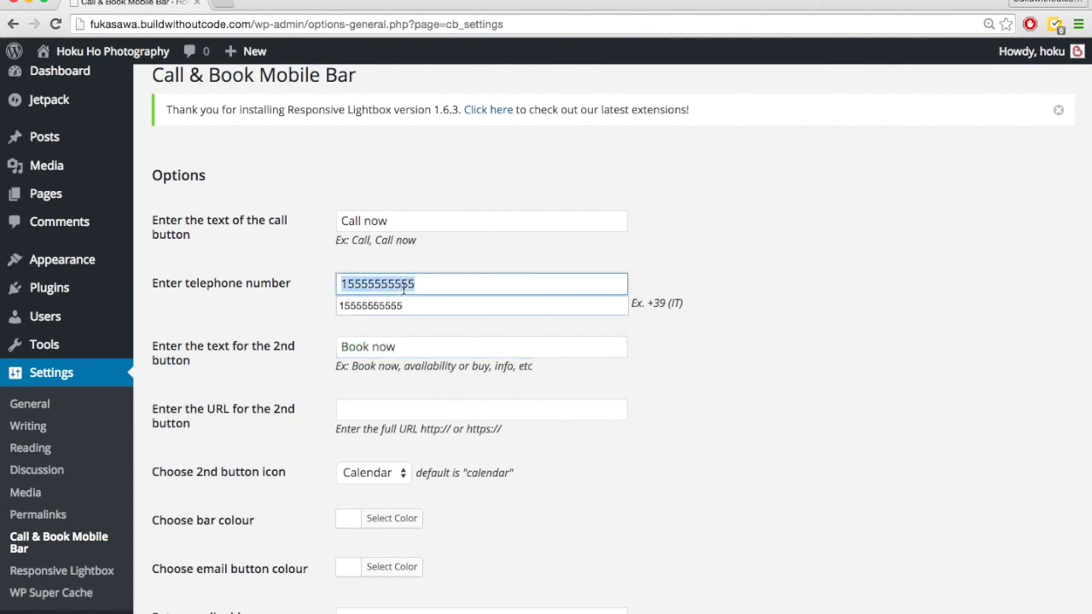
left_click(440, 248)
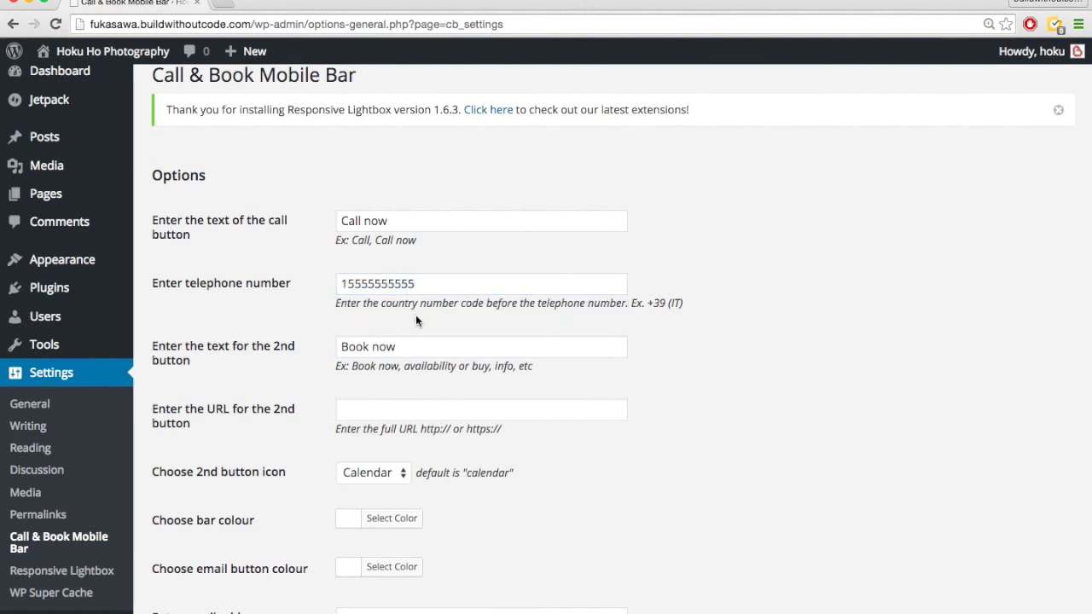
Set the text for the mobile bar's second button to FAQs.
double_click(394, 343)
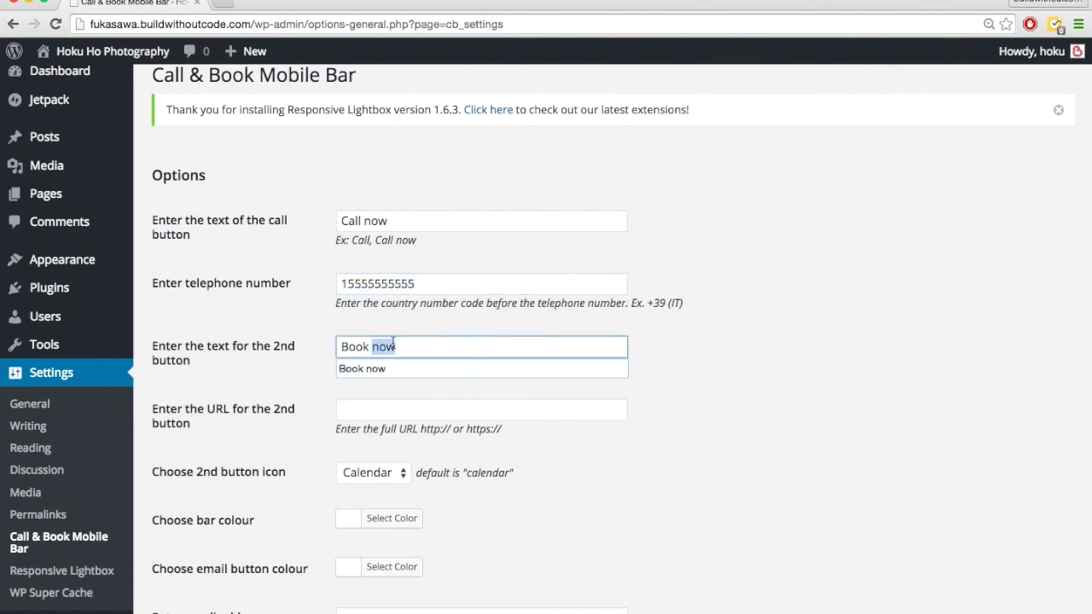
left_click(411, 346)
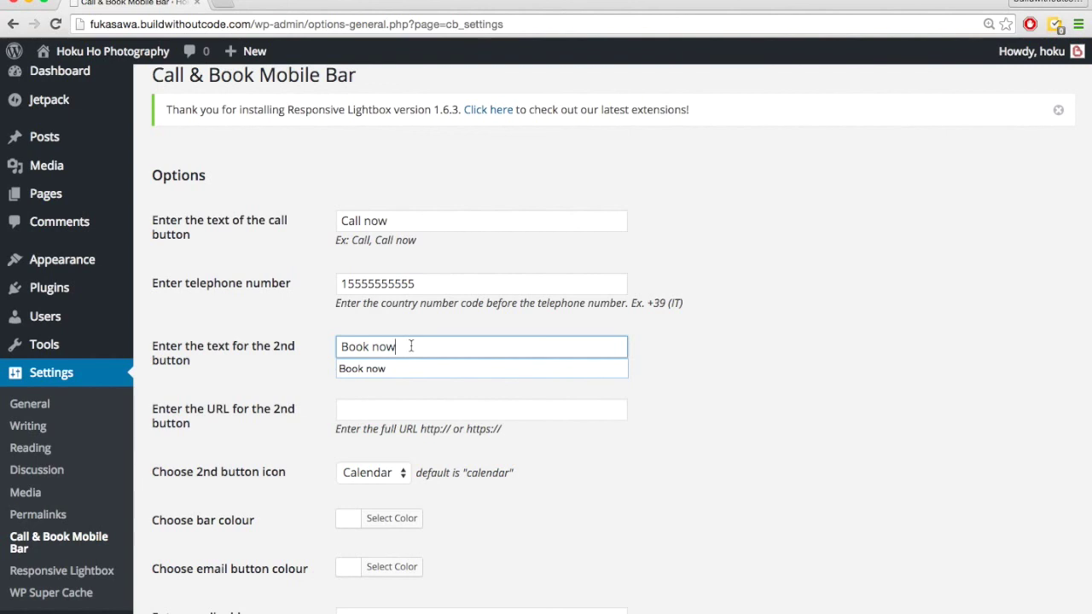
triple_click(410, 345)
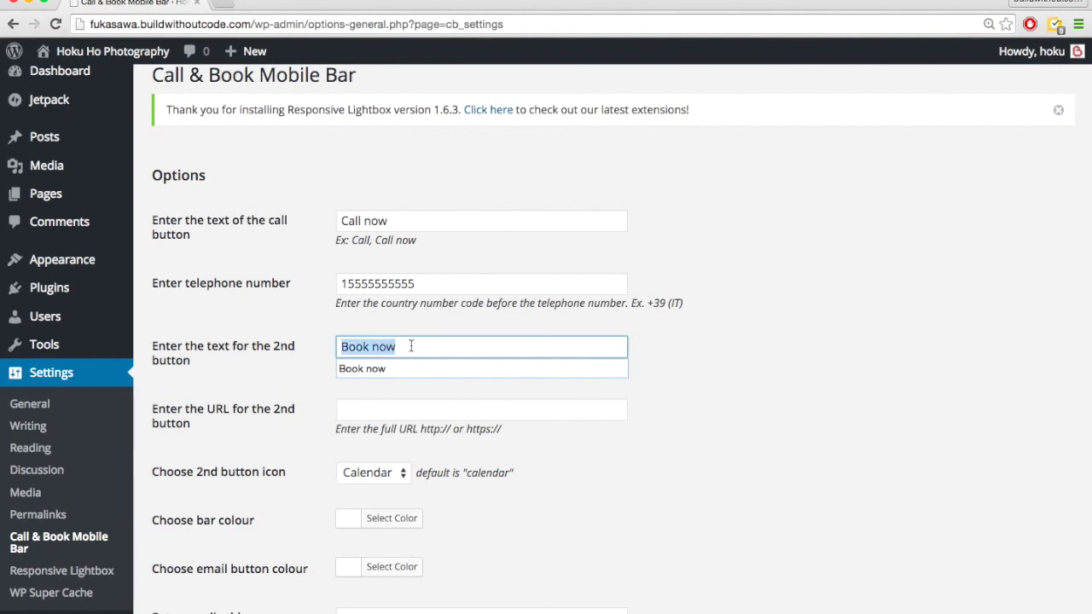
type("FAQS")
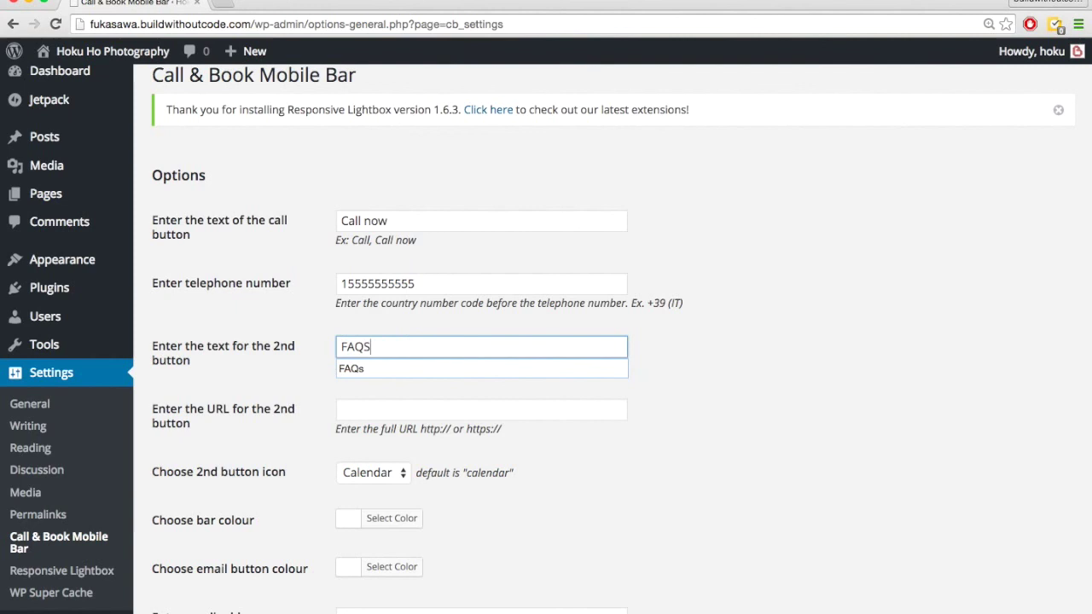
key("BackSpace")
type("s")
left_click(666, 339)
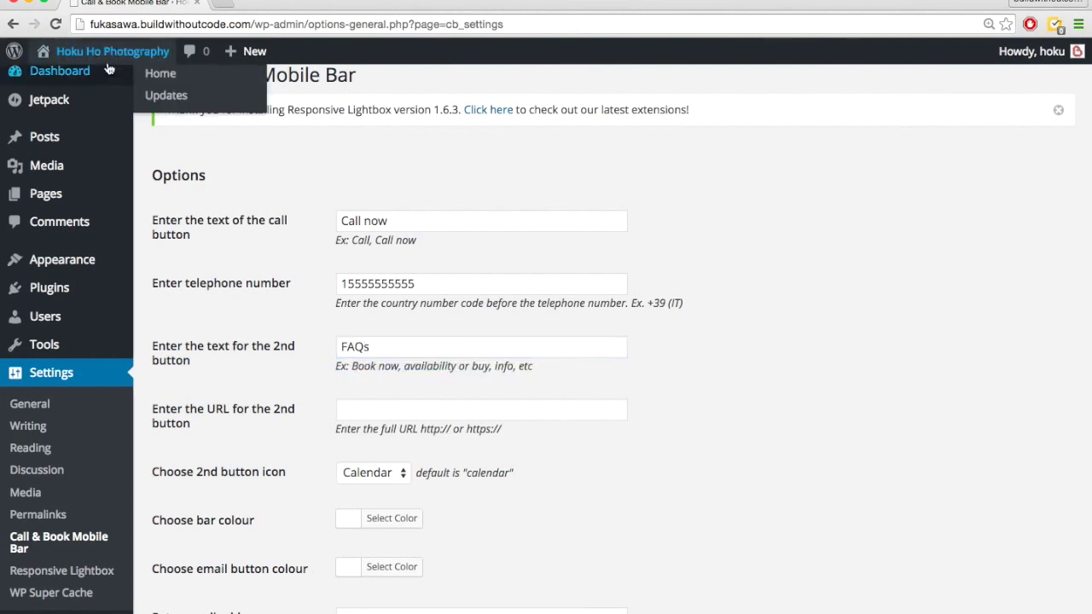
Copy the Frequently Asked Questions page address from the published site and enter it as the second button's URL.
left_click(136, 53, "super")
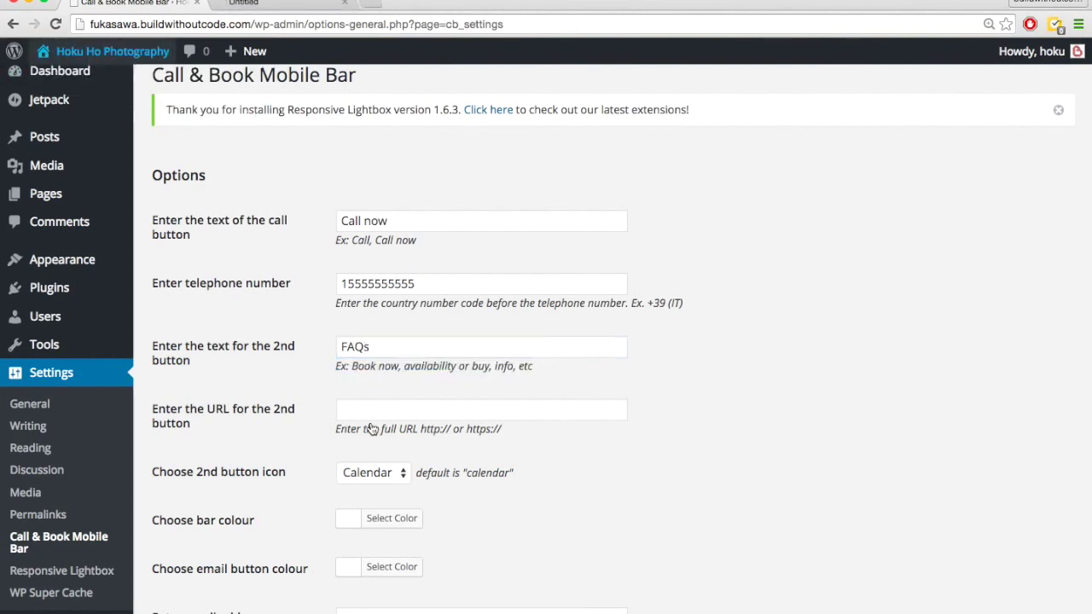
left_click(376, 410)
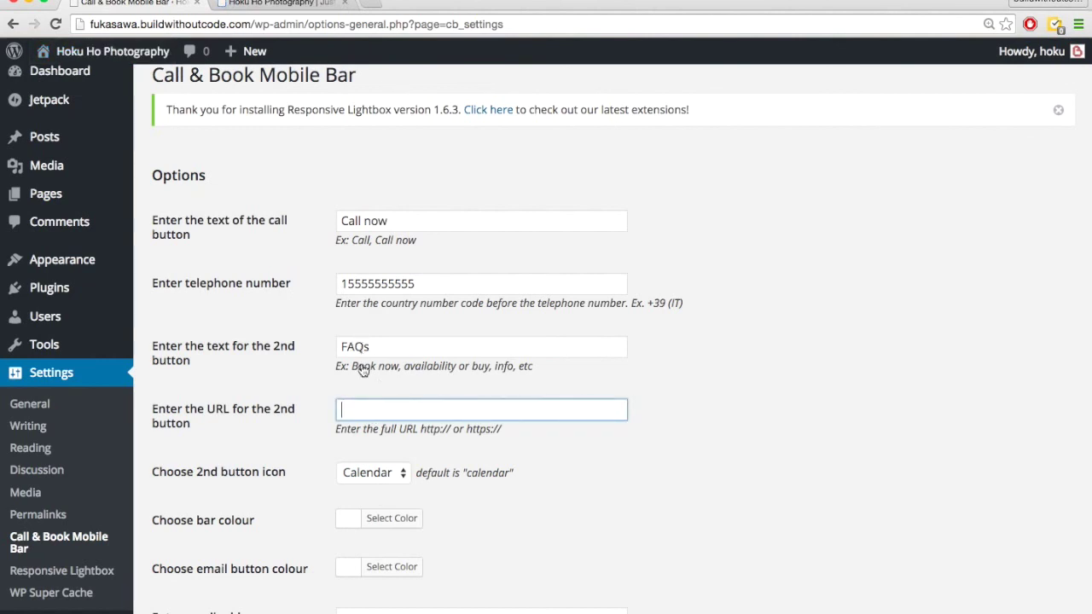
key("ctrl+Tab")
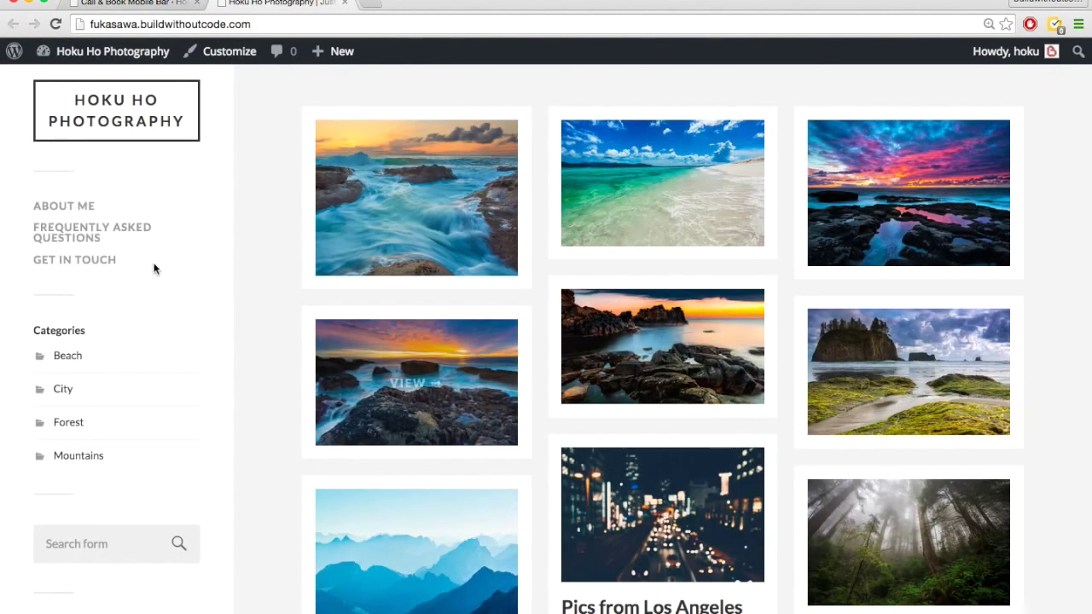
left_click(79, 244)
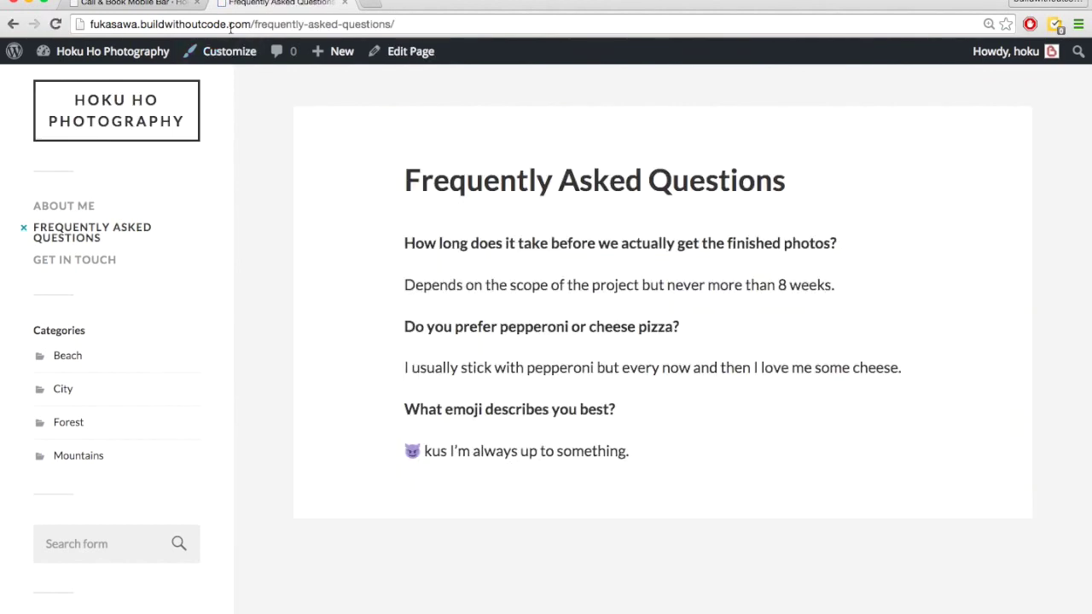
left_click(230, 27)
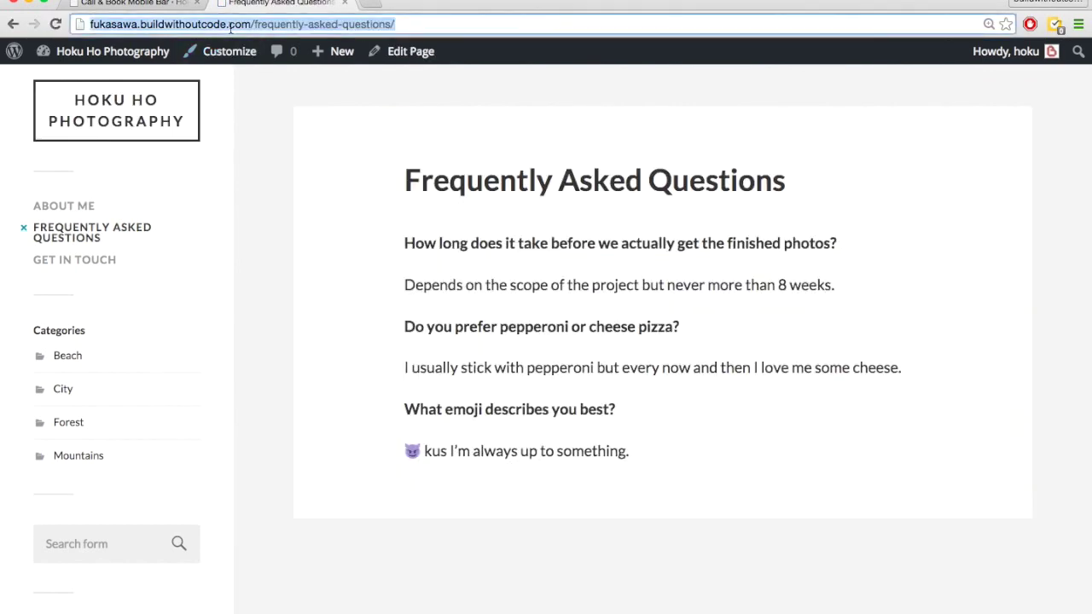
key("super+c")
key("ctrl+shift+Tab")
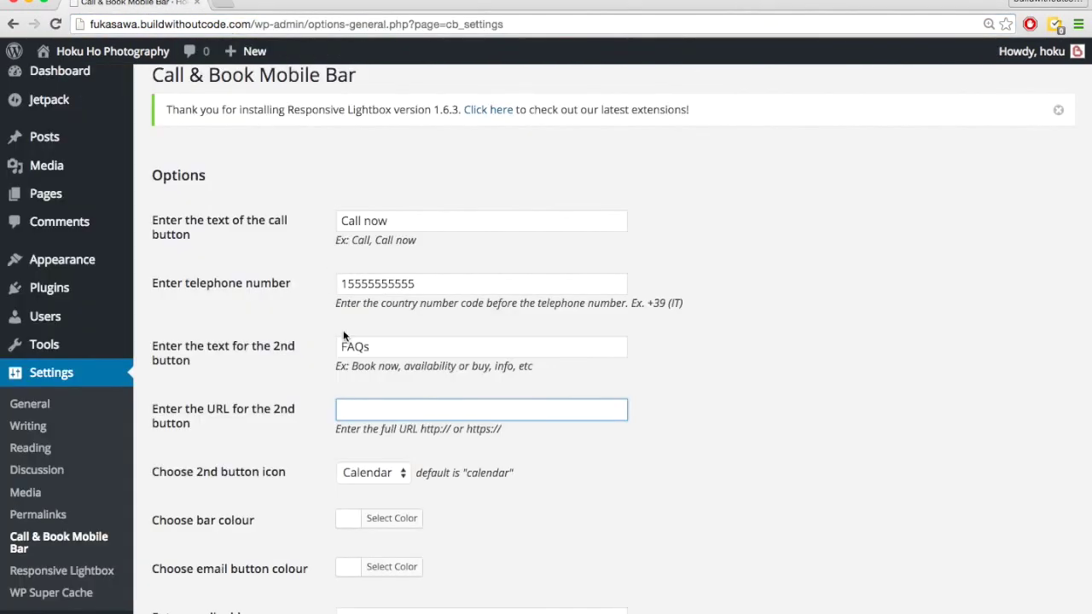
key("super+v")
Set the icon of the mobile bar's second button to Info.
left_click(397, 473)
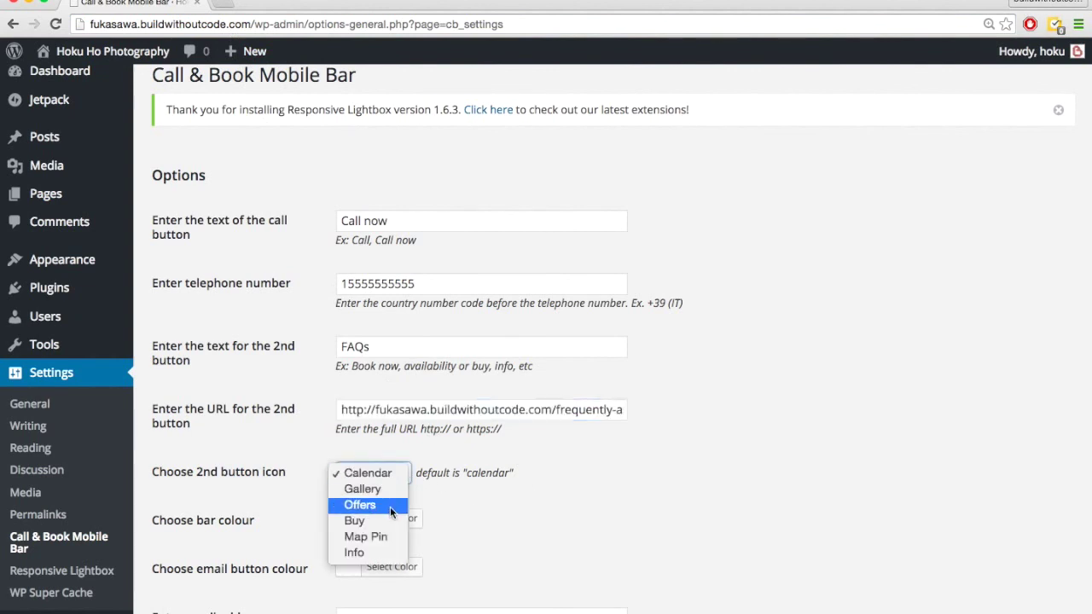
left_click(352, 552)
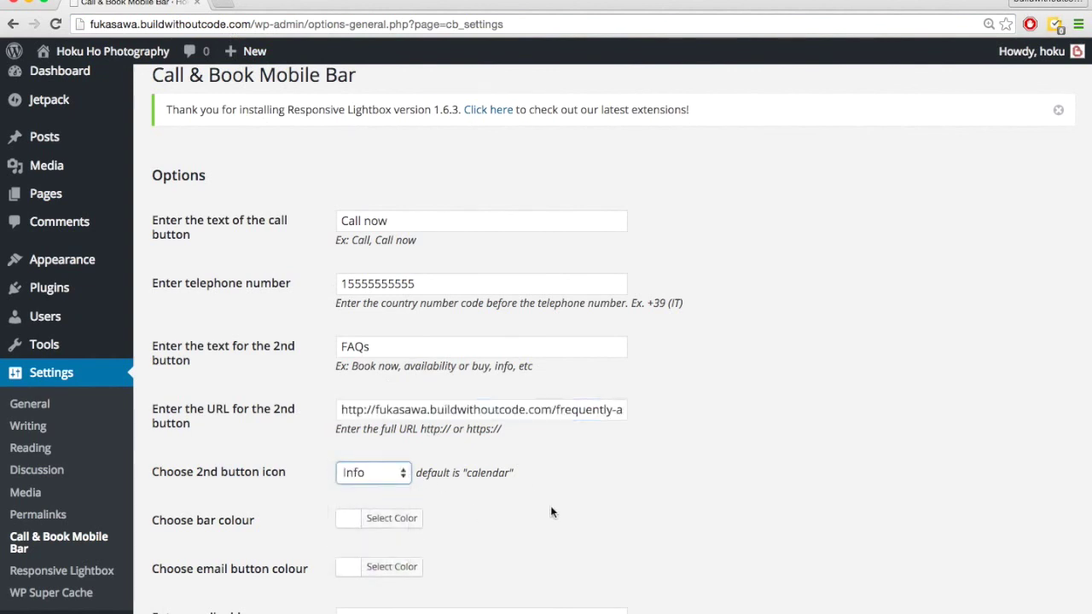
Enter the contact email address for the mobile bar's mail button and save the plugin settings.
scroll(557, 508, "down", 1)
scroll(559, 510, "down", 8)
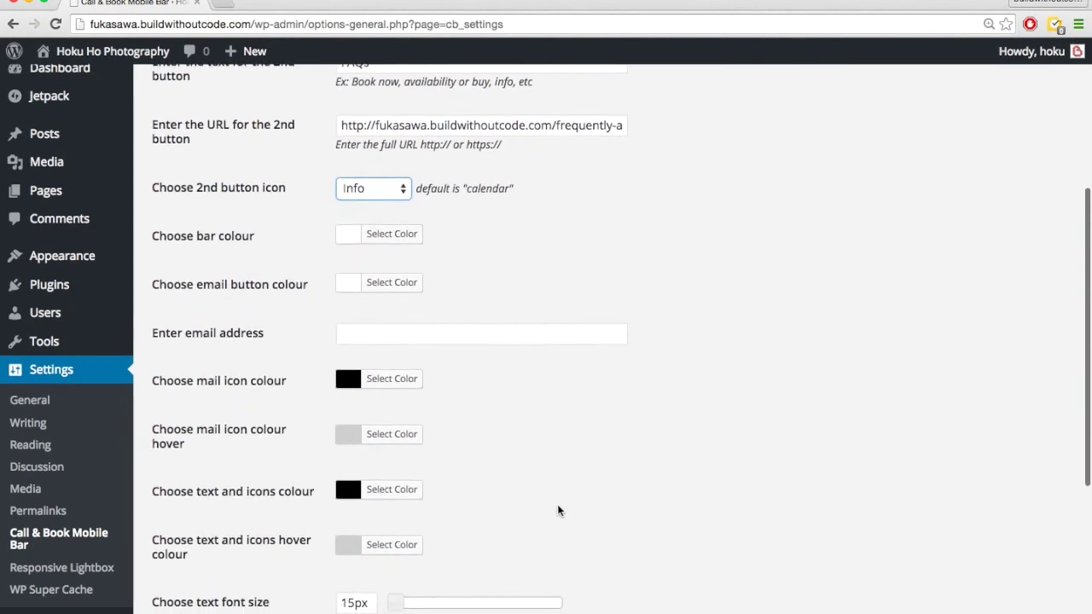
left_click(412, 303)
type("hel")
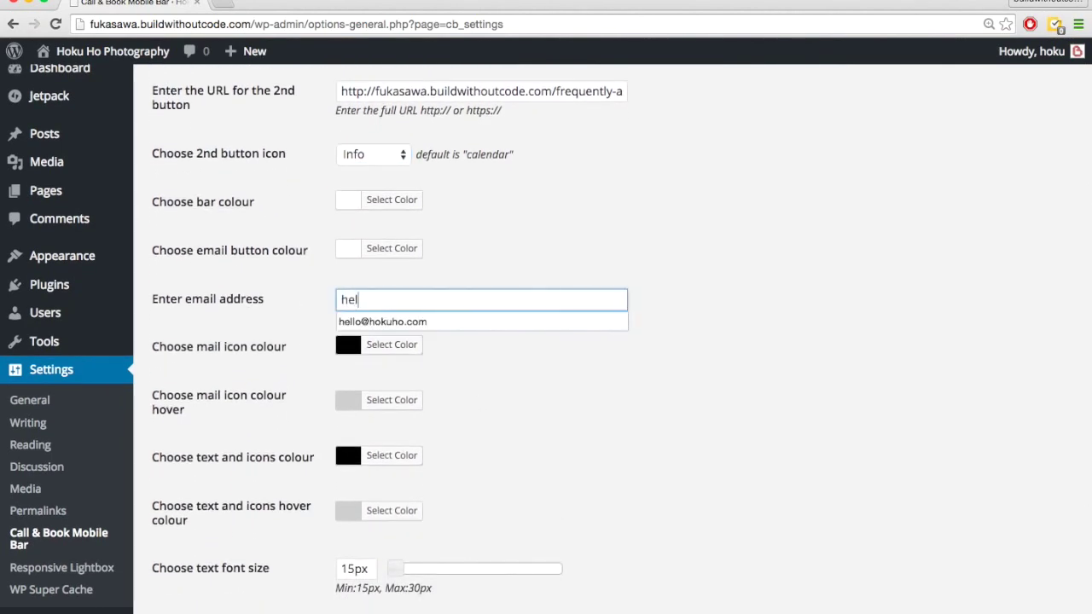
type("l")
left_click(346, 321)
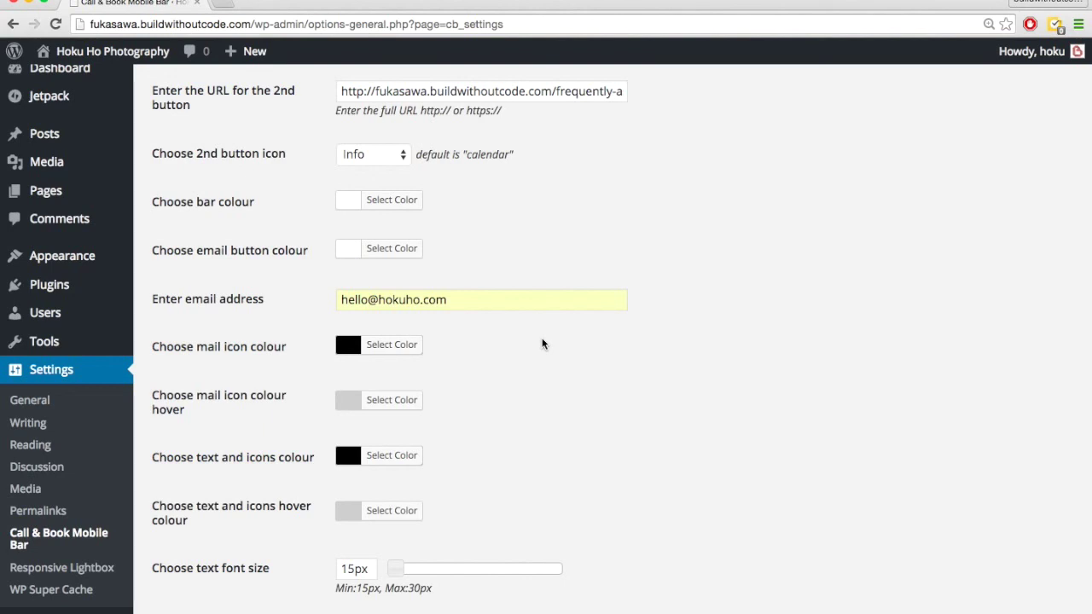
double_click(462, 300)
left_click(496, 261)
scroll(491, 432, "down", 5)
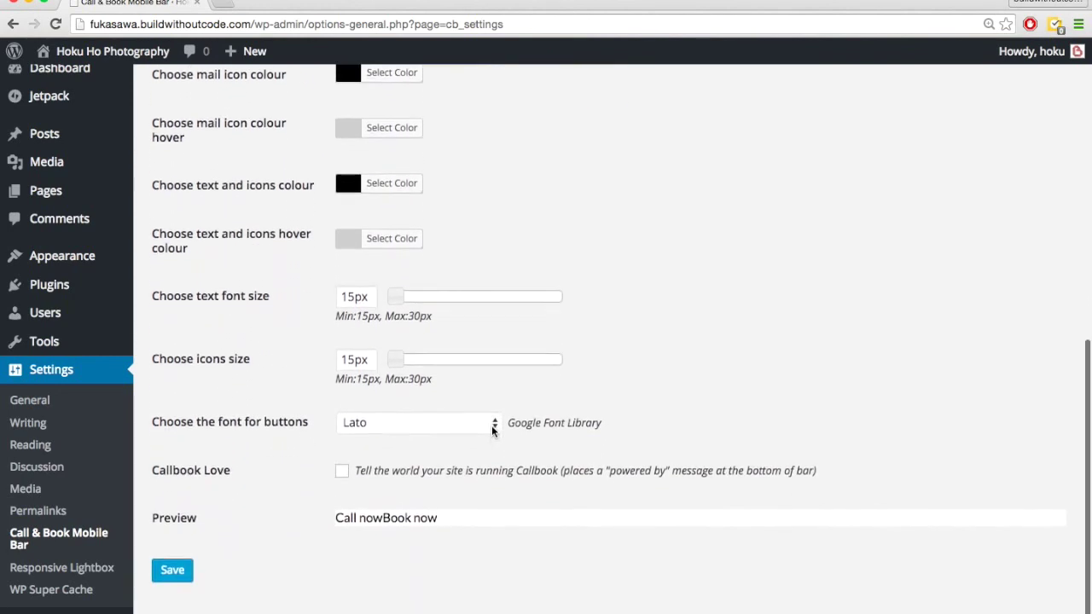
left_click(172, 558)
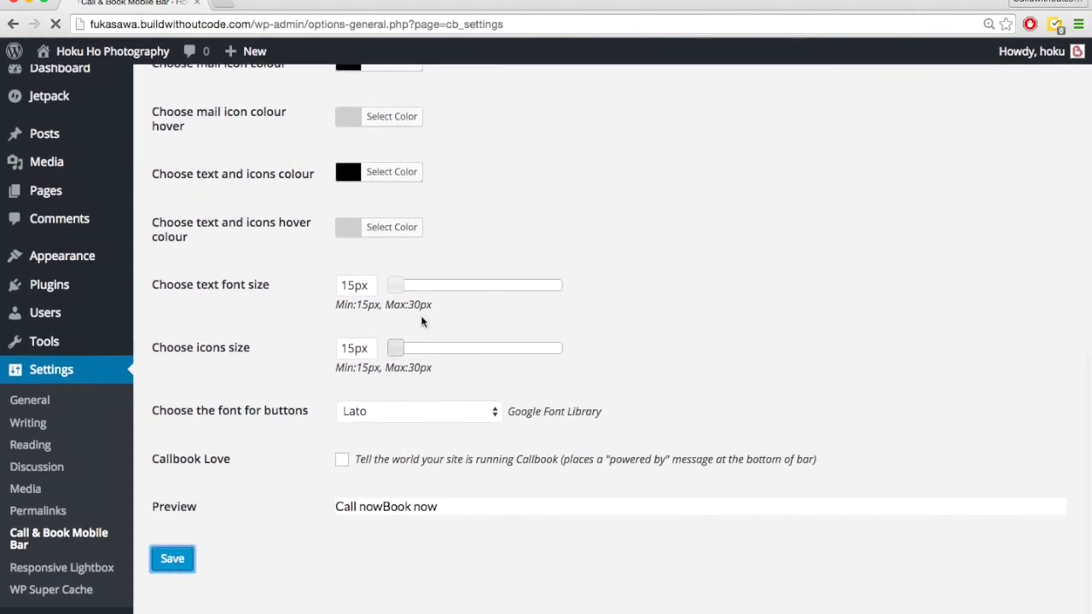
Open the published site's homepage and inspect it with the browser's mobile device emulation turned on.
mouse_move(94, 56)
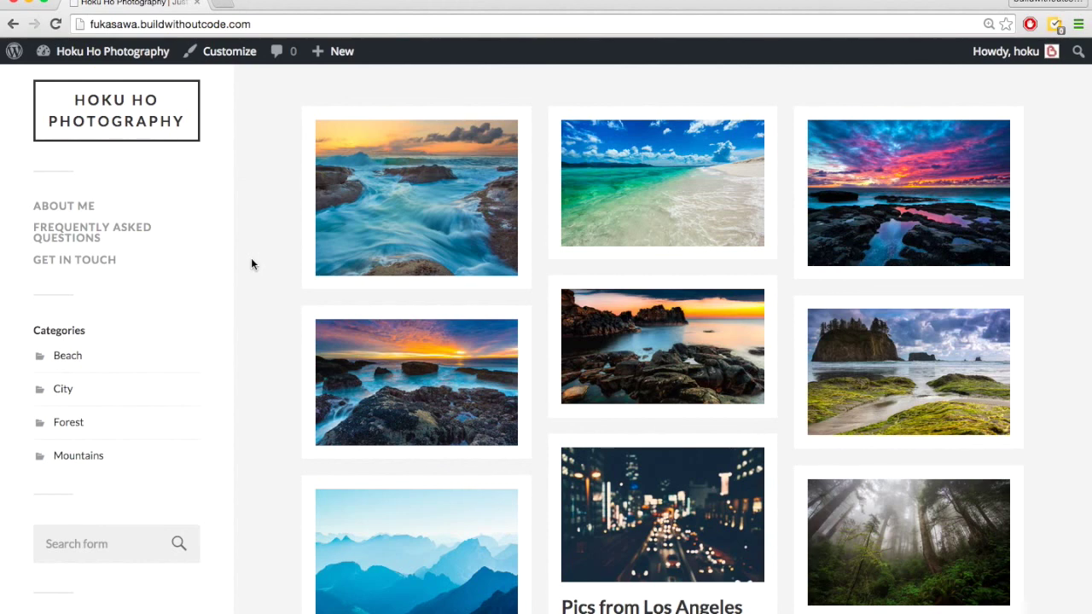
right_click(273, 220)
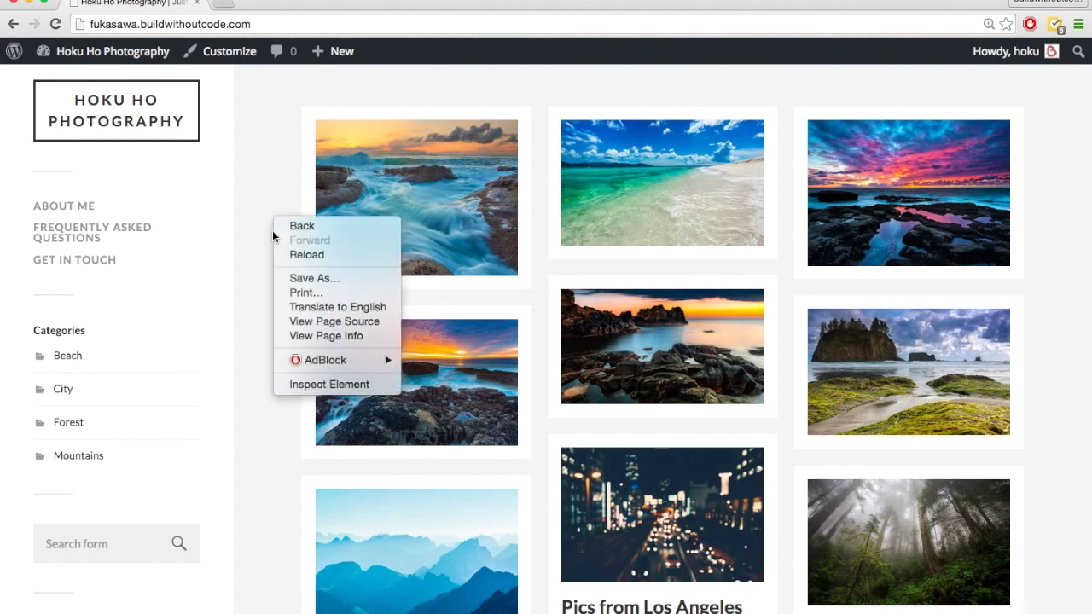
left_click(304, 385)
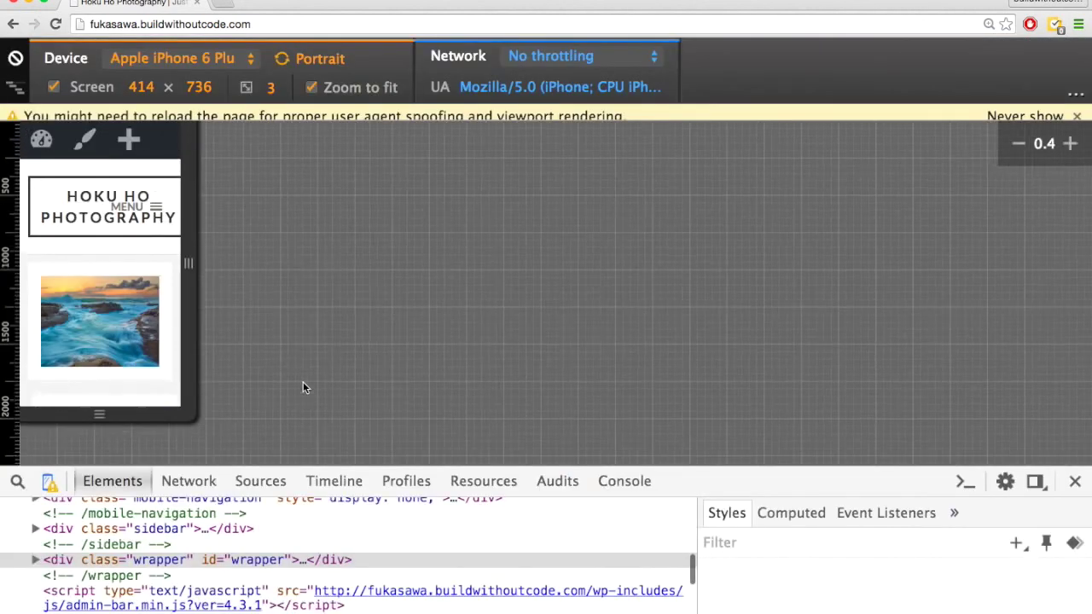
left_click(49, 485)
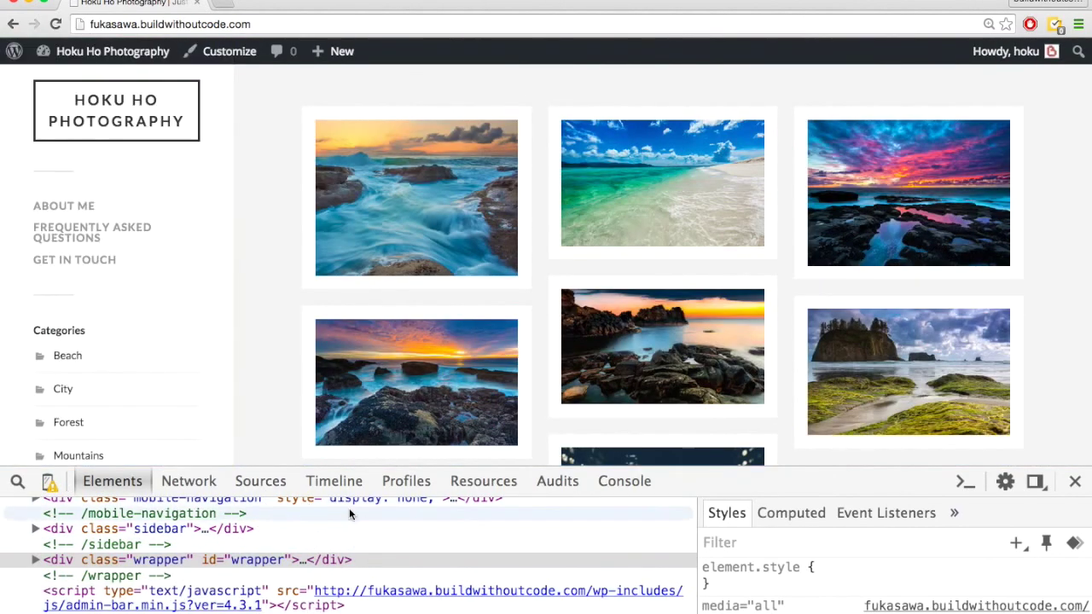
left_click(48, 483)
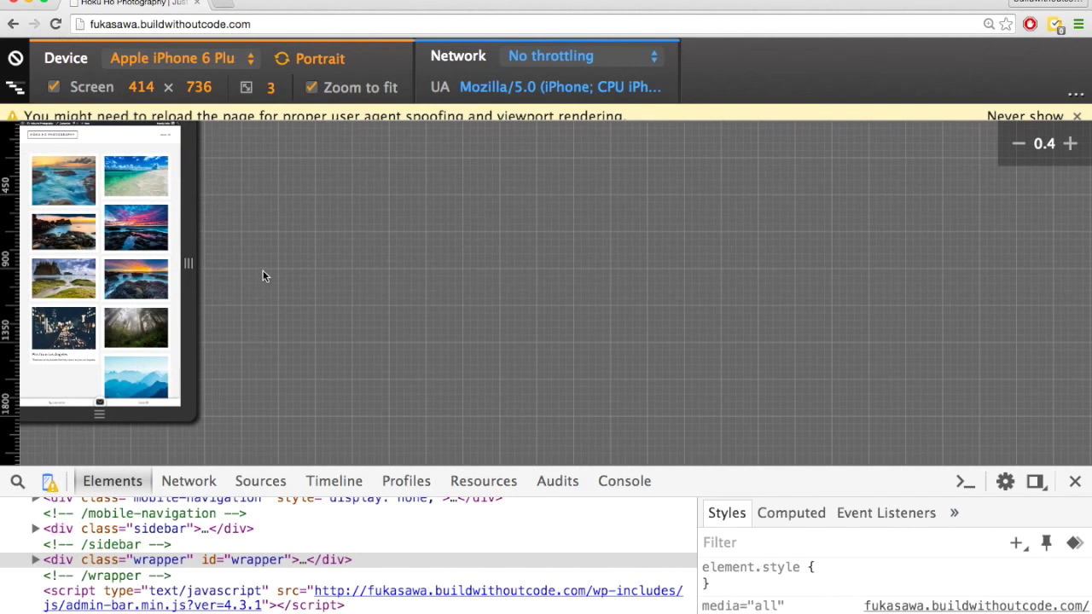
Change the emulated device to Apple iPhone 6 and reload the homepage.
left_click(239, 62)
scroll(219, 130, "up", 3)
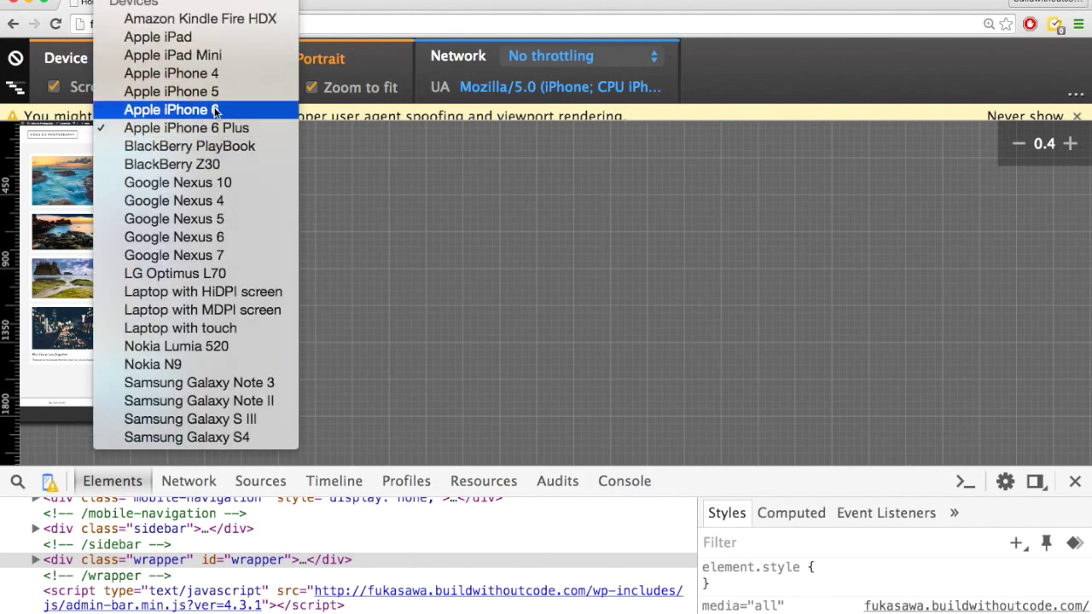
left_click(215, 109)
key("super+r")
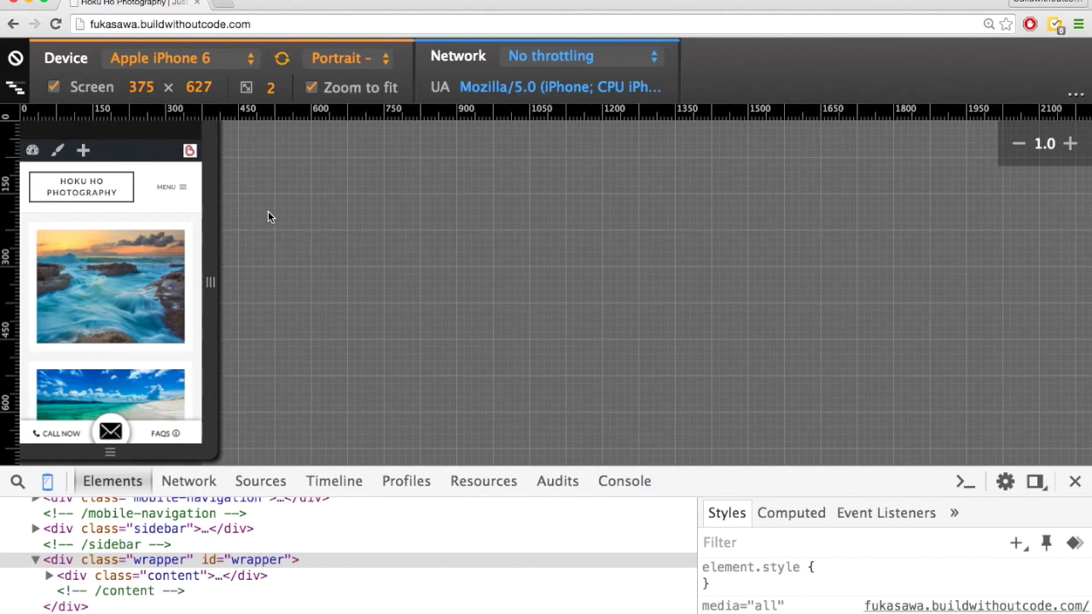
Enlarge the phone preview area and check how the contact bar behaves while moving through the homepage.
left_click_drag(307, 468, 296, 575)
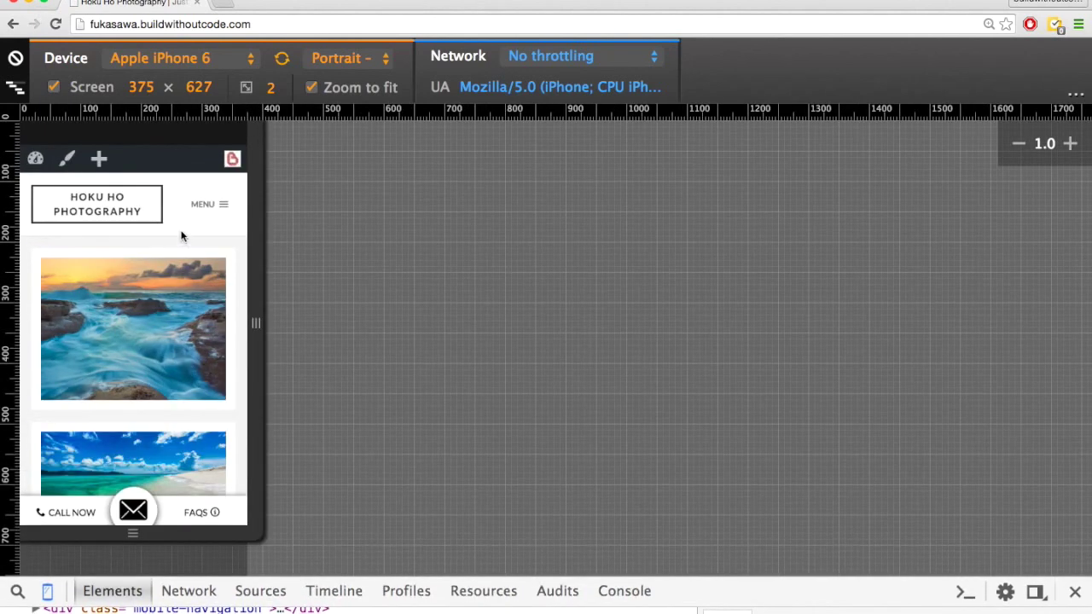
scroll(181, 234, "down", 2)
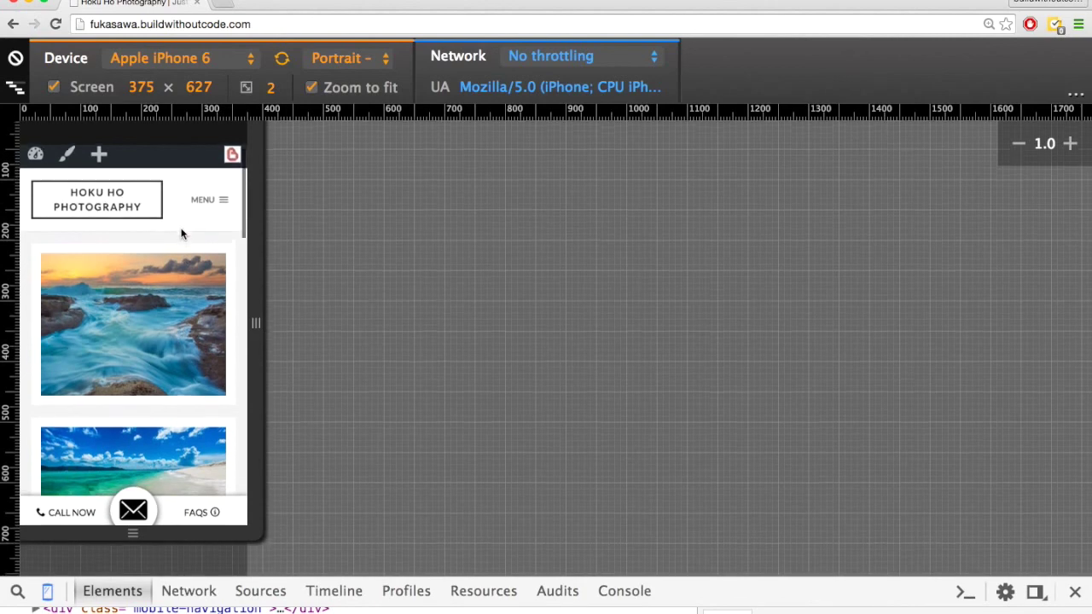
scroll(181, 233, "up", 2)
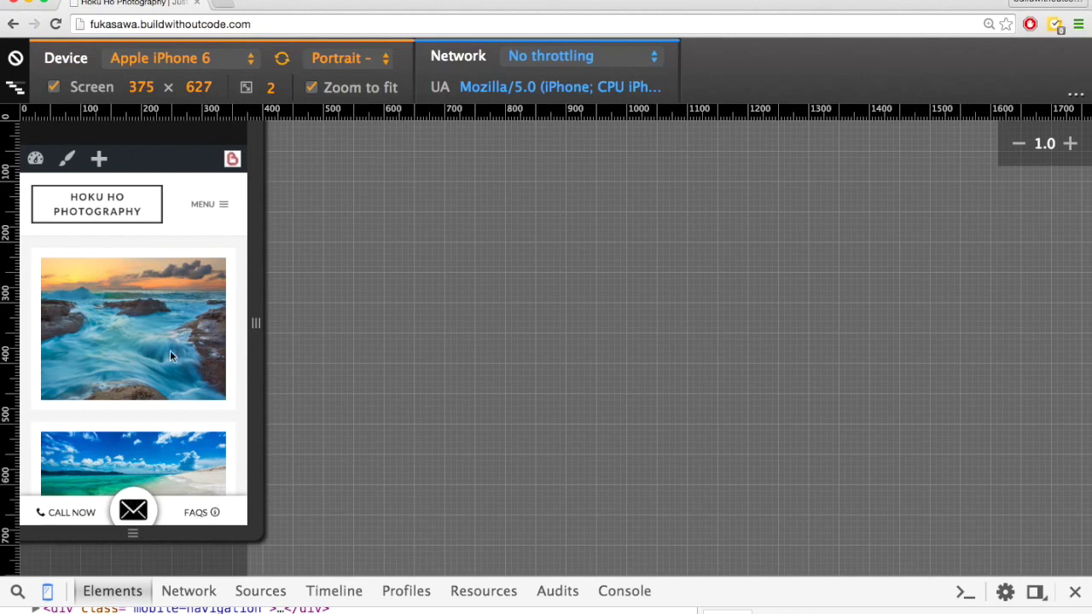
scroll(179, 256, "down", 3)
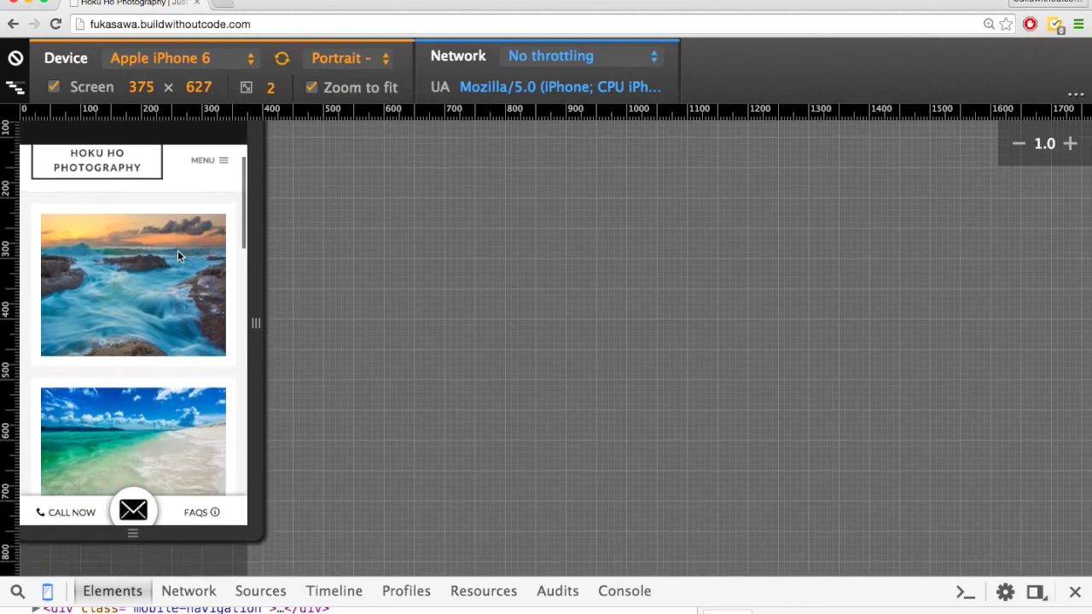
scroll(178, 255, "up", 3)
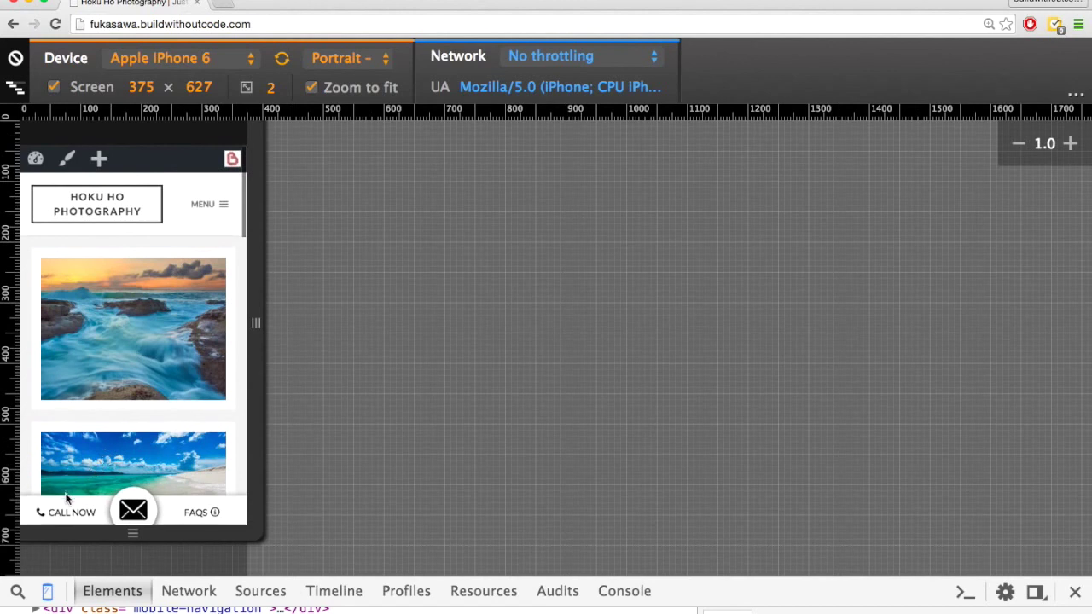